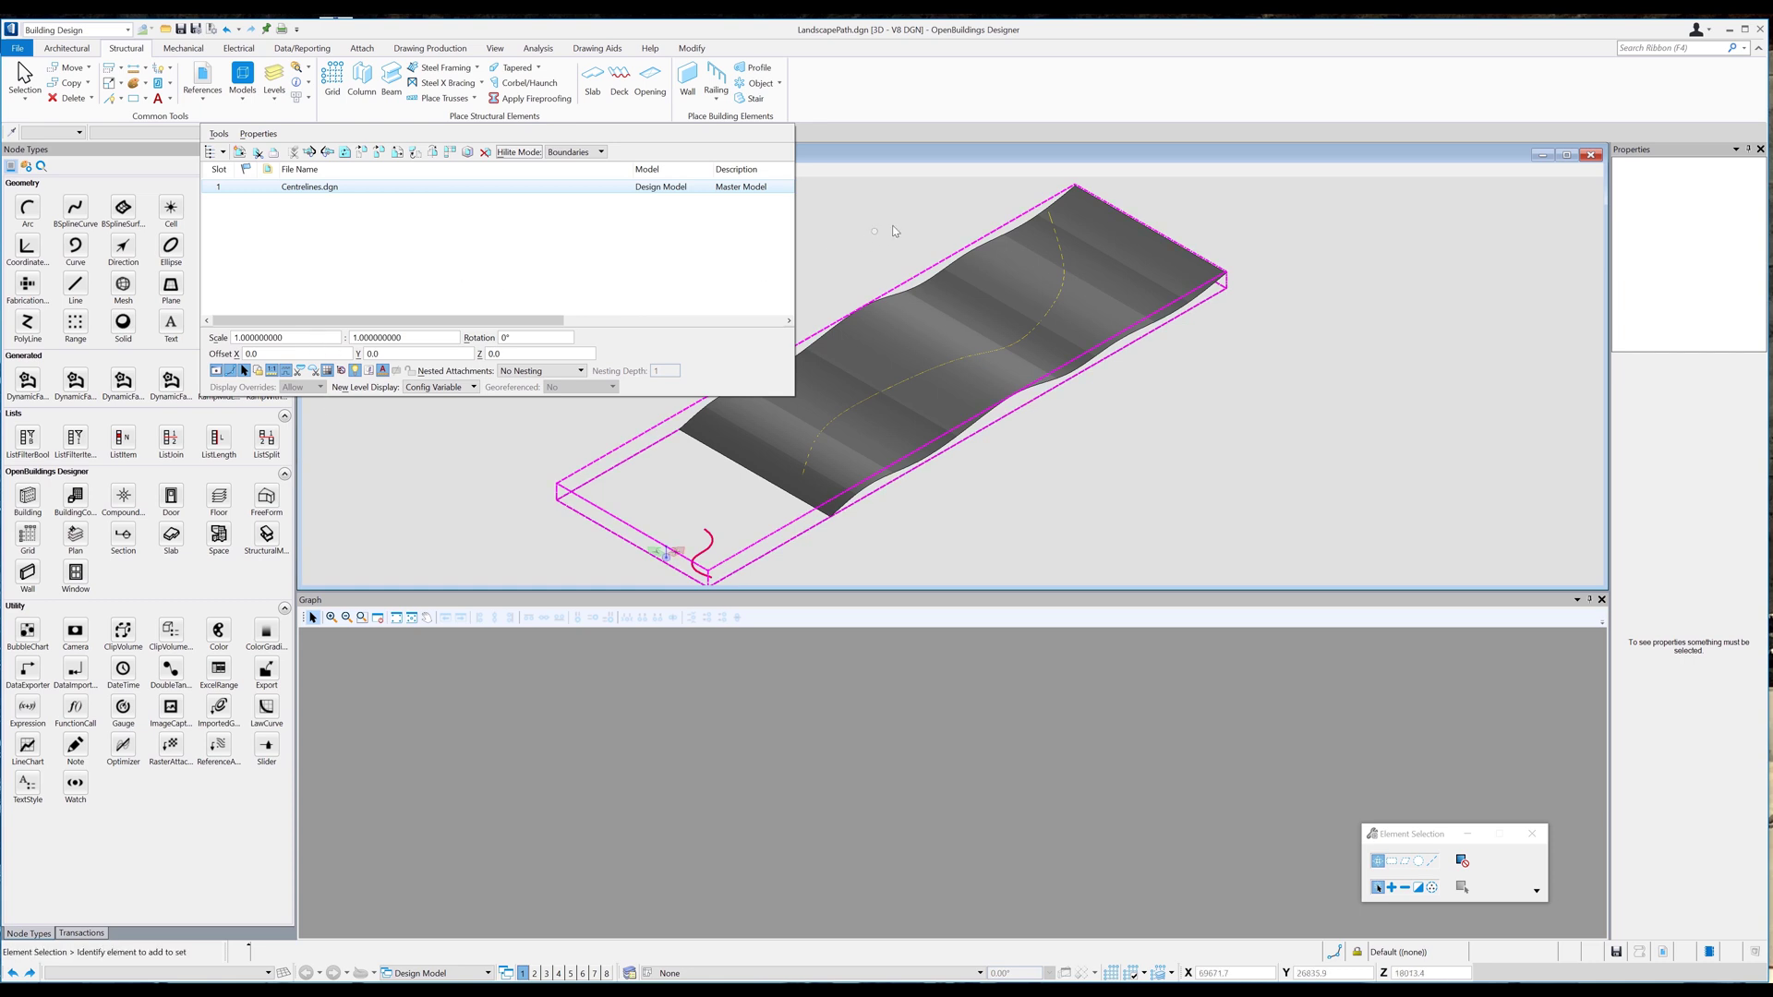
Switch the model view to wireframe display and check the terrain surface and curves from the front and at an angle.
shift+middle_drag(953, 358, 806, 363)
shift+right_click(805, 363)
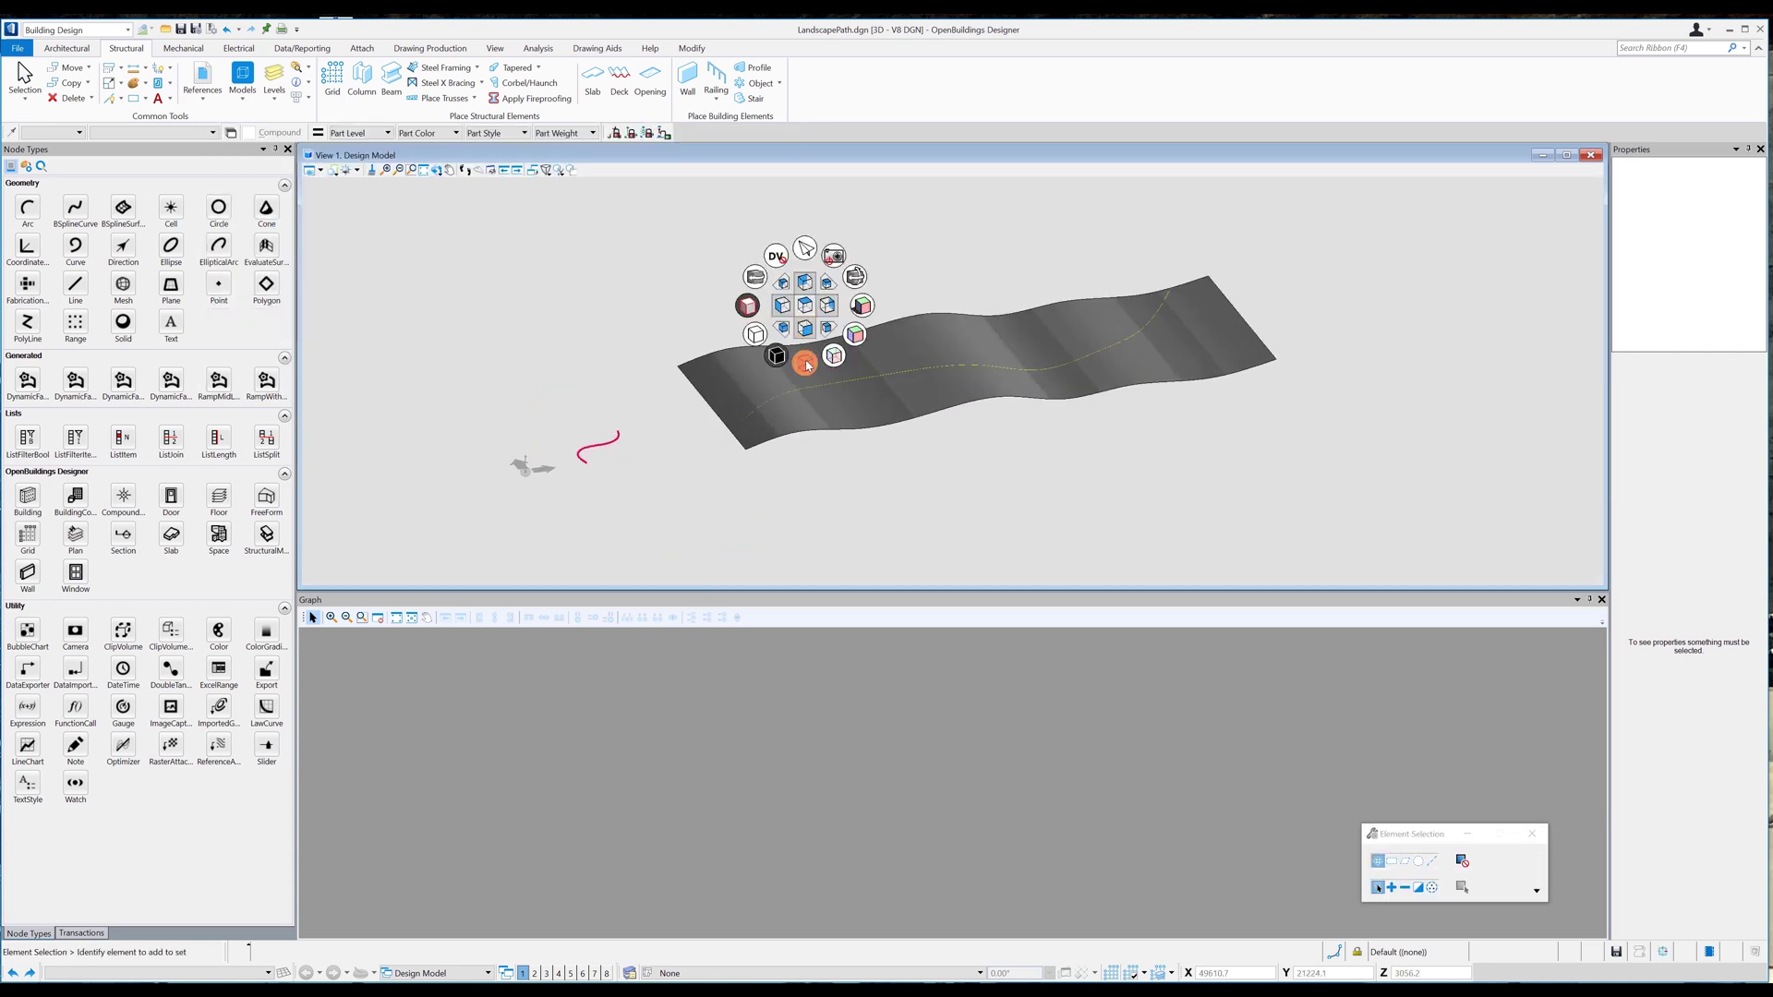
click(807, 364)
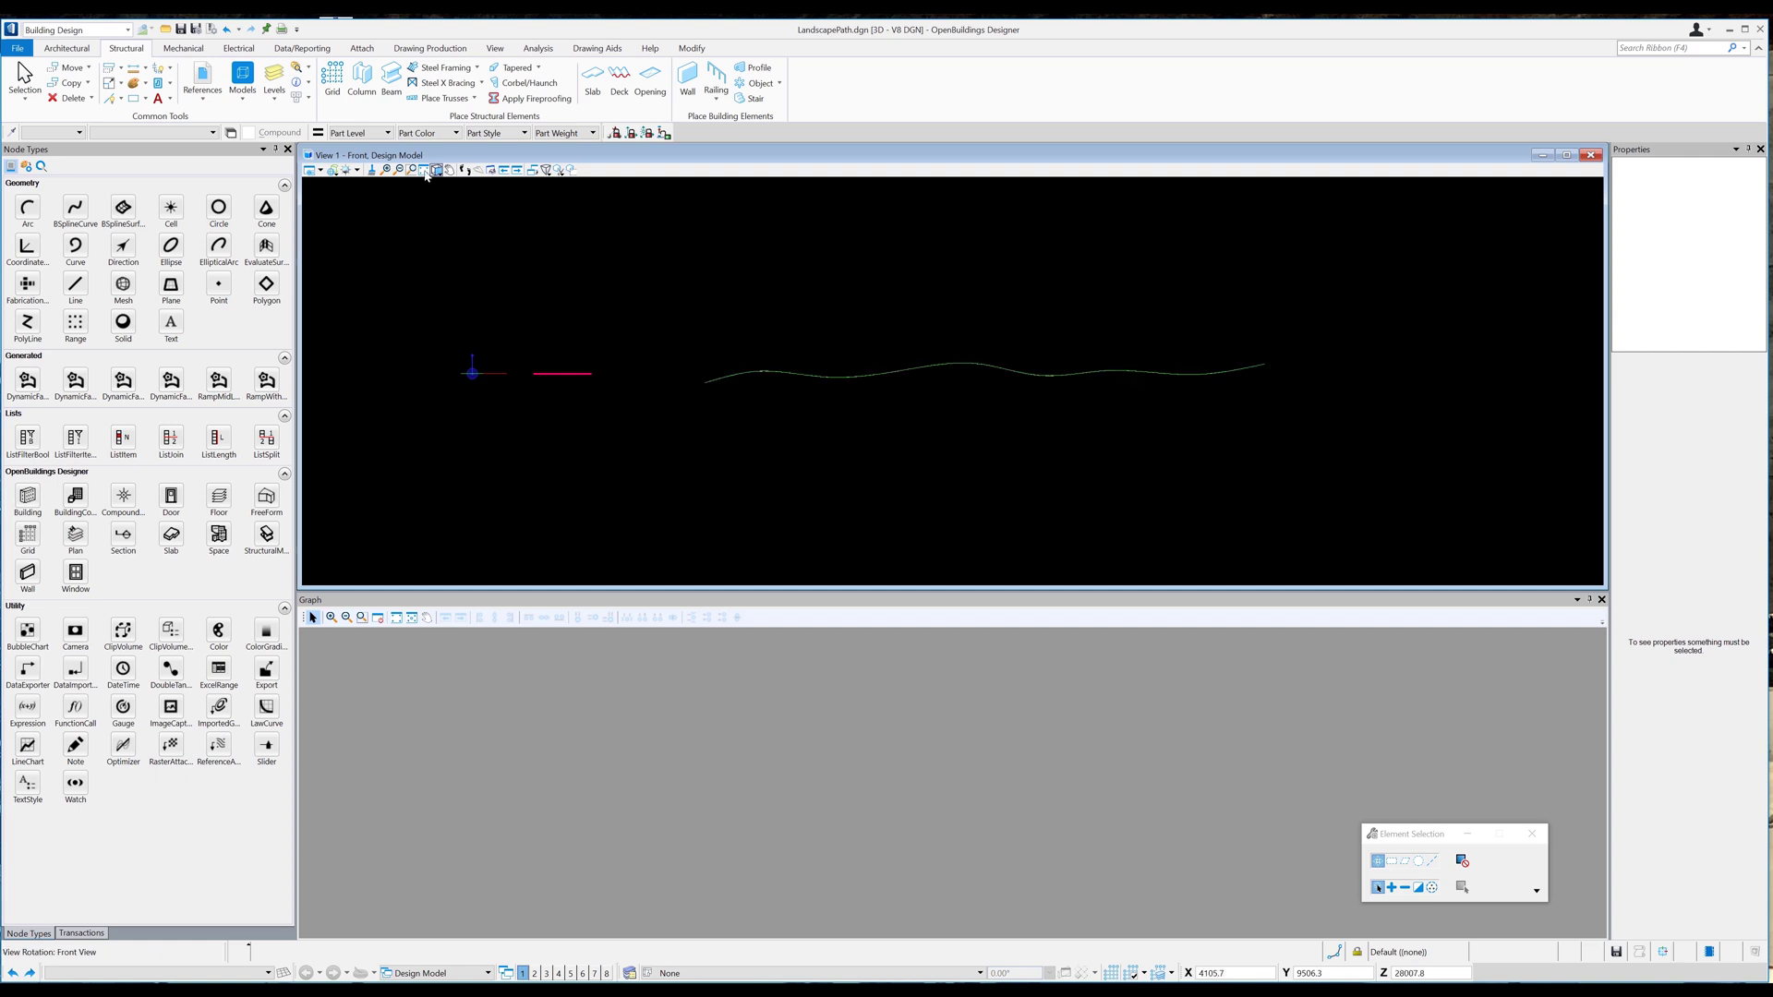
shift+middle_drag(613, 277, 696, 296)
Turn off the A-SITE level of the Centrelines.dgn reference to hide the terrain surface.
click(275, 88)
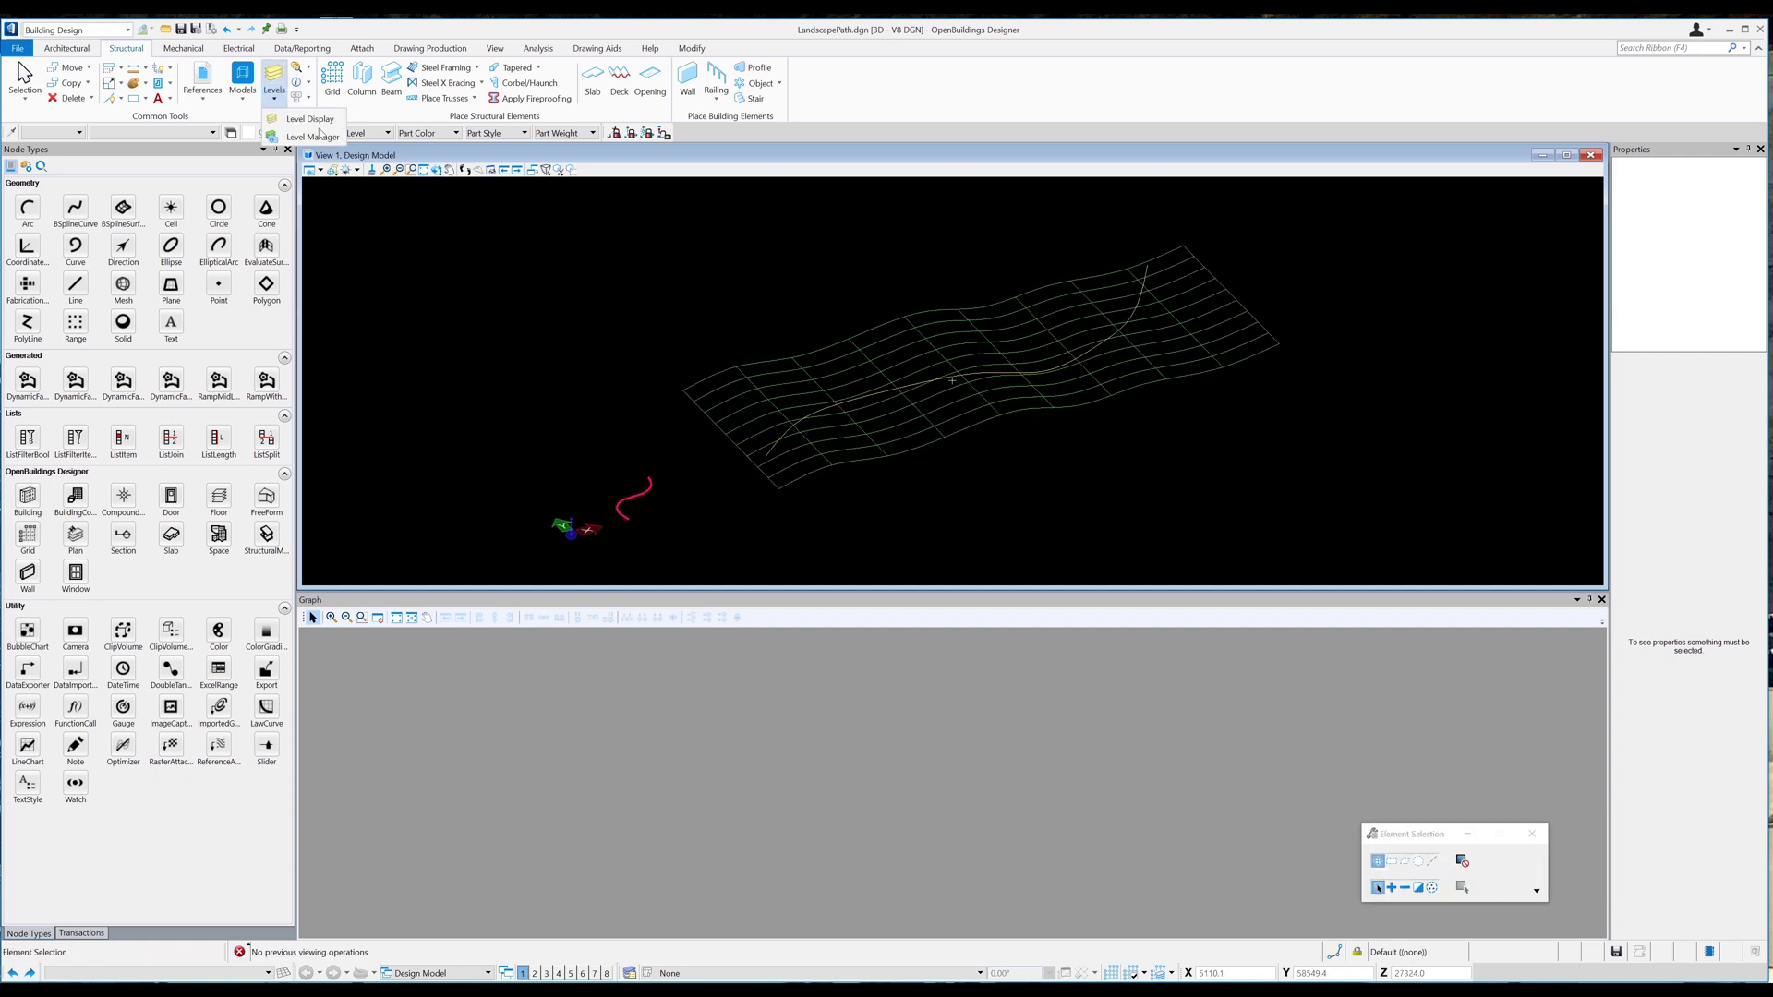
click(109, 210)
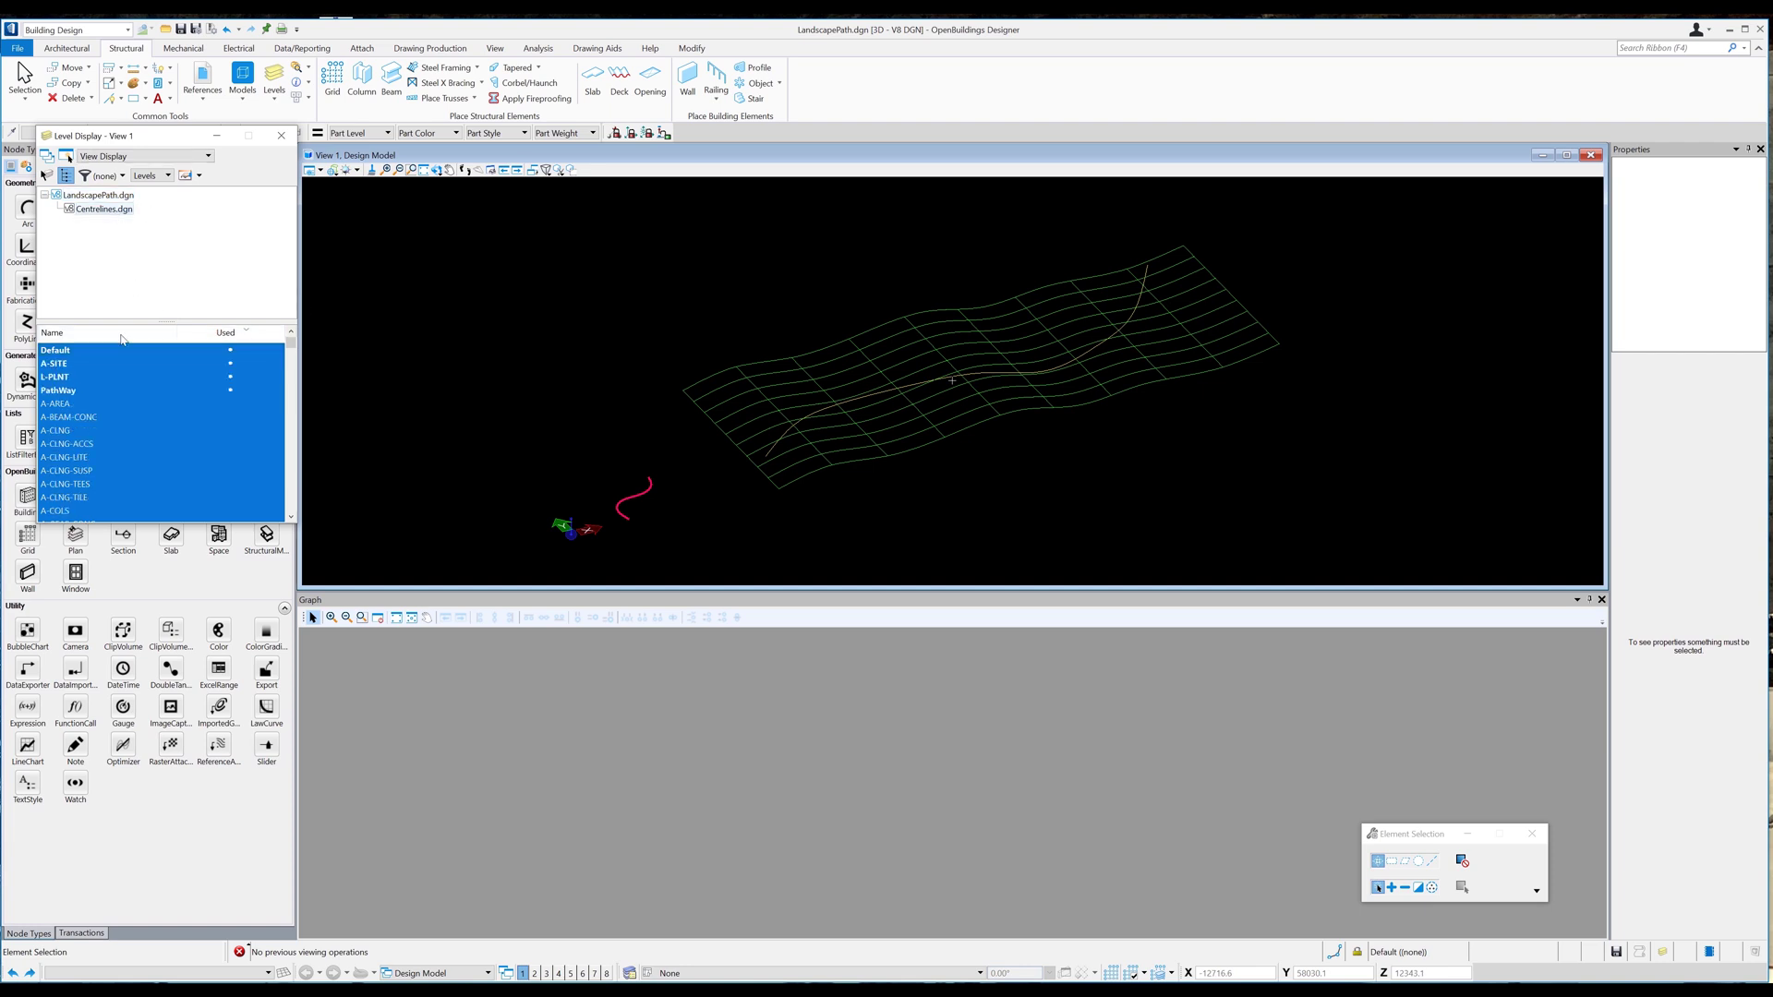
click(70, 366)
click(282, 136)
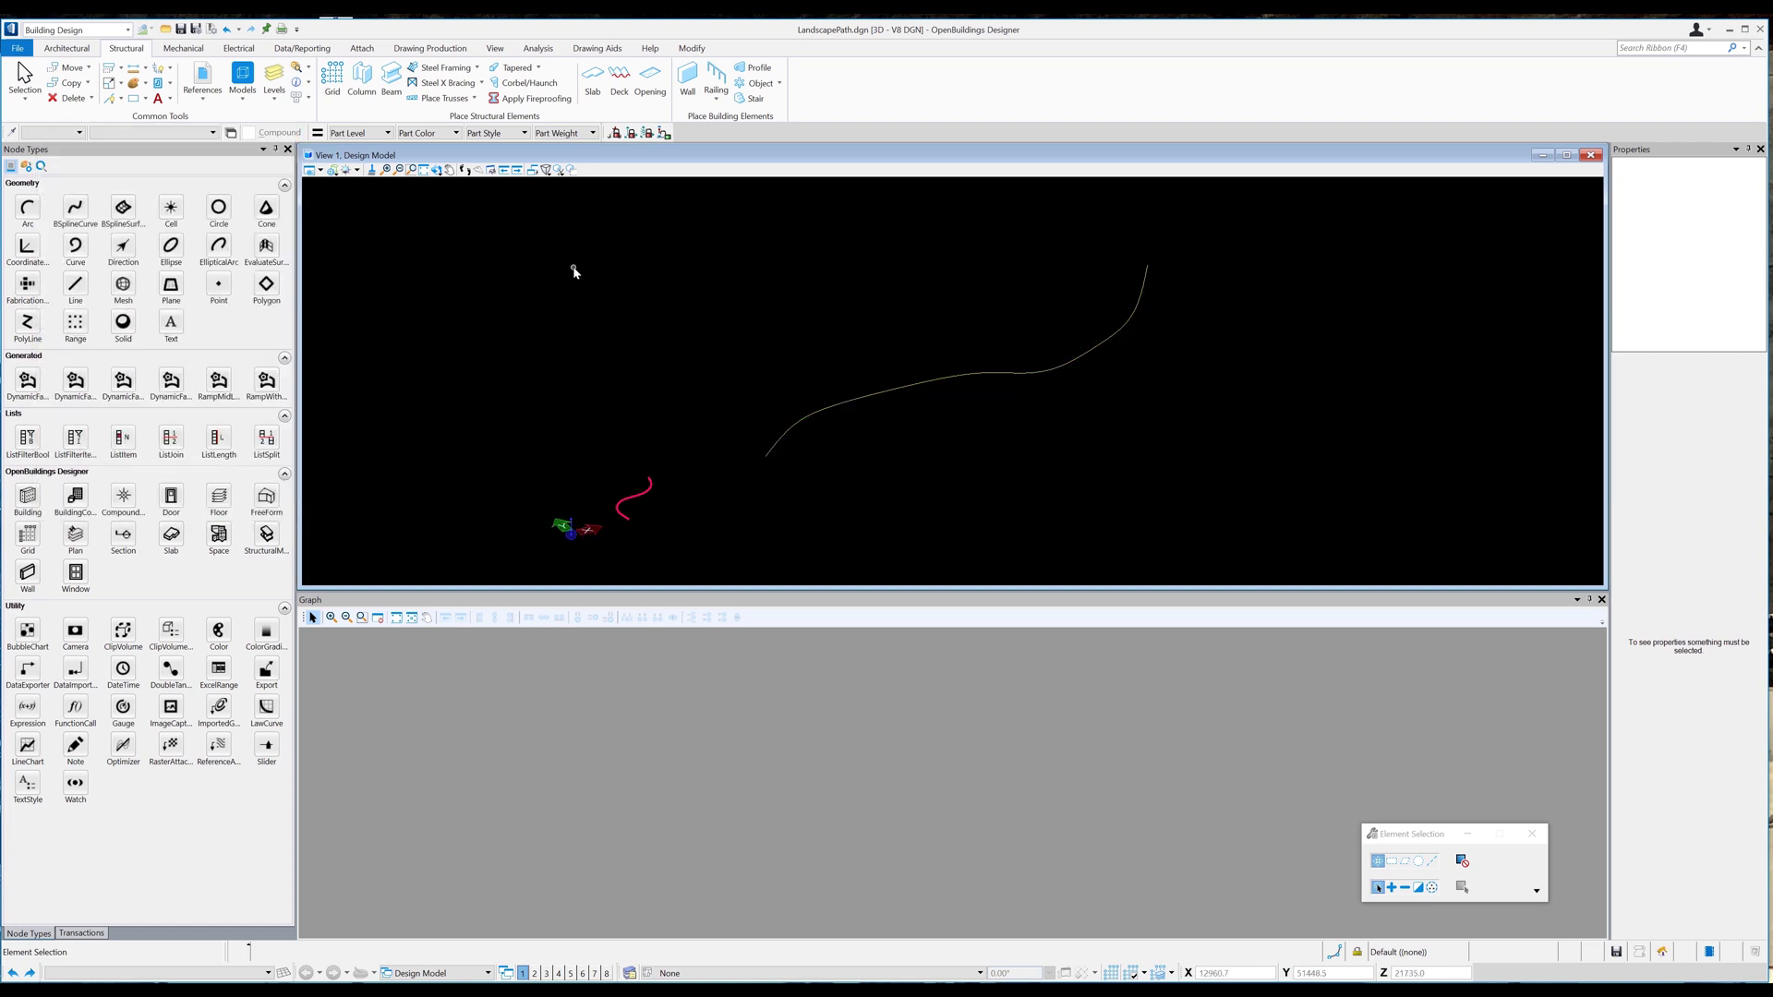
Set the model view to Top and switch the workflow to Computational Design.
click(436, 170)
click(461, 189)
click(93, 29)
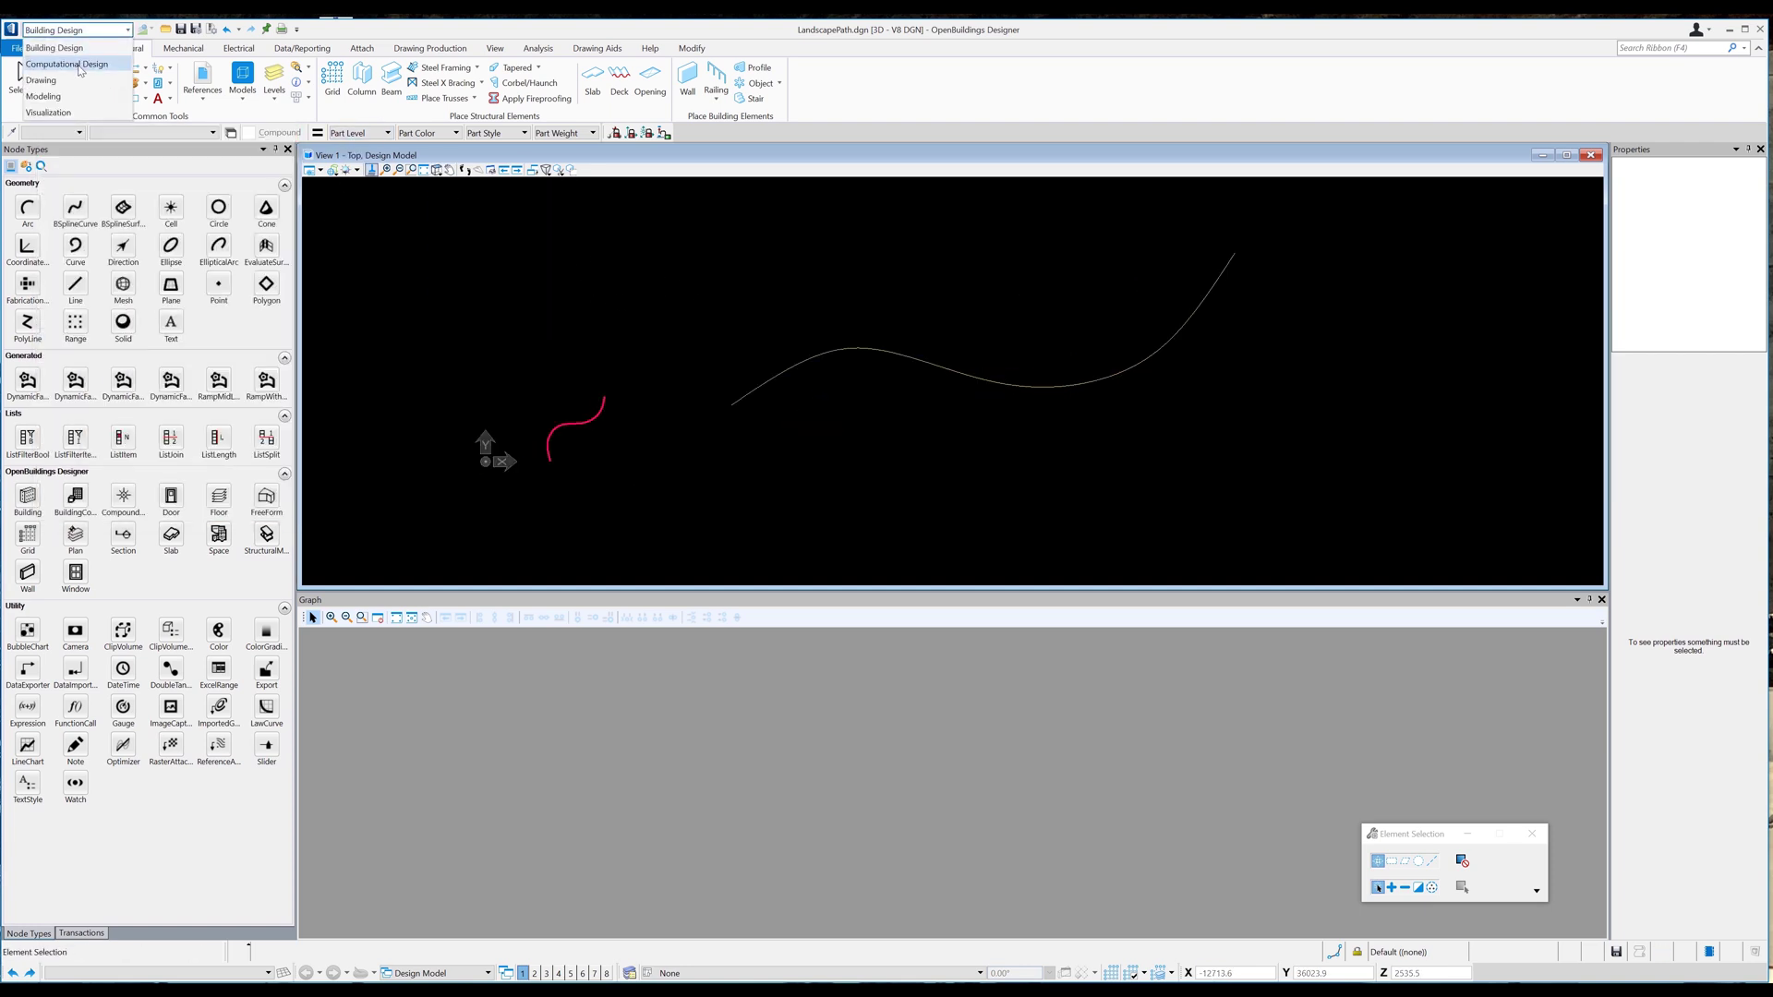
click(89, 78)
Start the Point tool and create the base coordinate system in the Design Model.
click(596, 76)
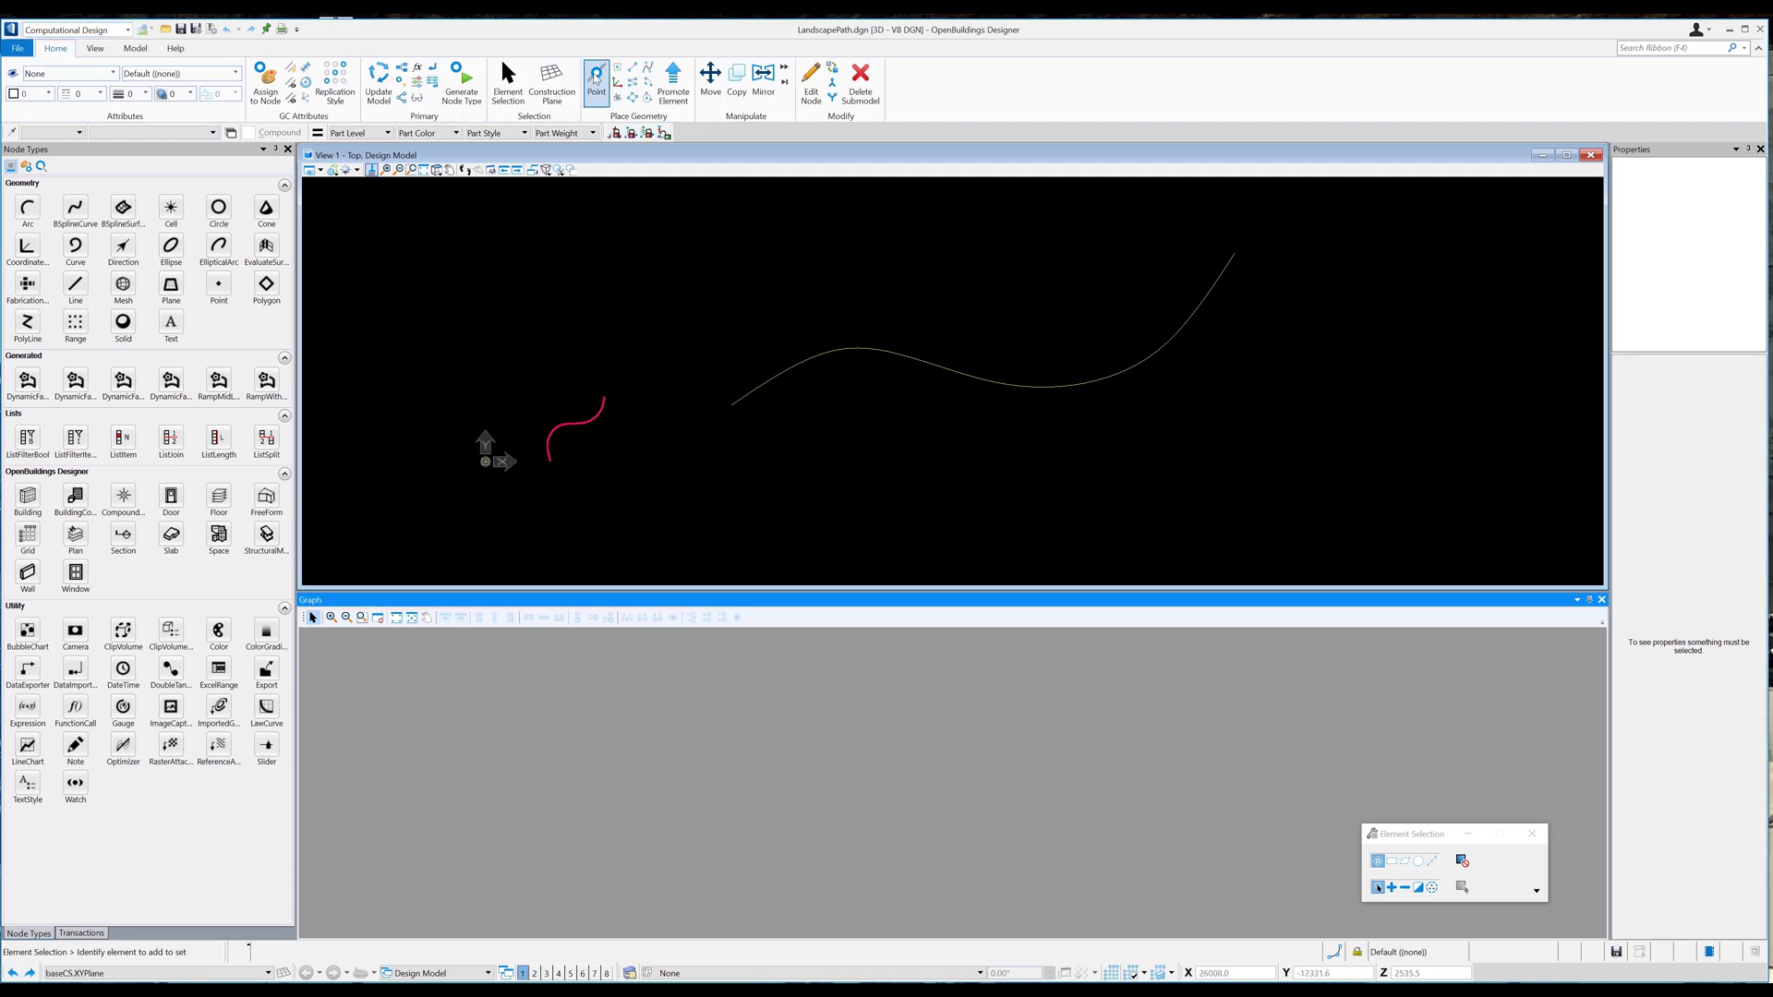
click(935, 566)
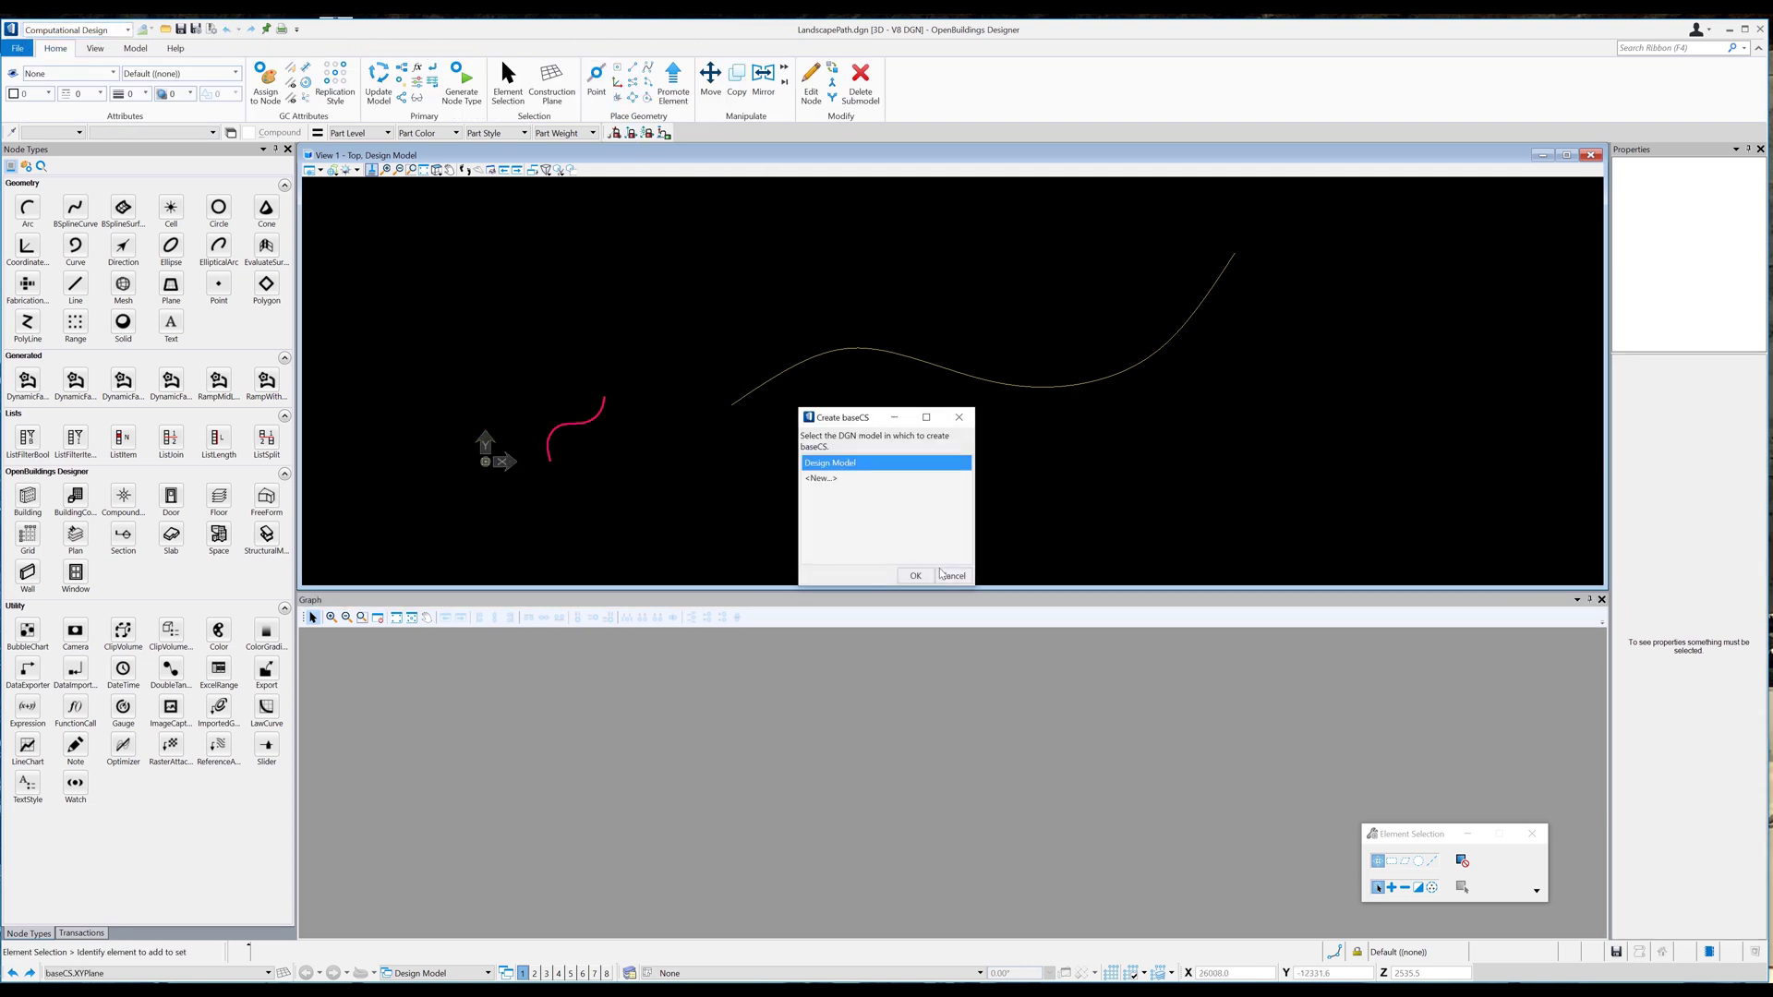
click(916, 575)
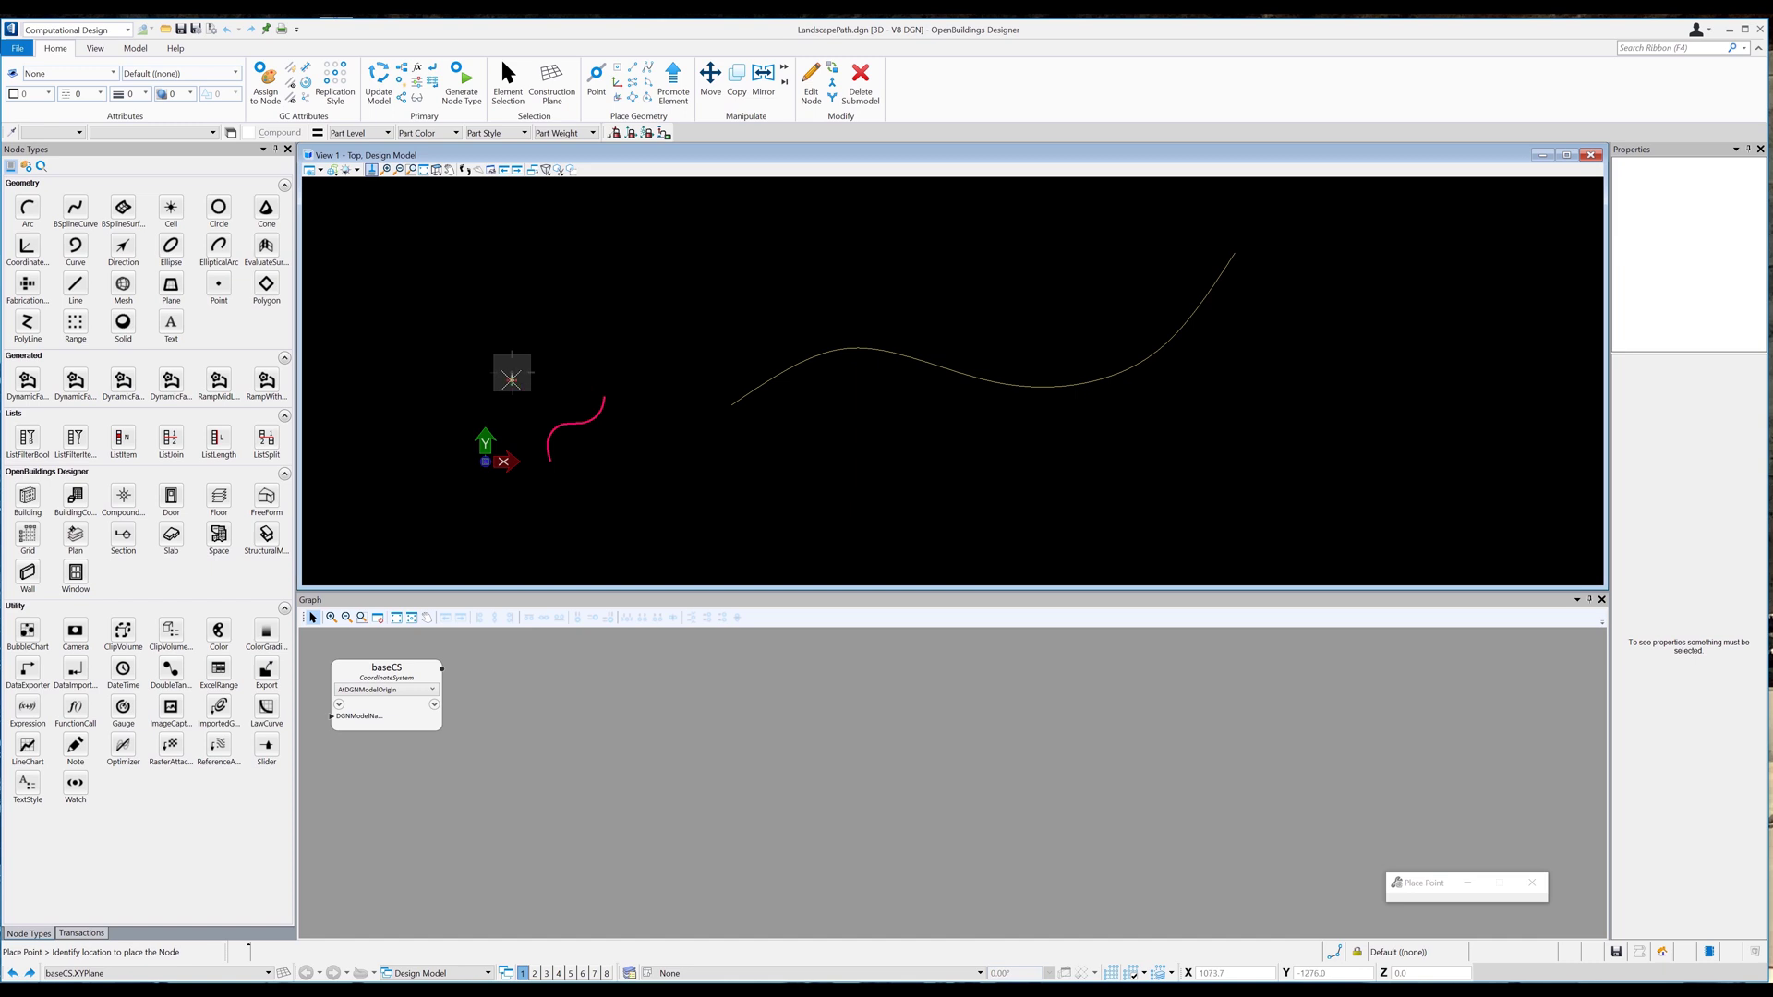
Place four points as opposite upper-left and lower-right corners around the short red curve and around the long path curve.
click(511, 379)
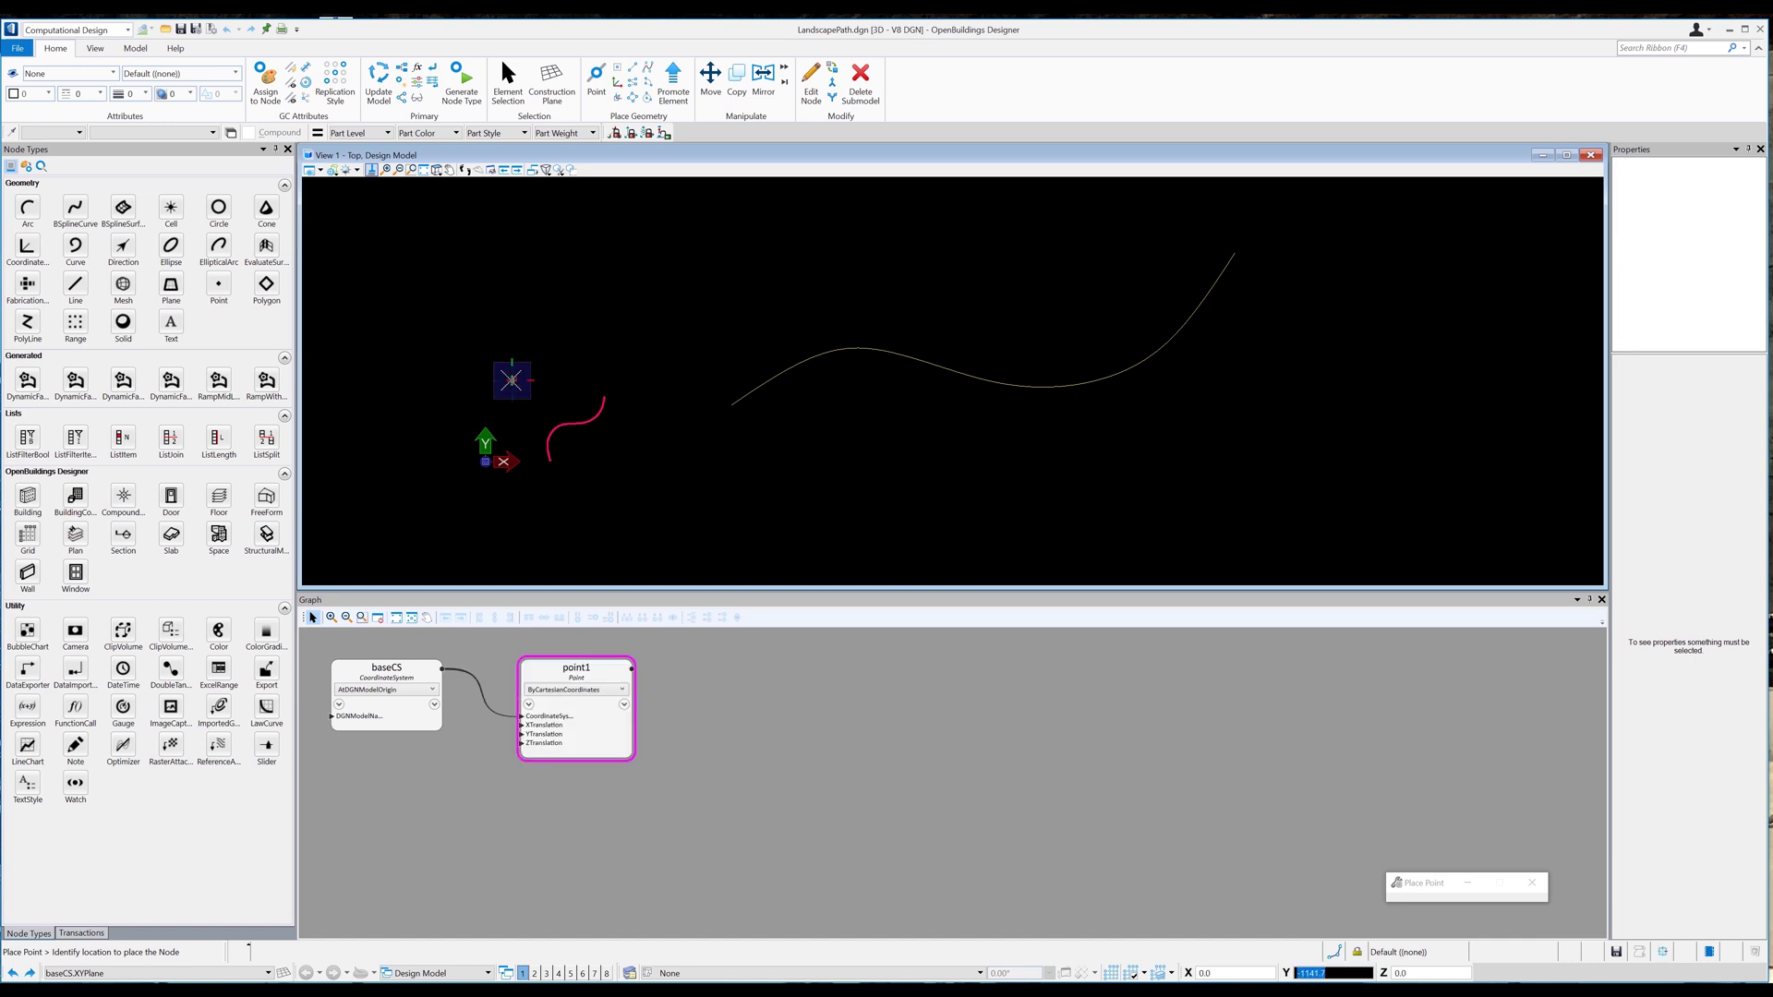
click(629, 487)
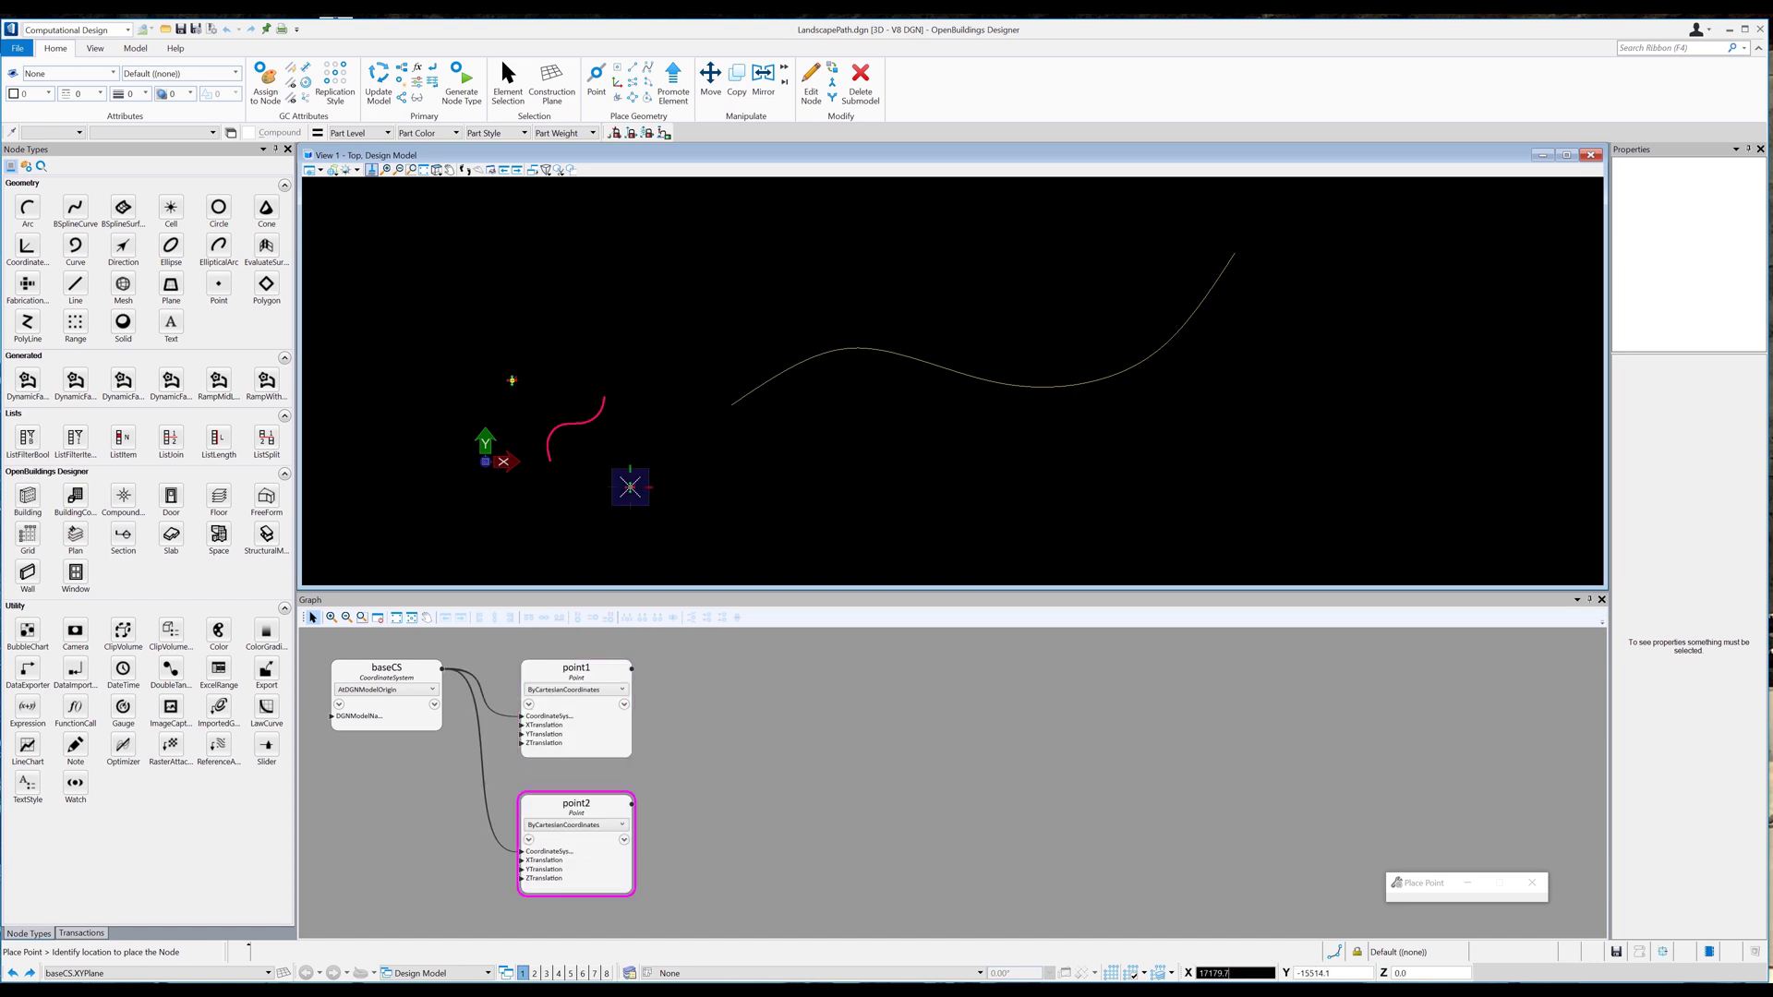
click(702, 234)
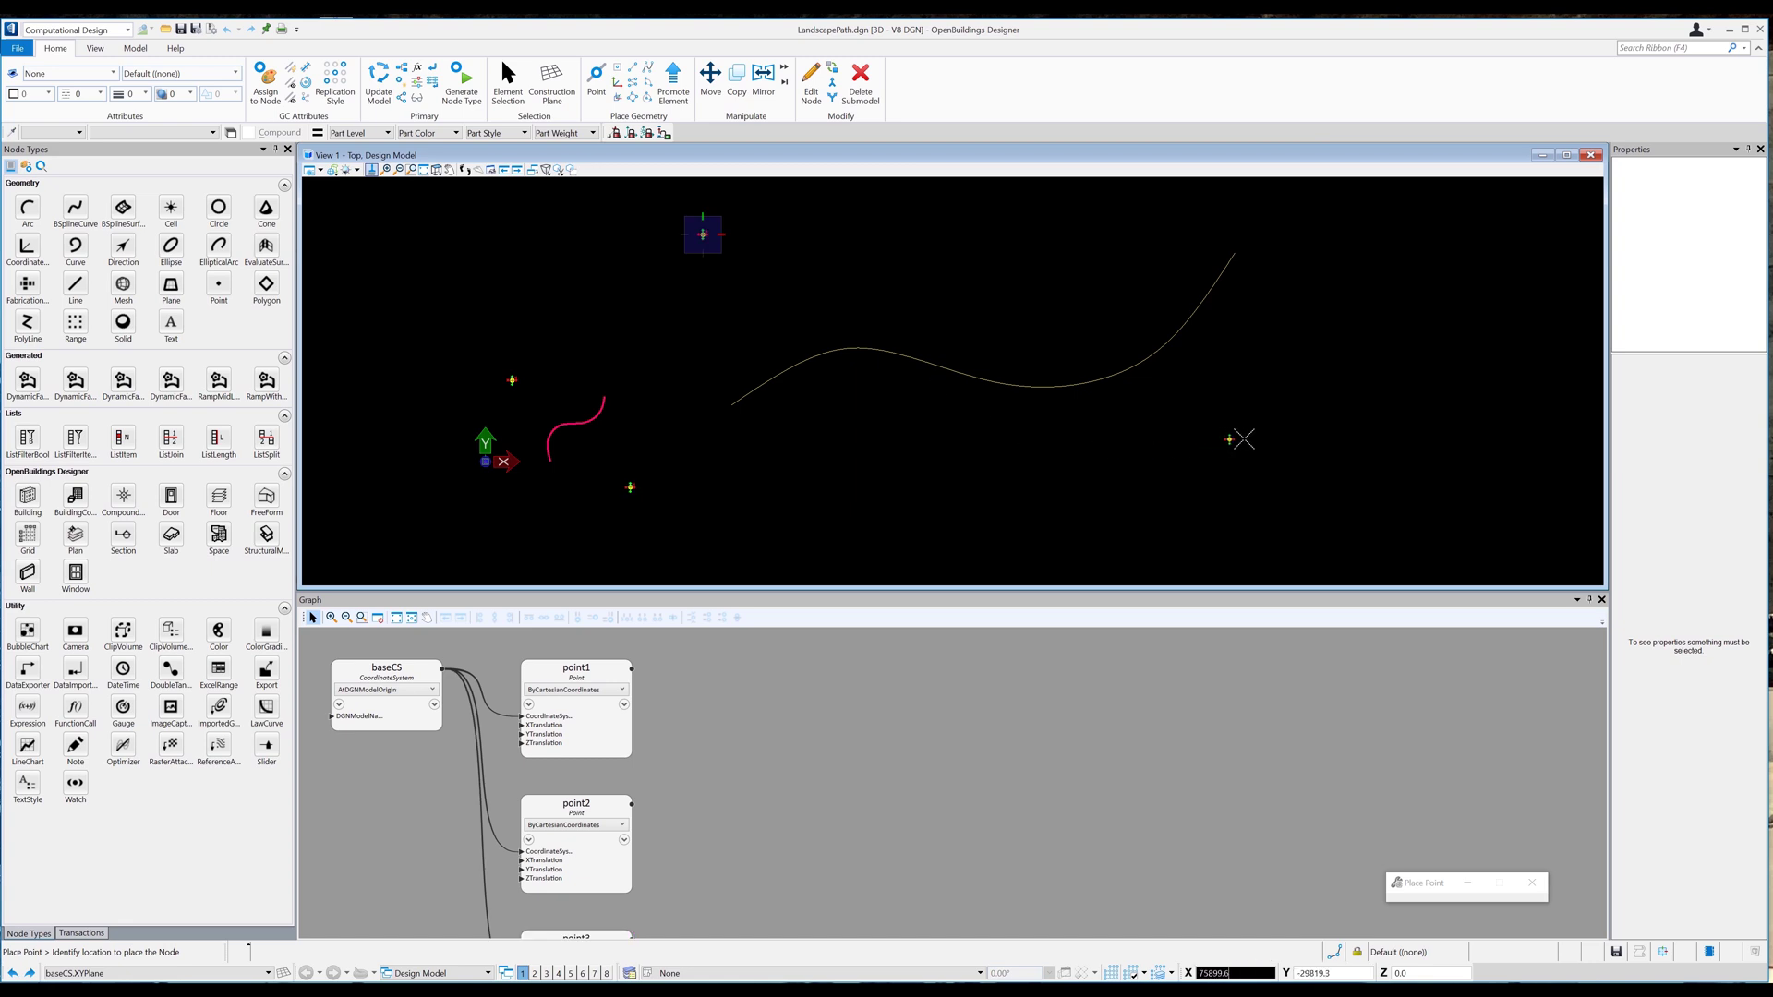
click(1294, 485)
key(Escape)
Set the ZTranslation of point1 to -5000 and of point2 to 5000.
scroll(716, 750, down, 3)
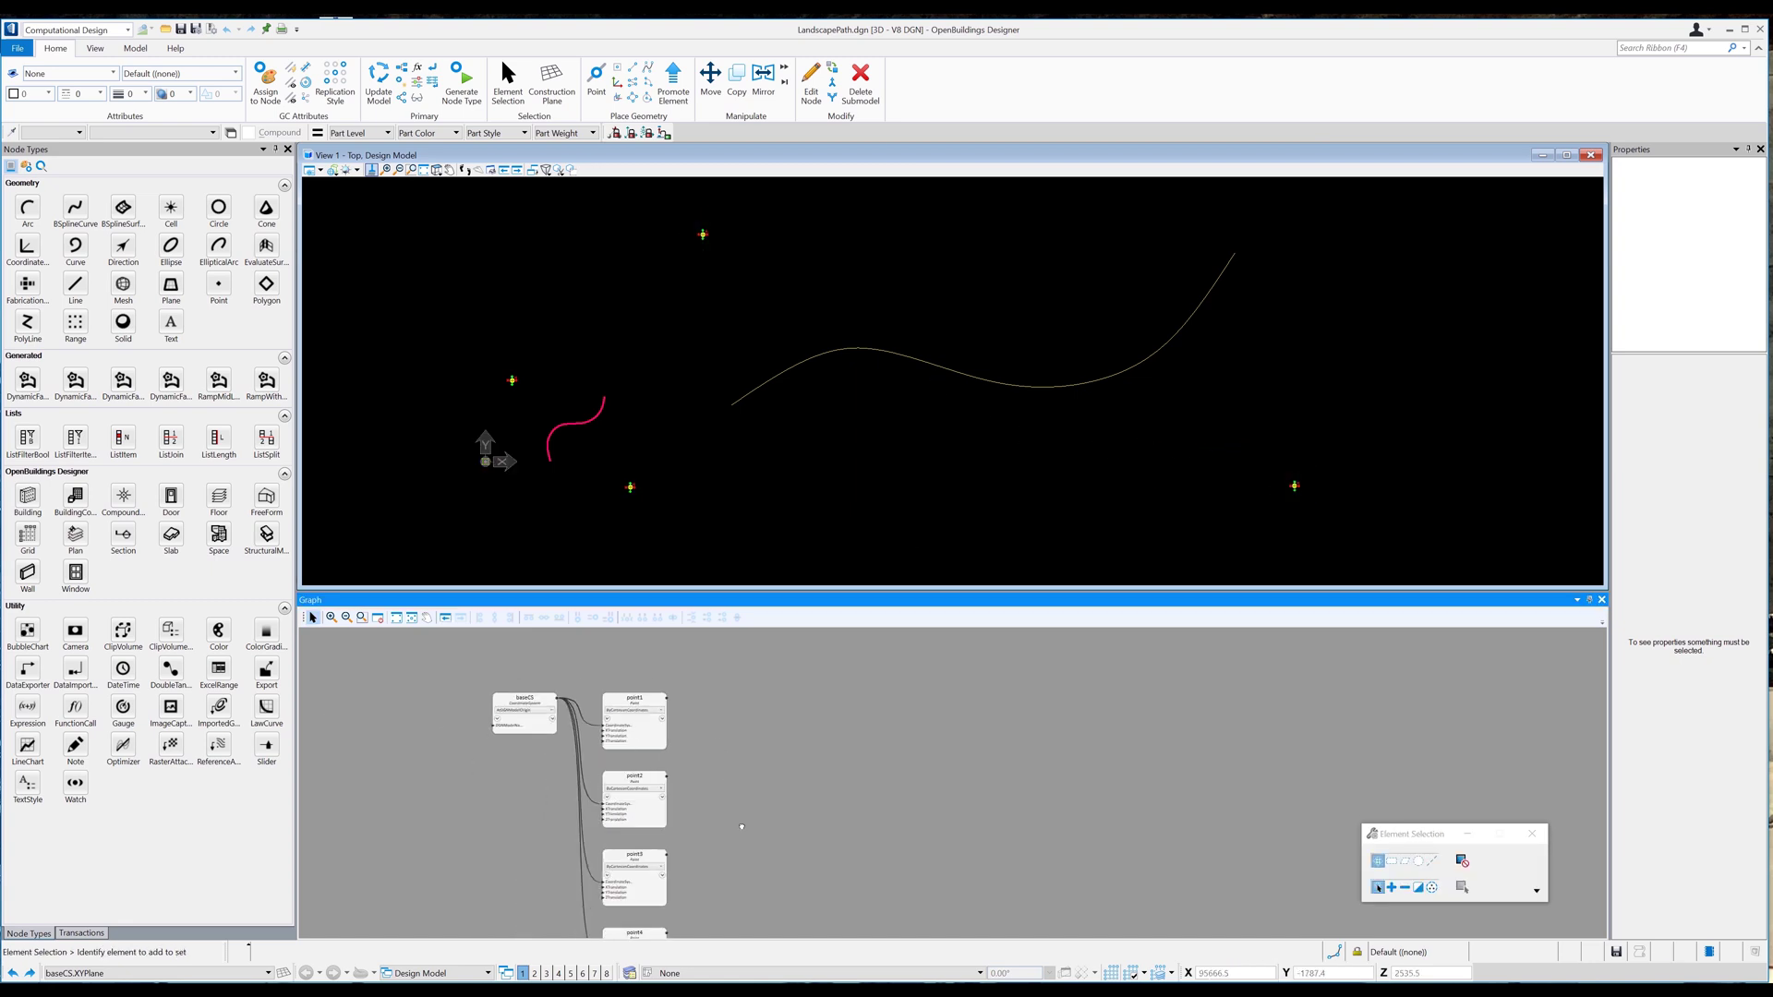
middle_drag(745, 812, 697, 761)
mouse_move(580, 694)
drag(642, 698, 589, 696)
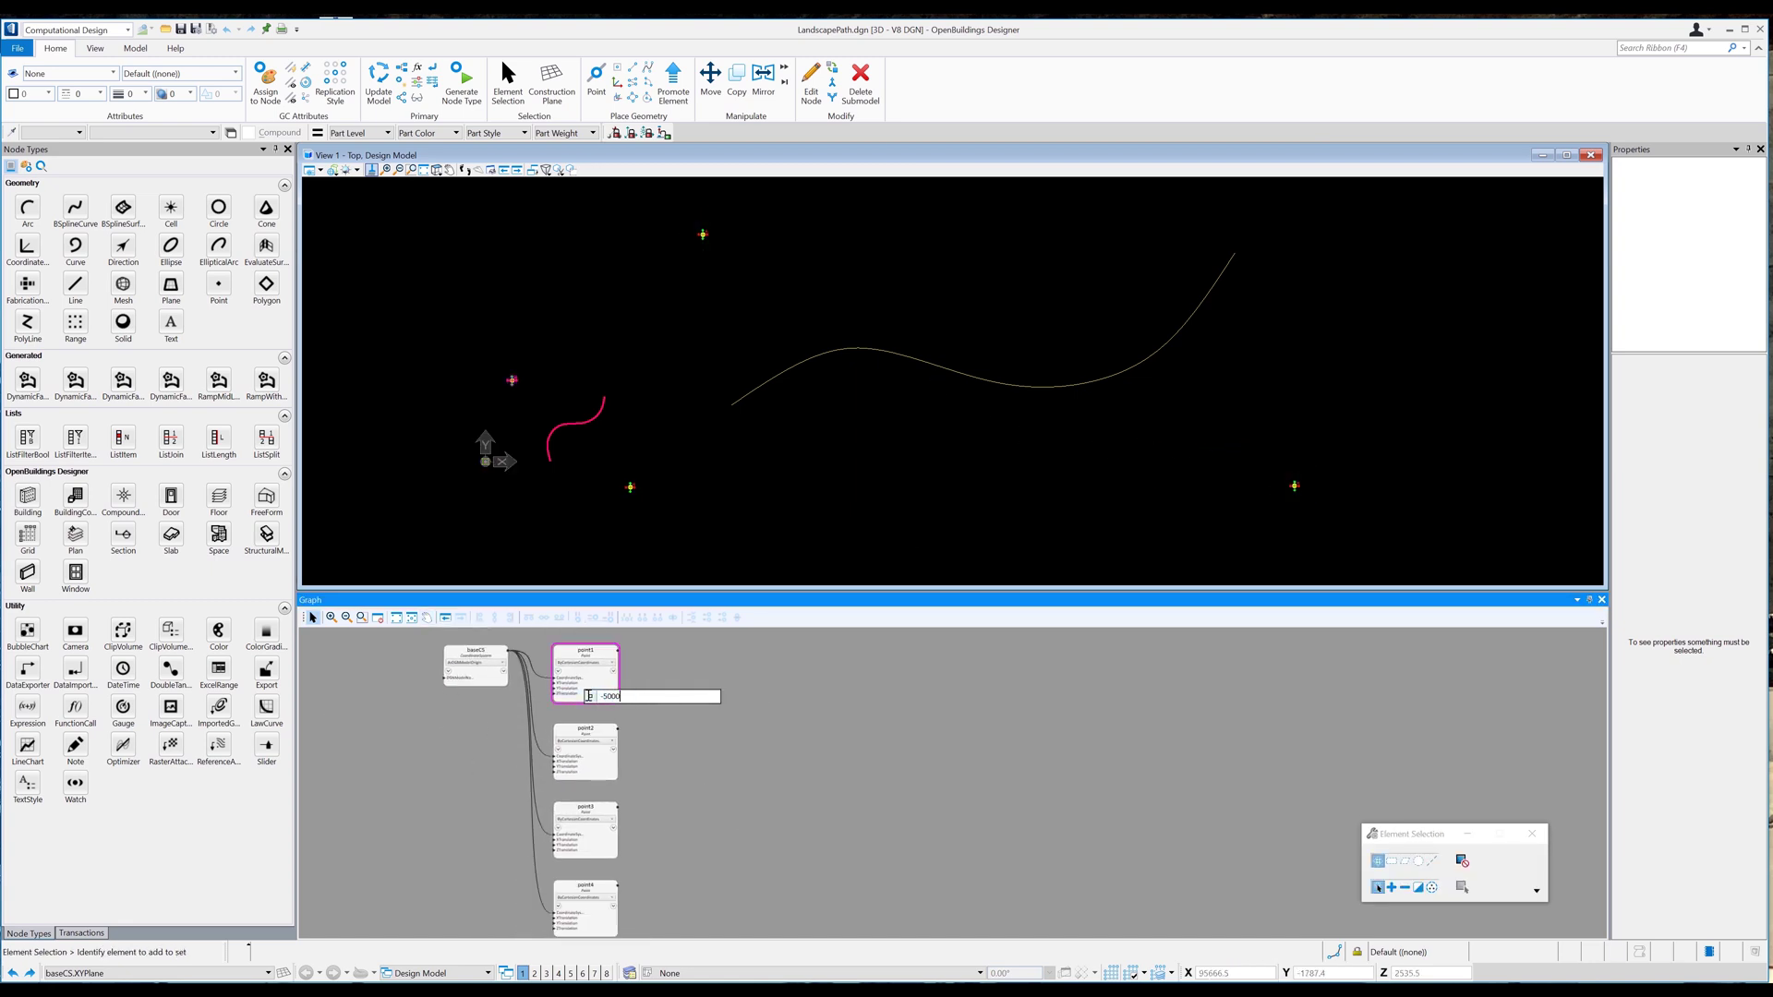
key(Return)
mouse_move(580, 772)
drag(639, 776, 590, 775)
text(-5000)
key(Return)
Set the ZTranslation of point3 to -5000 and of point4 to 5000.
mouse_move(582, 850)
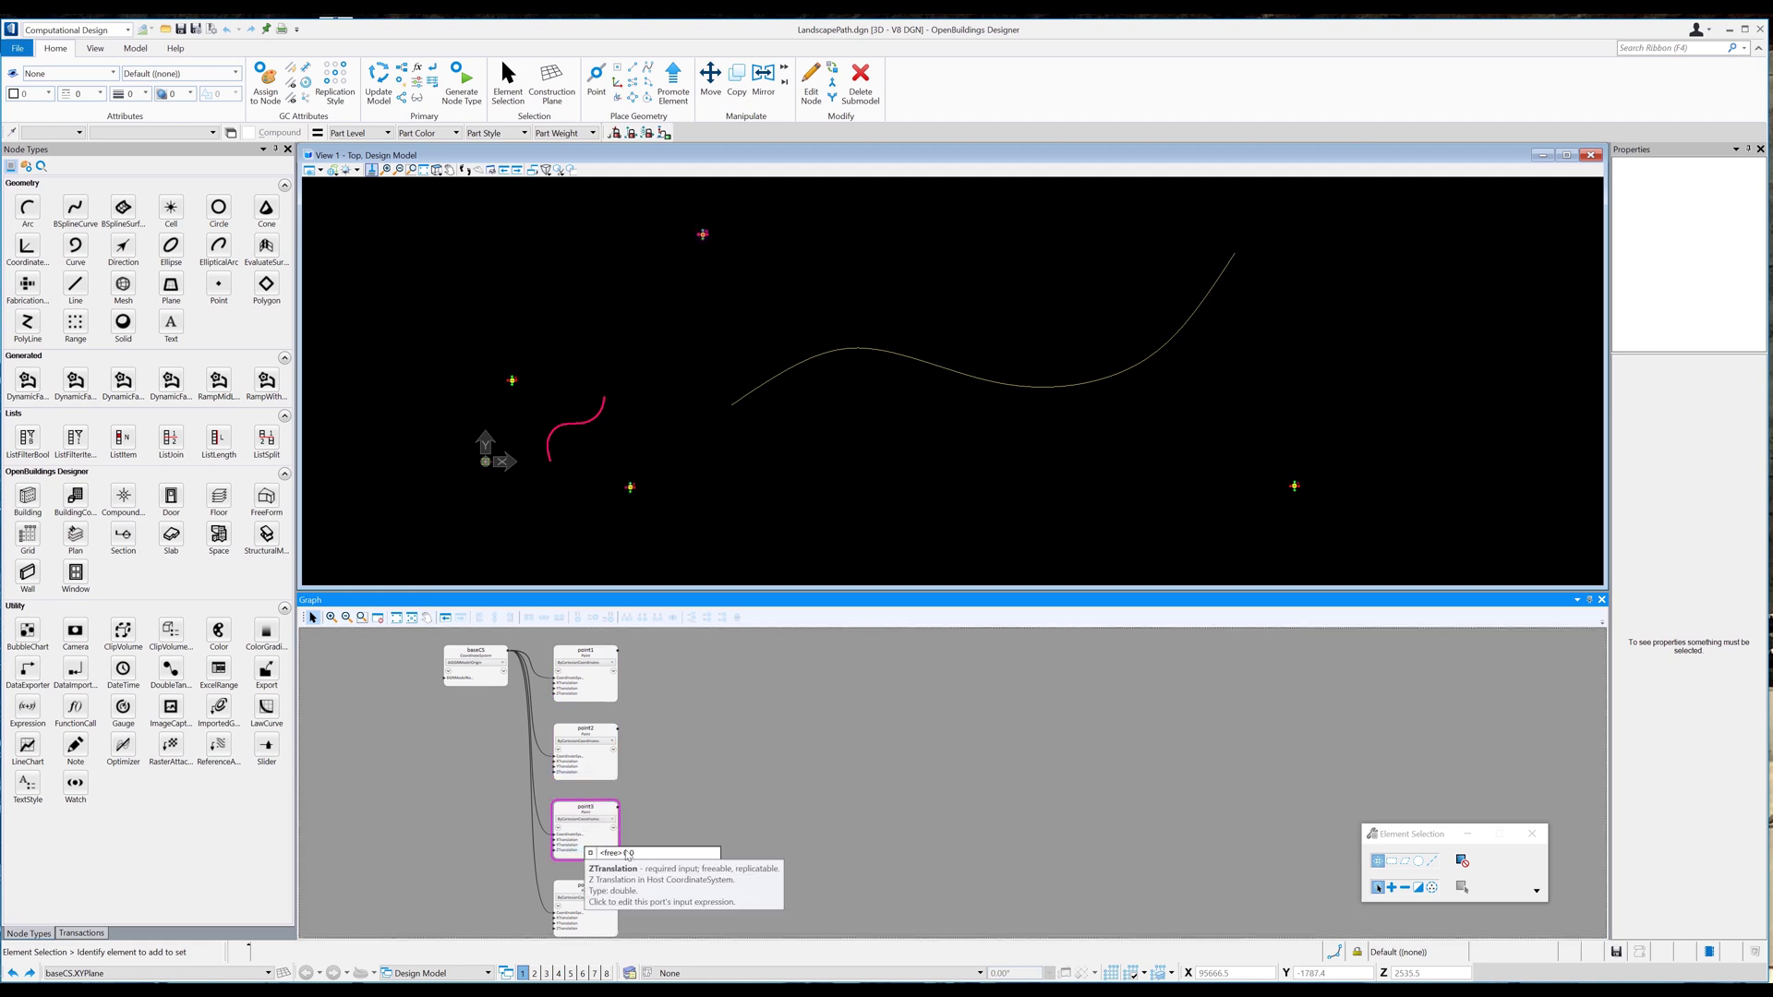
mouse_move(603, 931)
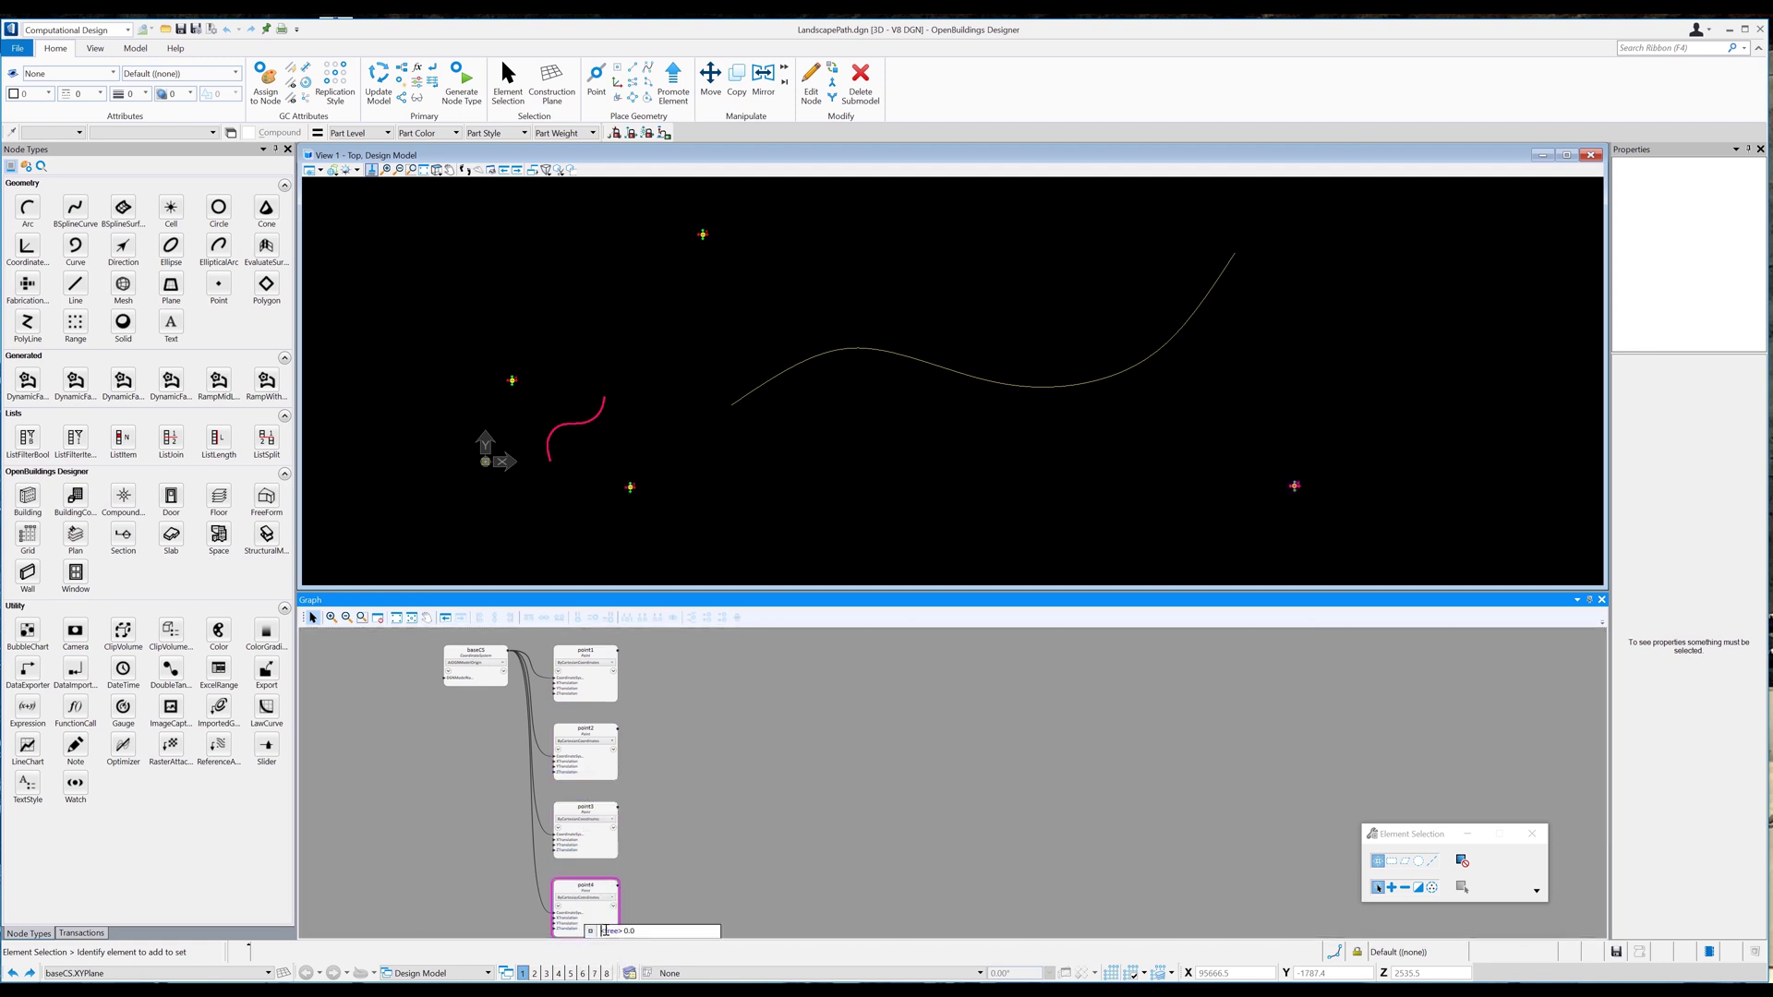
text(5000)
key(Return)
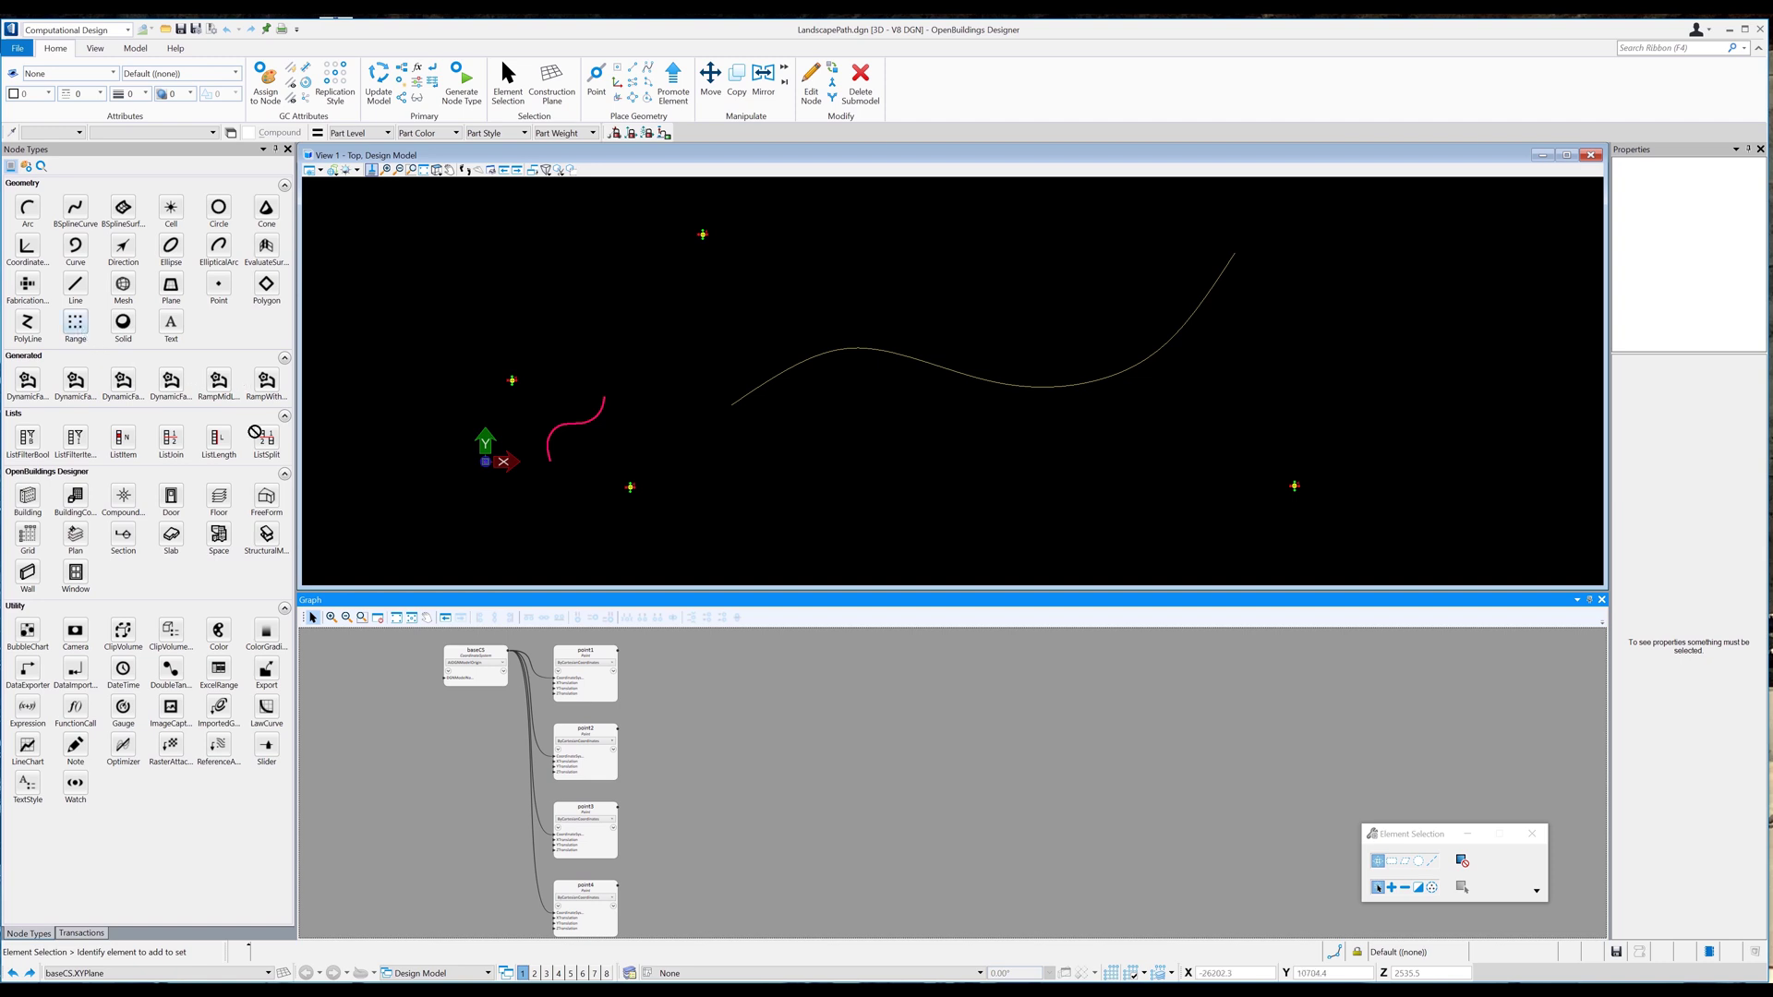
Add two Range nodes and connect point1 and point2 to the first and point3 and point4 to the second.
click(678, 700)
drag(692, 914, 681, 859)
drag(617, 652, 651, 729)
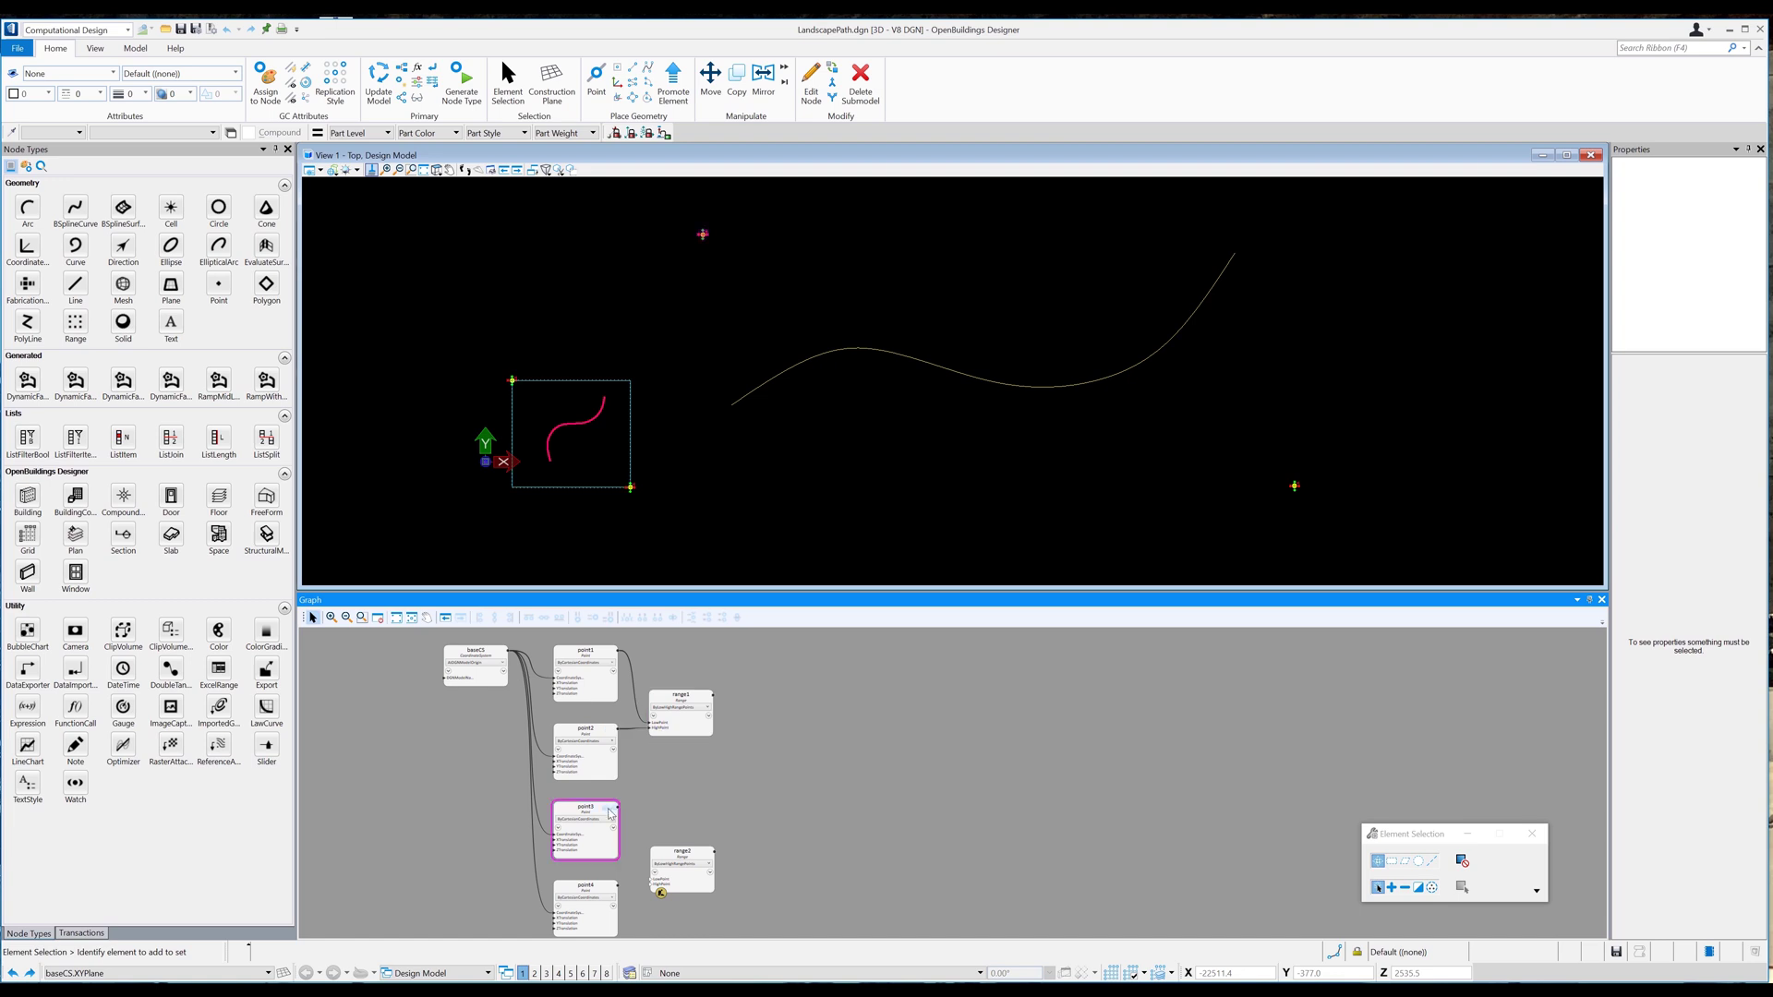
drag(618, 807, 652, 884)
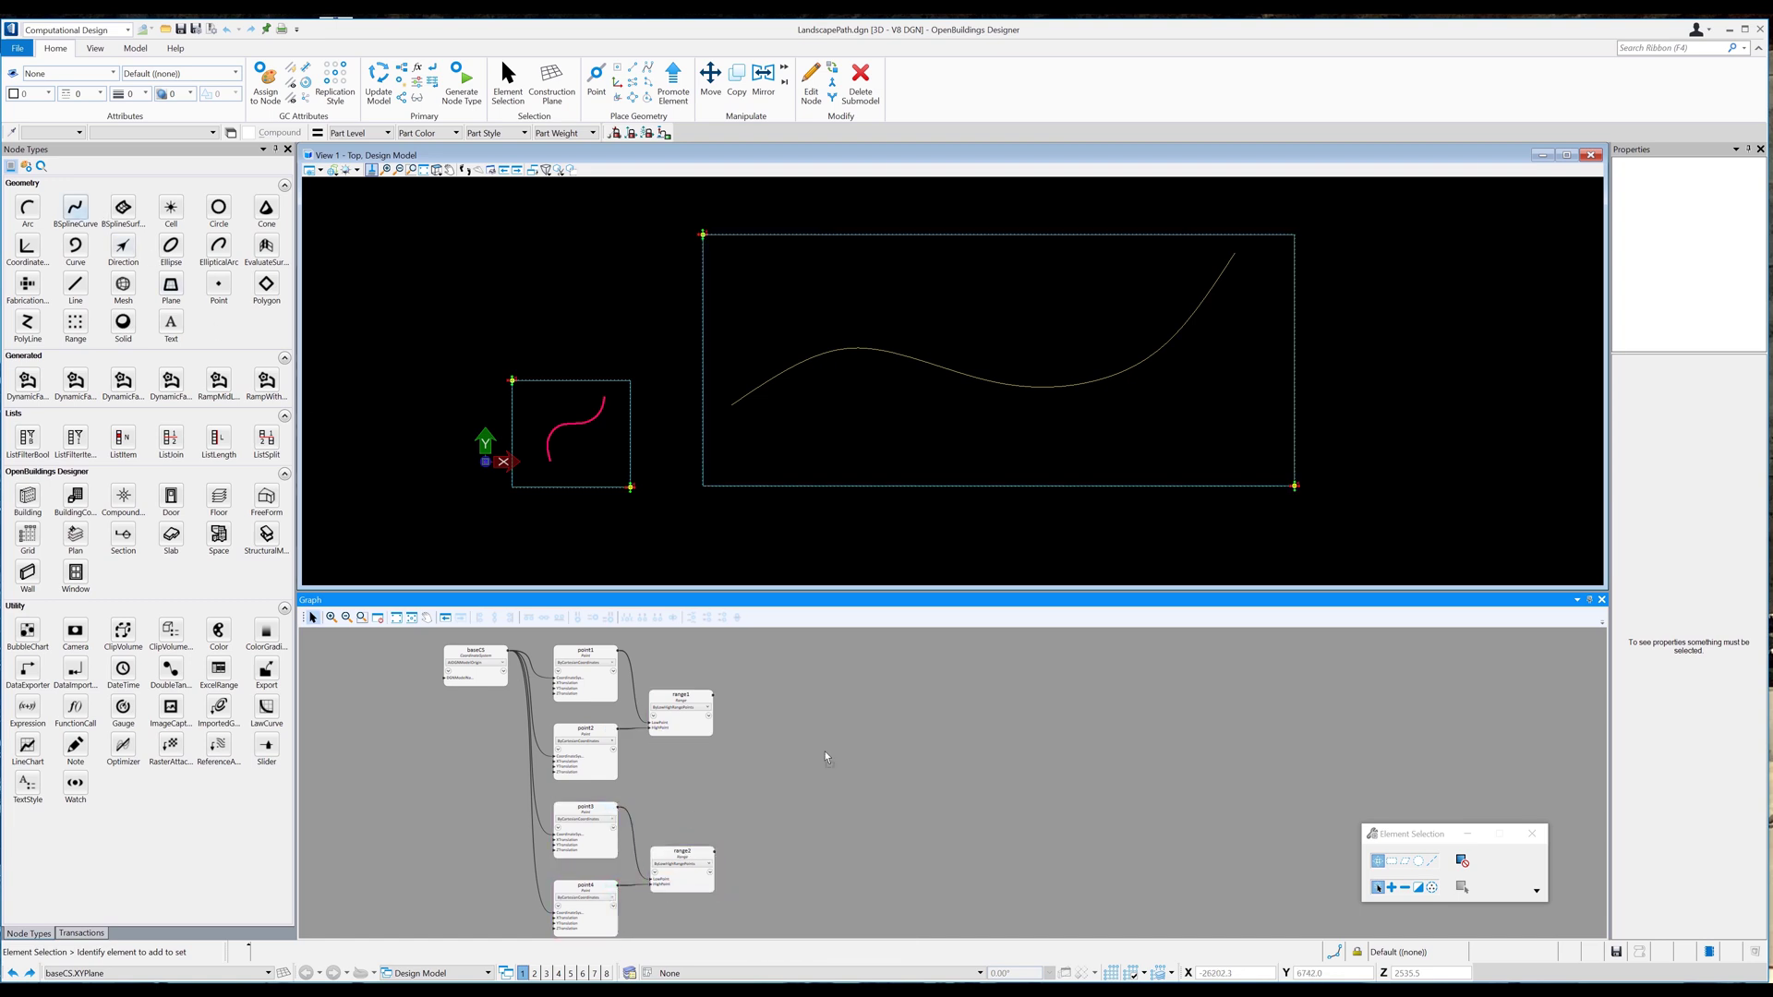
Add two BSplineCurve nodes that collect elements from a range and connect each one's ElementRange input to its Range node.
click(779, 697)
click(778, 862)
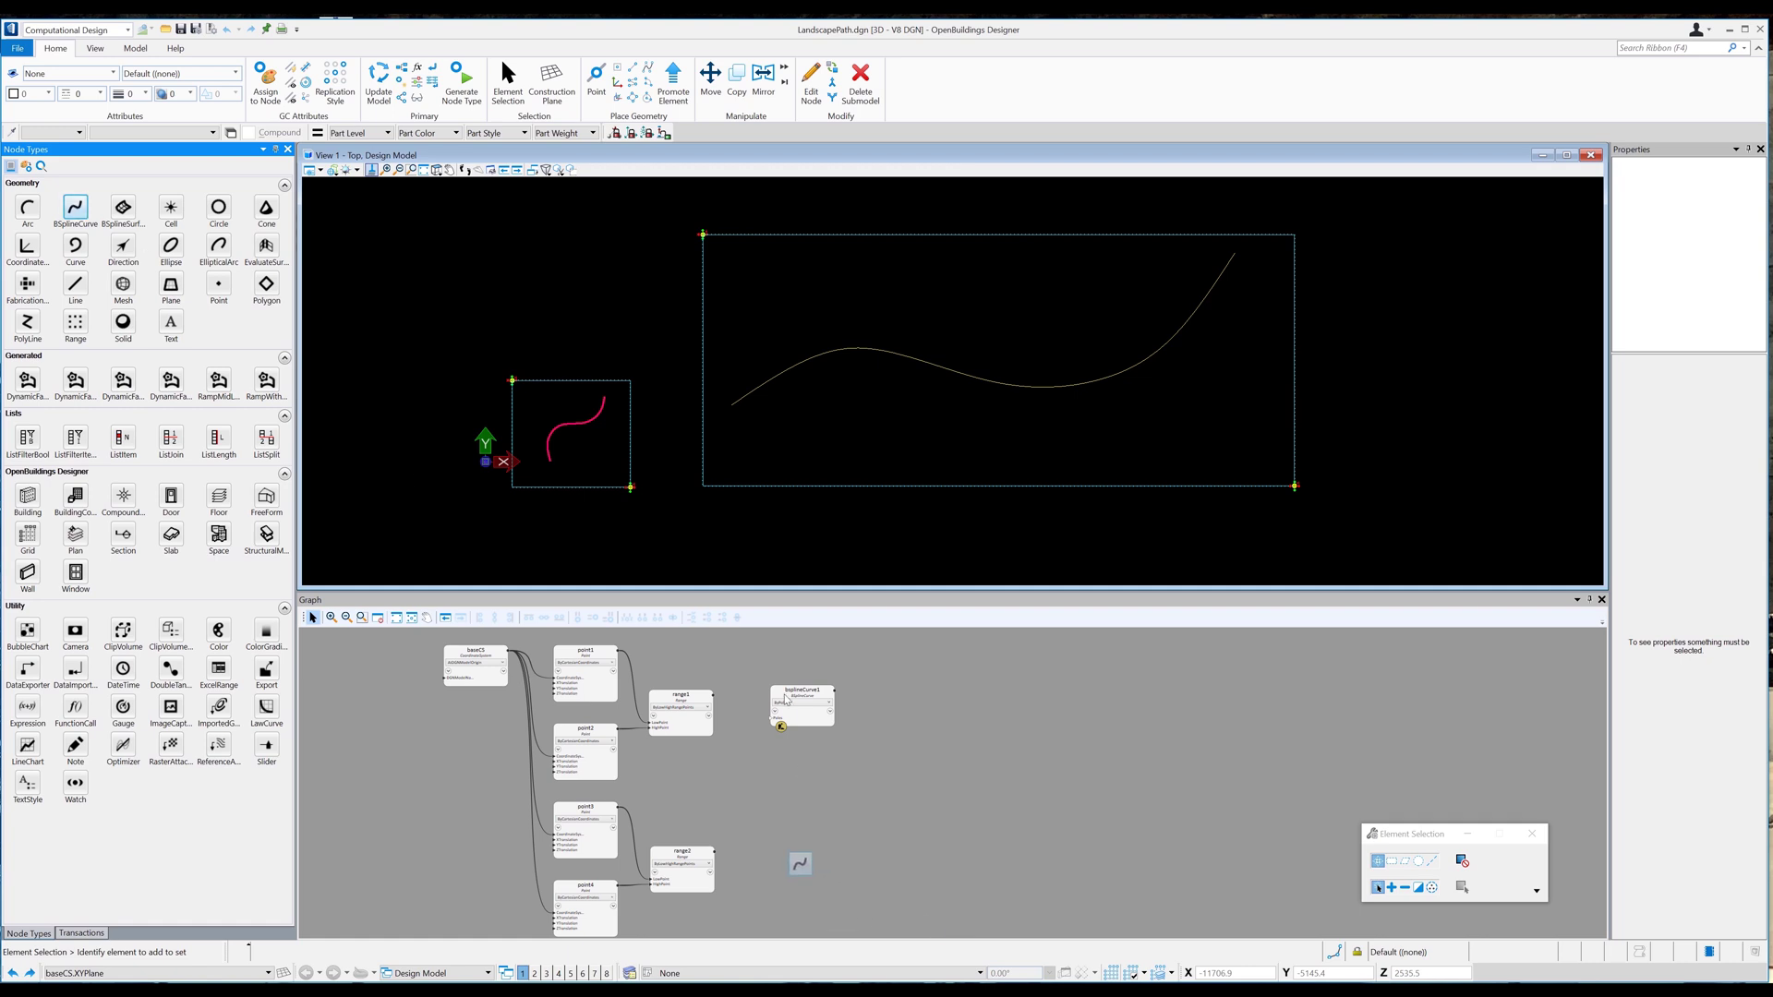
click(828, 703)
click(832, 435)
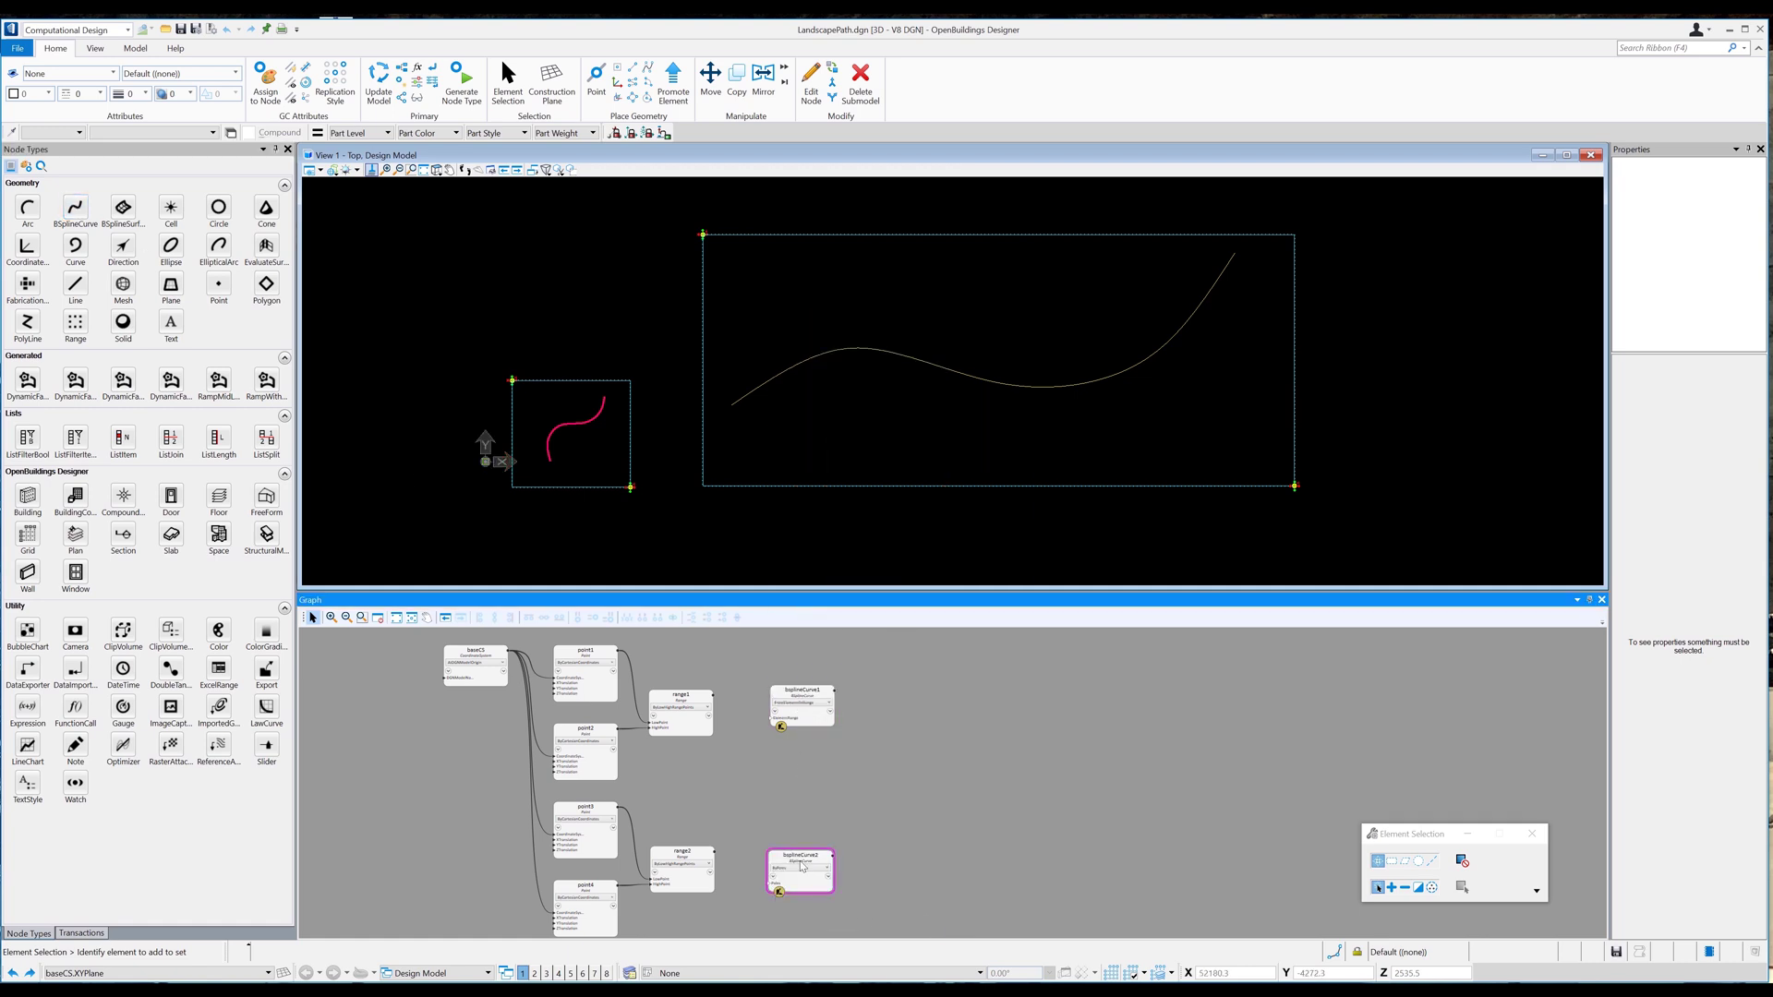
click(828, 868)
scroll(832, 646, down, 1)
click(817, 578)
drag(713, 694, 773, 718)
drag(713, 851, 772, 884)
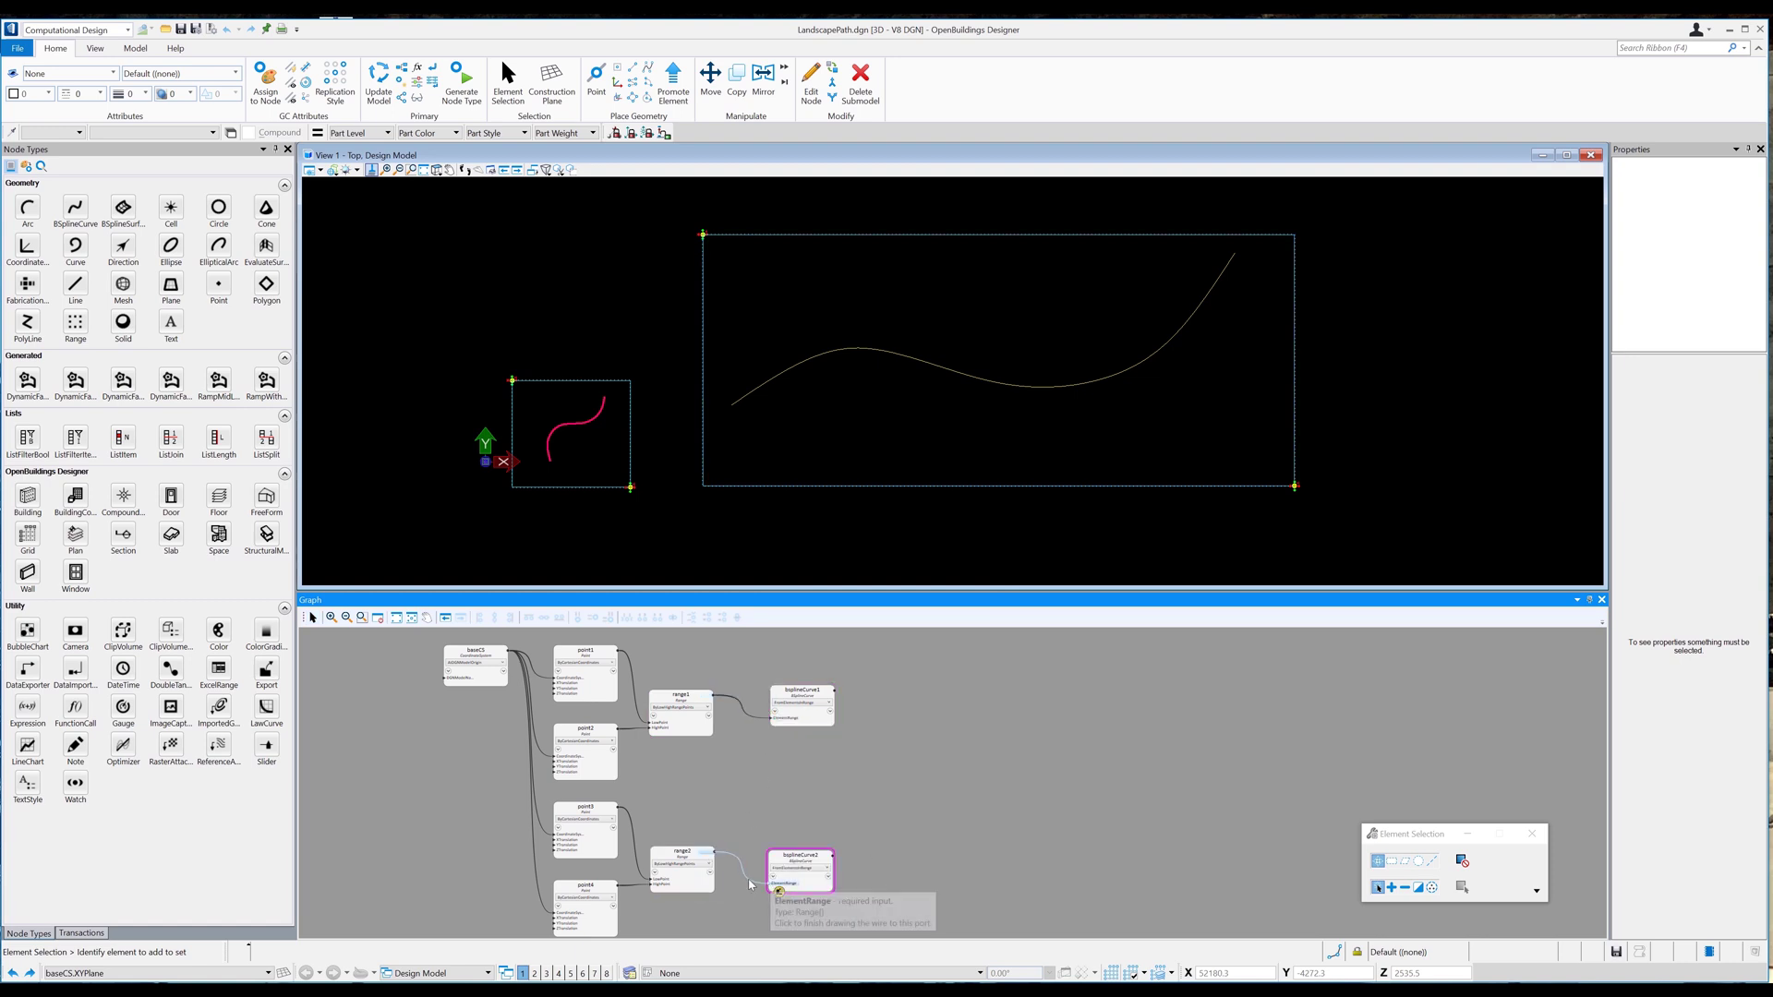
Add a CoordinateSystem node using ByDistanceAlongCurve at the start of bsplineCurve1.
drag(28, 246, 918, 695)
click(943, 694)
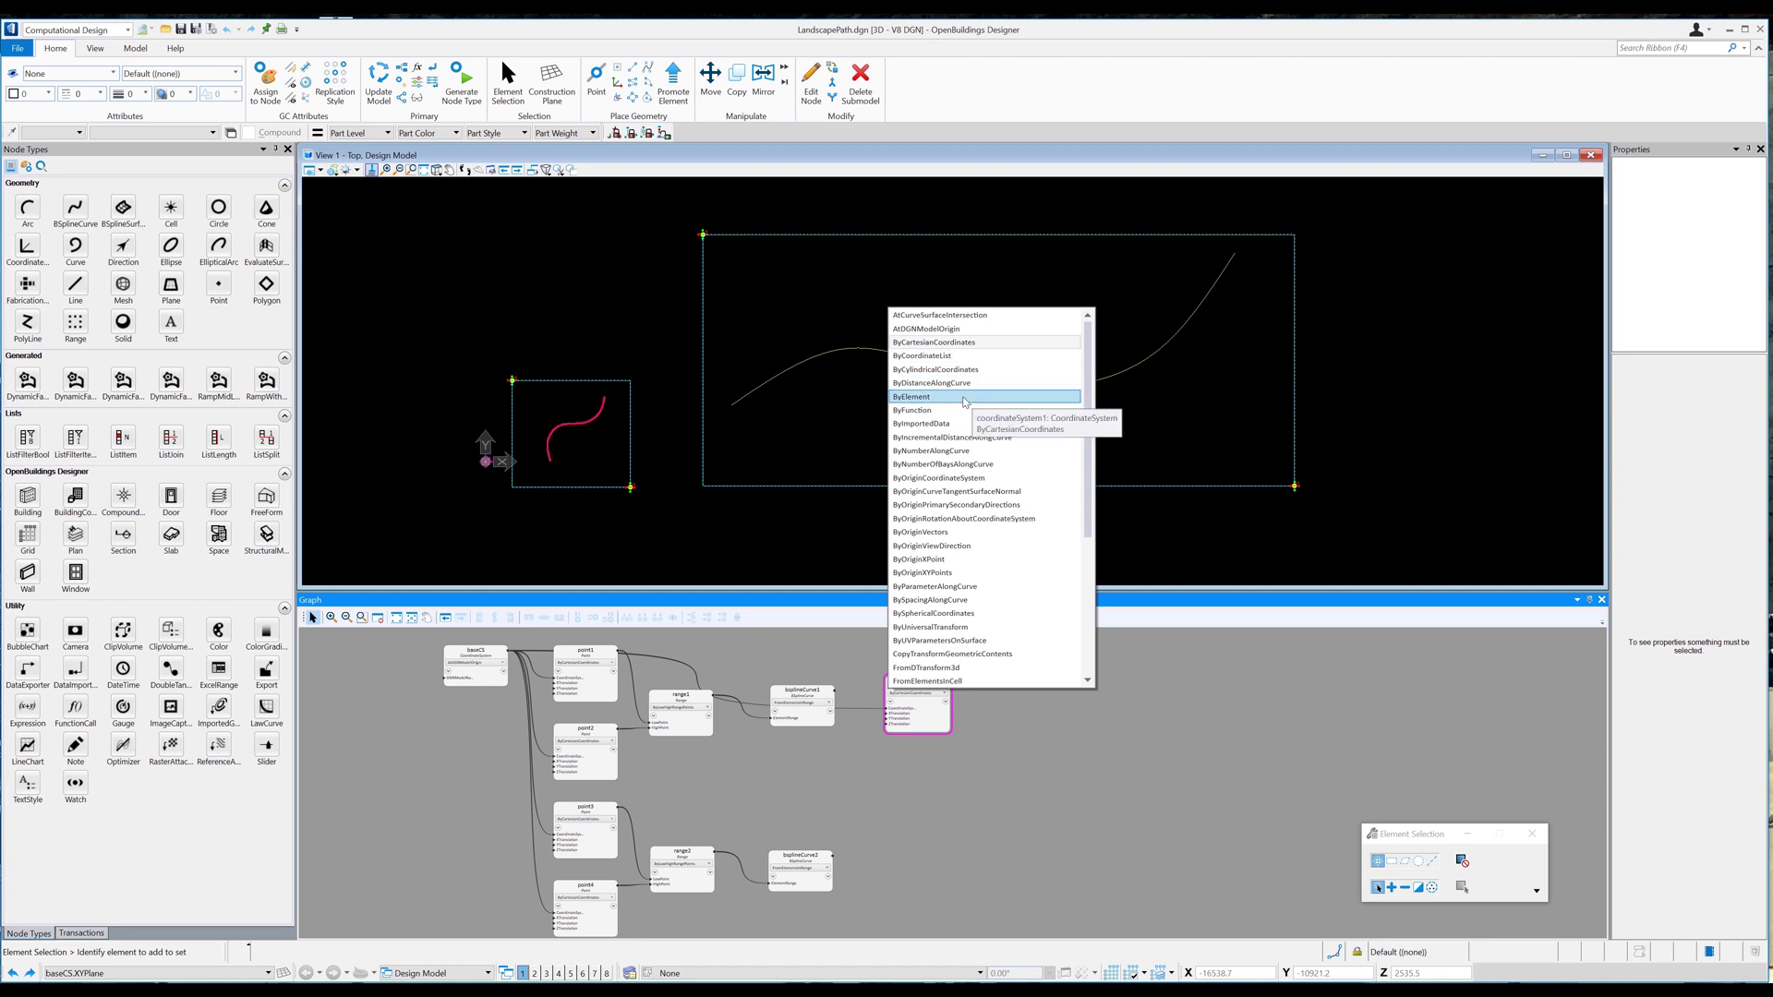
click(934, 383)
click(897, 717)
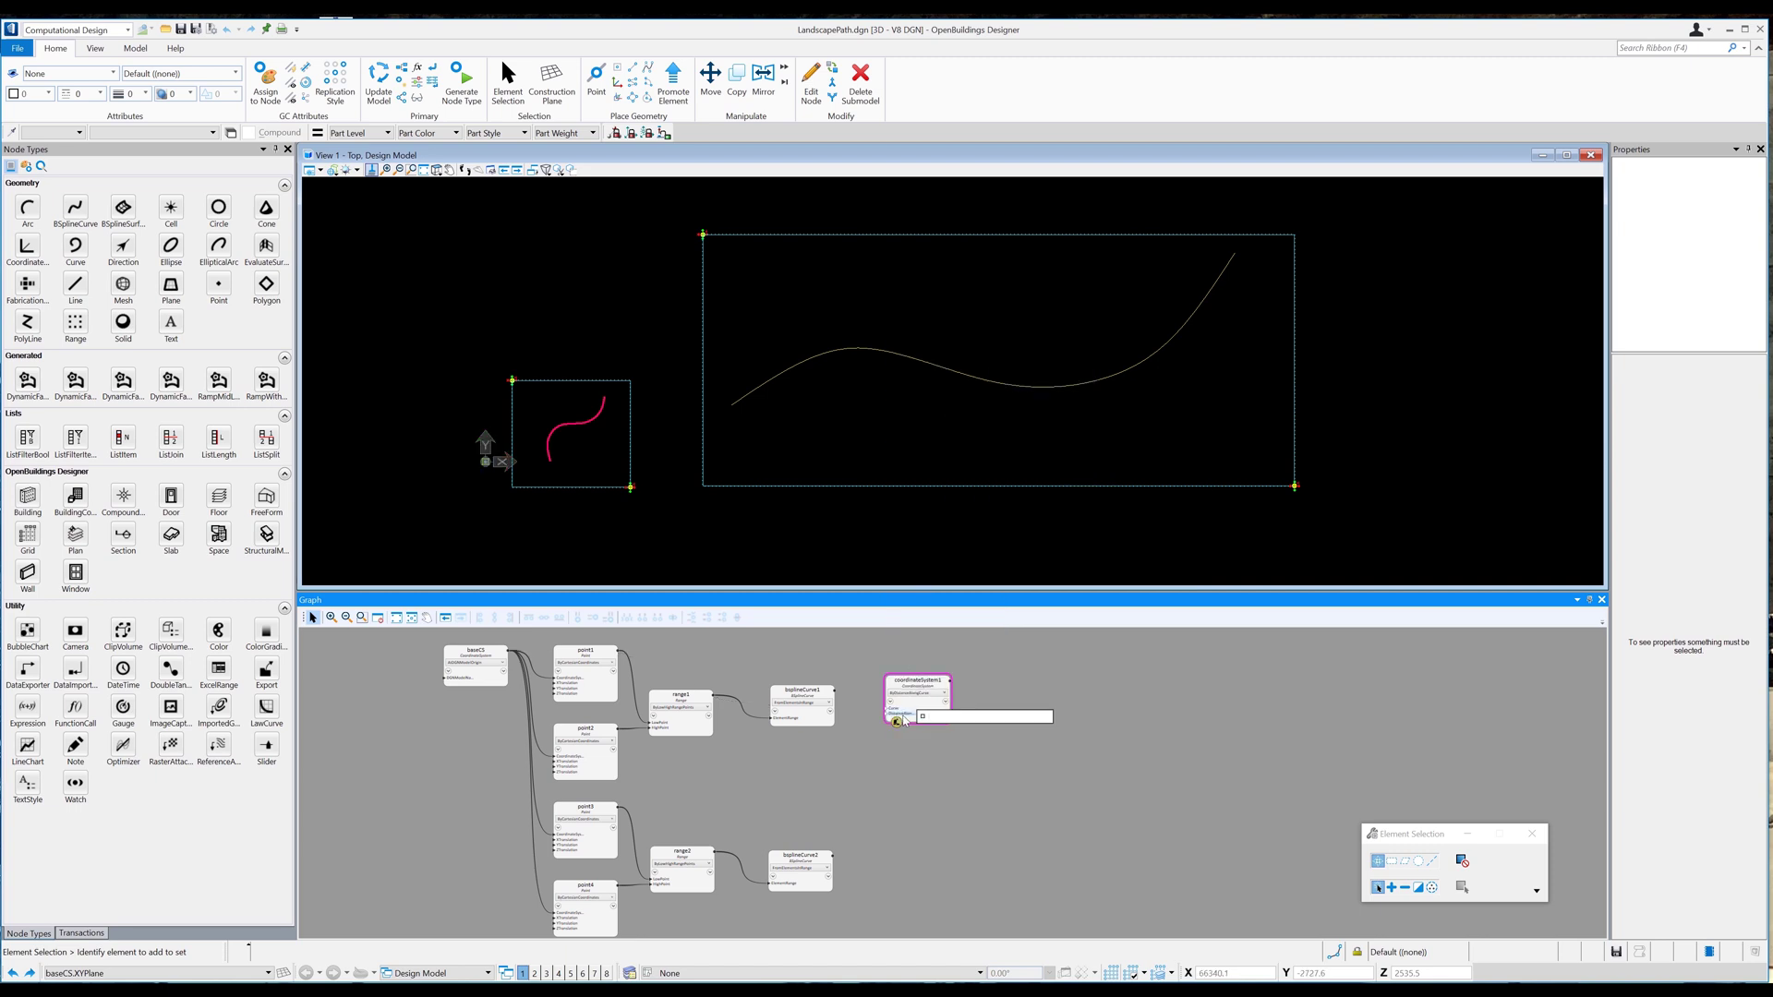
key(Return)
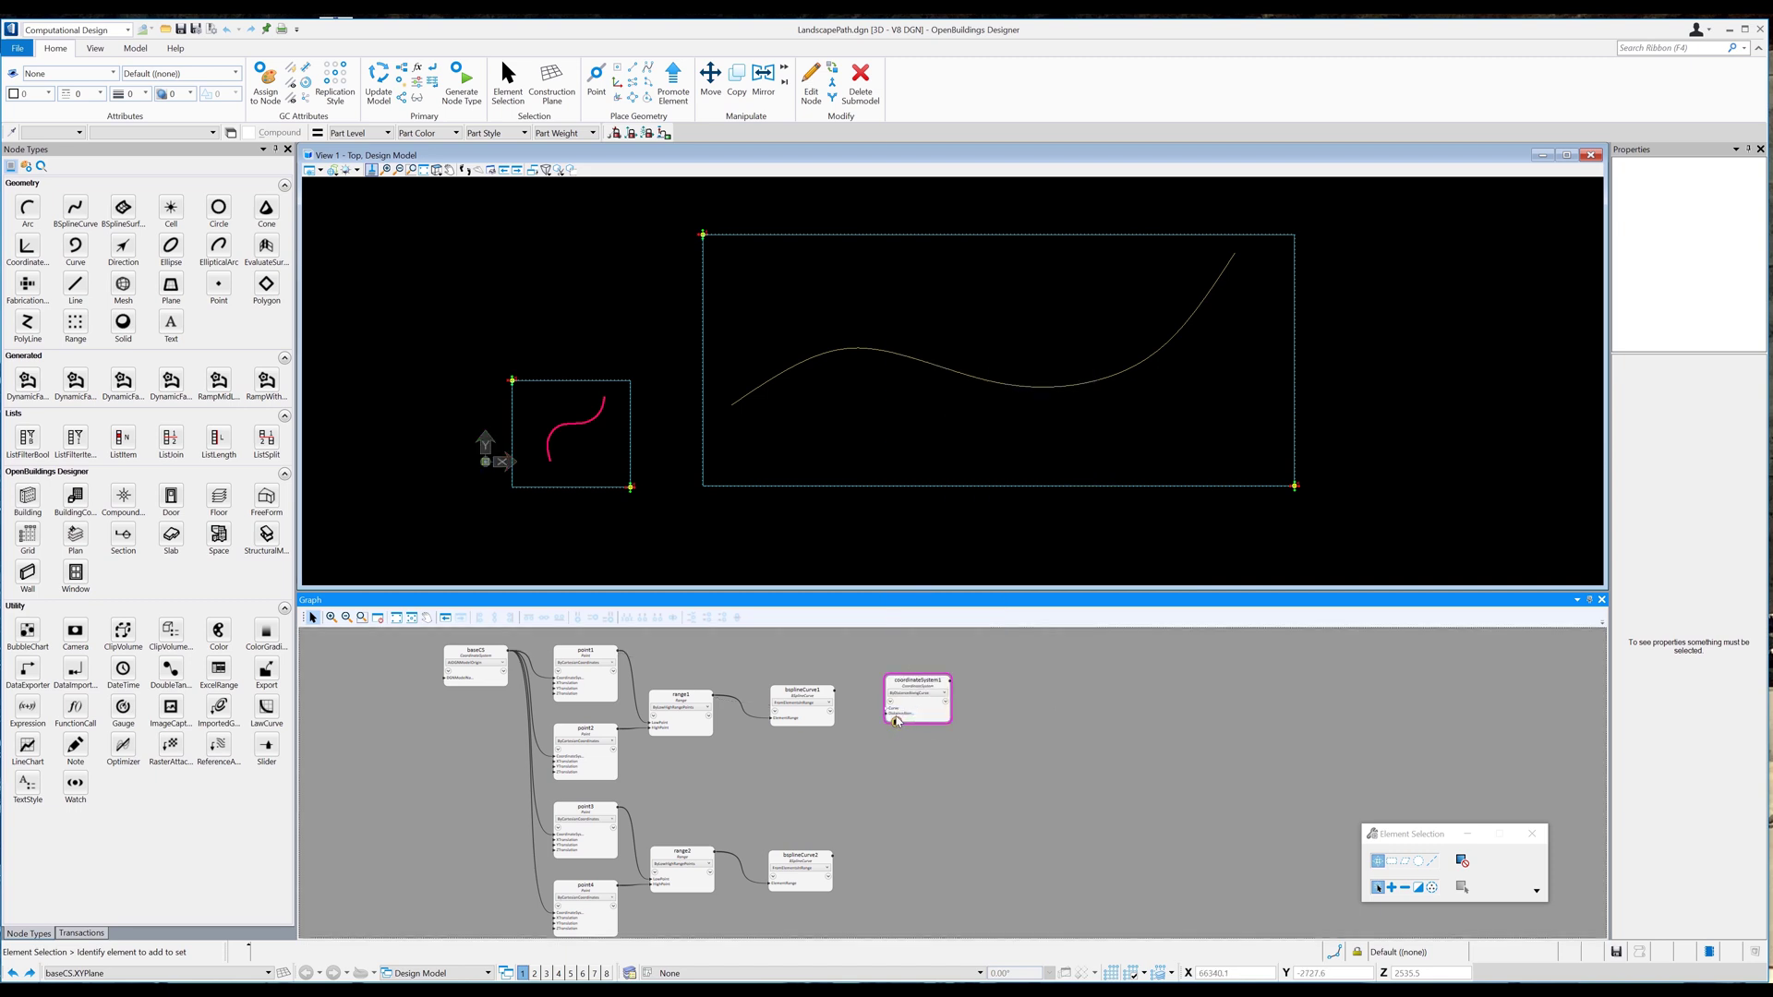
drag(888, 709, 838, 703)
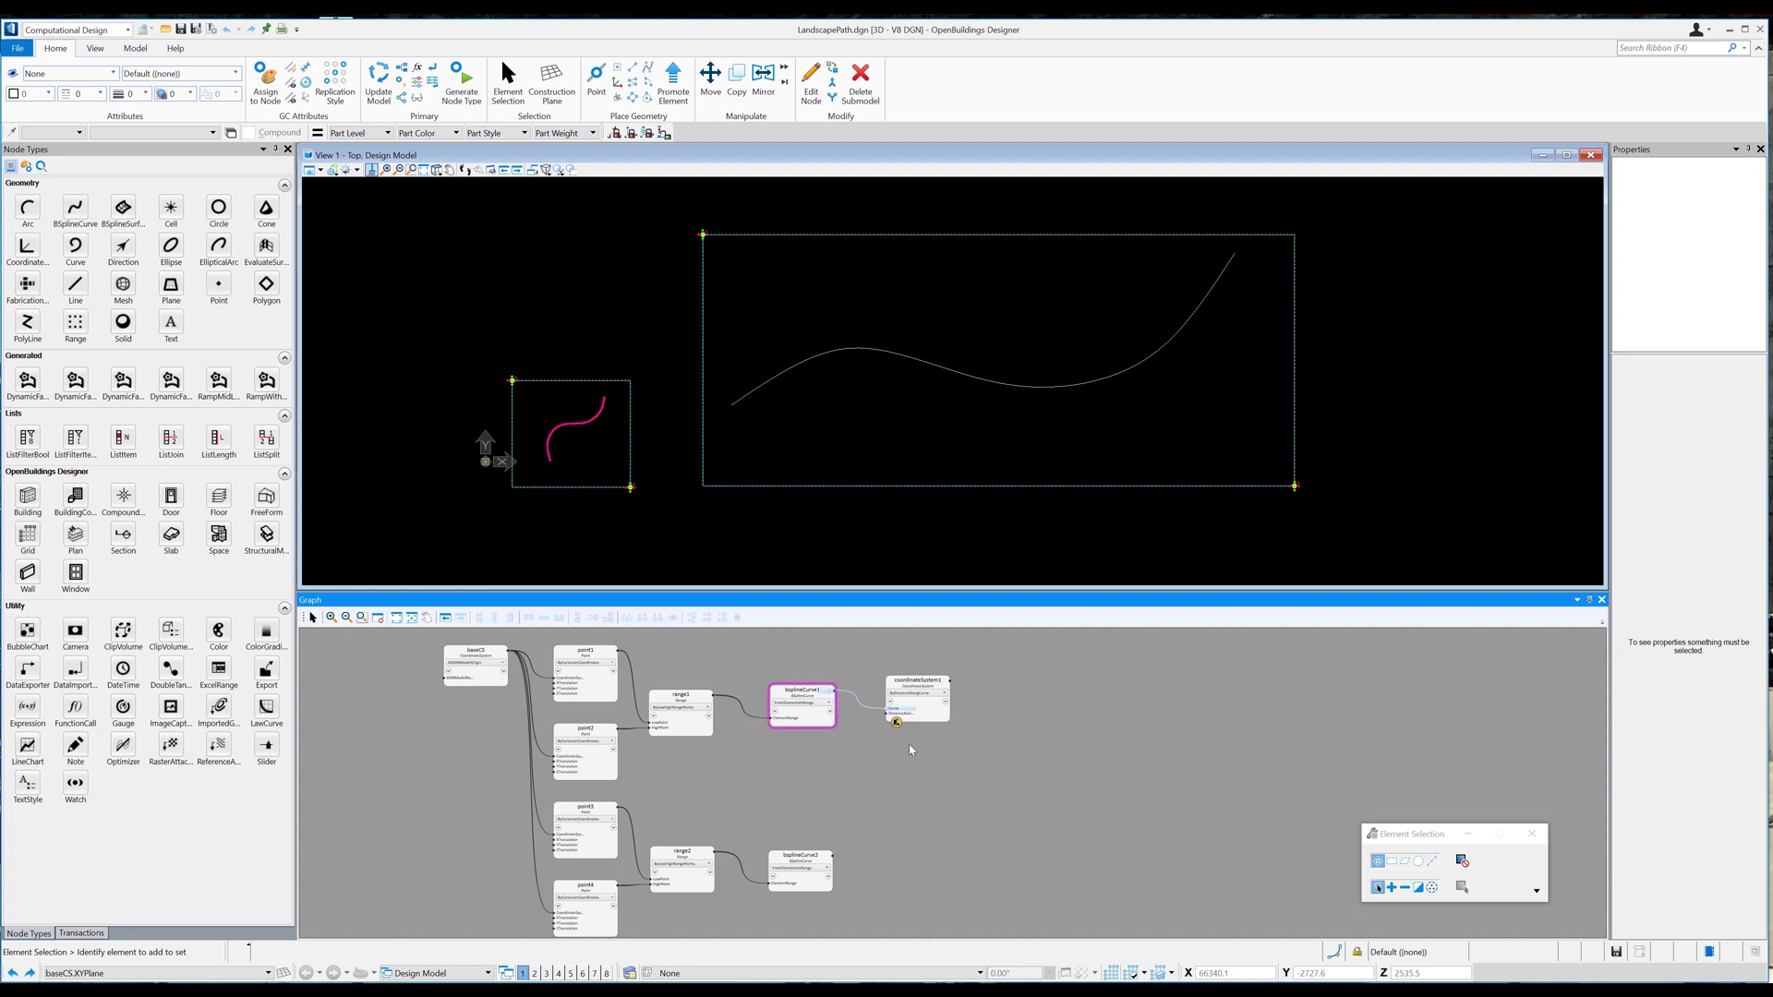
Duplicate the curve-based CoordinateSystem node below the original and change the copy's Curve input to bsplineCurve2.
right_click(937, 720)
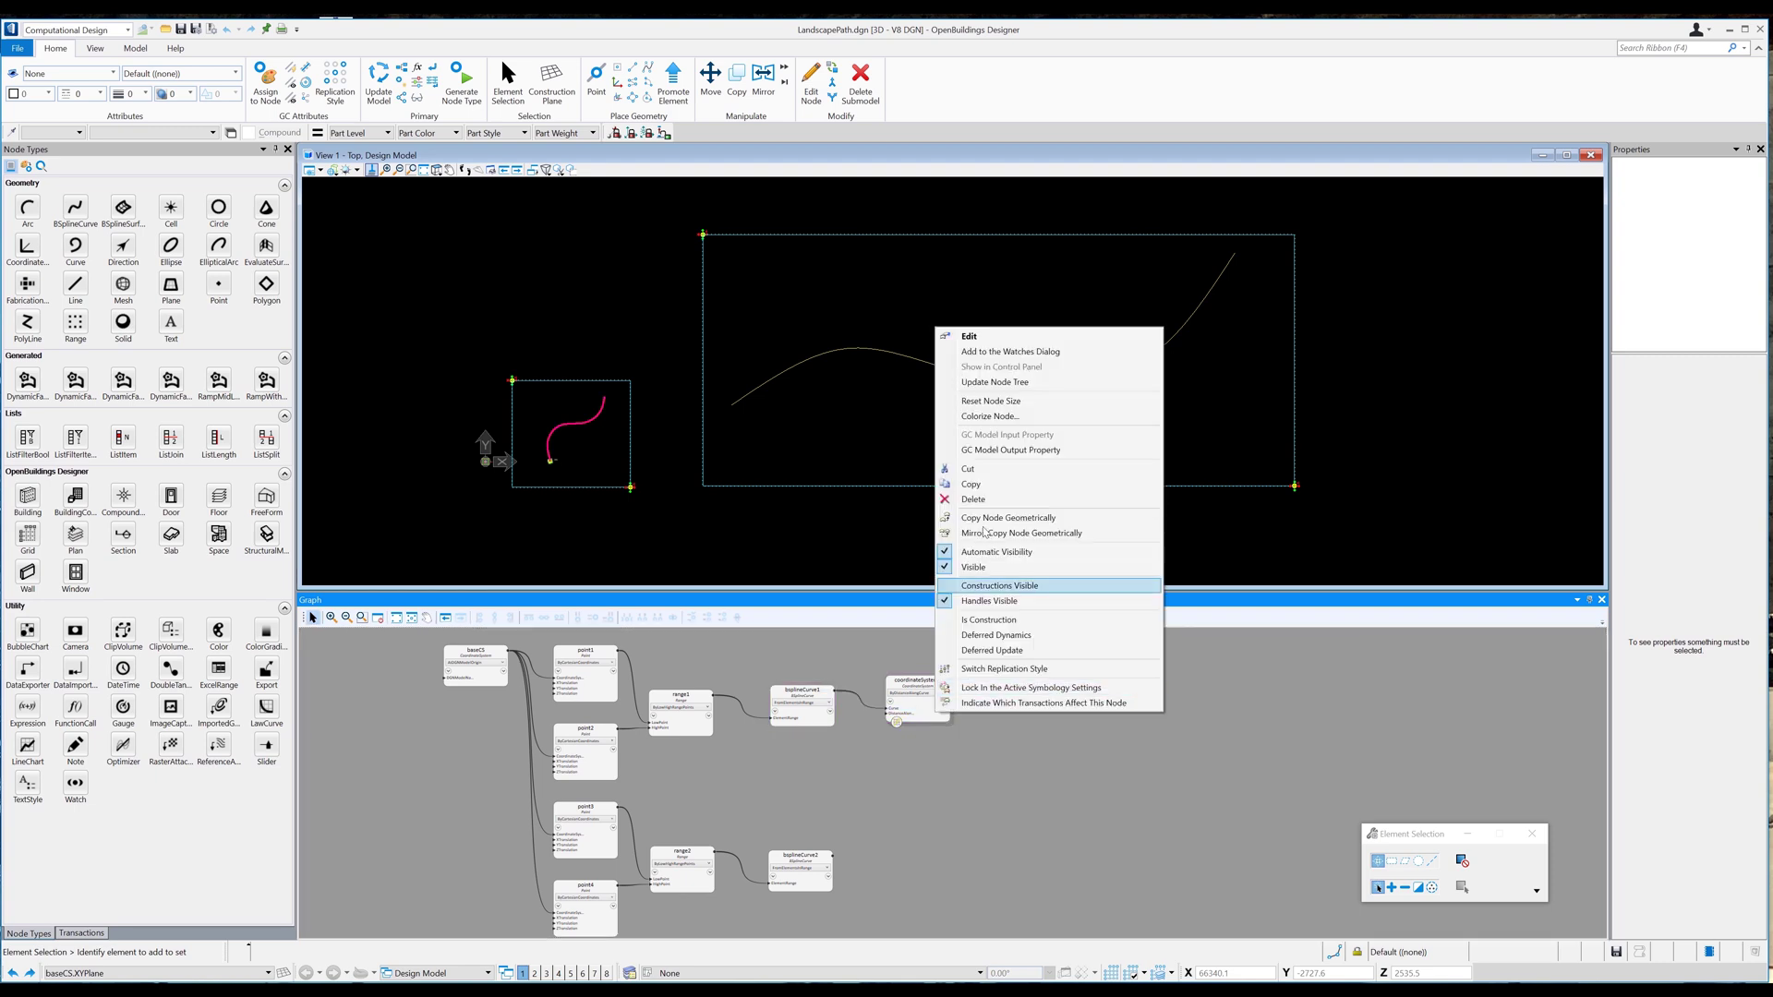
click(907, 778)
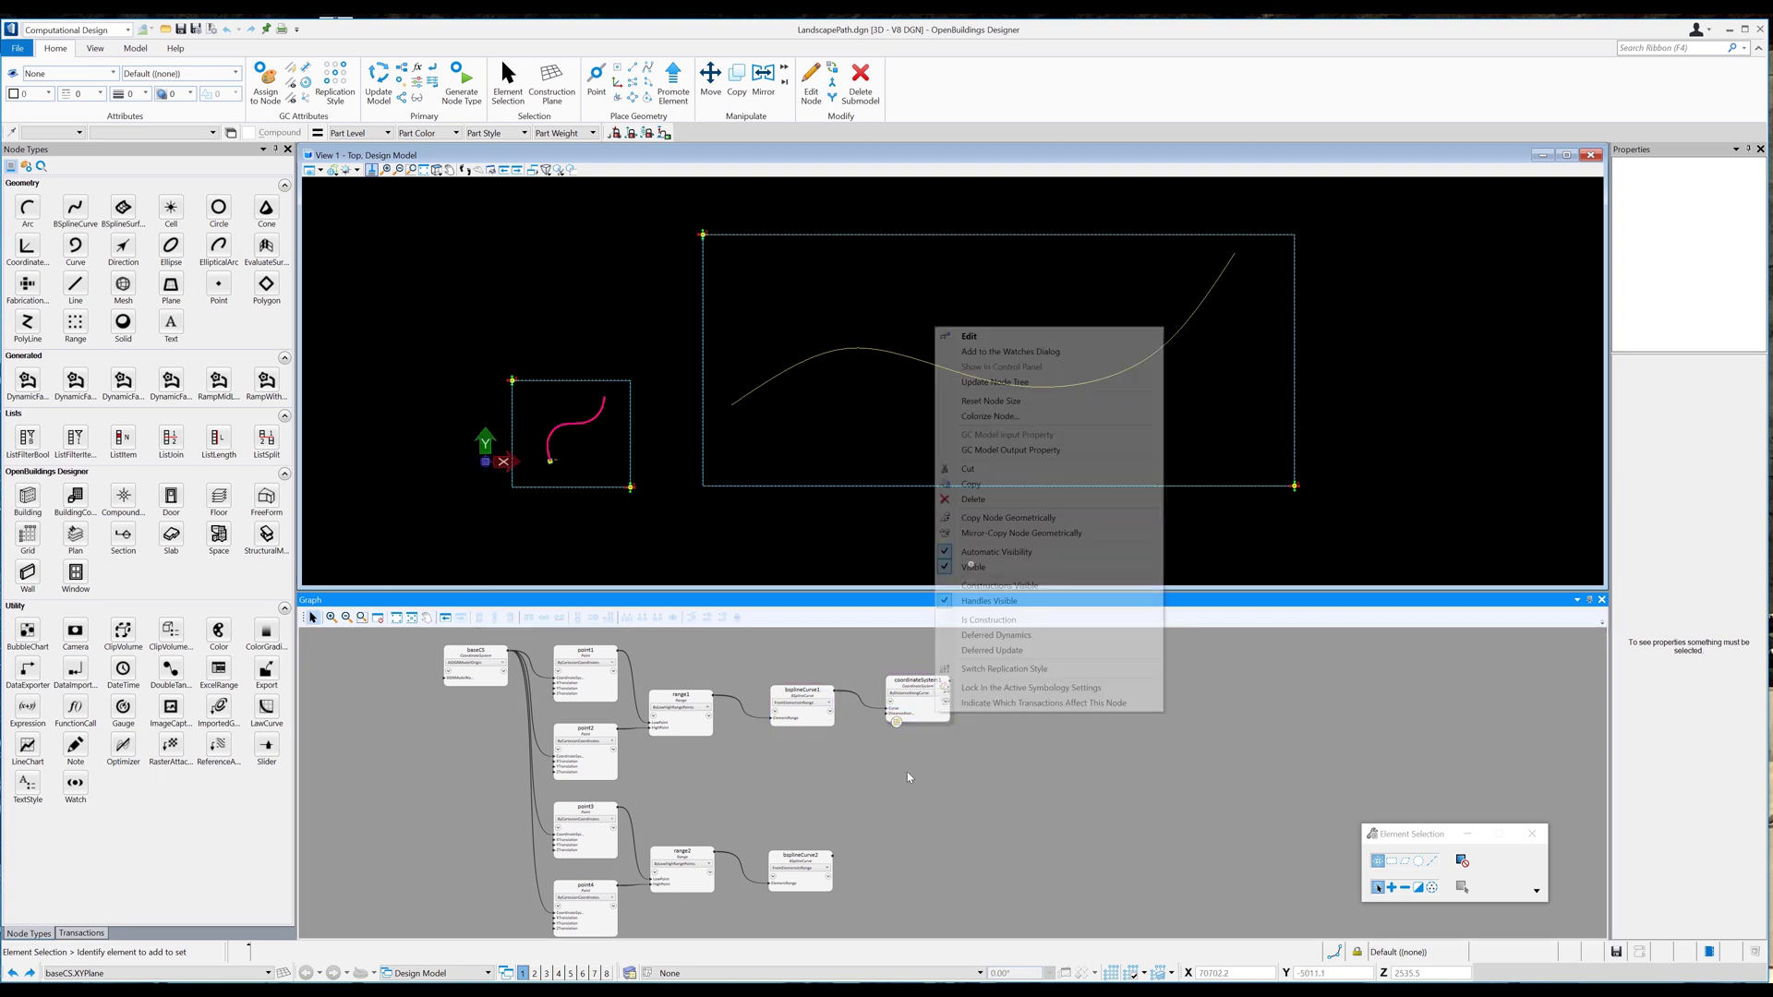
click(896, 864)
click(888, 896)
key(BackSpace)
text(2)
key(Return)
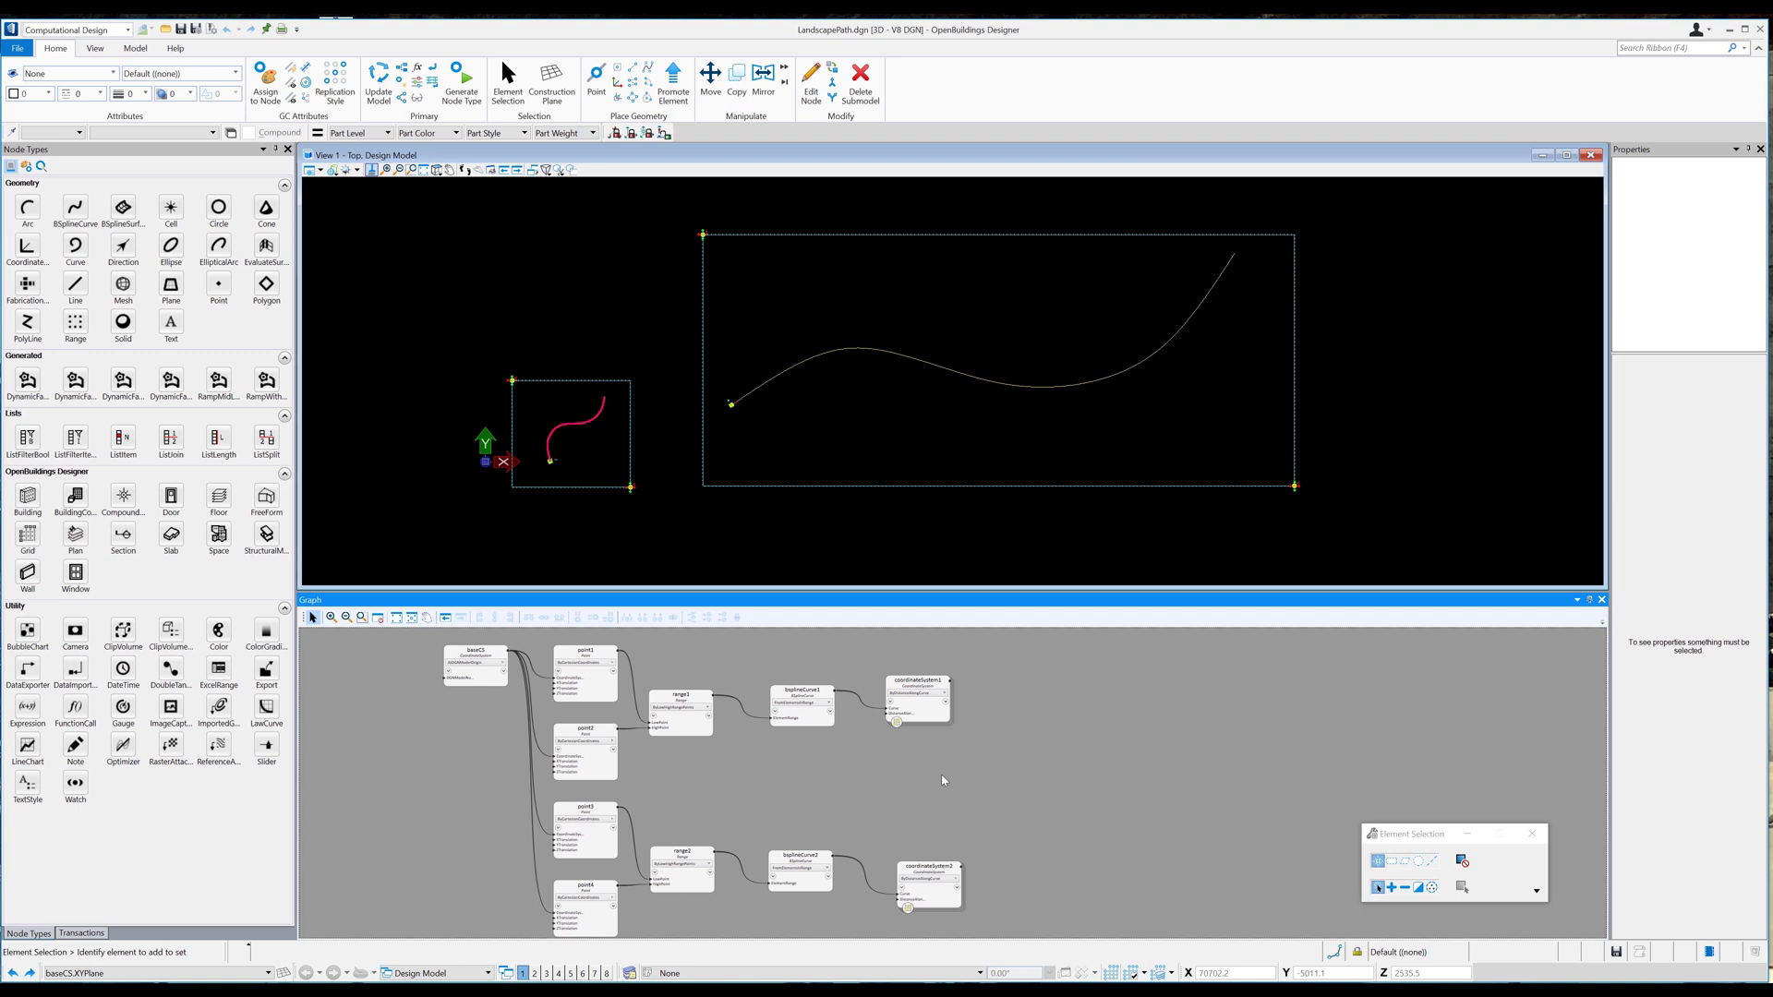
Examine the axis directions of both coordinate systems at the curve starts in a rotated 3D view.
click(437, 171)
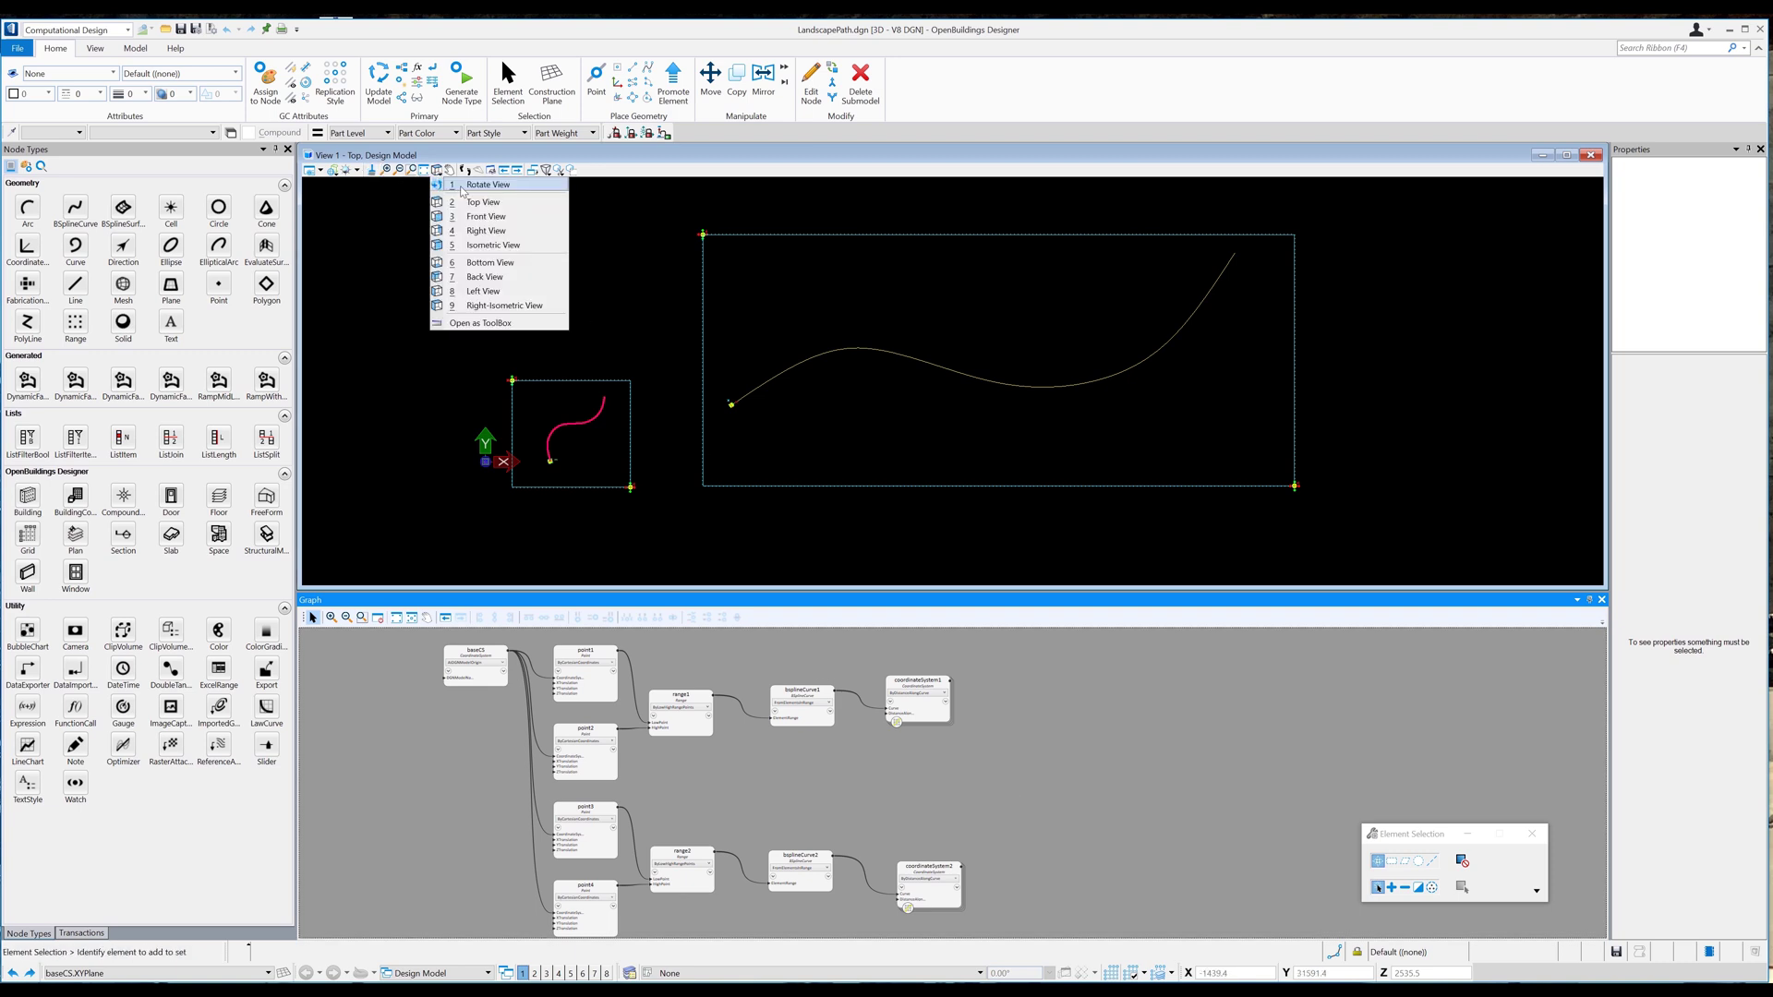
click(454, 186)
drag(619, 472, 792, 320)
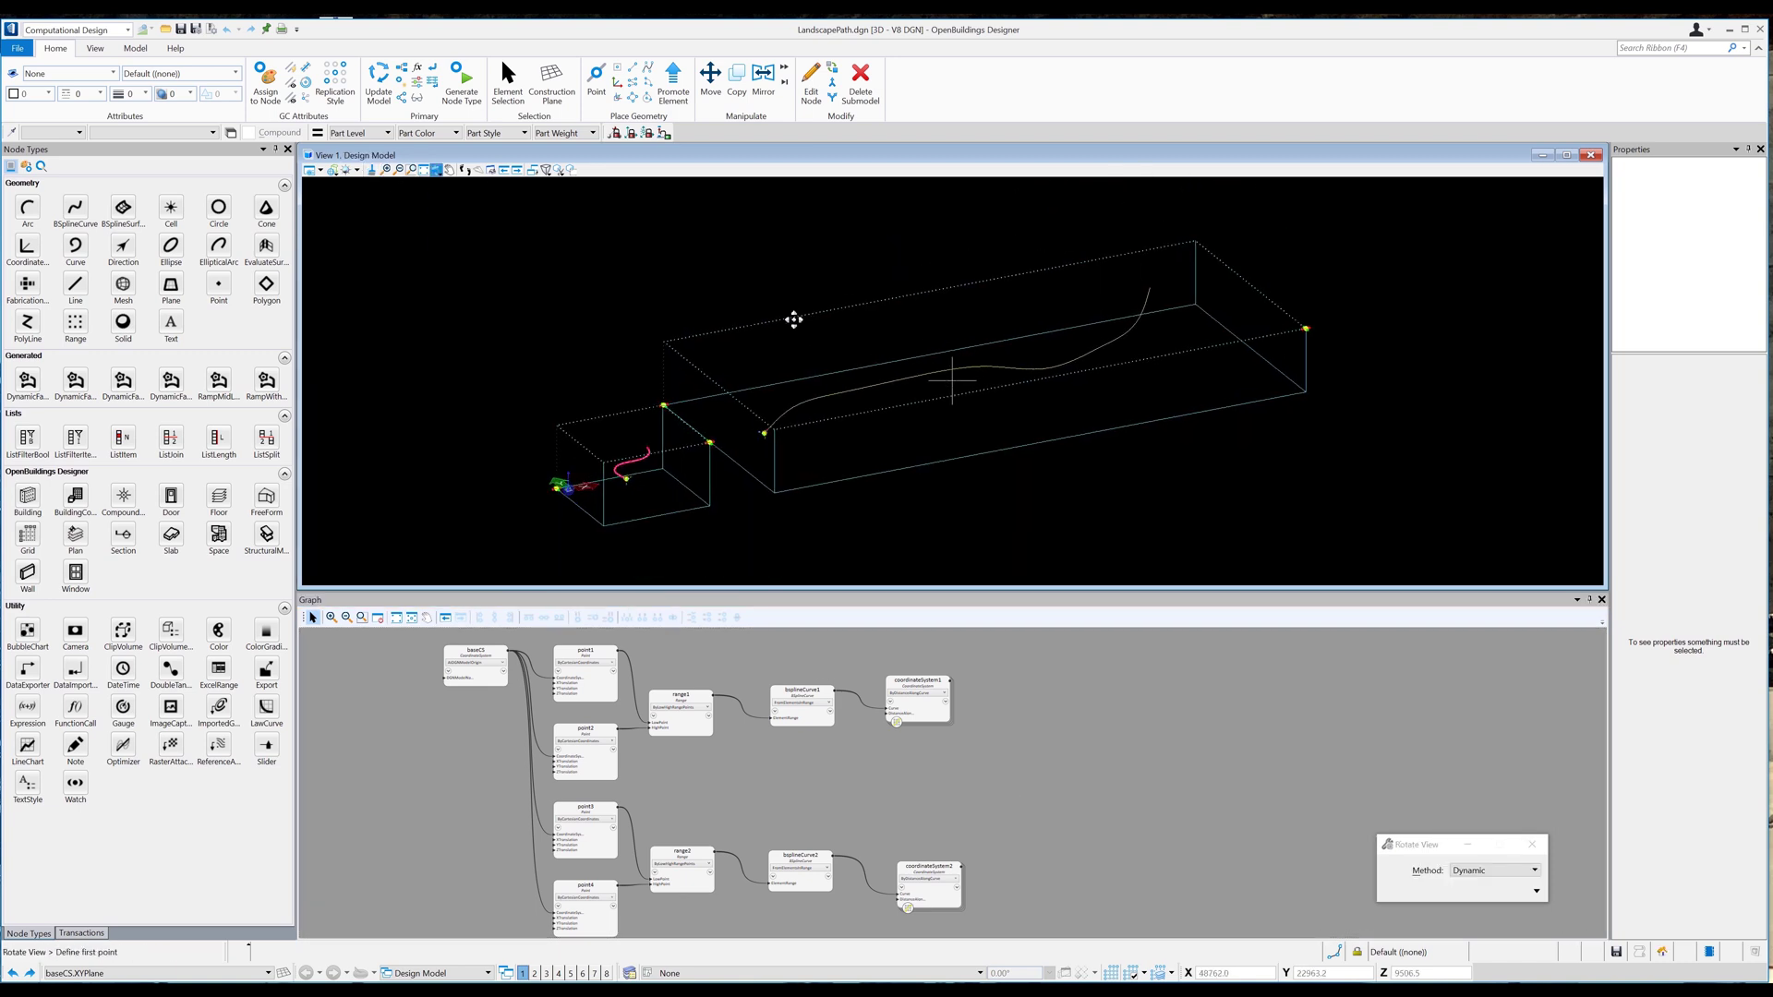
right_click(792, 321)
scroll(601, 476, up, 5)
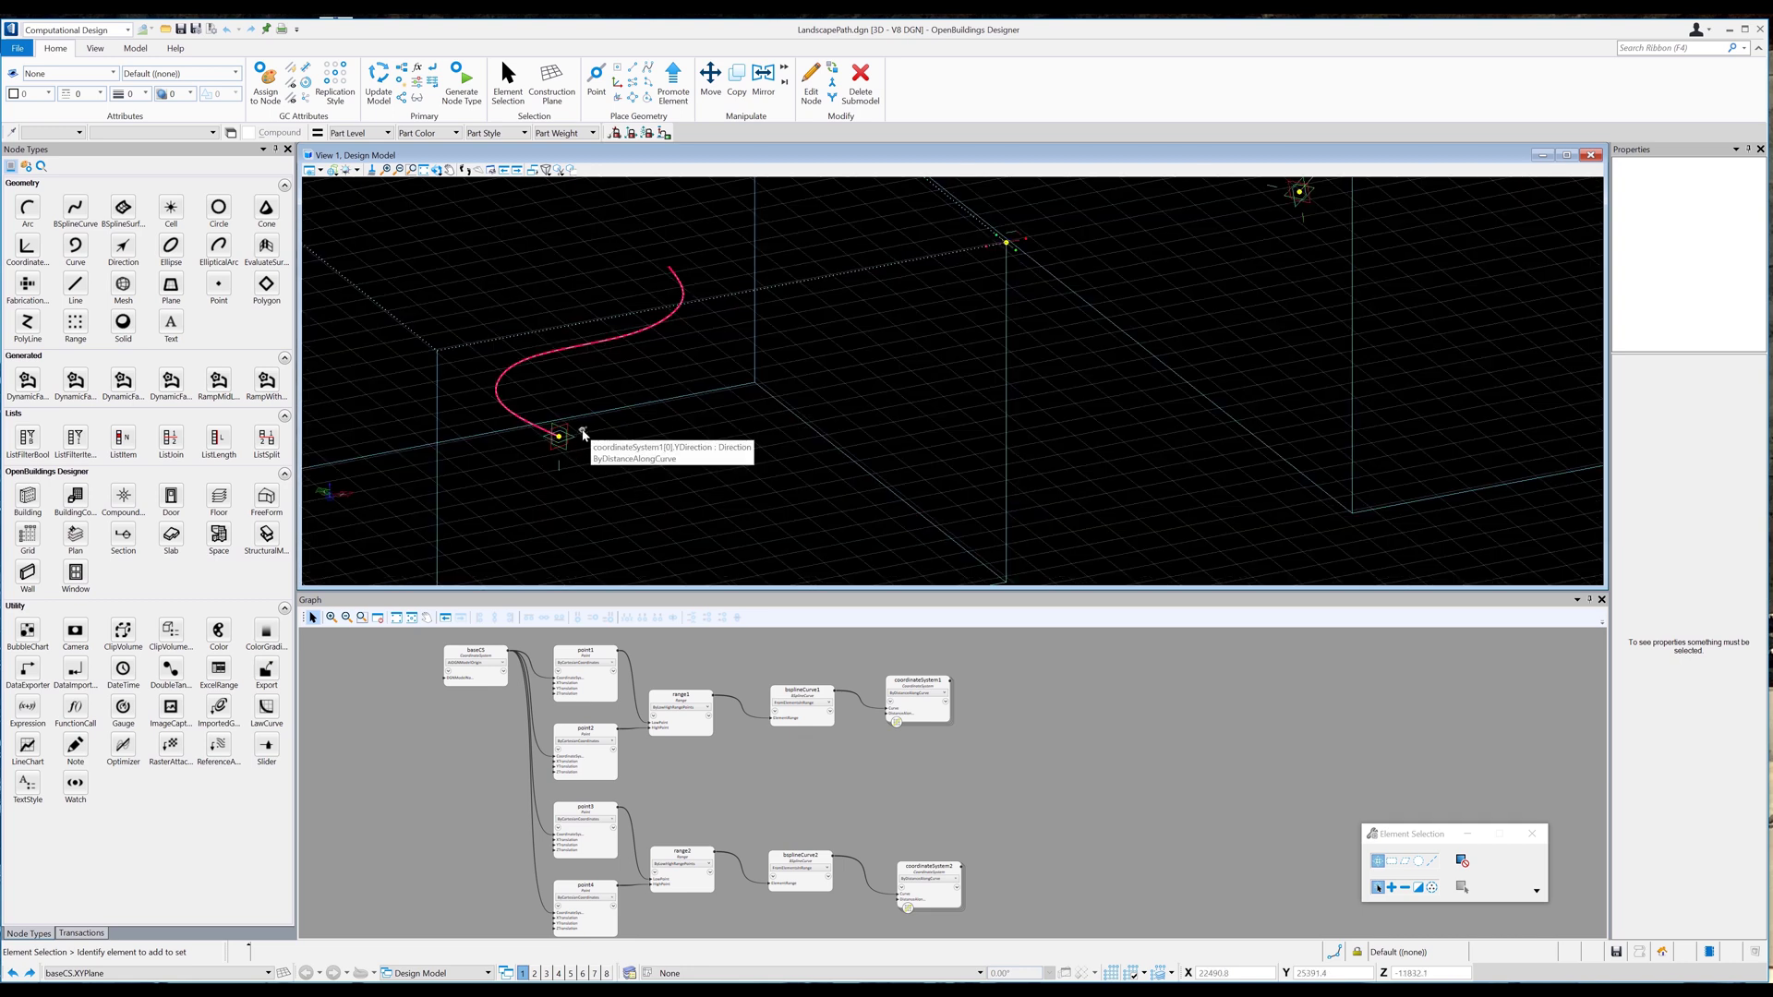
scroll(1182, 346, down, 5)
scroll(1186, 273, up, 8)
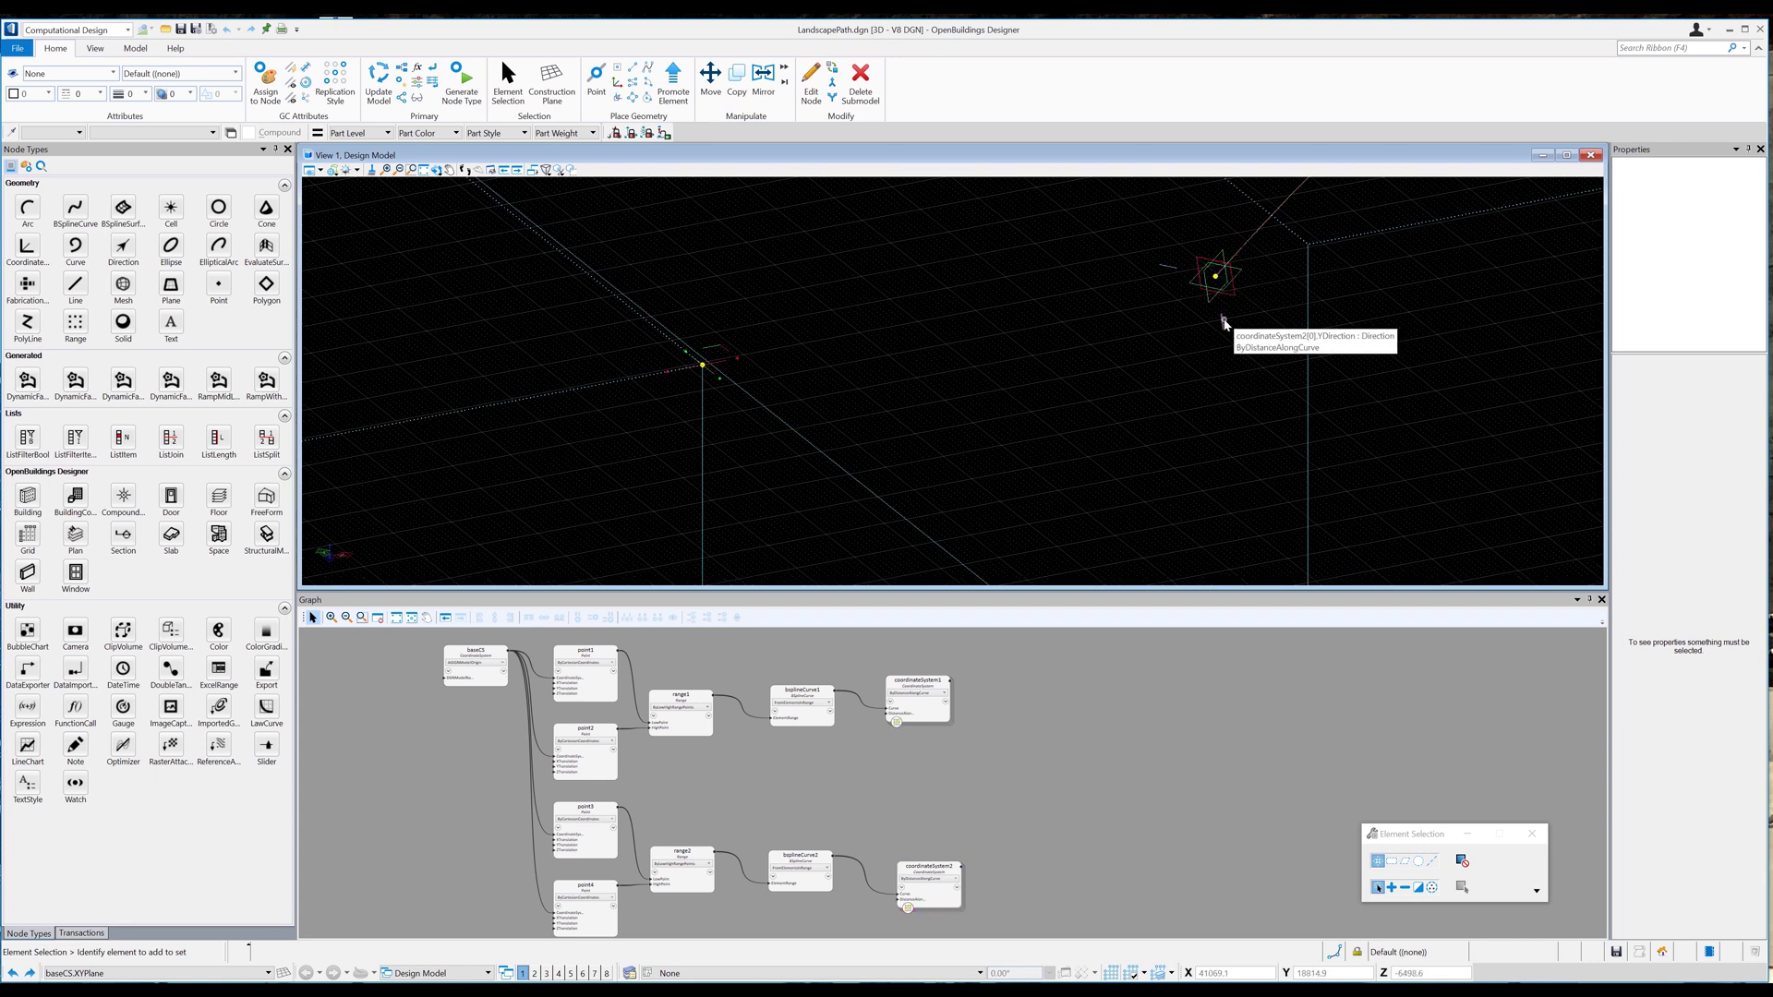
scroll(1127, 320, down, 5)
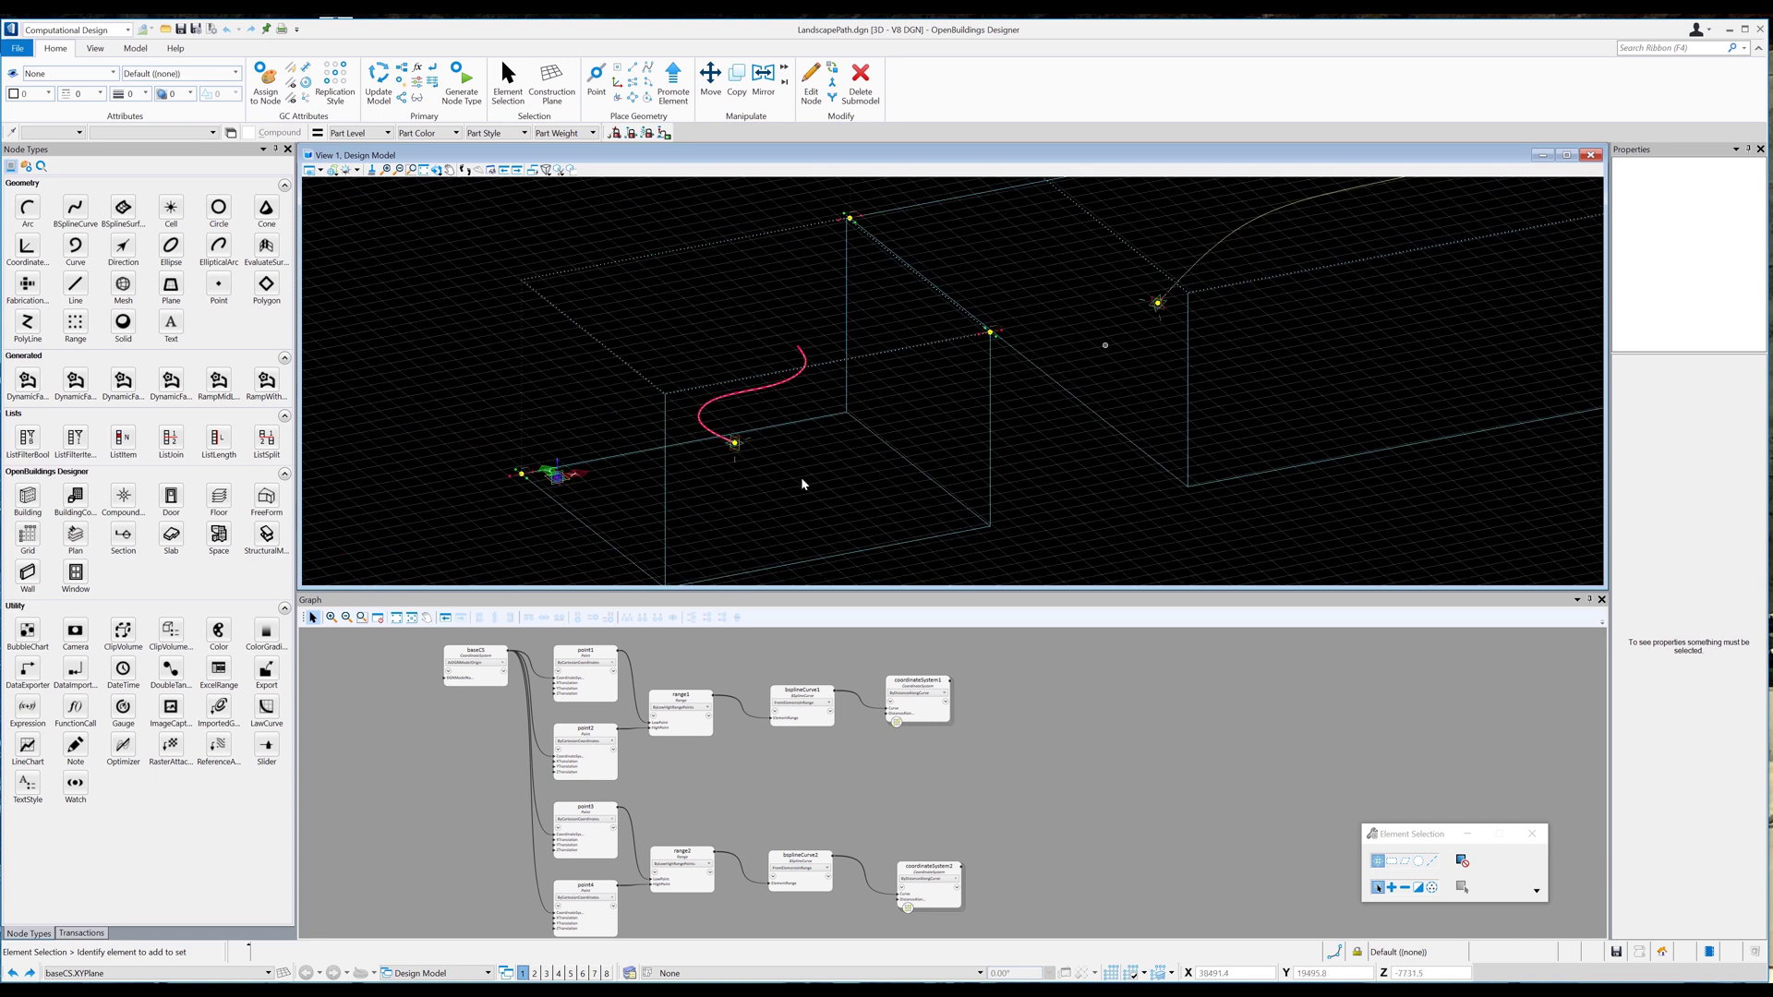
scroll(744, 452, up, 3)
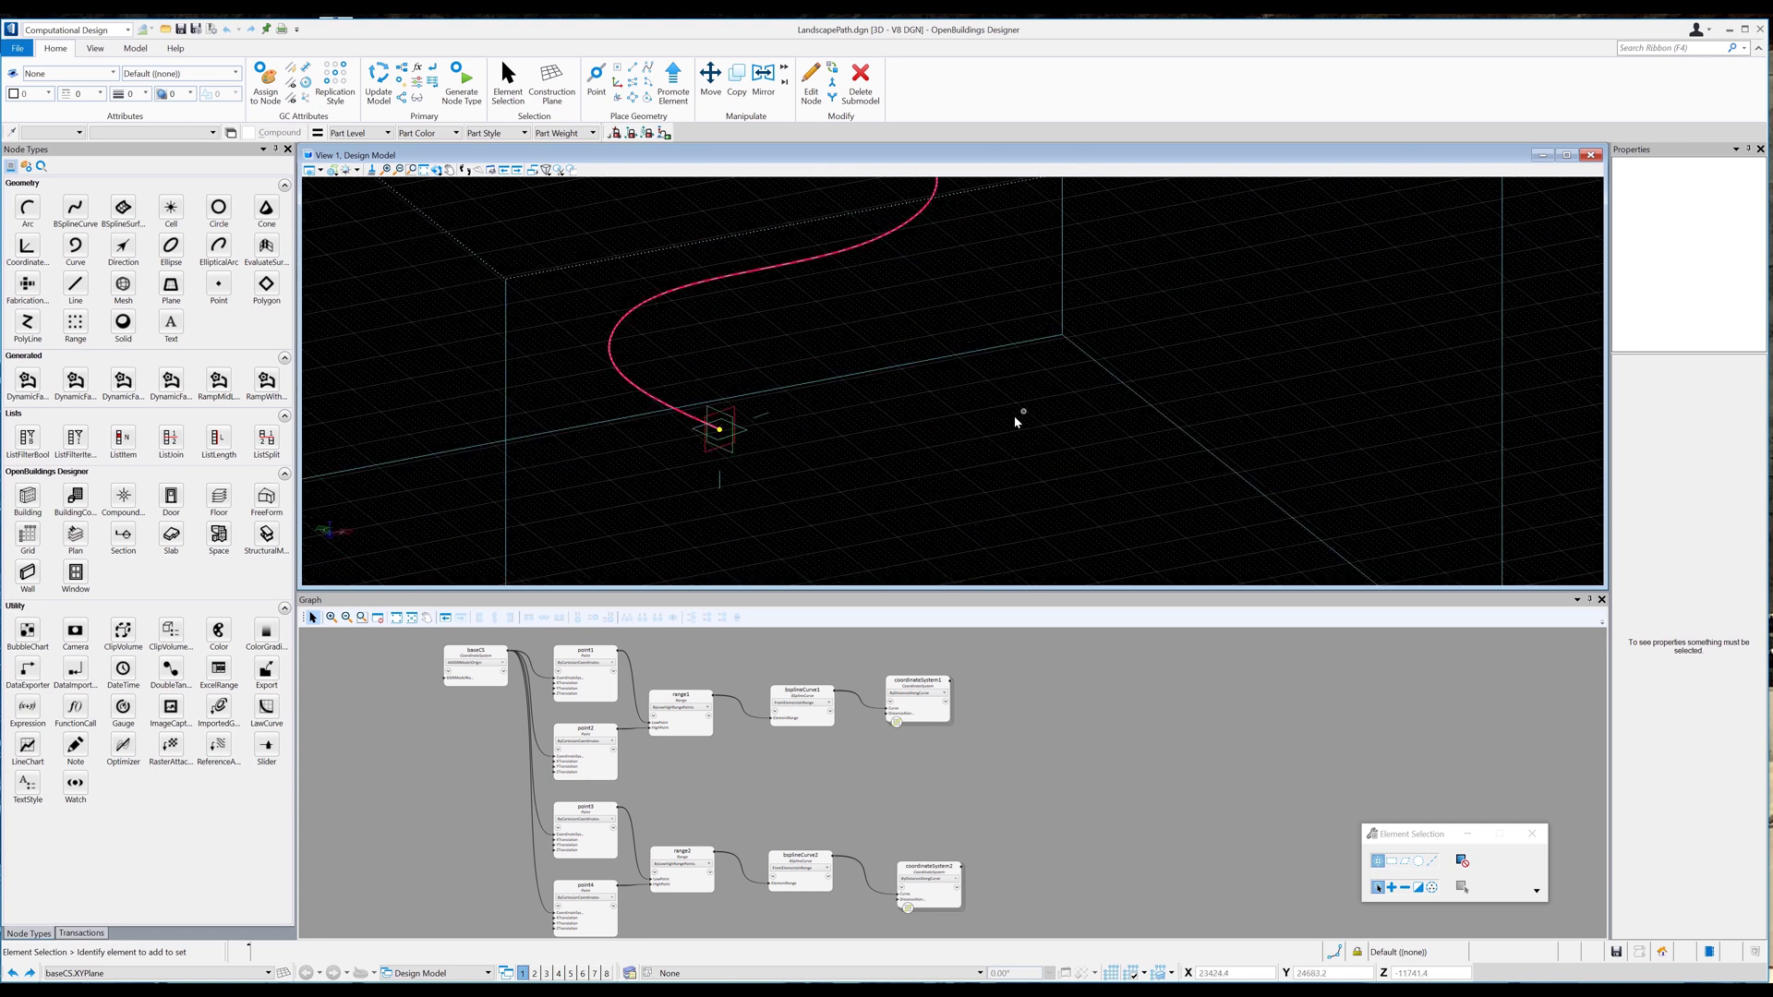
Set coordinateSystem2's UpVector input to baseCS.ZDirection and copy that expression.
scroll(1021, 419, down, 3)
scroll(1215, 331, down, 5)
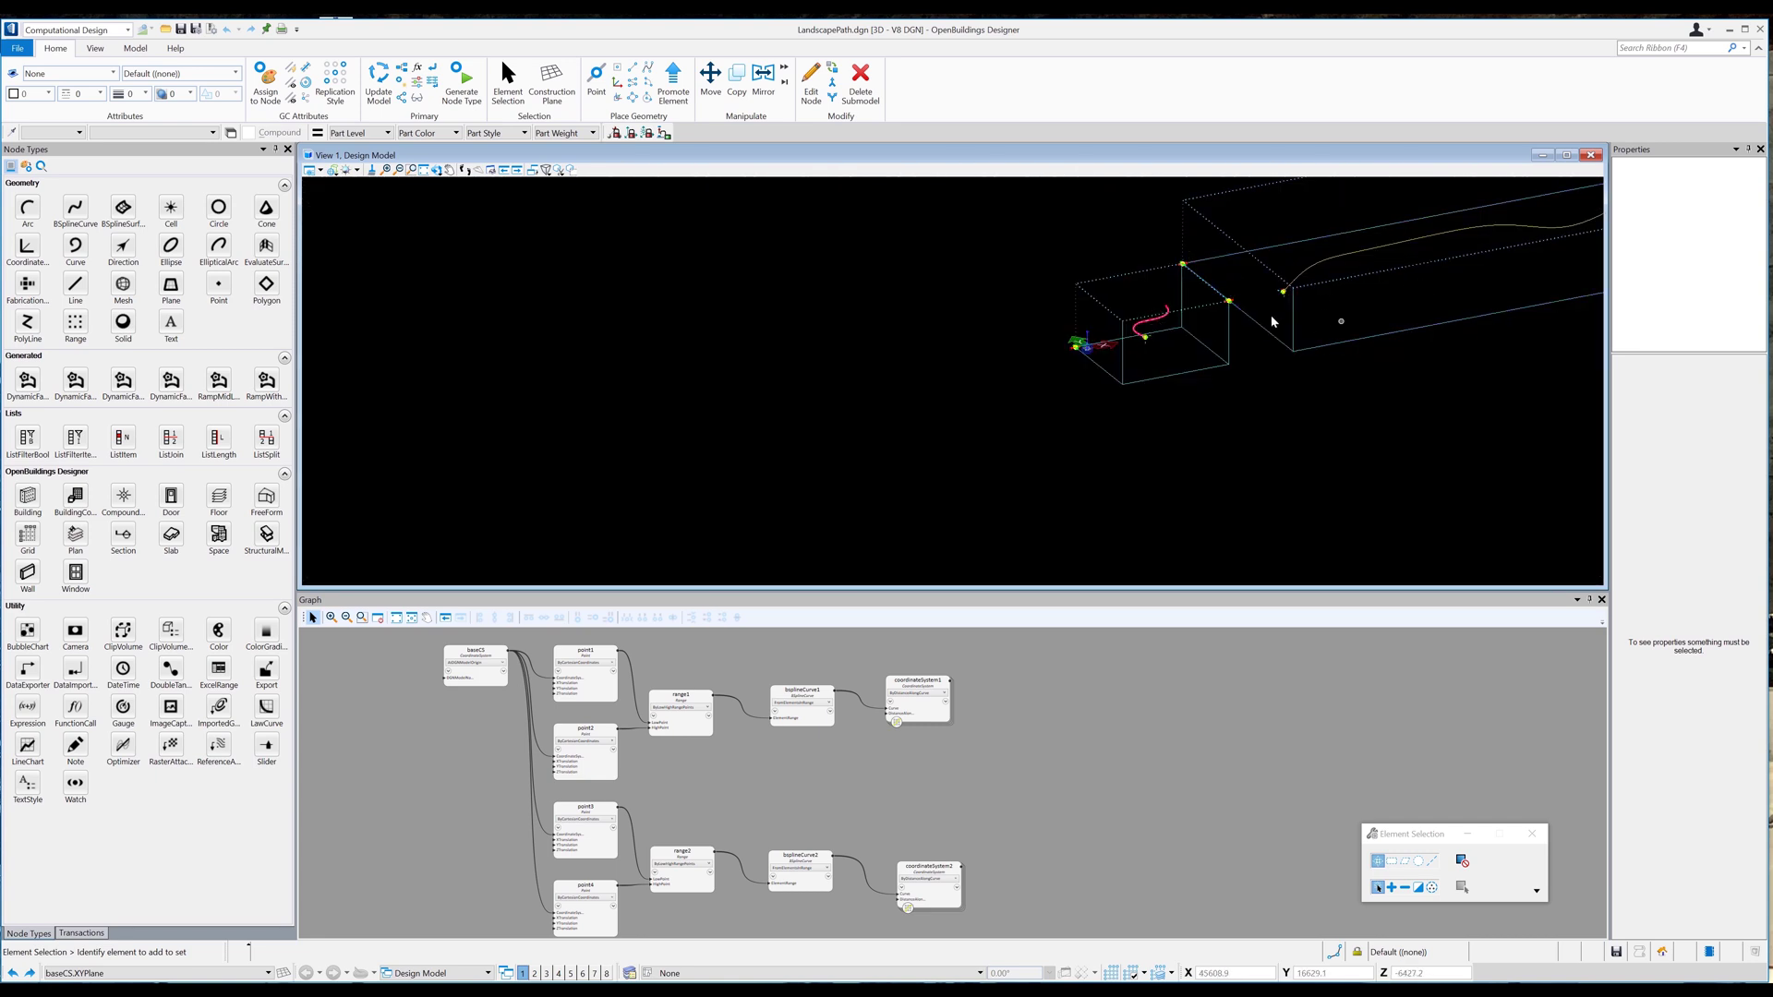
click(902, 891)
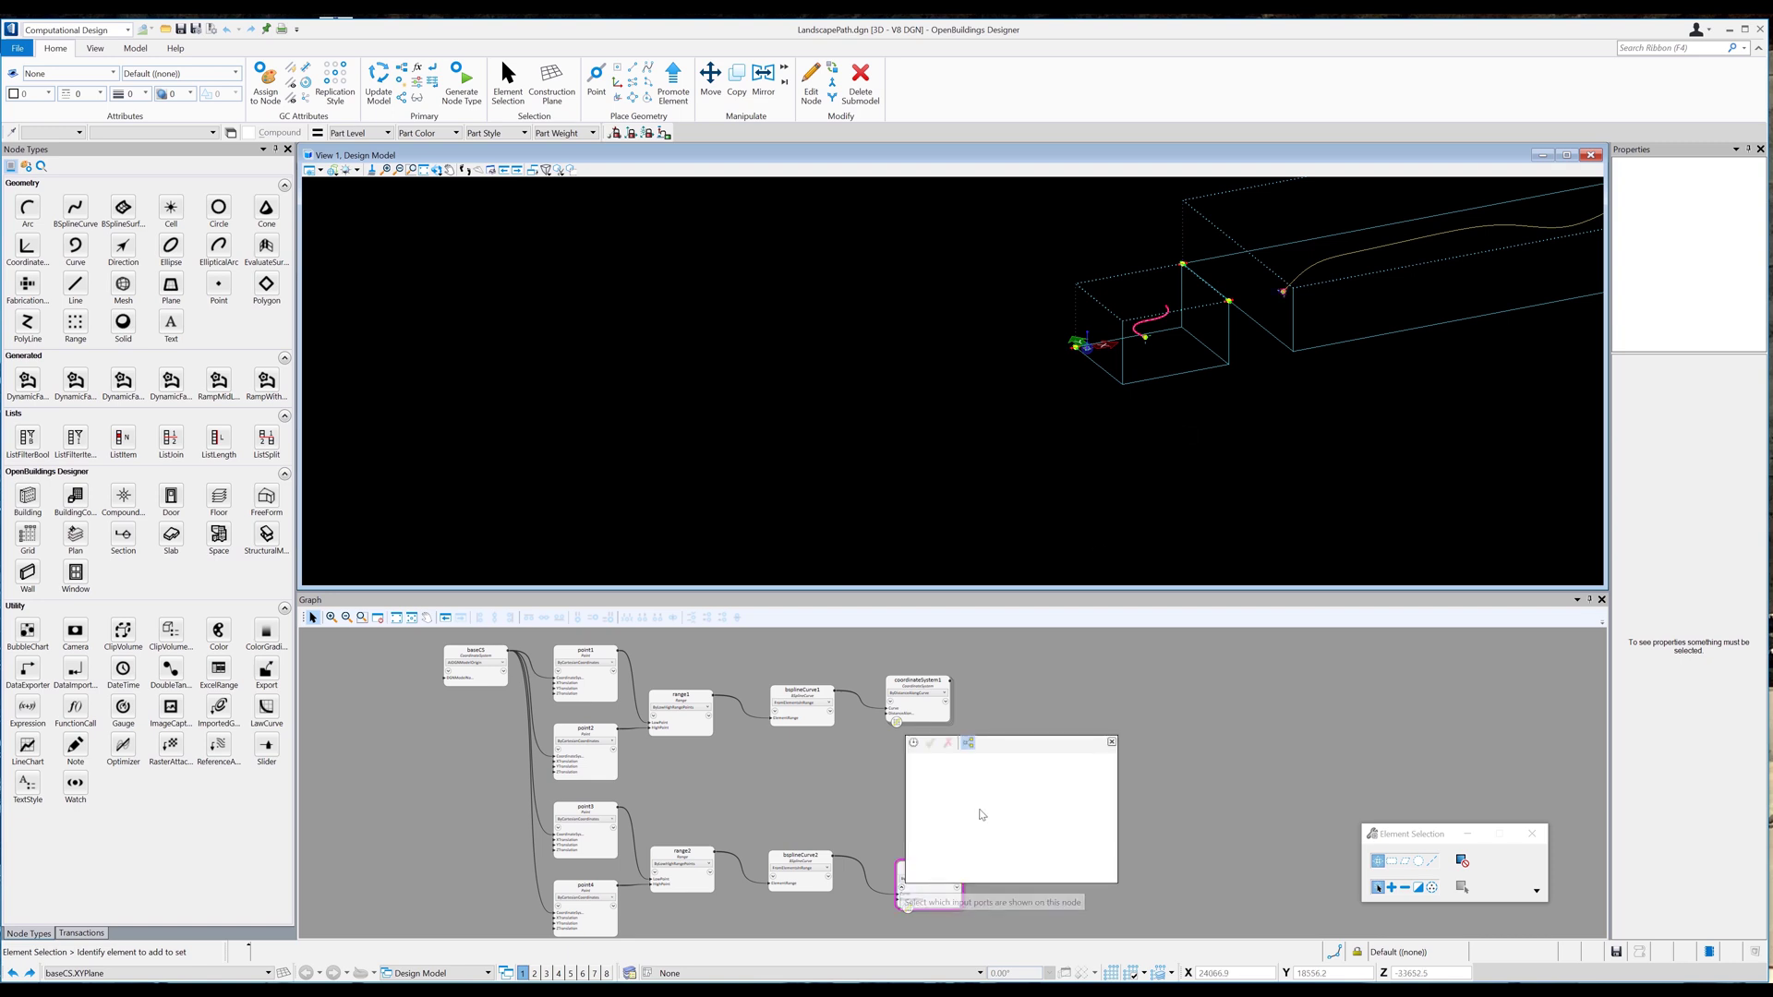
click(1048, 809)
text(baseCS.ZDirection)
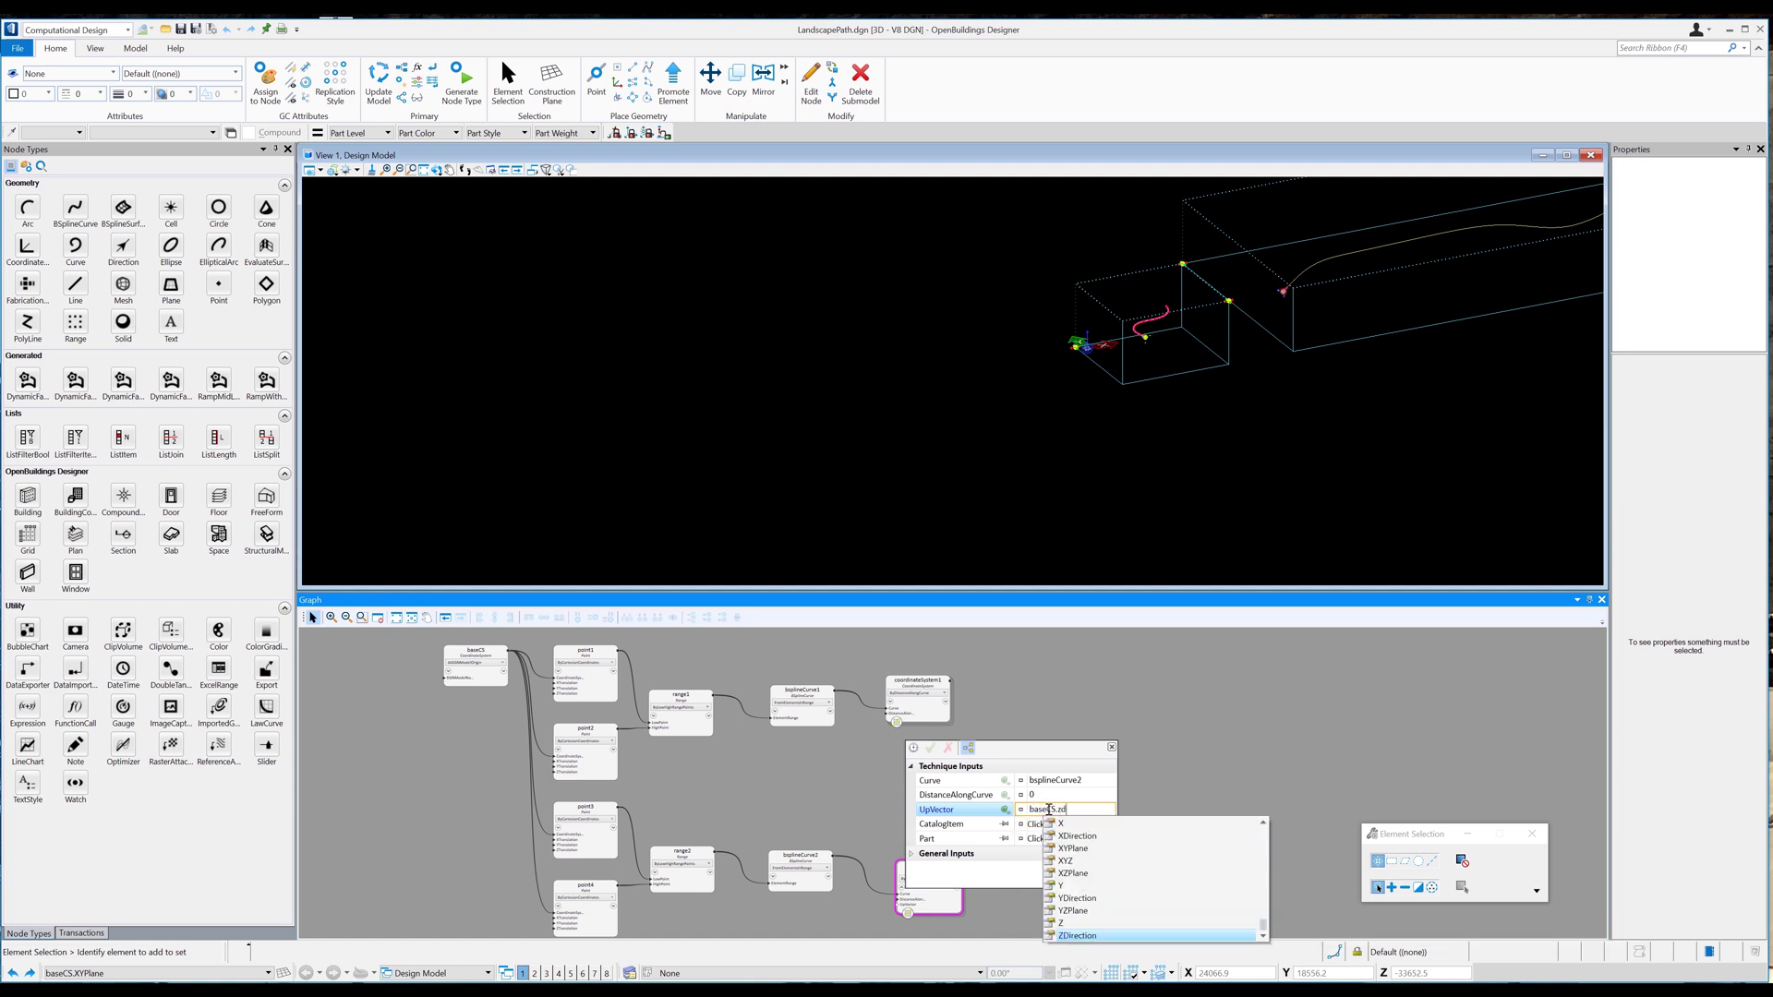
key(Return)
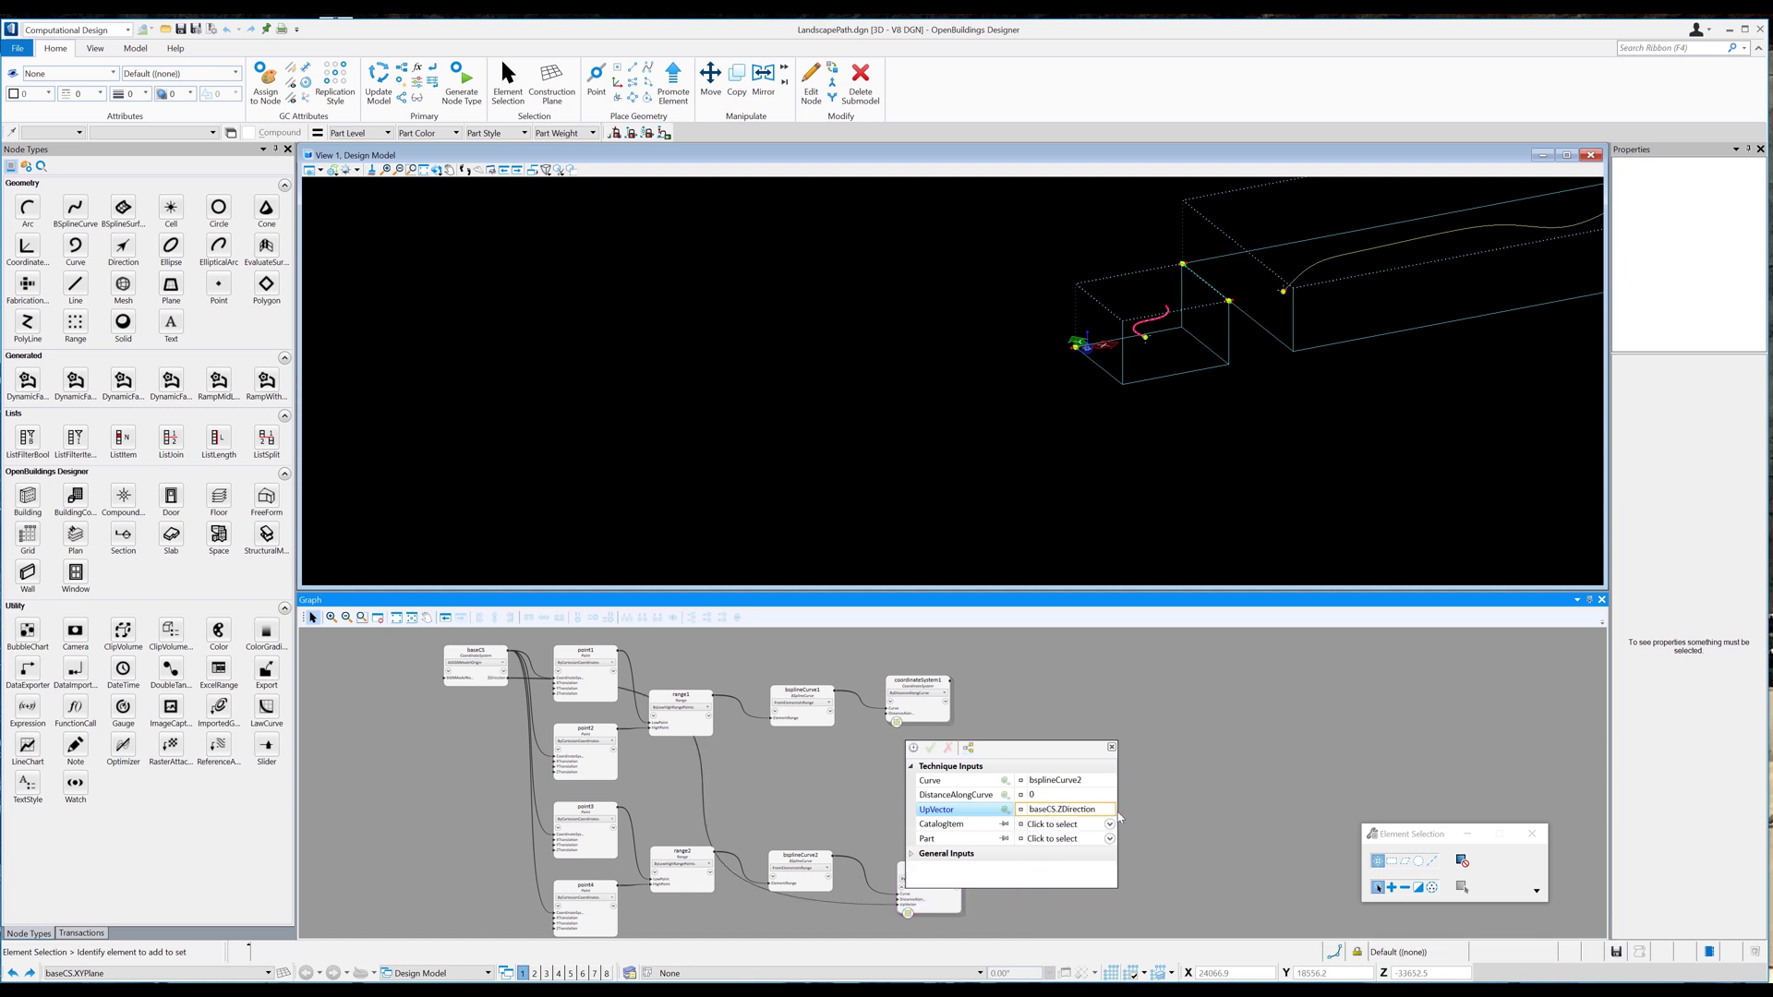
drag(1103, 810, 1023, 813)
key(ctrl+c)
click(1111, 748)
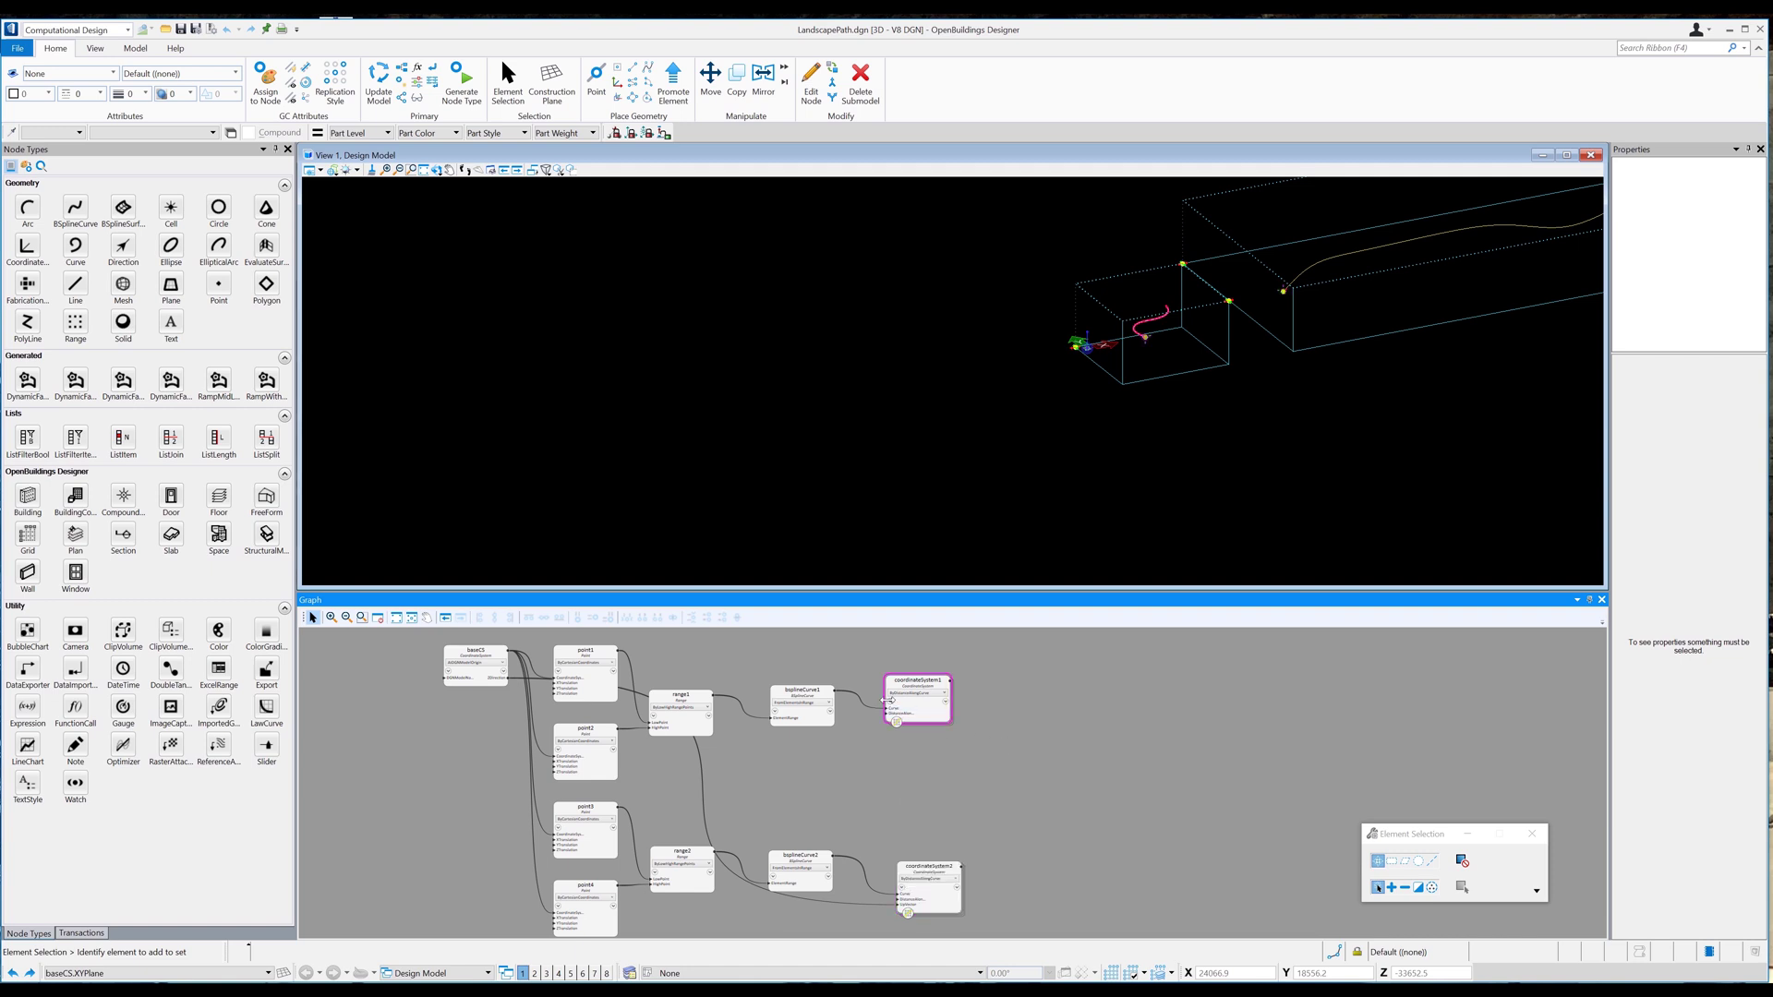
Paste the copied baseCS.ZDirection expression into coordinateSystem1's UpVector input.
click(893, 707)
click(1026, 776)
right_click(1026, 776)
click(1062, 846)
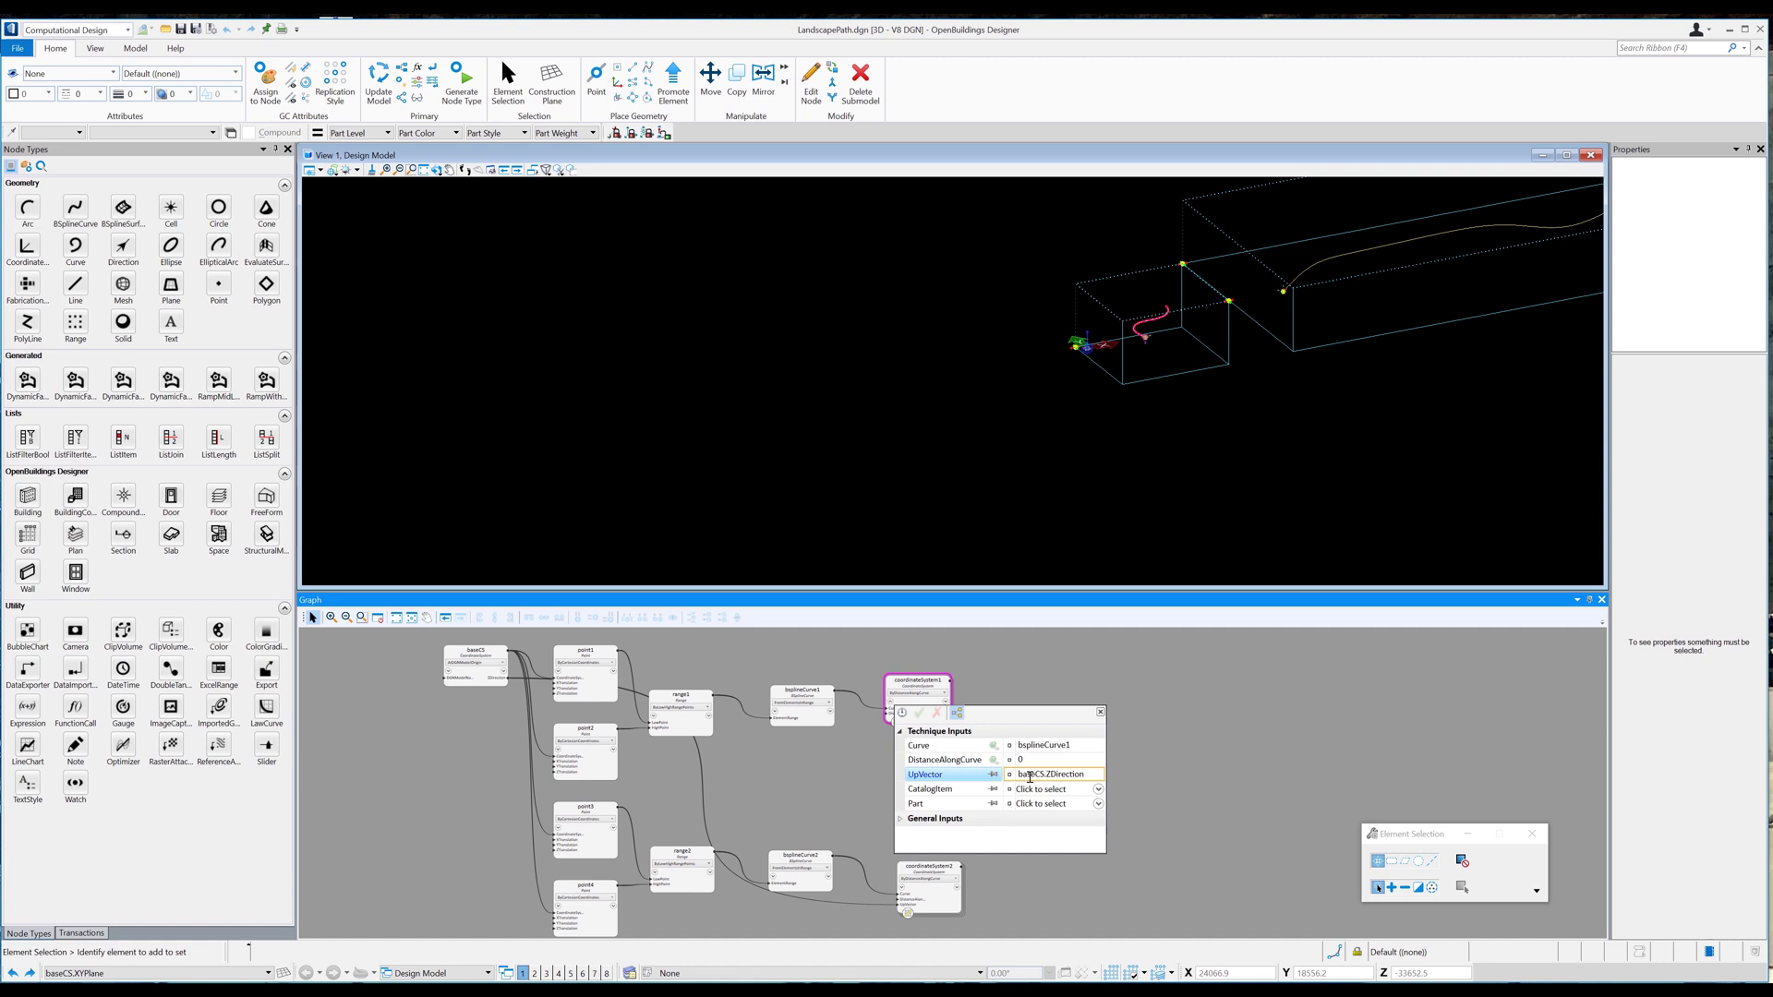
click(1154, 722)
Delete the first curve's chain of nodes from the graph: point1, point2, range1, bsplineCurve1 and coordinateSystem1.
scroll(1276, 300, up, 5)
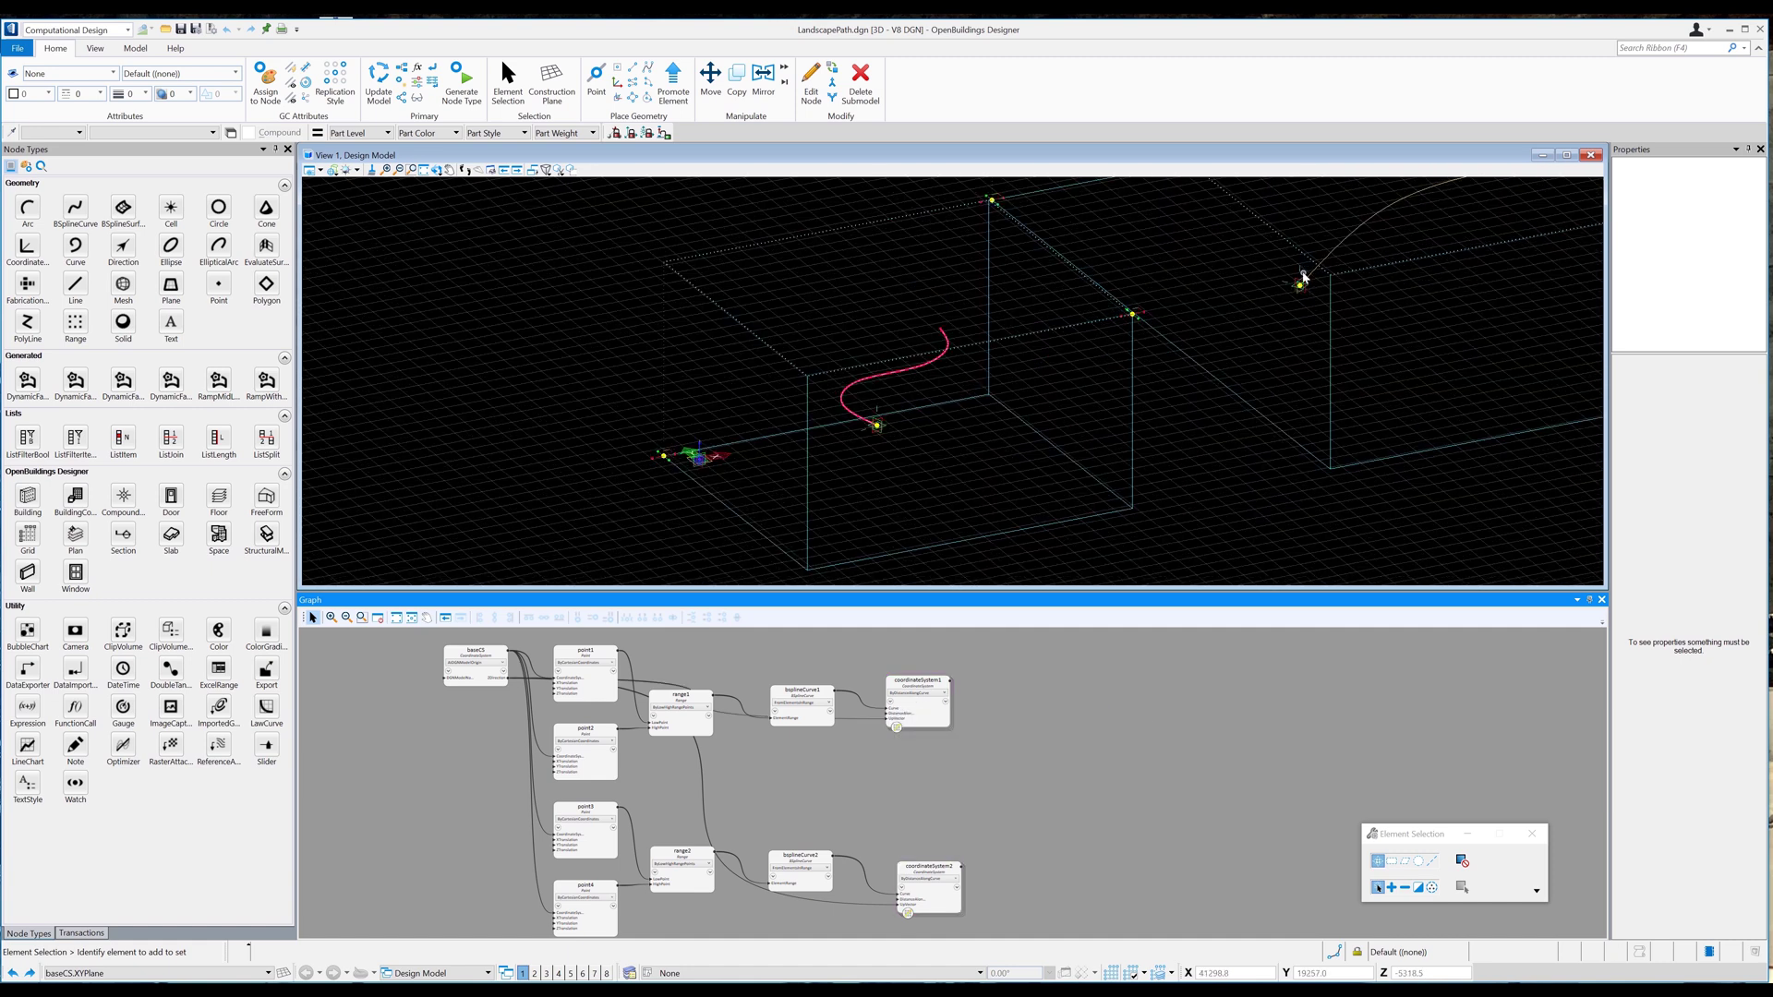
click(436, 169)
drag(937, 416, 1310, 435)
right_click(1311, 434)
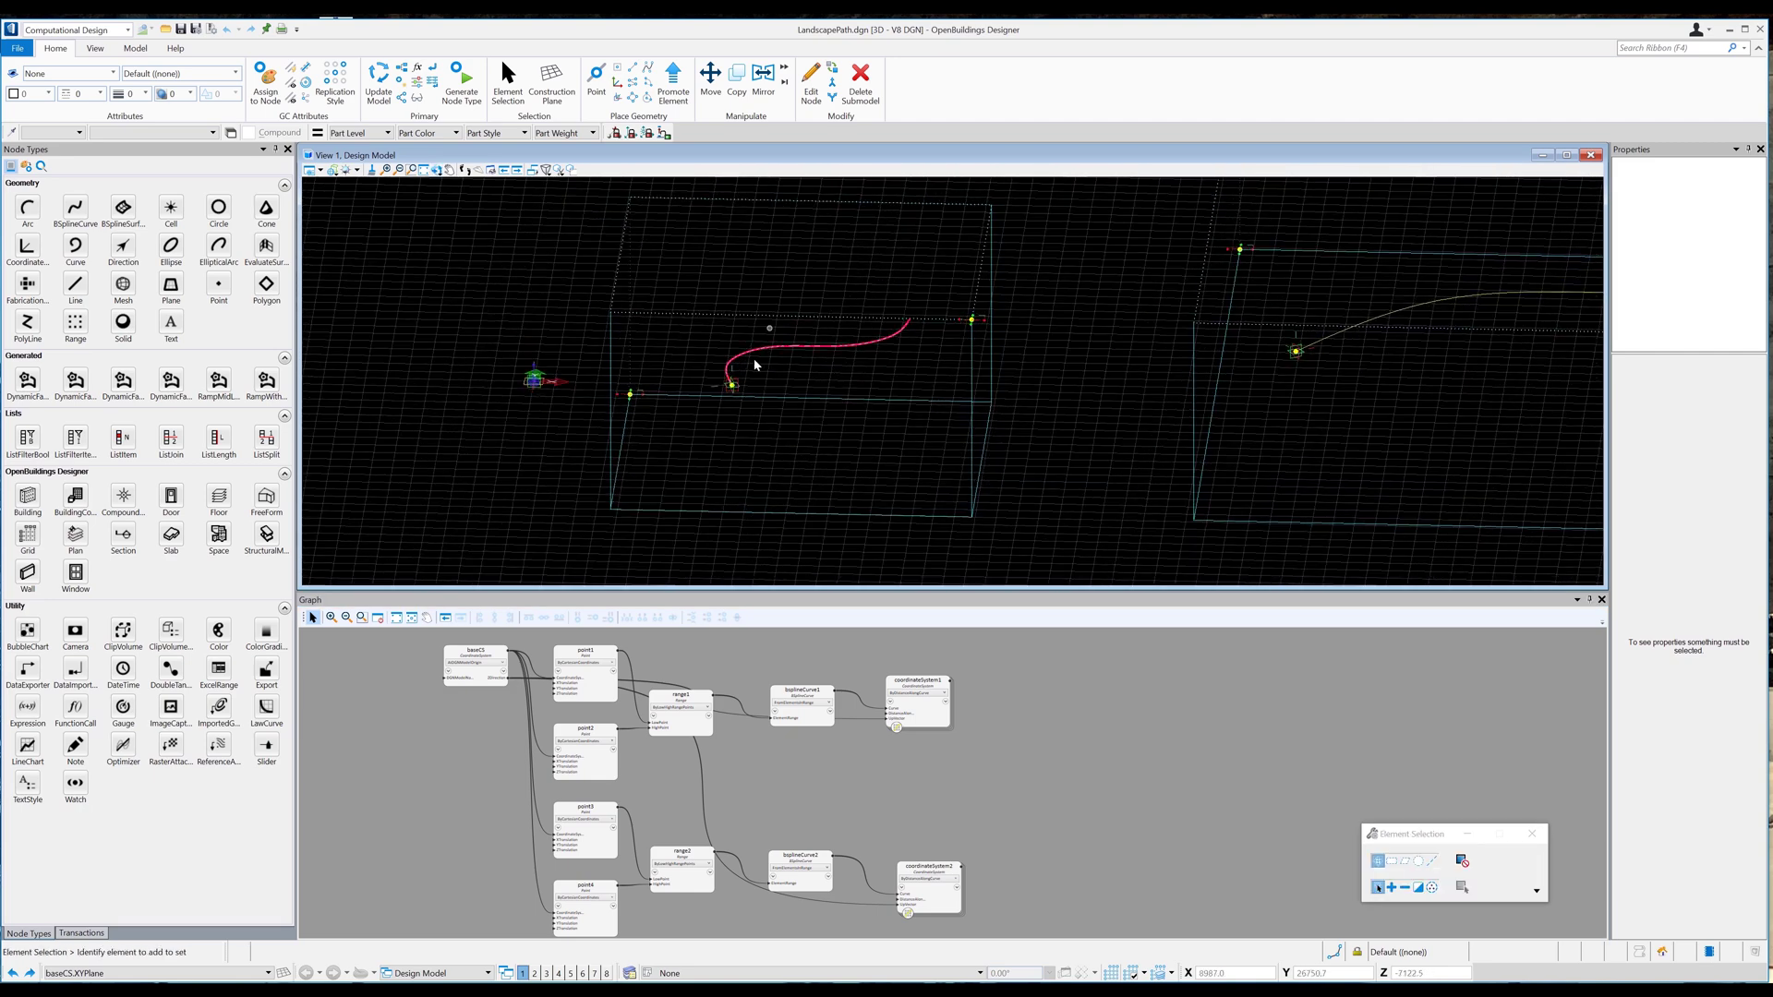
drag(1008, 767, 534, 654)
right_click(602, 686)
click(704, 474)
Move the remaining point, range, curve and coordinate system nodes of the path up beside baseCS in the graph.
middle_drag(1008, 713, 973, 648)
drag(1059, 890, 516, 778)
middle_drag(585, 667, 589, 741)
drag(560, 816, 553, 643)
click(1096, 752)
Hide the geometry of the two remaining point nodes and the range2 node, leaving the path curve and its coordinate system shown.
click(436, 170)
drag(578, 386, 1444, 376)
middle_drag(1444, 376, 878, 561)
right_click(878, 560)
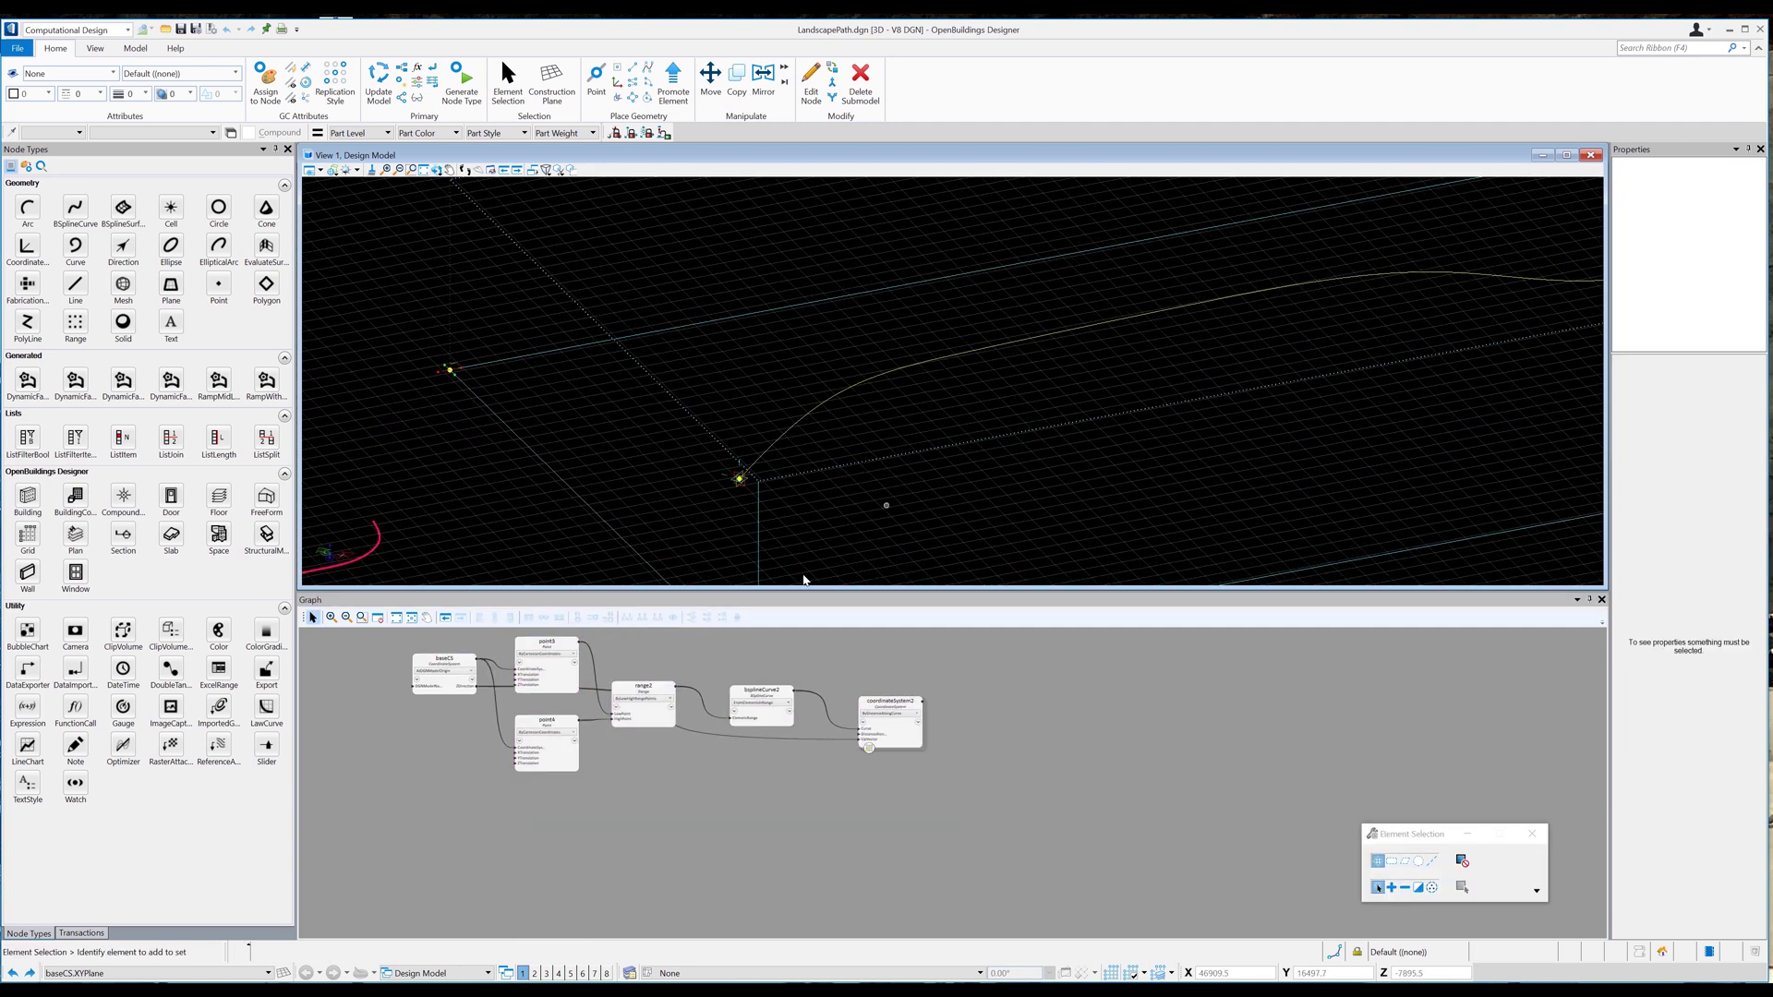
drag(691, 796, 547, 664)
right_click(564, 677)
click(628, 532)
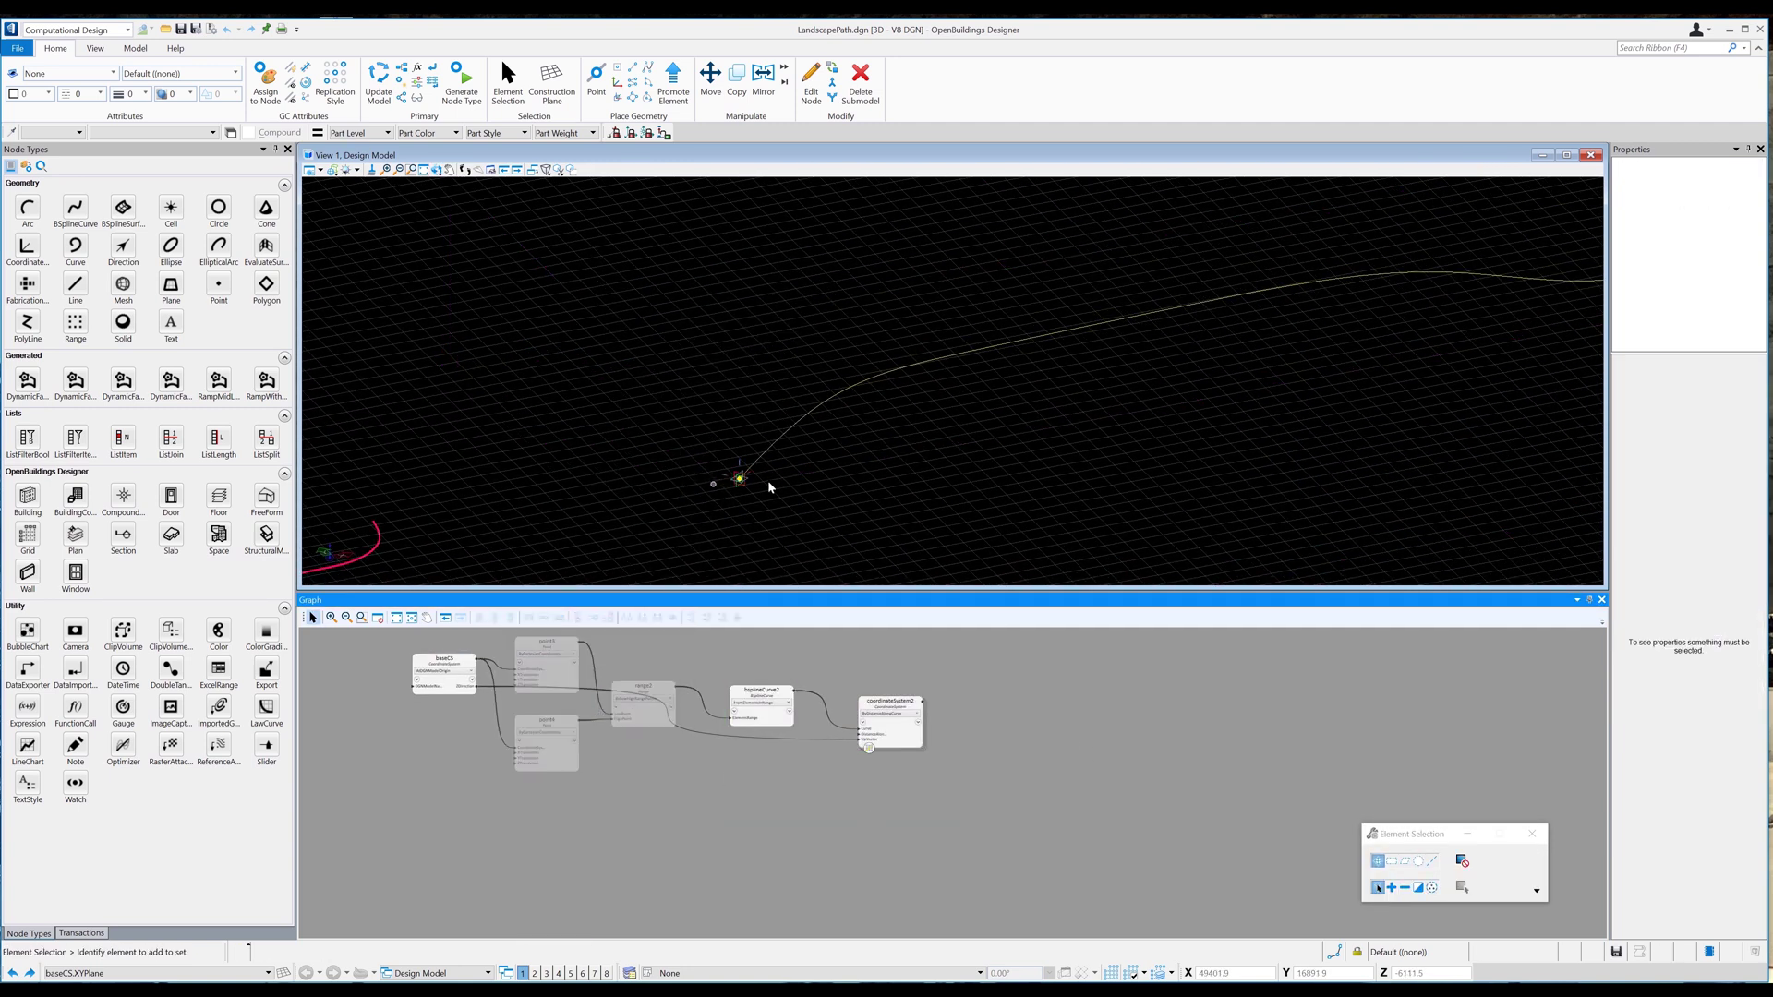
Rearrange the bsplineCurve2 and coordinateSystem2 nodes slightly higher in the graph to tidy the row.
click(435, 170)
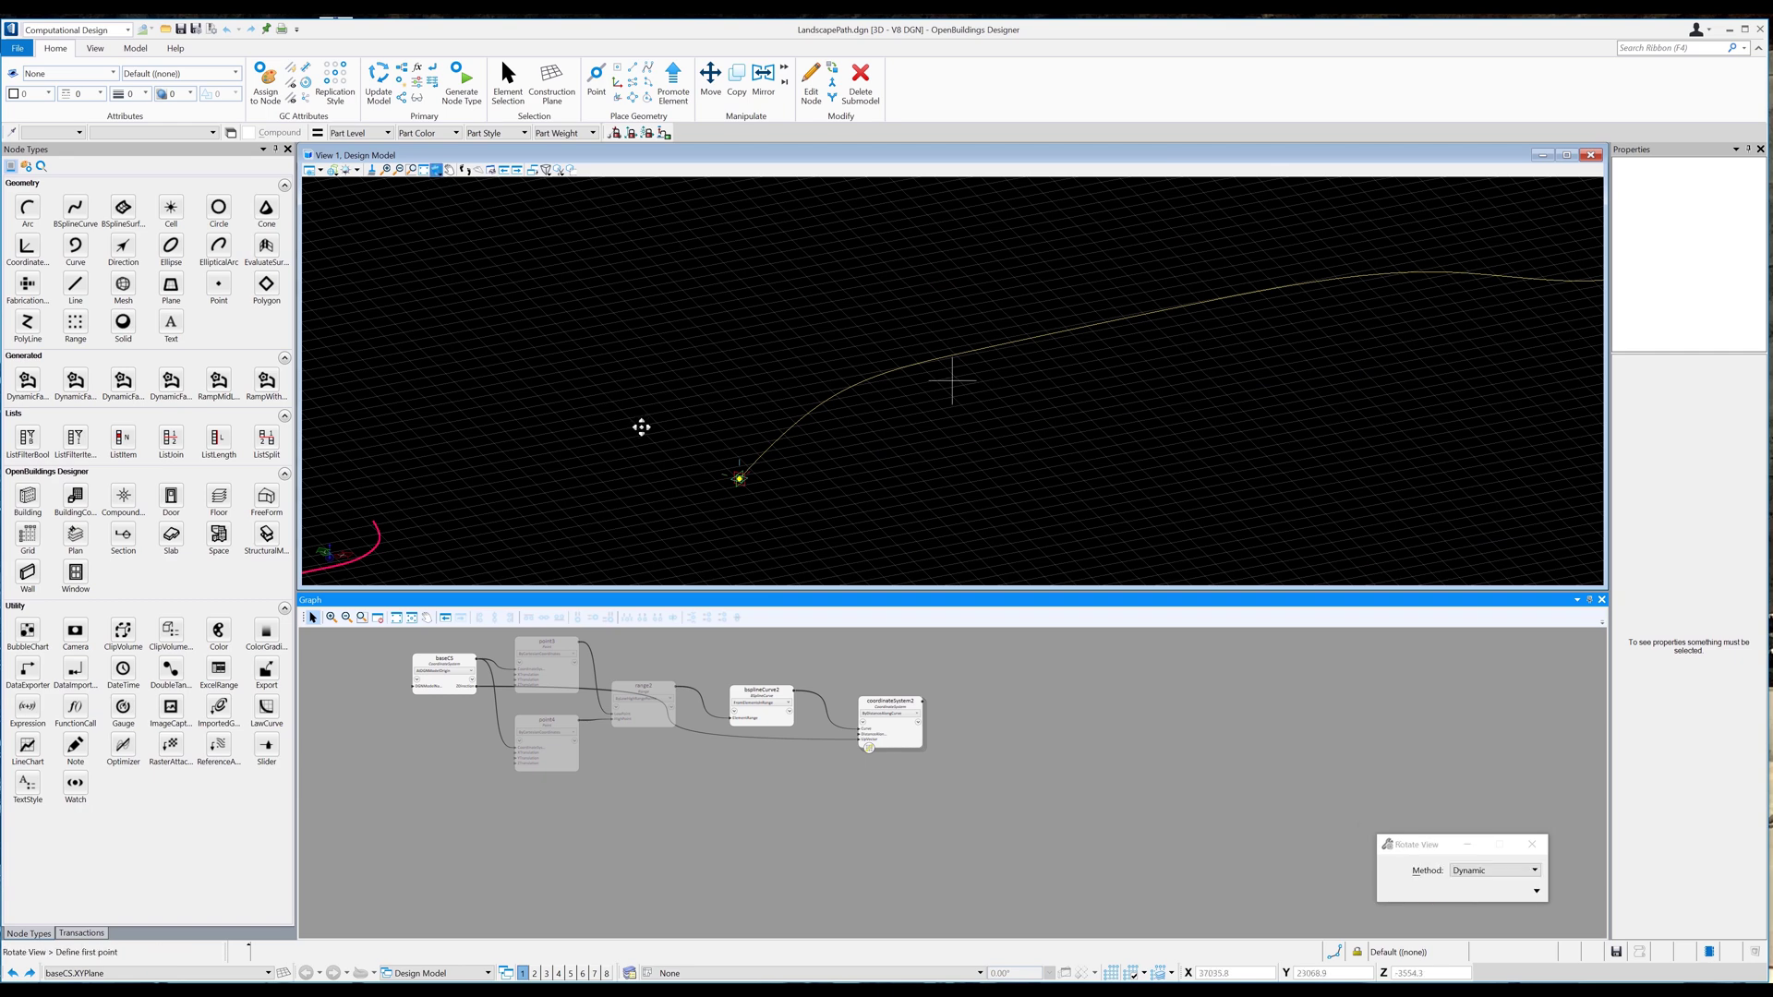
click(952, 382)
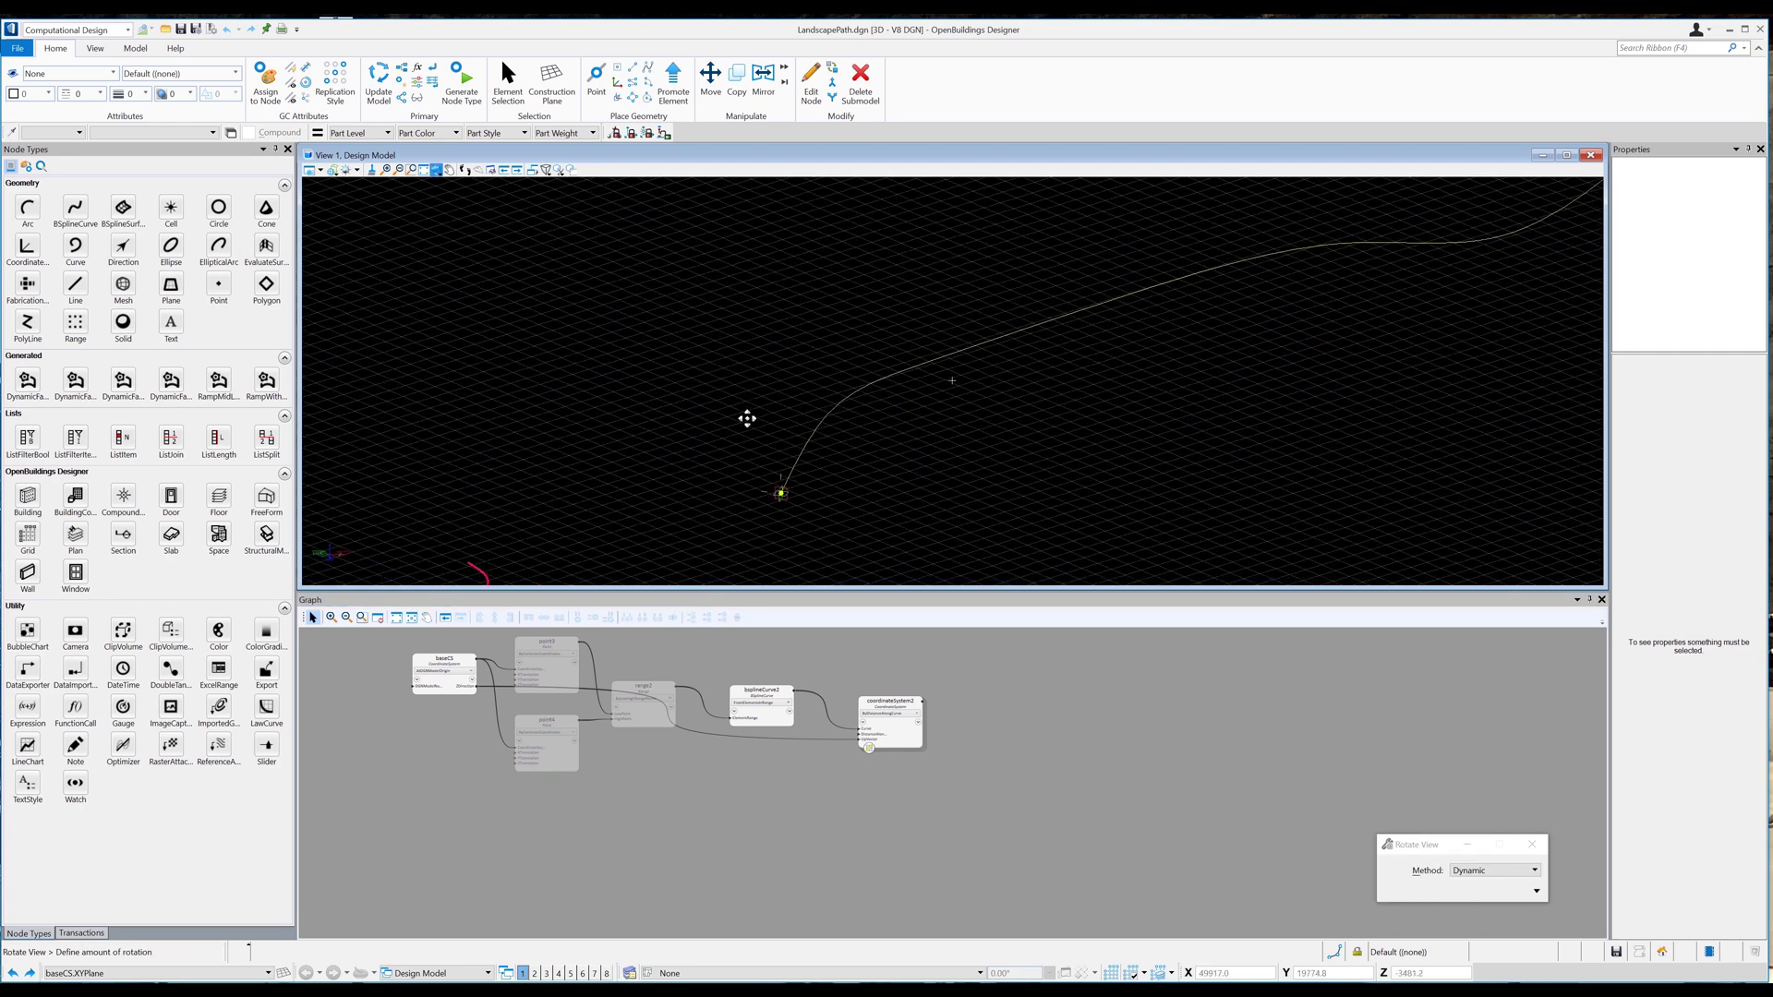
click(740, 420)
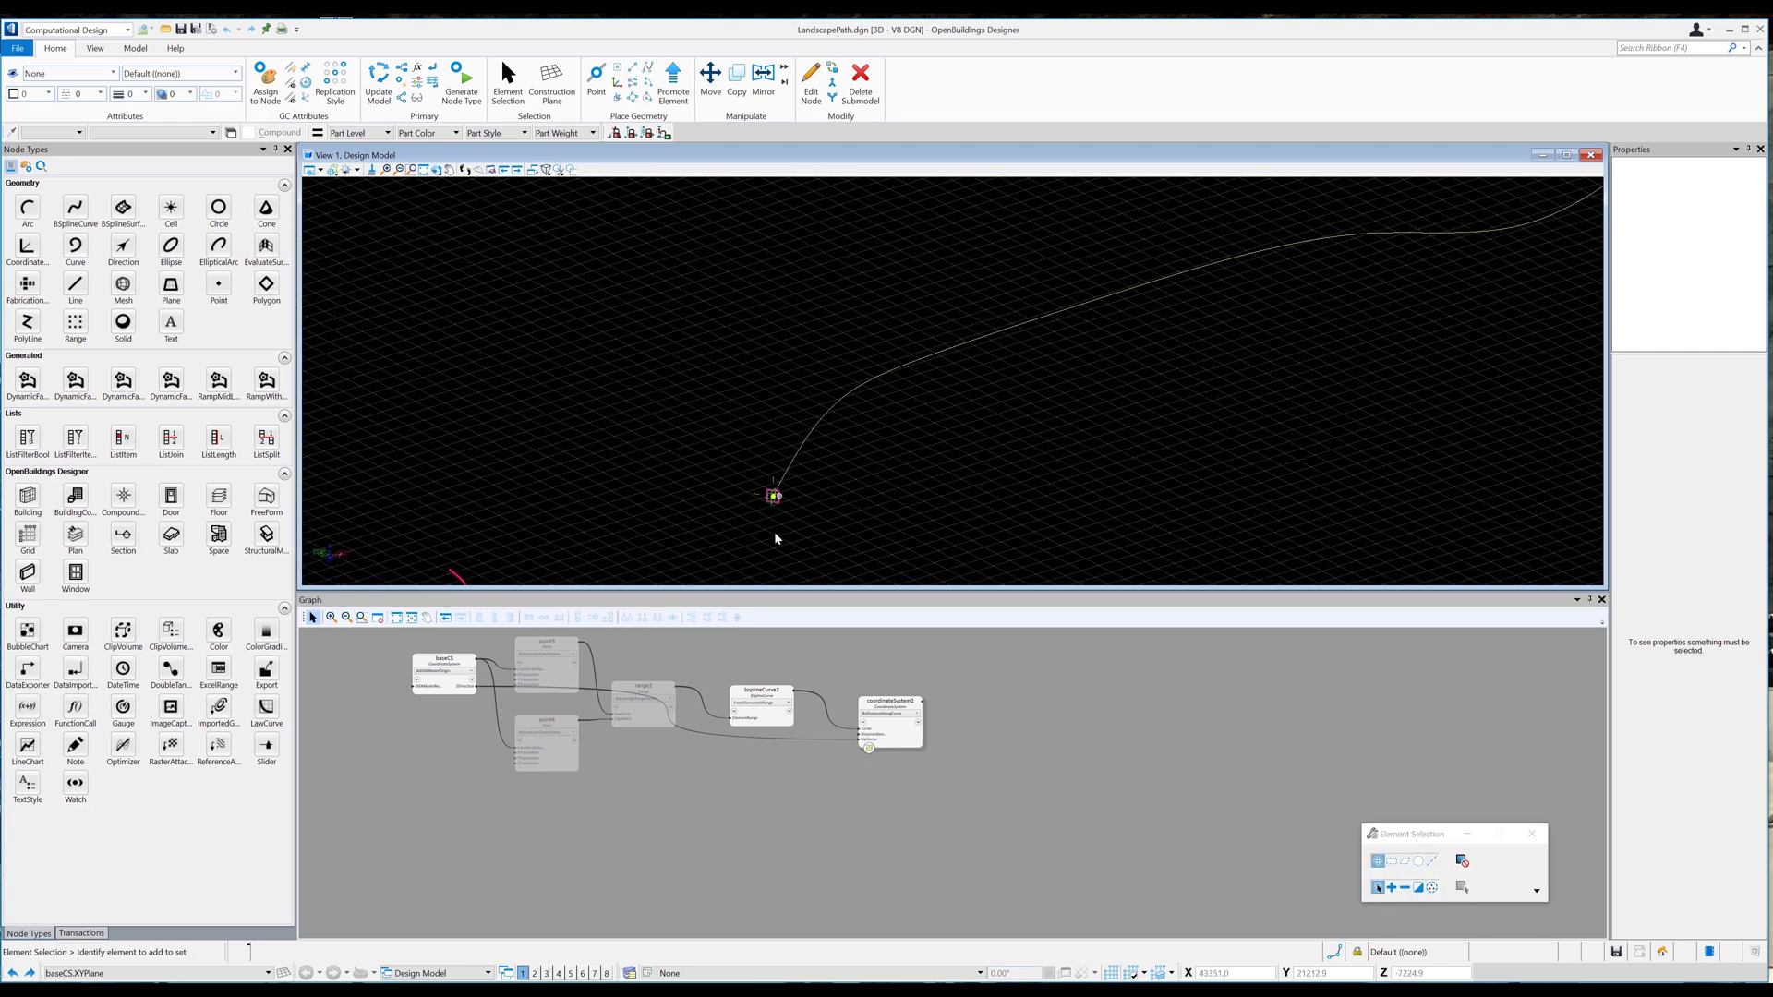
drag(787, 725, 762, 699)
drag(916, 745, 879, 711)
click(881, 790)
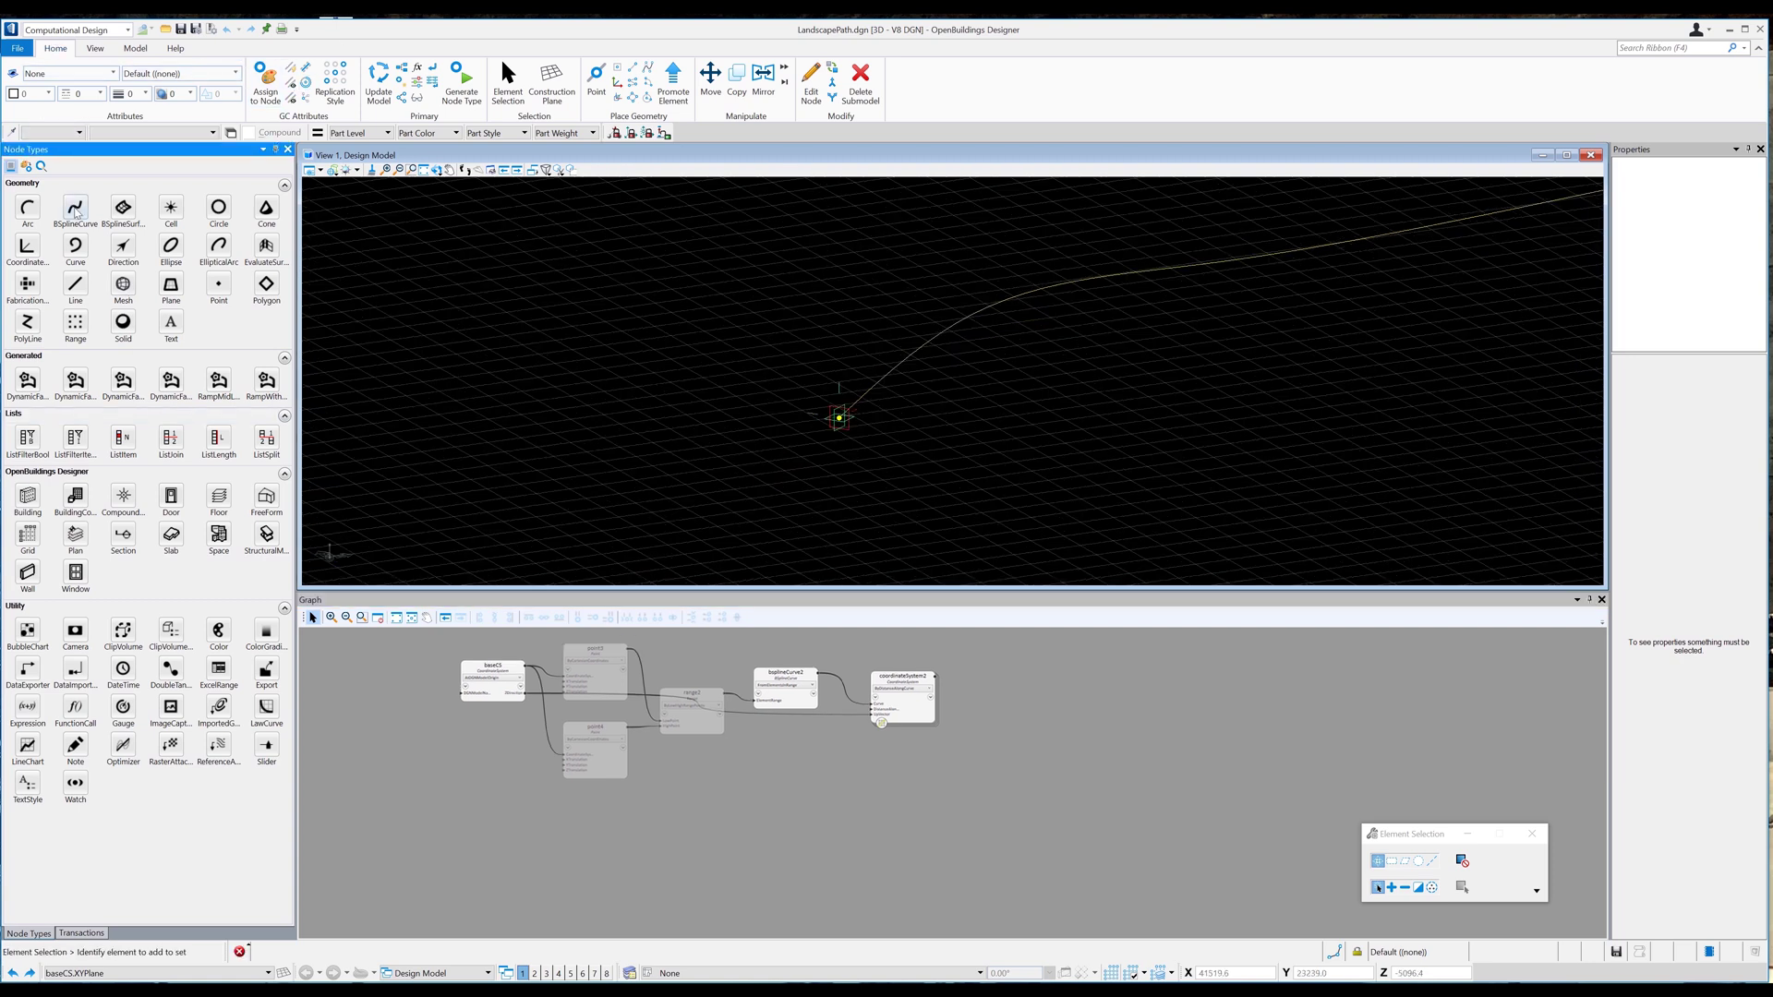
Add a BSplineCurve node below bsplineCurve2 with the Offset technique and connect its CurveToOffset input to bsplineCurve2.
drag(805, 791, 807, 784)
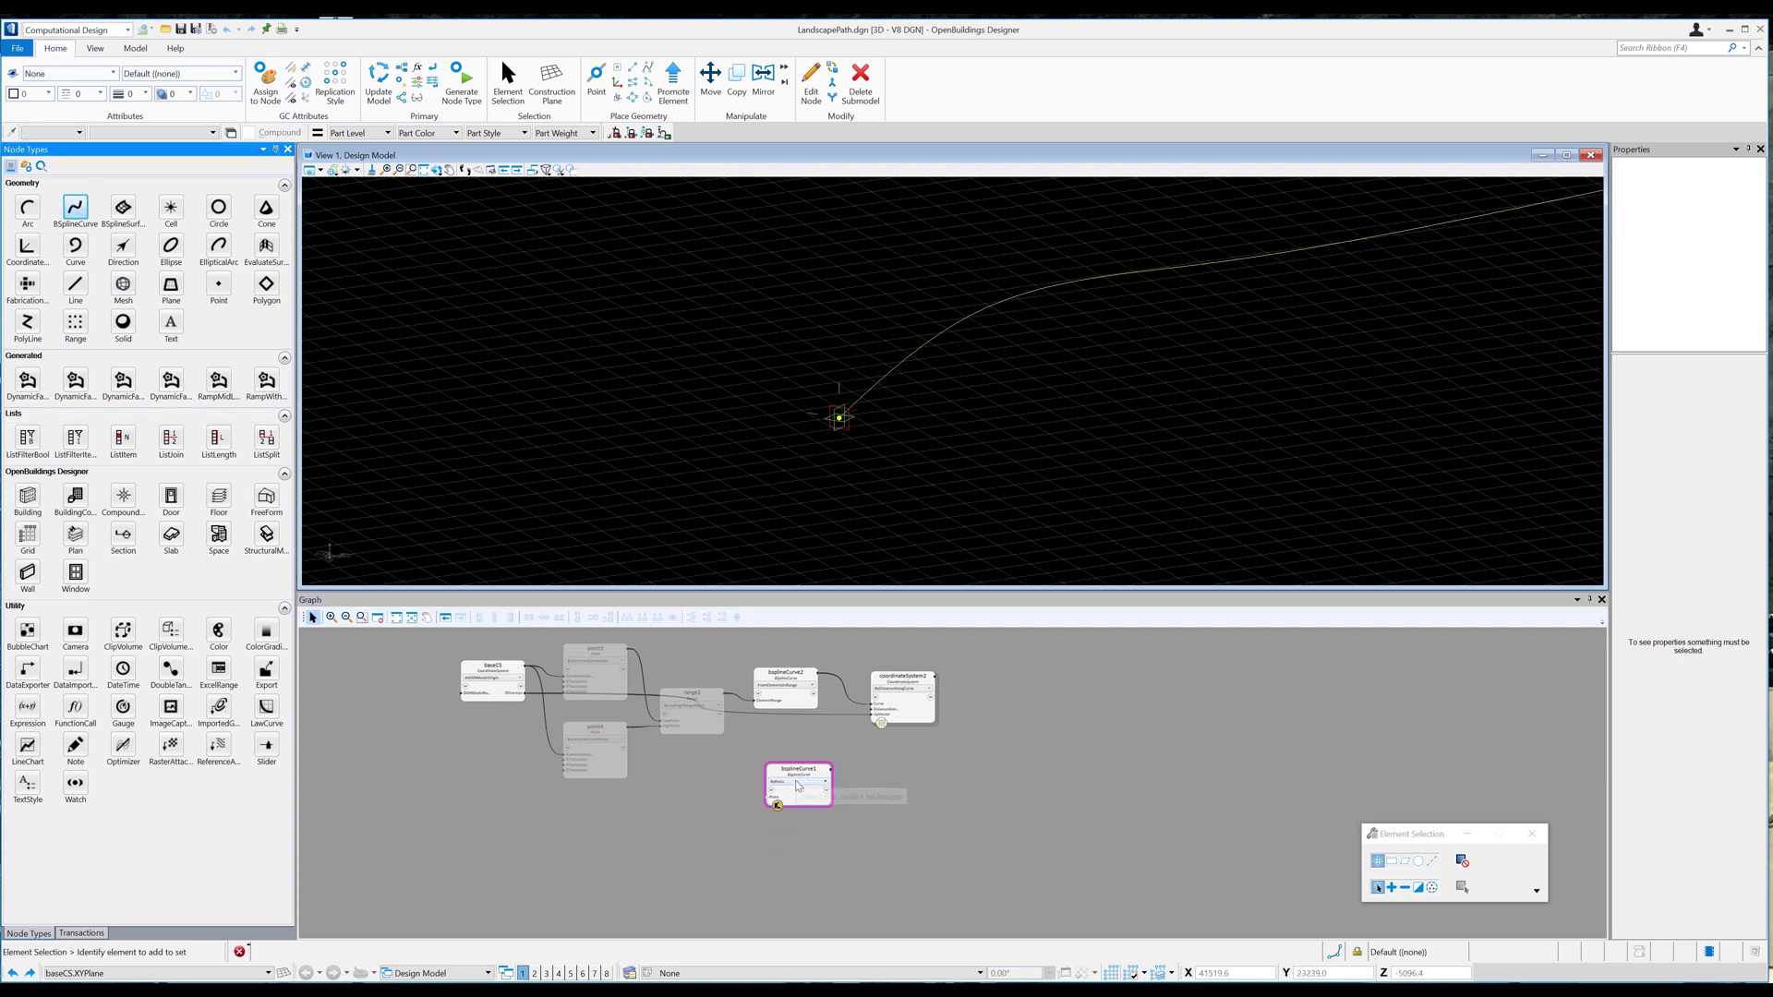
click(798, 783)
click(788, 662)
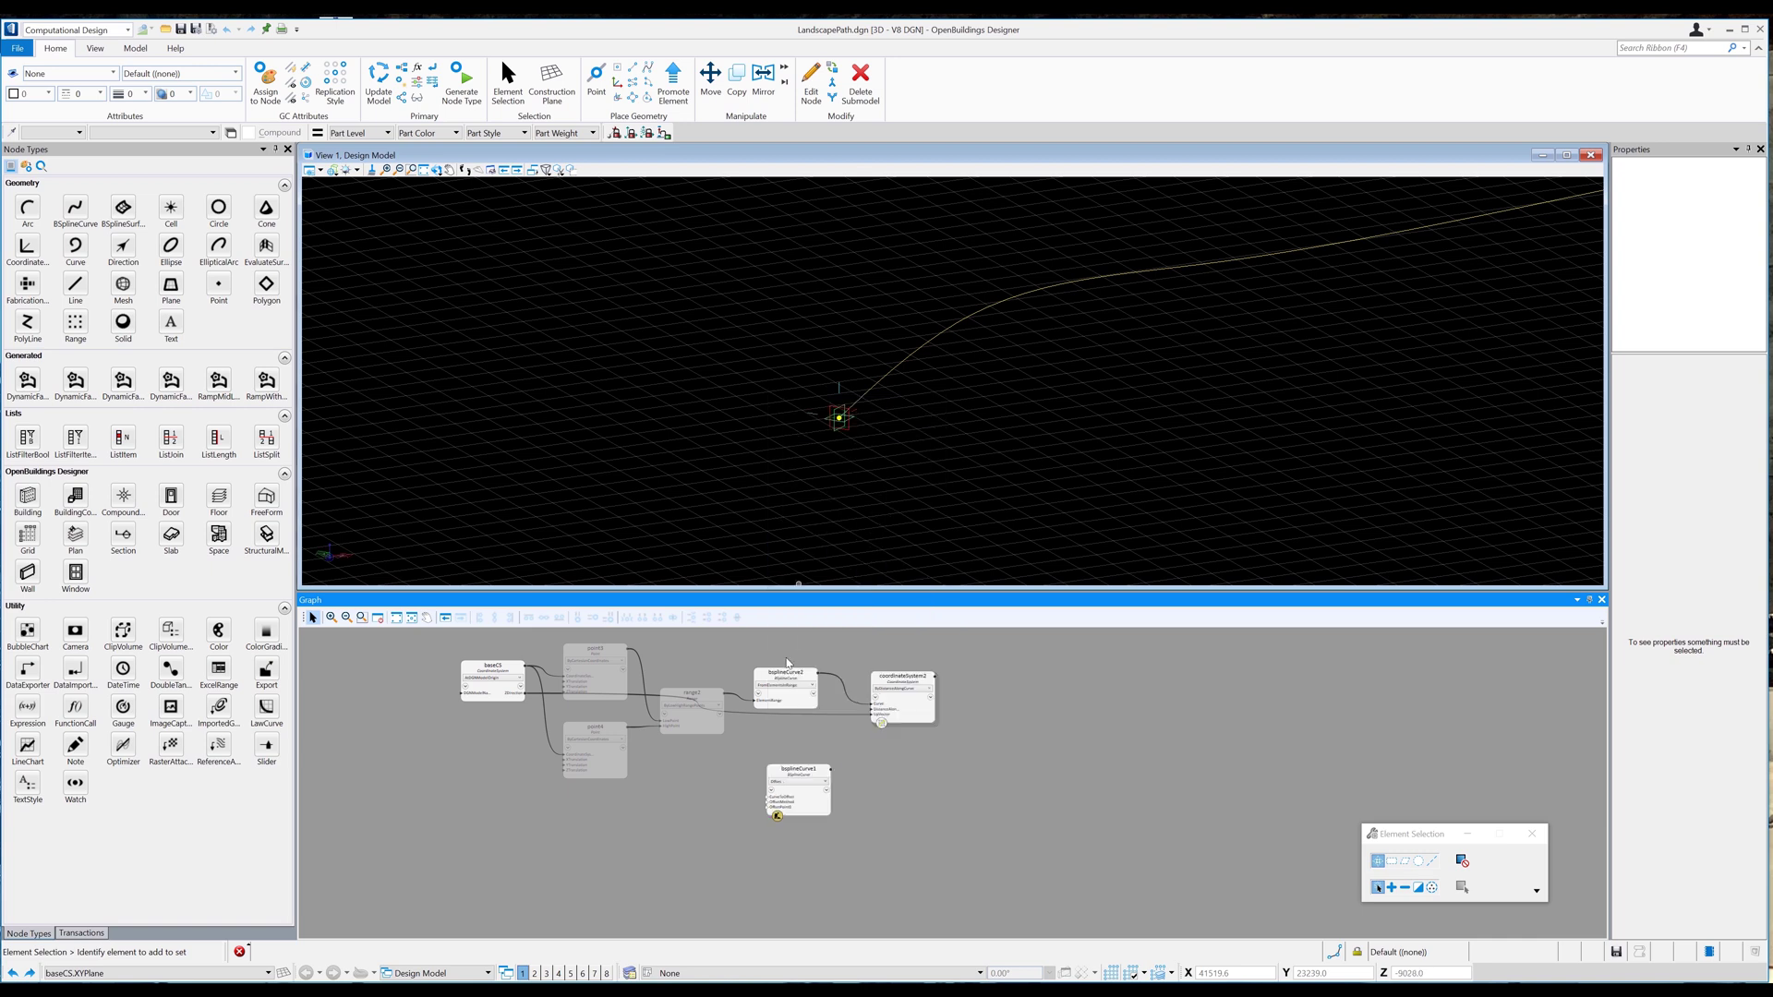
drag(768, 796, 817, 674)
Set the offset curve's OffsetMethod to ByDistance and its OffsetPoint0 to baseCS.
click(783, 803)
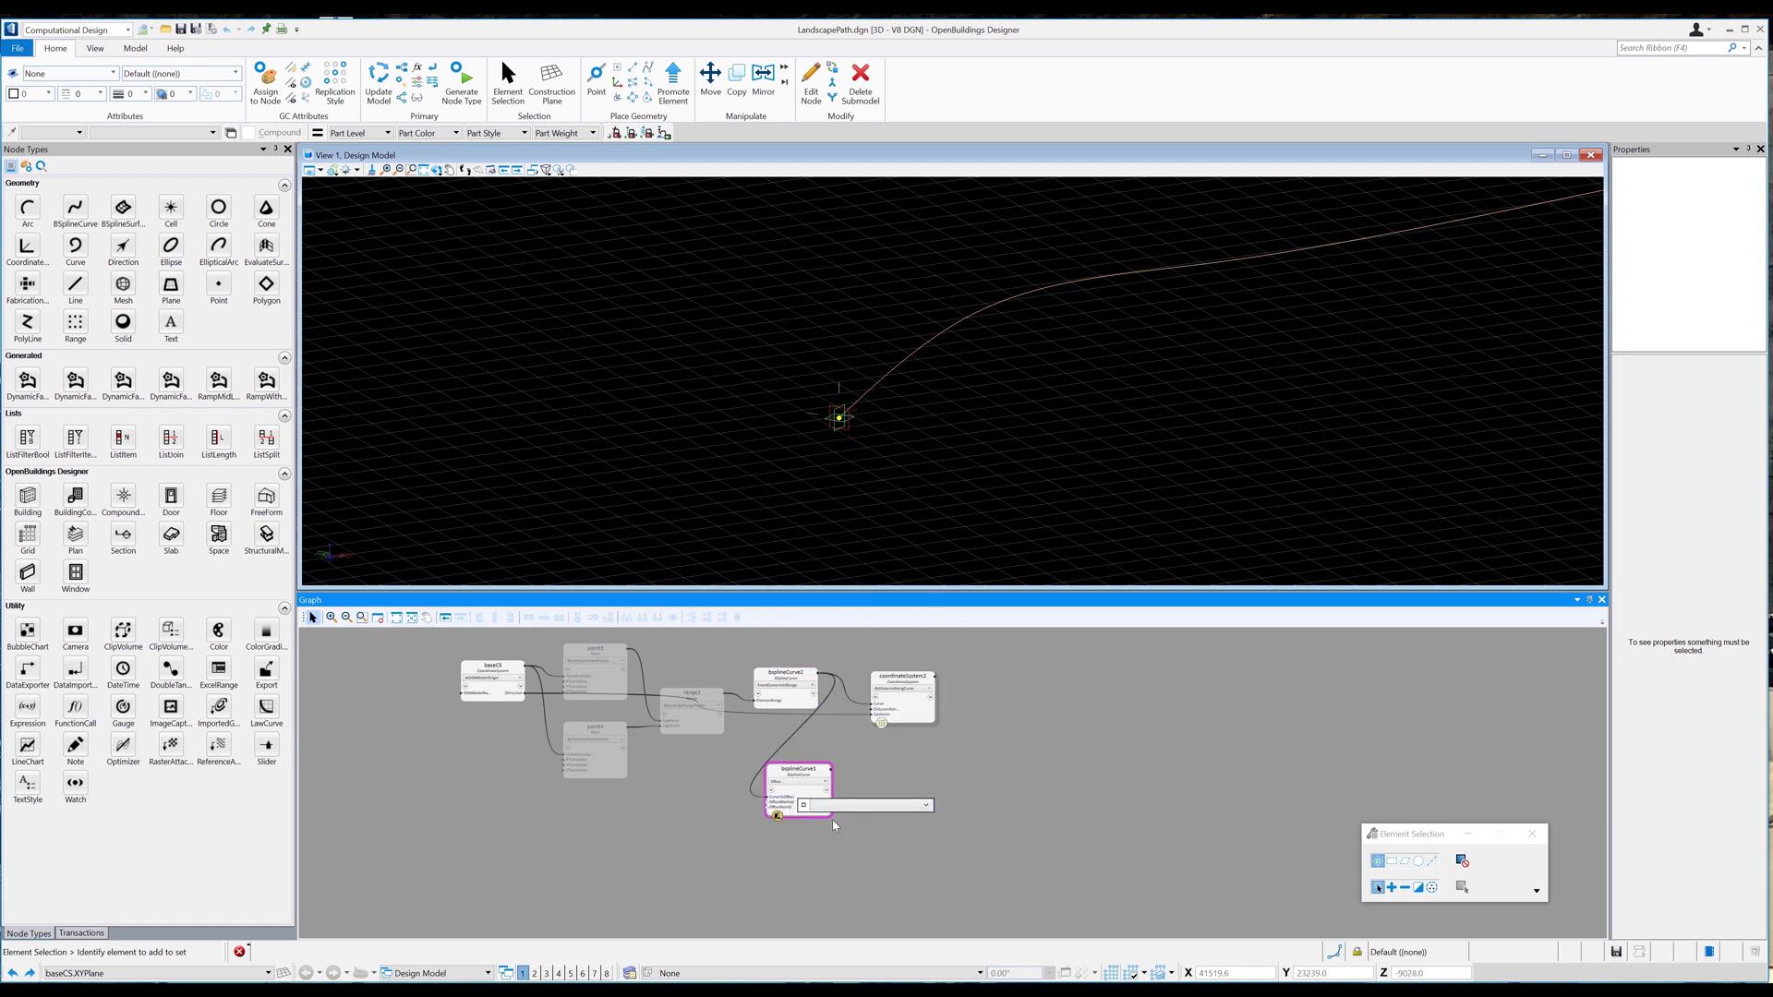
mouse_move(781, 808)
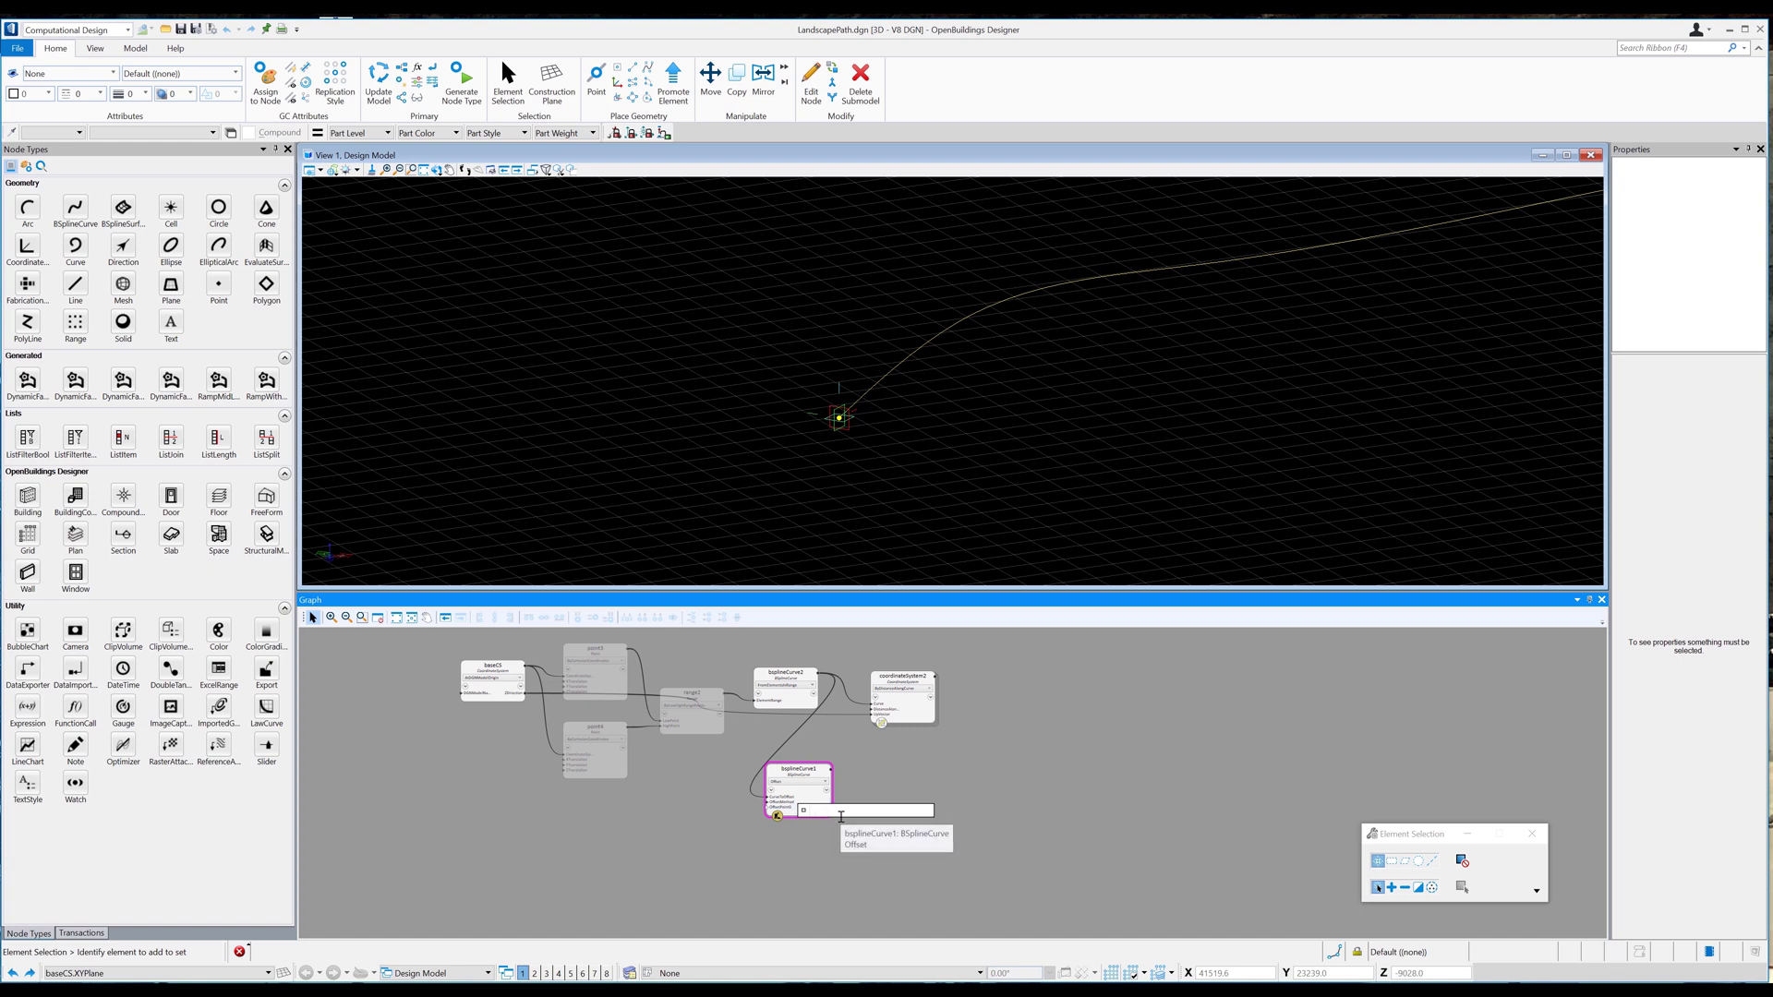
text(baseCS)
key(Return)
key(Return)
Set the offset curve node's OffsetDistance to 2000.
click(772, 792)
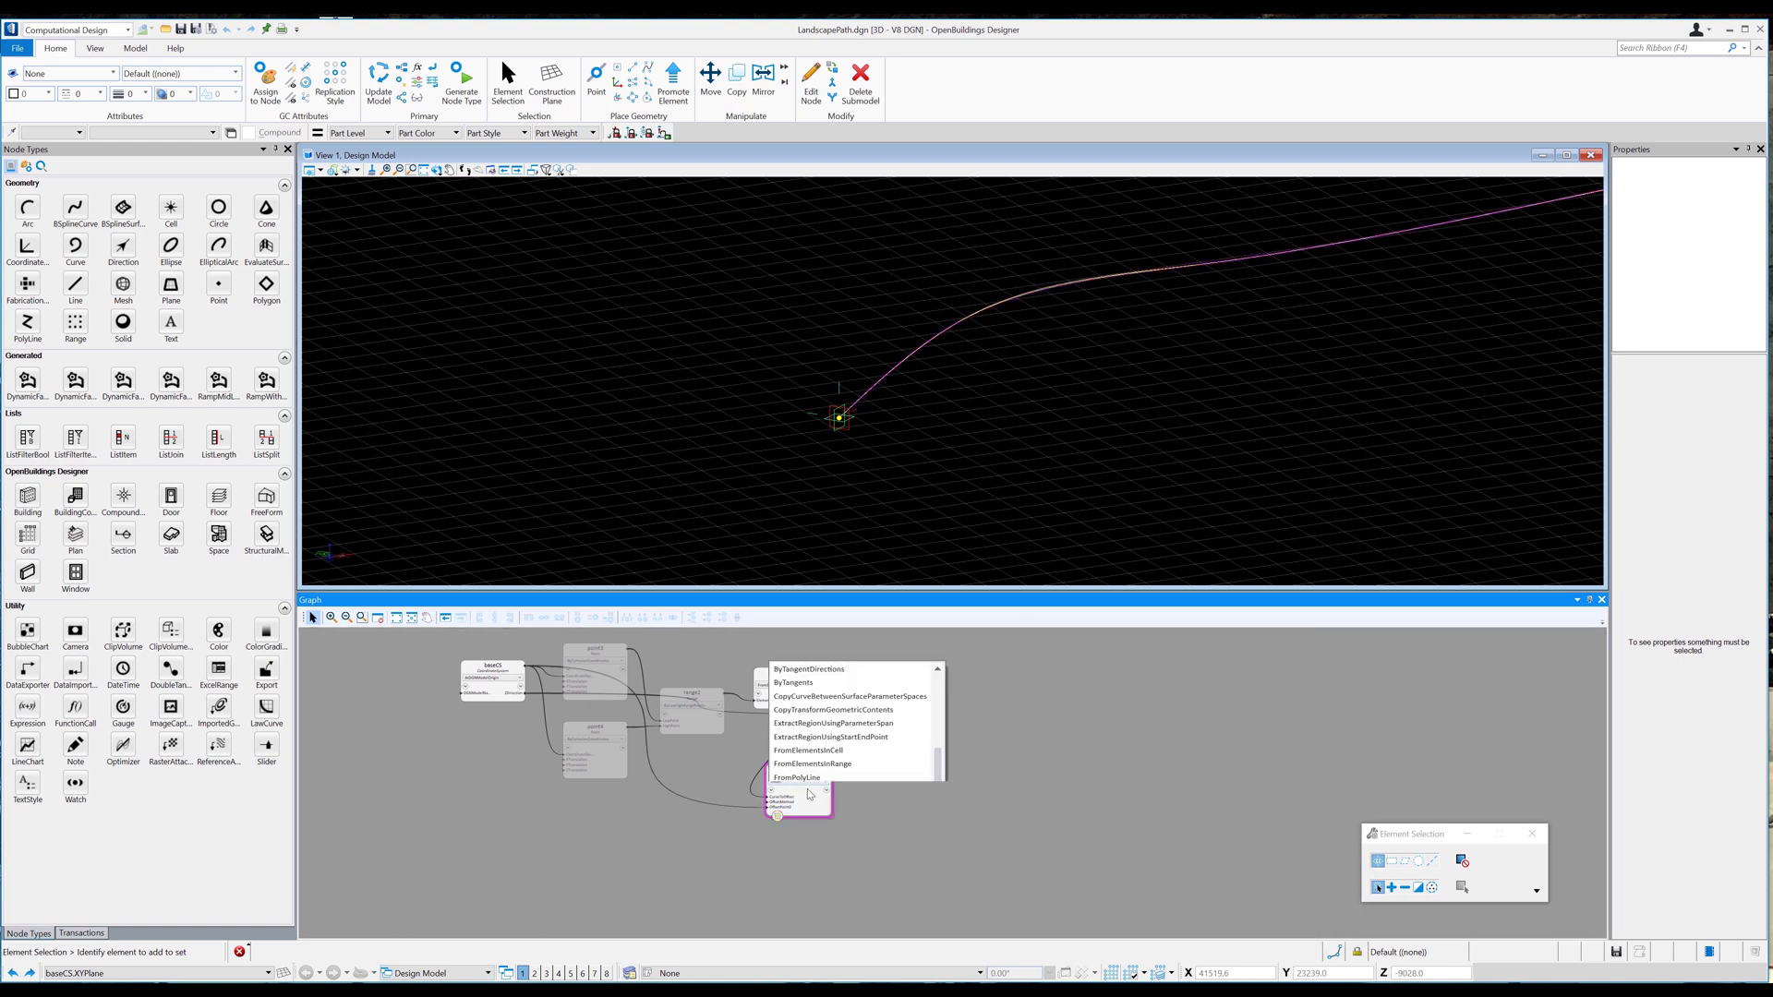
click(773, 792)
click(772, 791)
click(909, 720)
text(2000)
key(Return)
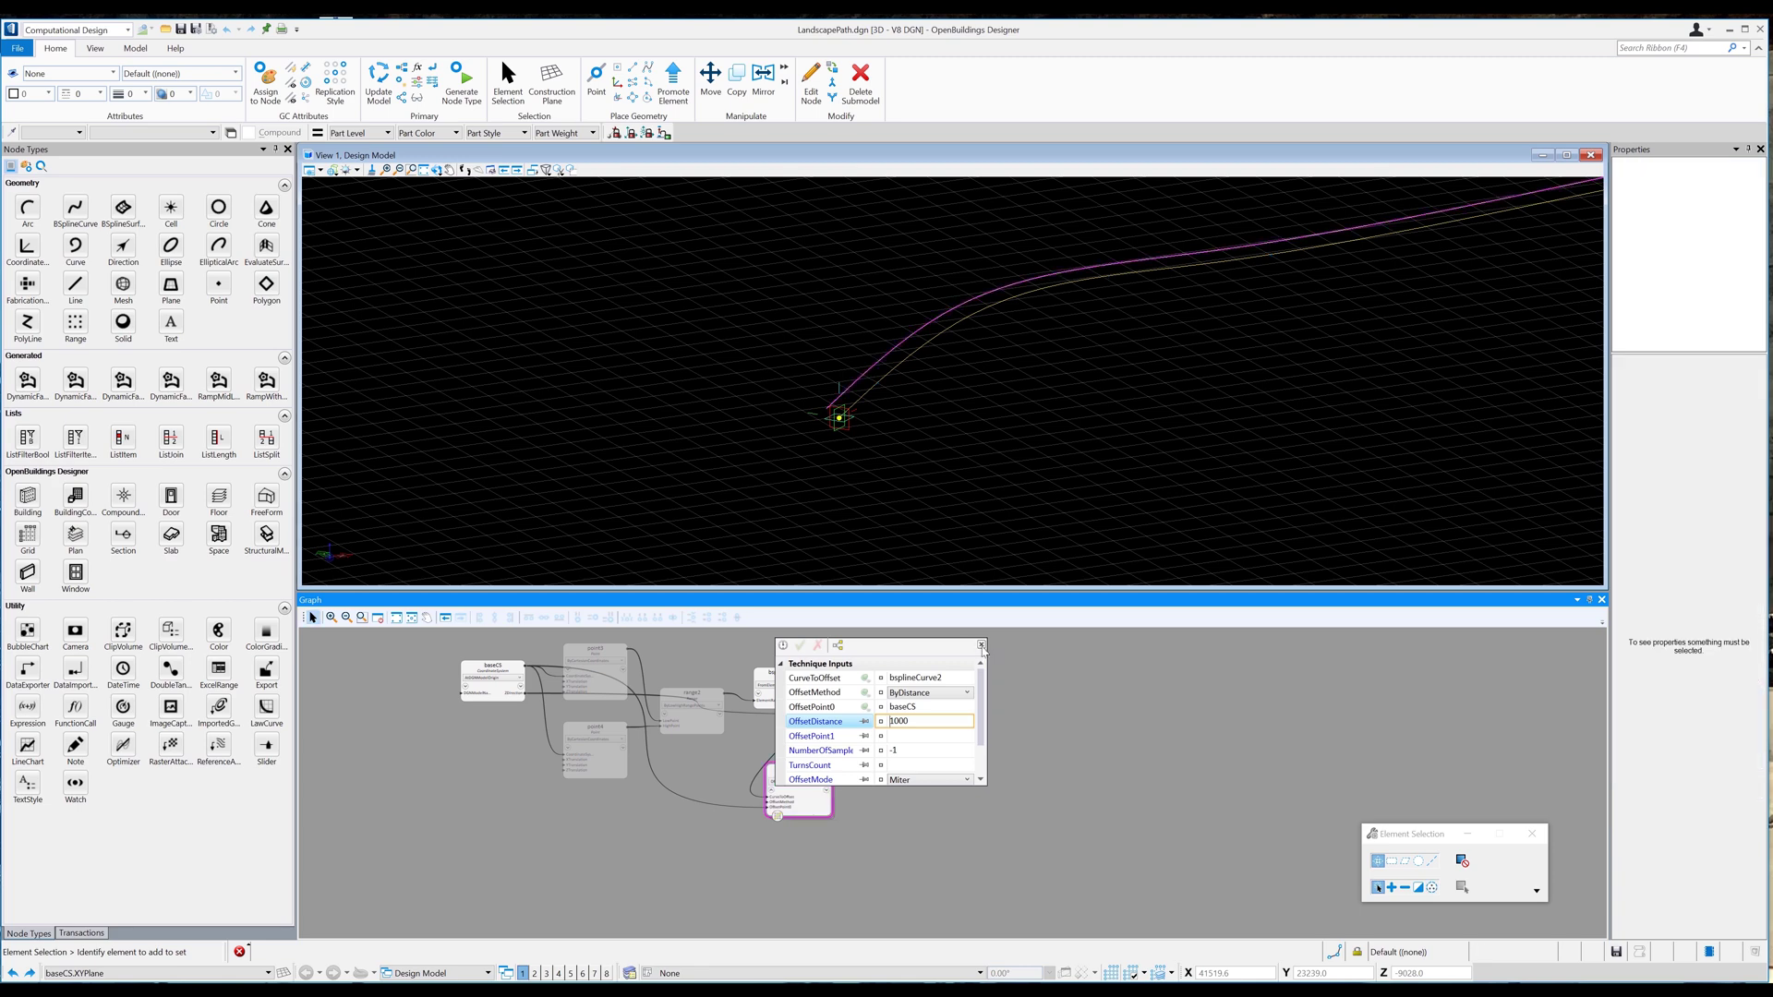
click(979, 645)
Inspect the offset curve against the original path in 3D and delete the offset bsplineCurve1 node.
click(436, 170)
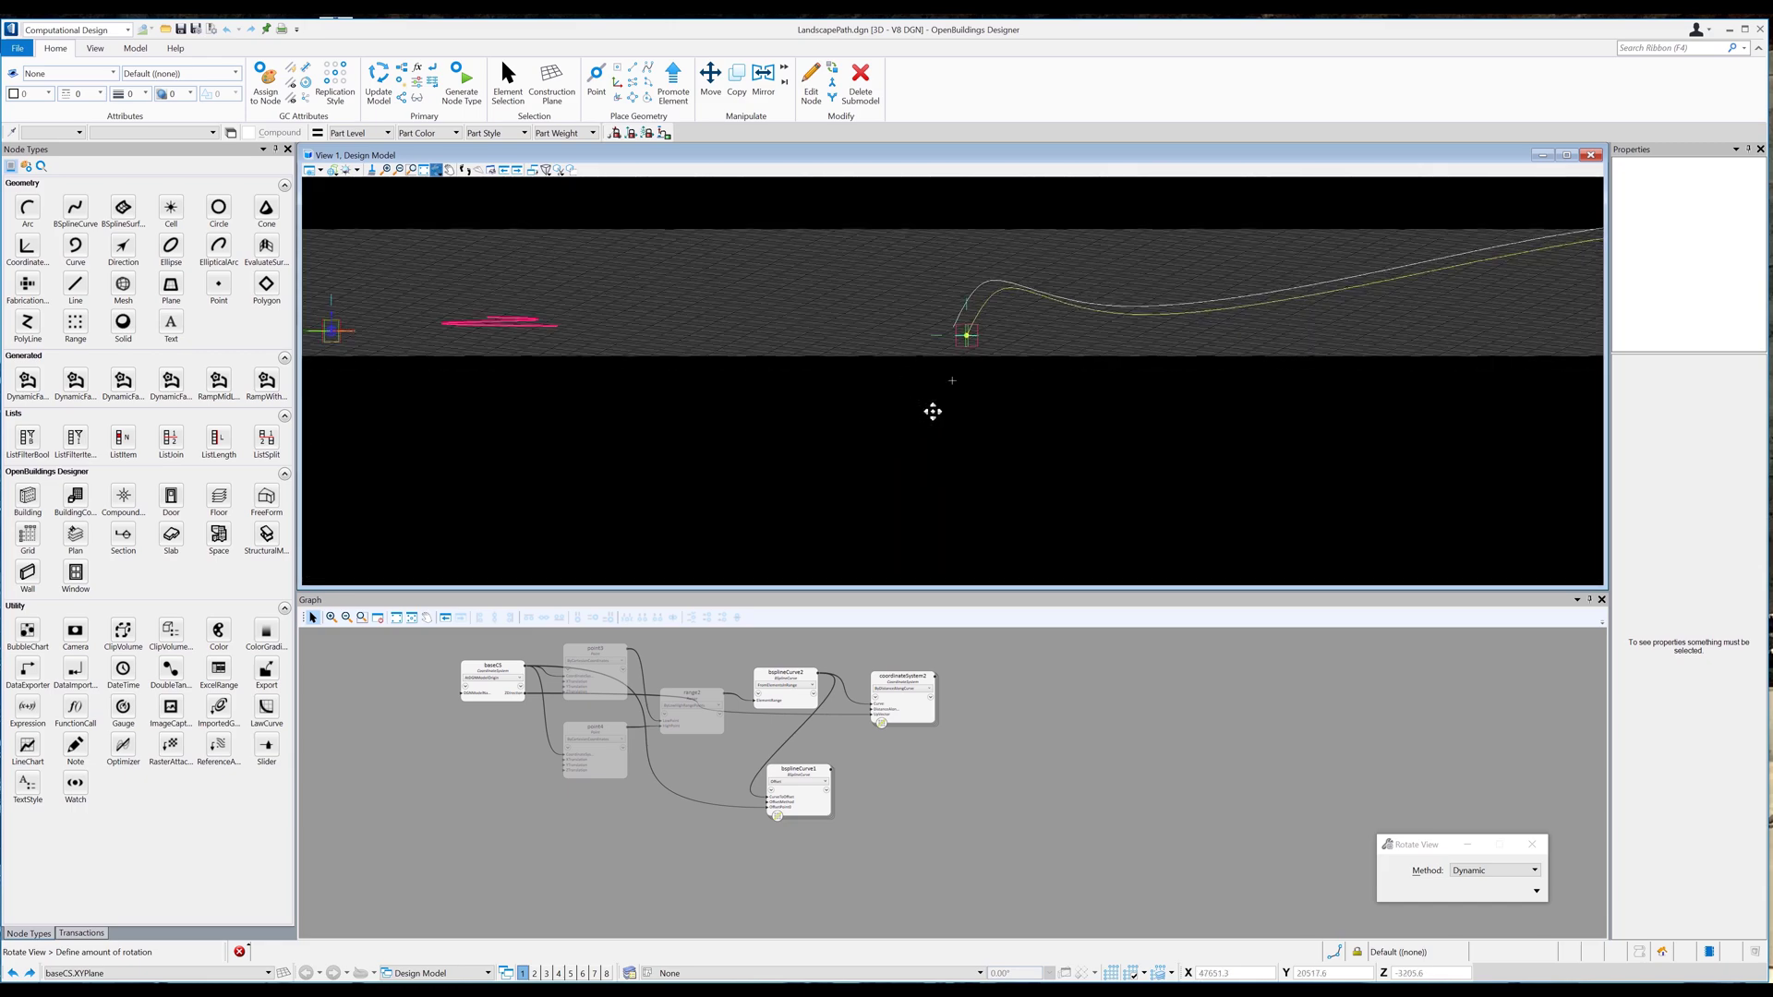
click(795, 440)
right_click(796, 439)
scroll(955, 365, up, 3)
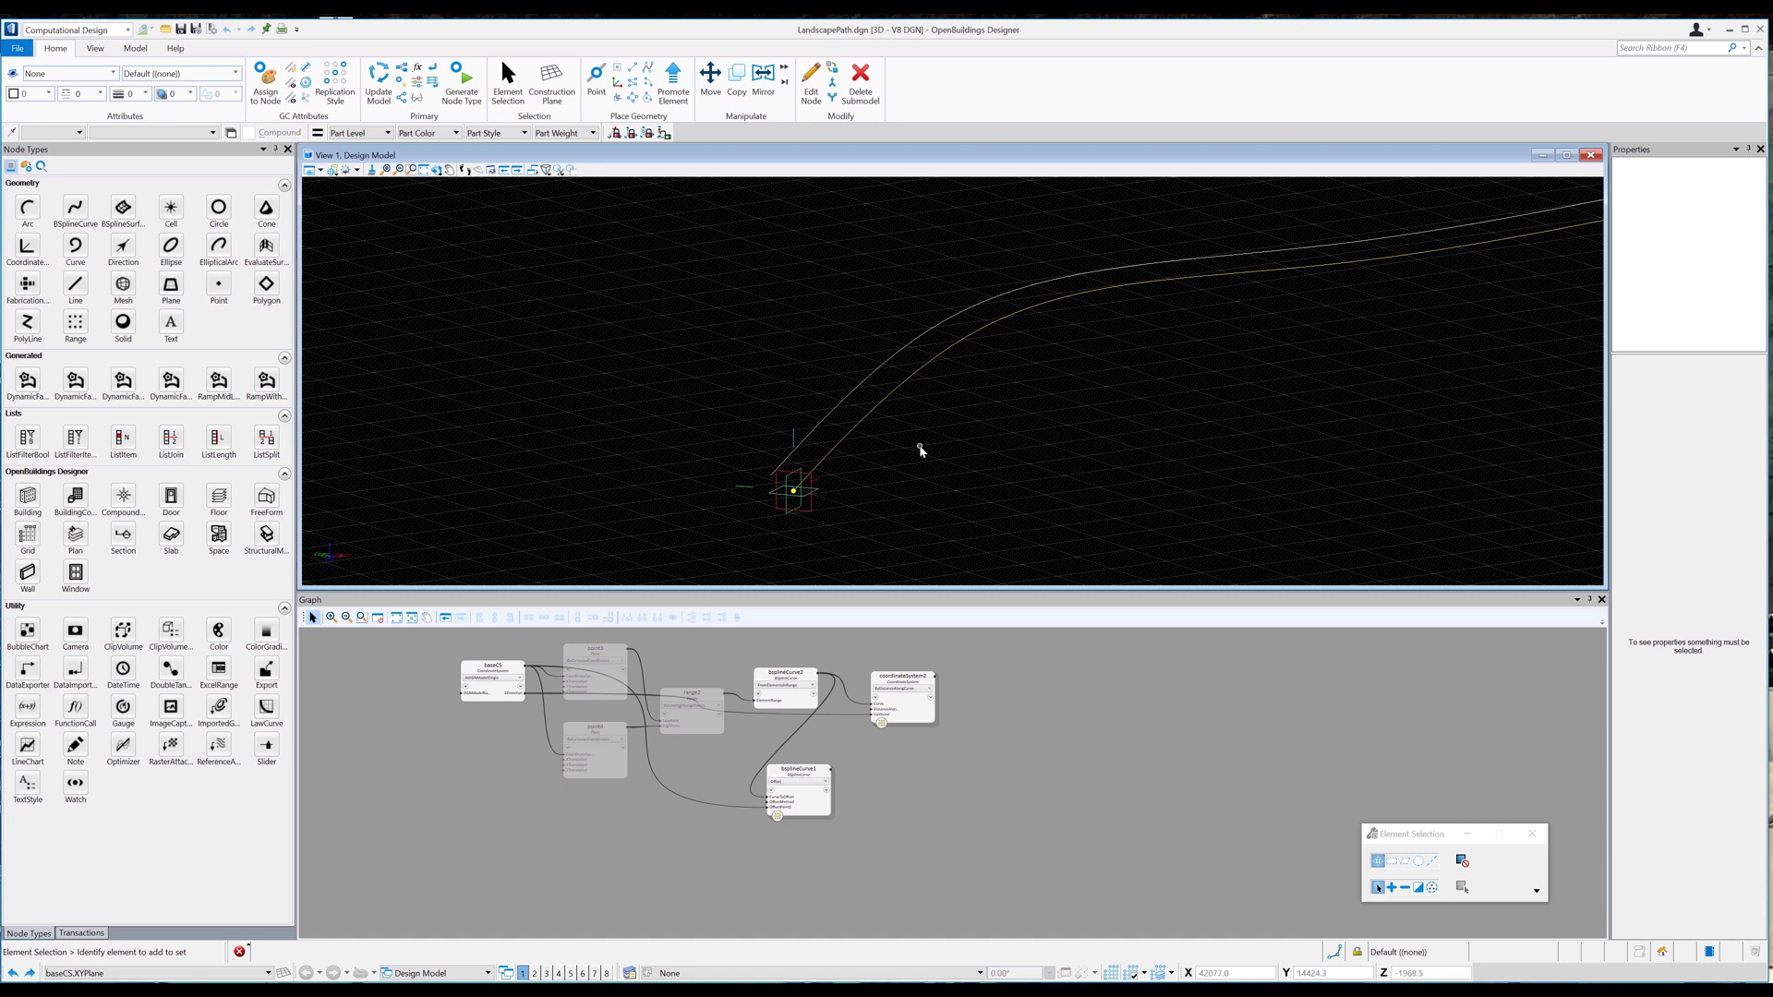
right_click(811, 409)
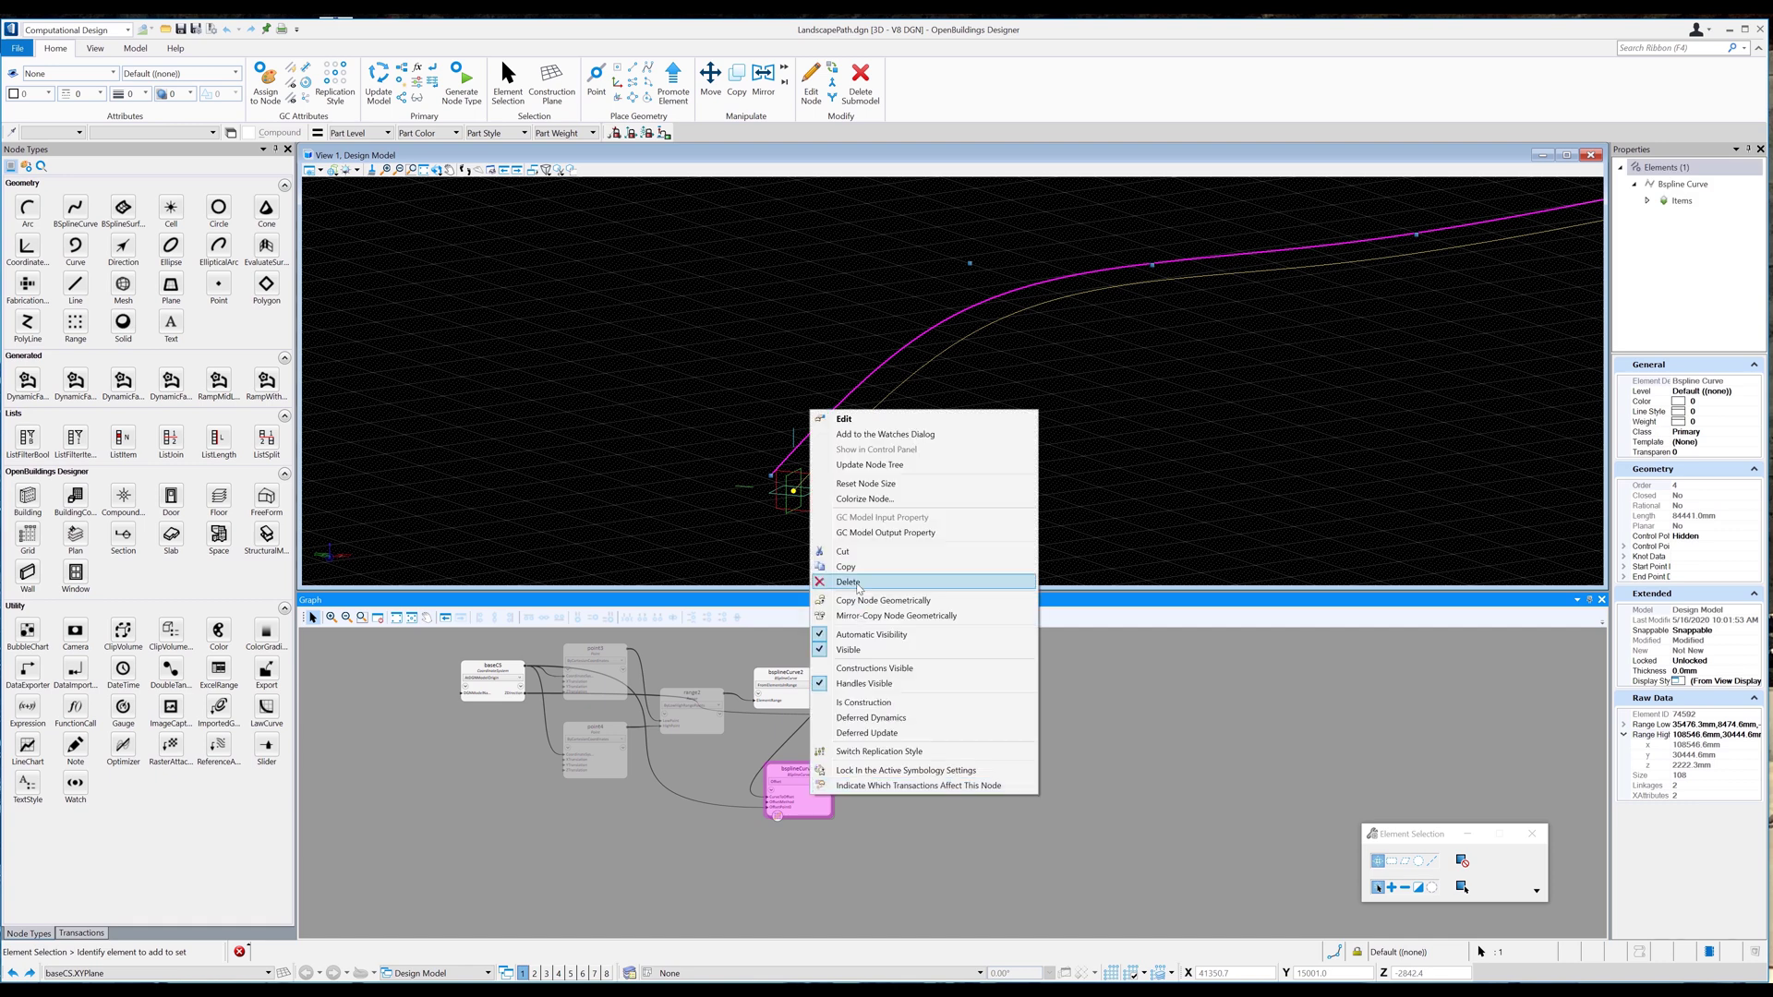
Switch coordinateSystem2 to a technique that repeats coordinate systems along bsplineCurve2 and fill in its spacing inputs.
click(901, 692)
click(900, 693)
click(948, 397)
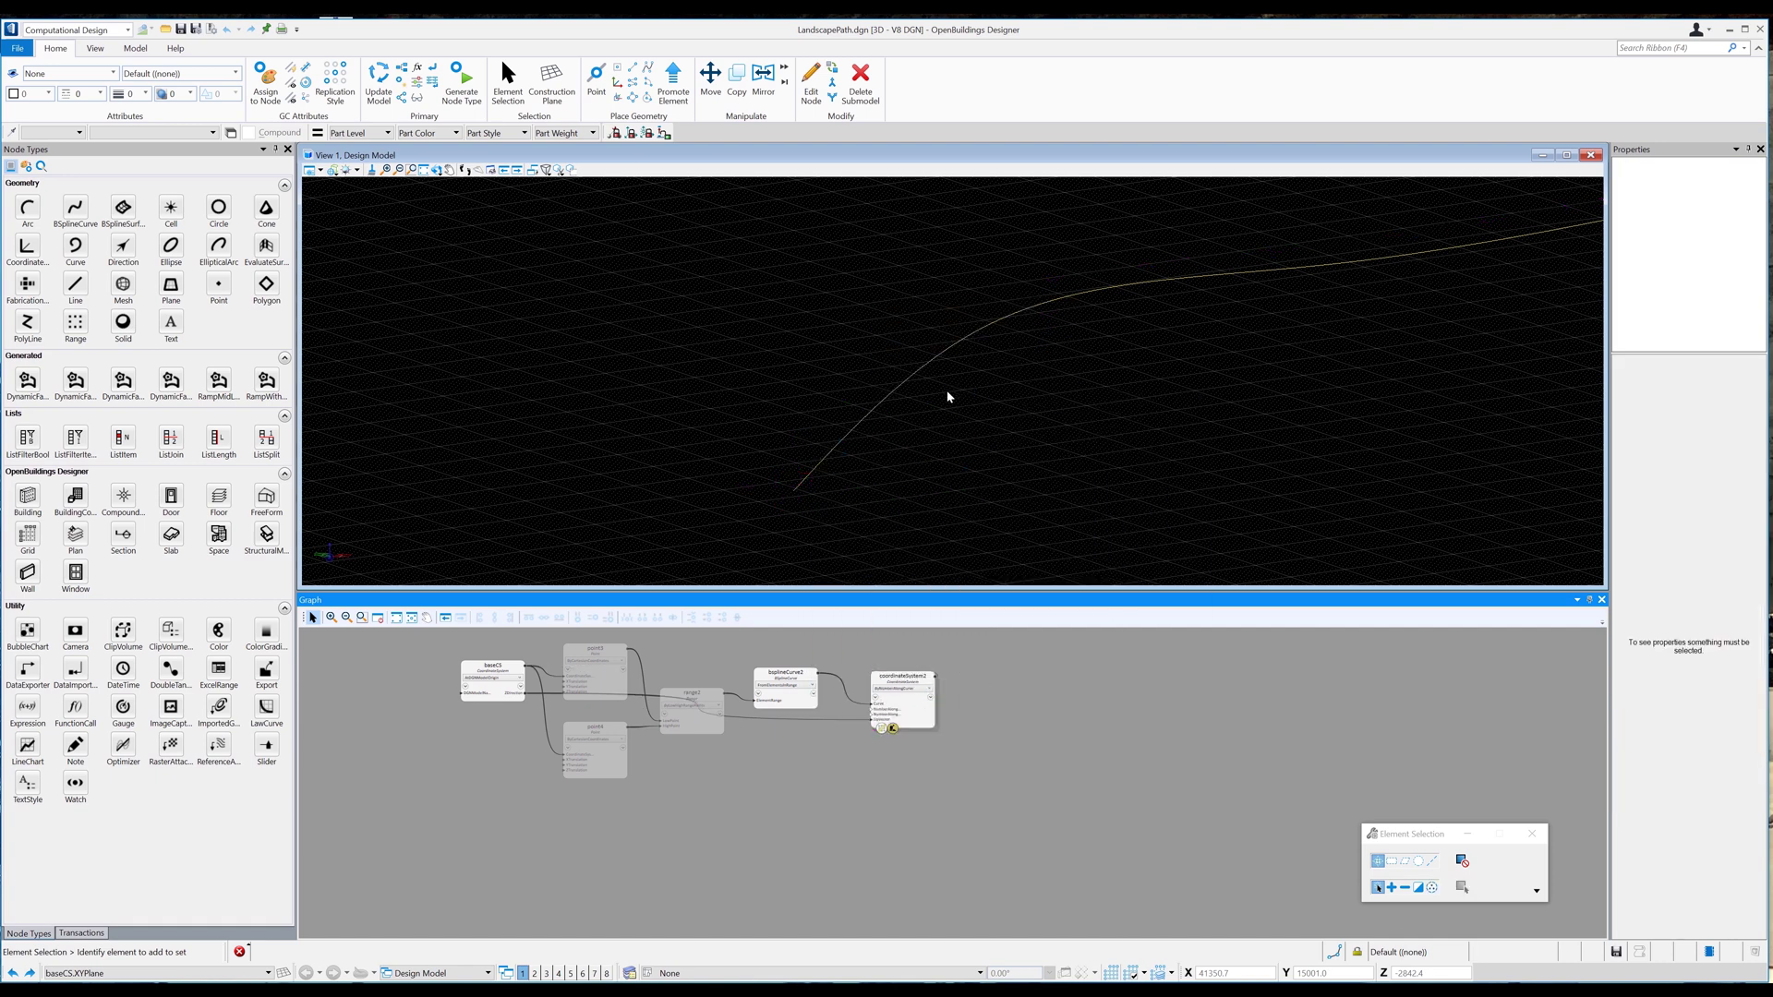
click(895, 714)
key(Return)
click(891, 714)
click(944, 718)
click(948, 735)
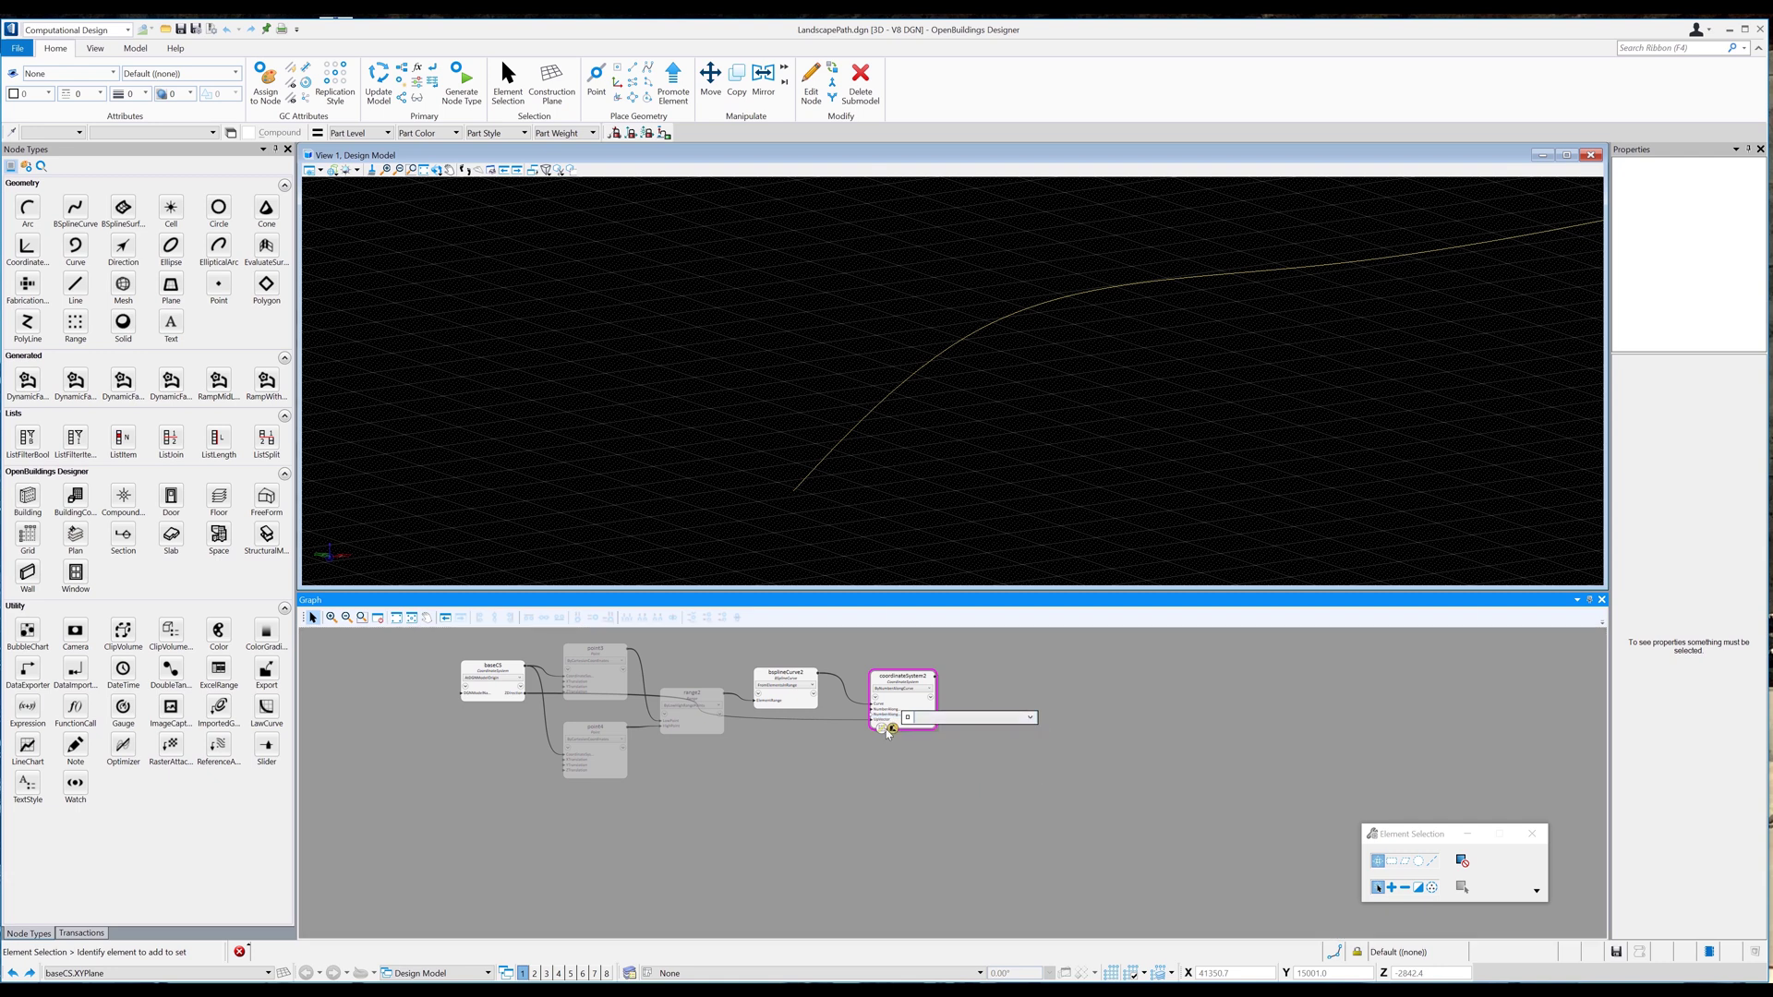
click(917, 729)
In a top view of the path, add a Point node beside coordinateSystem2 using the technique based on origin, direction and distance.
scroll(1216, 443, down, 5)
click(436, 170)
drag(859, 434, 1048, 445)
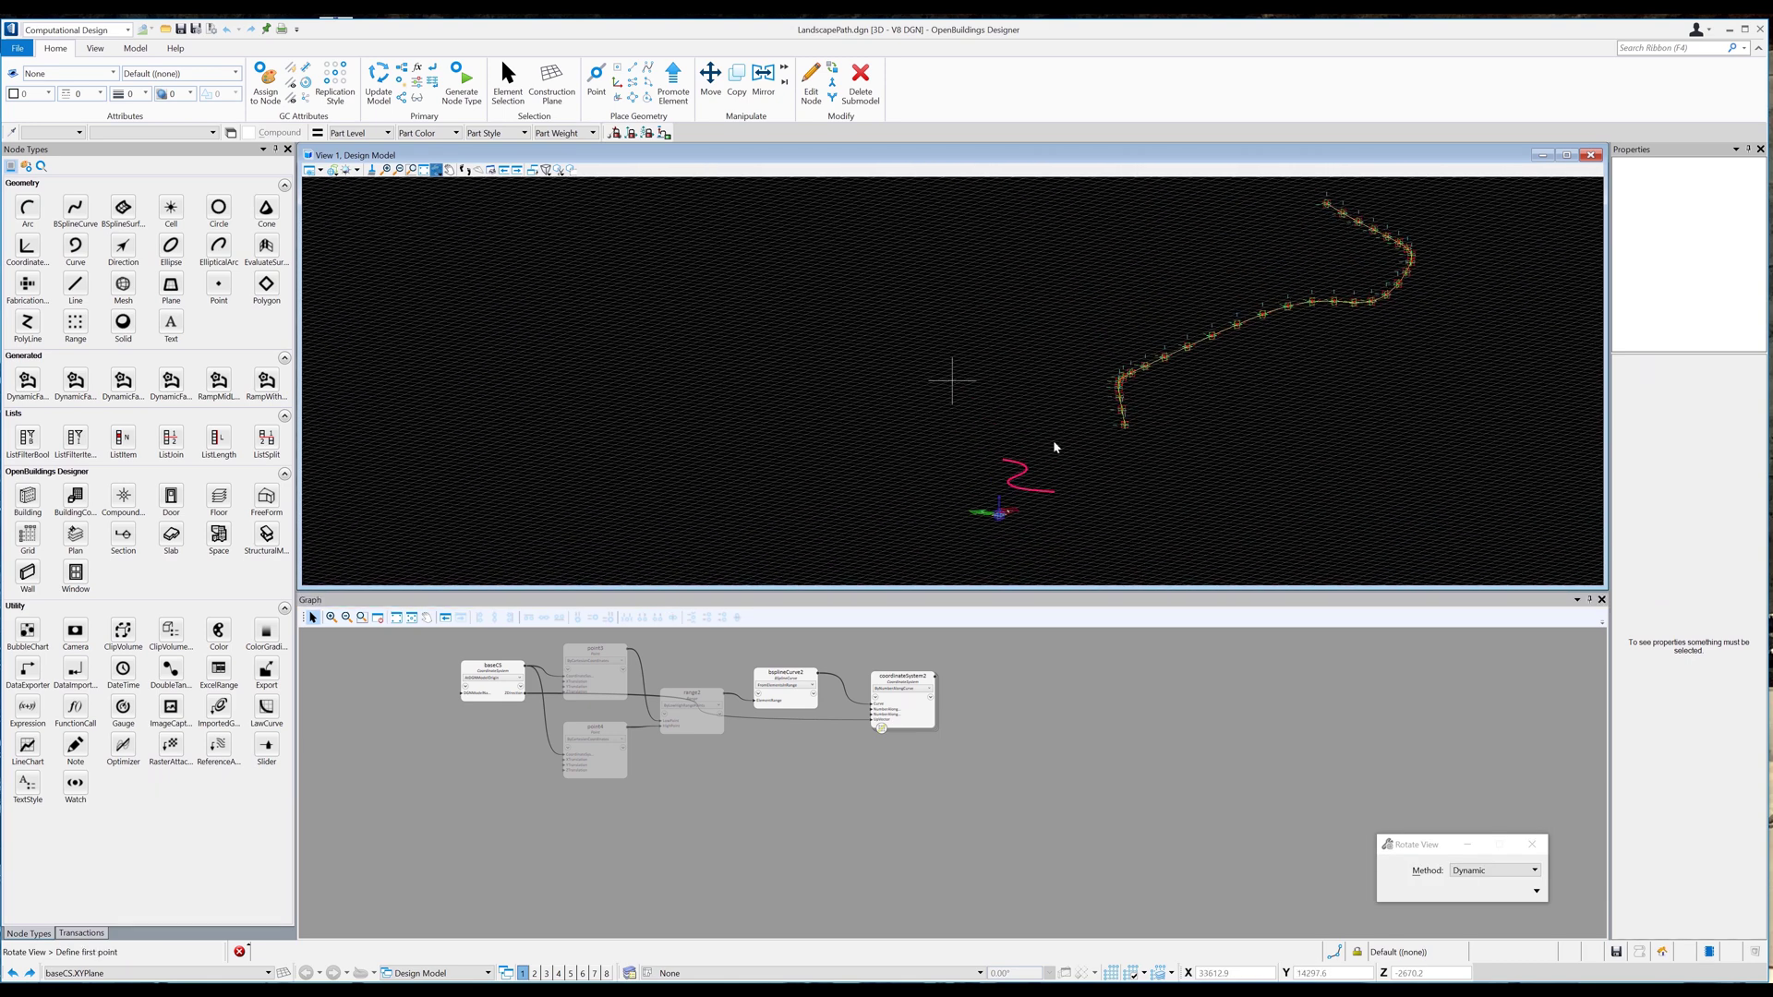
right_click(1047, 445)
drag(435, 170, 469, 204)
middle_drag(1223, 522, 902, 463)
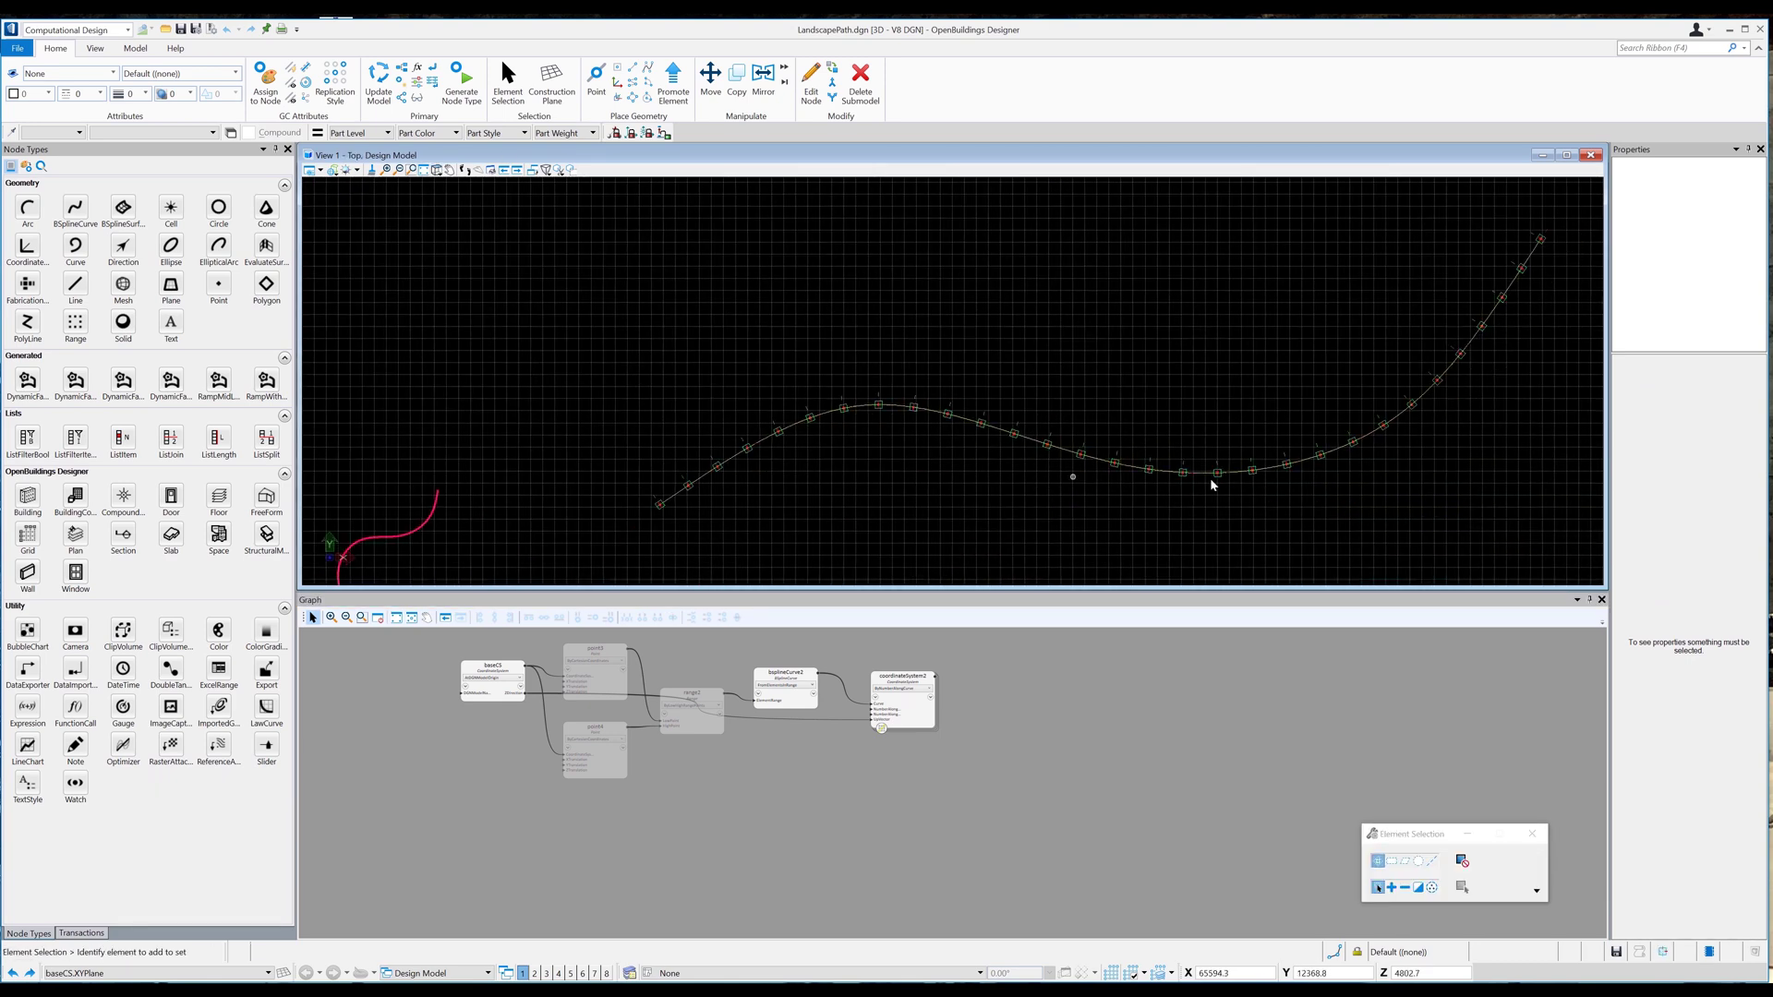
click(218, 286)
click(1009, 725)
drag(1064, 686, 1035, 678)
click(1055, 688)
click(1065, 351)
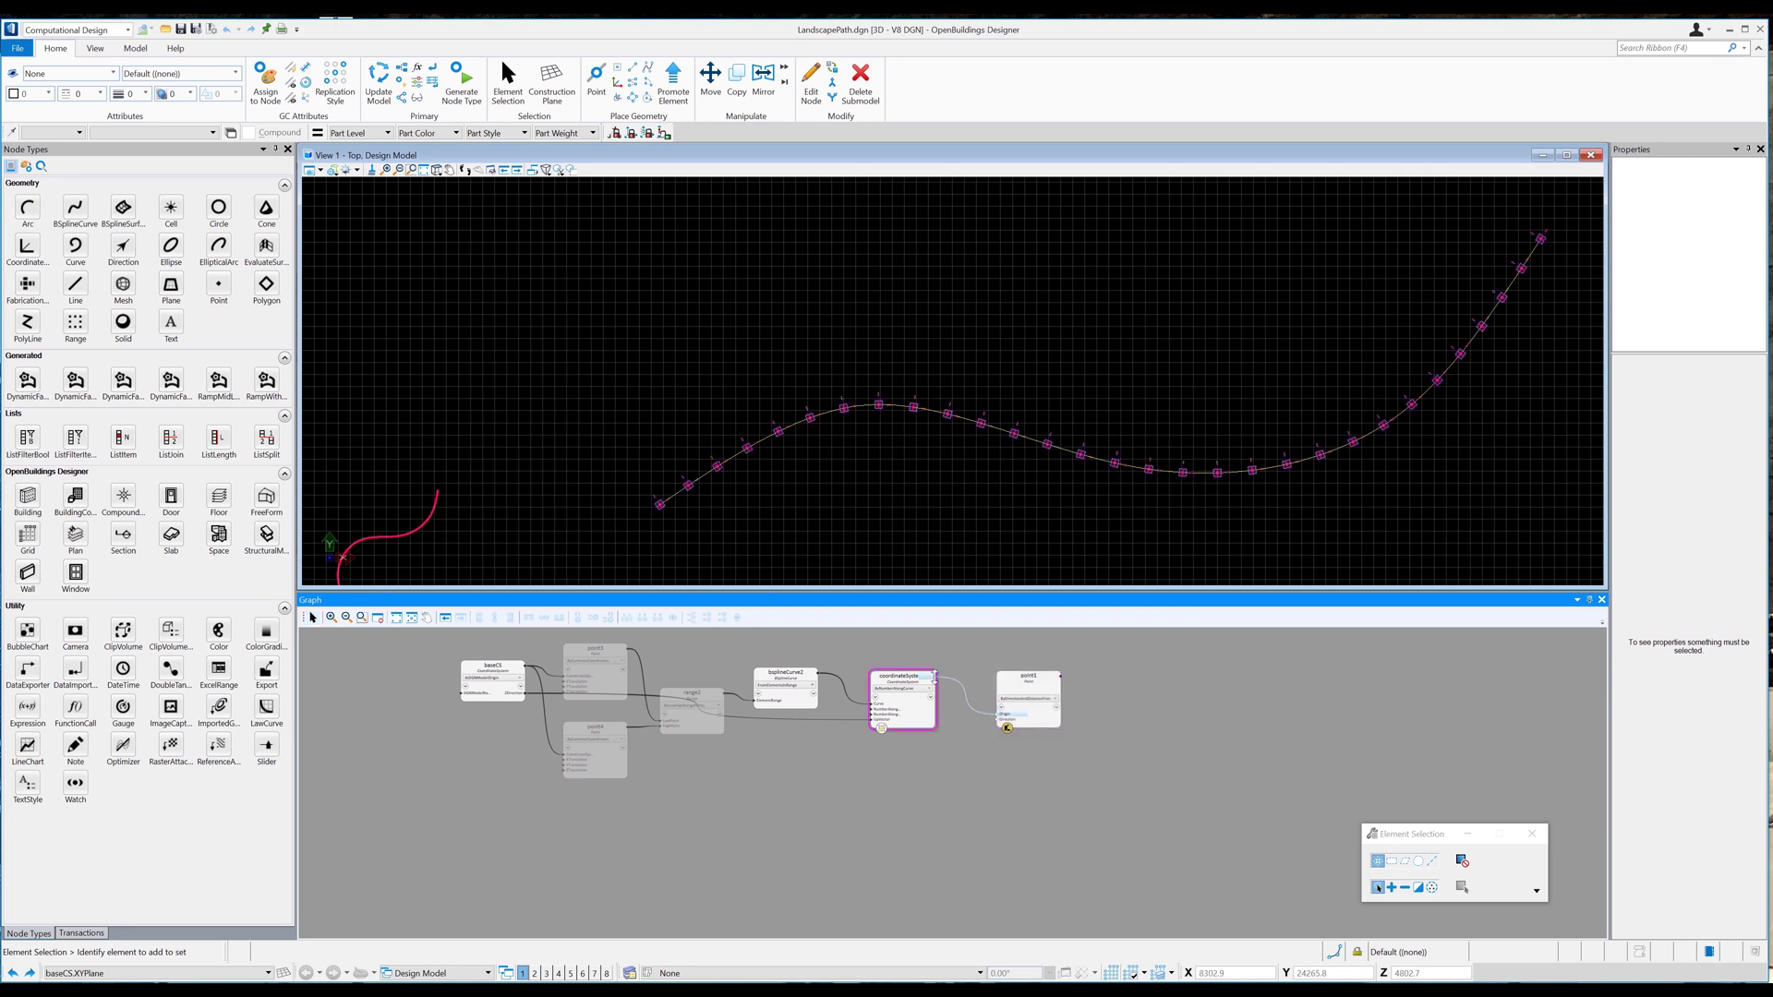
Connect the new point's Origin to coordinateSystem2 and set its Direction to coordinateSystem2's YDirection without list indices.
drag(934, 677, 1000, 714)
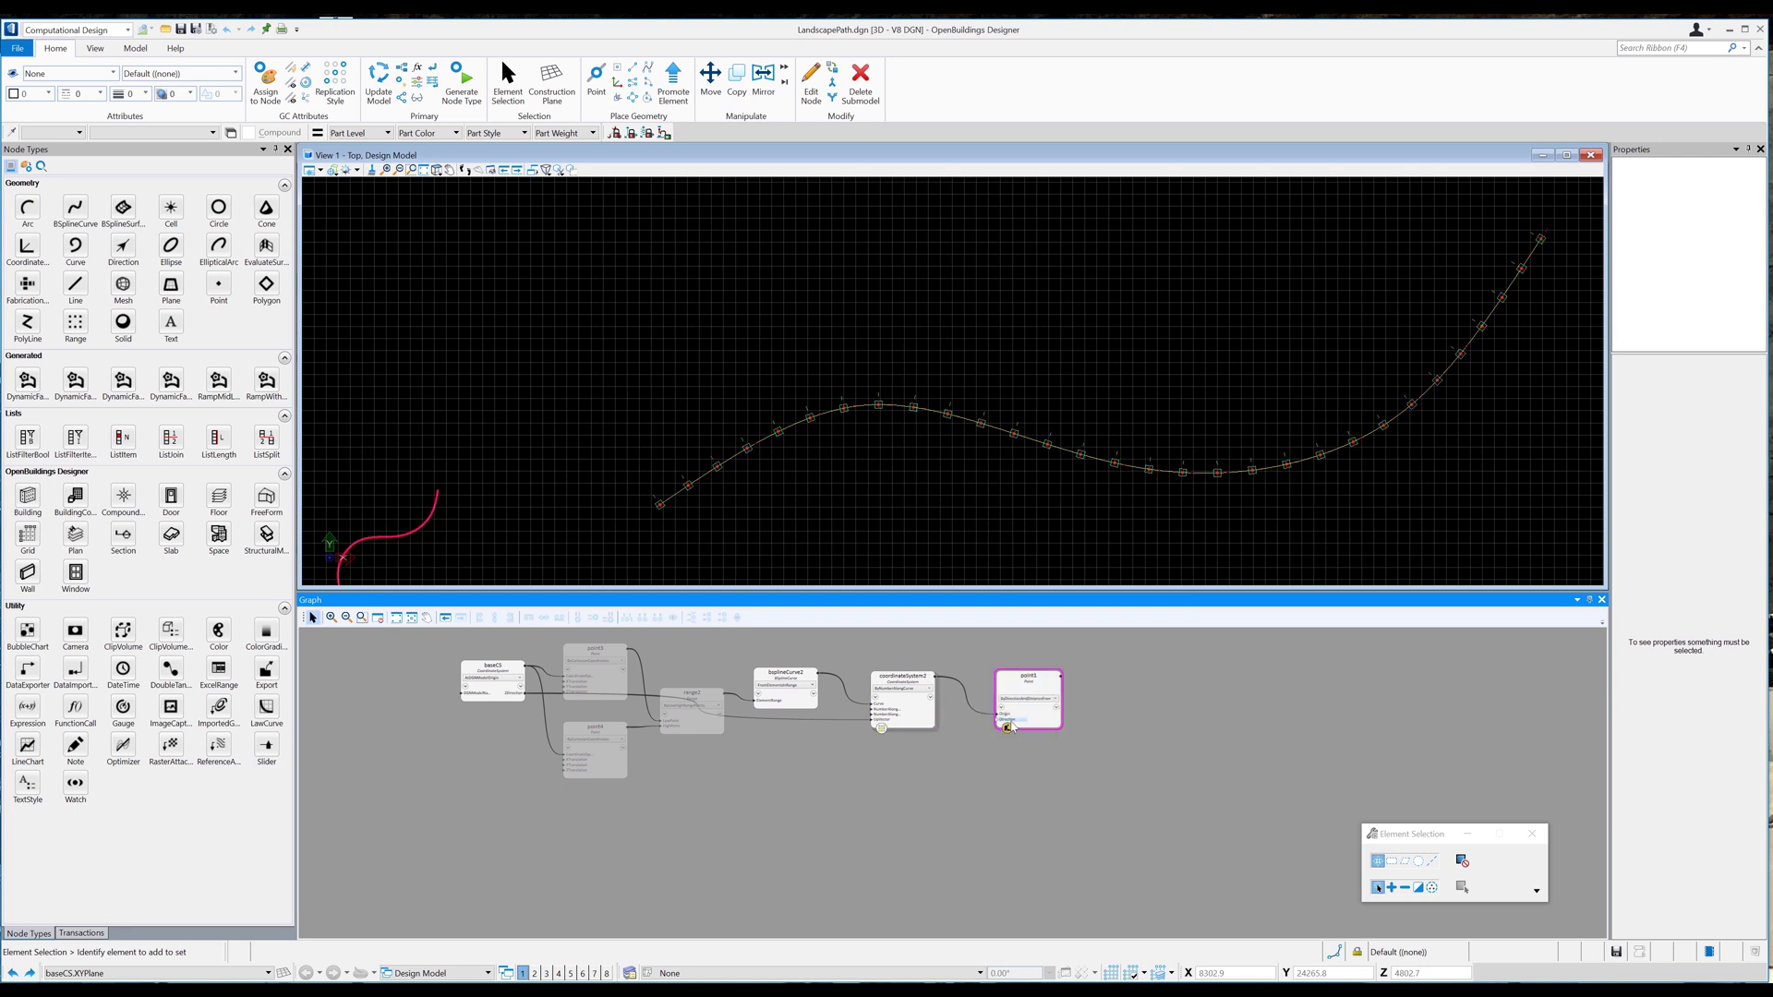
click(1010, 721)
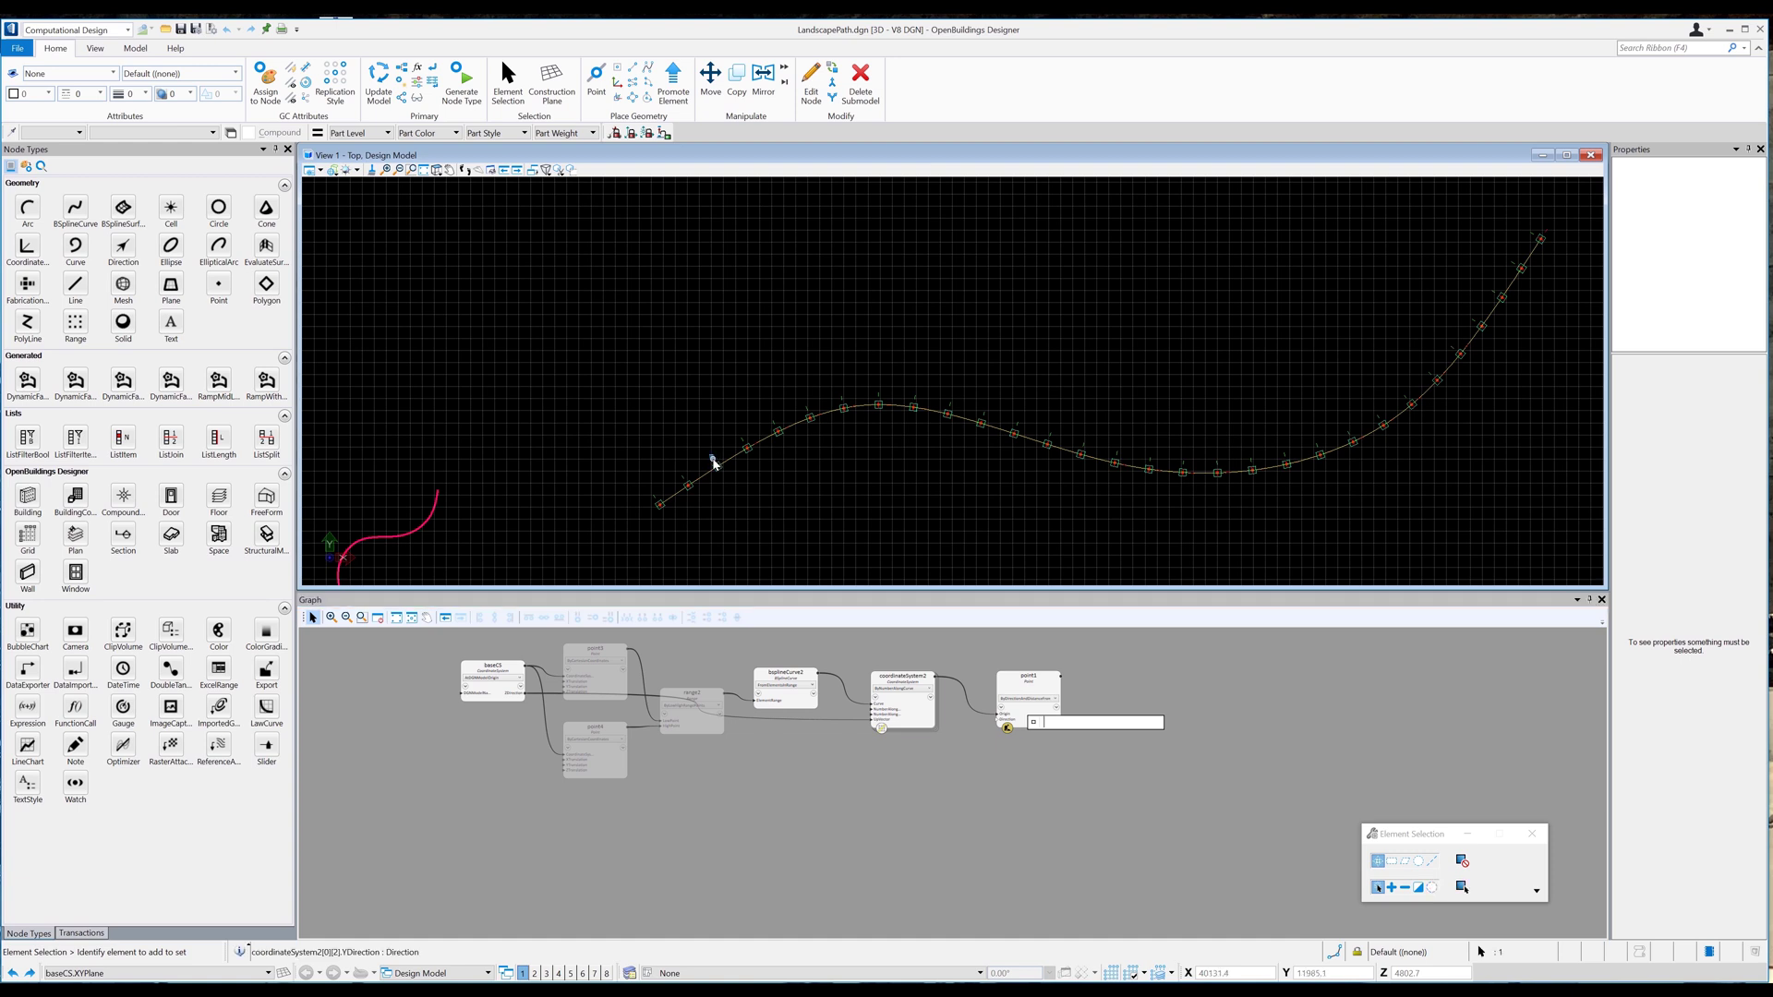
click(714, 463)
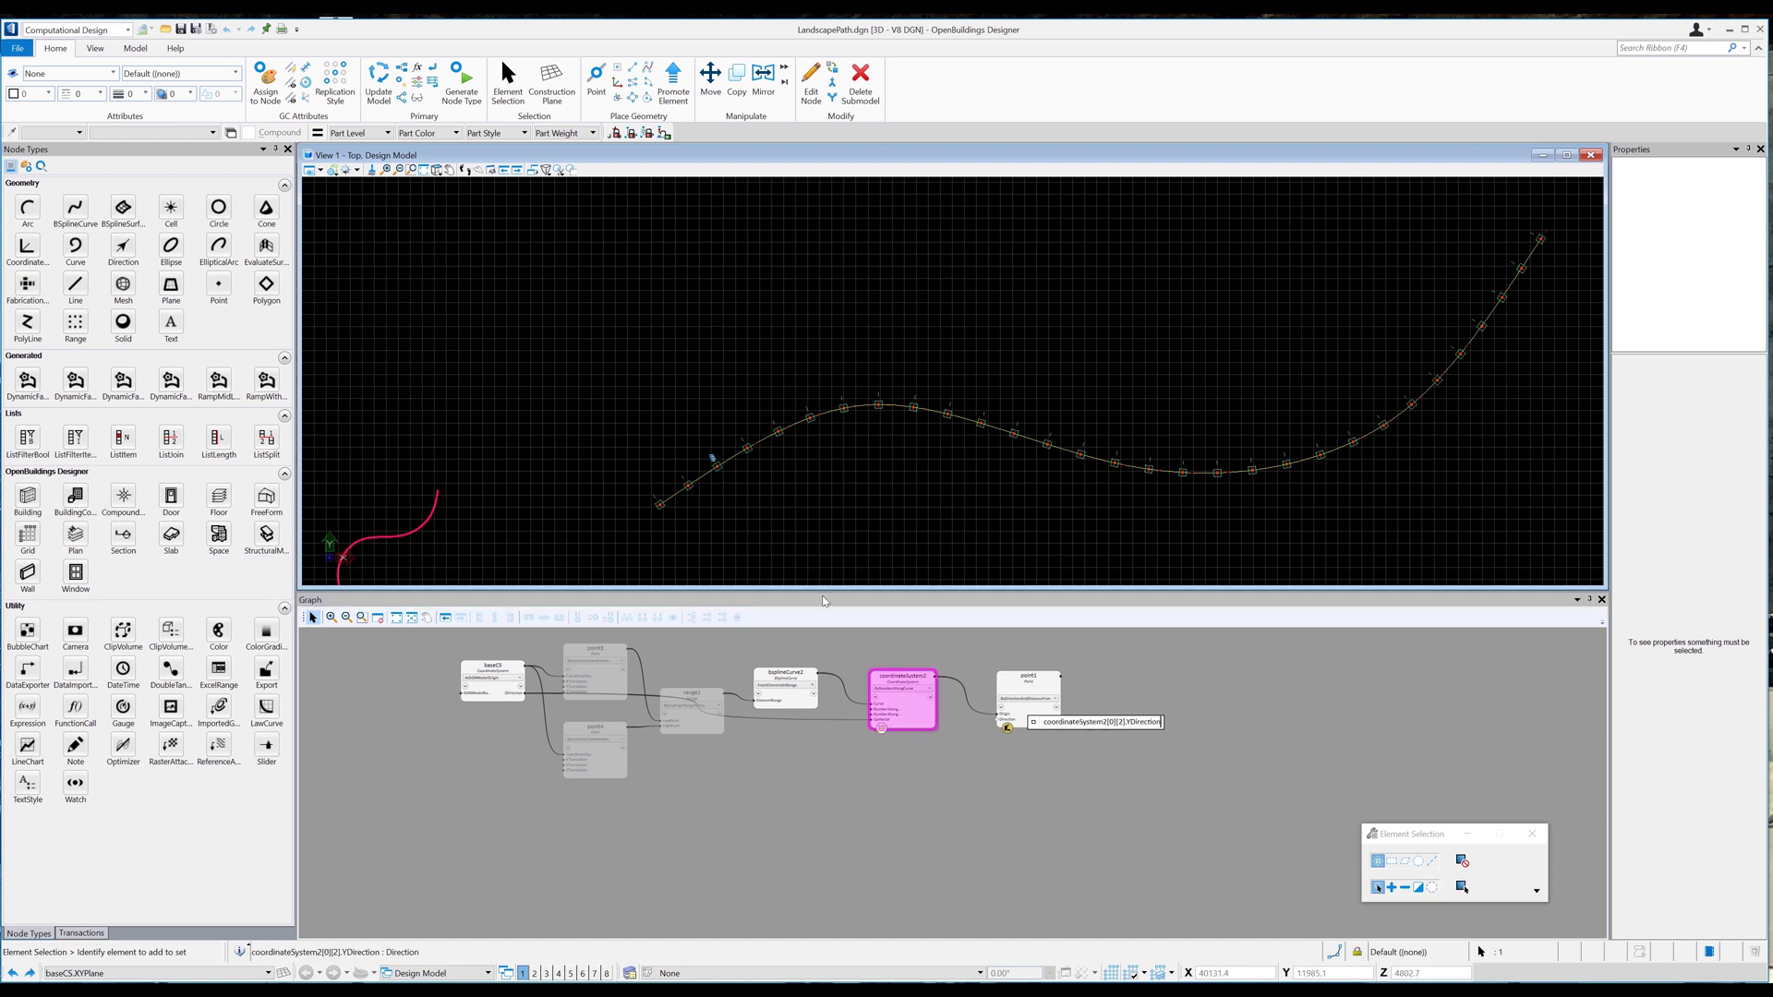
click(1116, 722)
key(Delete)
key(Delete)
key(BackSpace)
key(Return)
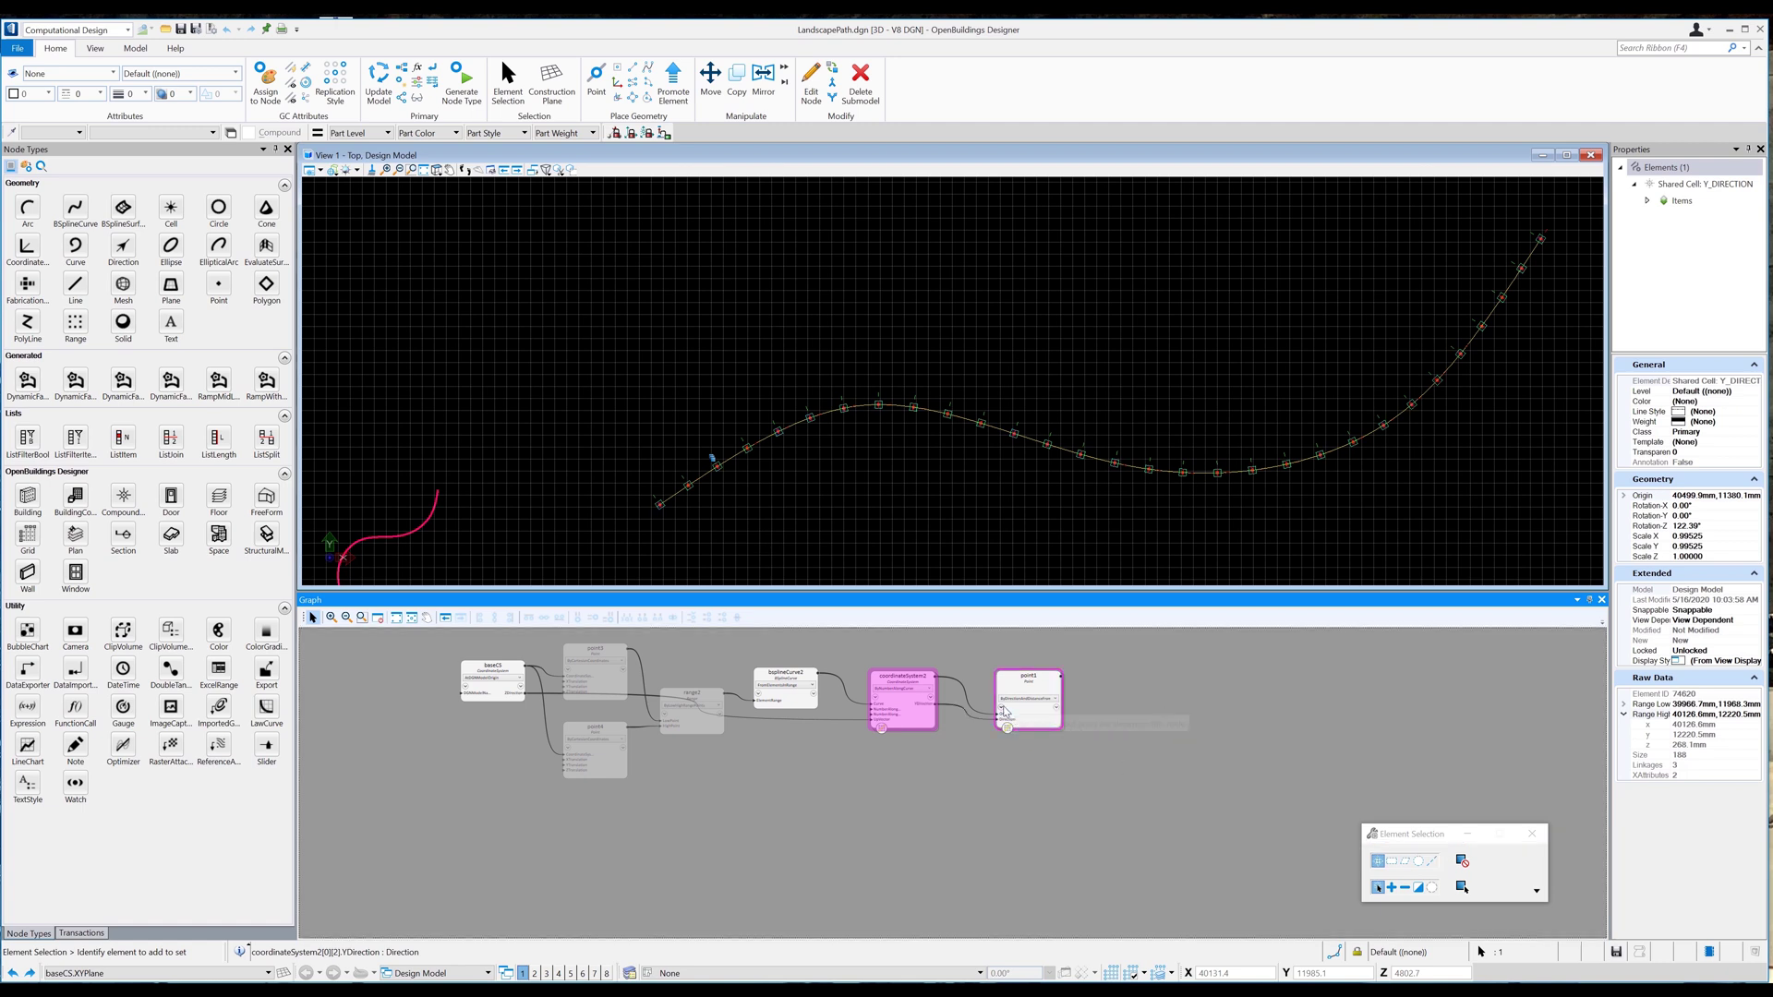
Set the new point's distance input to PathWidth=2000, defining a PathWidth variable in the graph.
click(1008, 725)
click(1128, 780)
click(1210, 718)
click(1012, 719)
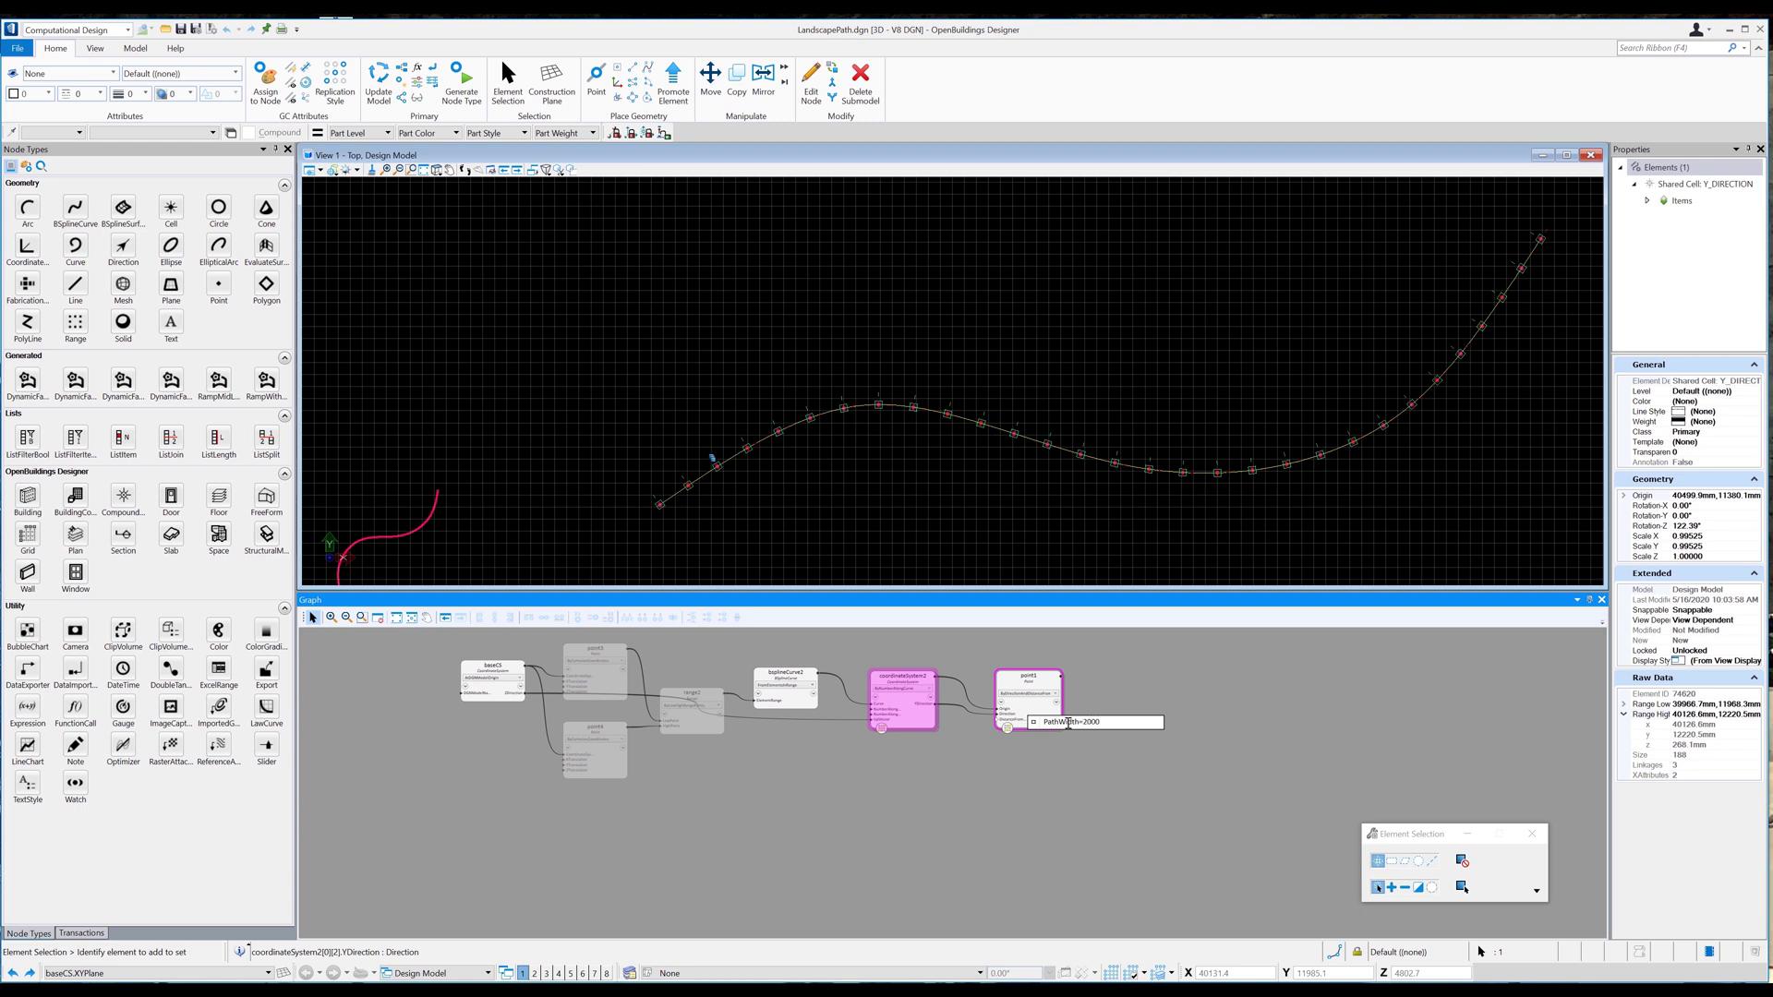
key(Return)
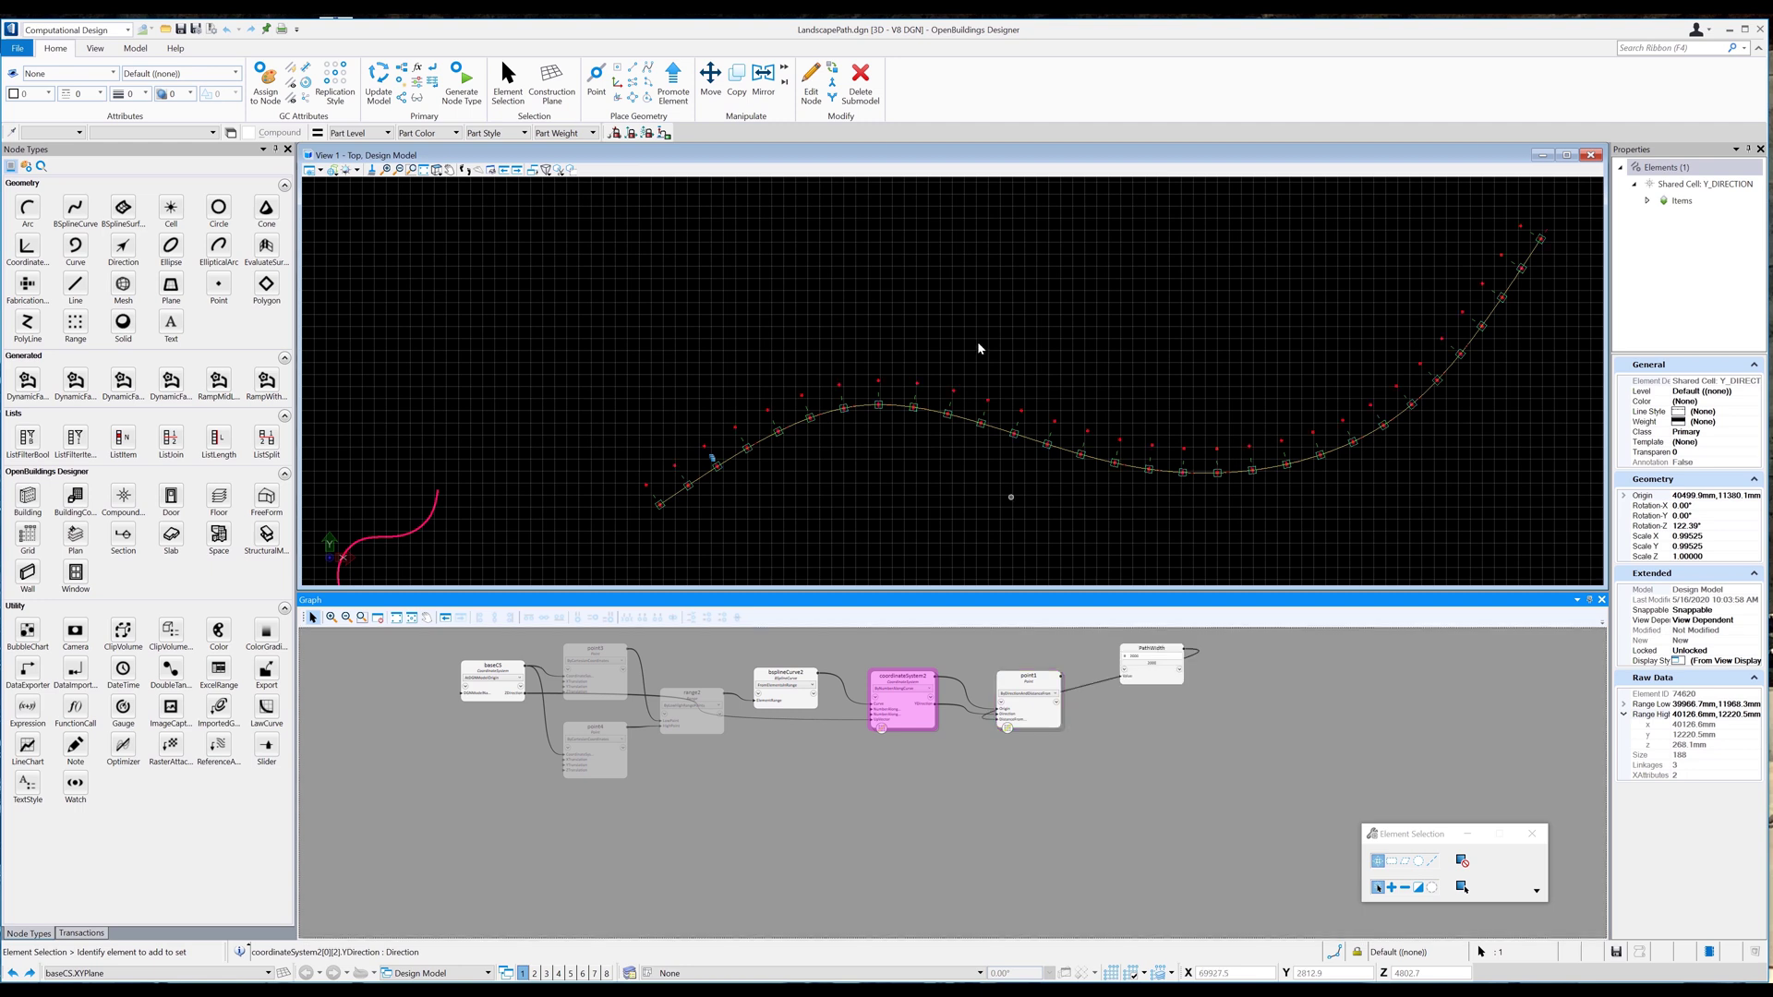
Change the distance input of the point1 node to PathWidth/2.
mouse_move(1015, 721)
click(1103, 726)
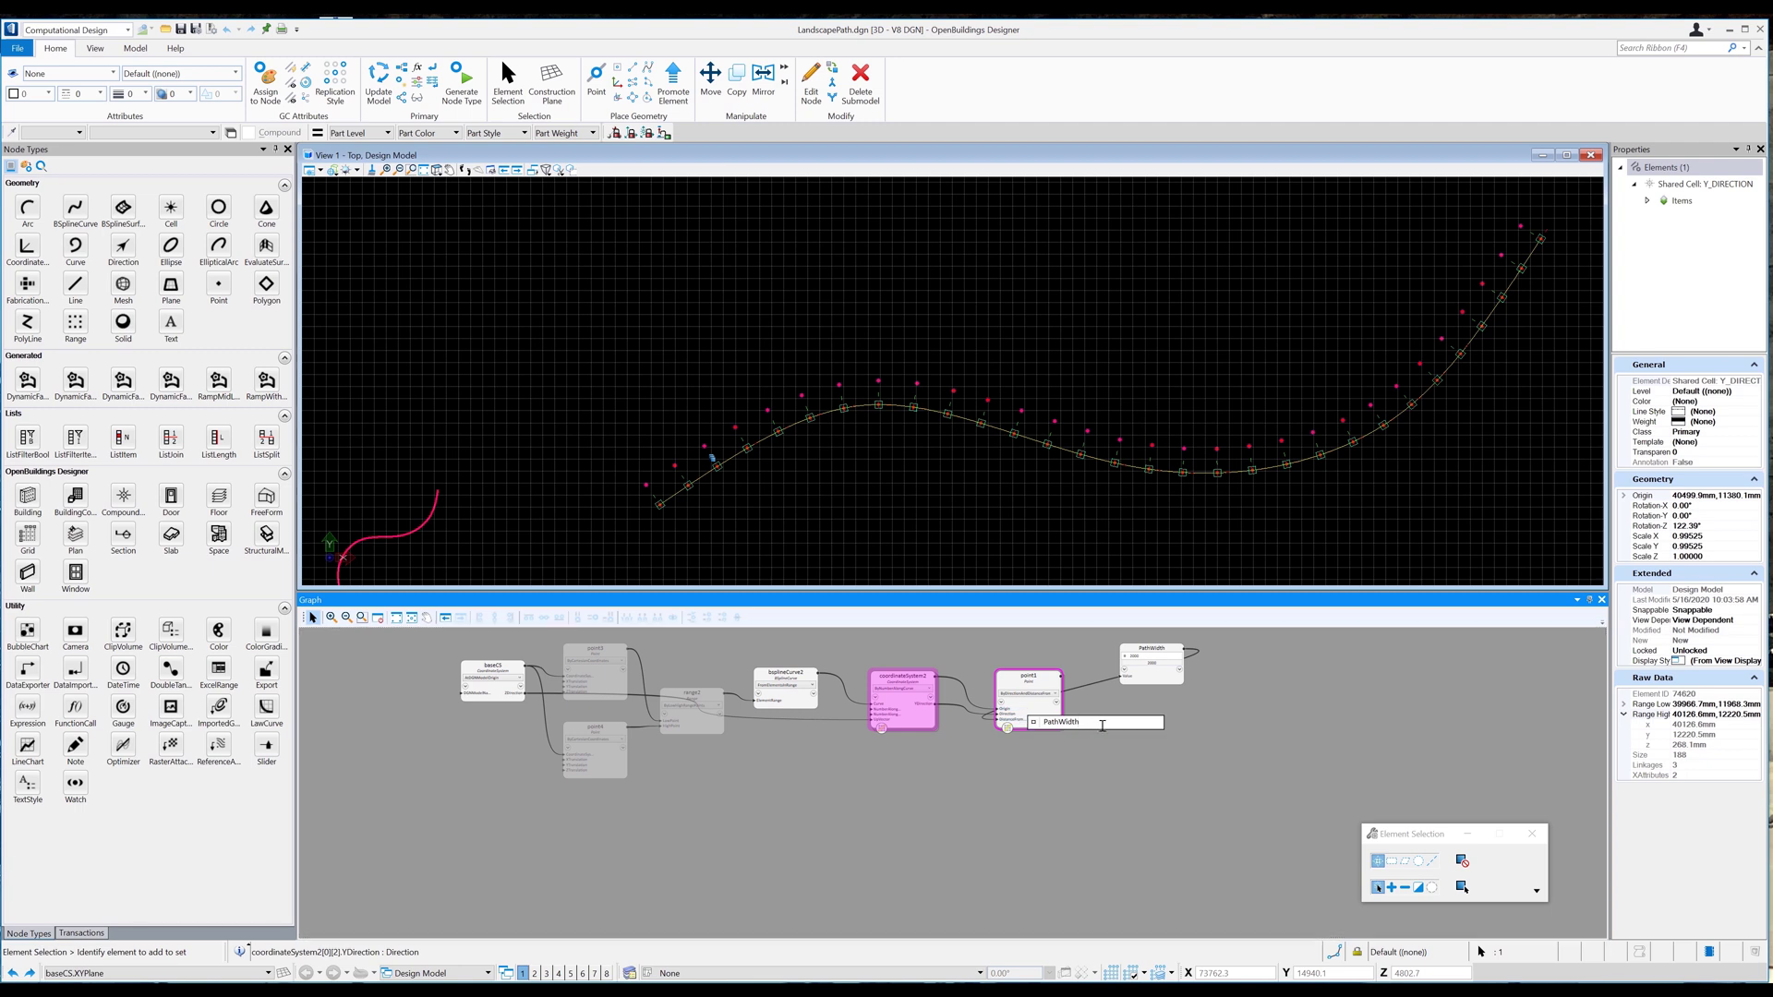
text(/2)
key(Return)
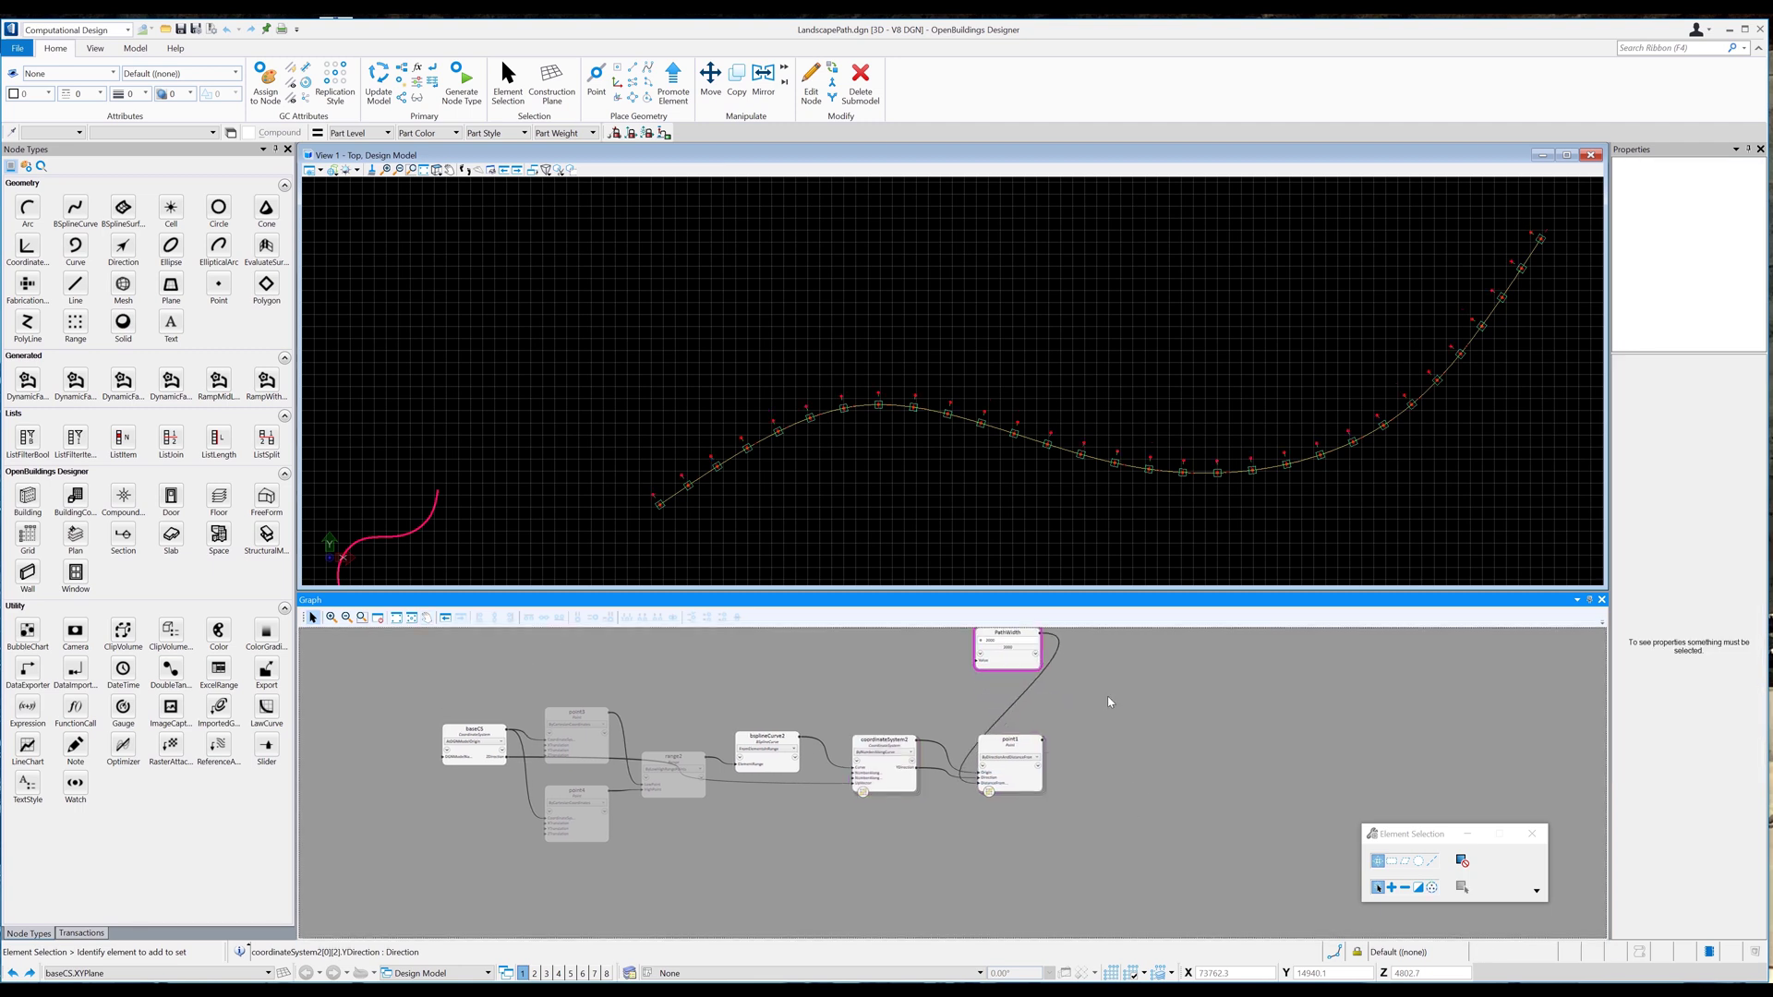
Add a BSplineCurve node beside point1 with the ByPoints technique and connect point1 to its Points input.
scroll(1003, 822, up, 2)
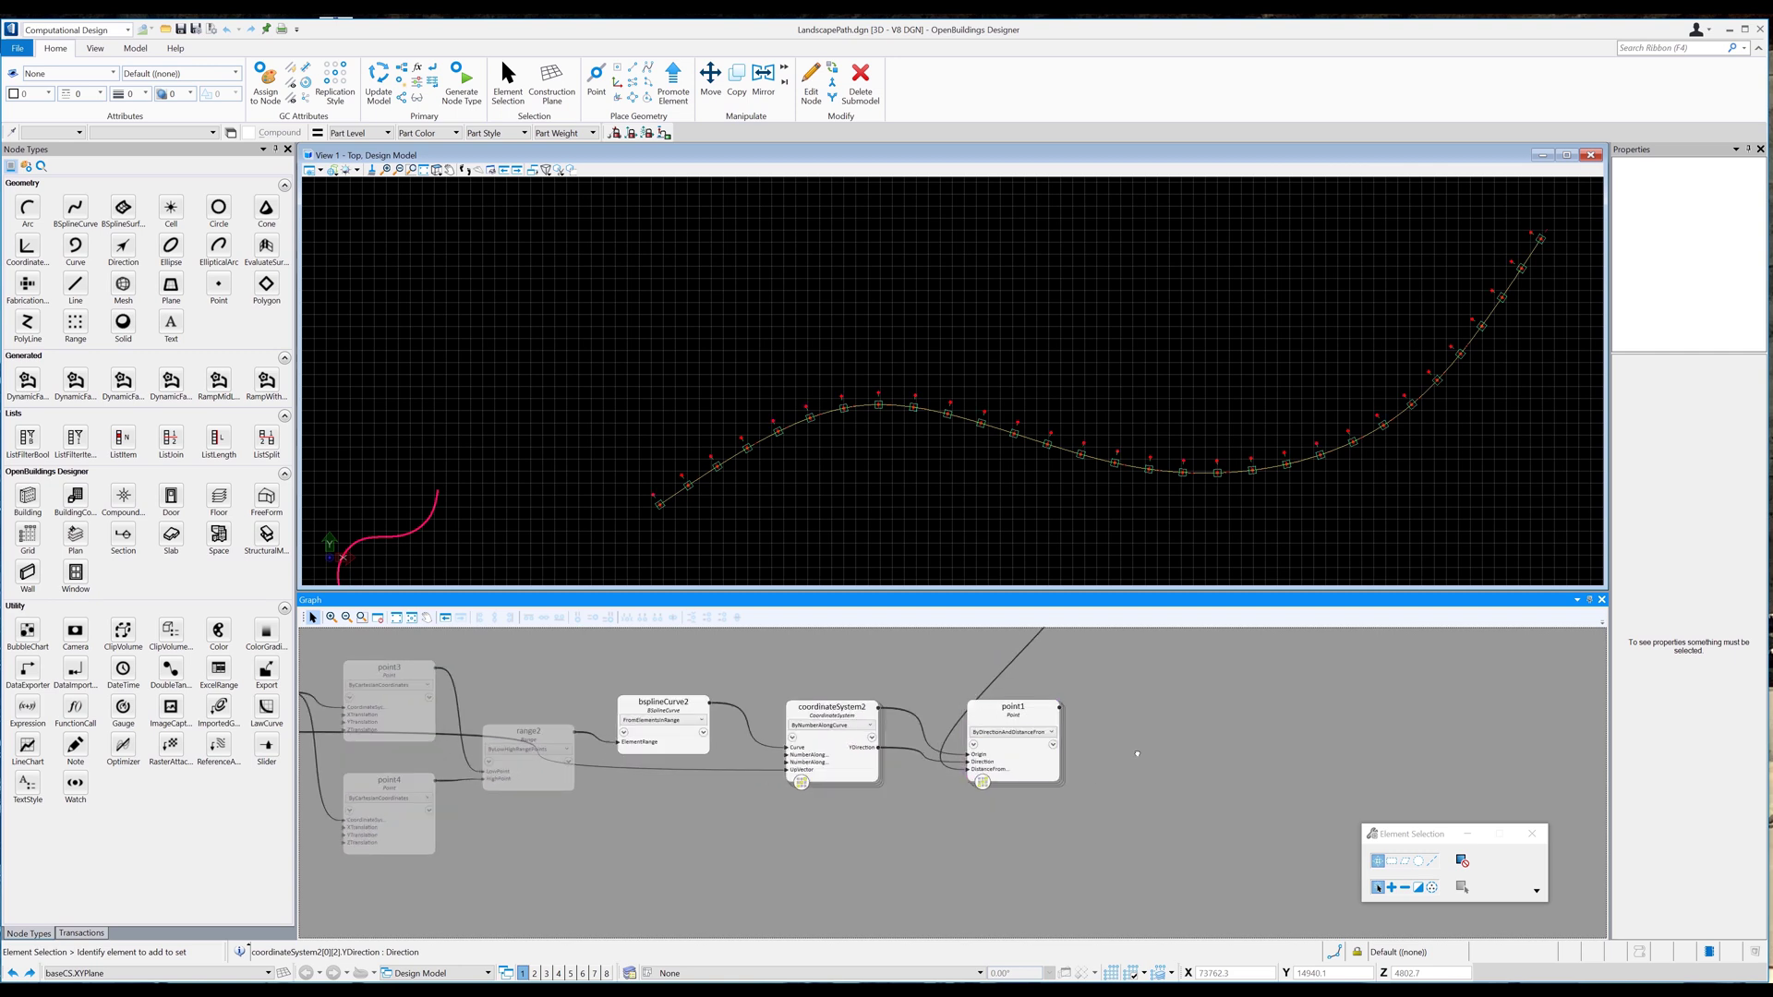
middle_drag(1147, 758, 1082, 759)
click(86, 212)
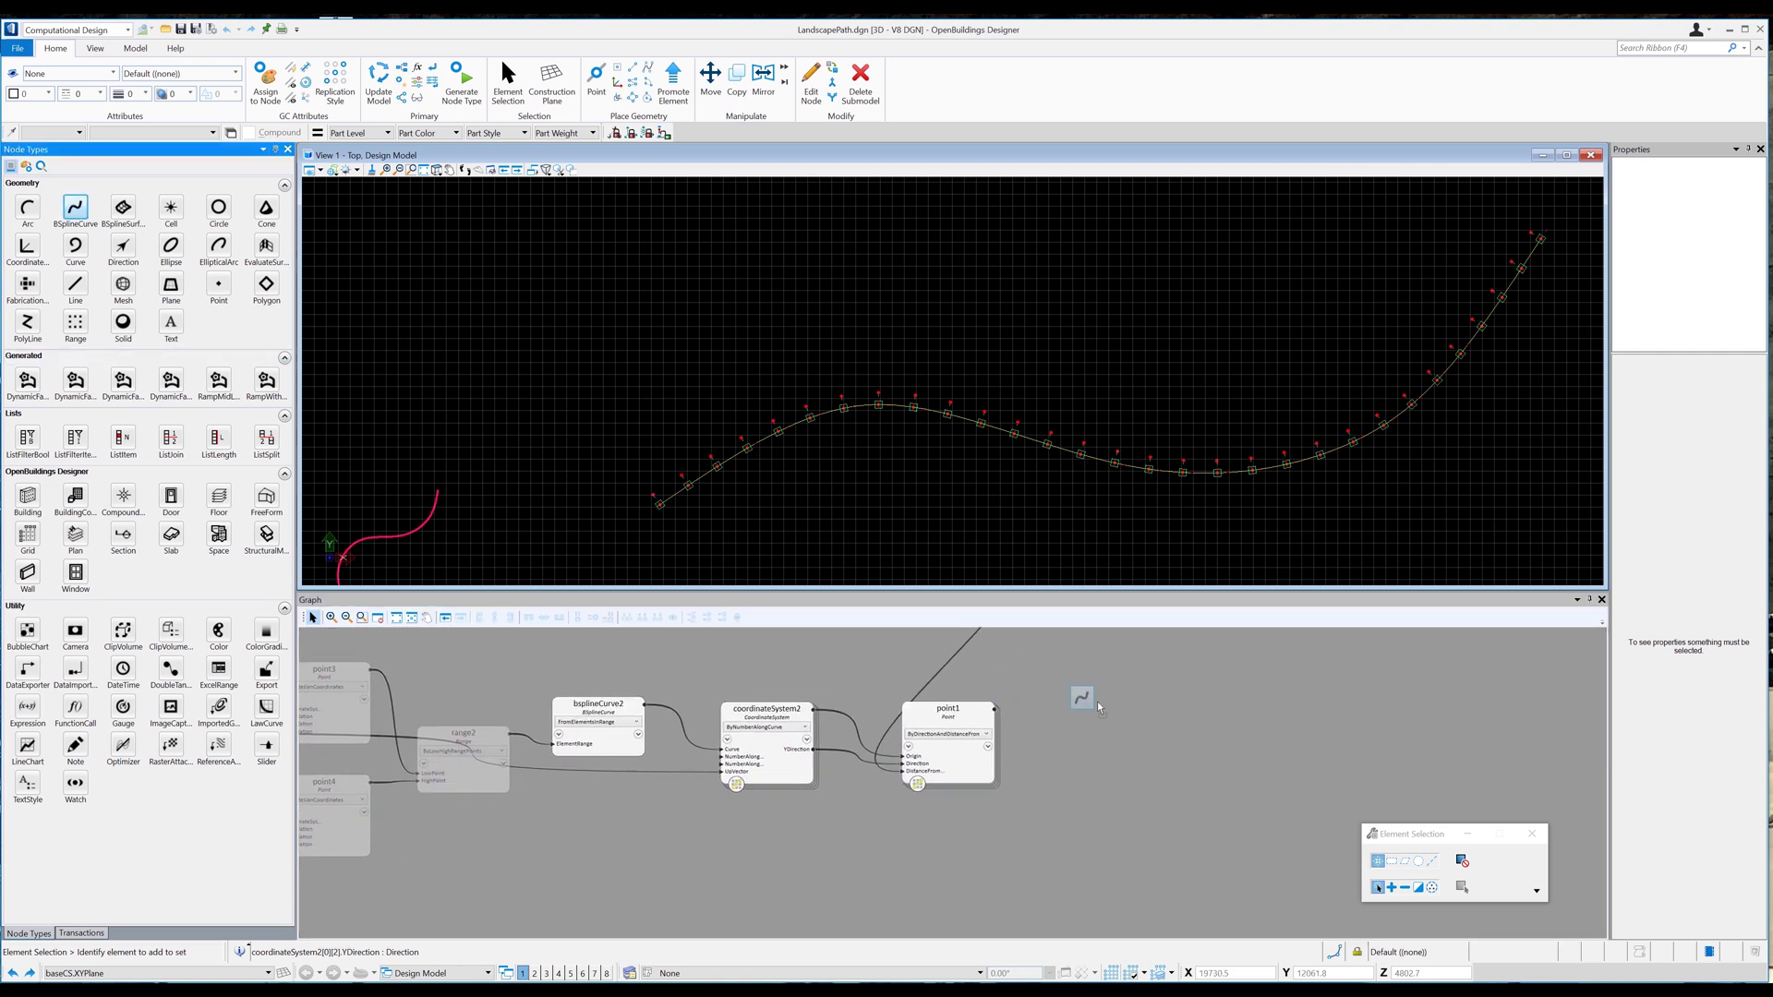
click(1120, 723)
click(1121, 723)
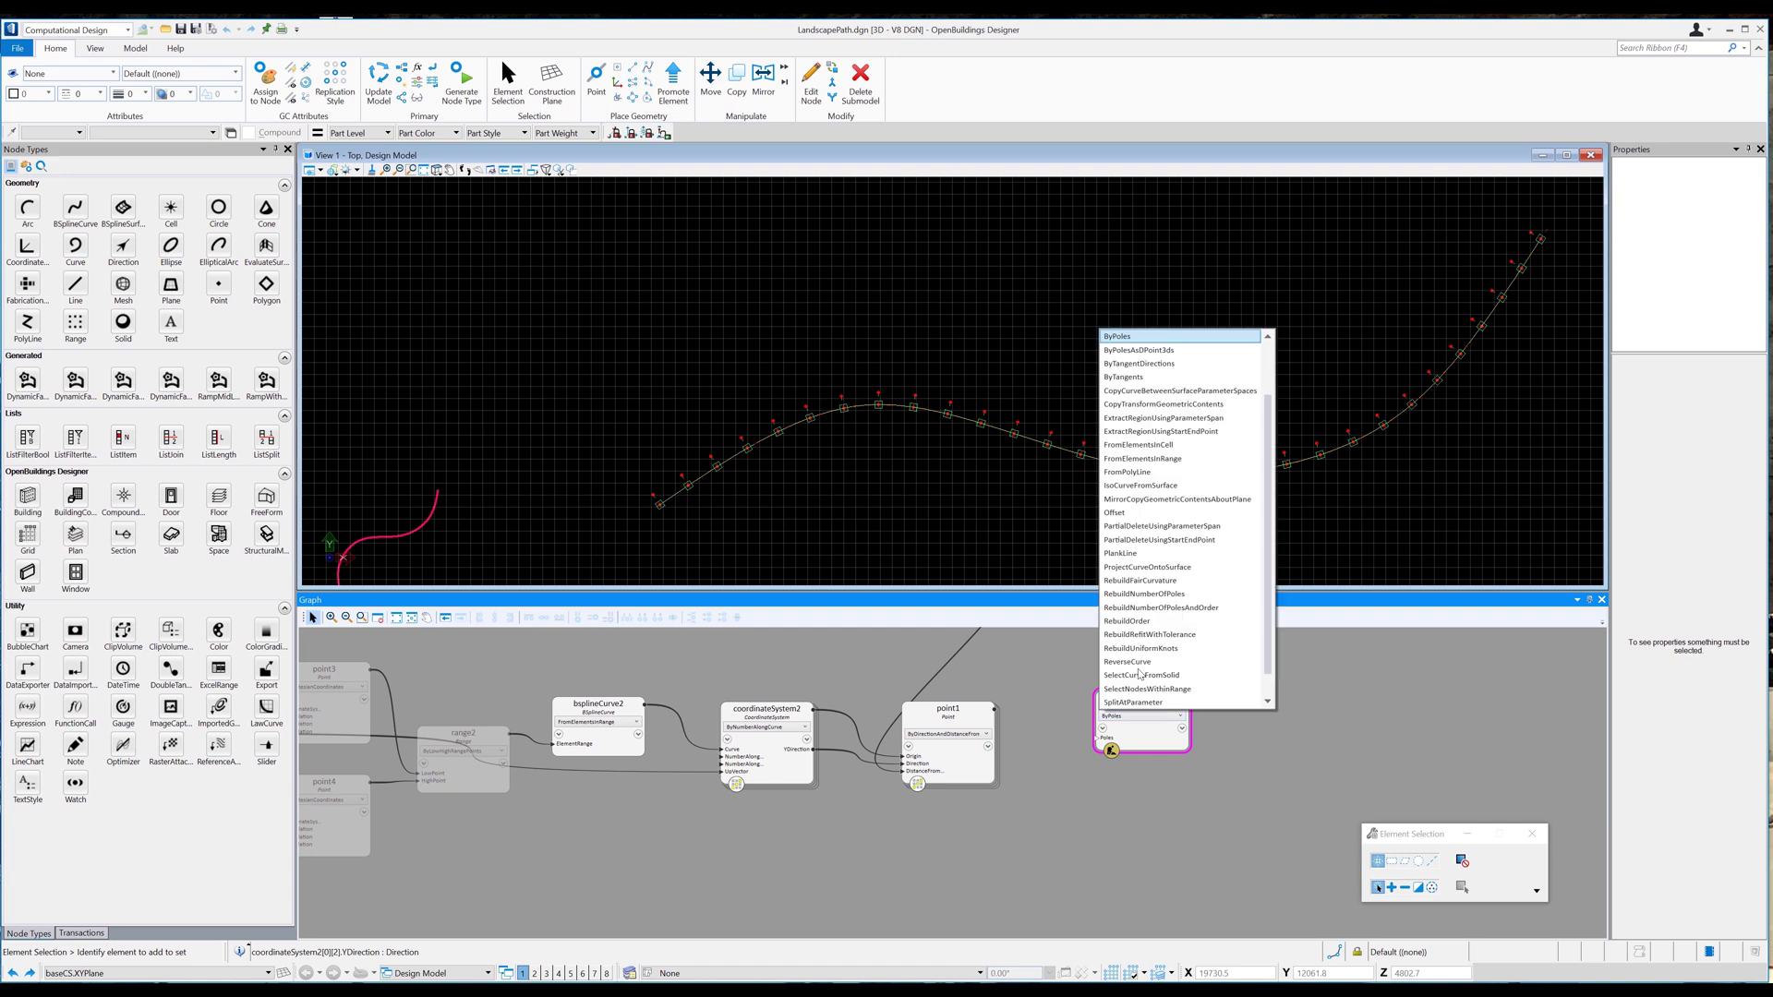
click(1134, 677)
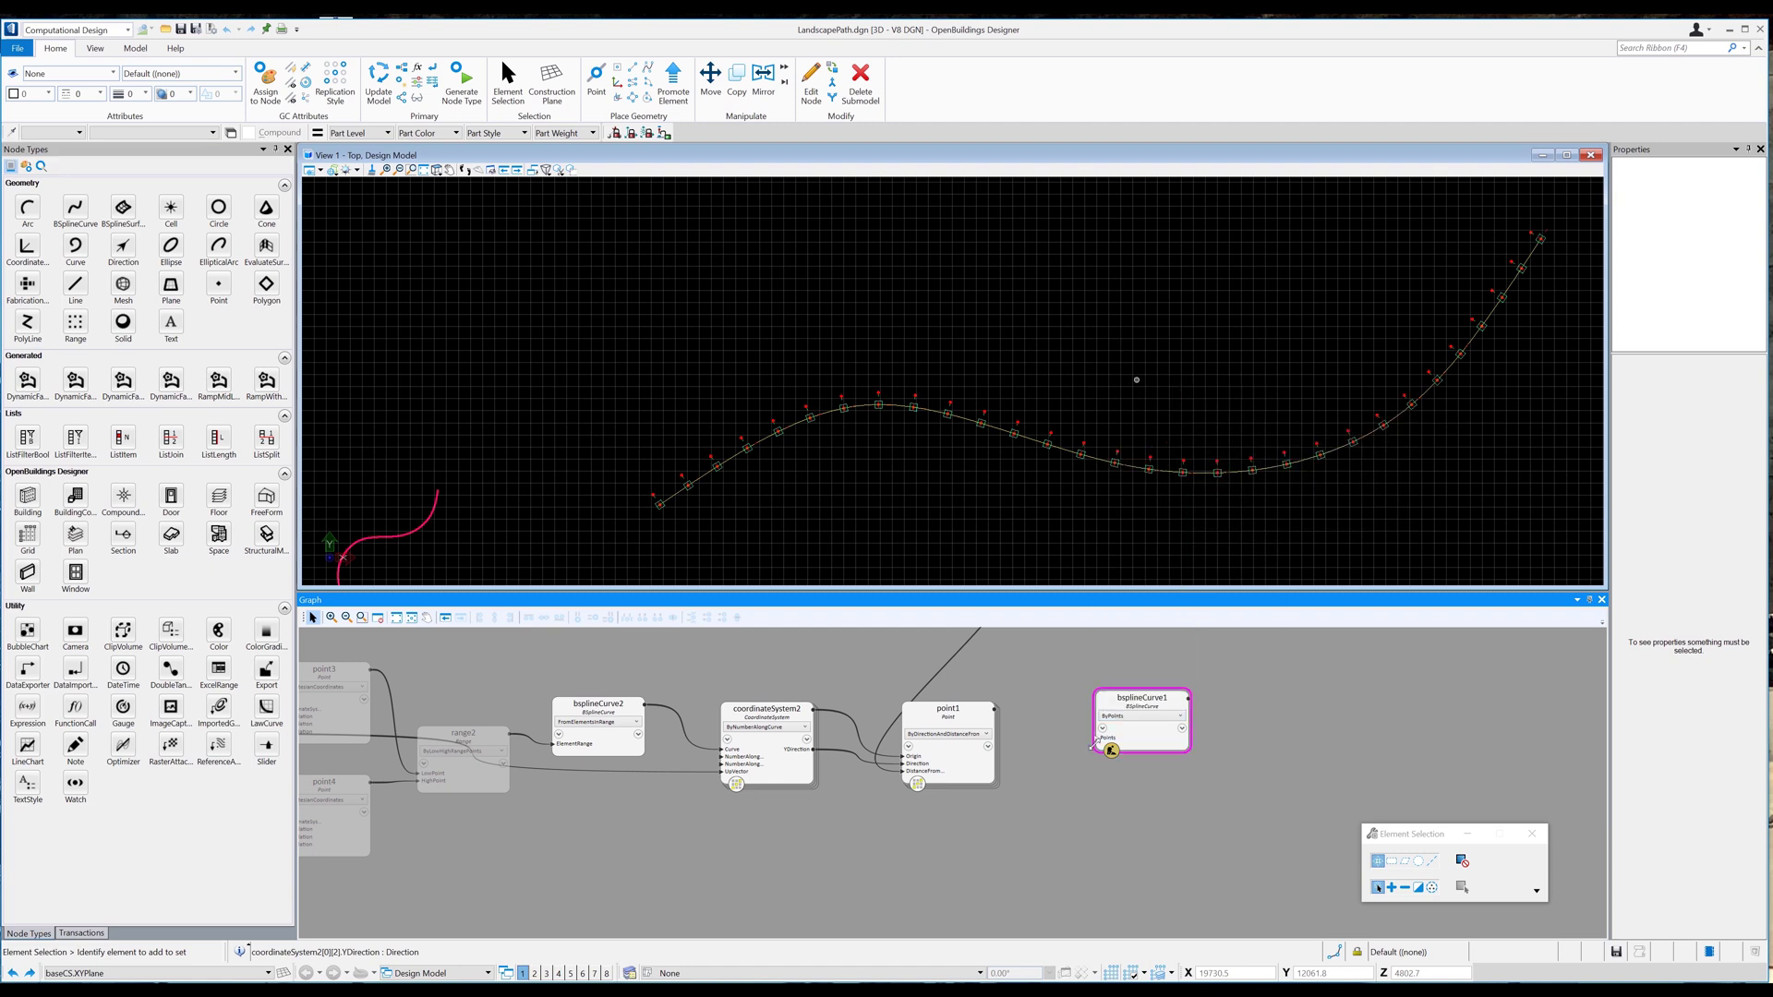
drag(994, 710, 1095, 739)
Rotate the model view to isometric and frame the path curves in it.
shift+middle_drag(815, 451, 1017, 308)
scroll(845, 423, up, 6)
click(437, 170)
click(470, 218)
click(437, 170)
click(481, 246)
scroll(804, 360, down, 5)
shift+middle_drag(803, 360, 882, 362)
Reposition the point1 node slightly and rename the new curve node LeftBSpline.
drag(951, 709, 963, 687)
double_click(1148, 700)
text(L)
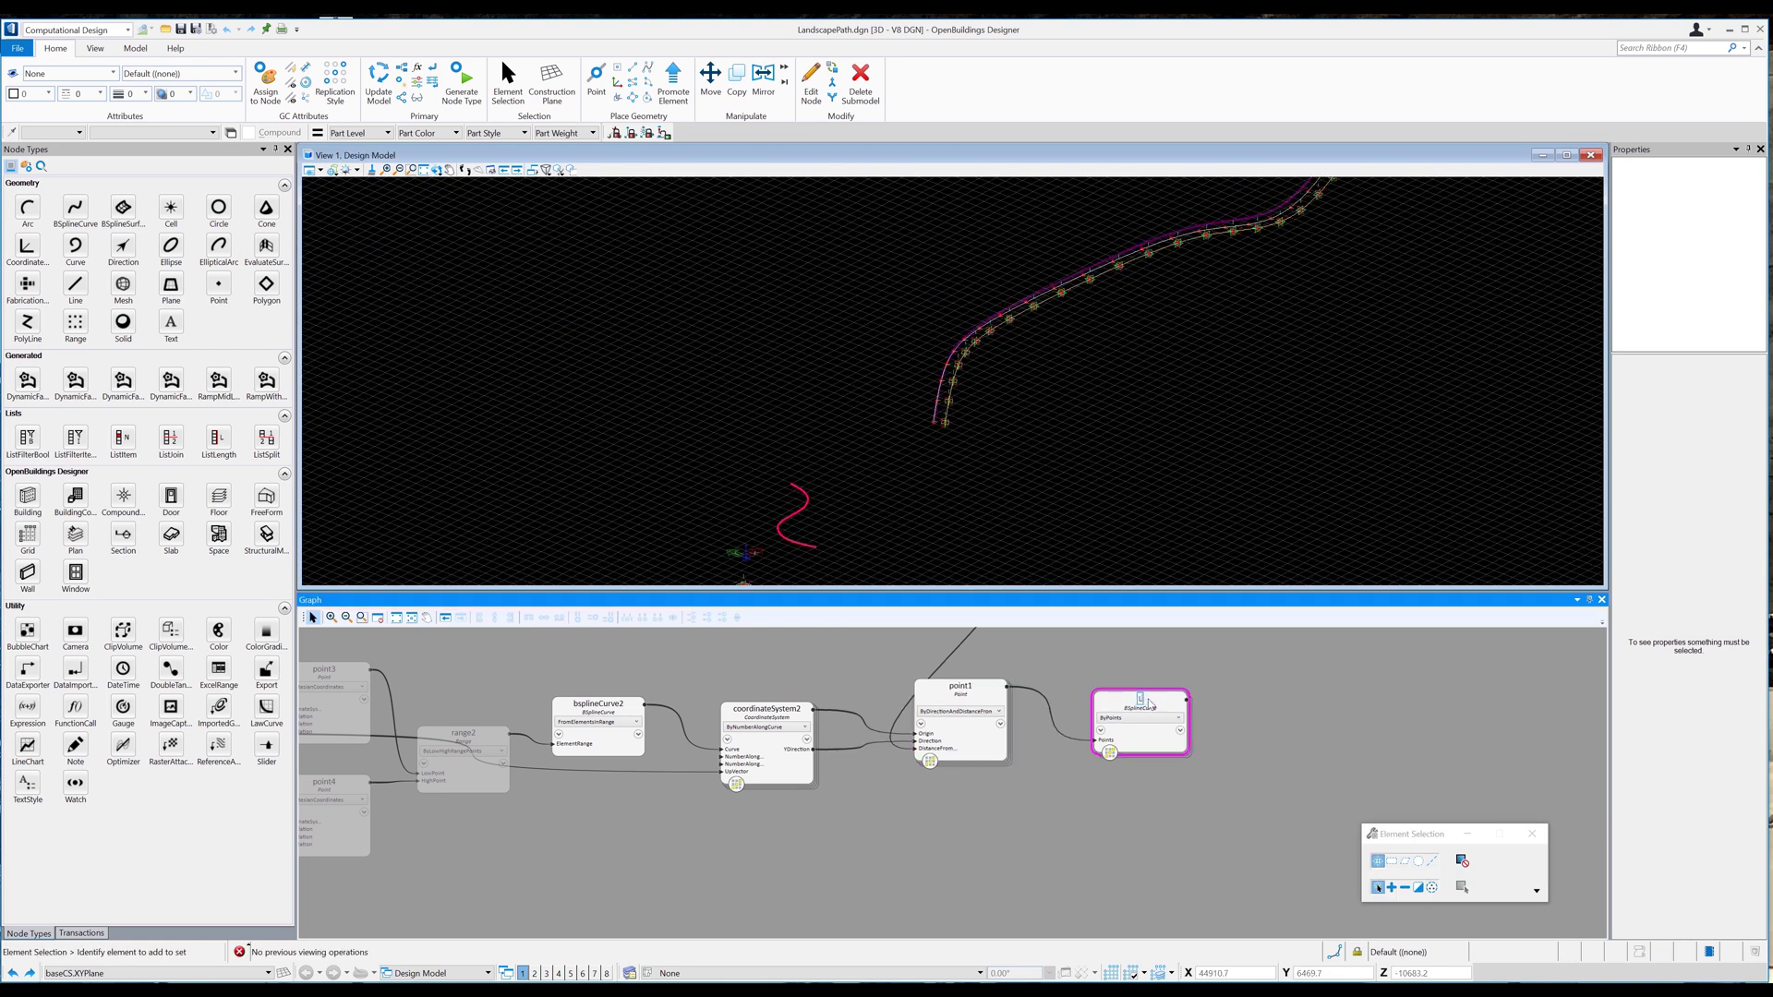
text(eftBSpline)
click(1194, 787)
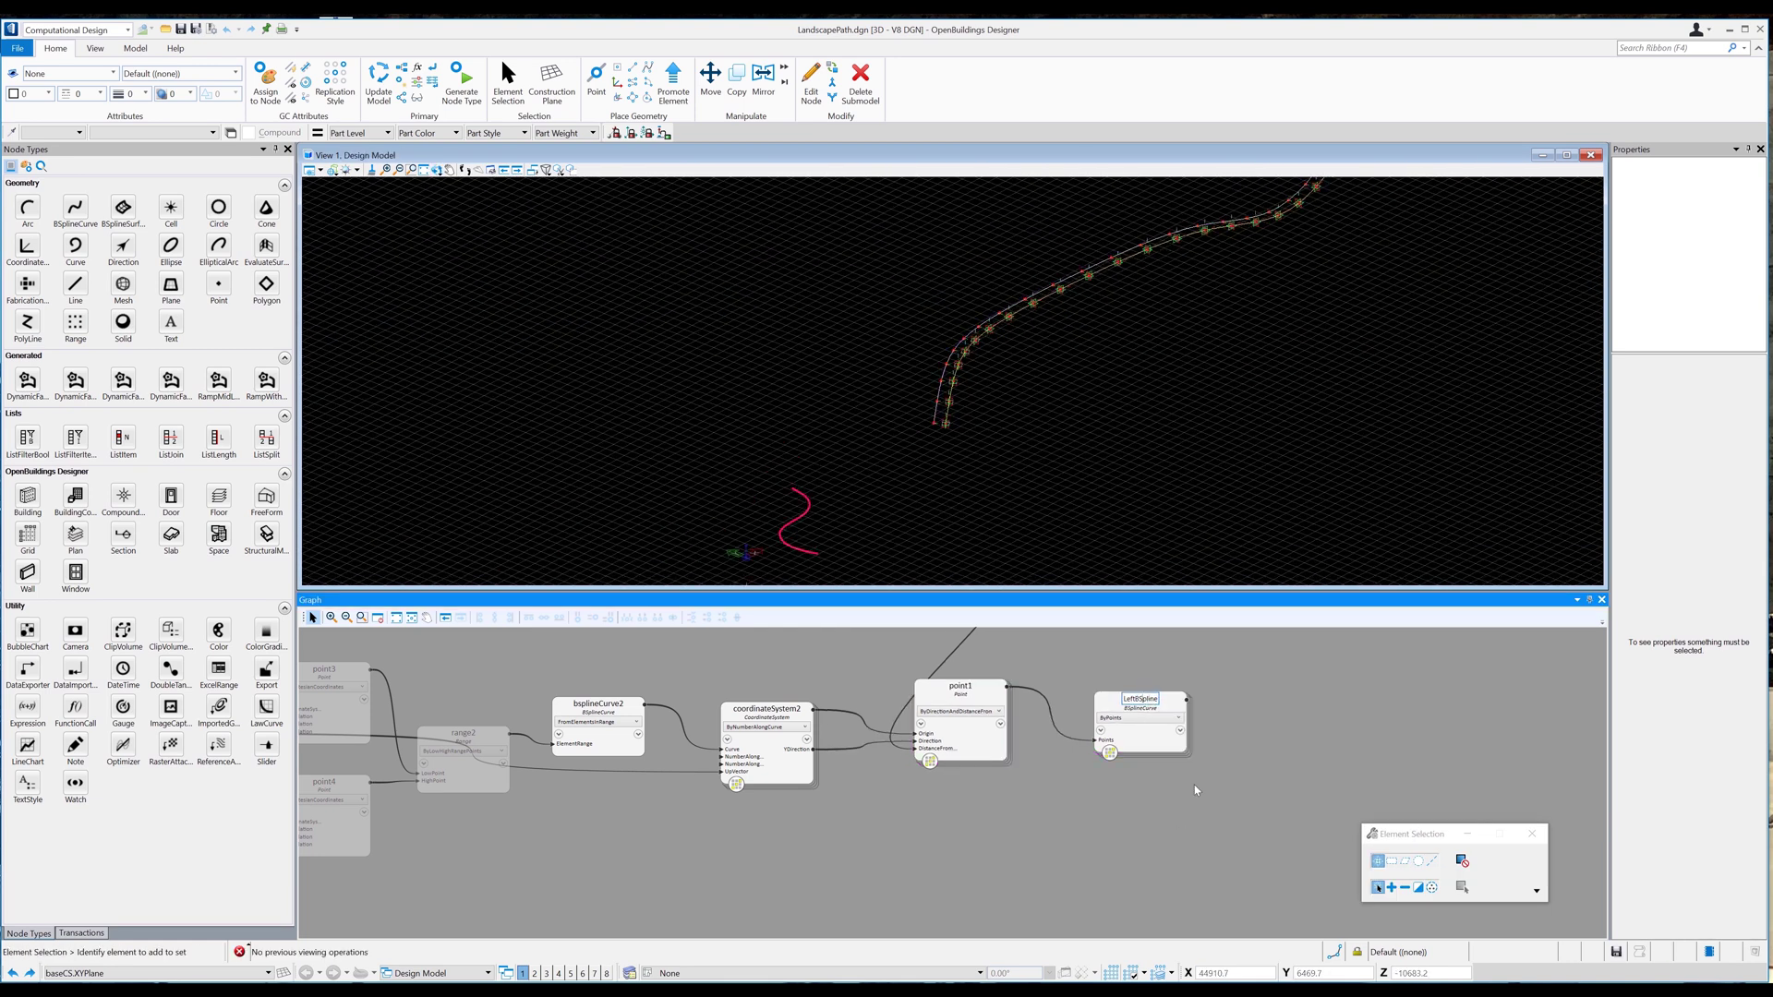
Duplicate the point1 and LeftBSpline nodes together and place the copies directly below the originals.
drag(1198, 806, 969, 725)
right_click(981, 739)
click(1027, 511)
click(955, 821)
right_click(954, 824)
click(1004, 829)
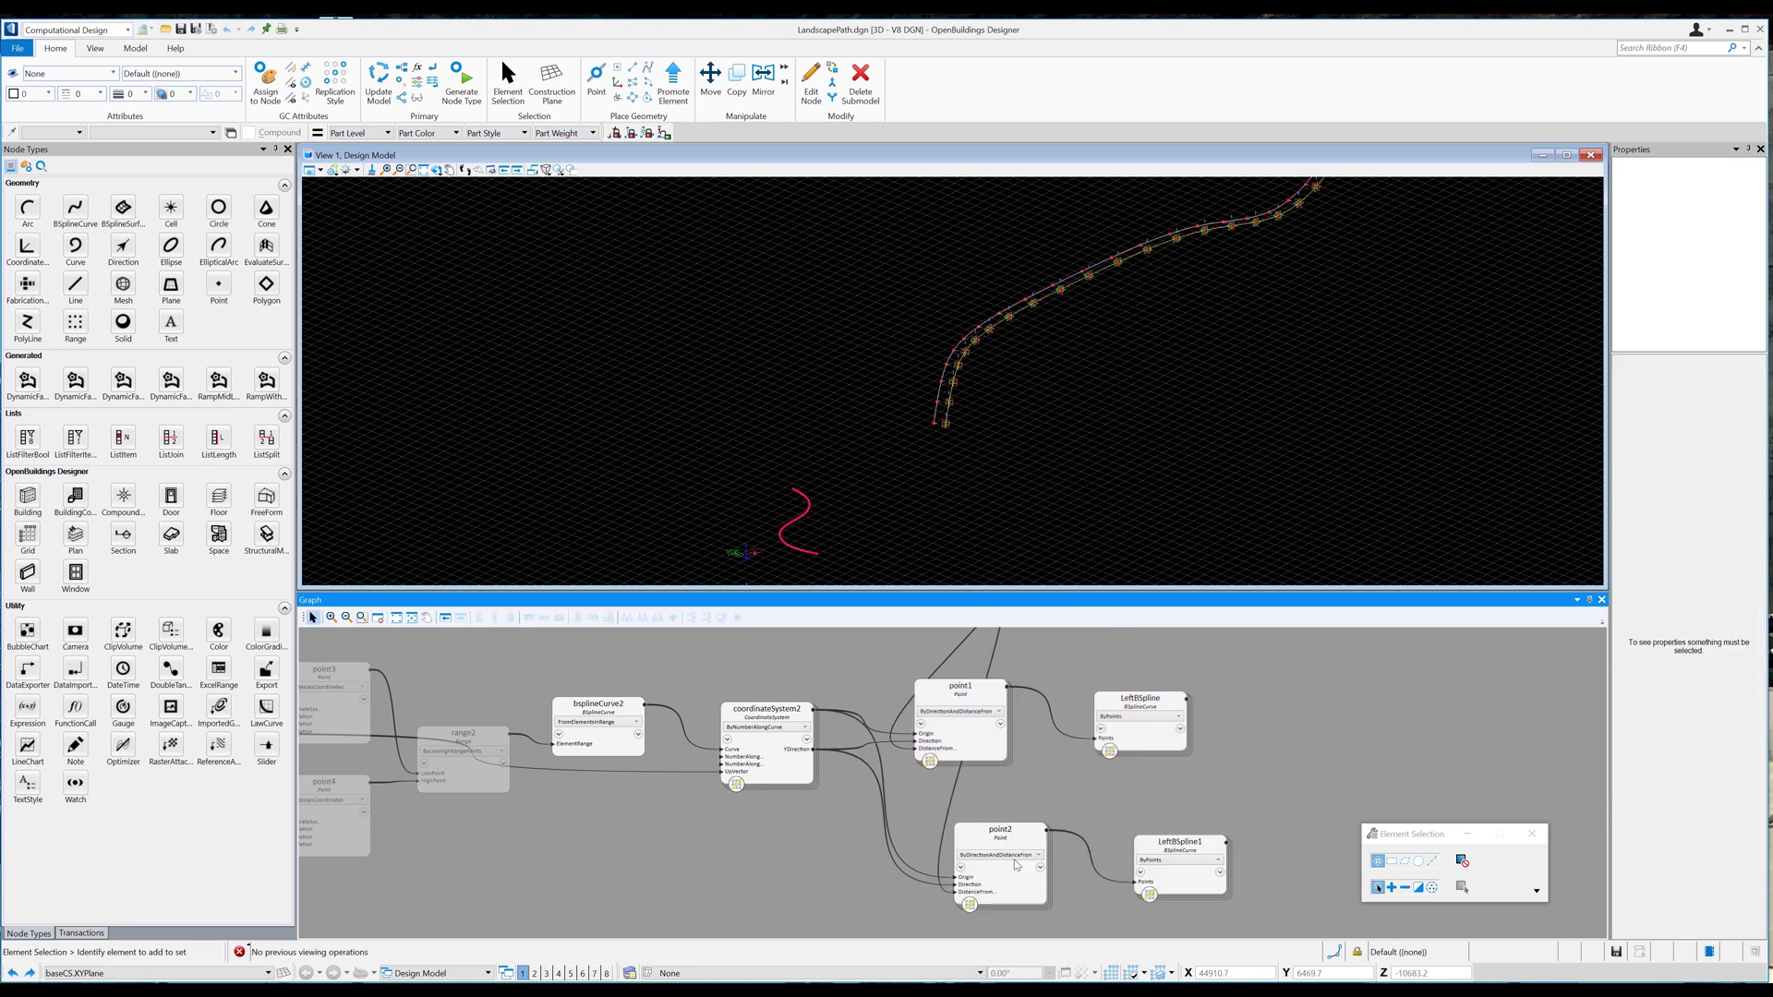
click(1038, 872)
Rename the copied curve node RightBSpline and offset point2 to the opposite side of the path's centre line.
click(1124, 810)
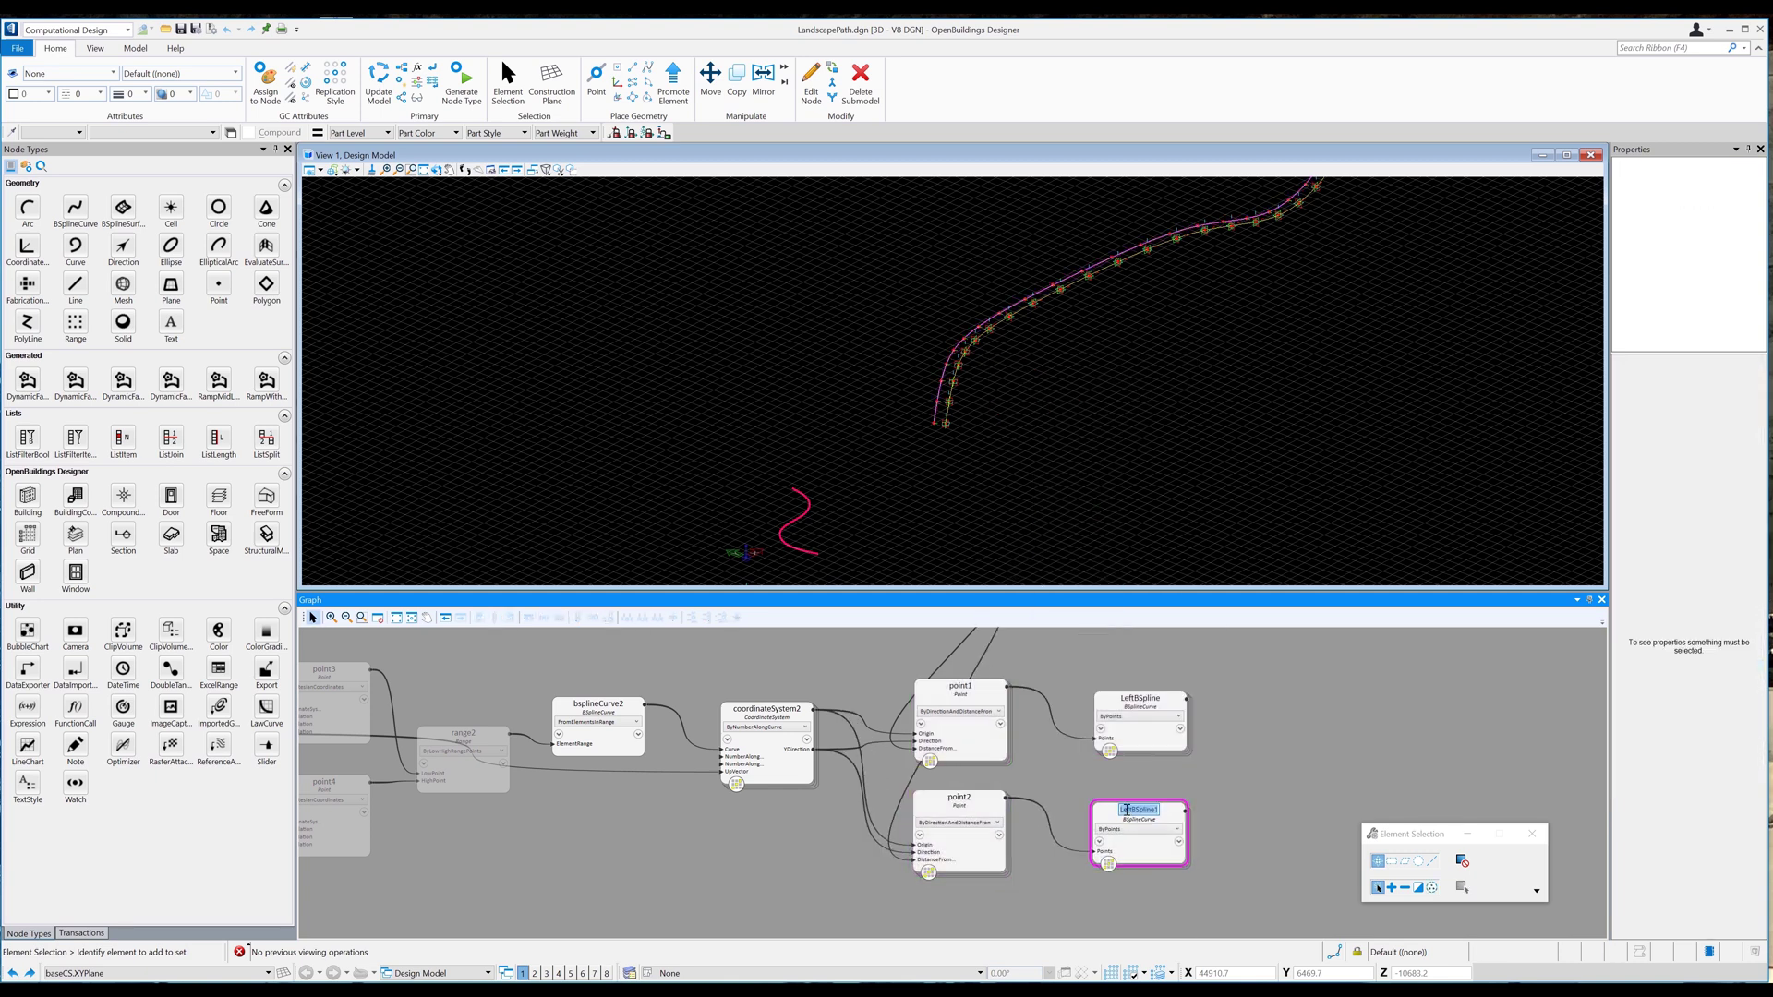
key(Left)
key(Right)
key(Right)
text(Right)
click(1156, 811)
key(BackSpace)
click(875, 860)
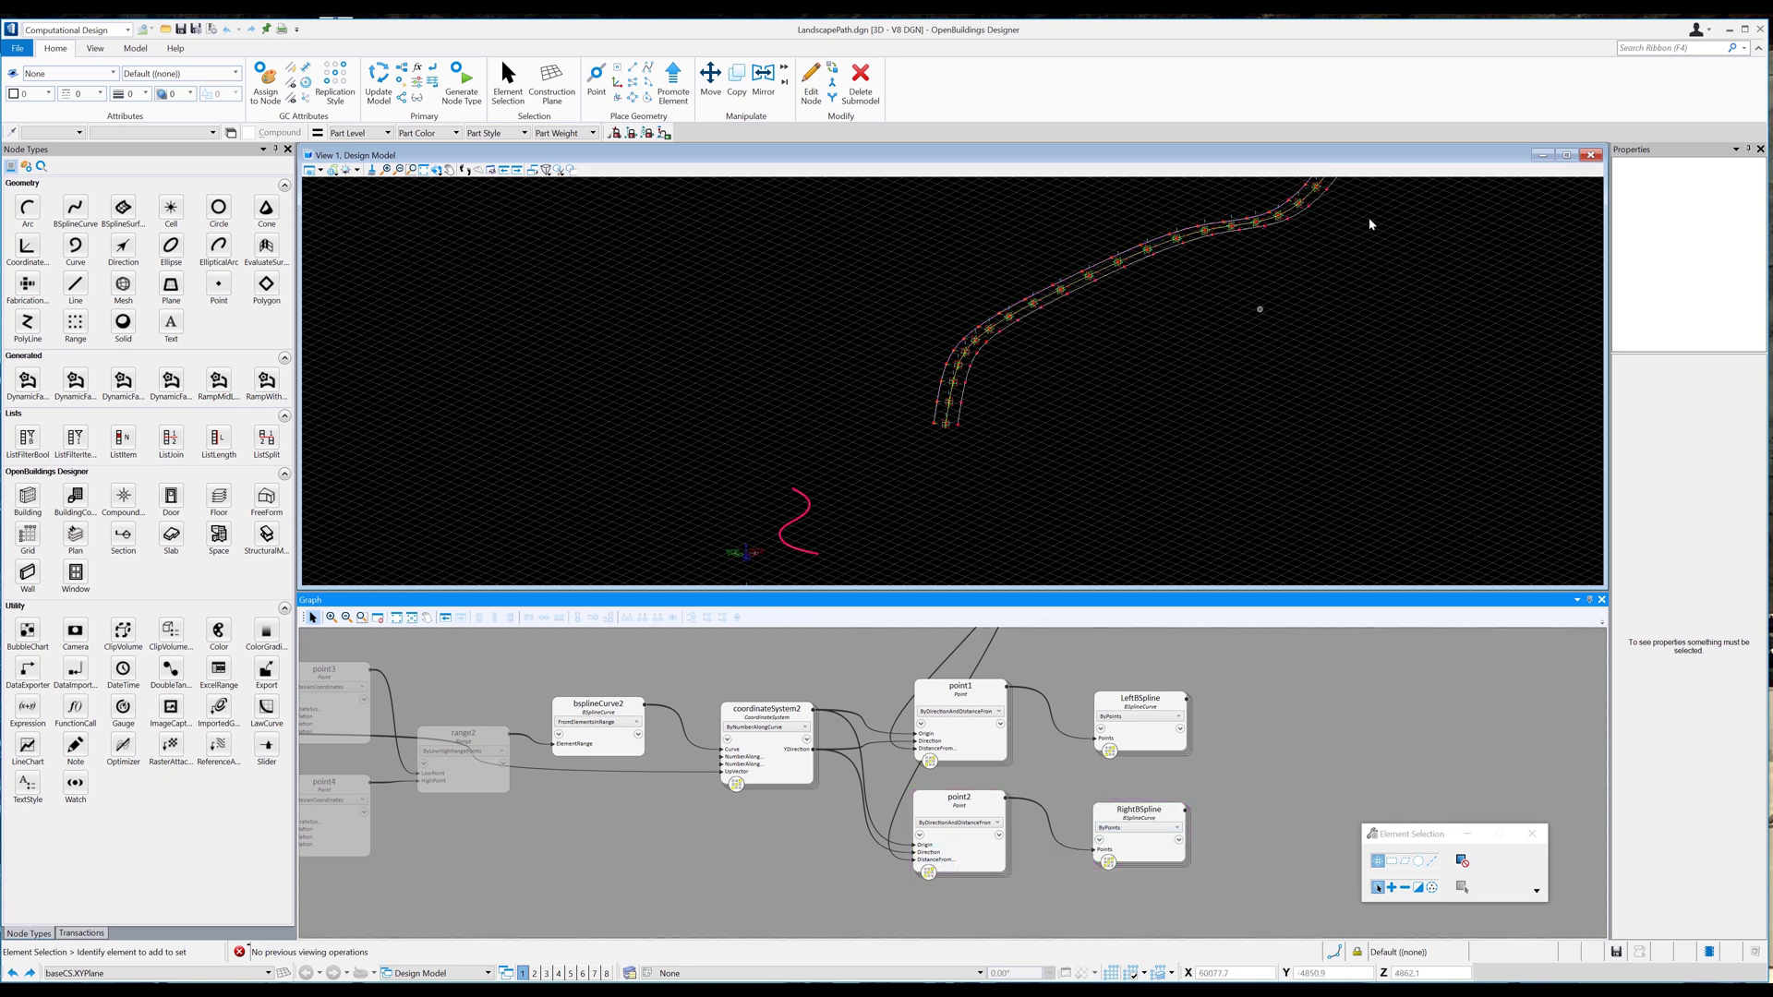
Hide the geometry of coordinateSystem2, point1 and point2 in the model view.
scroll(1176, 324, down, 2)
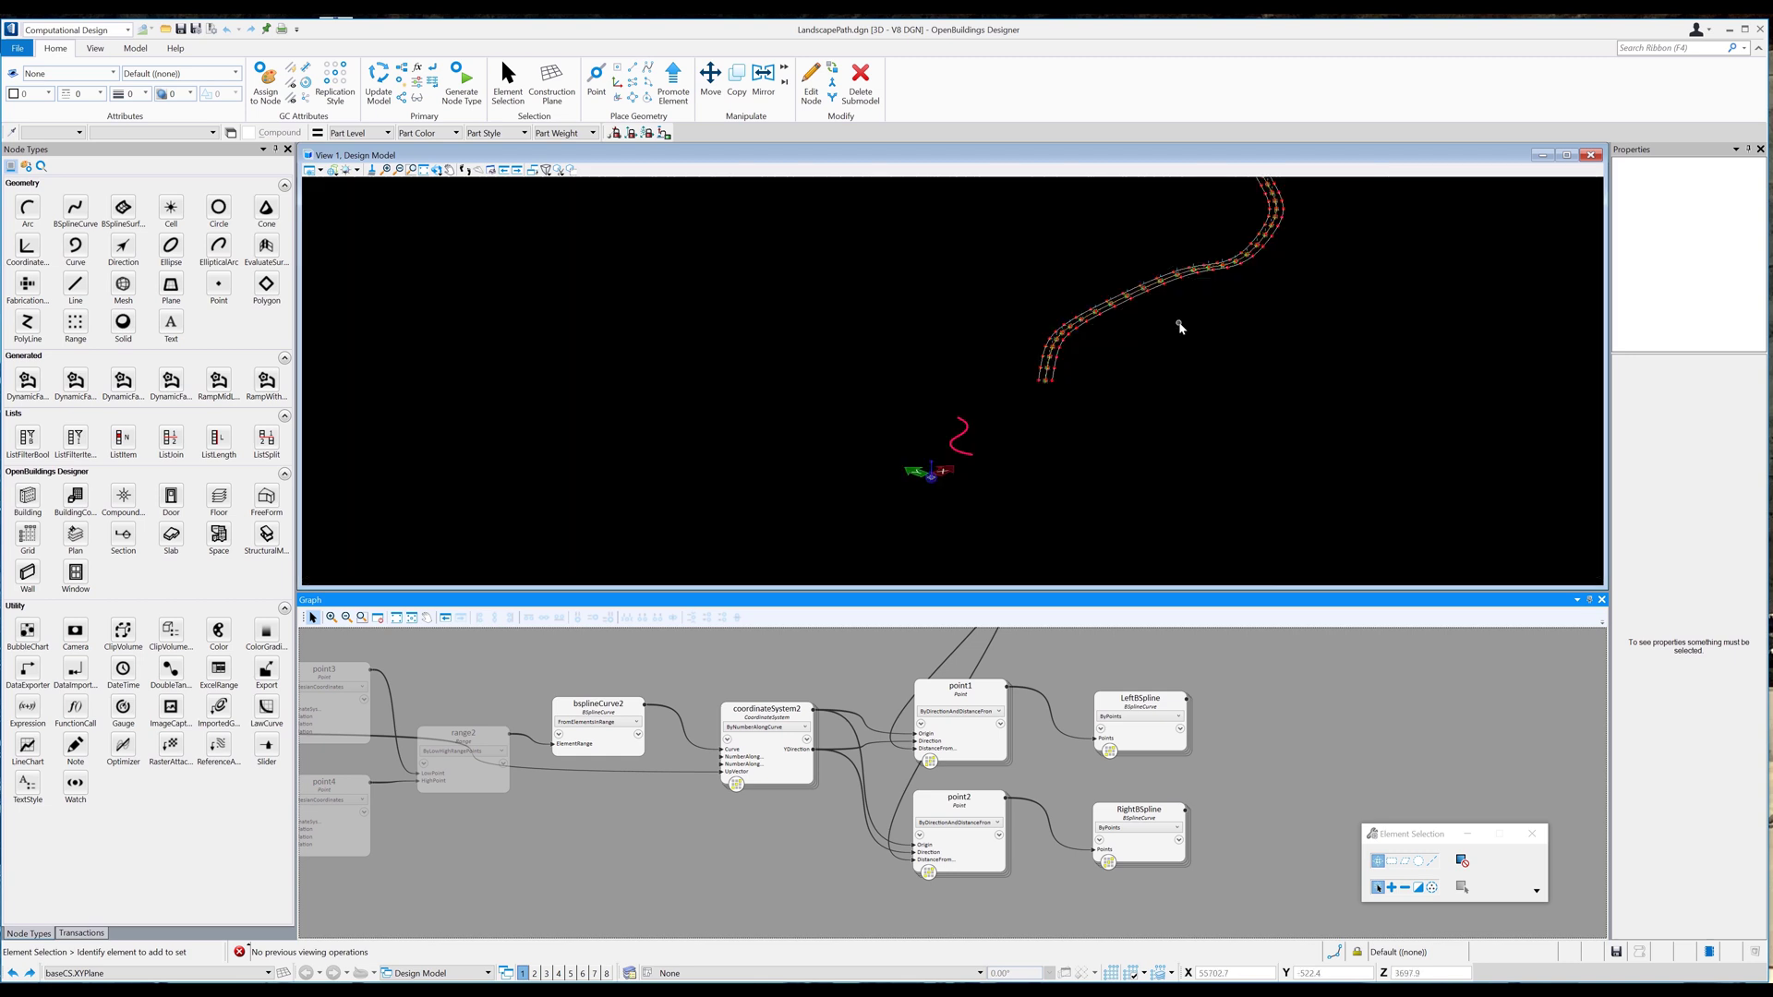
middle_drag(1244, 281, 1192, 327)
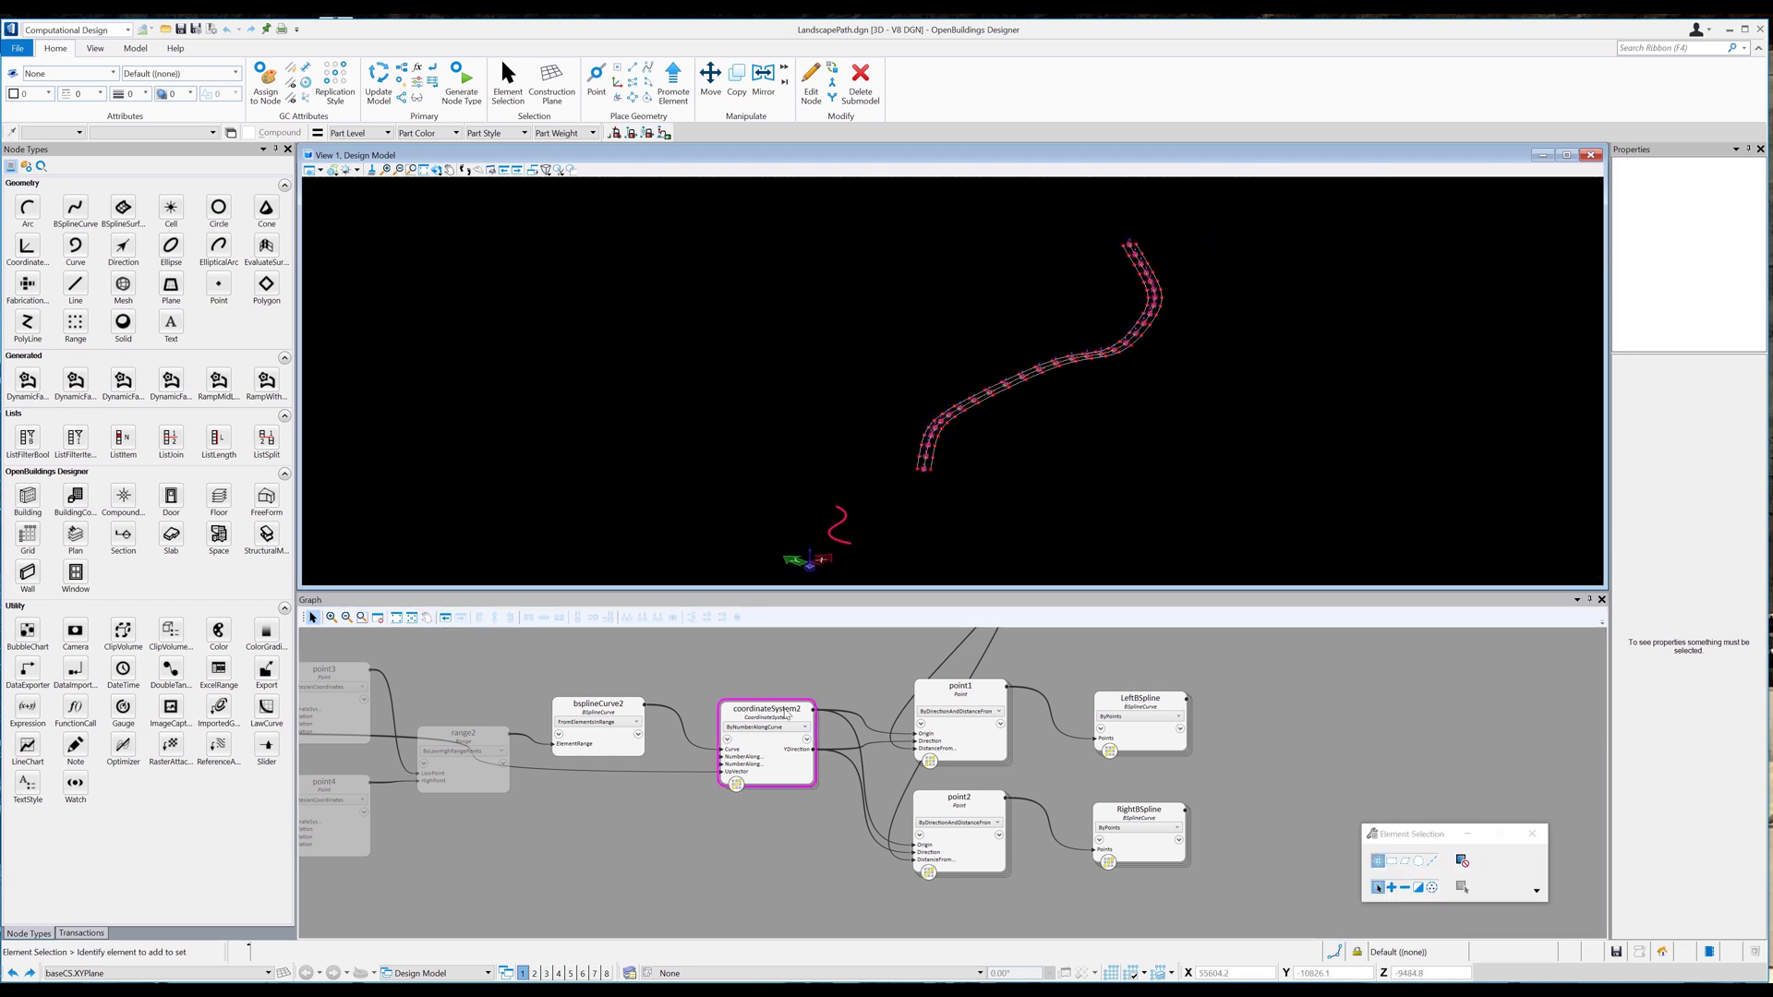
drag(729, 673, 1018, 947)
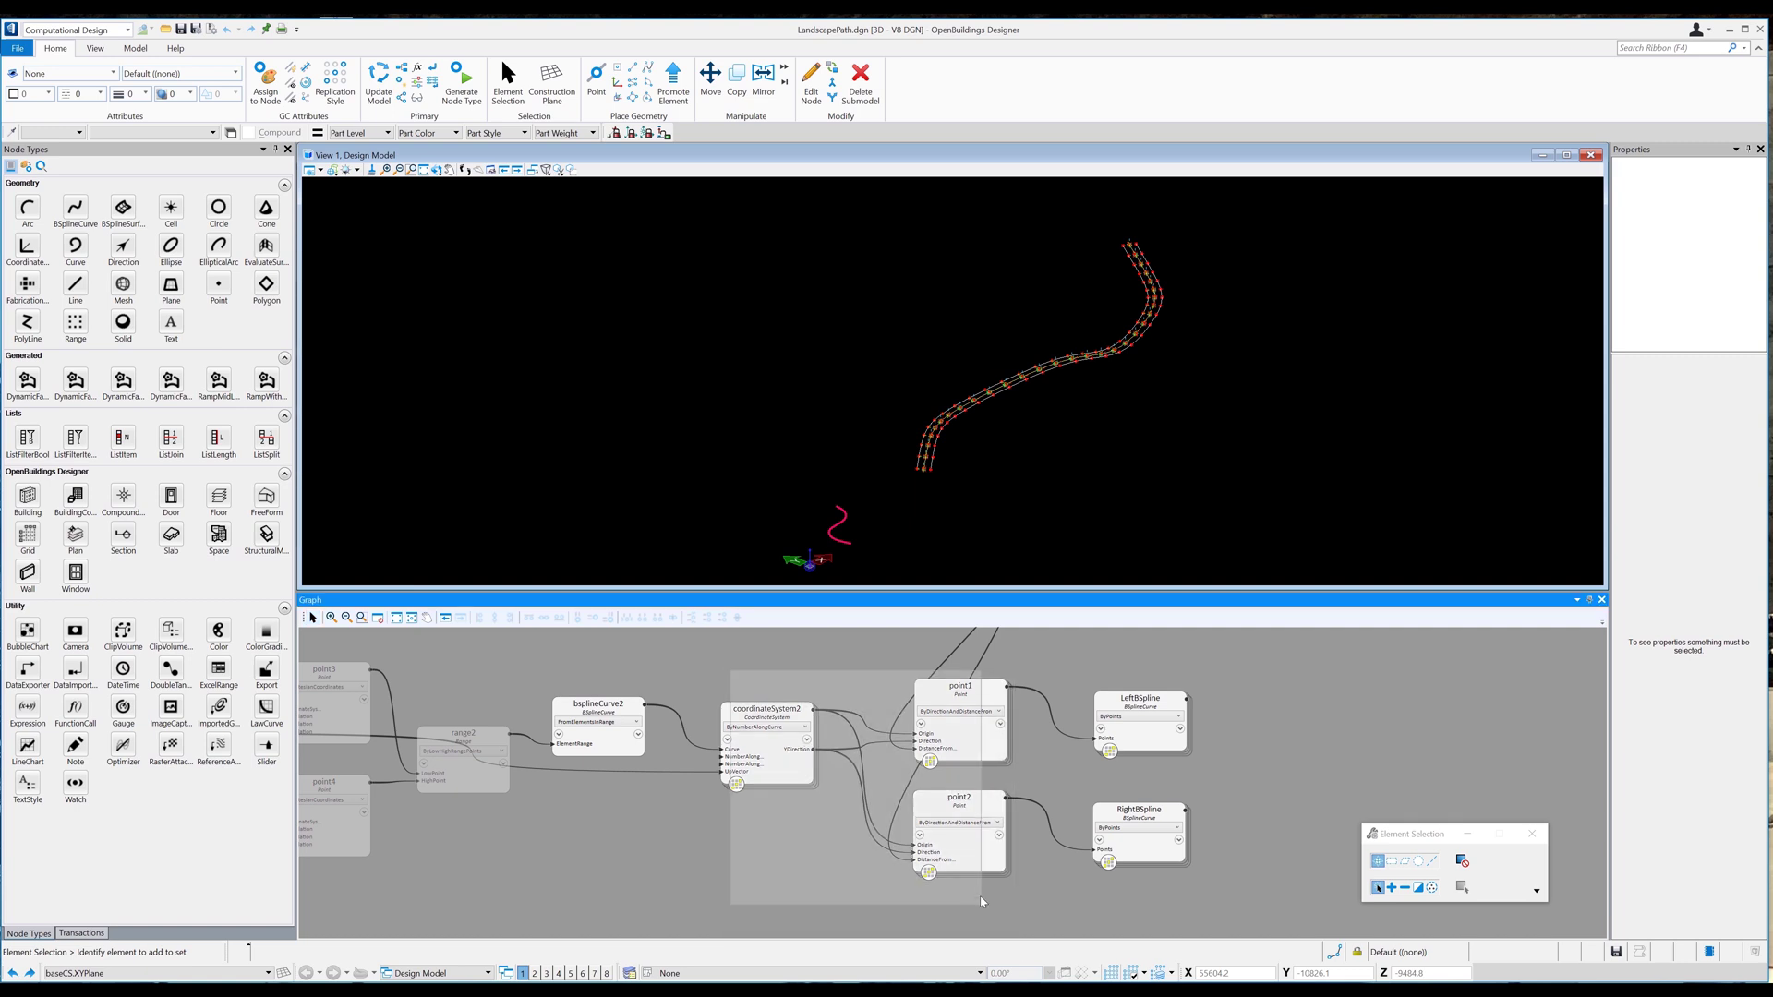
right_click(978, 855)
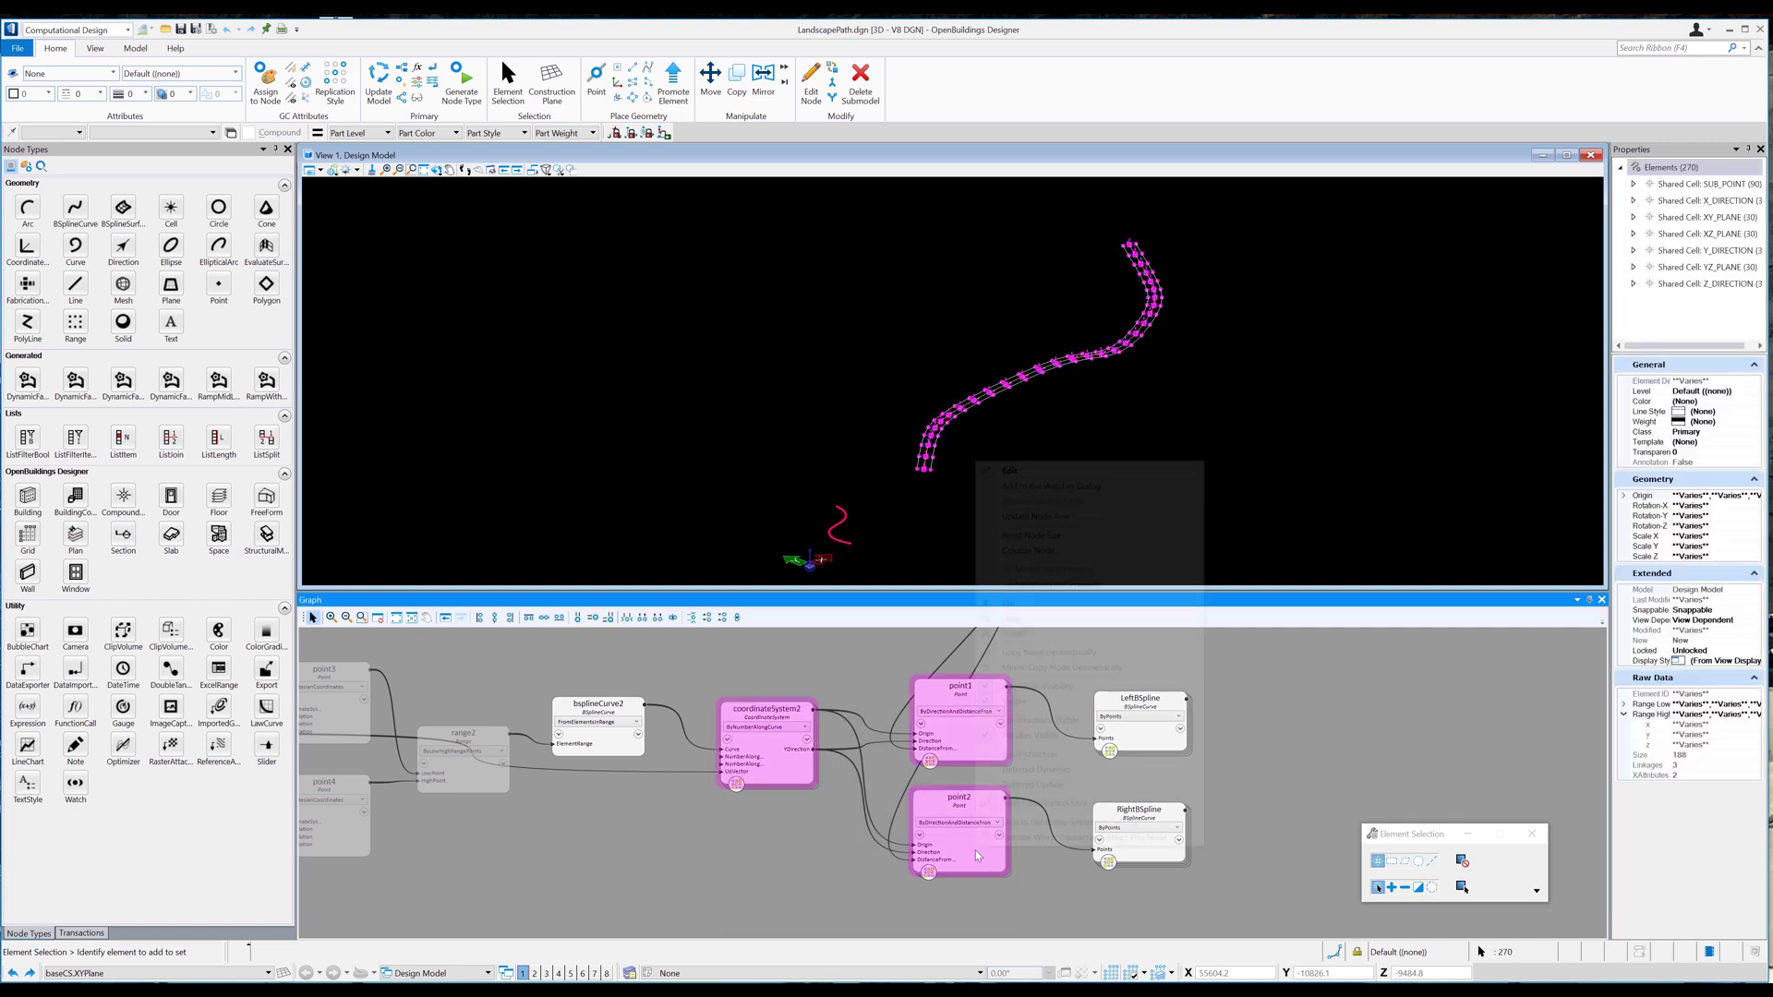
click(1107, 701)
Add a CoordinateSystem node with the ByDistanceAlongCurve technique and connect LeftBSpline to its Curve input.
middle_drag(1401, 797, 1111, 795)
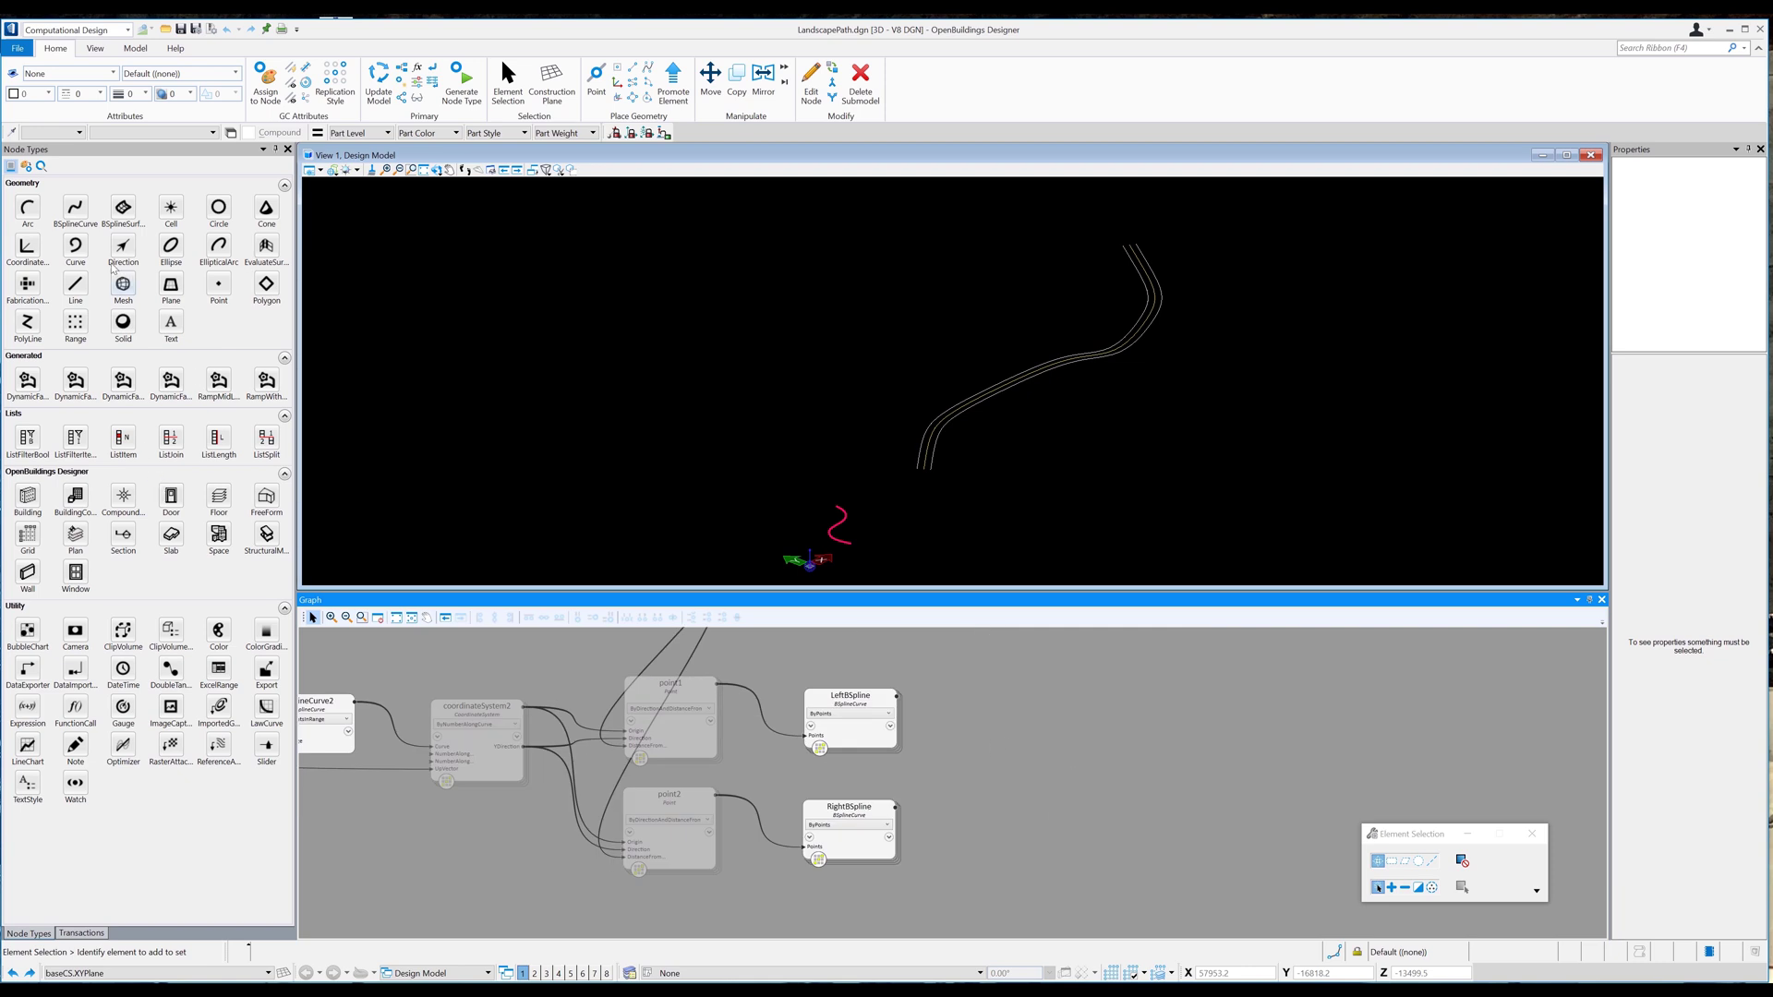
click(27, 246)
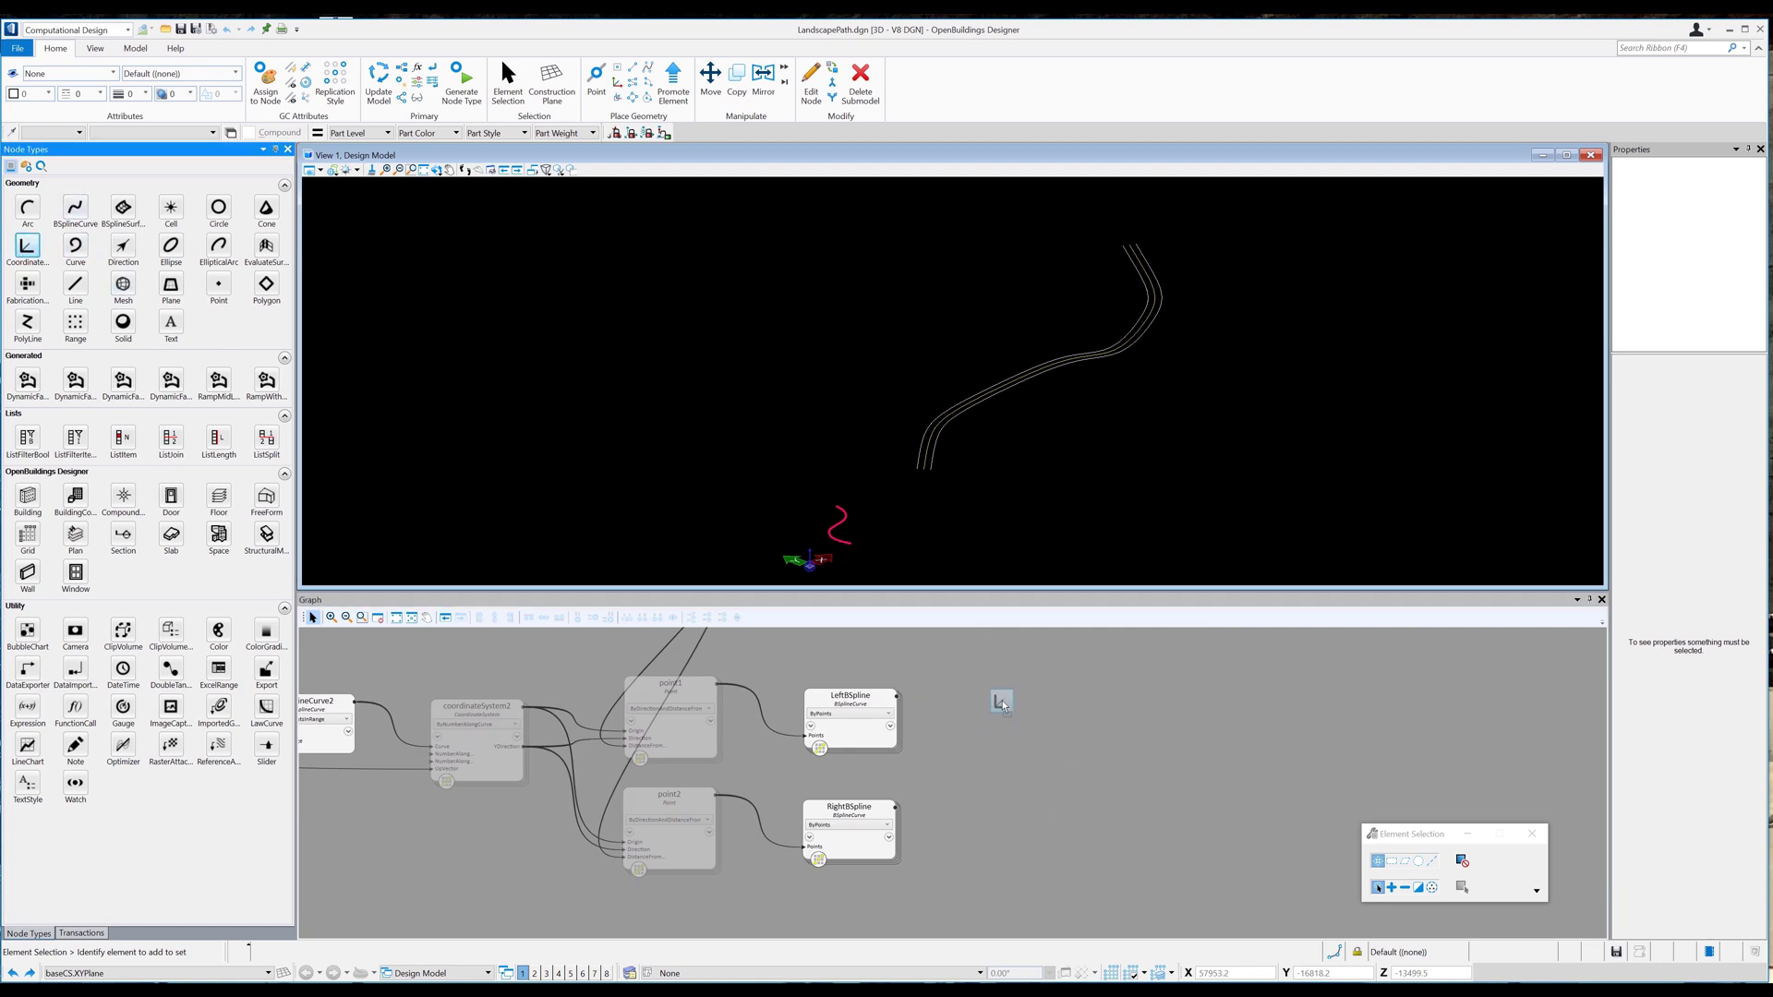
click(1003, 705)
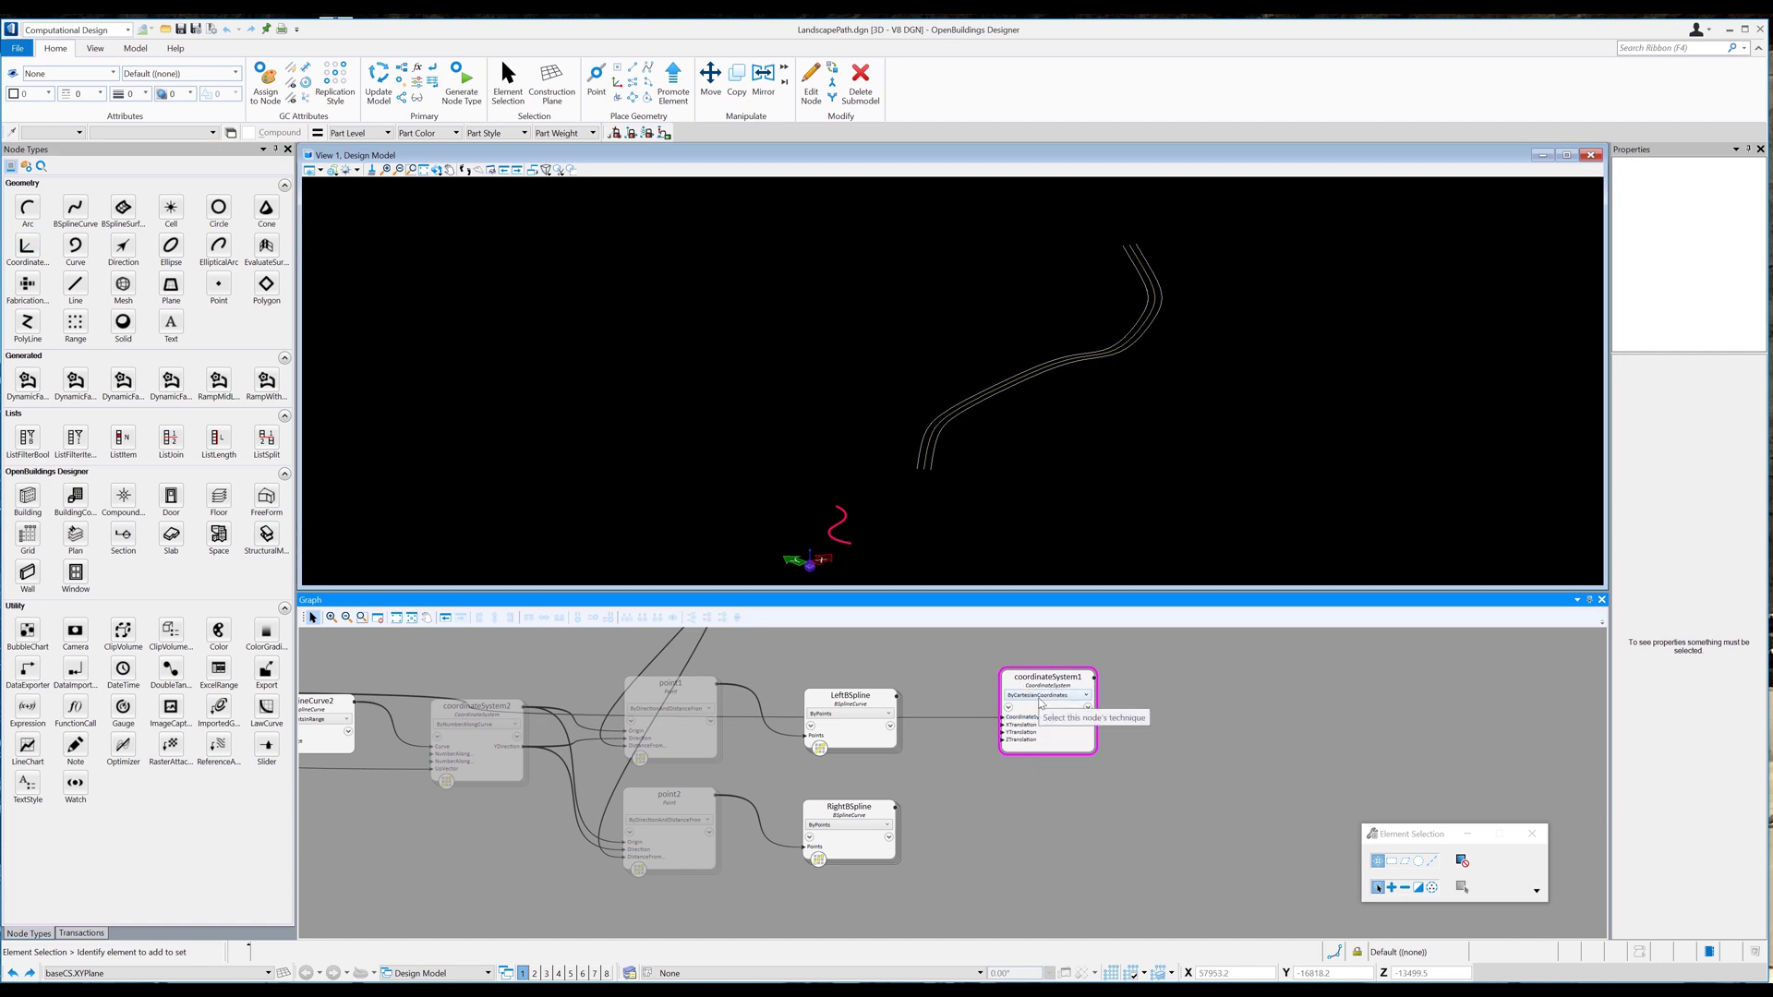
click(1039, 699)
click(1065, 329)
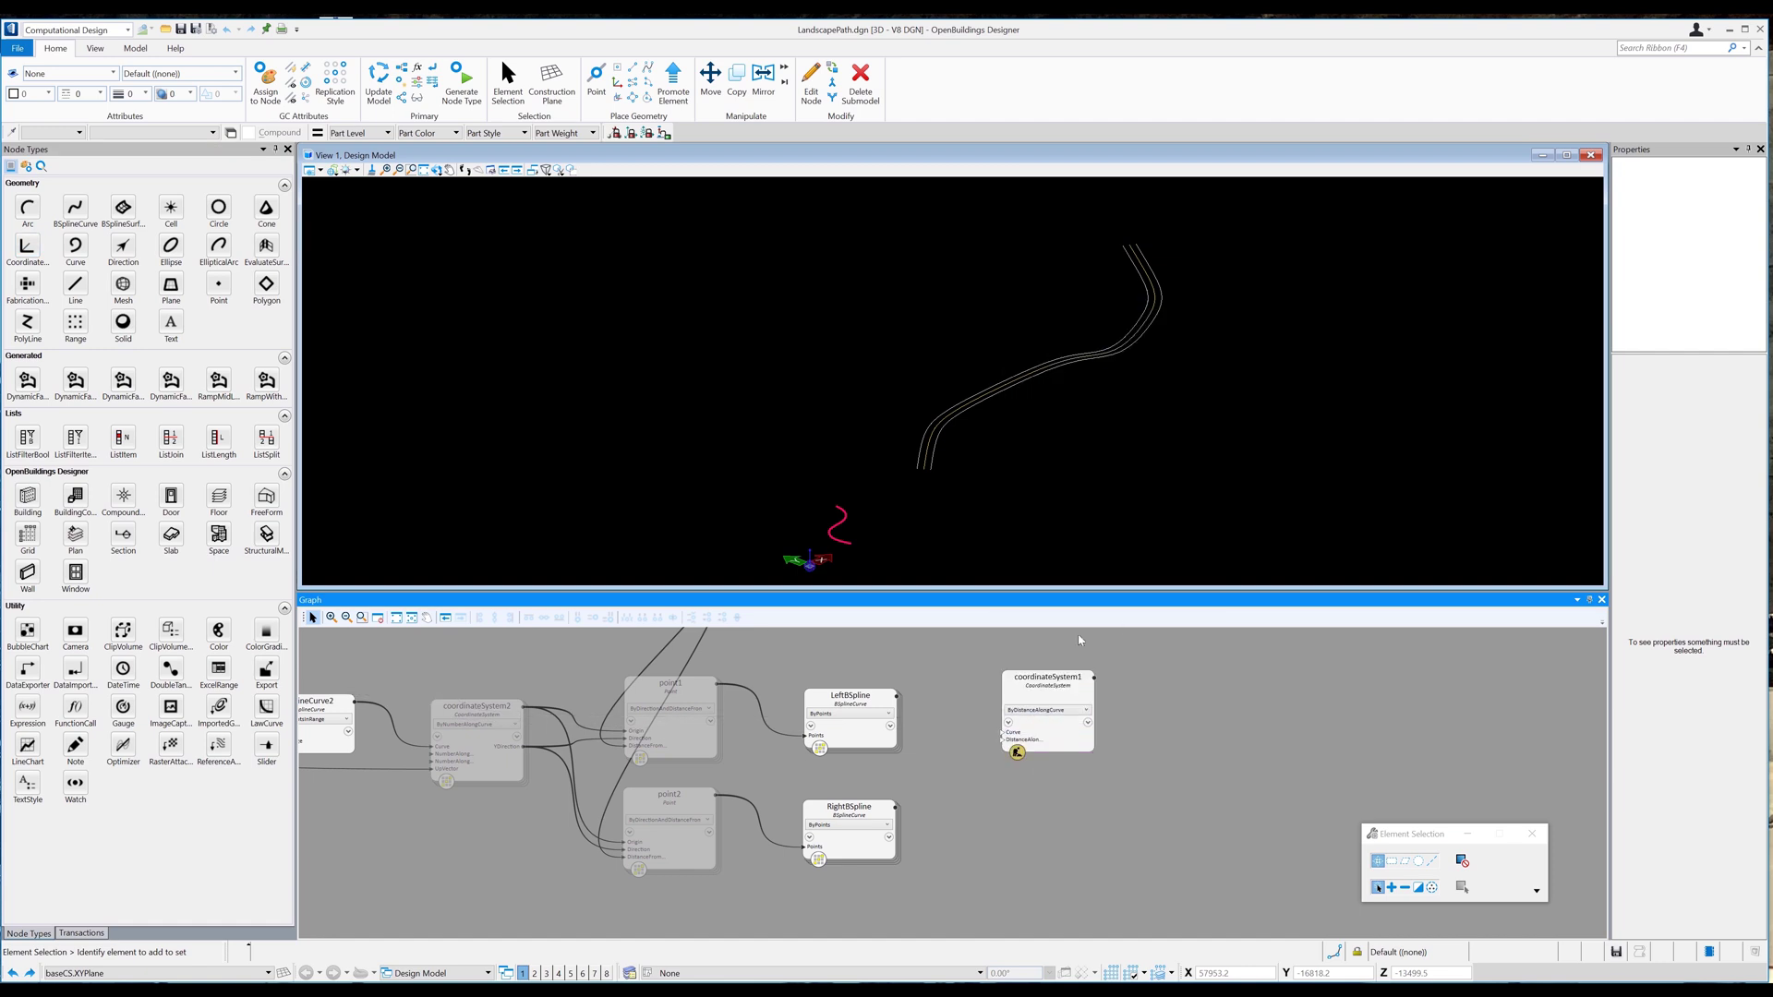
drag(896, 695, 1042, 734)
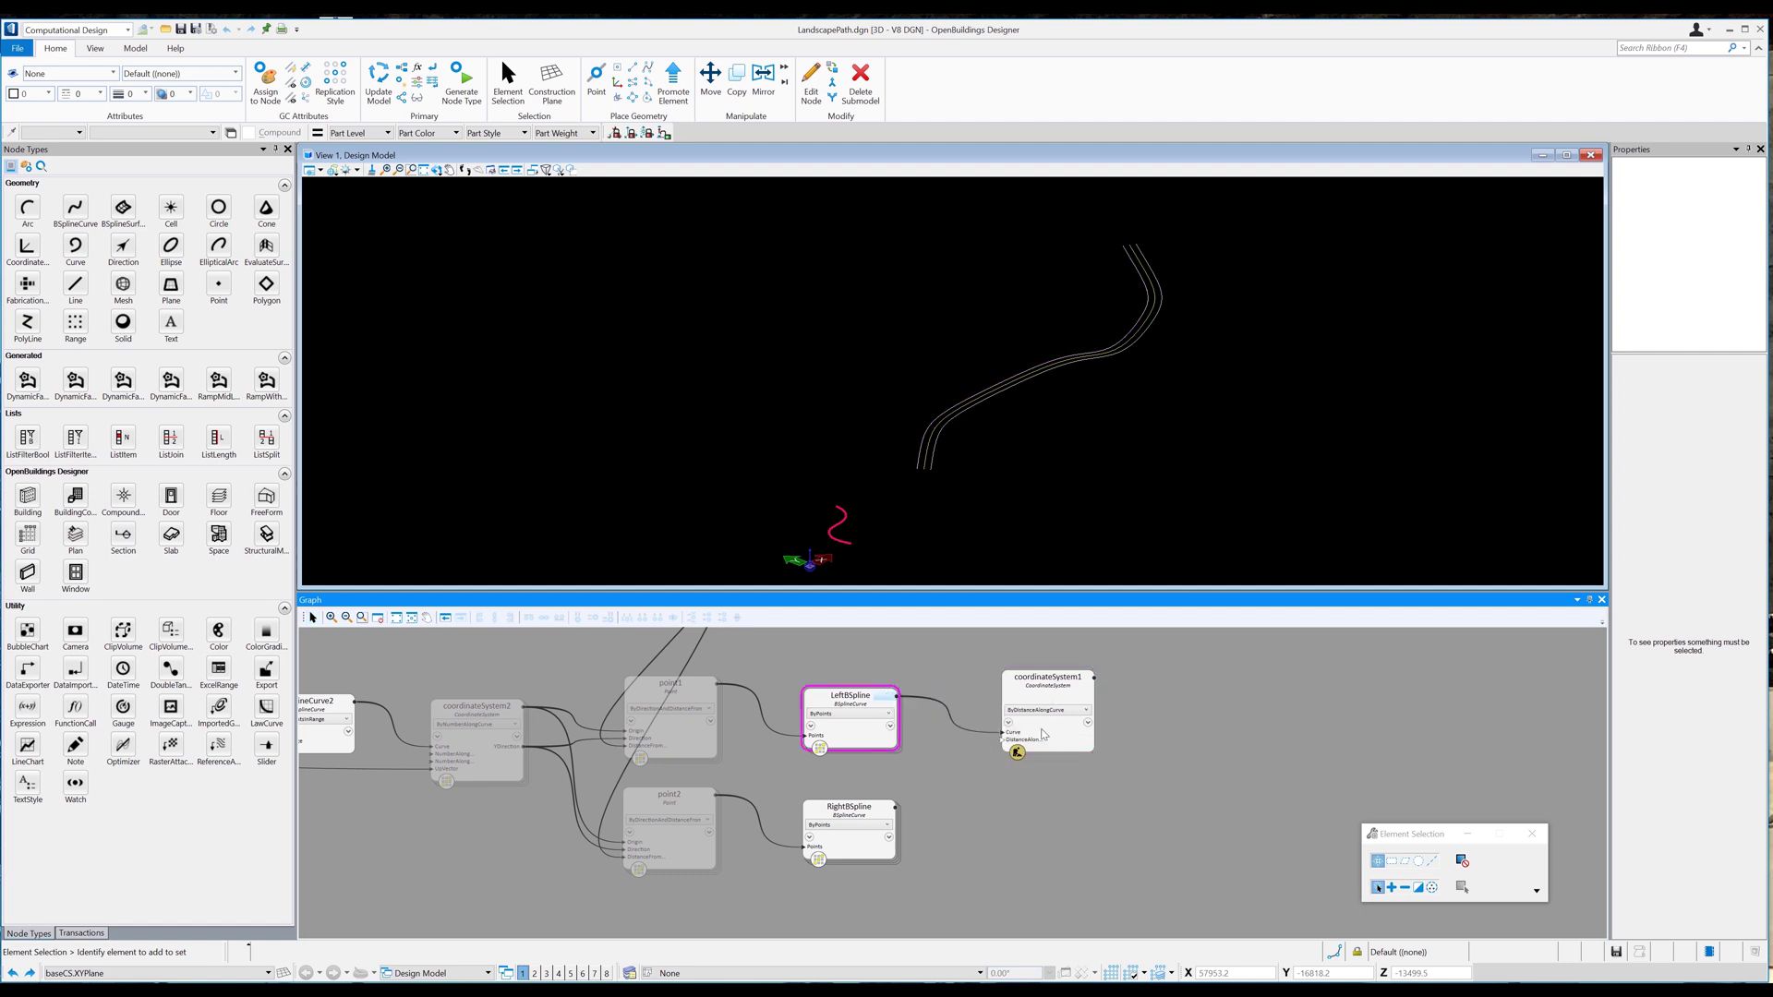
Set the UpVector of coordinateSystem1 to baseCS.ZDirection.
click(1008, 722)
click(1007, 709)
click(1142, 785)
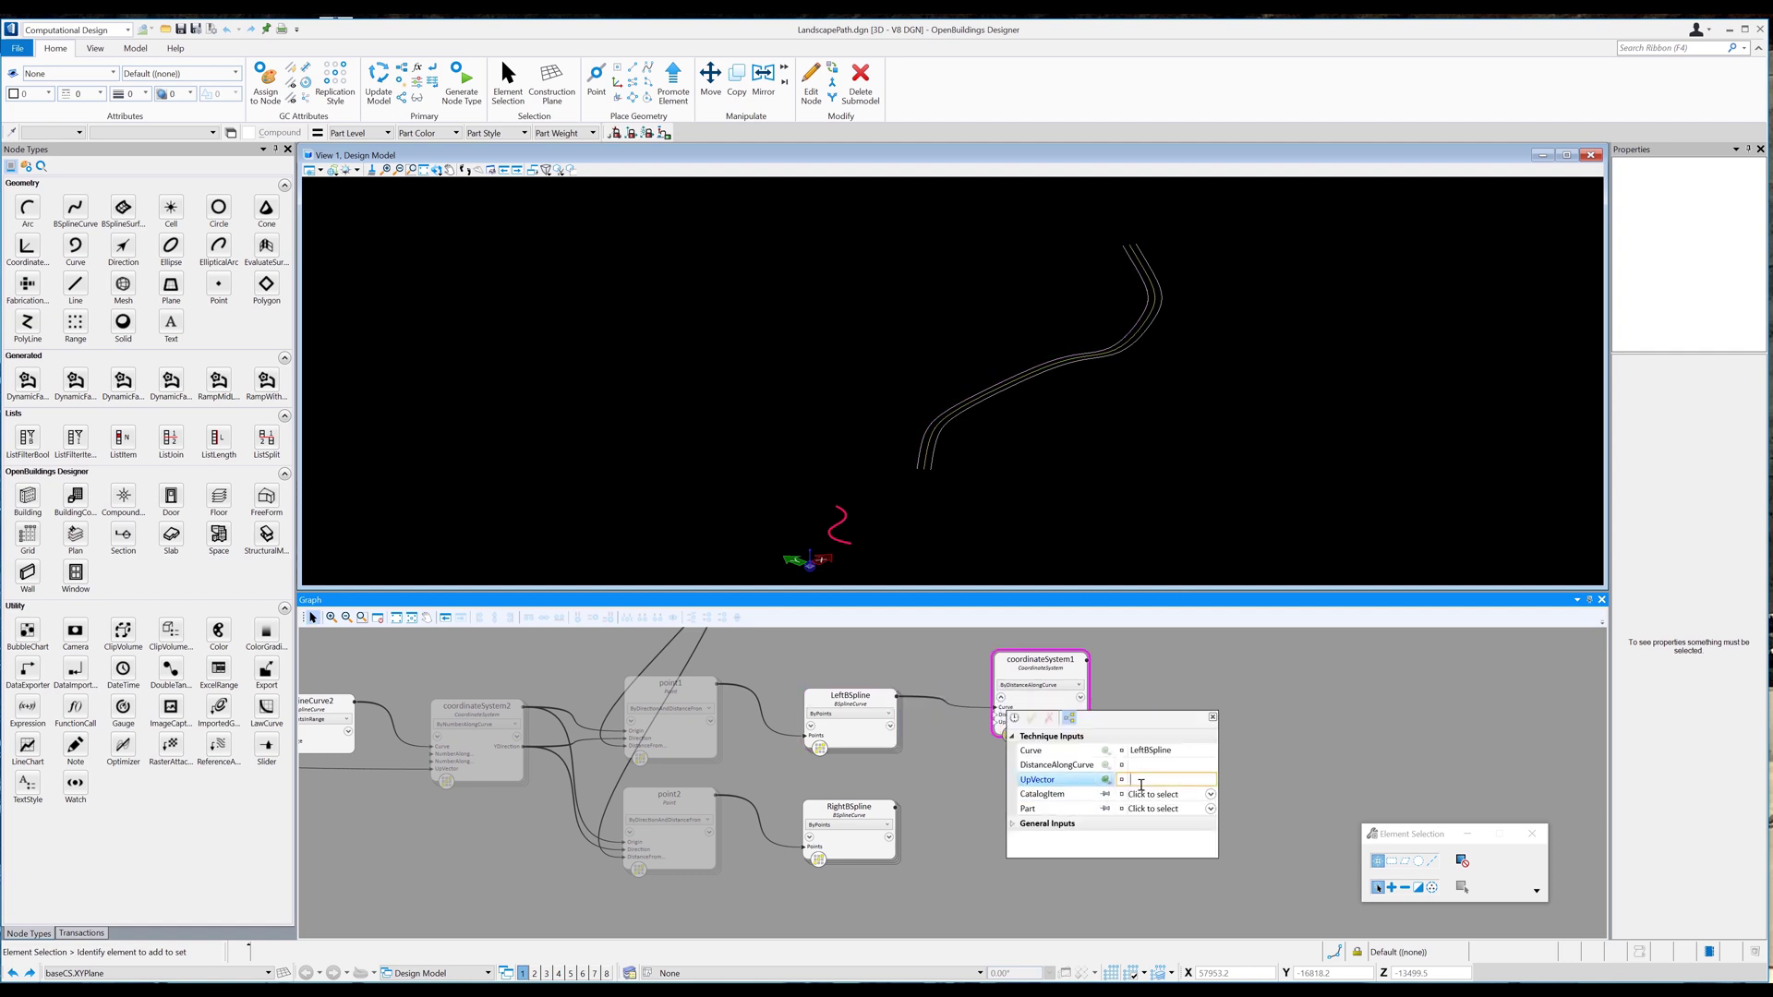
text(baseCS.ZDirection)
key(Return)
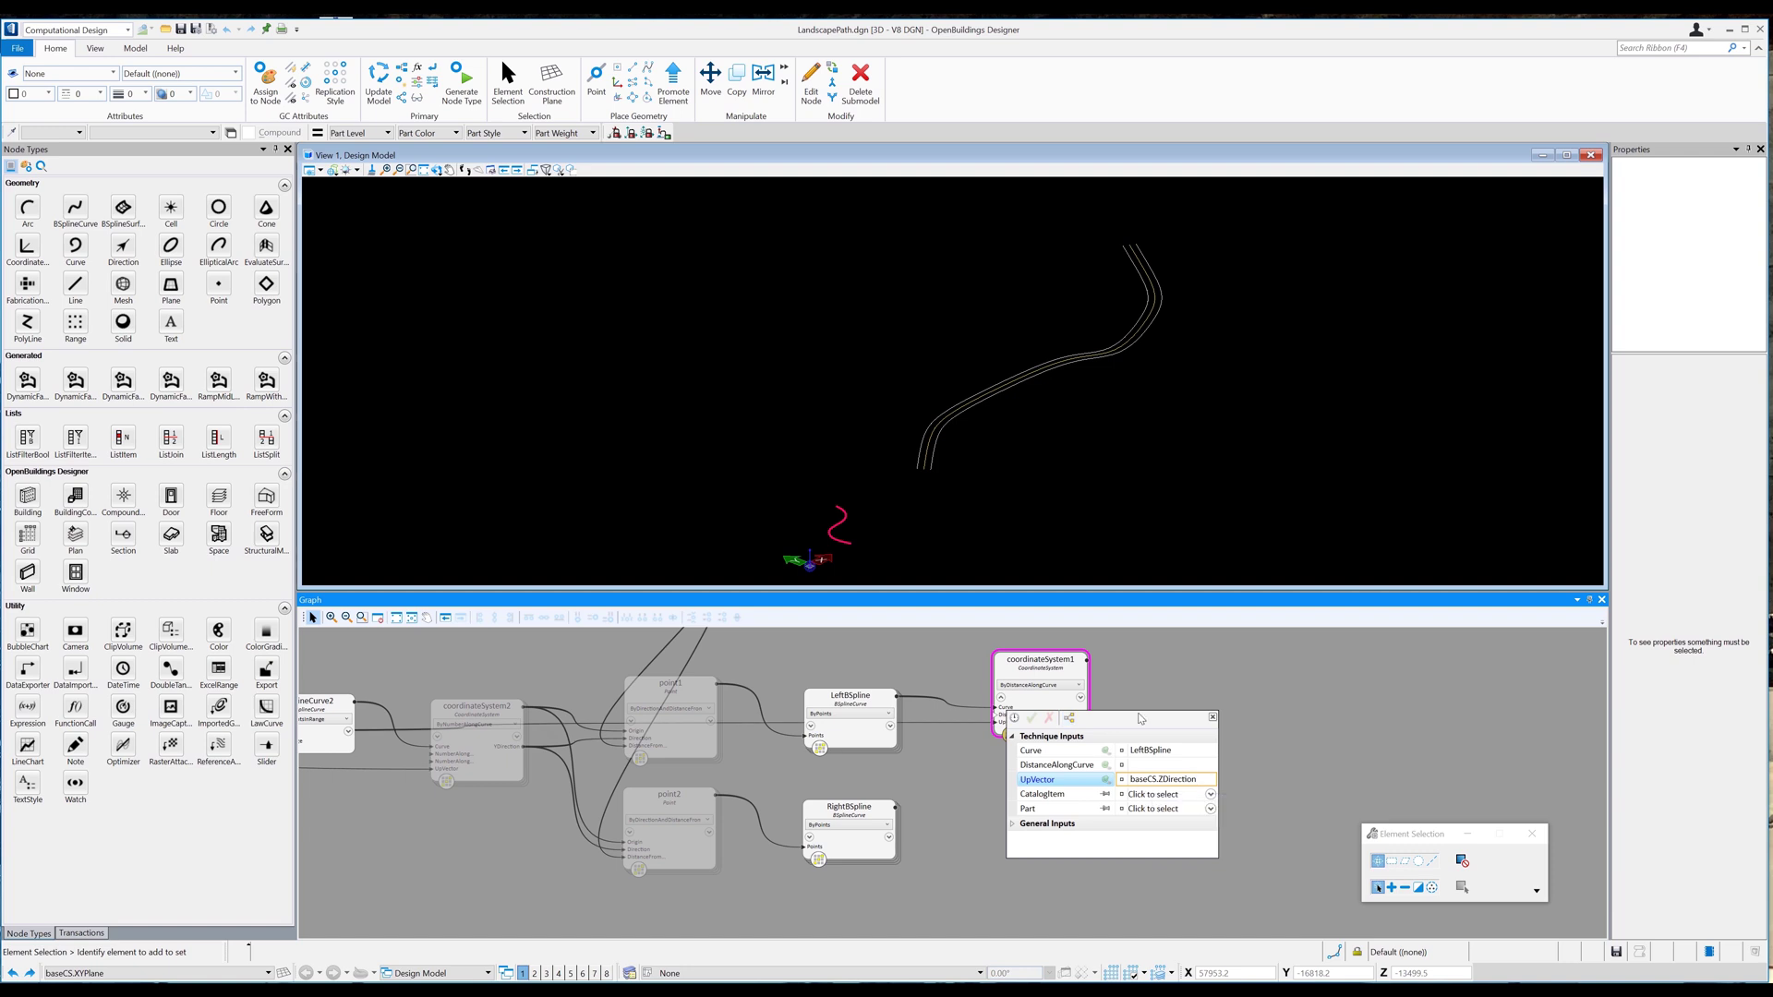
click(1213, 717)
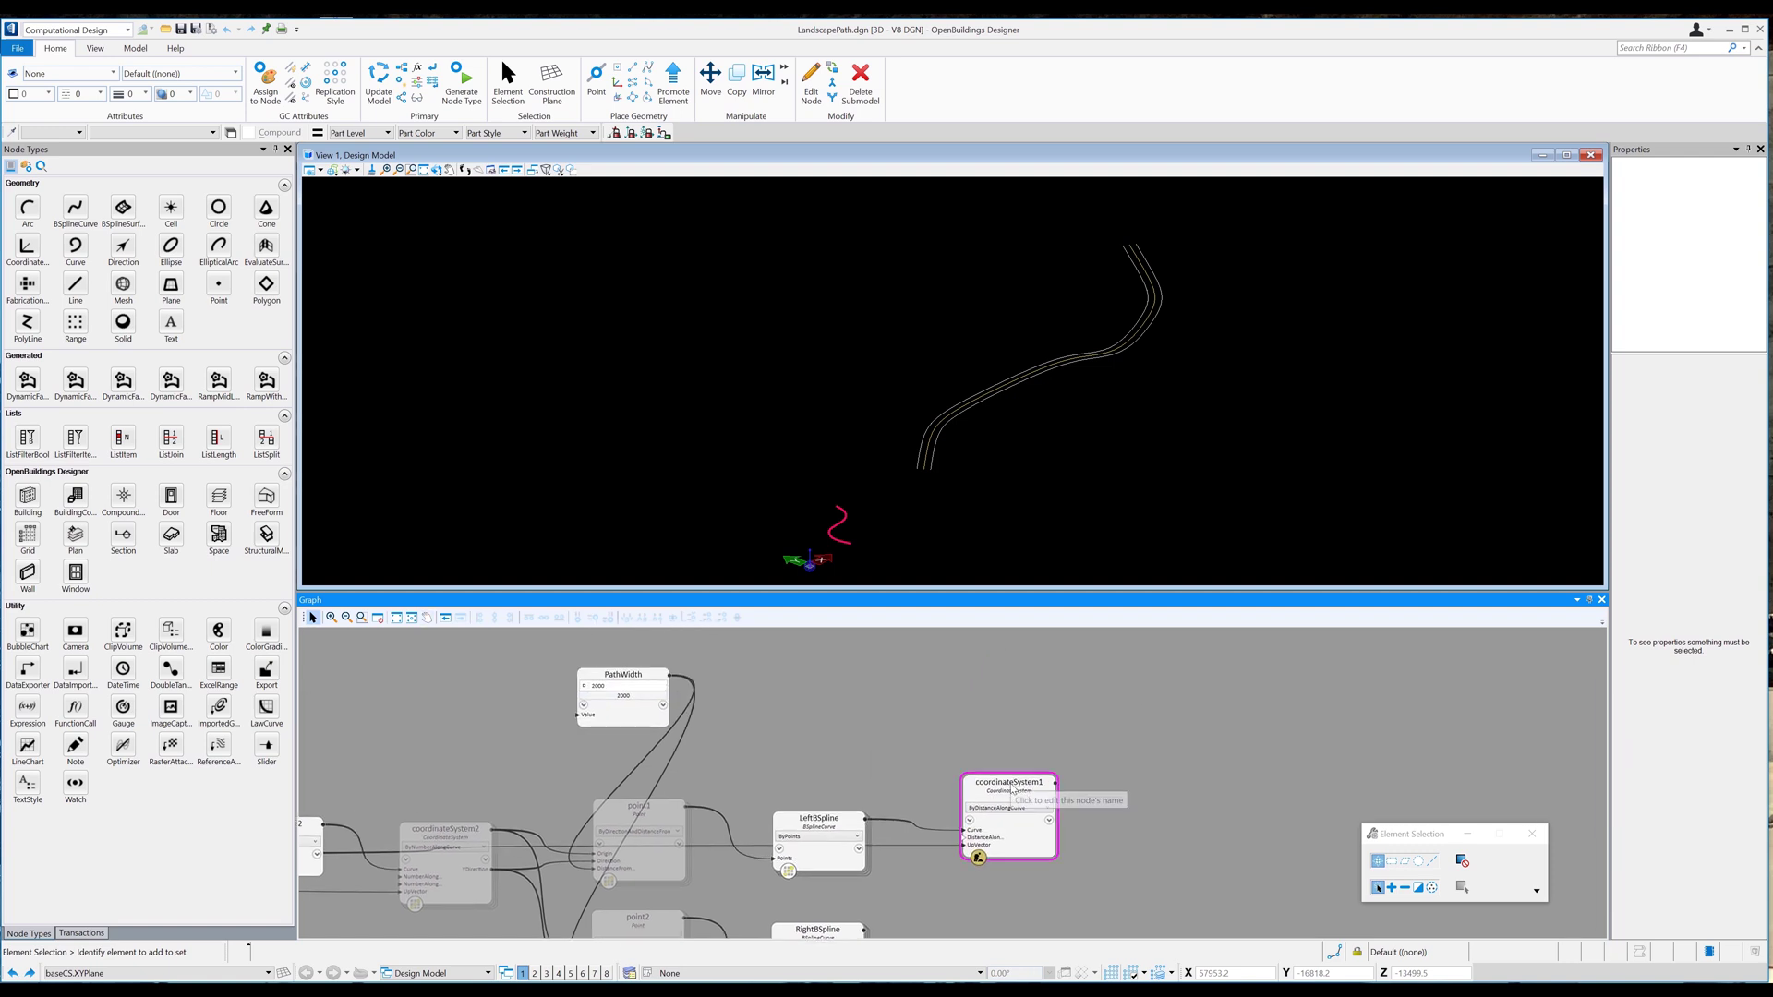
Place a Series function node above coordinateSystem1 and name it BenchSeatSpacing.
click(905, 711)
click(135, 48)
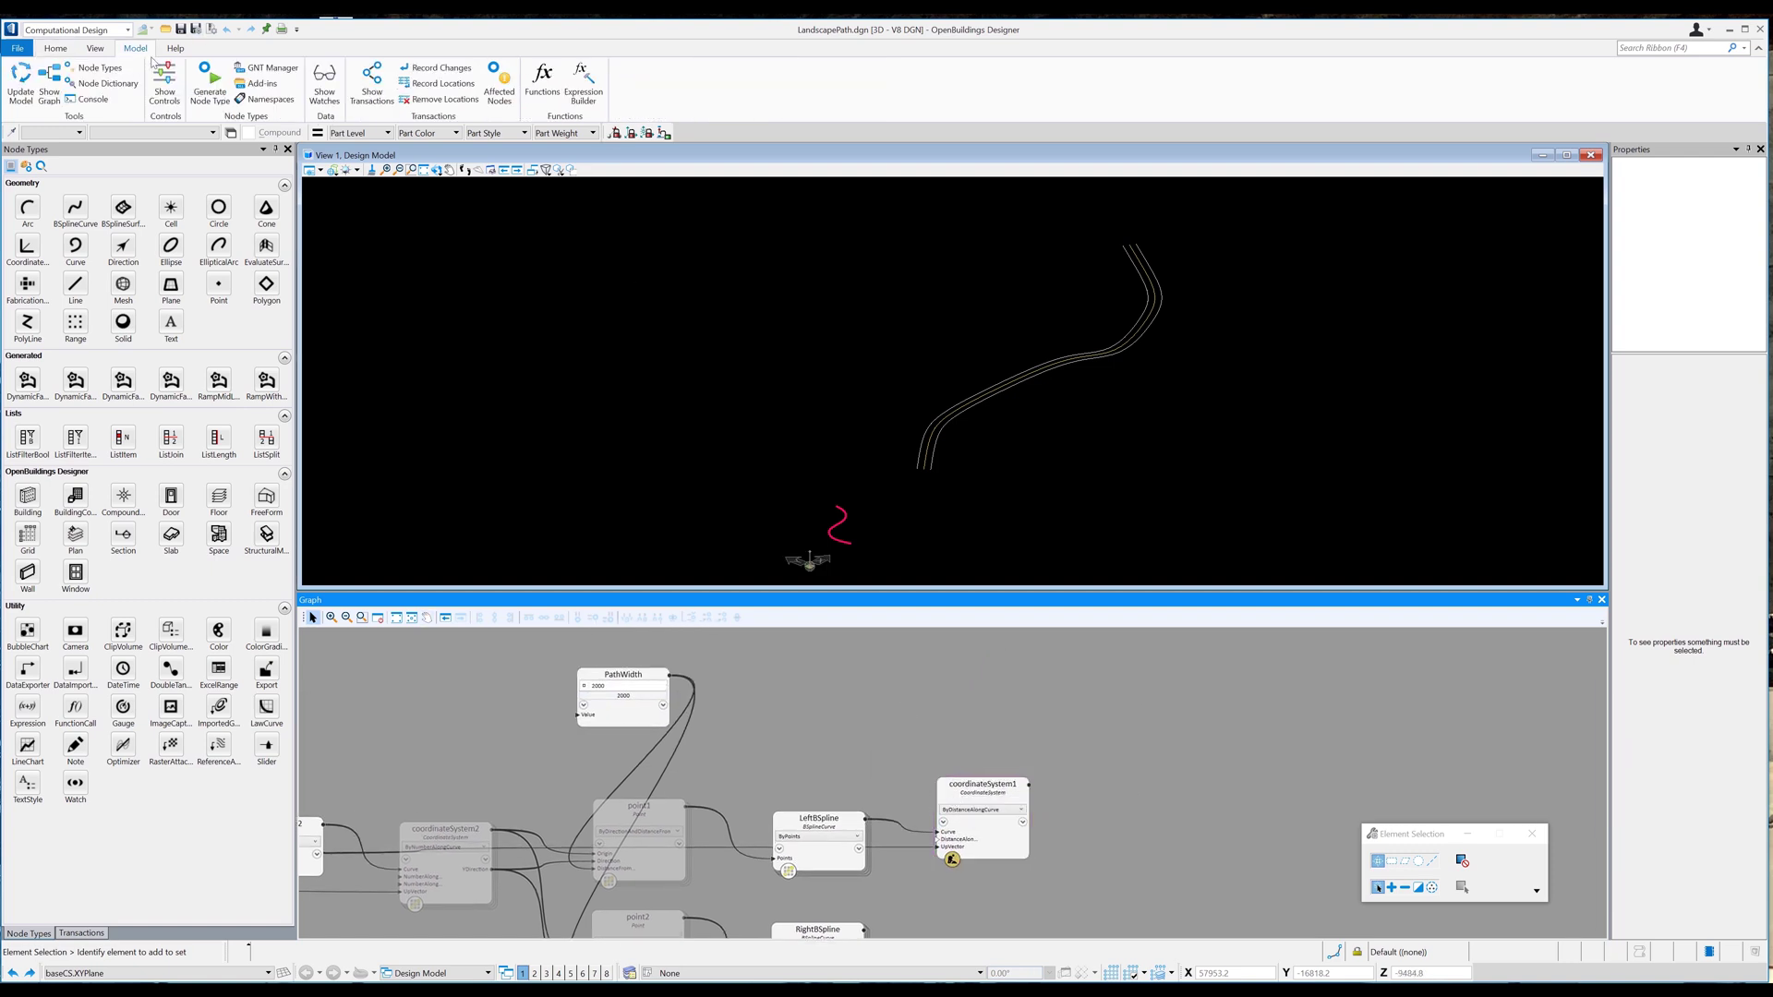
click(979, 238)
drag(984, 262, 975, 666)
double_click(973, 666)
text(BenchSeatSpacing)
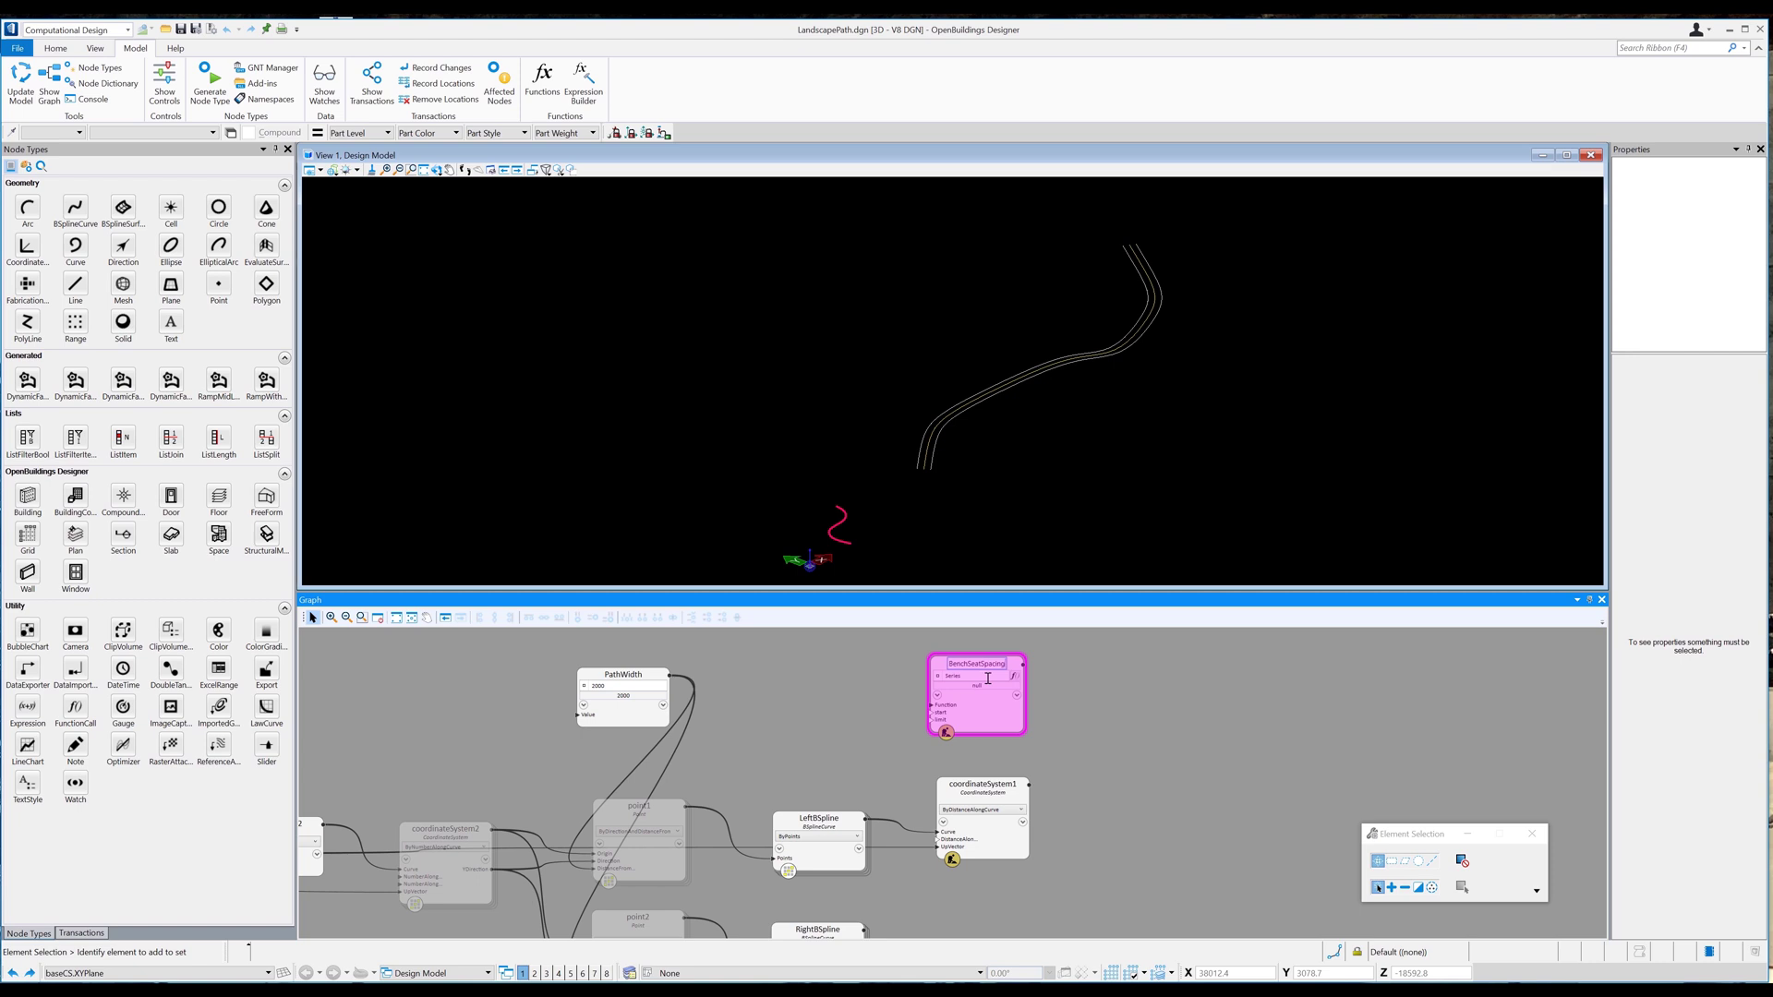
key(Return)
Expose the increment input of BenchSeatSpacing and set increment to 10000, start to 0 and limit to LeftBSpline.Length.
click(938, 695)
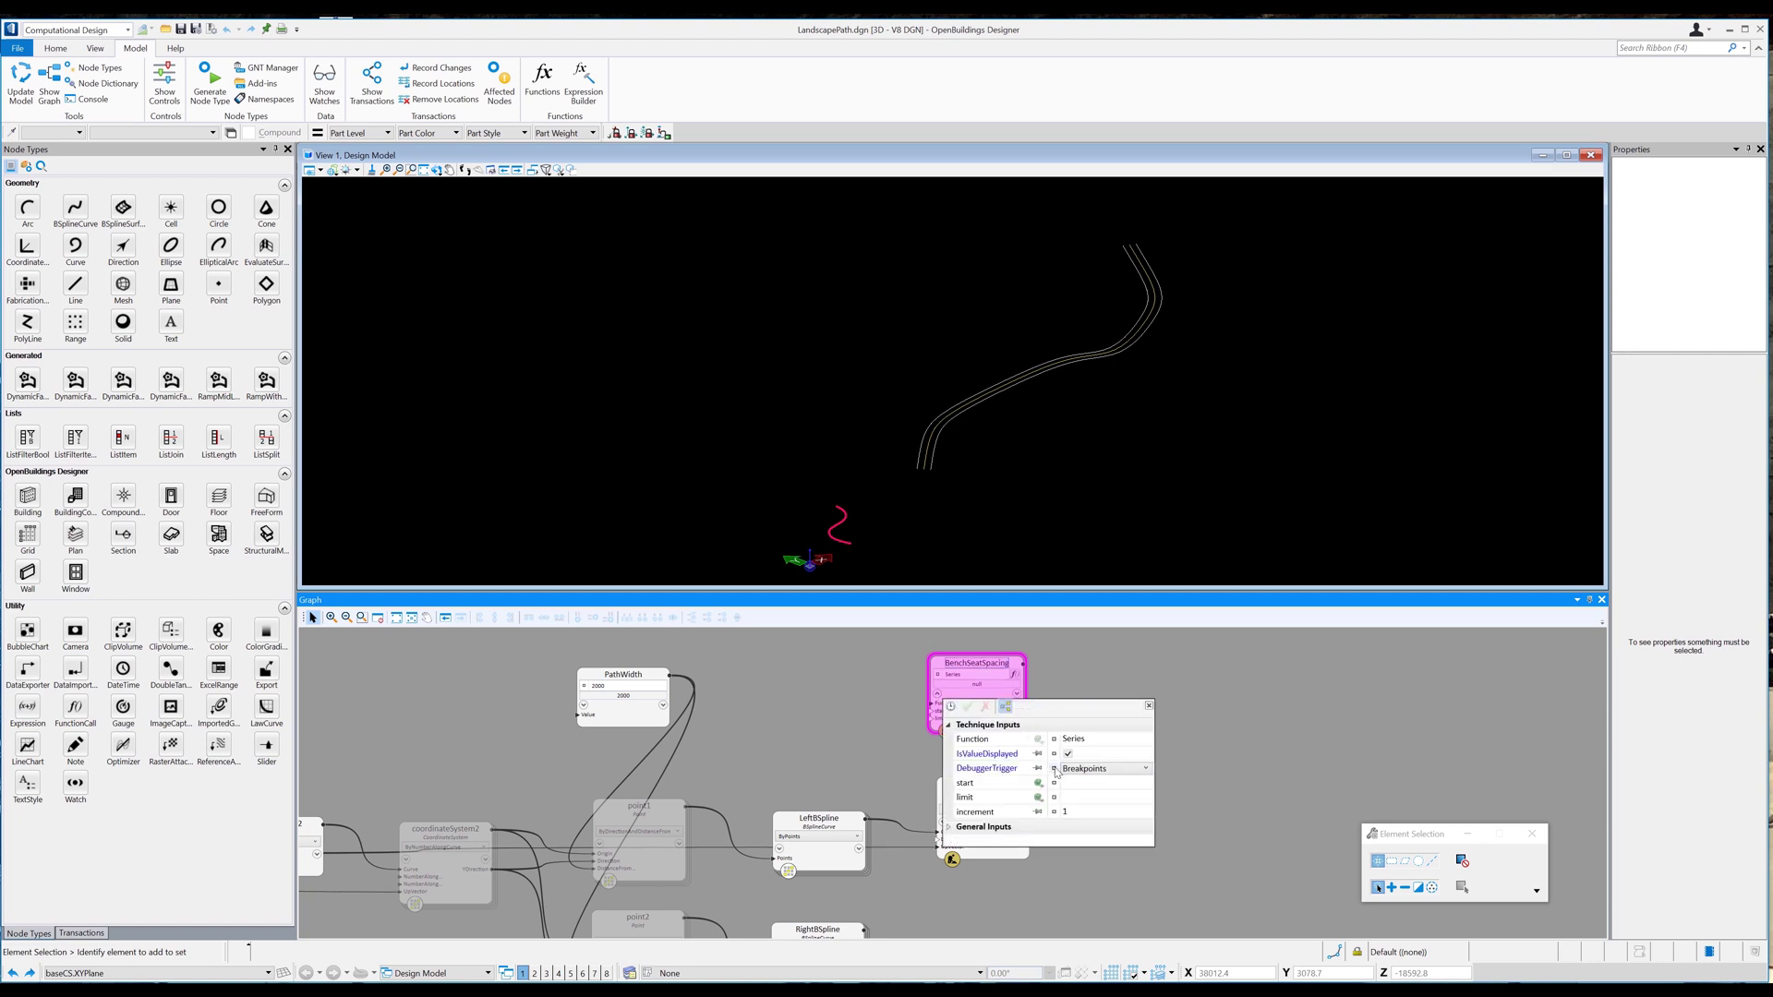
click(1038, 814)
click(1149, 705)
click(957, 726)
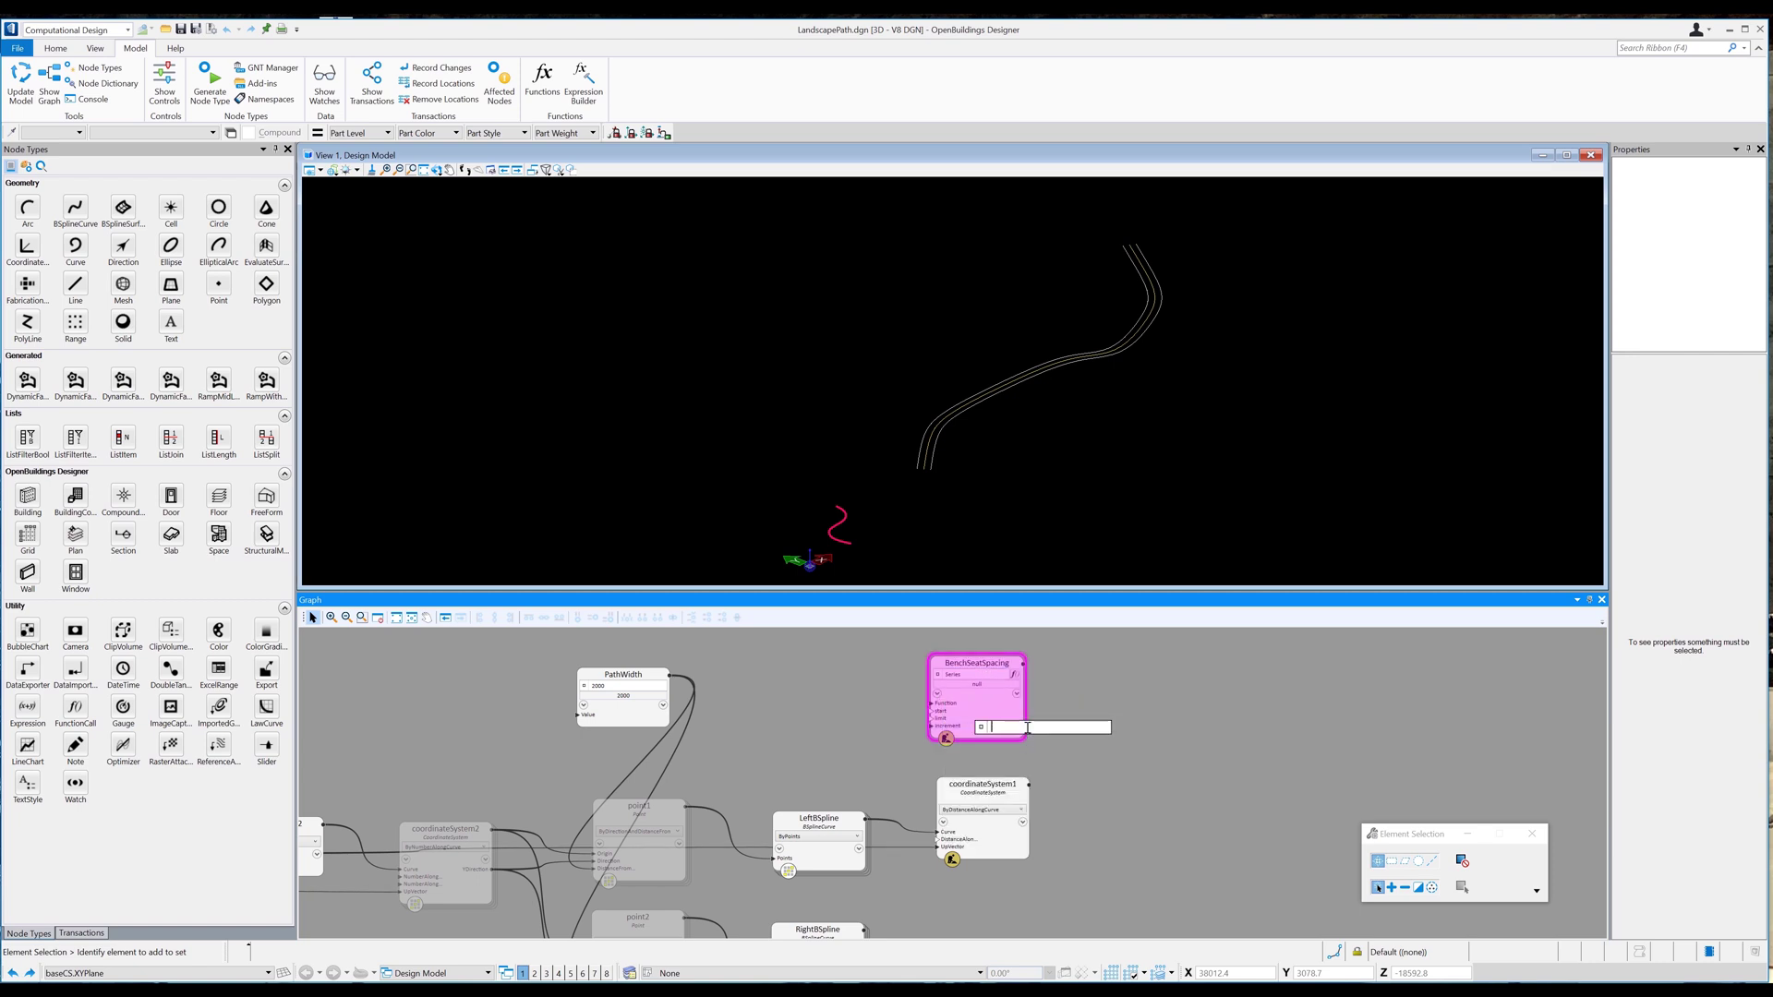
text(10000)
key(Return)
click(1016, 712)
text(0)
key(Return)
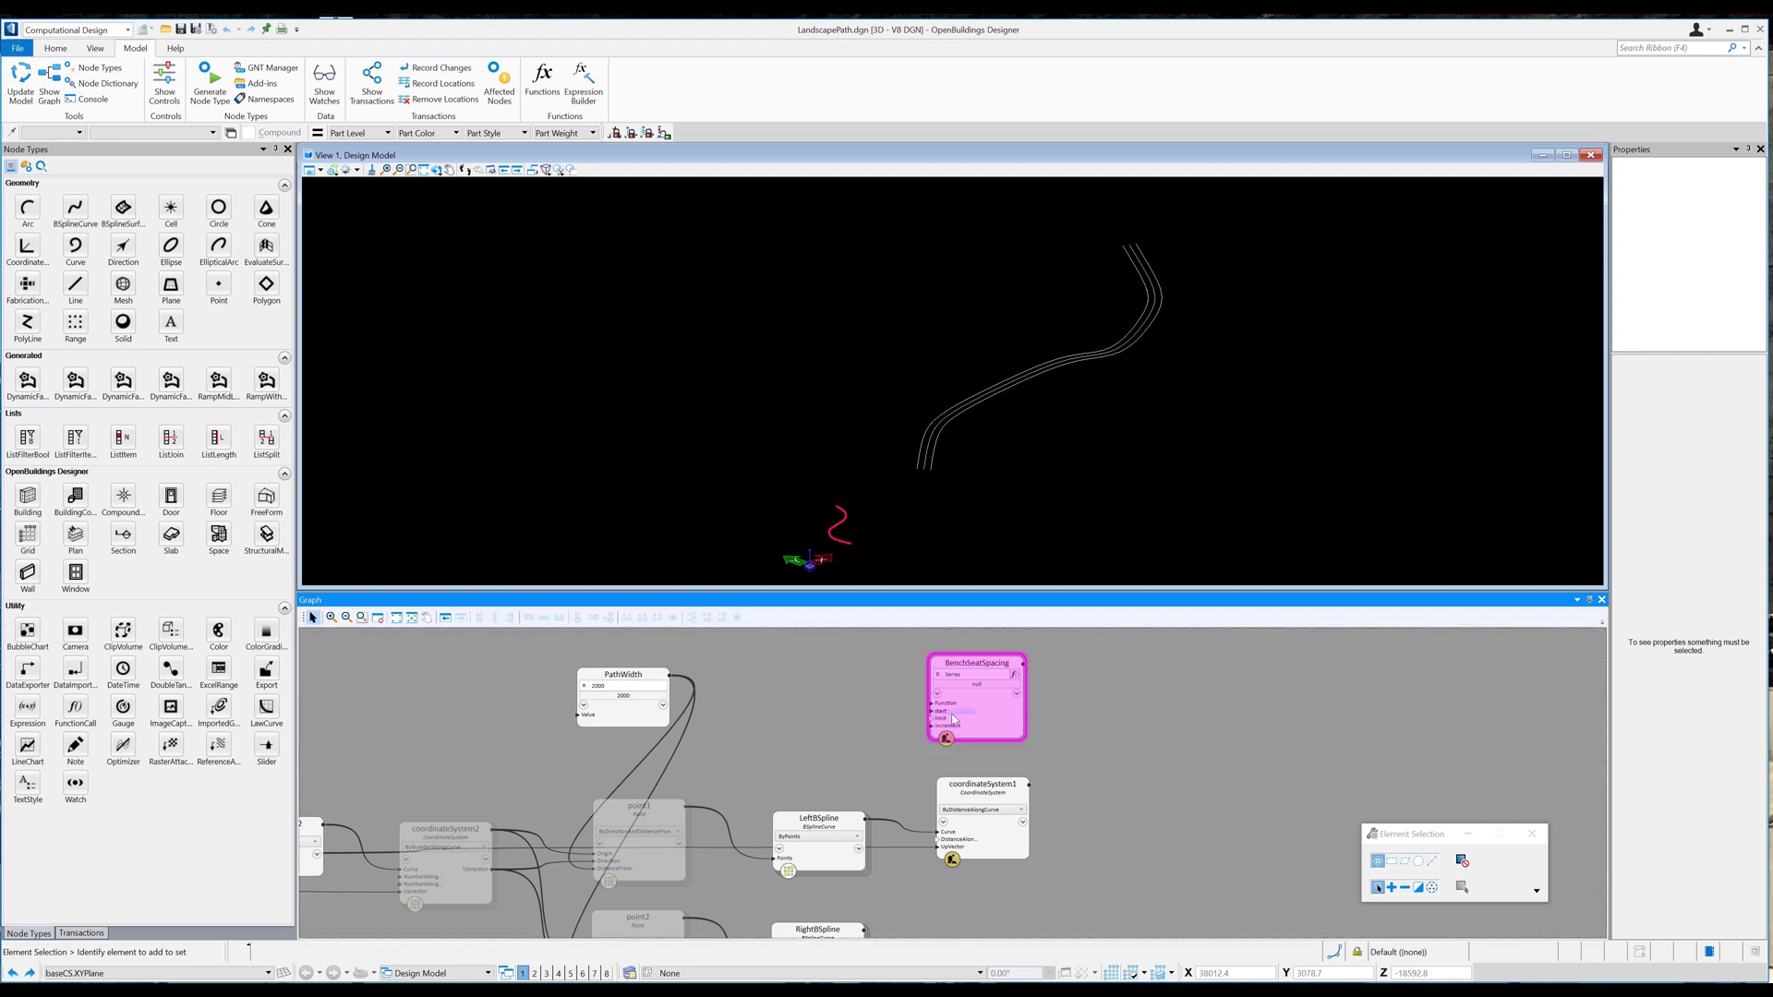
click(1003, 720)
text(LeftBSpline.Length)
key(Return)
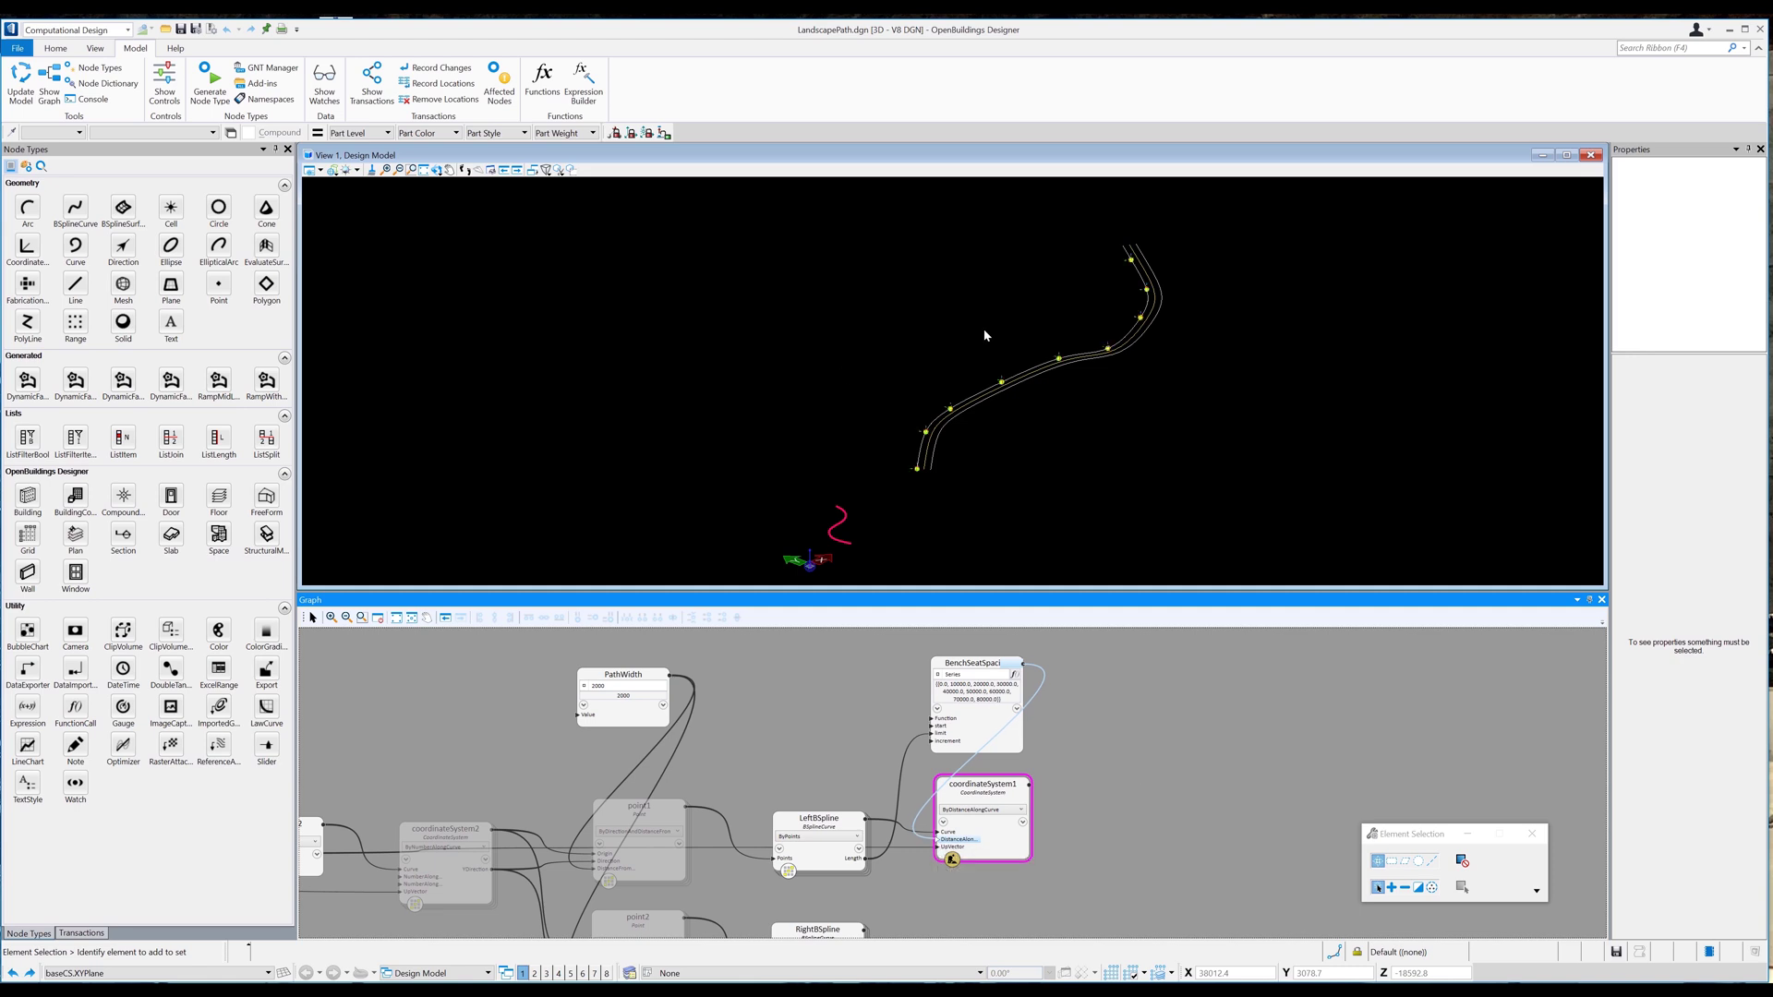
Feed BenchSeatSpacing into coordinateSystem1's distance-along-curve input and rename that node BenchCS.
click(1110, 321)
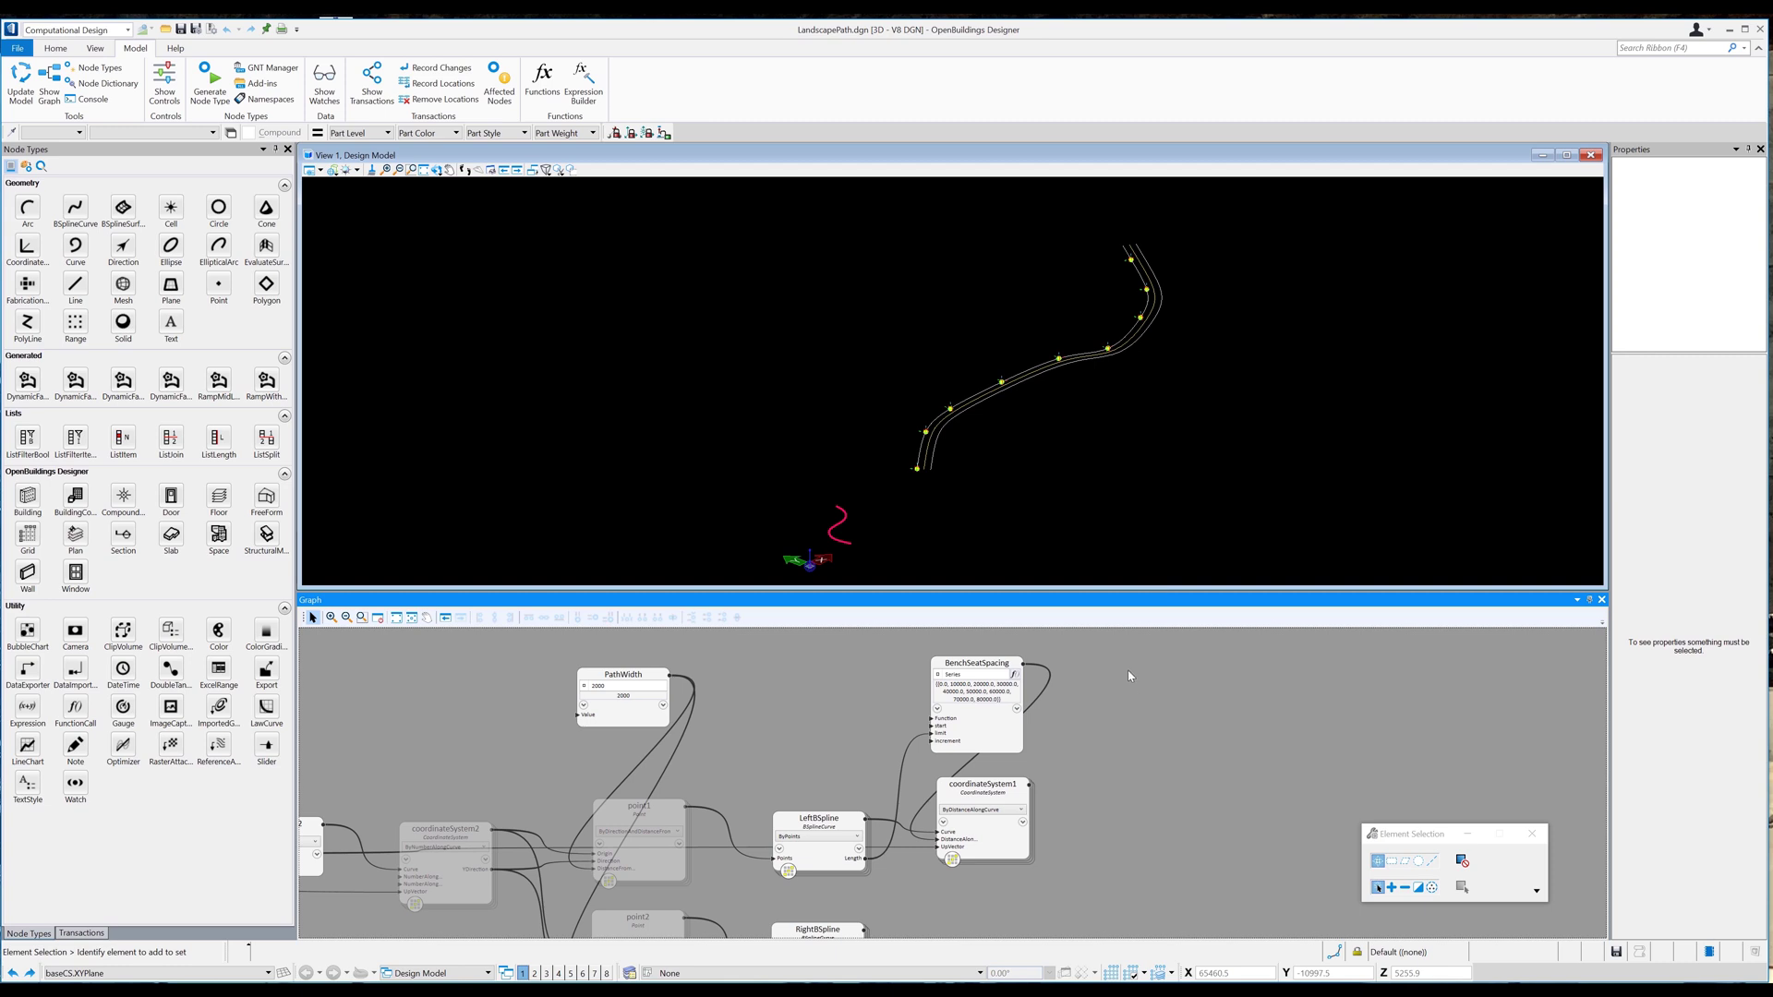
double_click(982, 784)
text(BenchCS)
key(Return)
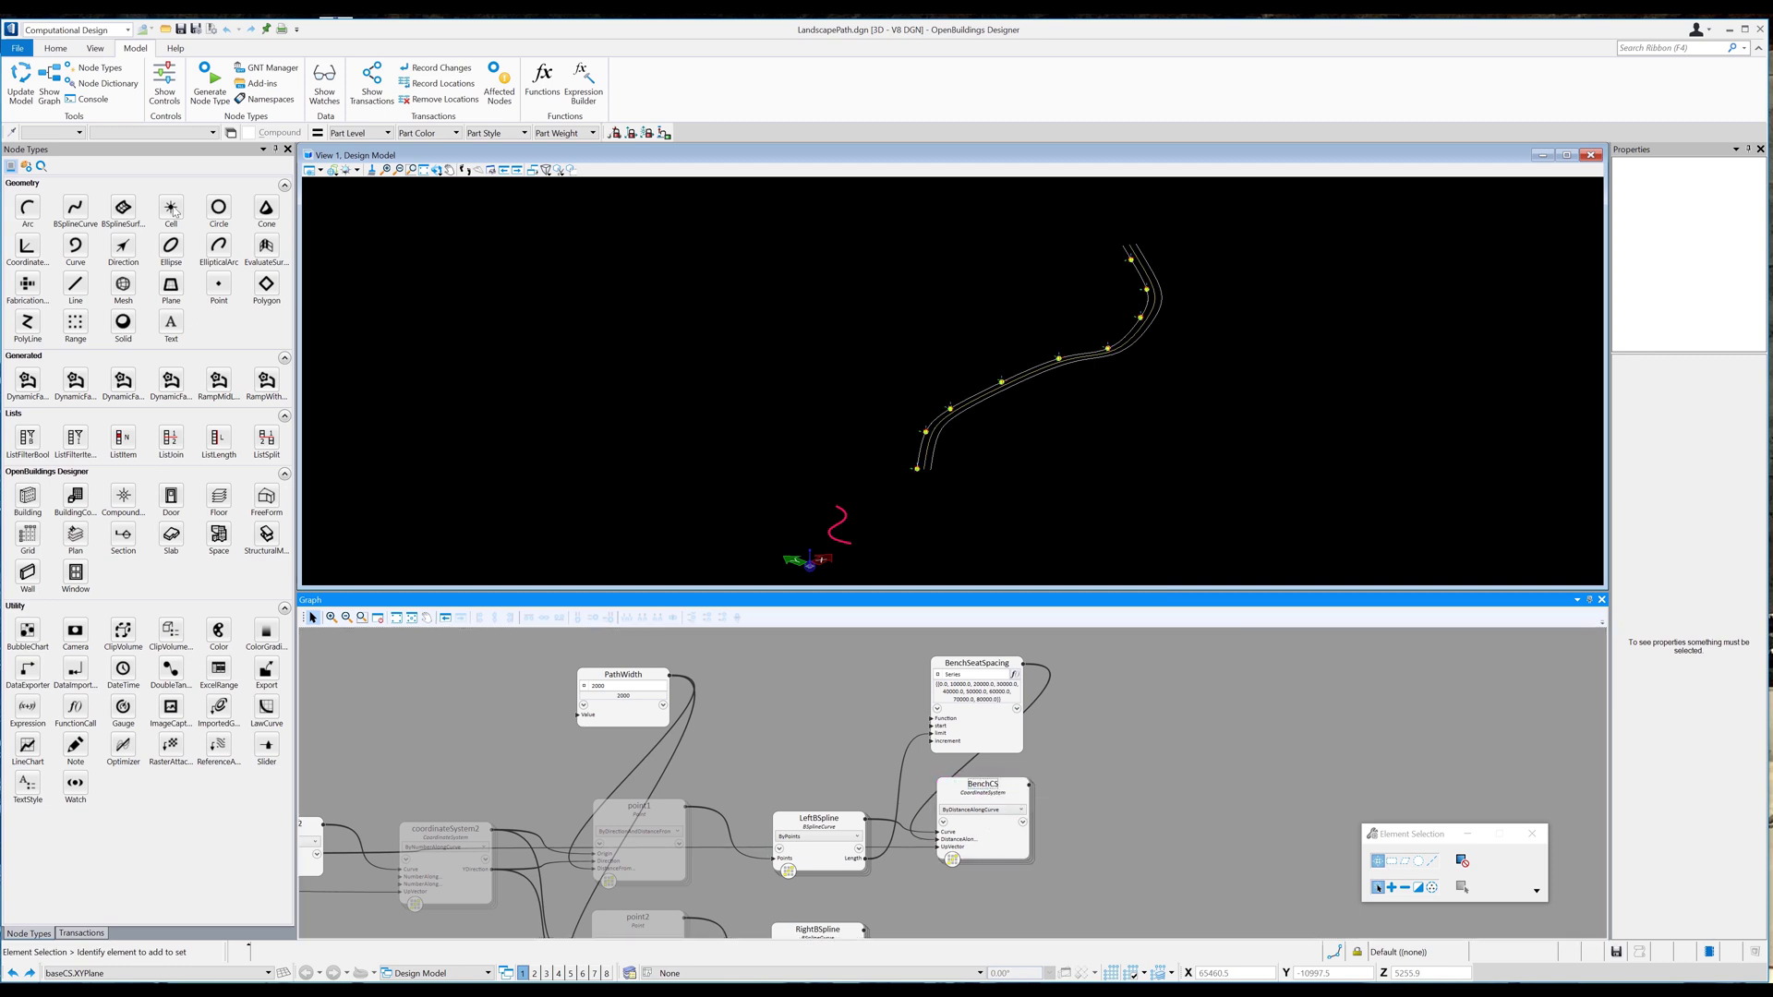
Place a Cell node beside BenchCS and set its LibraryName to landscape.cel and its CellName to BenchSeat.
click(171, 208)
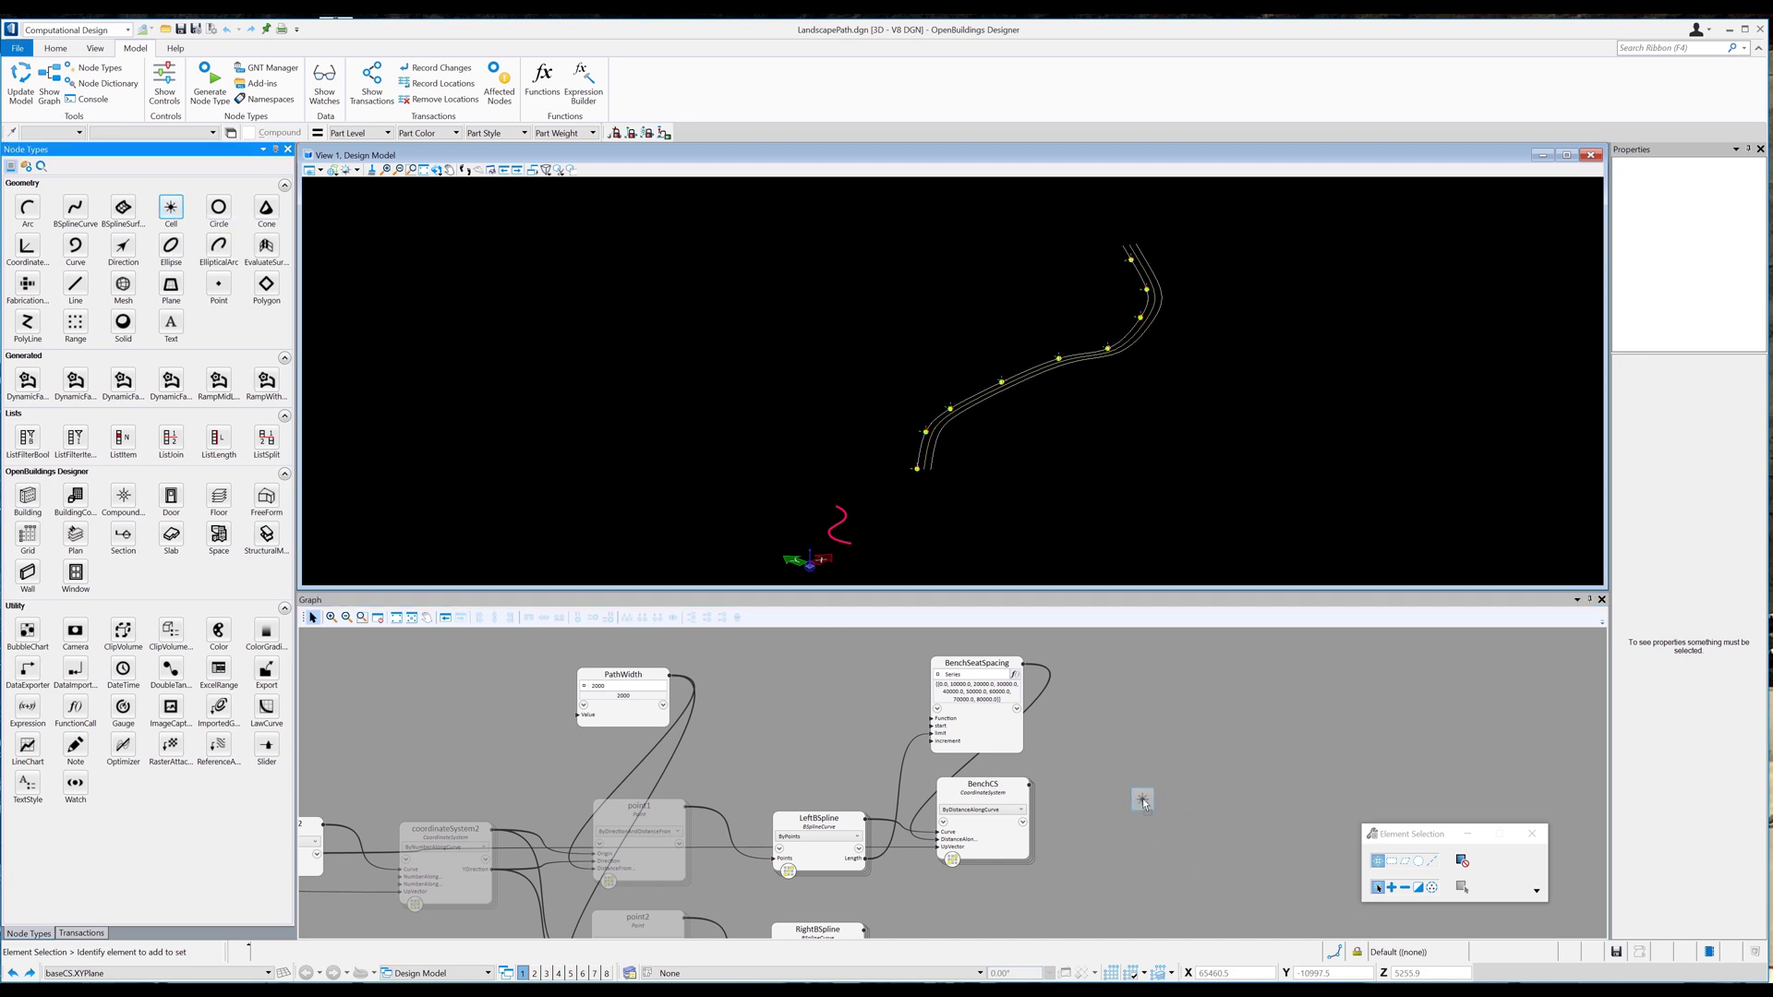
click(1127, 846)
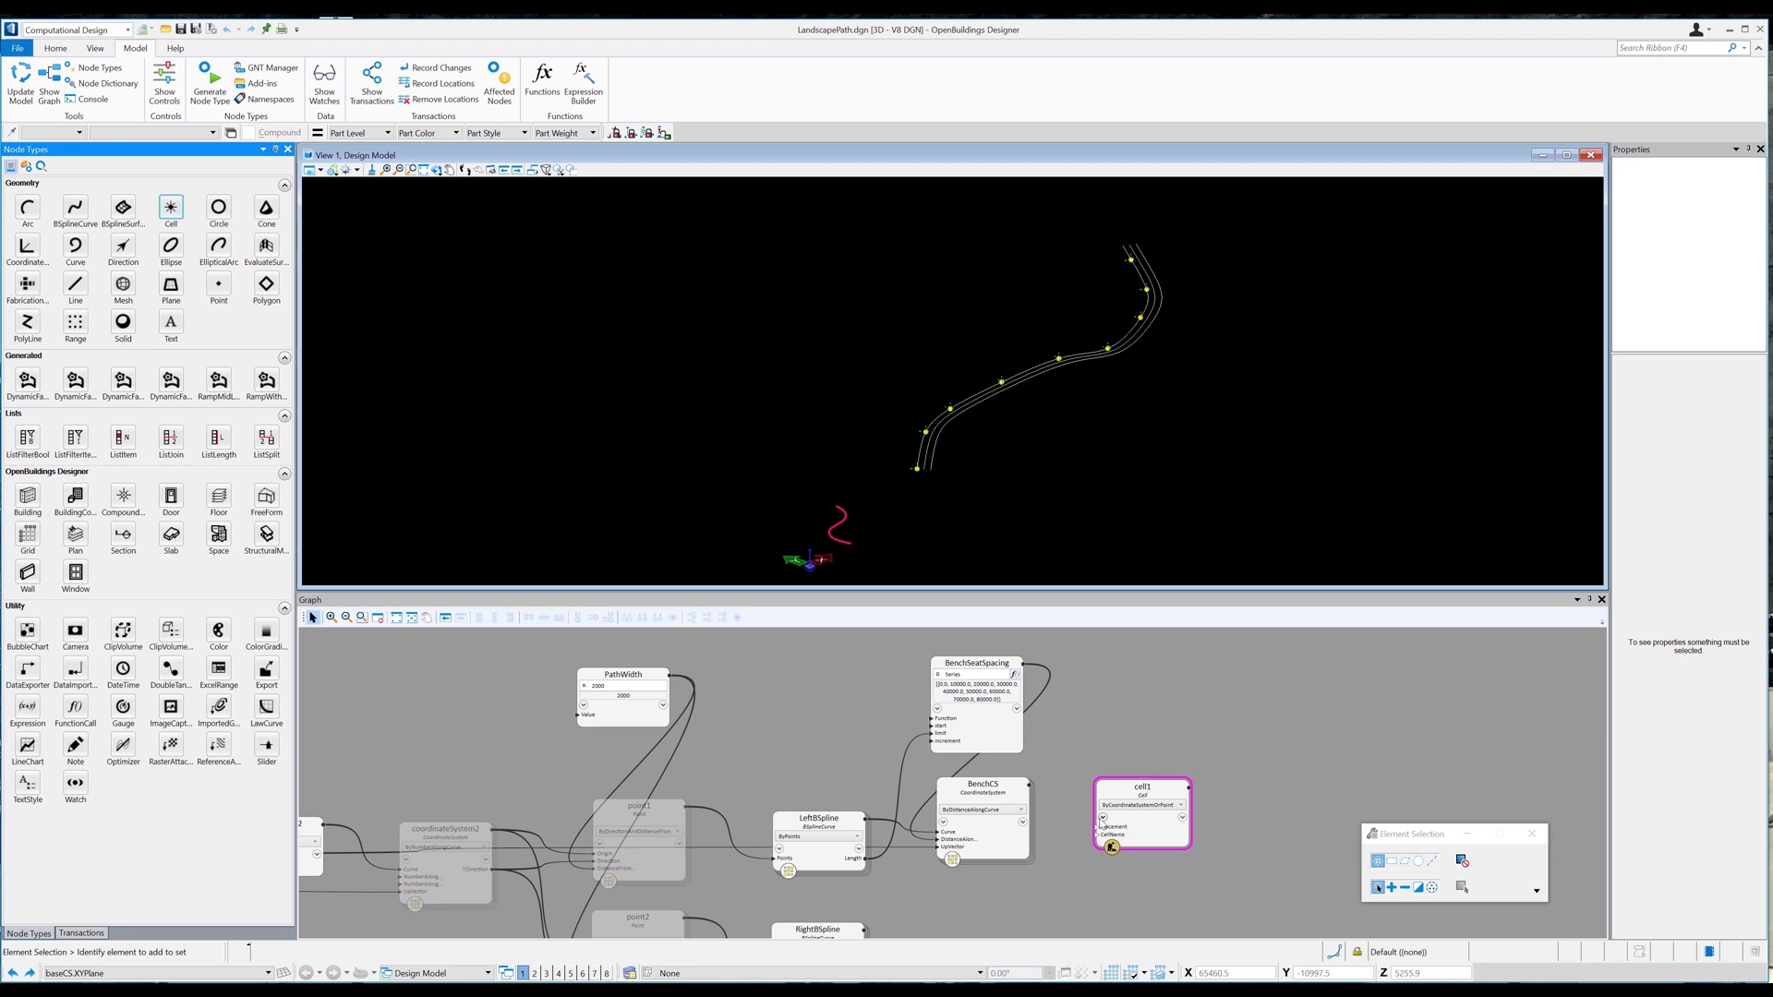
click(1103, 818)
click(1235, 793)
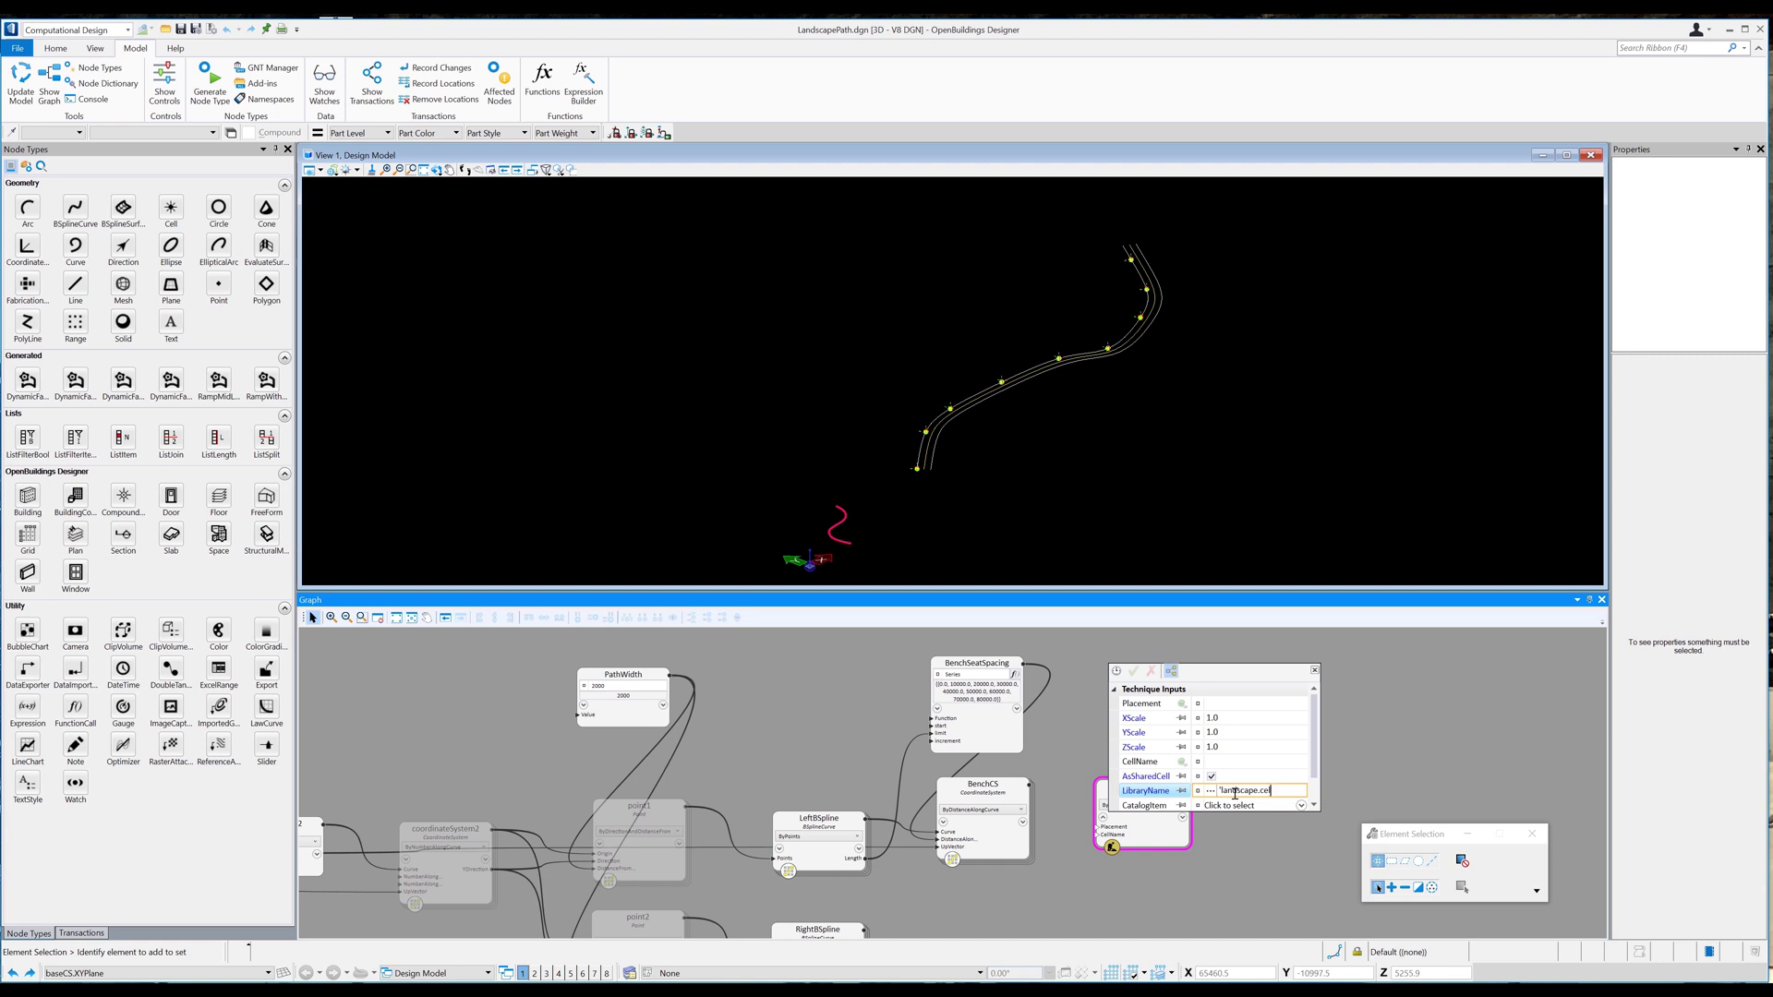
click(1220, 763)
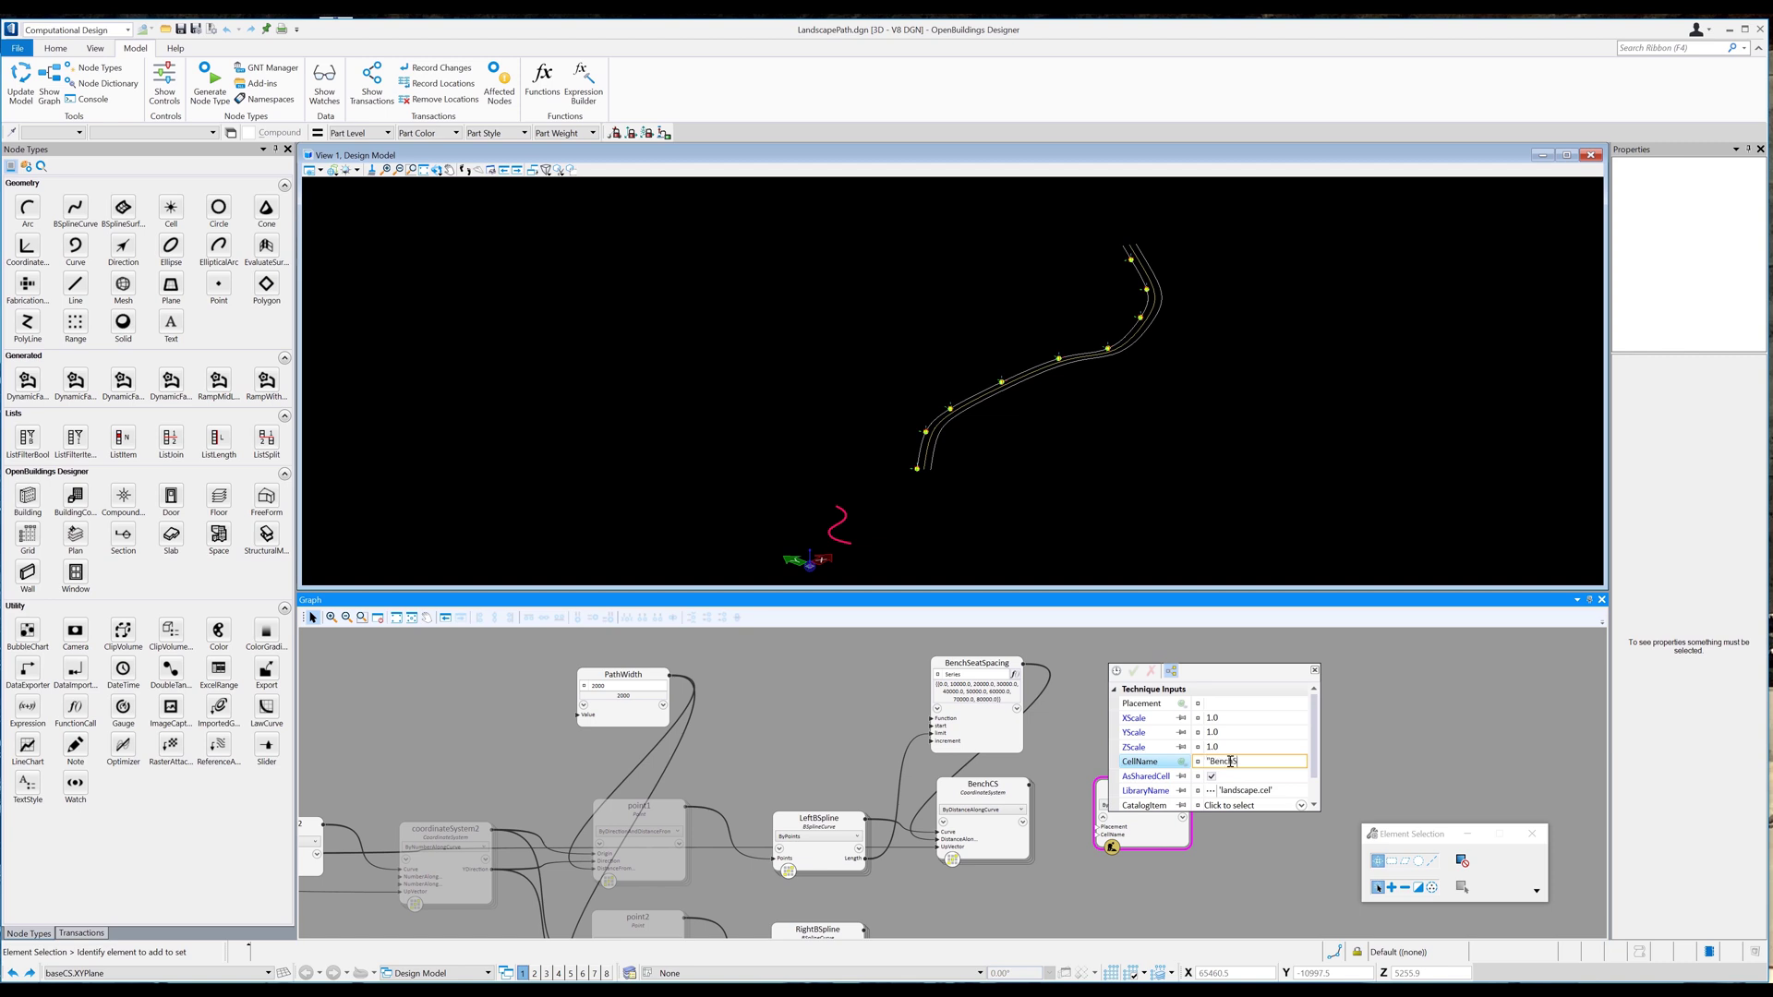
click(1316, 671)
Feed BenchCS into the Placement input of cell1 and check how the benches sit along the path.
click(1098, 827)
click(1026, 786)
drag(1023, 790, 1025, 790)
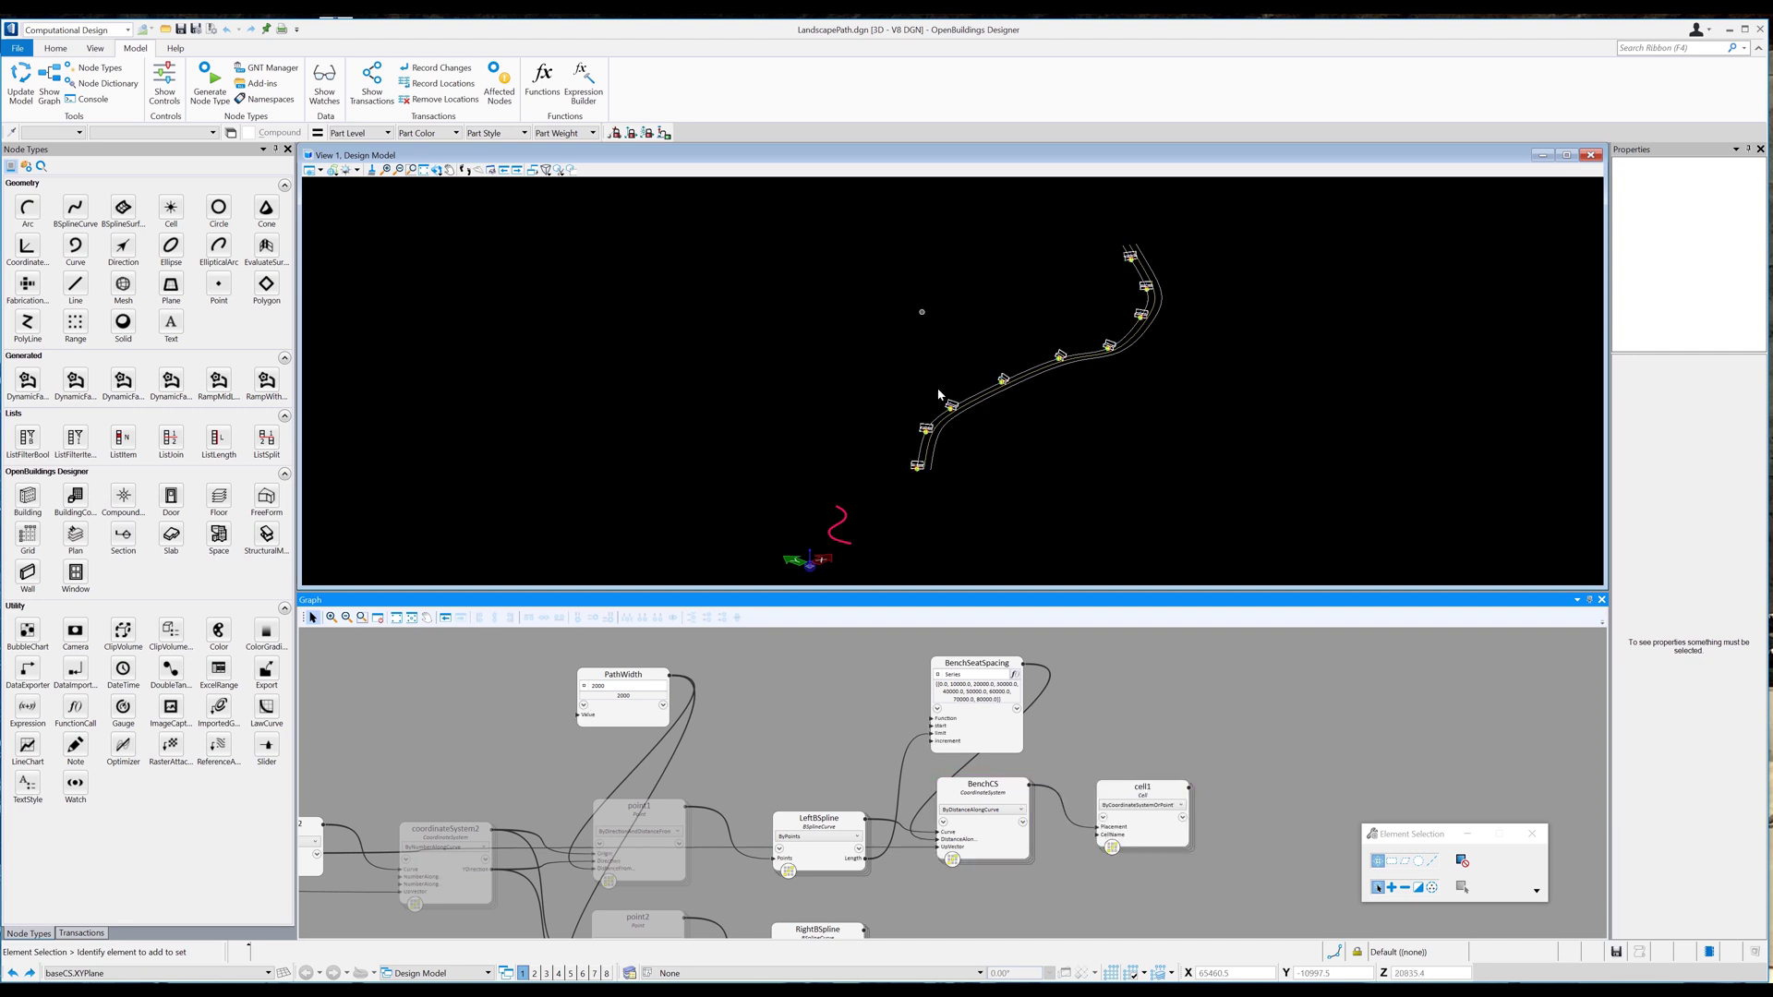
scroll(926, 428, up, 5)
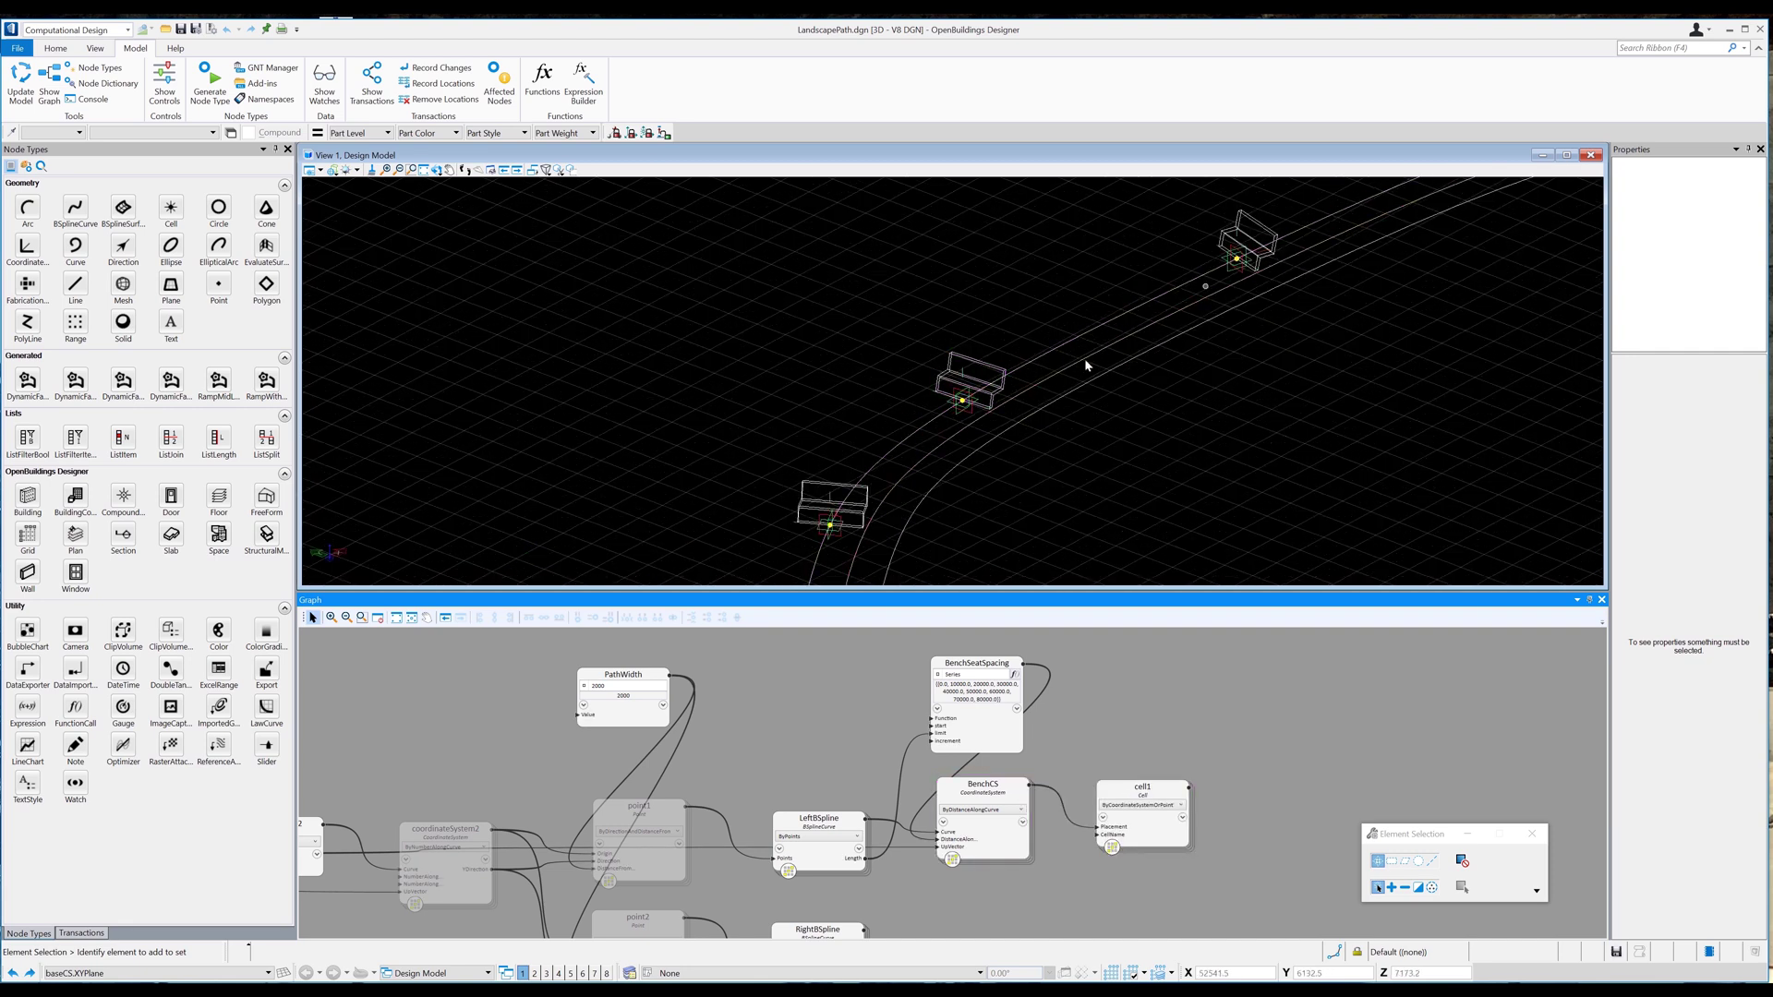
scroll(874, 534, down, 5)
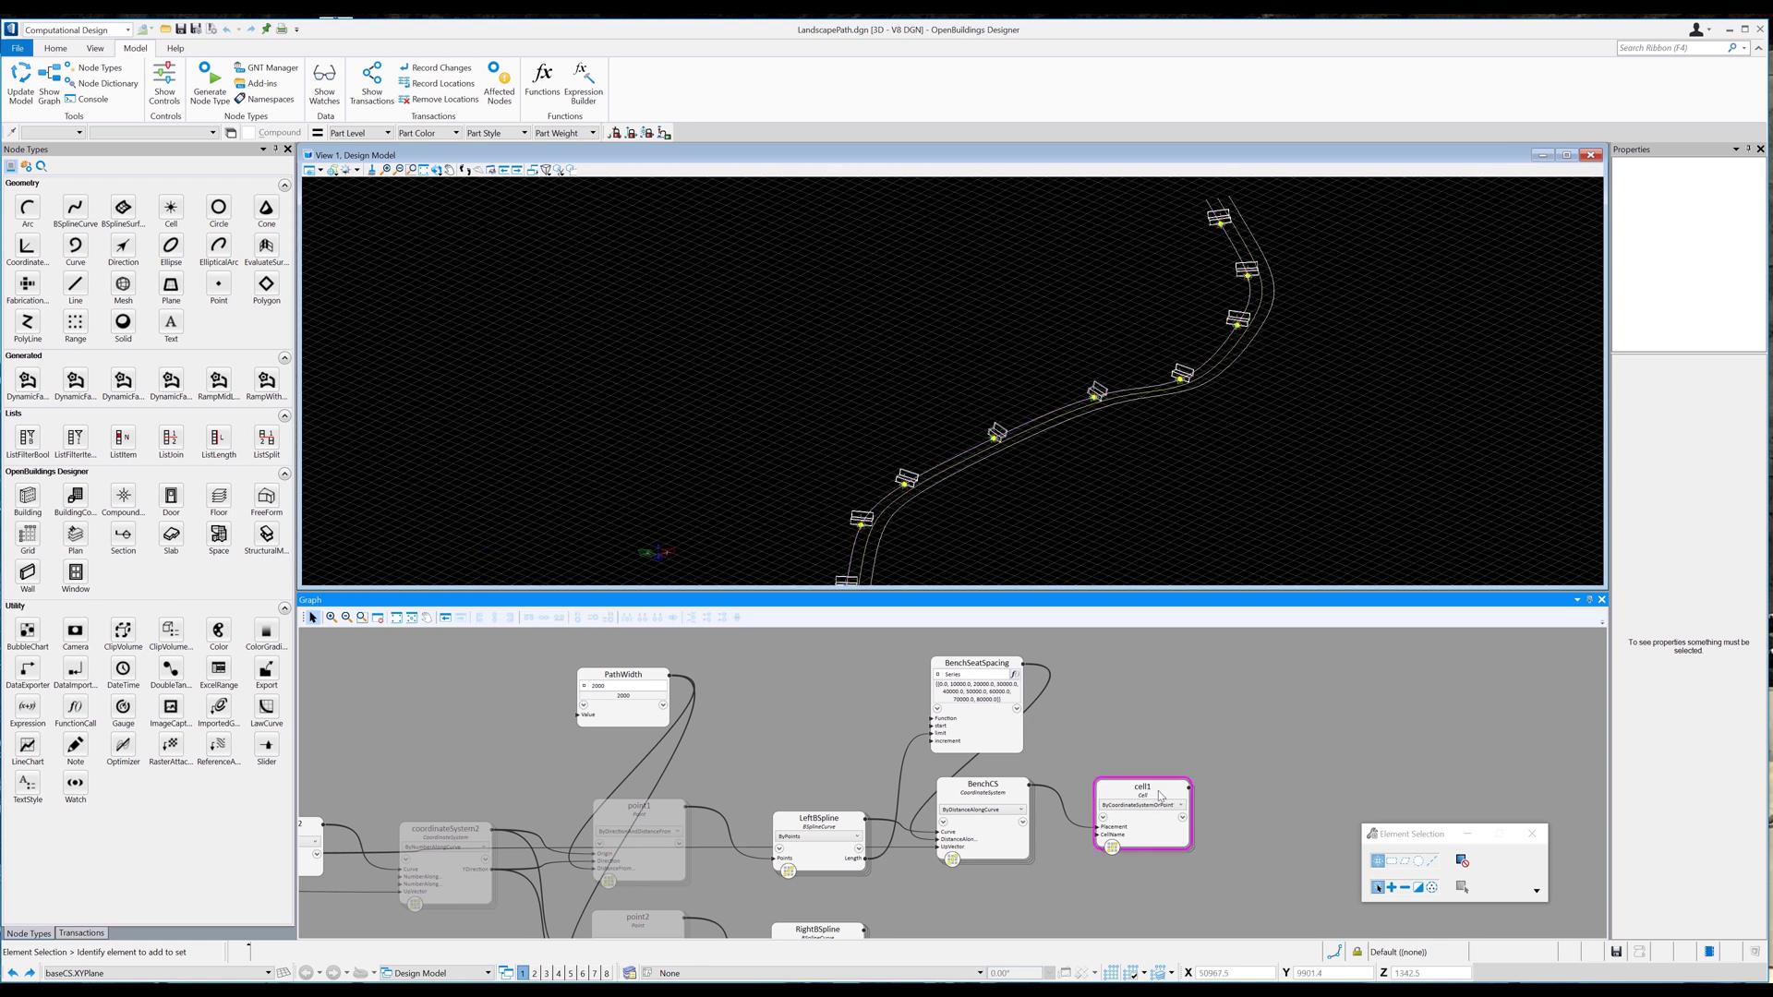
Place a coordinate system node above cell1 that rotates about a coordinate system, and feed BenchCS into its Origin.
click(28, 247)
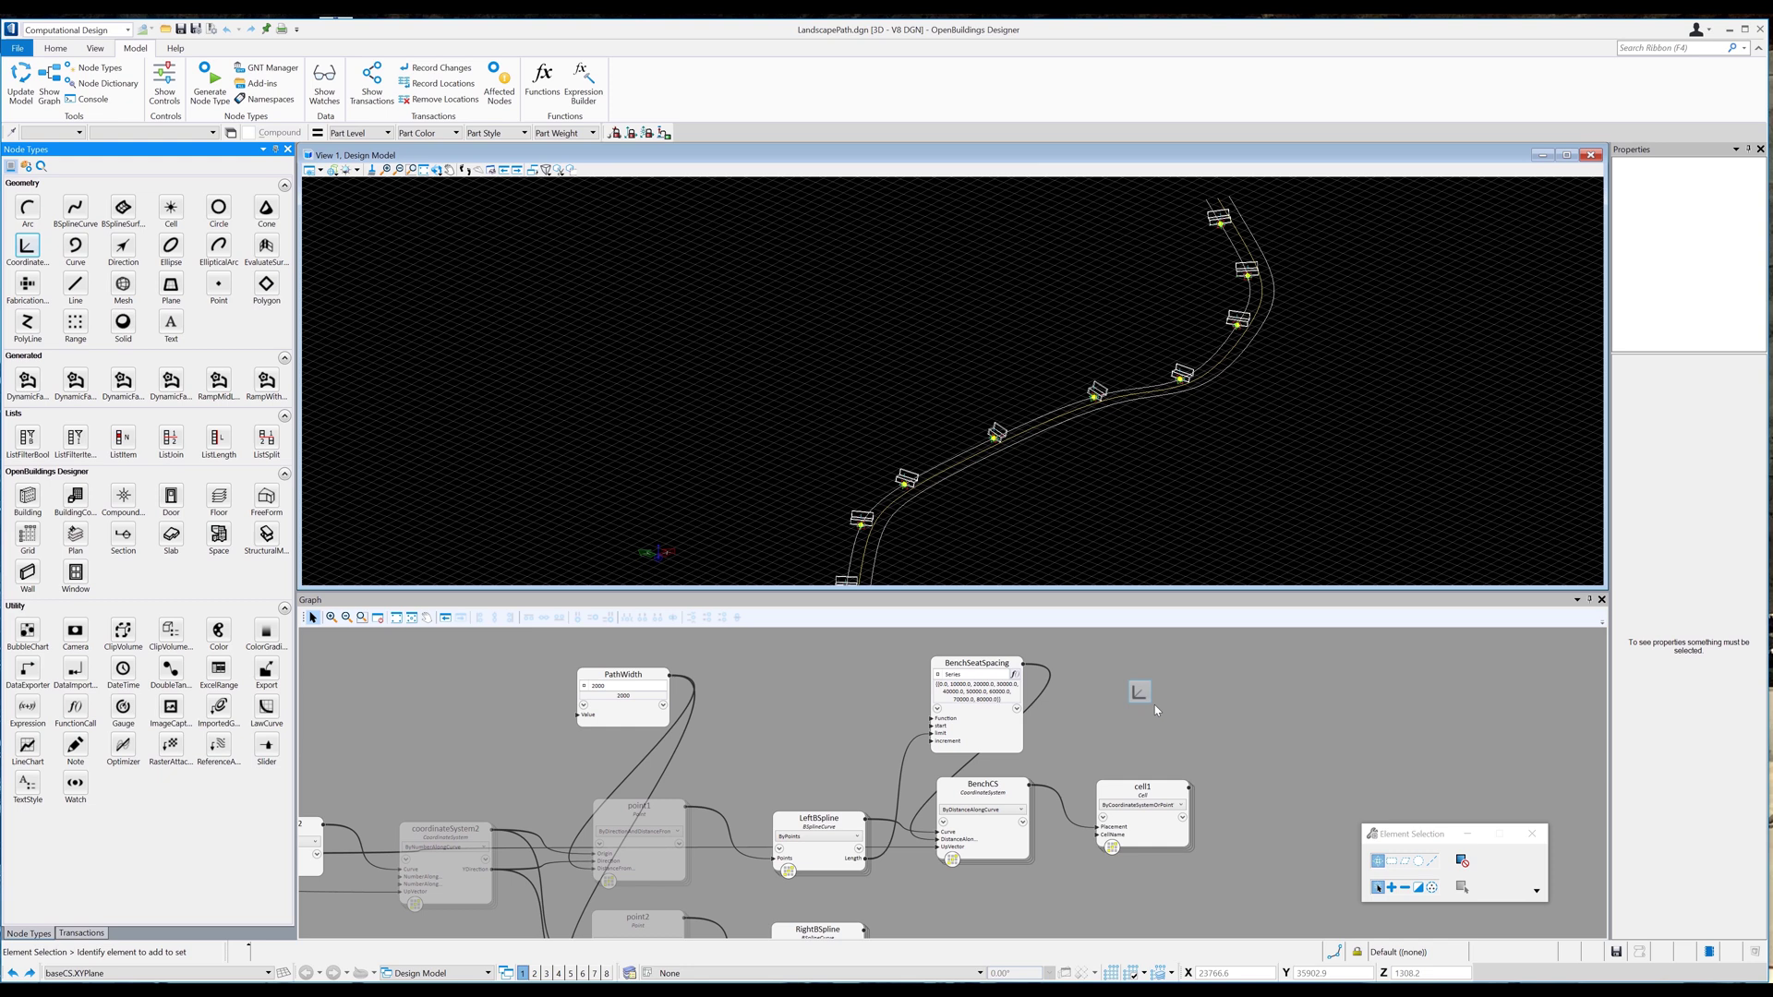
click(1129, 691)
click(1145, 697)
scroll(1178, 472, down, 1)
mouse_move(1163, 473)
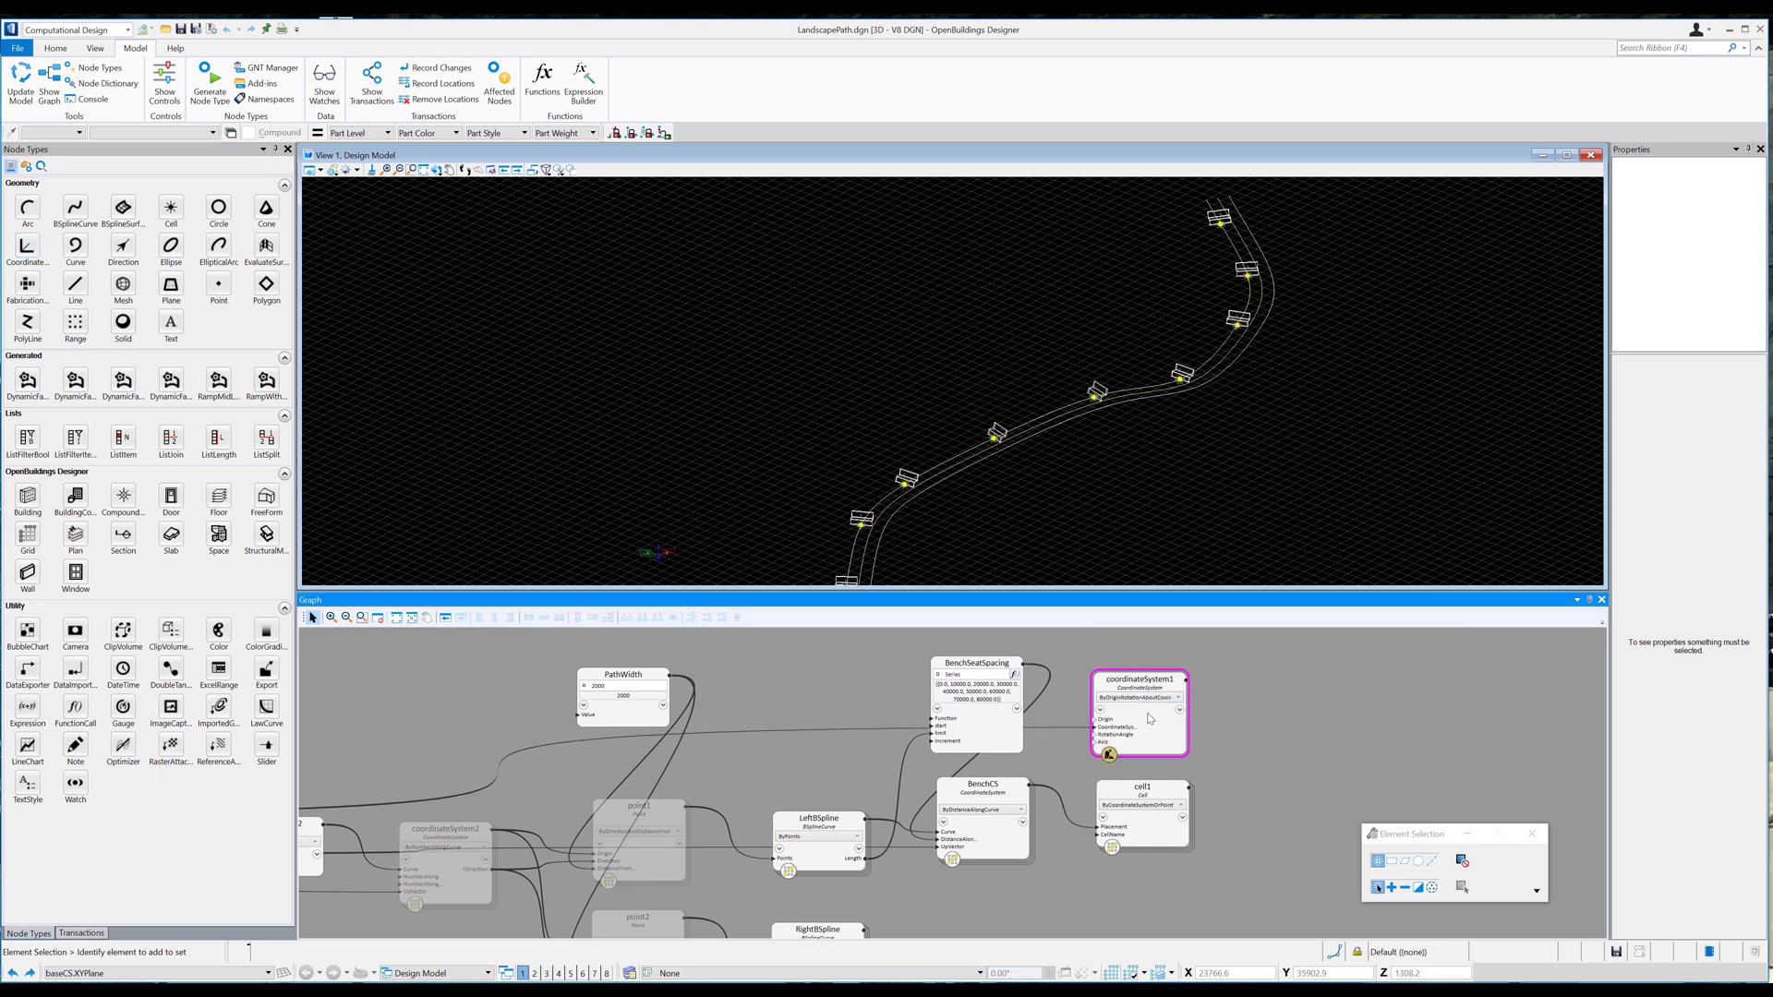
drag(1099, 720, 1027, 786)
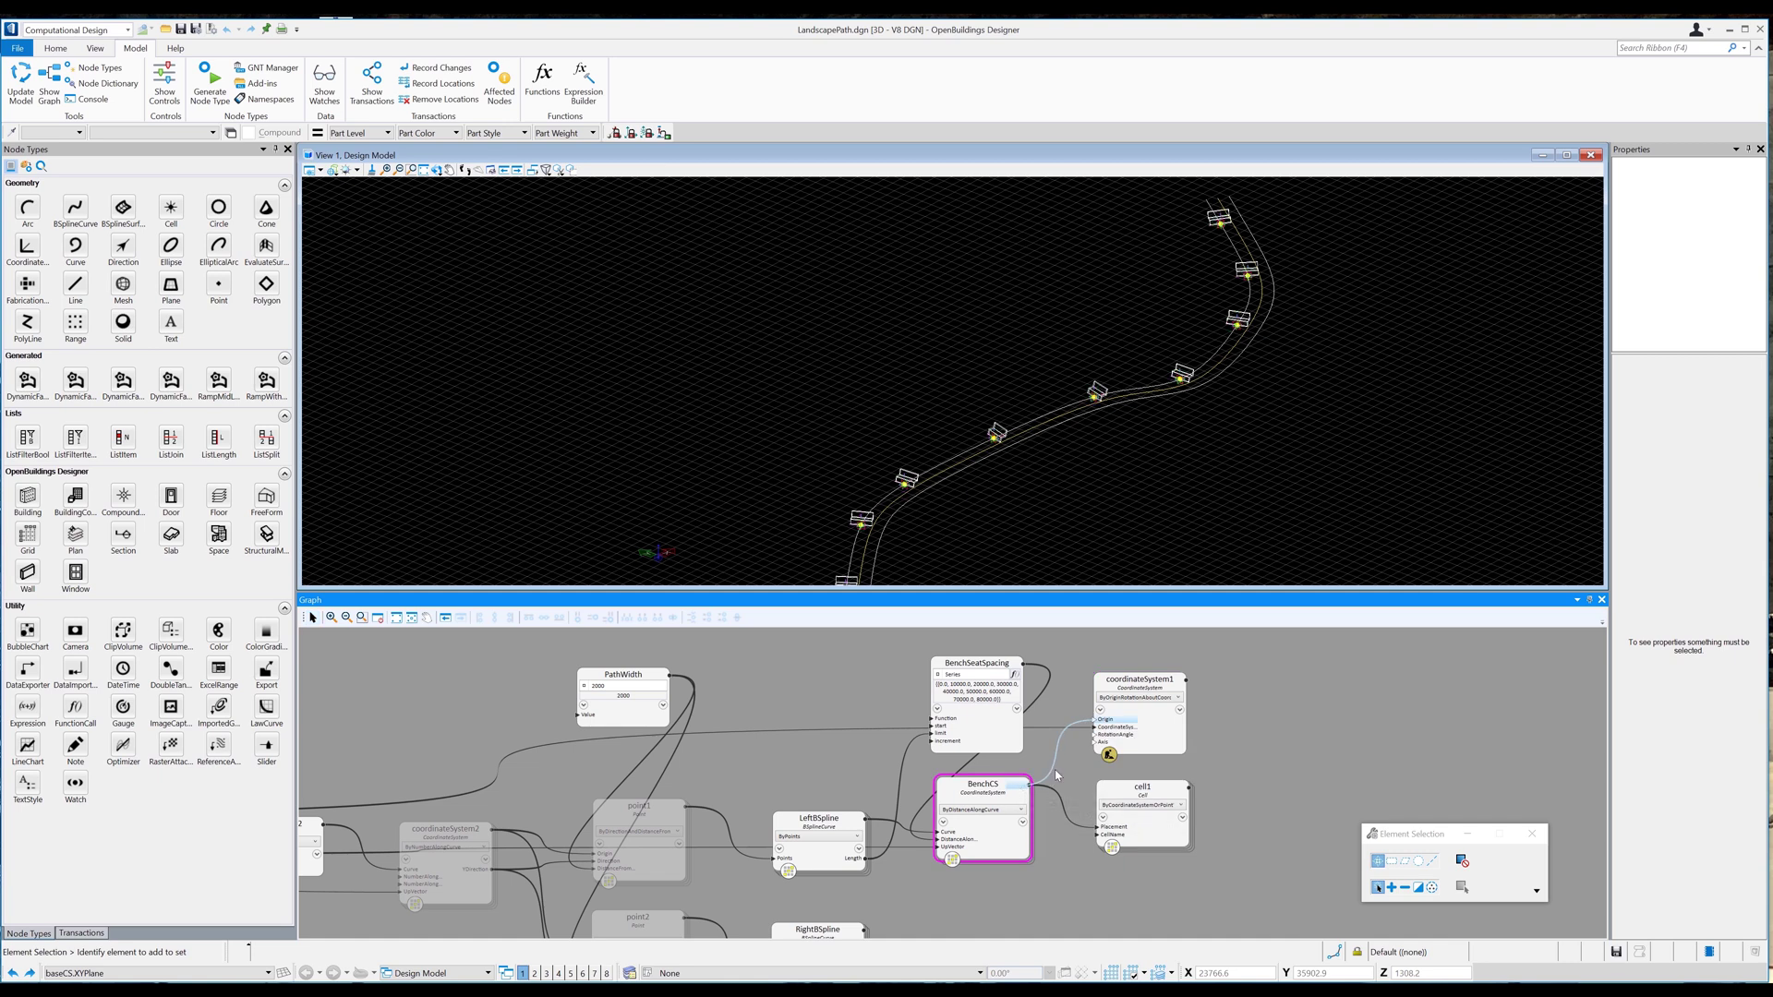
Set coordinateSystem1's CoordinateSystem to baseCS, its RotationAngle to 90 and its Axis to Z.
click(1109, 738)
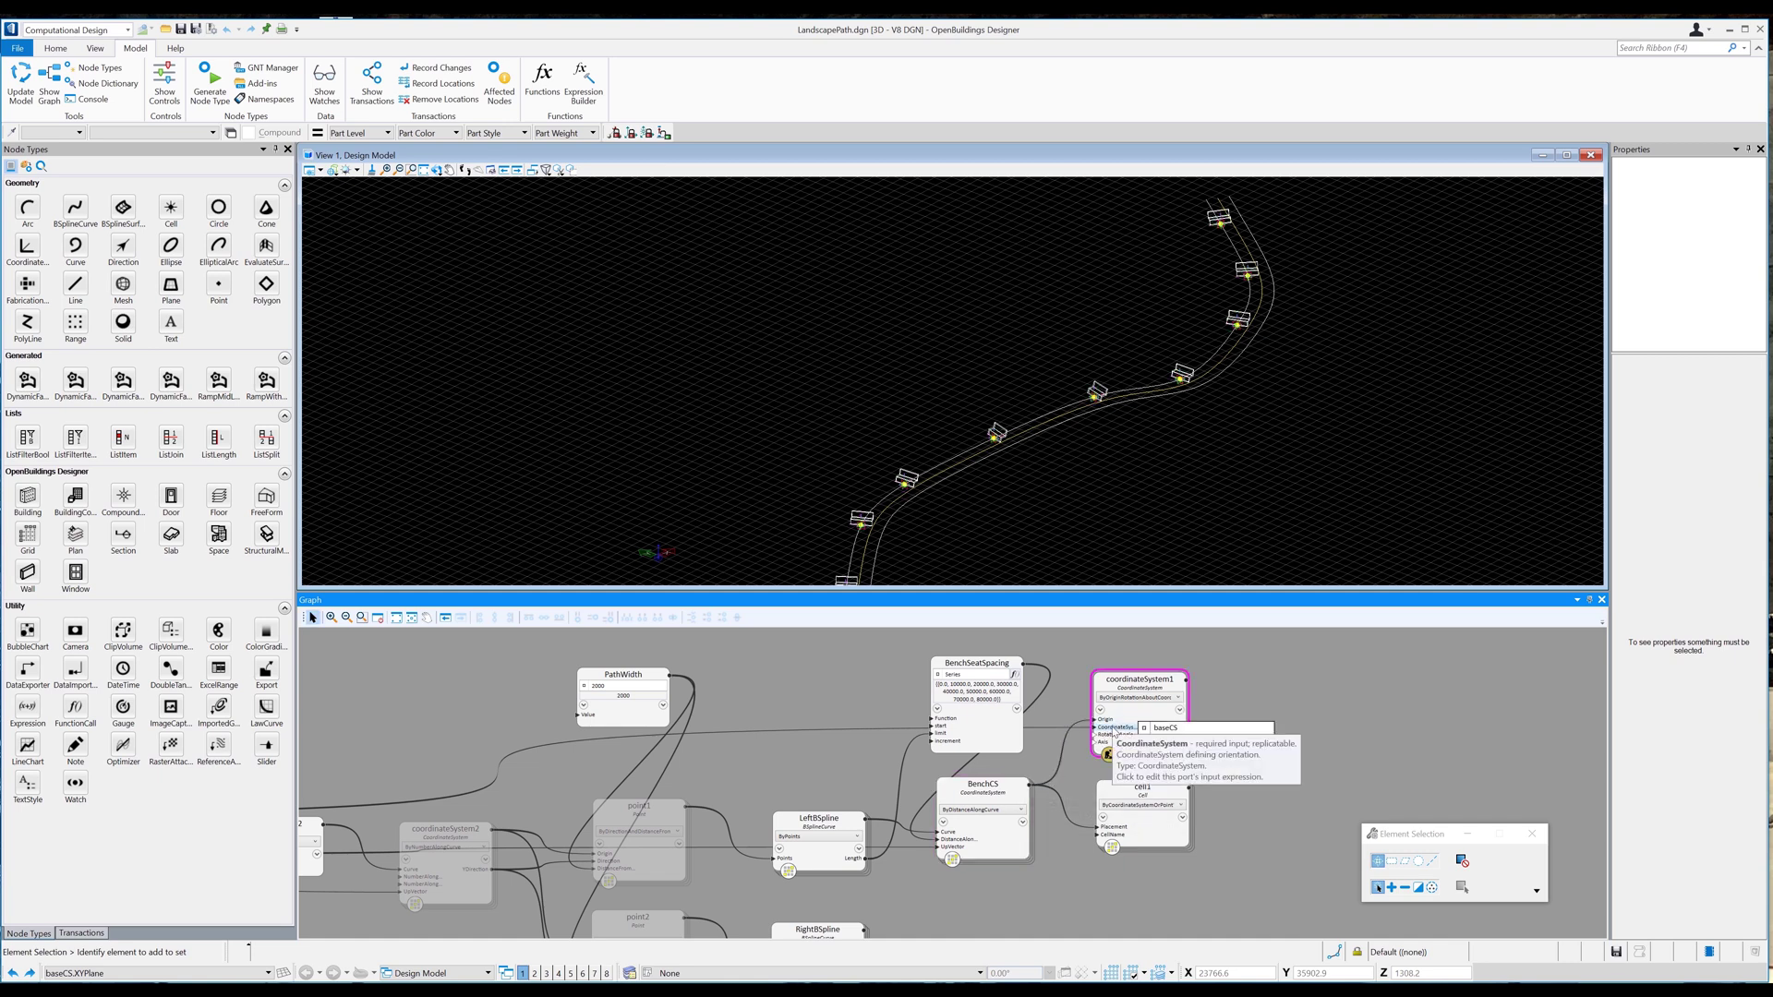
click(1112, 743)
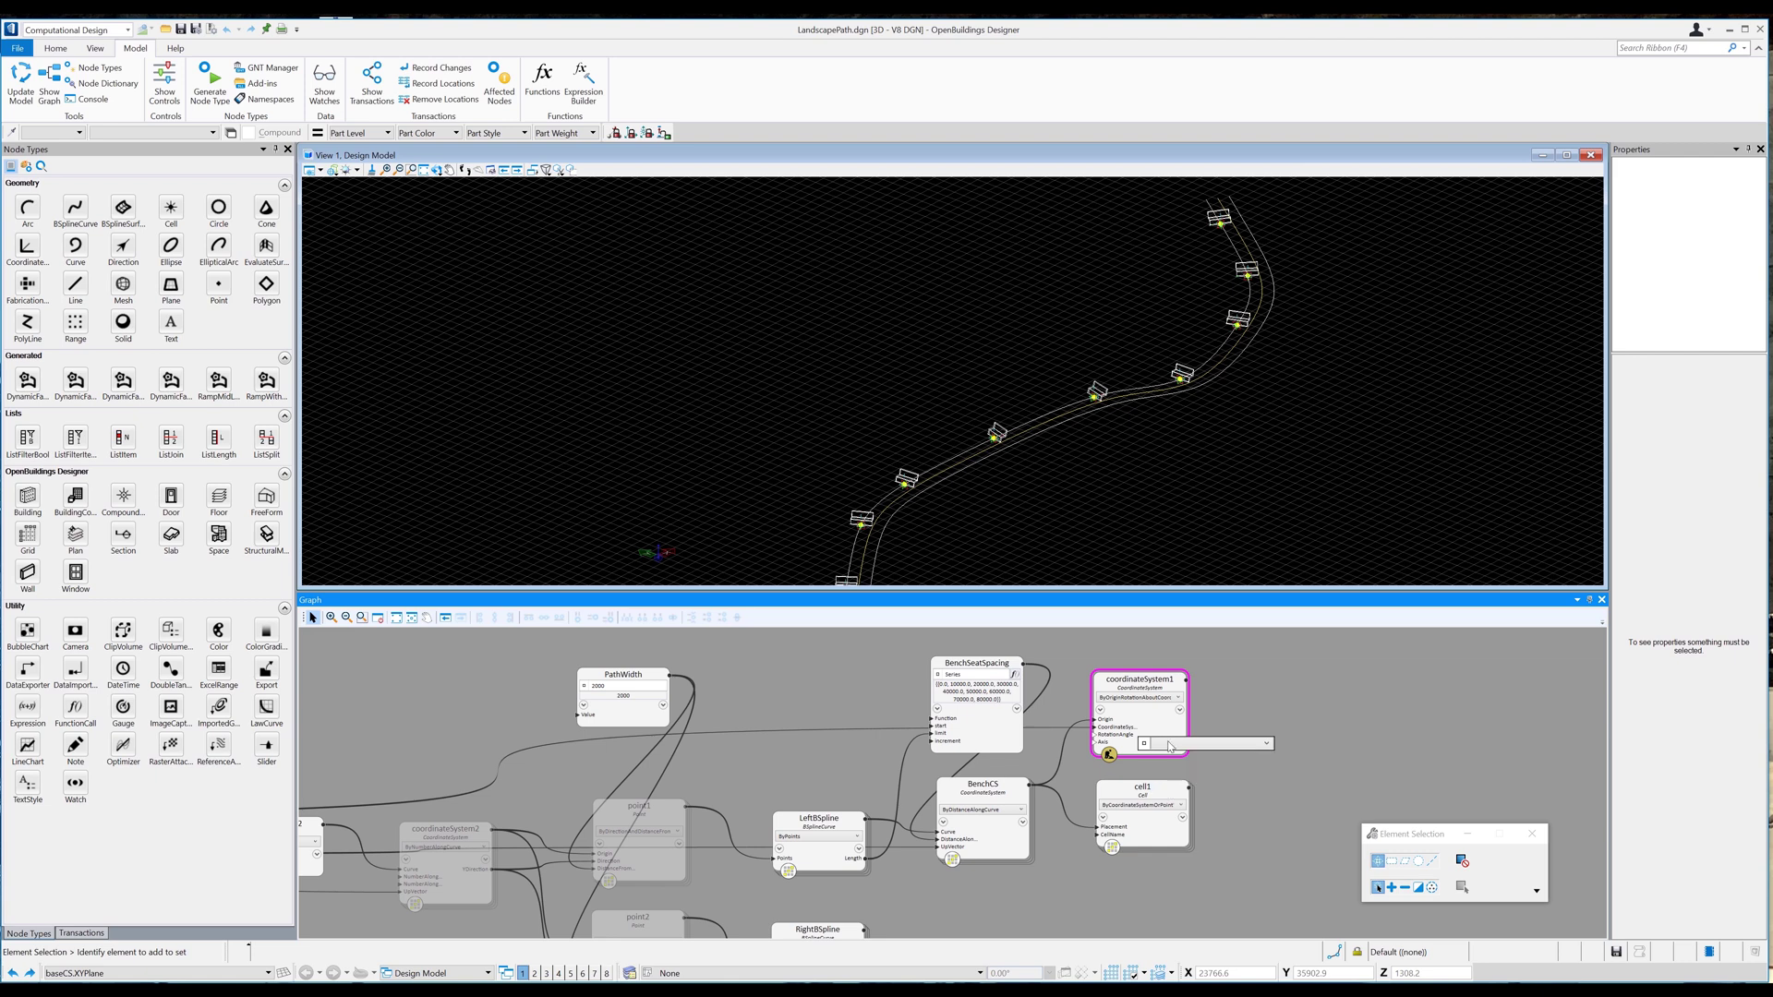
click(1136, 737)
text(90)
click(1237, 772)
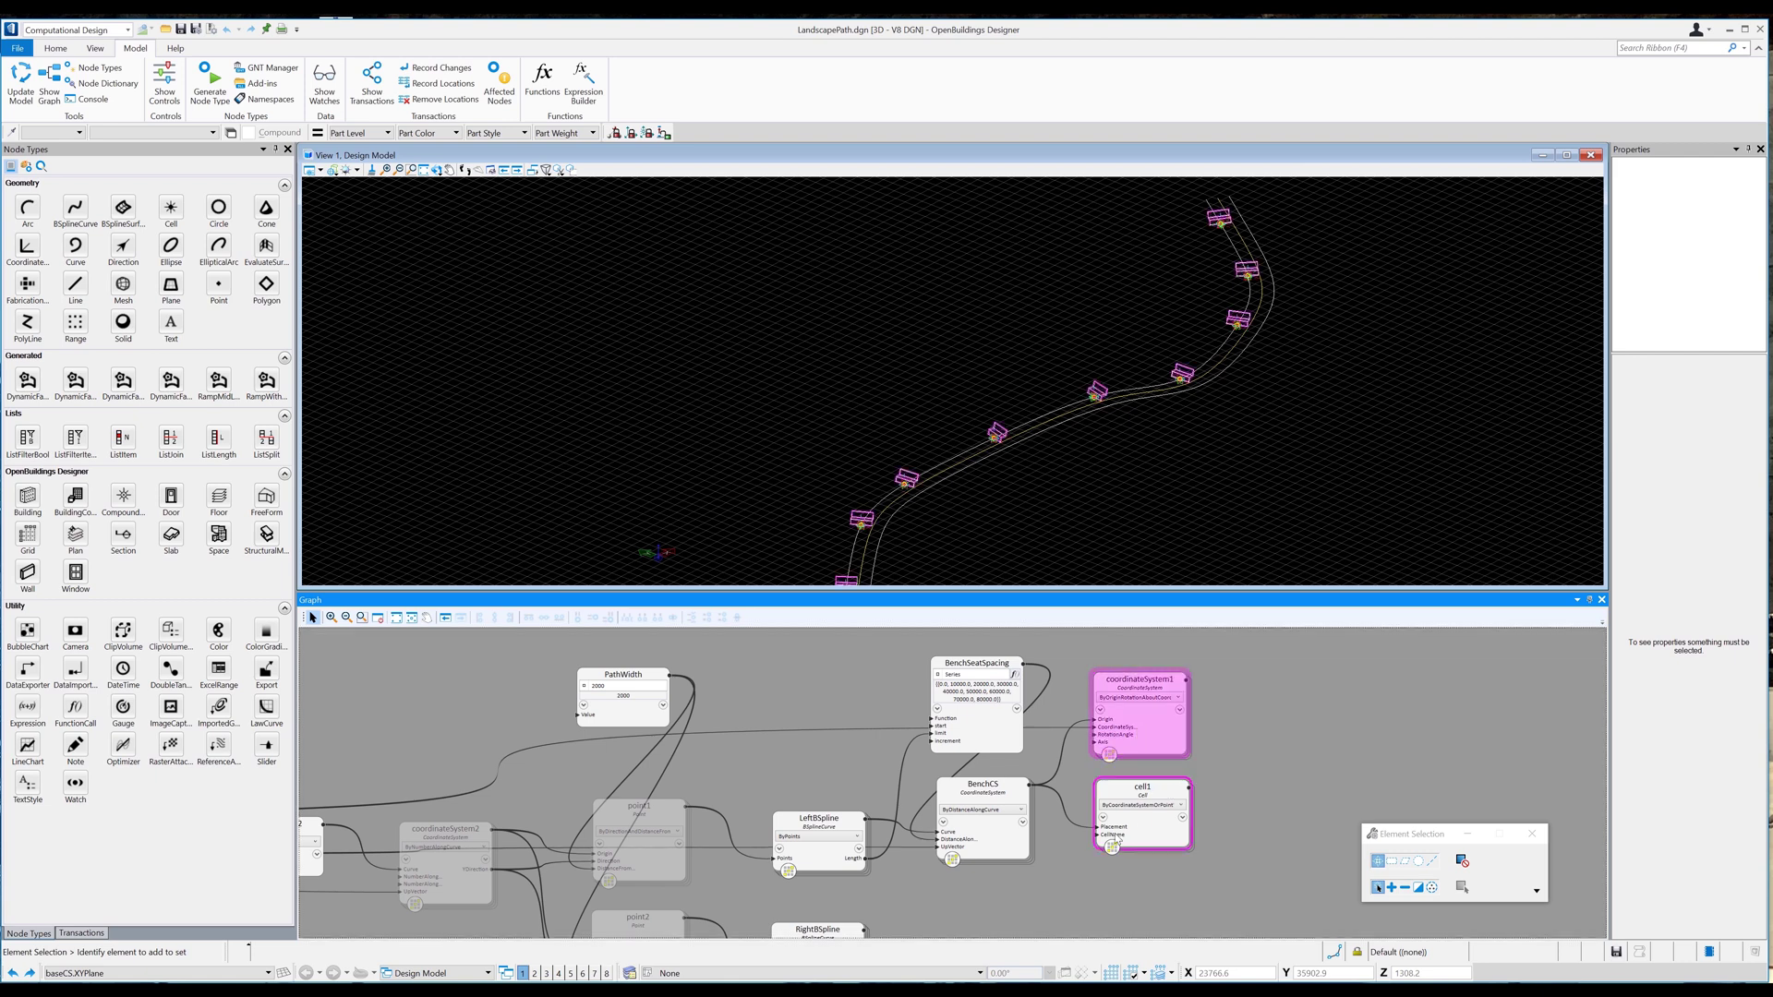
Replace the Placement input of cell1 with coordinateSystem1.
click(1116, 827)
drag(1207, 828, 1142, 830)
text(coordinateSystem1)
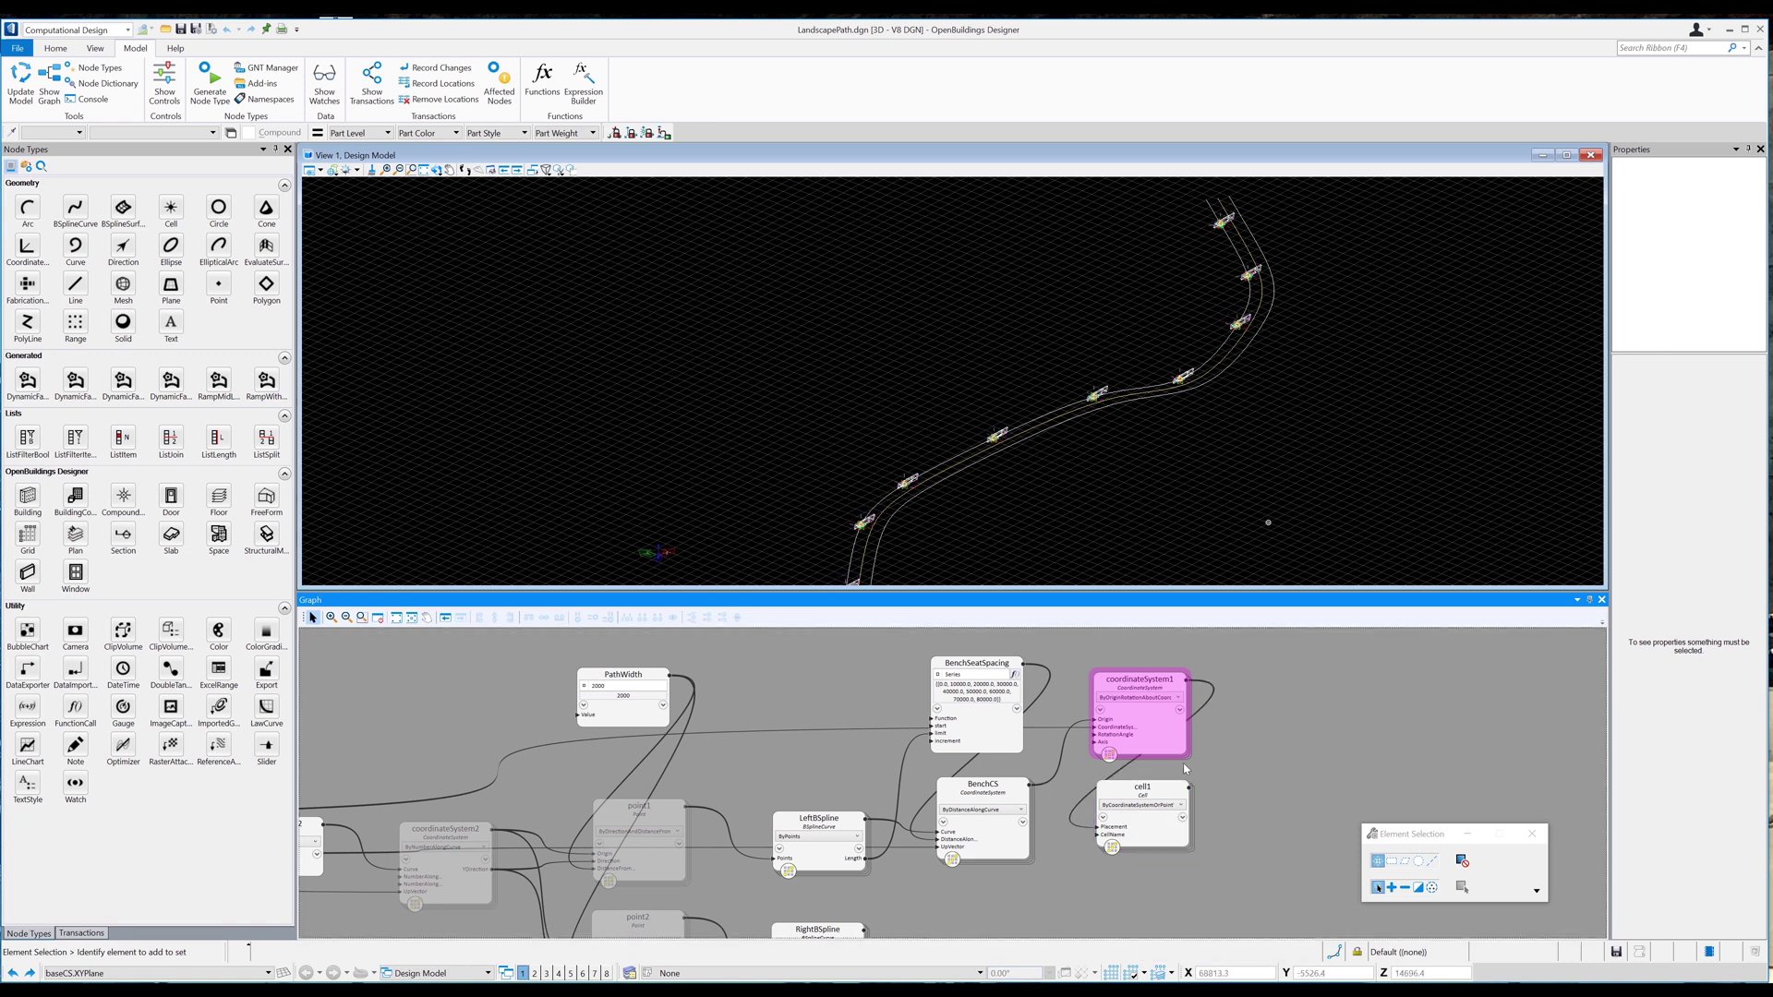
Change coordinateSystem1's CoordinateSystem input to BenchCS and set its RotationAngle to 90.
scroll(1249, 268, up, 3)
scroll(1272, 307, down, 2)
shift+middle_drag(1013, 434, 1335, 429)
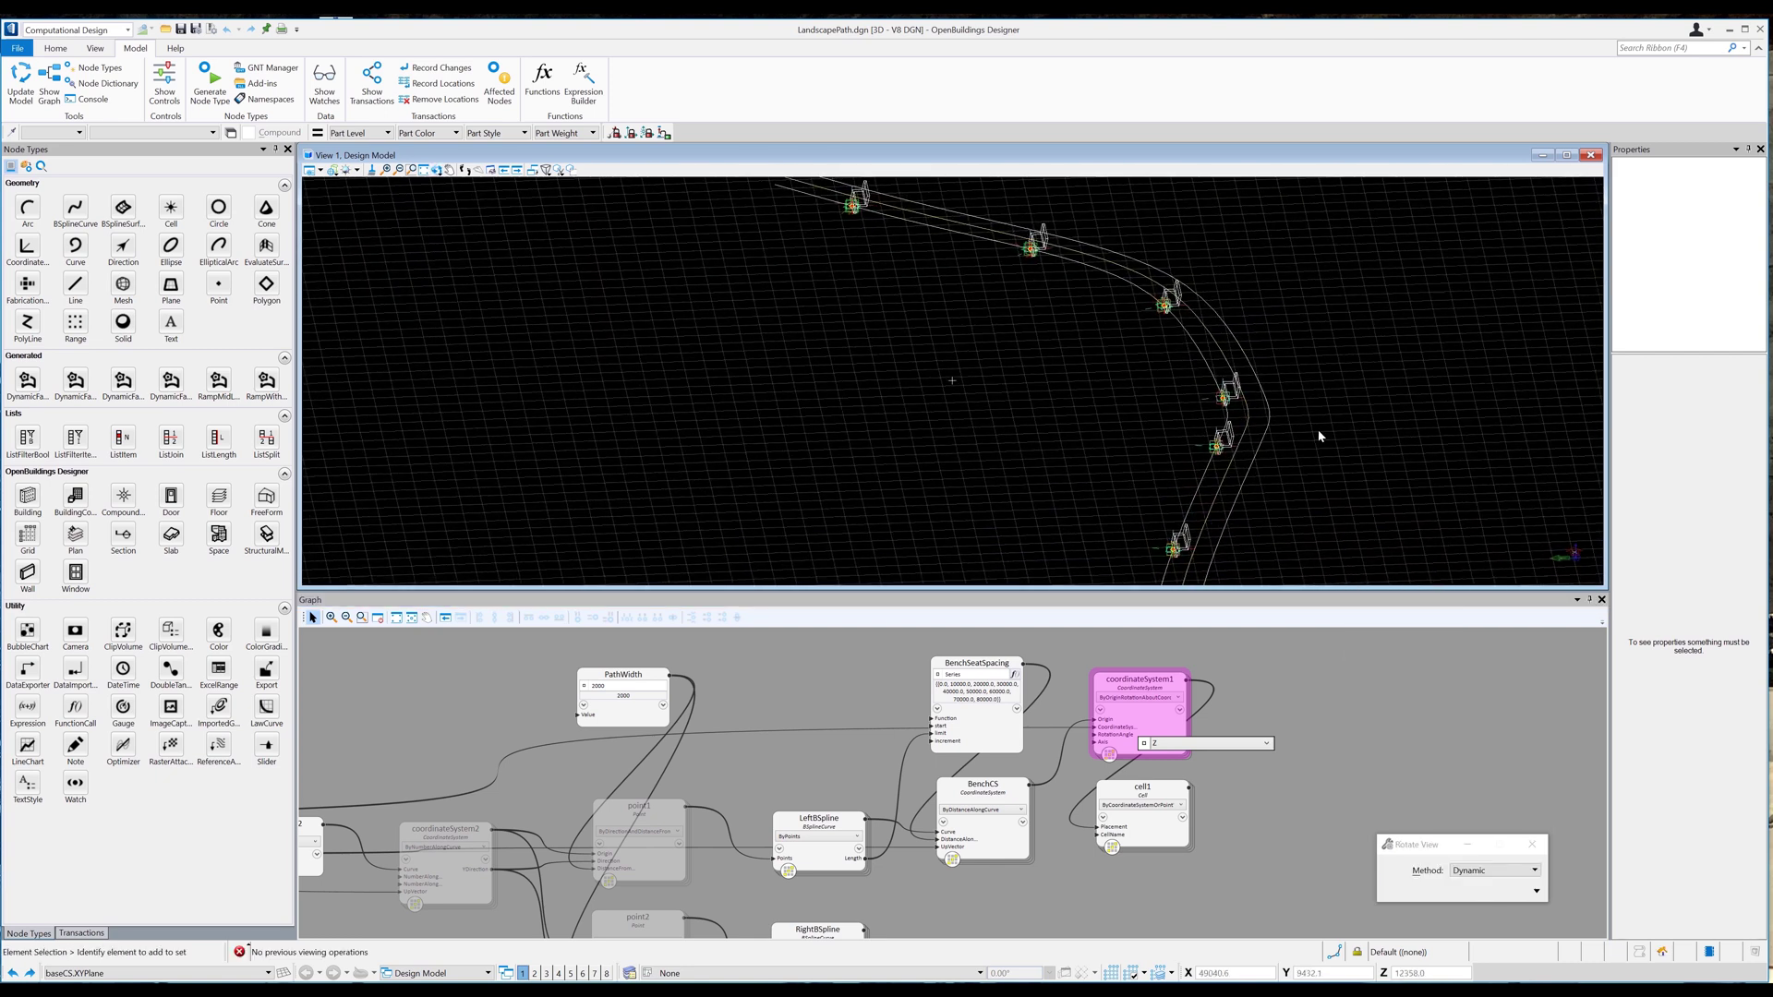
right_click(1336, 429)
click(399, 170)
shift+middle_drag(1155, 517, 970, 466)
click(1112, 728)
text(BenchCS)
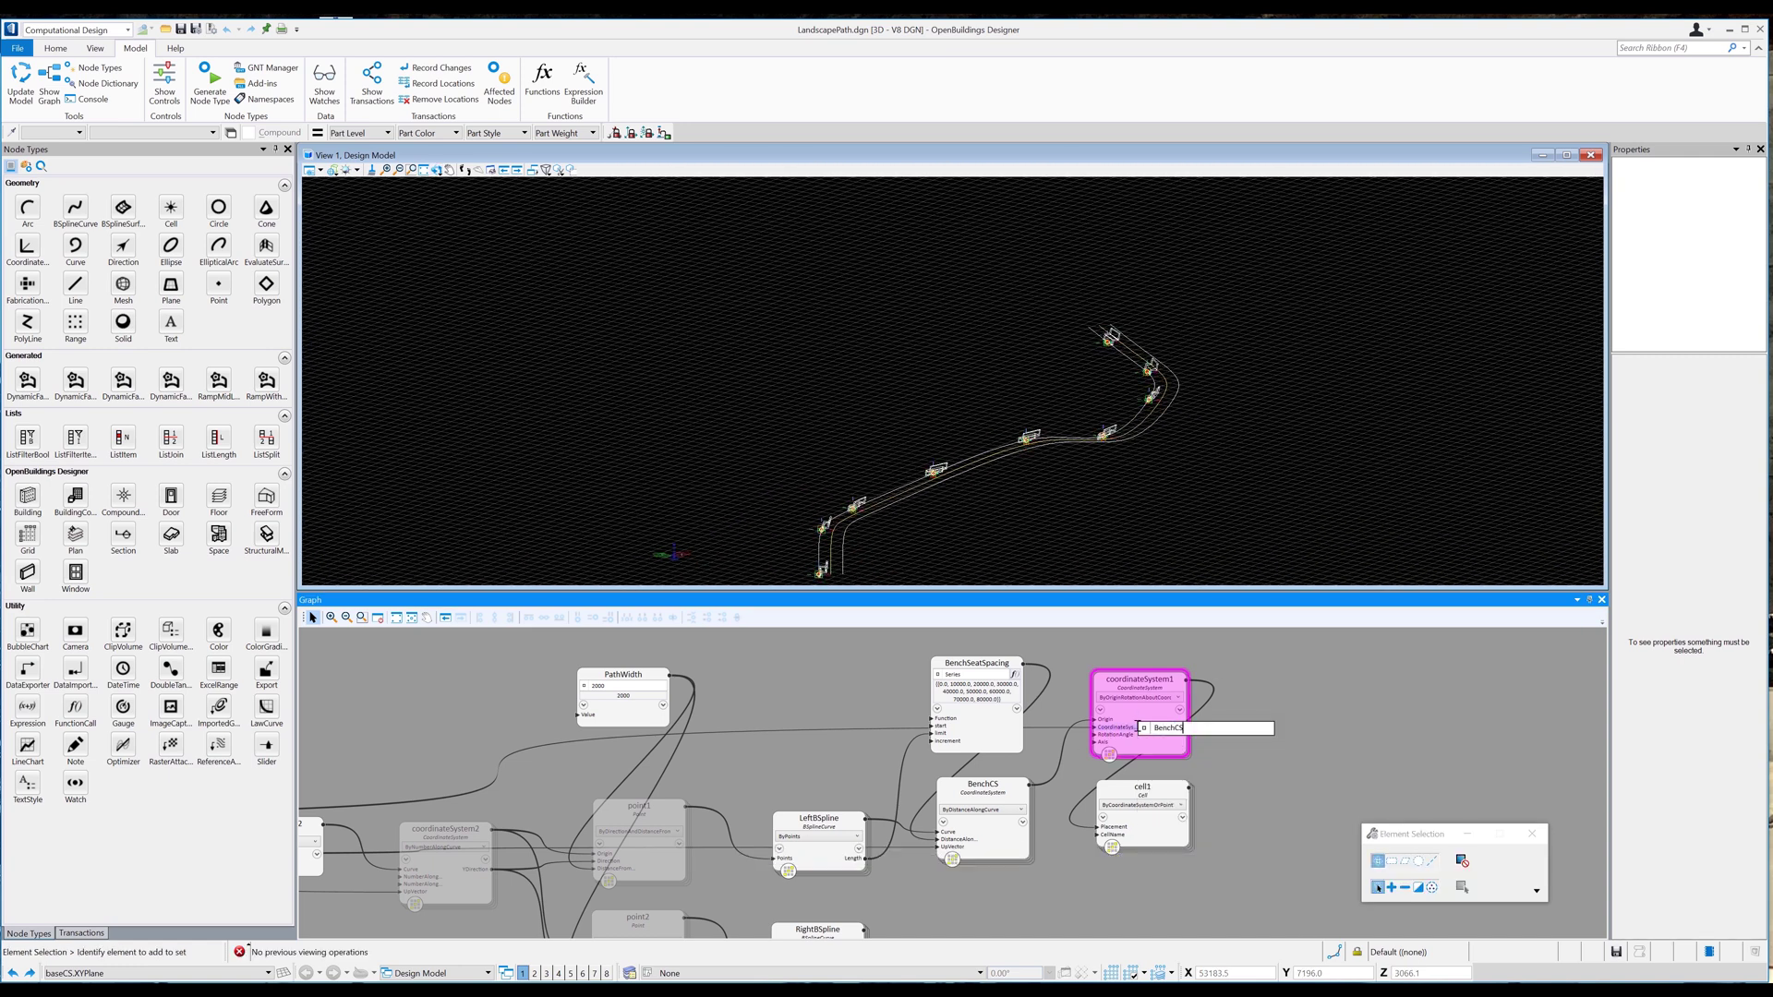
key(Return)
click(1114, 735)
text(90)
click(1159, 737)
key(BackSpace)
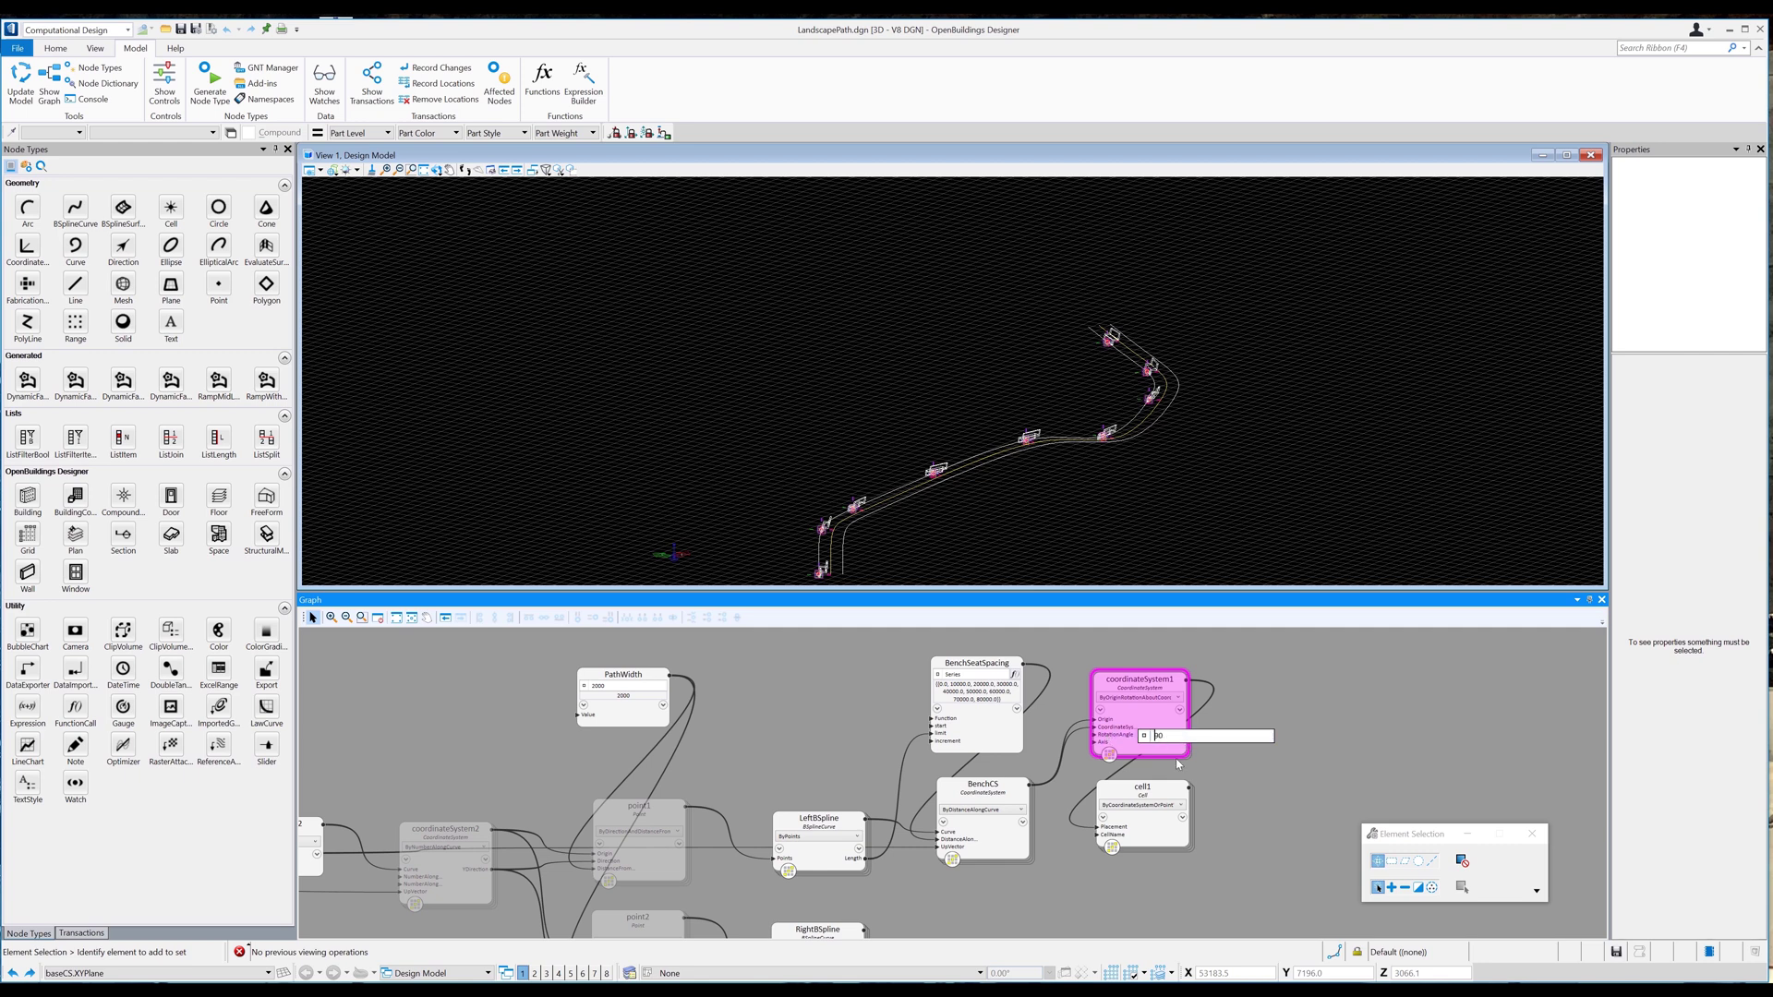
Check the bench orientation along the path and rename coordinateSystem1 to BenchRotateCS.
click(436, 170)
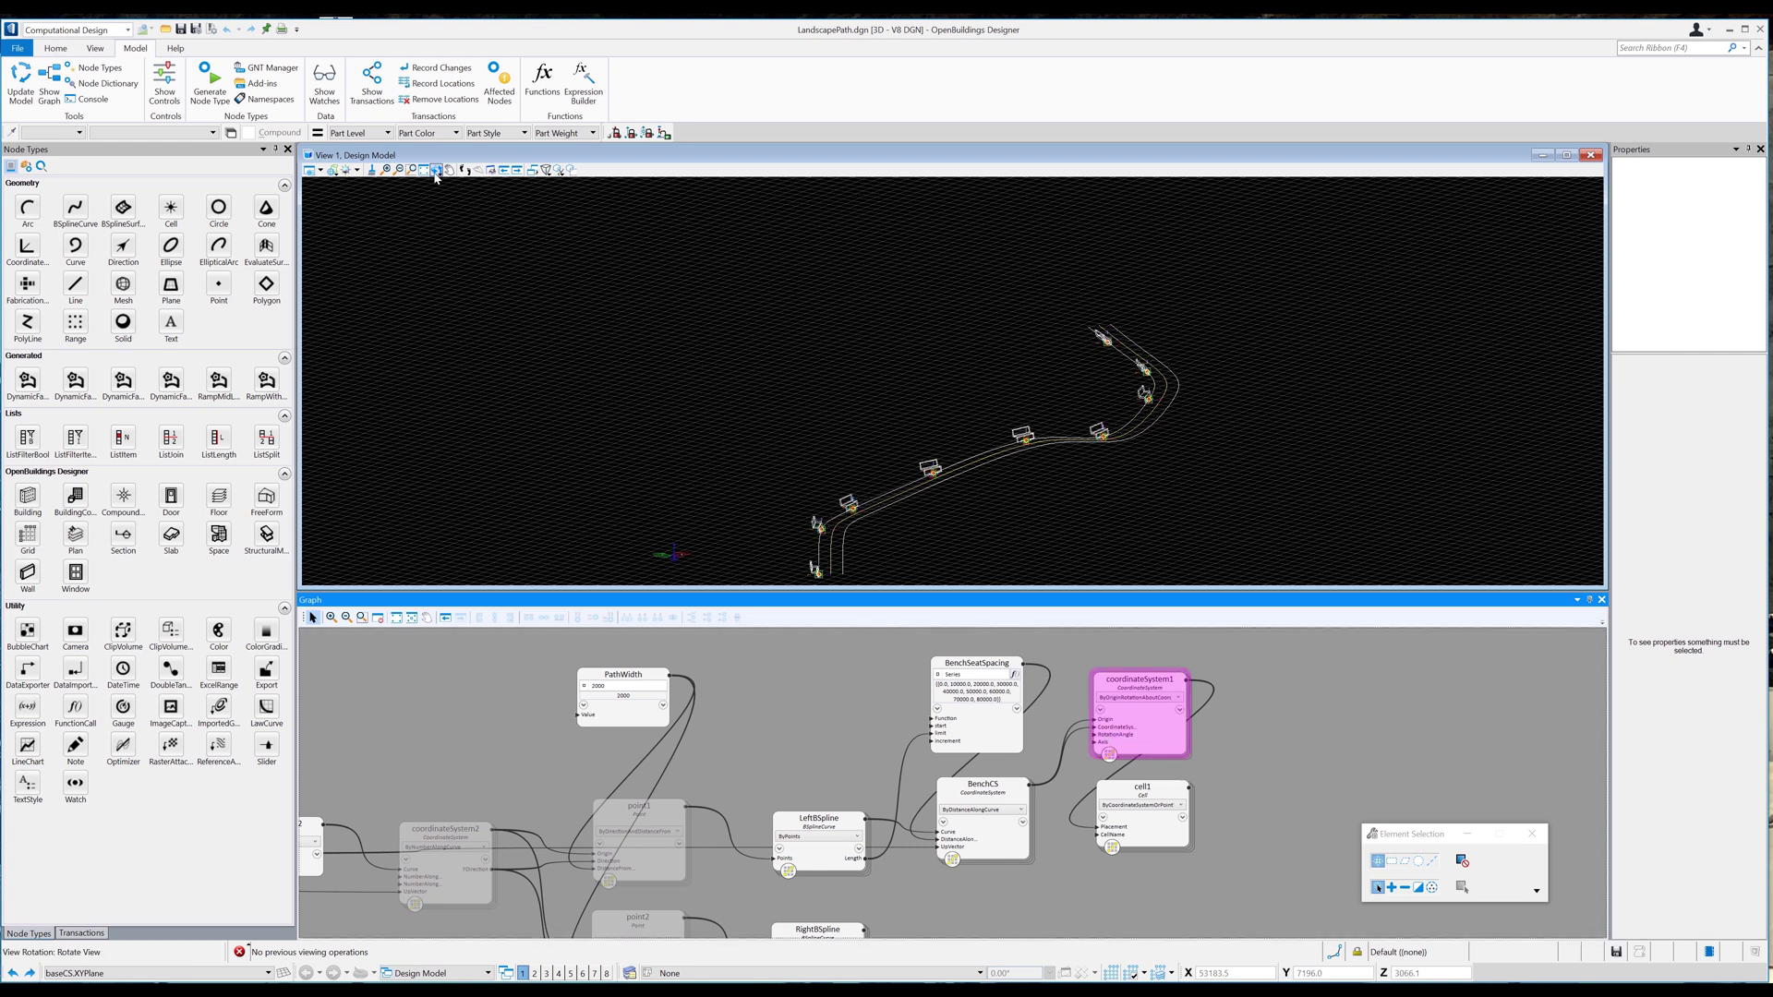
click(436, 170)
click(471, 185)
drag(887, 425, 757, 370)
click(622, 348)
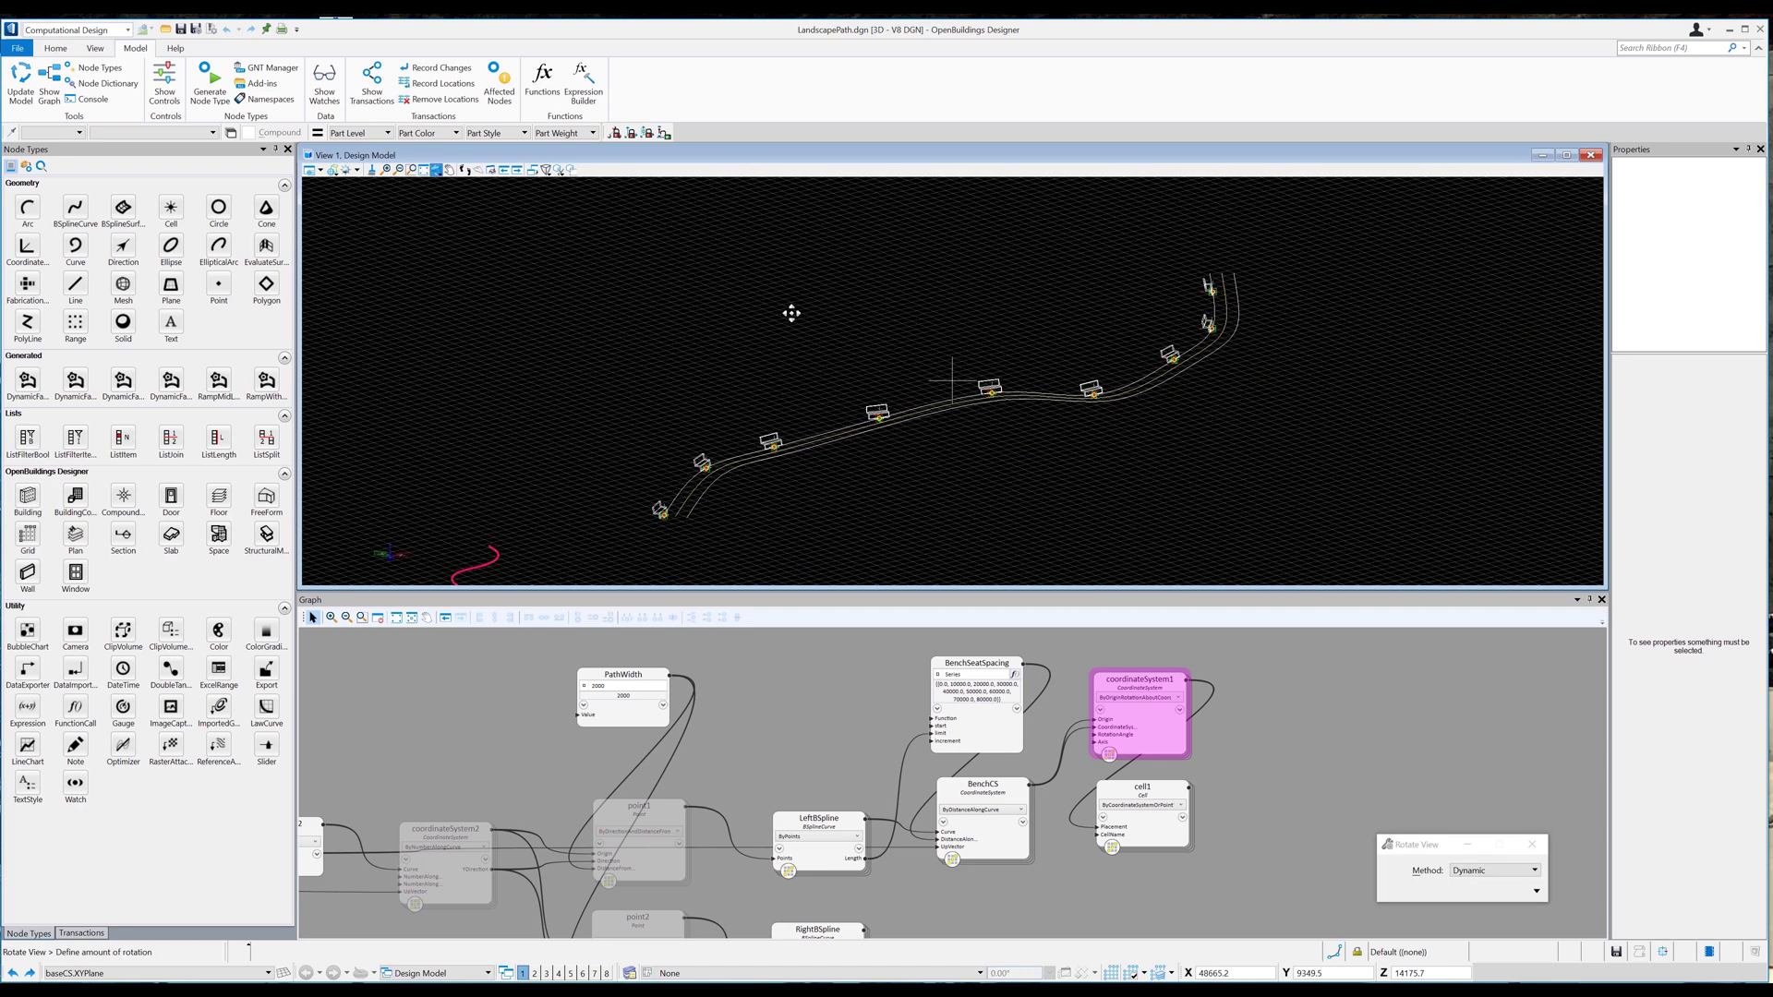
click(950, 384)
click(1141, 685)
click(1143, 686)
text(BenchR)
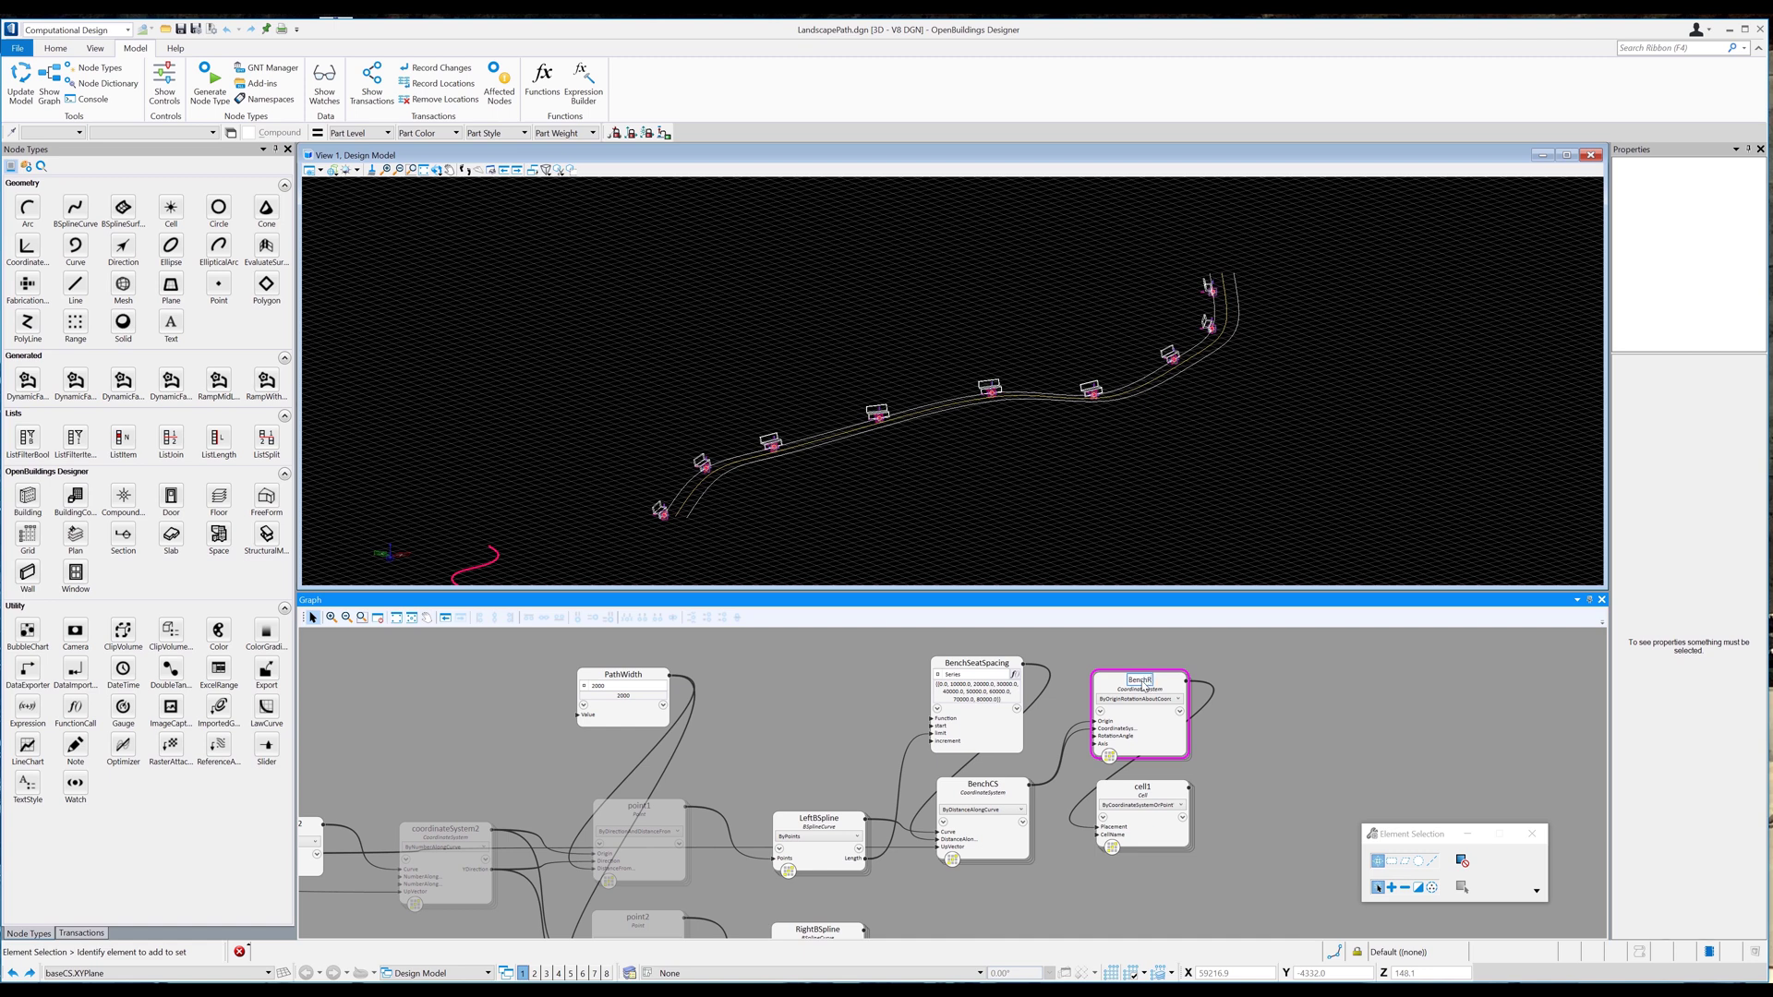
text(otateCS)
key(Return)
Rename the cell1 node to Bench.
click(1142, 786)
click(1143, 787)
text(Bench)
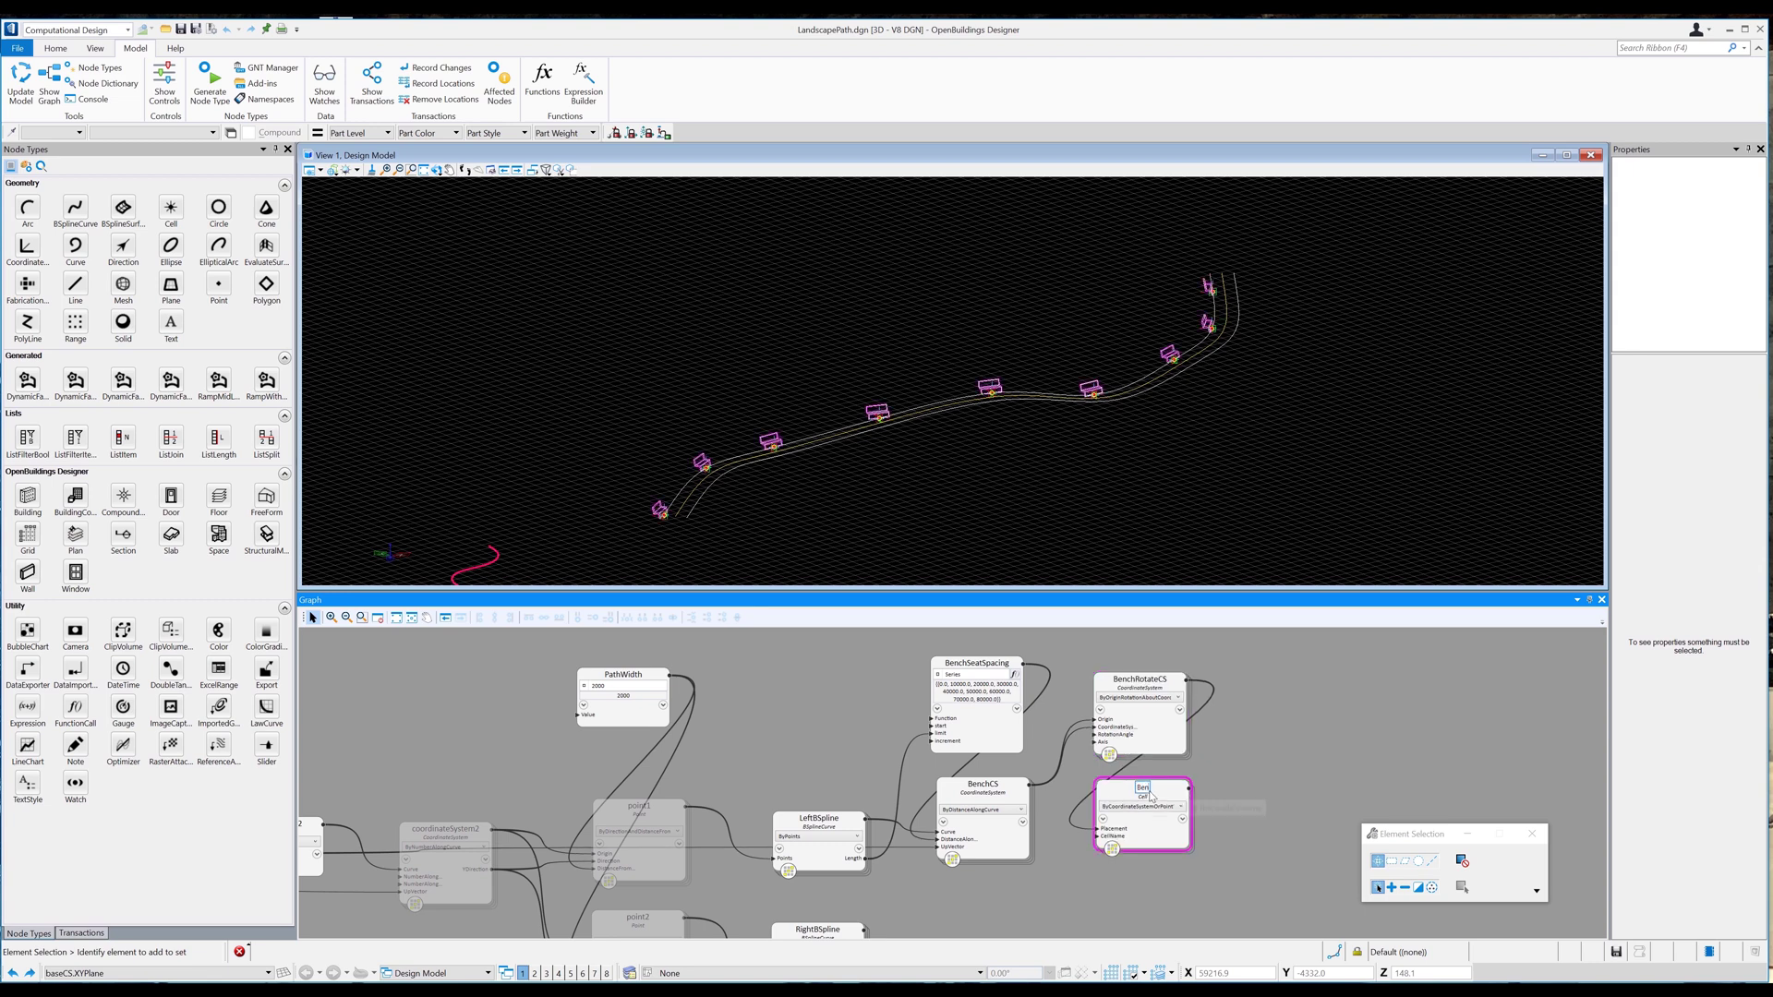
click(1108, 912)
Copy the BenchSeatSpacing, BenchCS, BenchRotateCS and Bench nodes and paste the duplicates above the originals in the graph.
middle_drag(1109, 912, 956, 900)
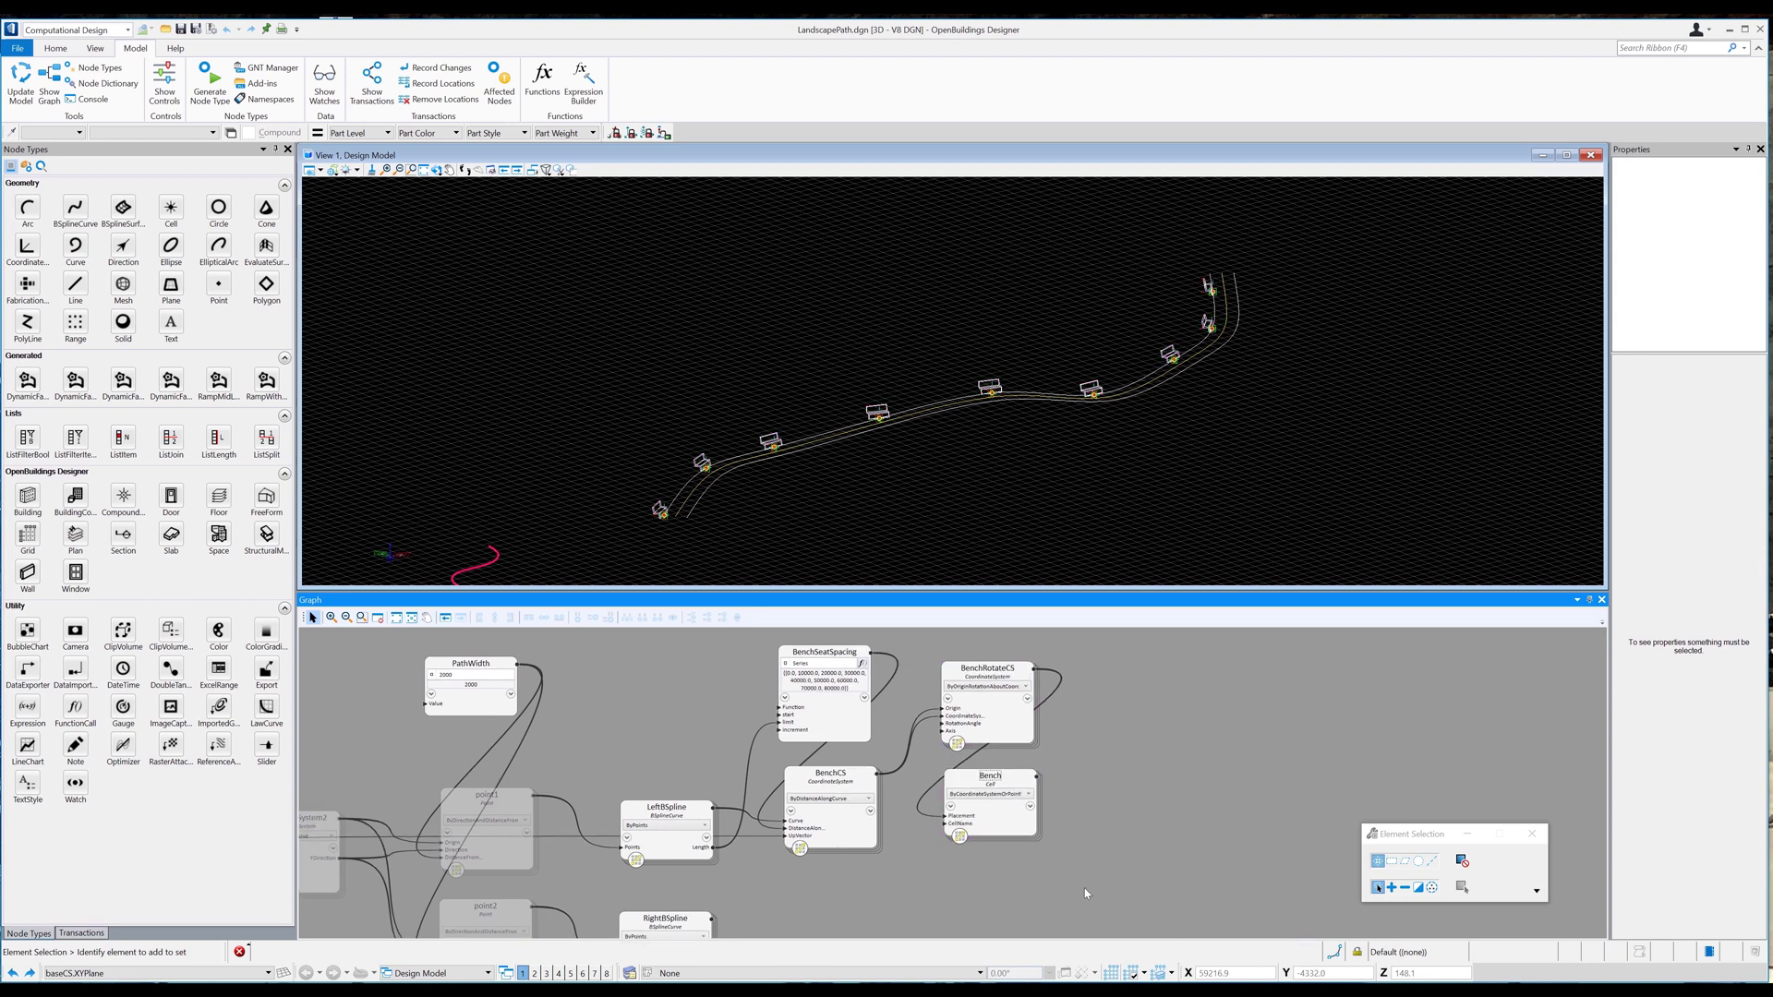
drag(1111, 883, 837, 726)
right_click(836, 726)
click(871, 490)
scroll(1129, 730, down, 3)
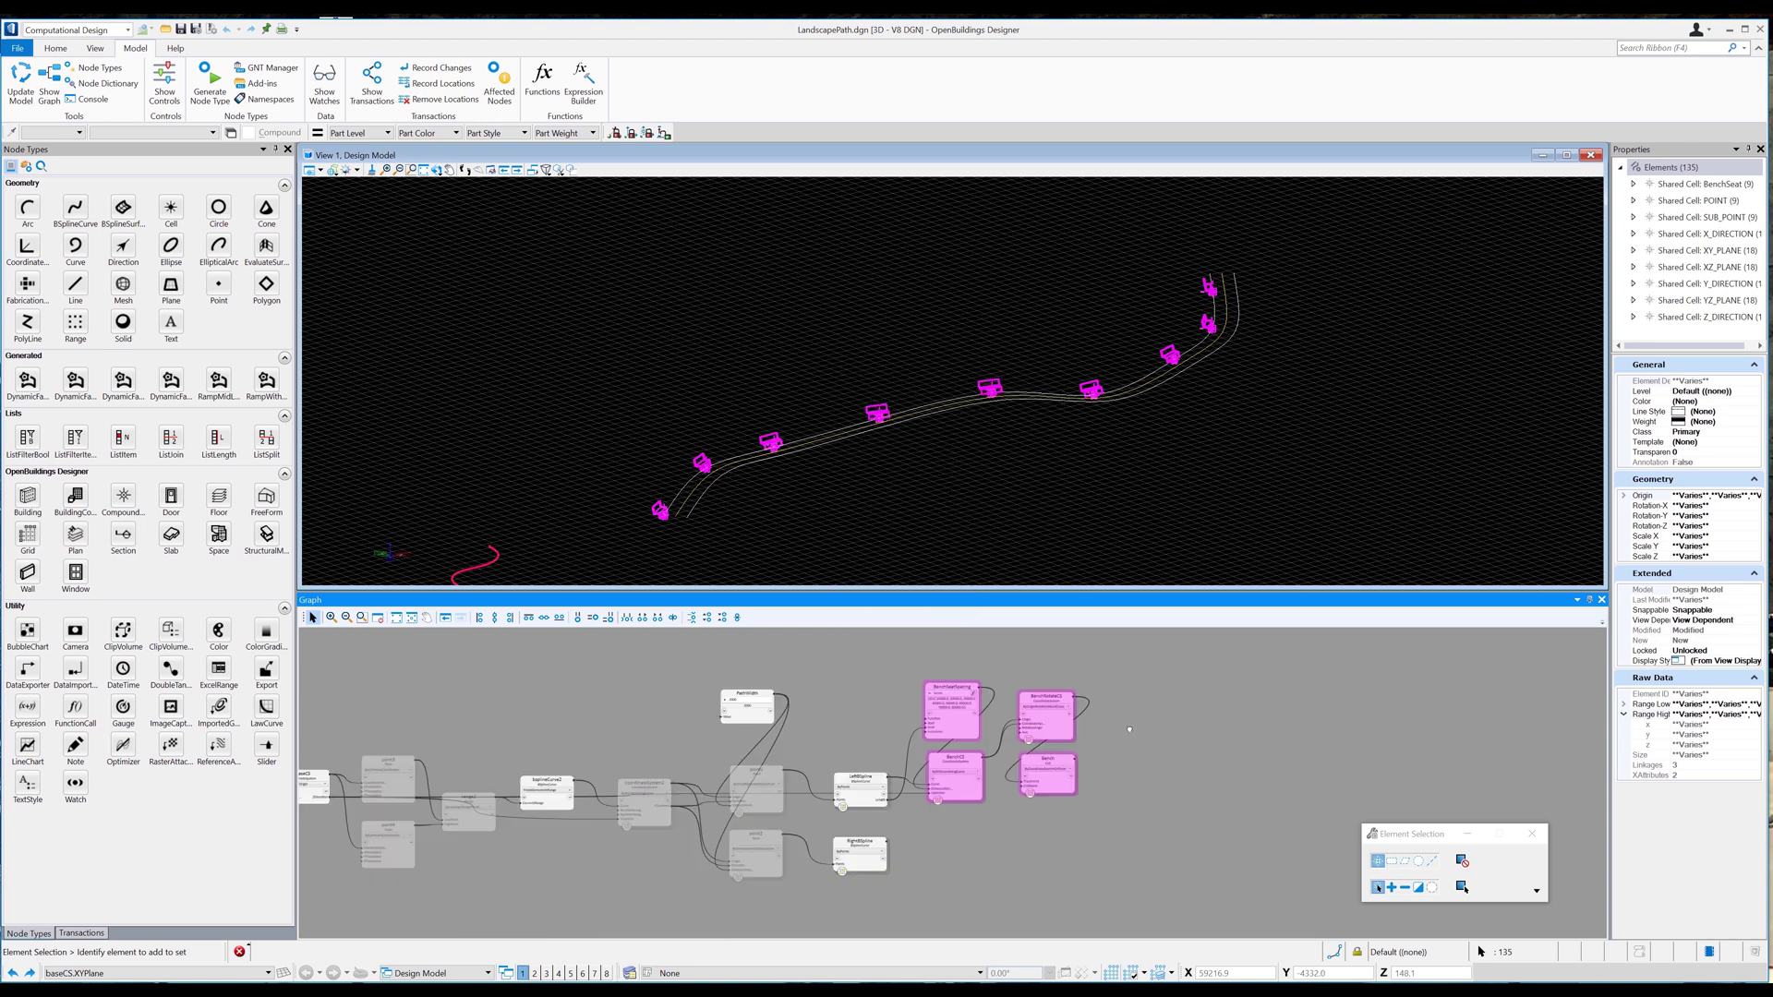
middle_drag(1129, 730, 972, 808)
right_click(810, 644)
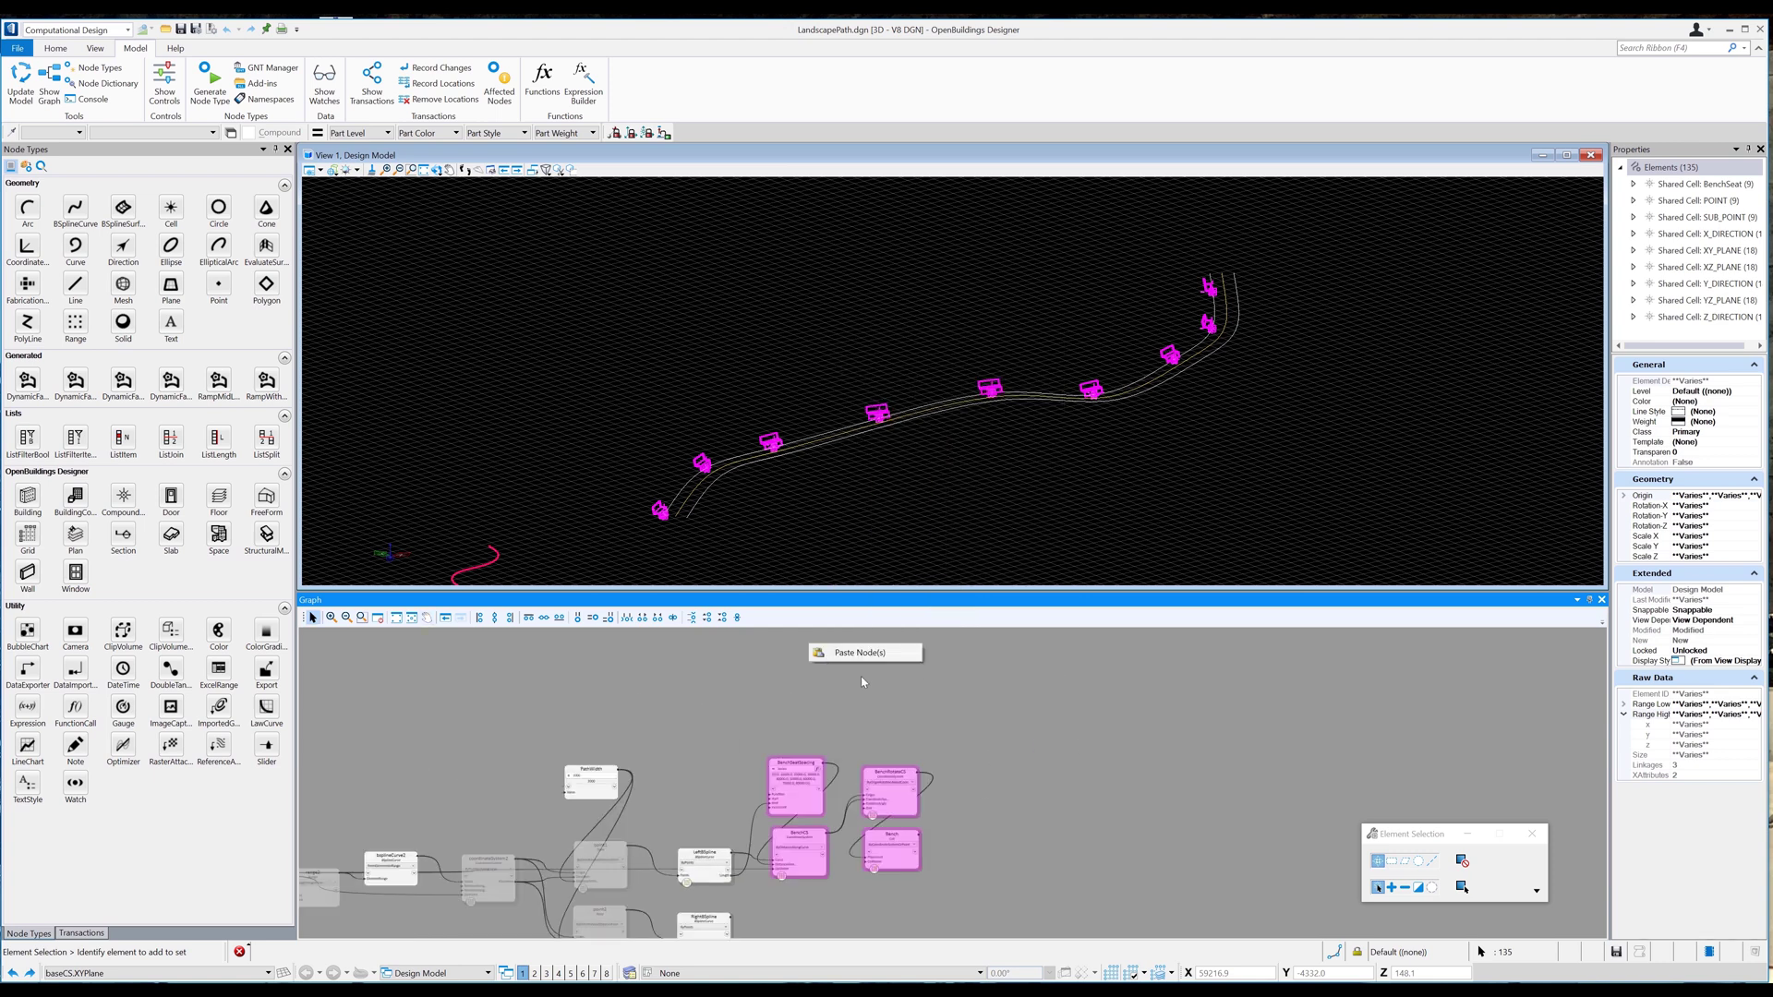
click(861, 653)
middle_drag(885, 696, 879, 772)
drag(836, 730, 797, 691)
click(976, 759)
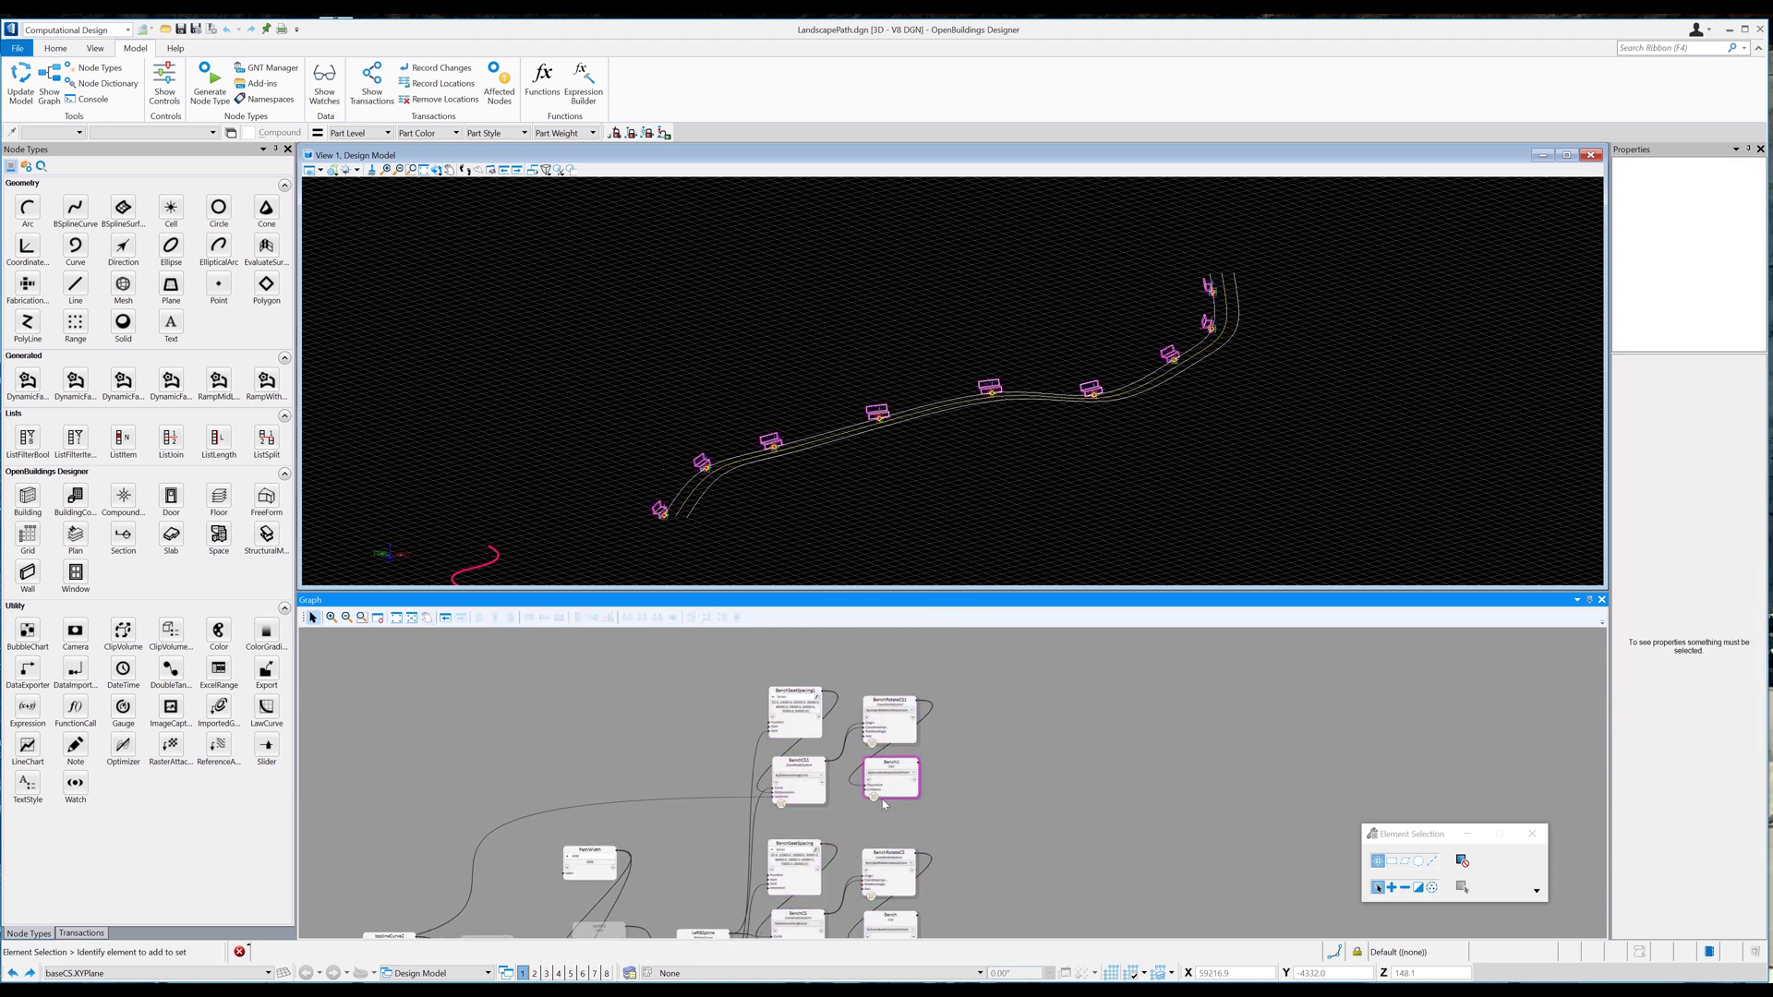
Rename the pasted copy of the Bench cell node to WaterFountain.
middle_drag(947, 802, 996, 762)
double_click(936, 718)
text(WaterFountain)
click(1002, 740)
Set the CellName input of the WaterFountain node to "WaterFountain".
click(910, 736)
click(1055, 837)
key(BackSpace)
key(BackSpace)
key(BackSpace)
key(BackSpace)
key(BackSpace)
key(BackSpace)
key(BackSpace)
key(BackSpace)
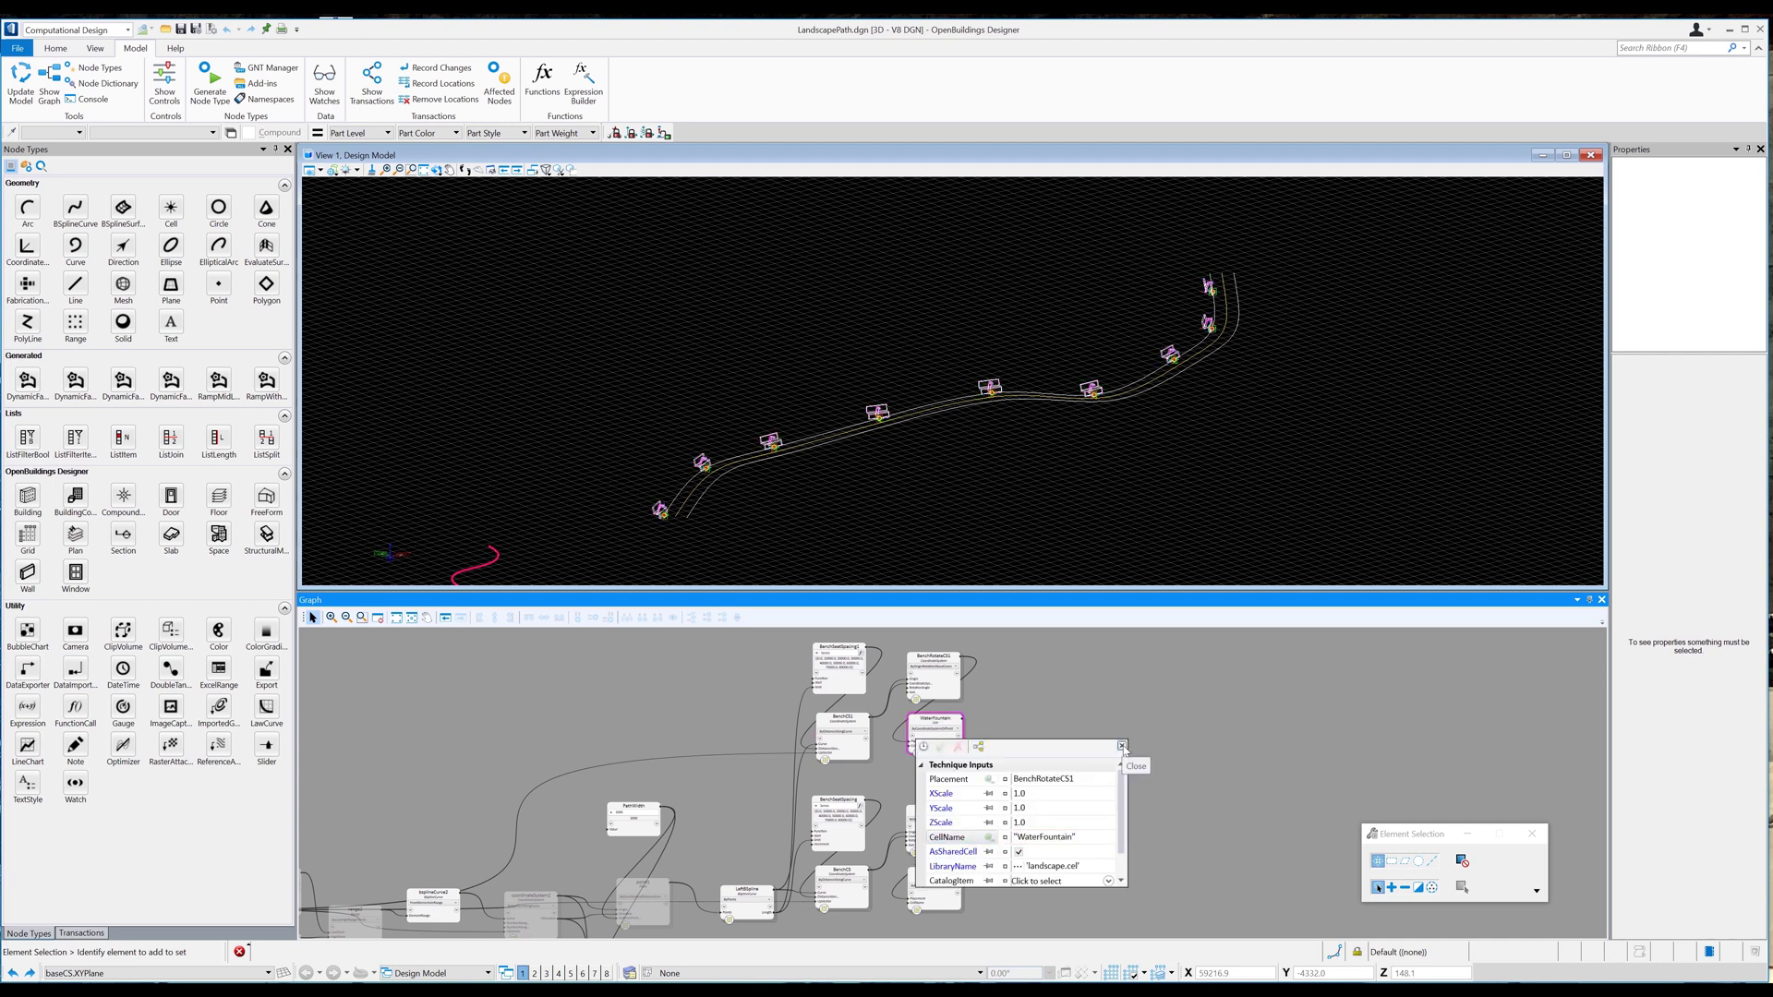
Rename the copied rotation, coordinate system and spacing nodes to WaterFountainRotateCS, WaterFountainCS and WaterFountainSpacing.
double_click(937, 657)
text(WaterFountainC)
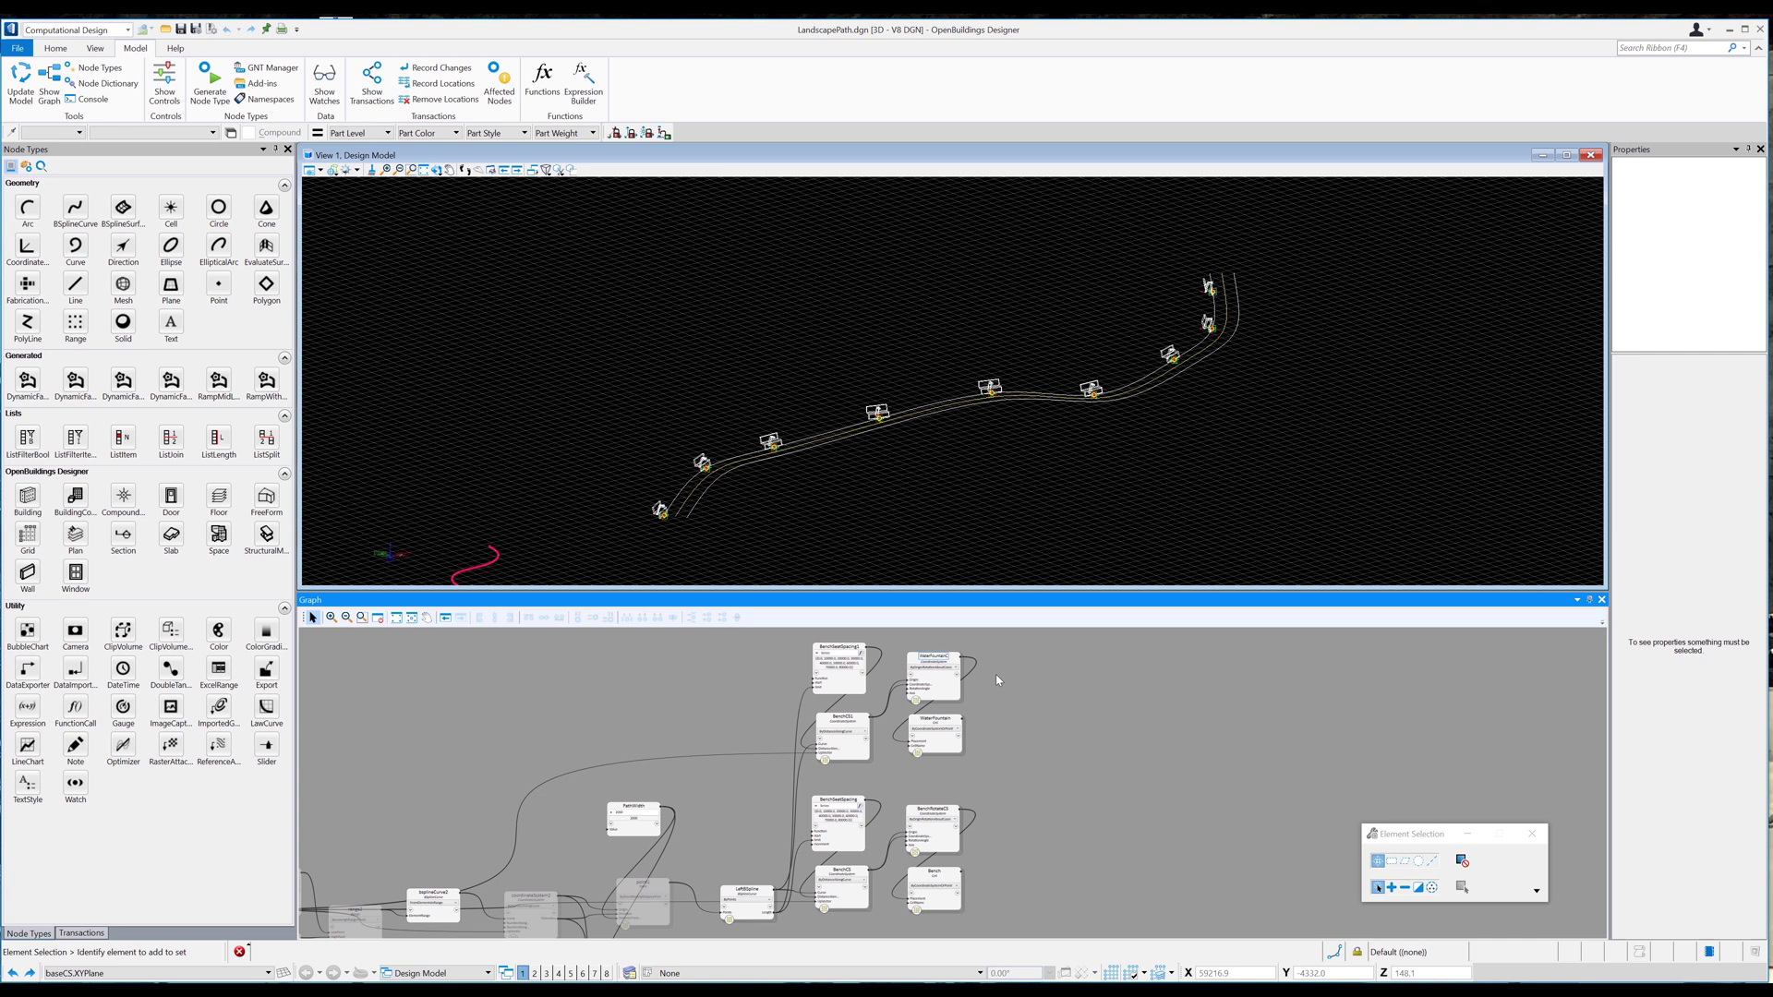
double_click(849, 720)
text(WaterFountainCS)
key(Return)
click(842, 651)
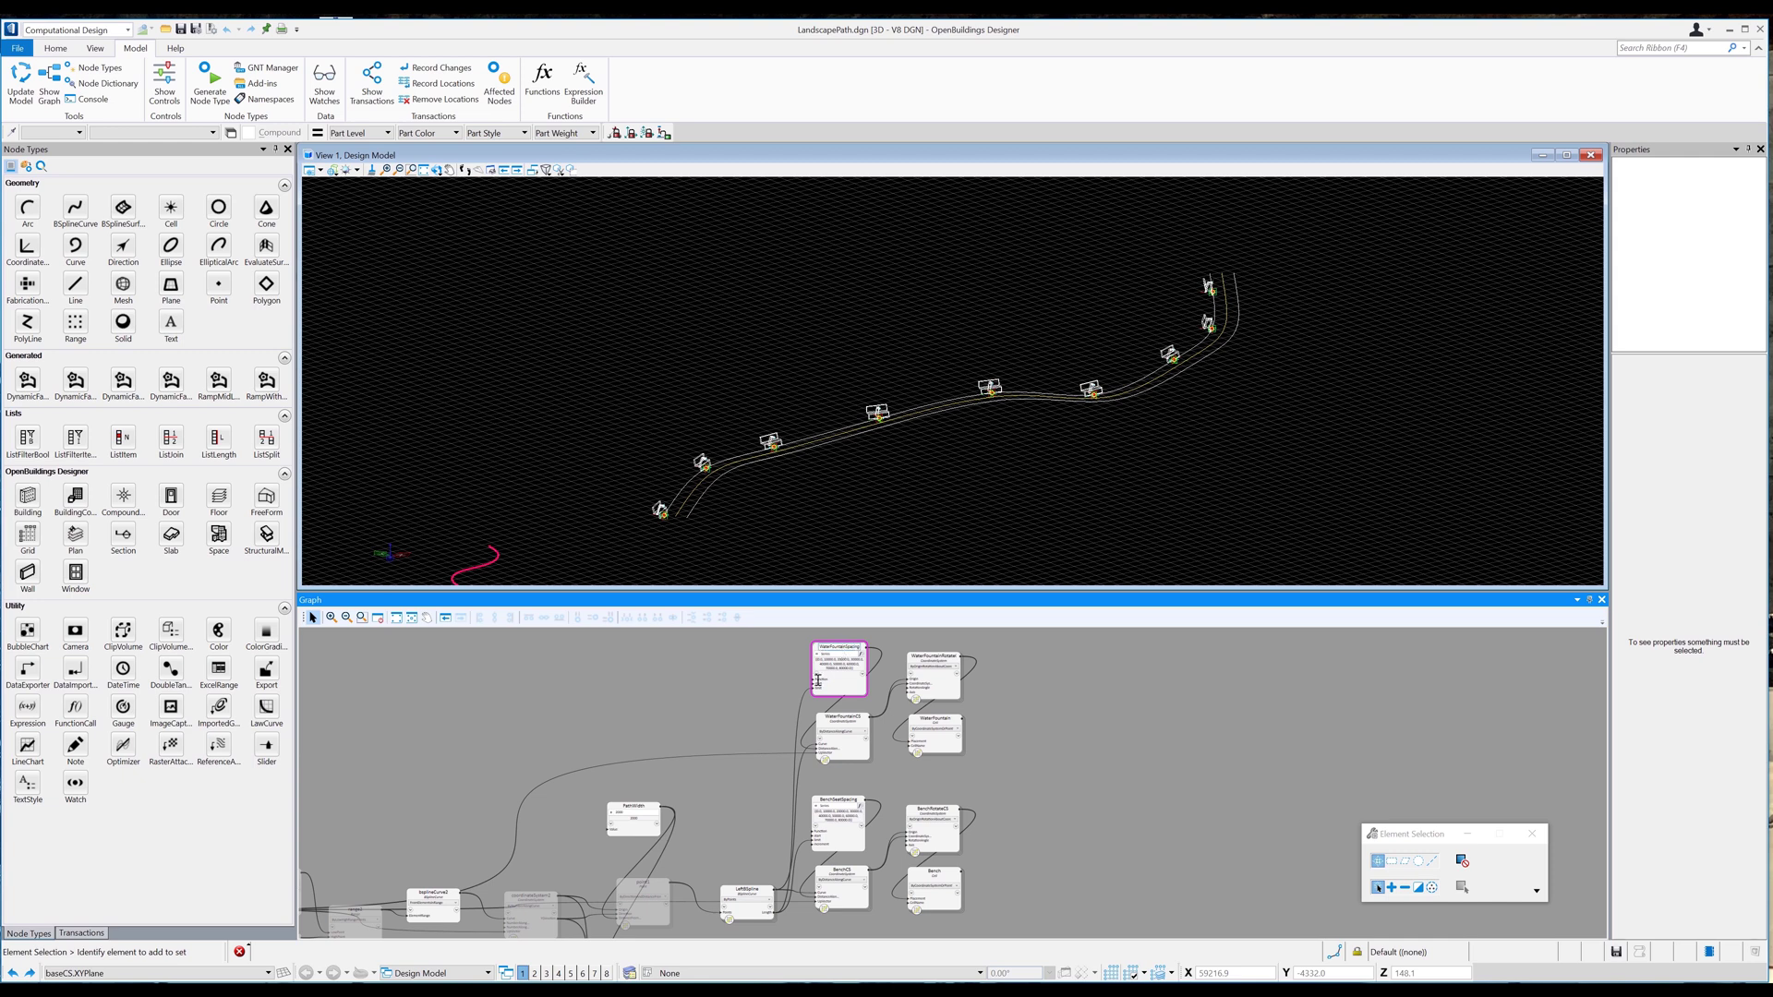
Expose the increment input of WaterFountainSpacing, drive it with a new WaterFountain distance variable, and move that variable node to the left of it.
click(817, 674)
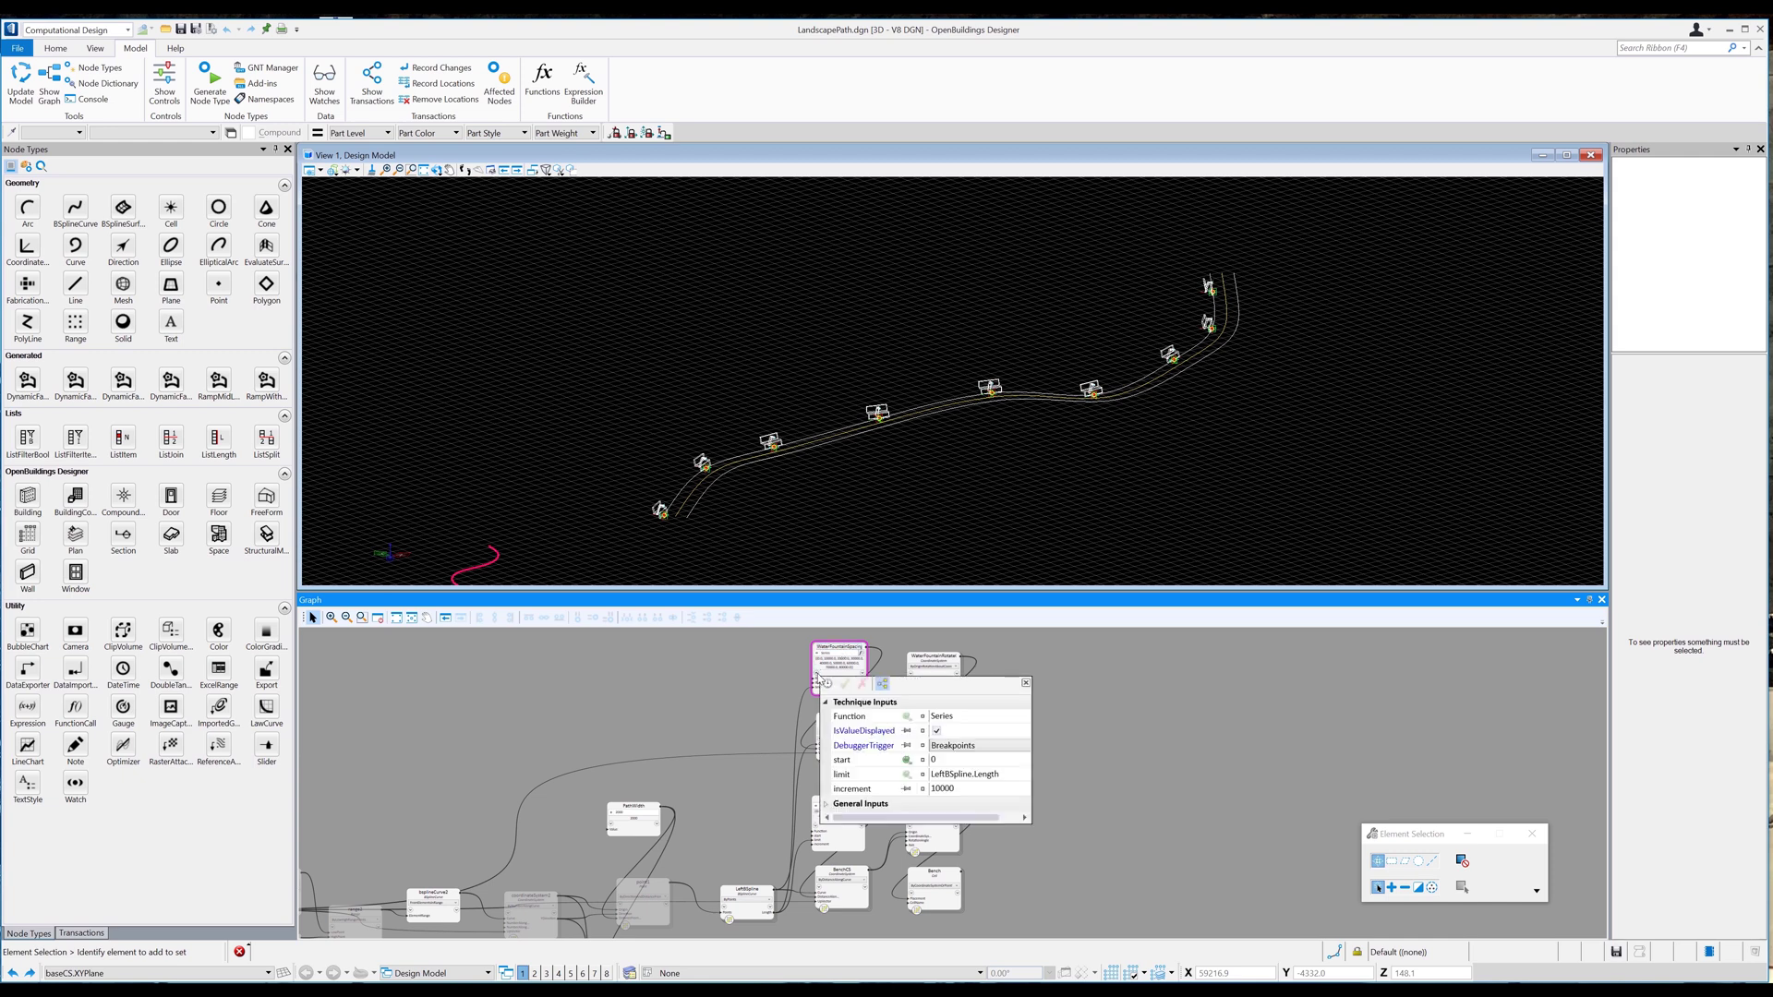
click(1025, 685)
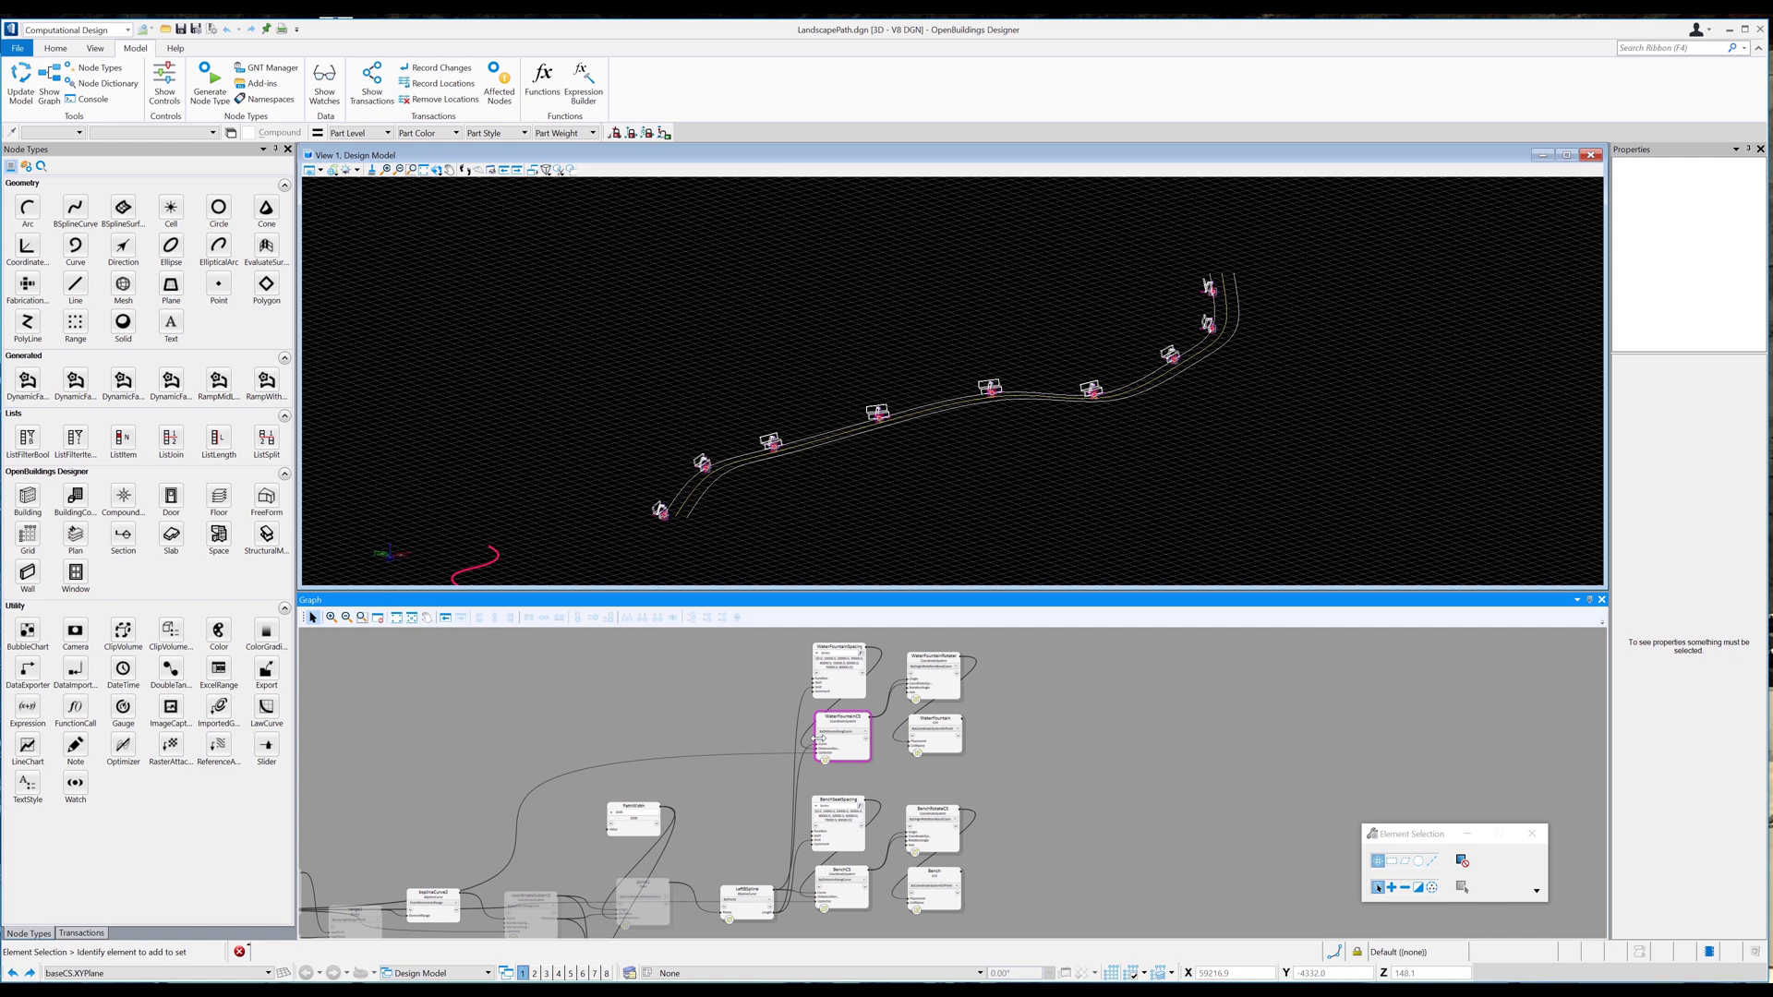
click(827, 693)
text(WaterFountain)
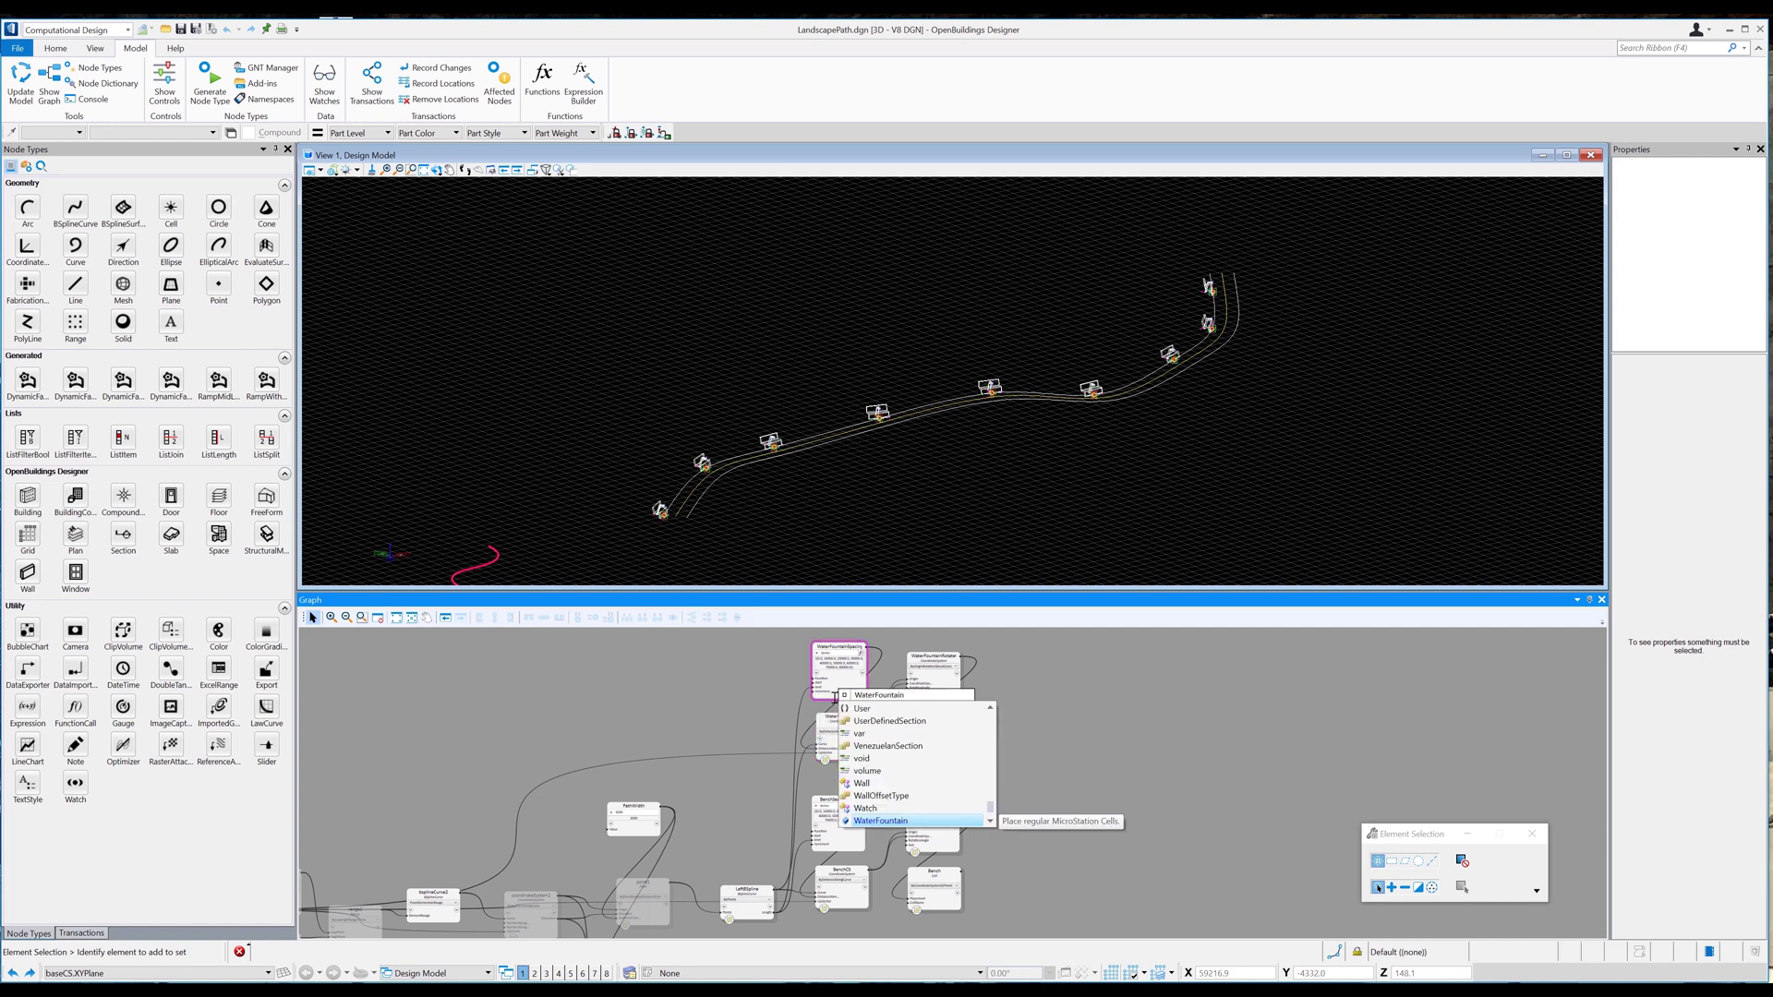
key(Return)
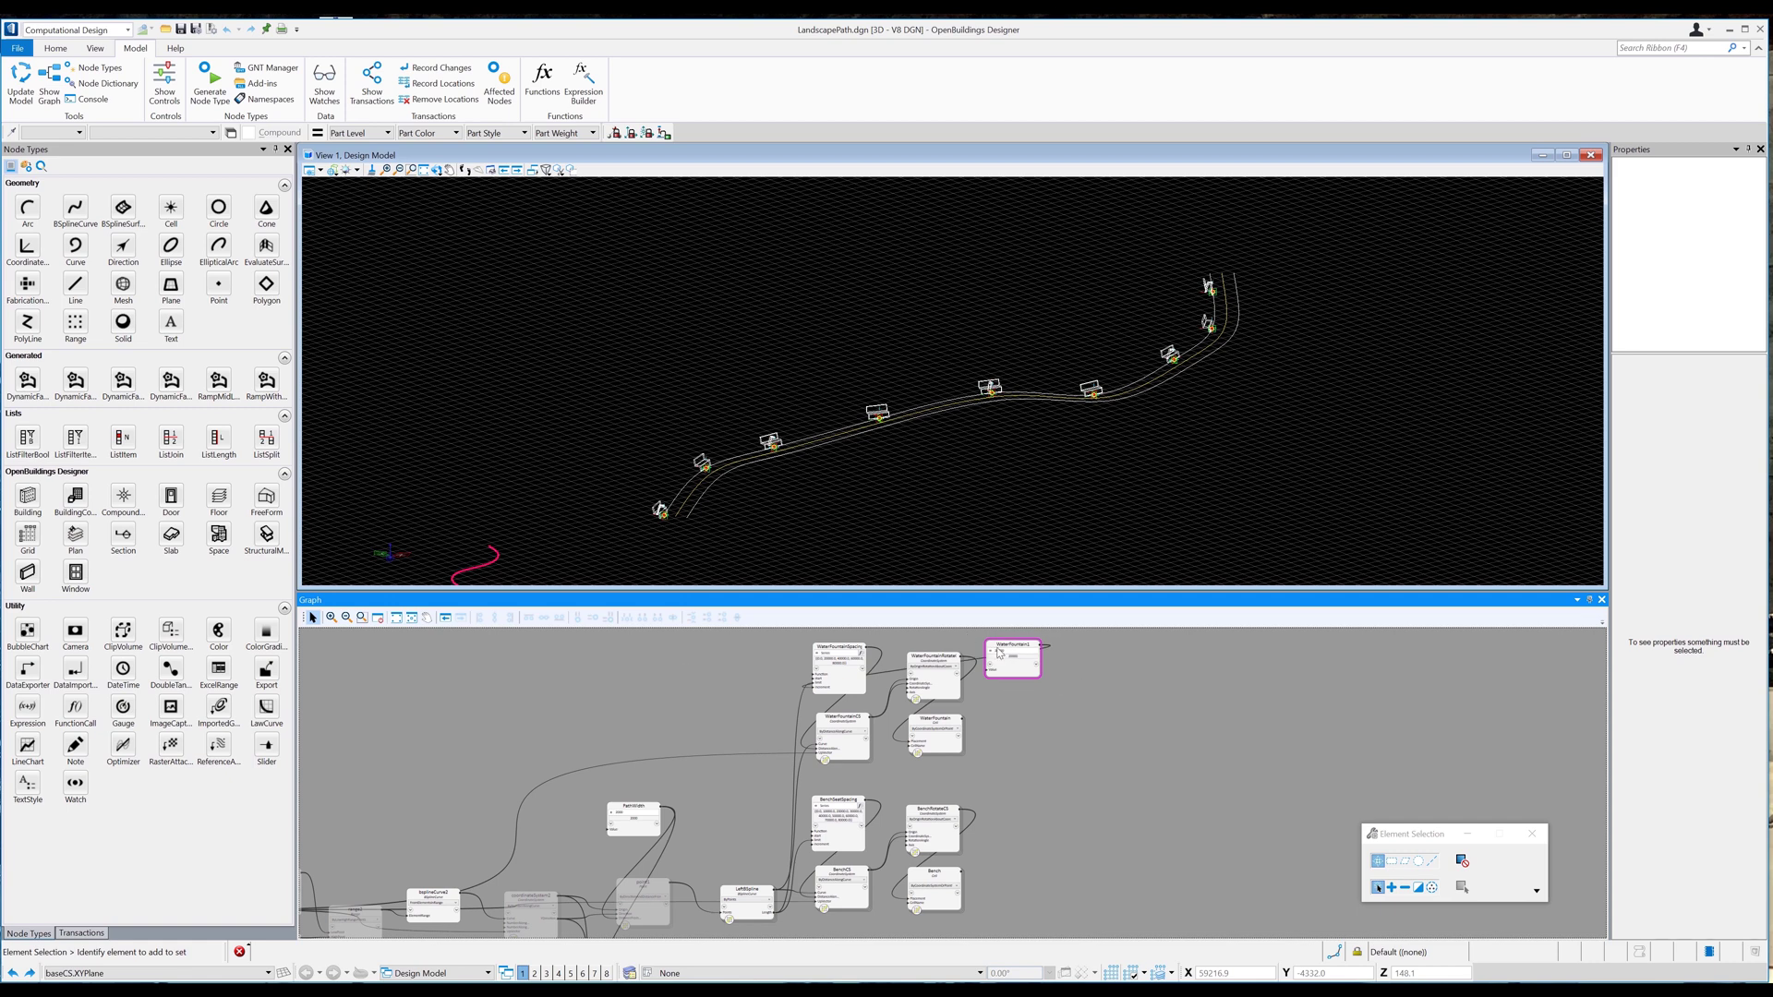
drag(999, 652, 653, 662)
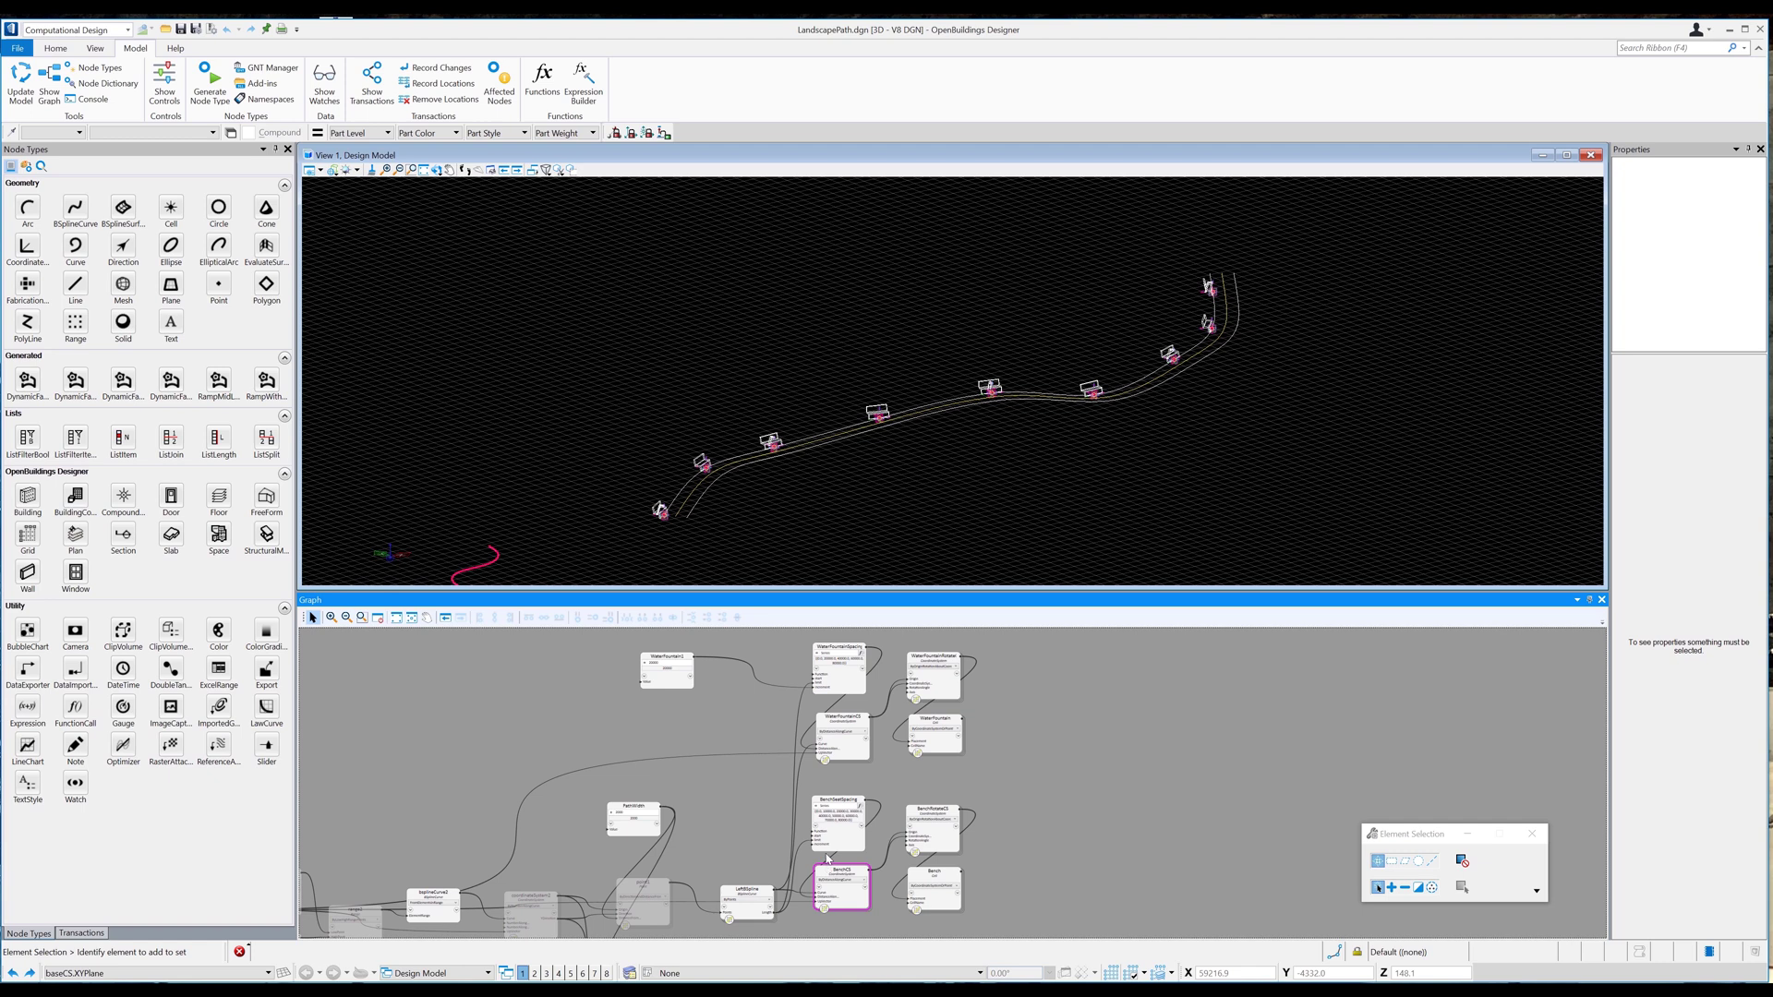
Drive the increment input of BenchSeatSpacing with a new variable BenchDistance=10000.
mouse_move(824, 847)
drag(886, 849, 822, 851)
text(Bench)
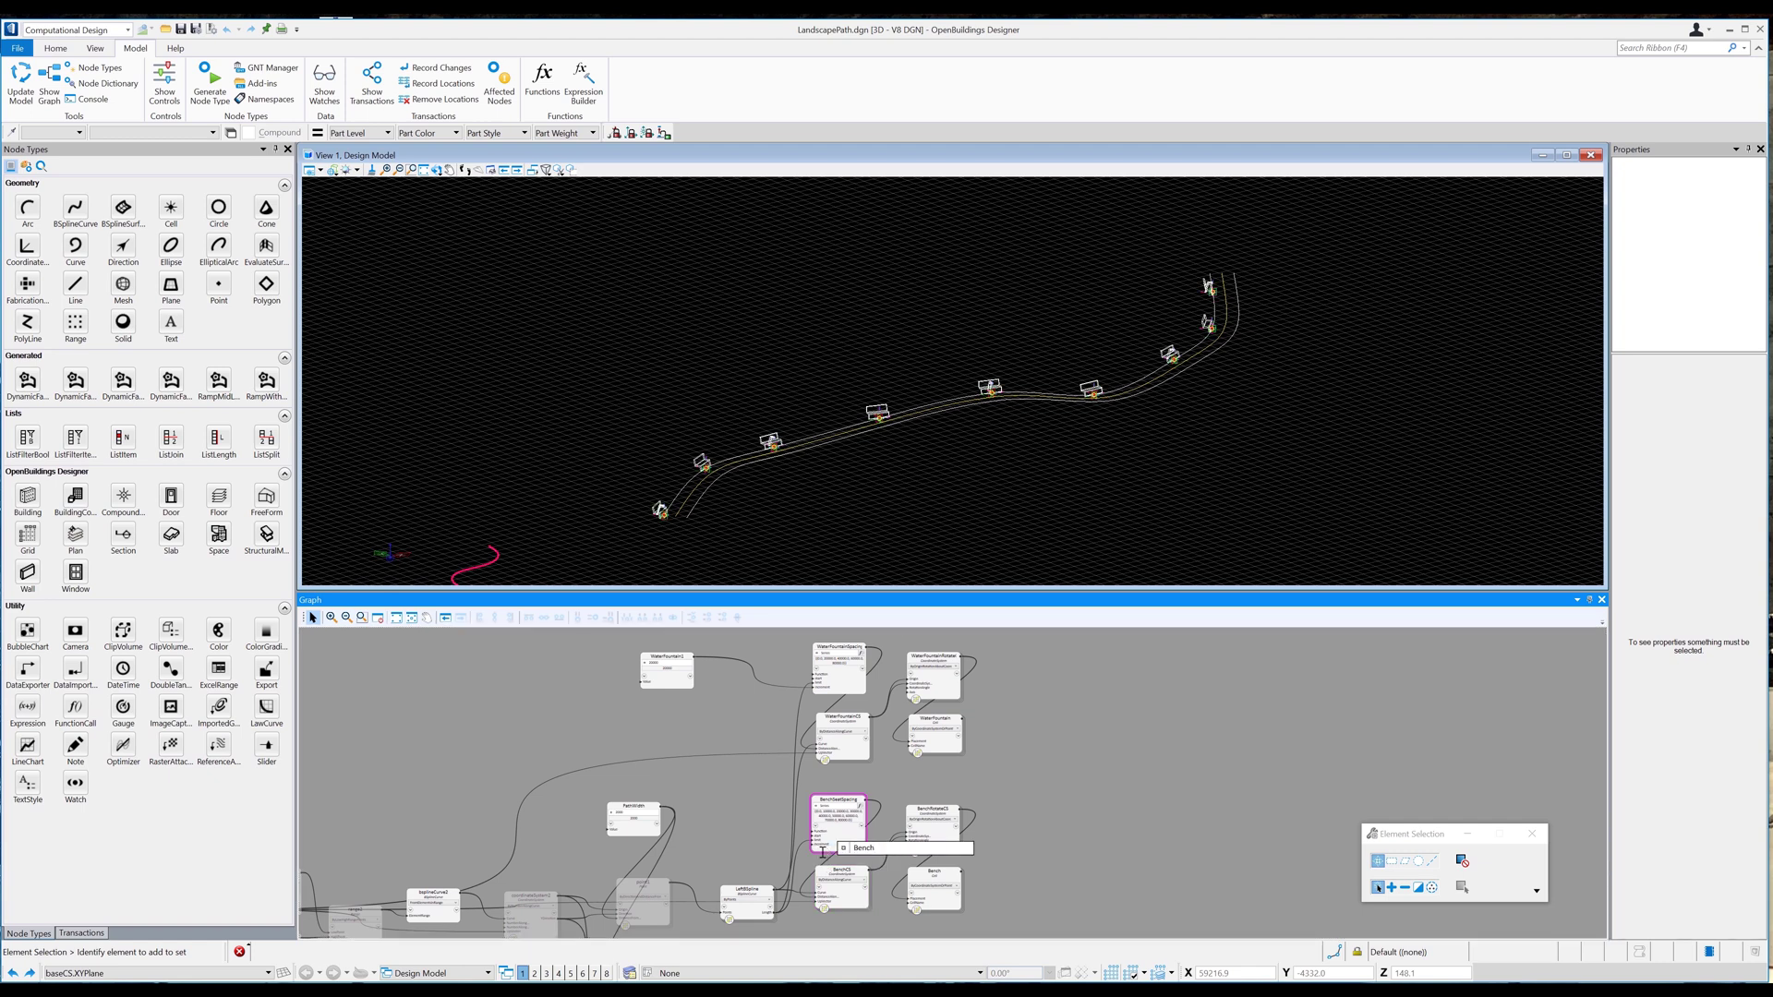
text(Distance=10000)
key(Return)
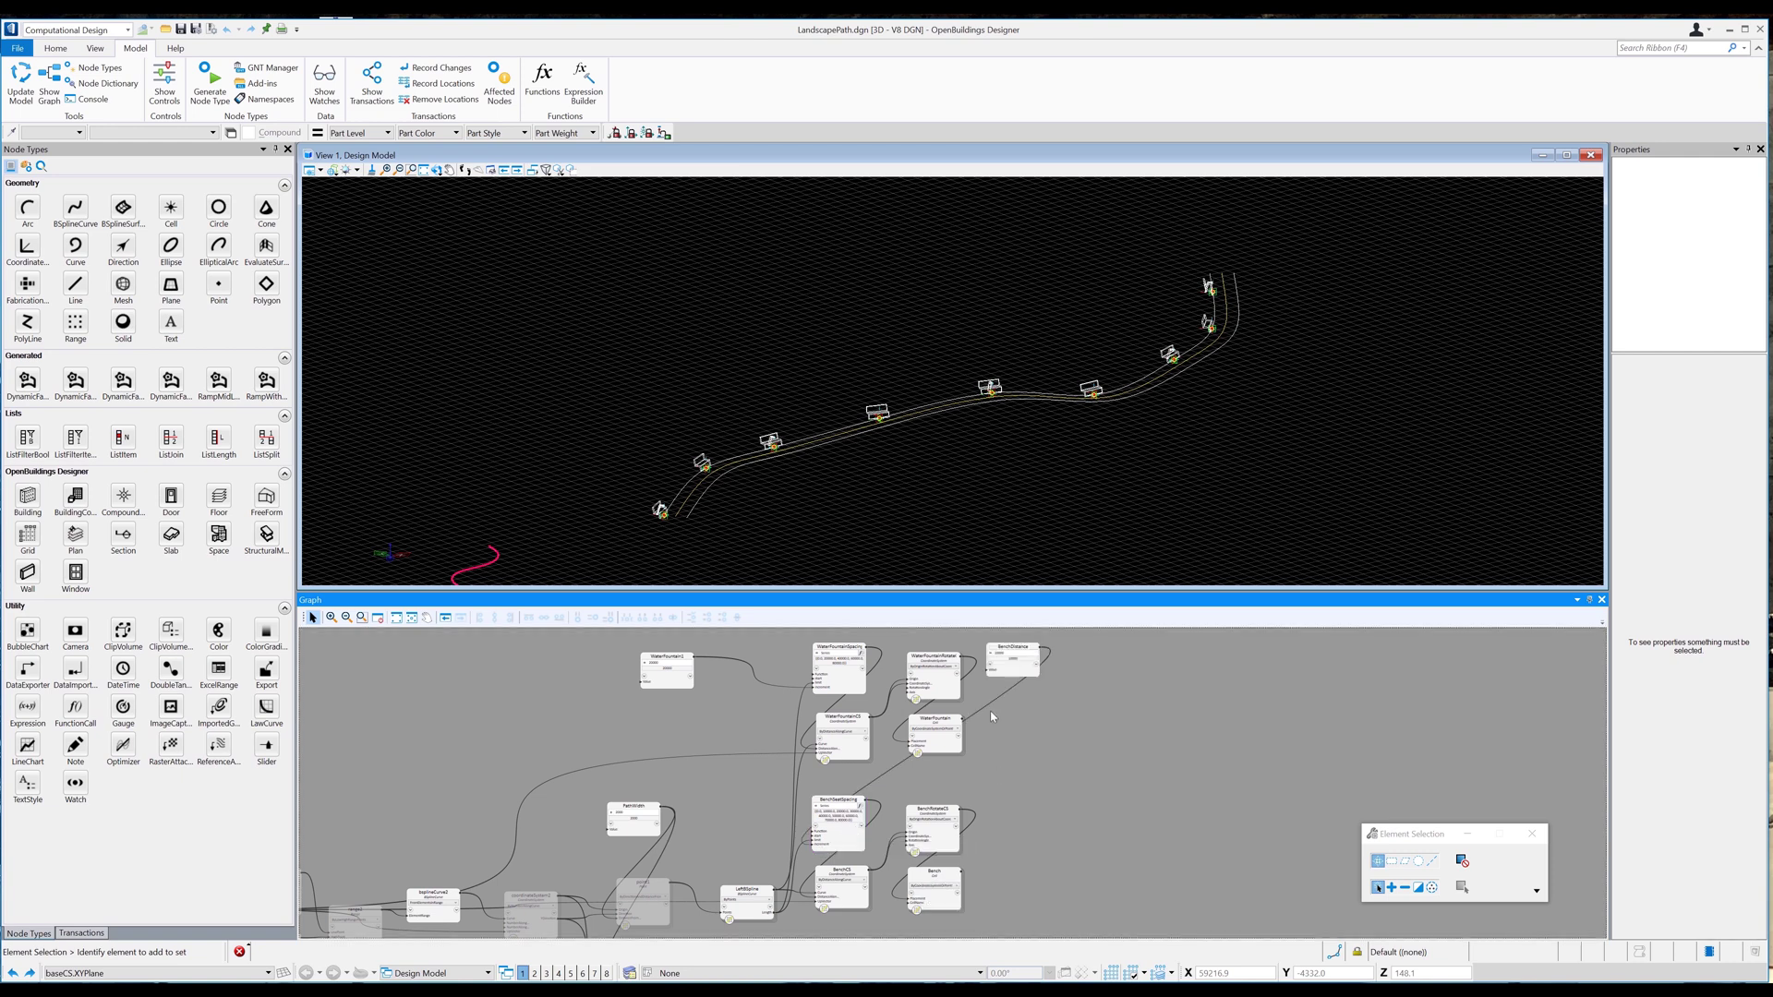
Complete the water fountain variable's name as WaterFountainDistance and stack the BenchDistance and path width variable nodes below it.
double_click(679, 657)
key(BackSpace)
text(Distance)
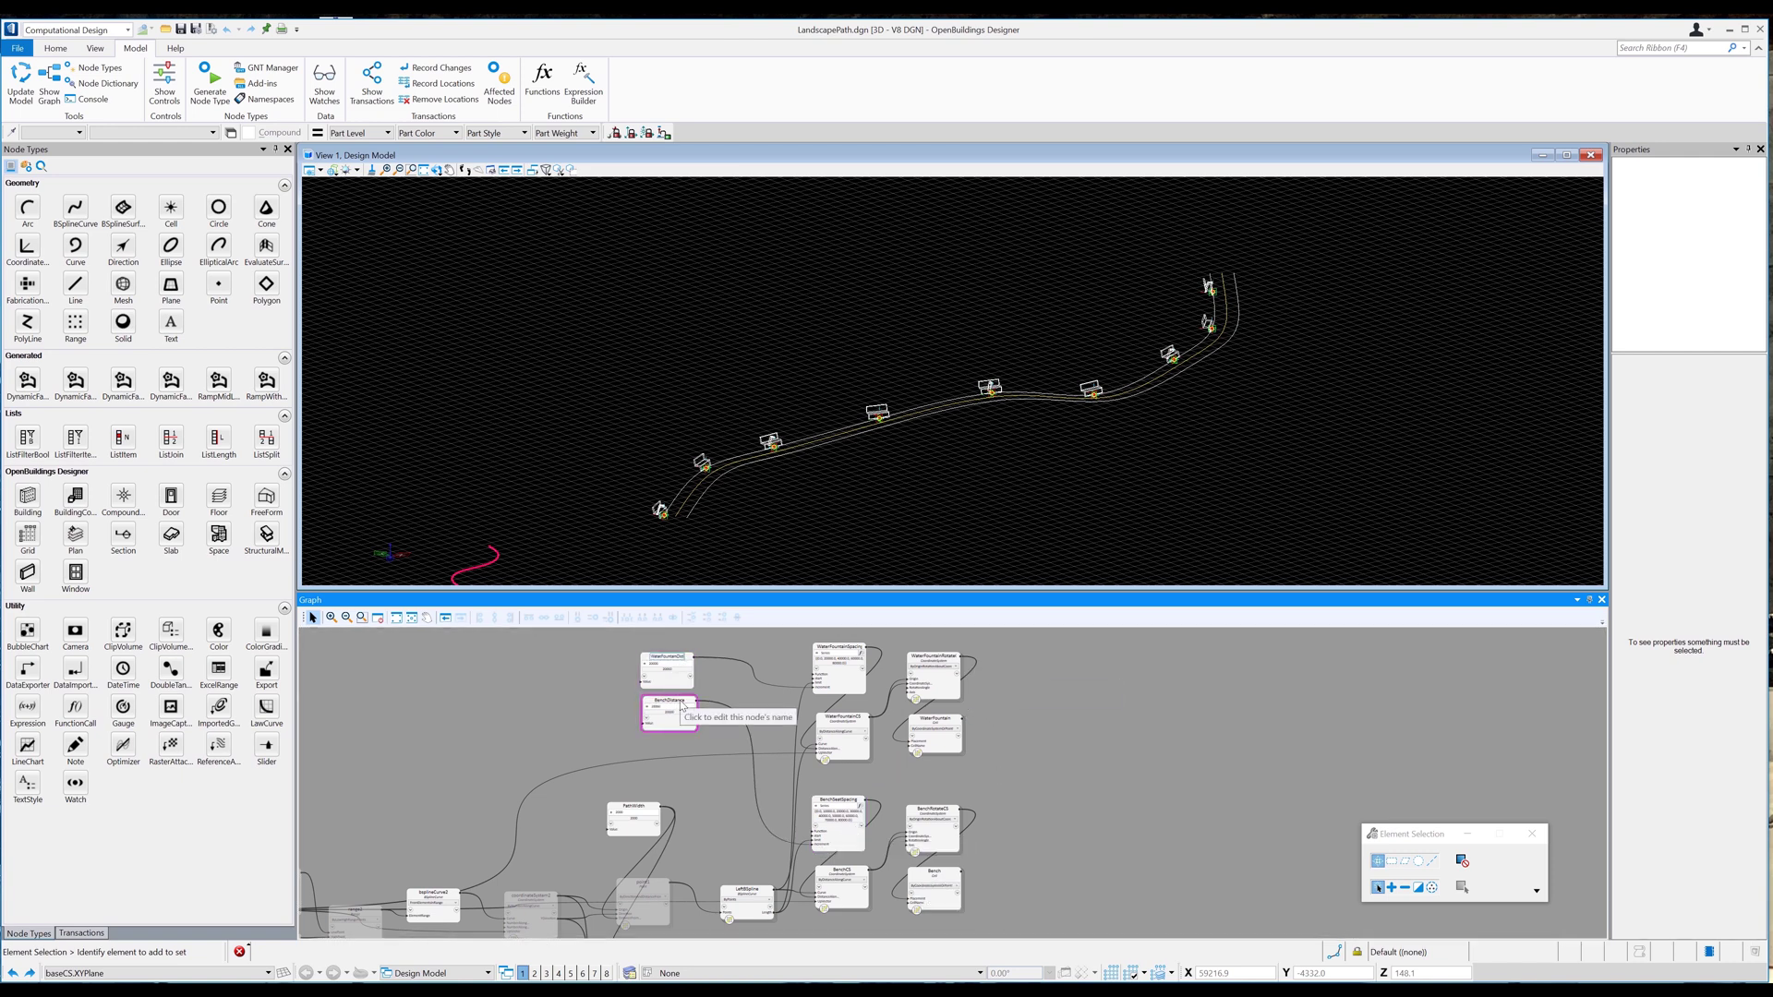
drag(635, 807, 672, 748)
click(1041, 736)
Copy the four bench nodes and paste the copies into the empty graph area below the edge curve nodes.
middle_drag(1037, 892, 910, 739)
drag(899, 799, 700, 662)
right_click(728, 688)
right_click(725, 874)
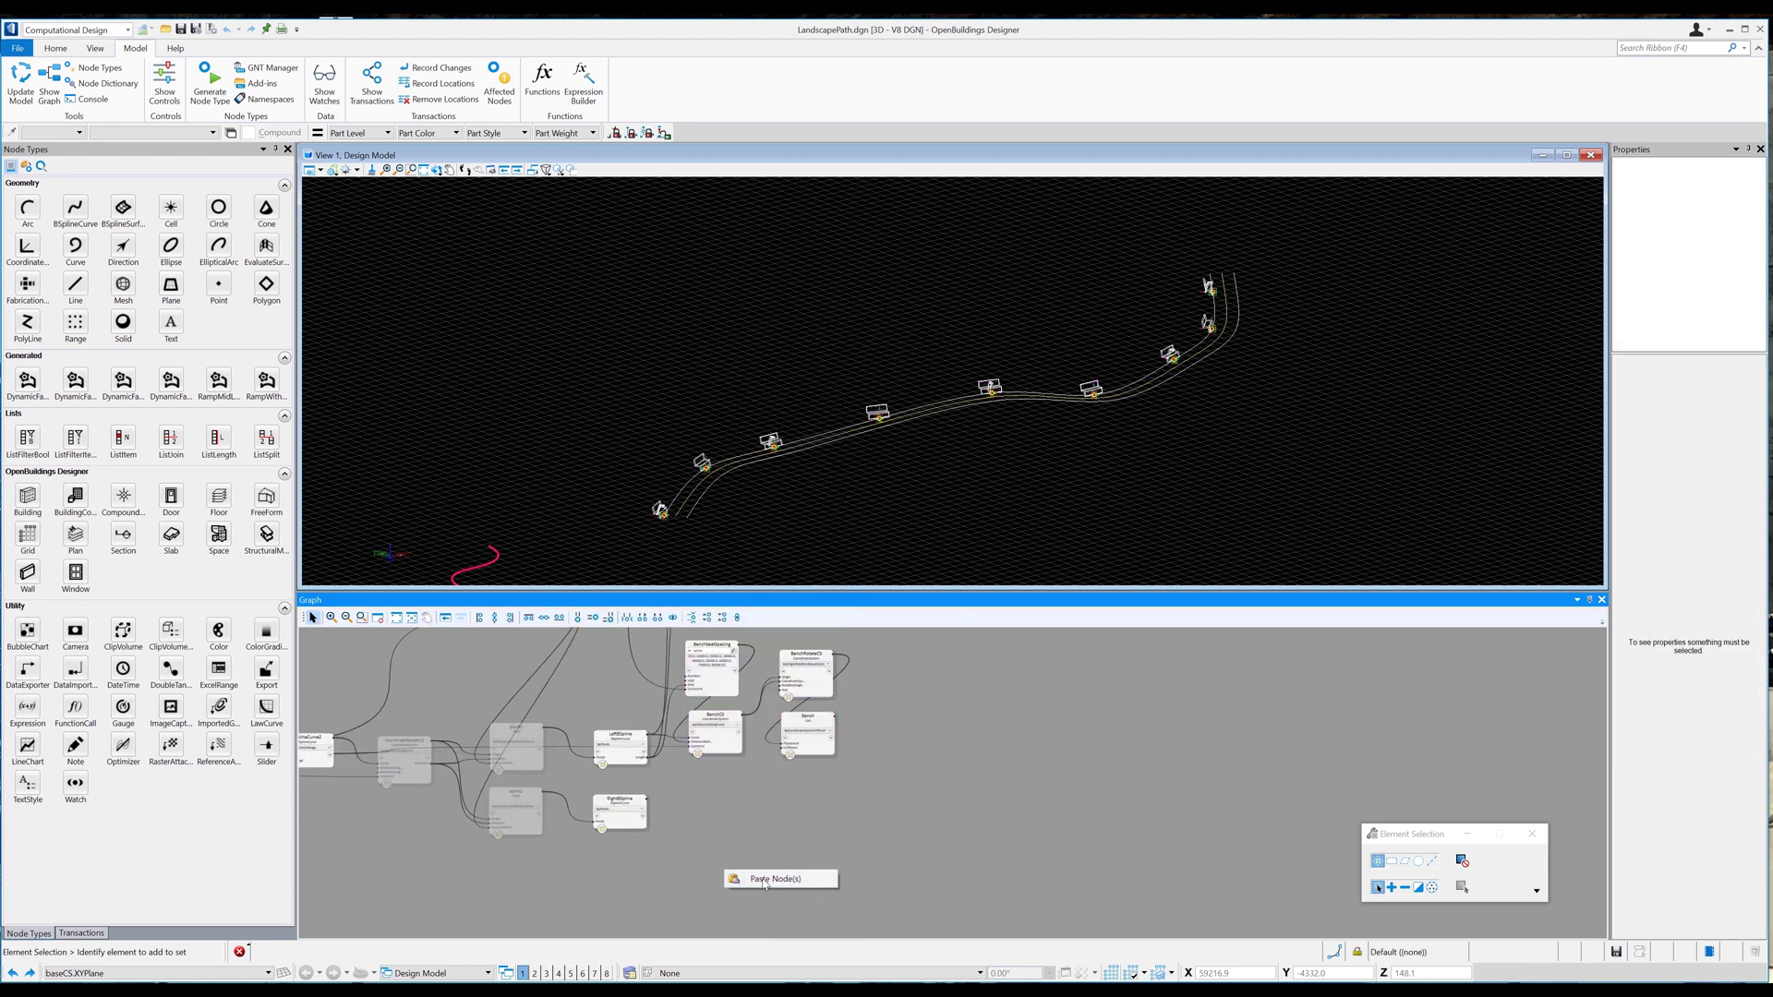
click(763, 884)
Rename the pasted cell, rotation, coordinate system and spacing nodes to LightPole, LightPoleRotateCS, LightPoleCS and LightPoleSpacing.
middle_drag(928, 912, 875, 779)
double_click(796, 814)
text(LightPole)
double_click(796, 752)
text(LightPoleRotateCS)
double_click(703, 812)
text(LightPoleCS)
double_click(705, 744)
text(LightPoleSpacing)
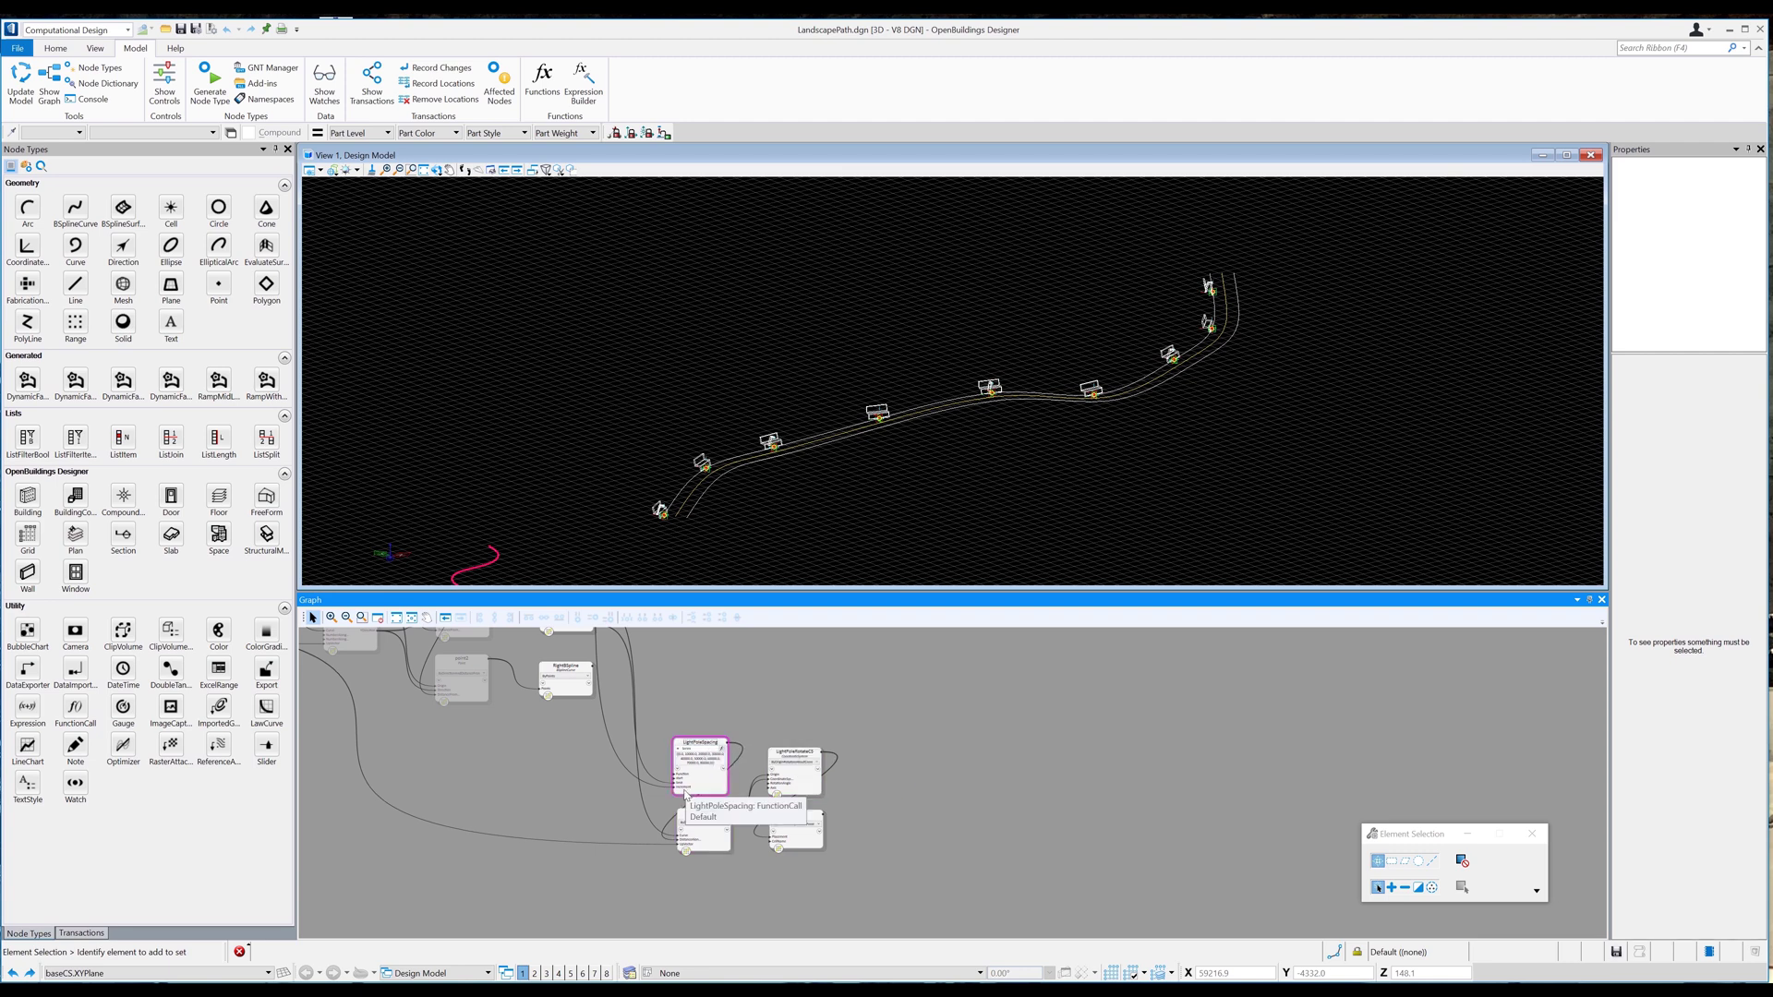
Drive the LightPoleSpacing increment with a new variable LightPoleDistance=7500 and set the LightPole node's CellName to "LightPole".
click(684, 787)
drag(765, 792, 715, 792)
text(LightPoleDistance=7500)
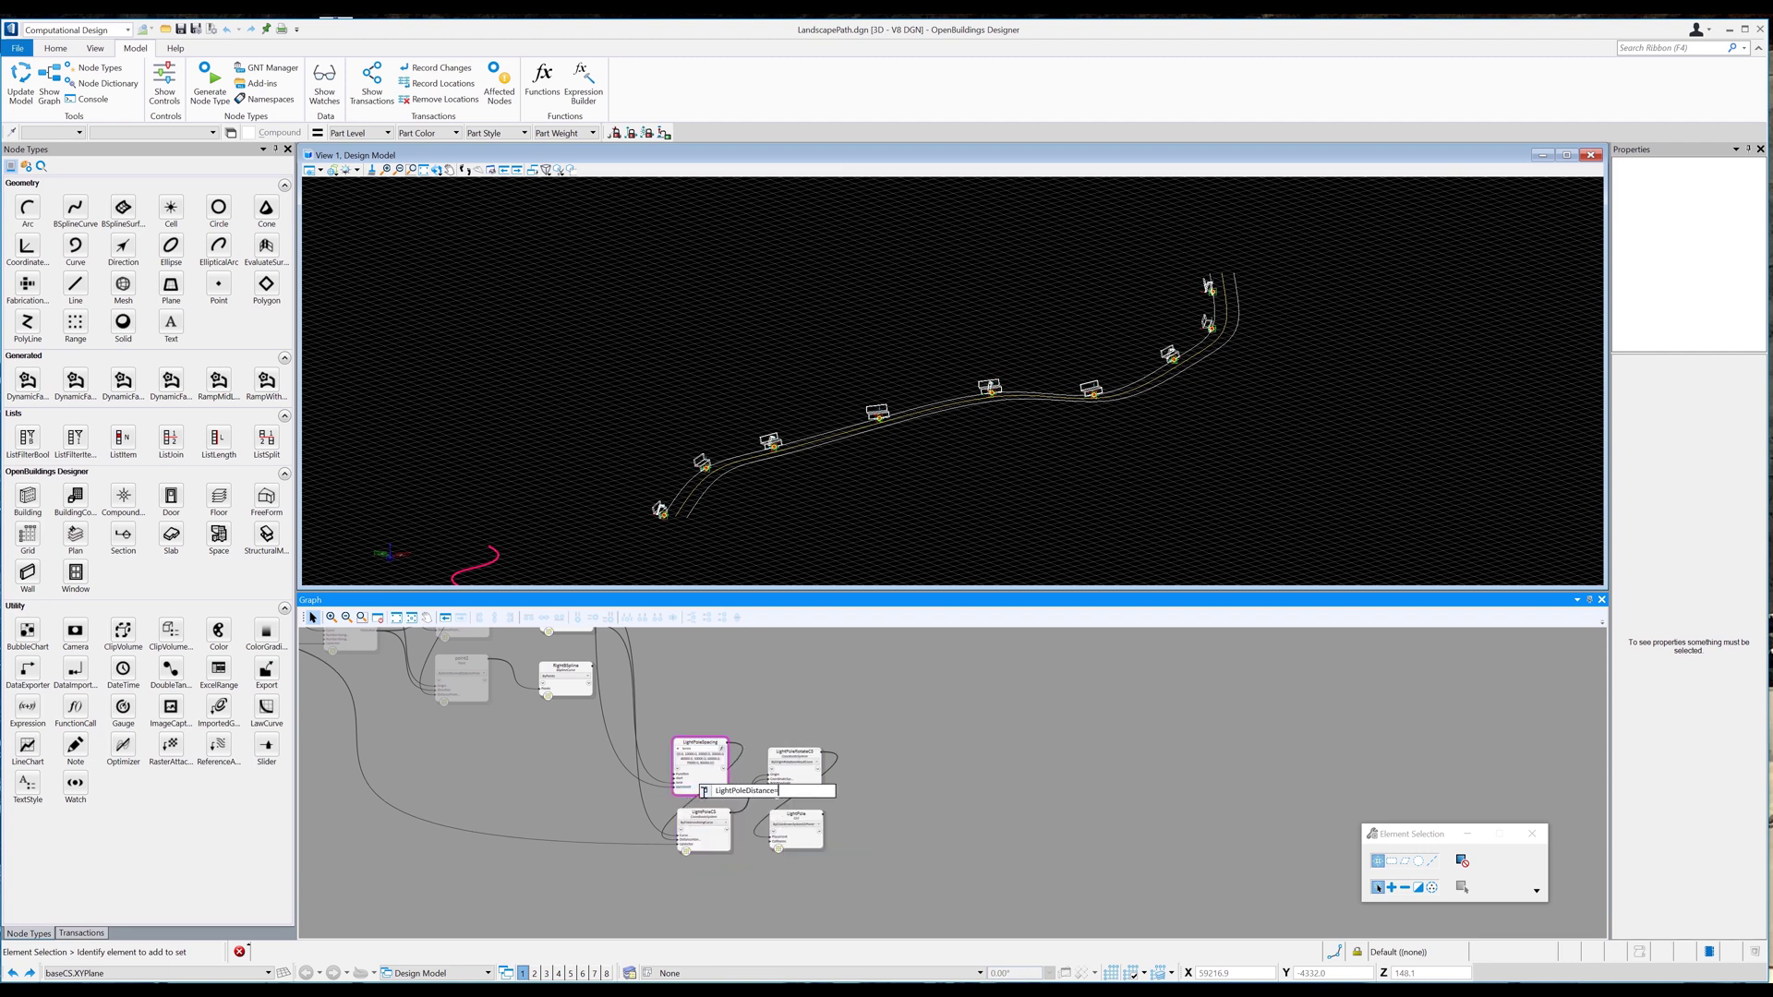
key(Return)
text("LightPole")
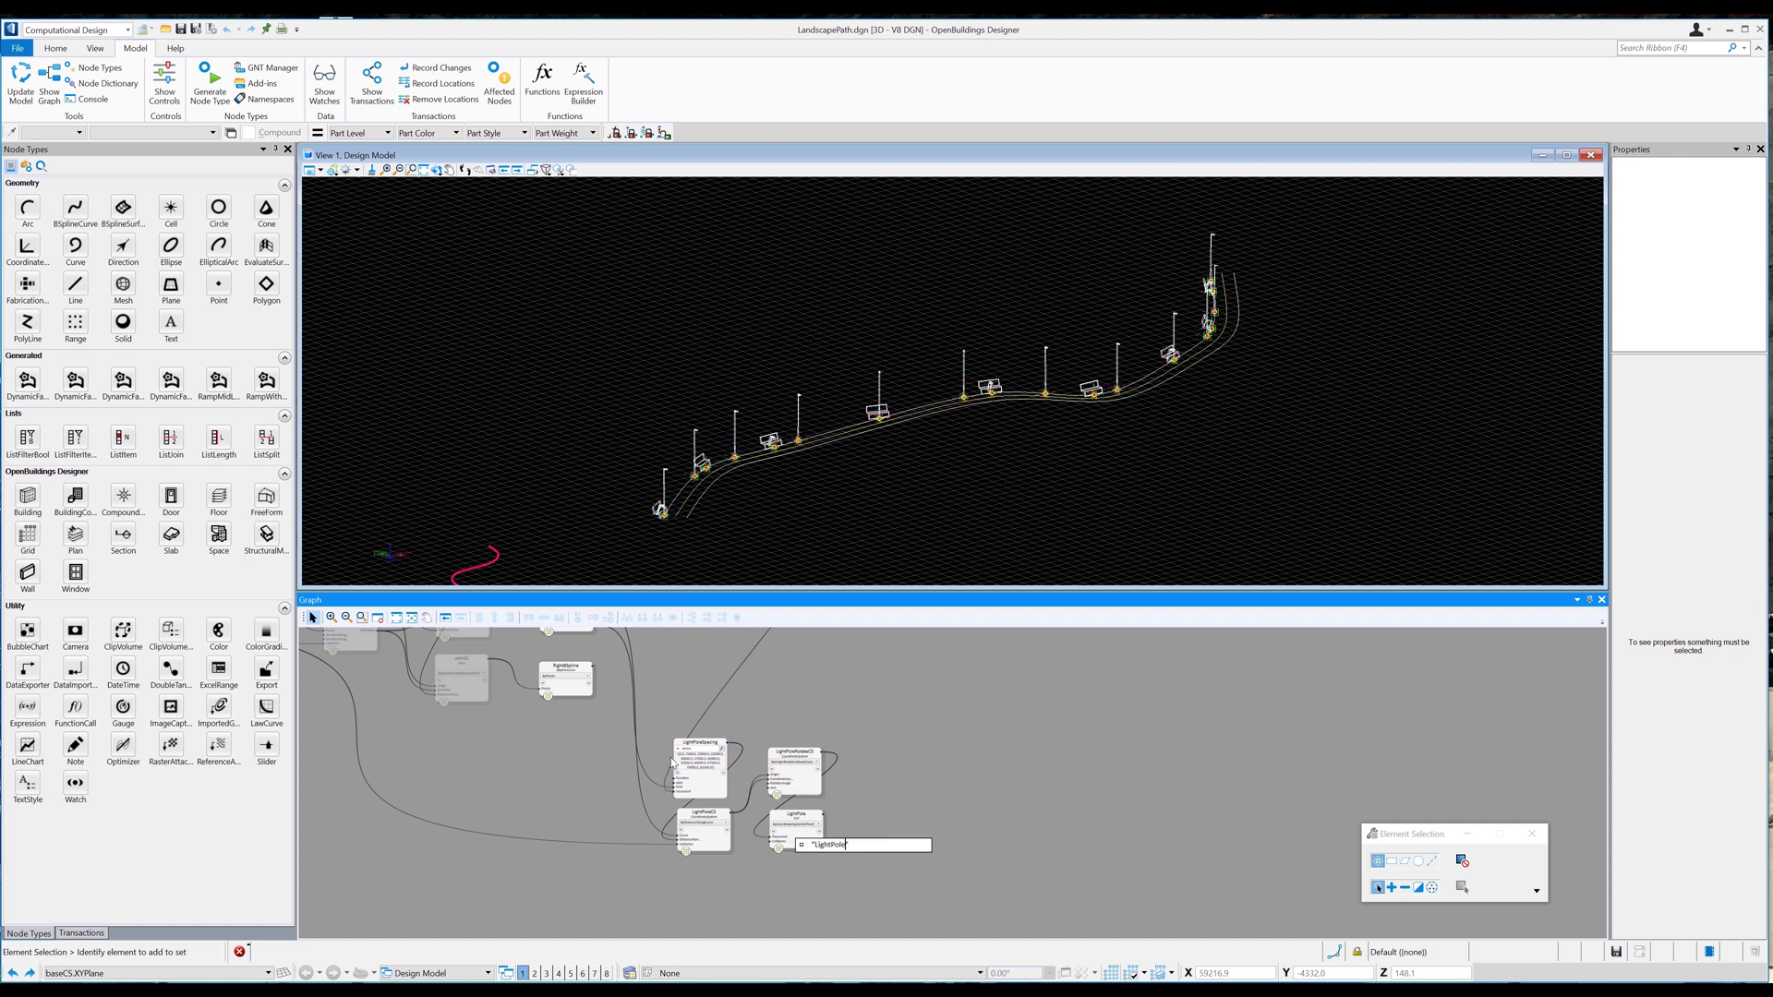
key(Return)
Set the Curve input of LightPoleCS to RightBSpline and base the LightPoleSpacing limit on RightBSpline as well.
click(691, 836)
click(691, 840)
double_click(721, 840)
text(RightBSpline)
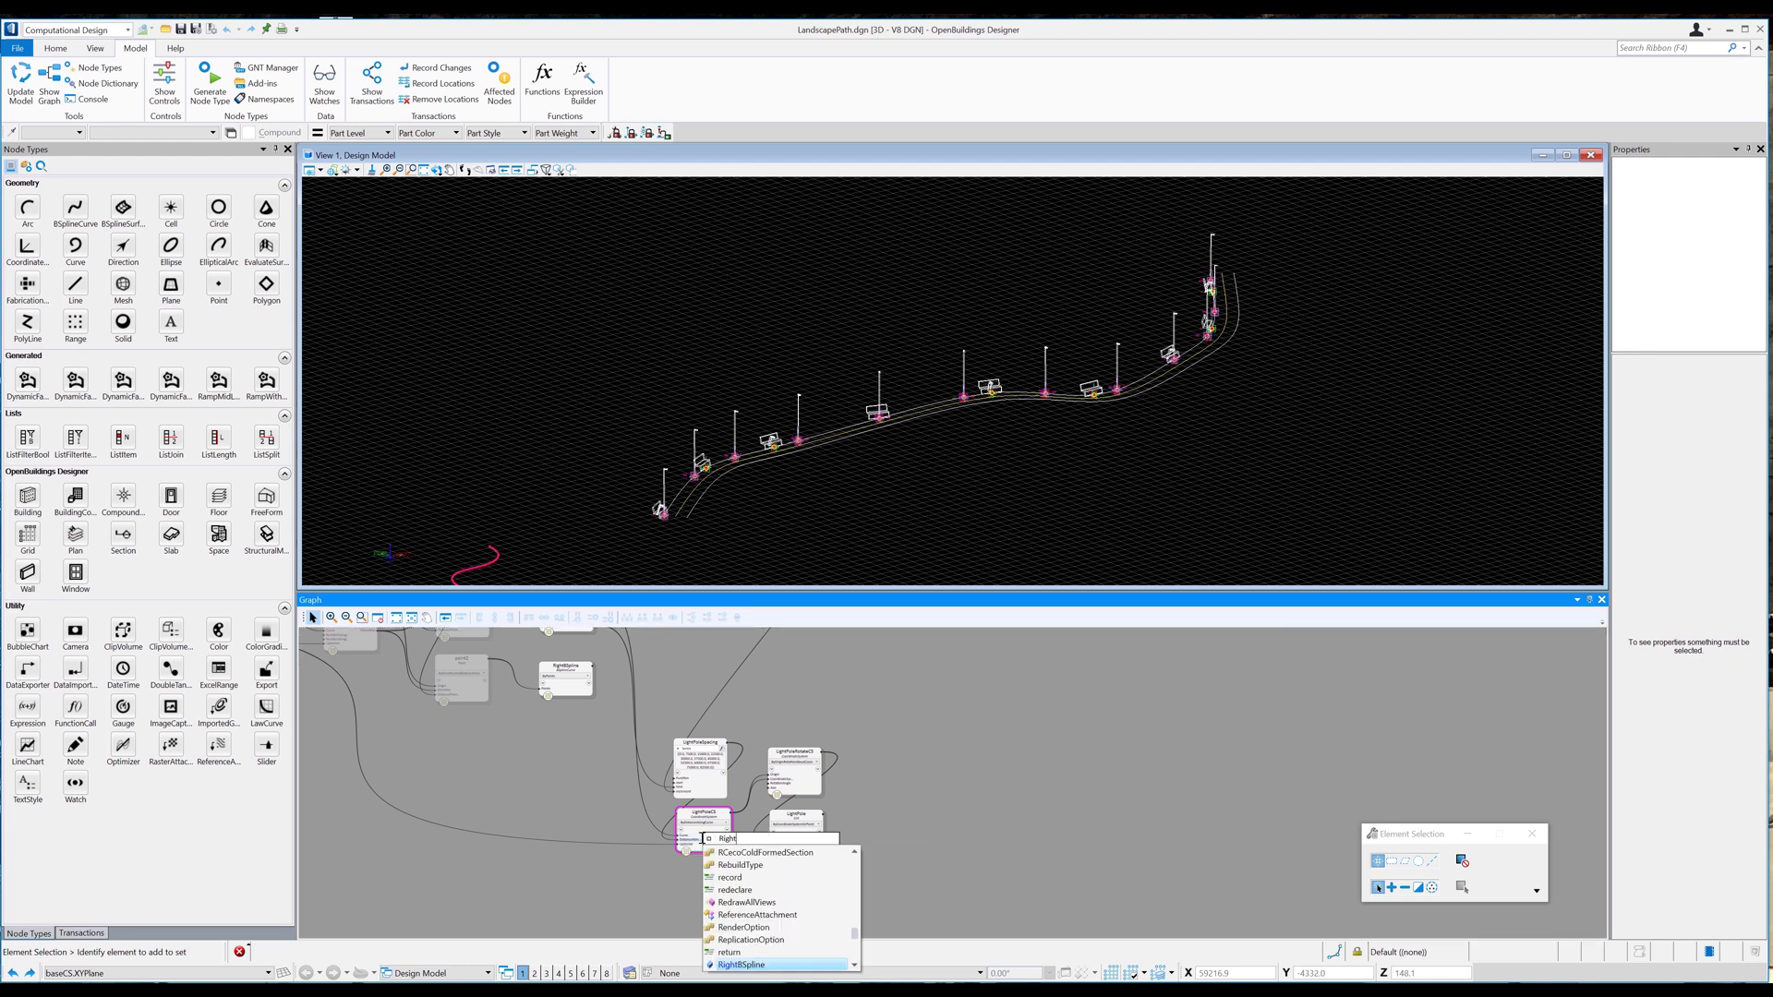
key(Return)
click(684, 789)
drag(729, 792, 703, 791)
text(Right)
click(760, 792)
key(Return)
Change the rotation angle of the LightPoleRotateCS node and inspect the light poles' orientation along the path.
click(776, 787)
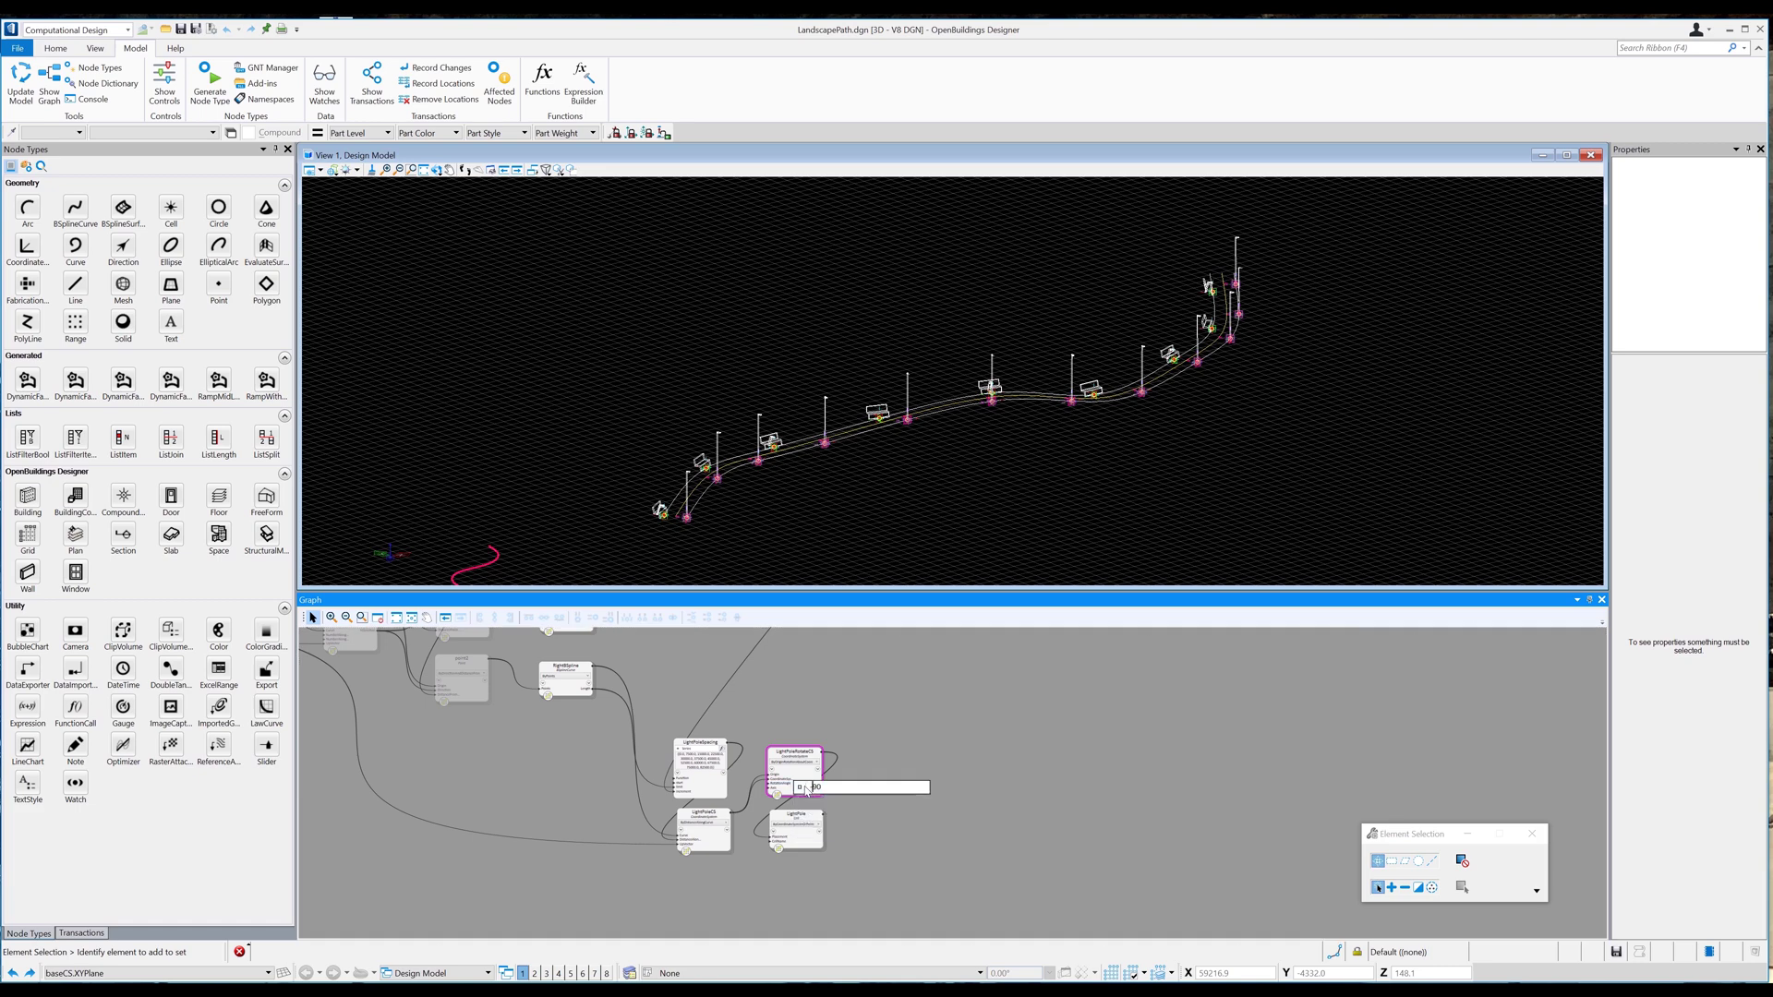
key(Return)
mouse_move(970, 406)
shift+middle_down()
mouse_move(921, 483)
mouse_move(984, 397)
shift+middle_up()
scroll(984, 393, up, 5)
Set the WaterFountainDistance variable to 18000 and fit the whole path in the model view.
middle_drag(864, 637, 934, 951)
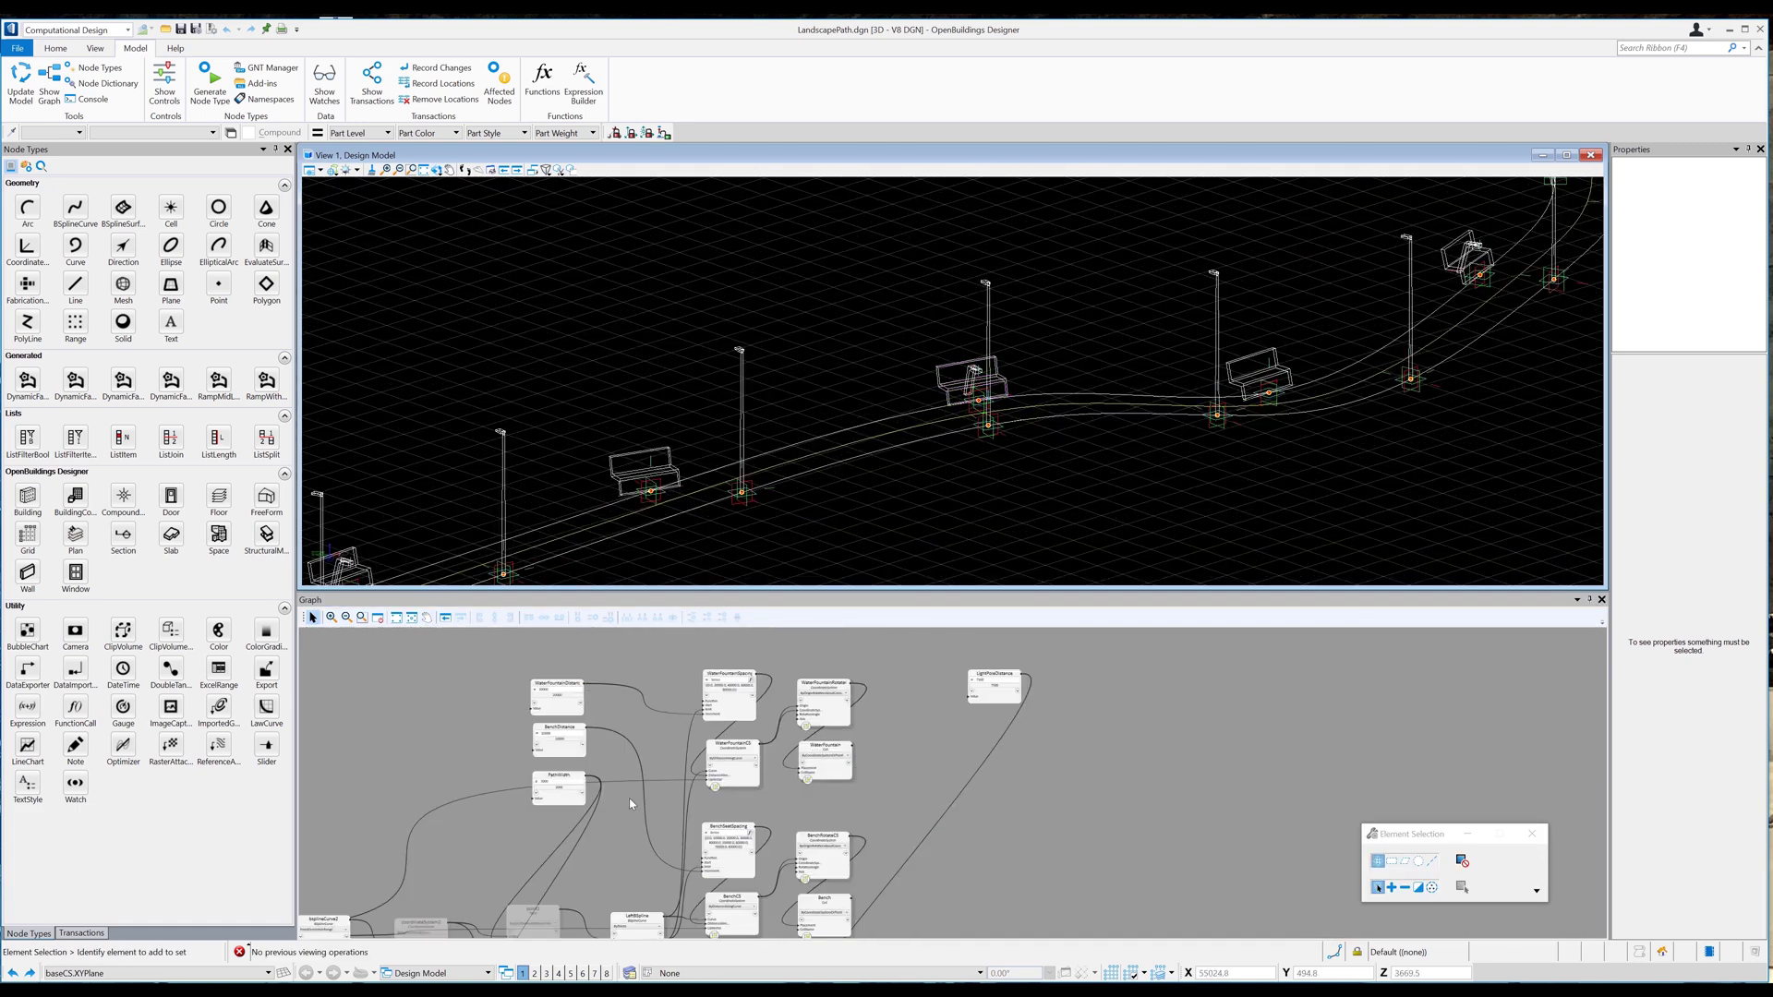
click(495, 696)
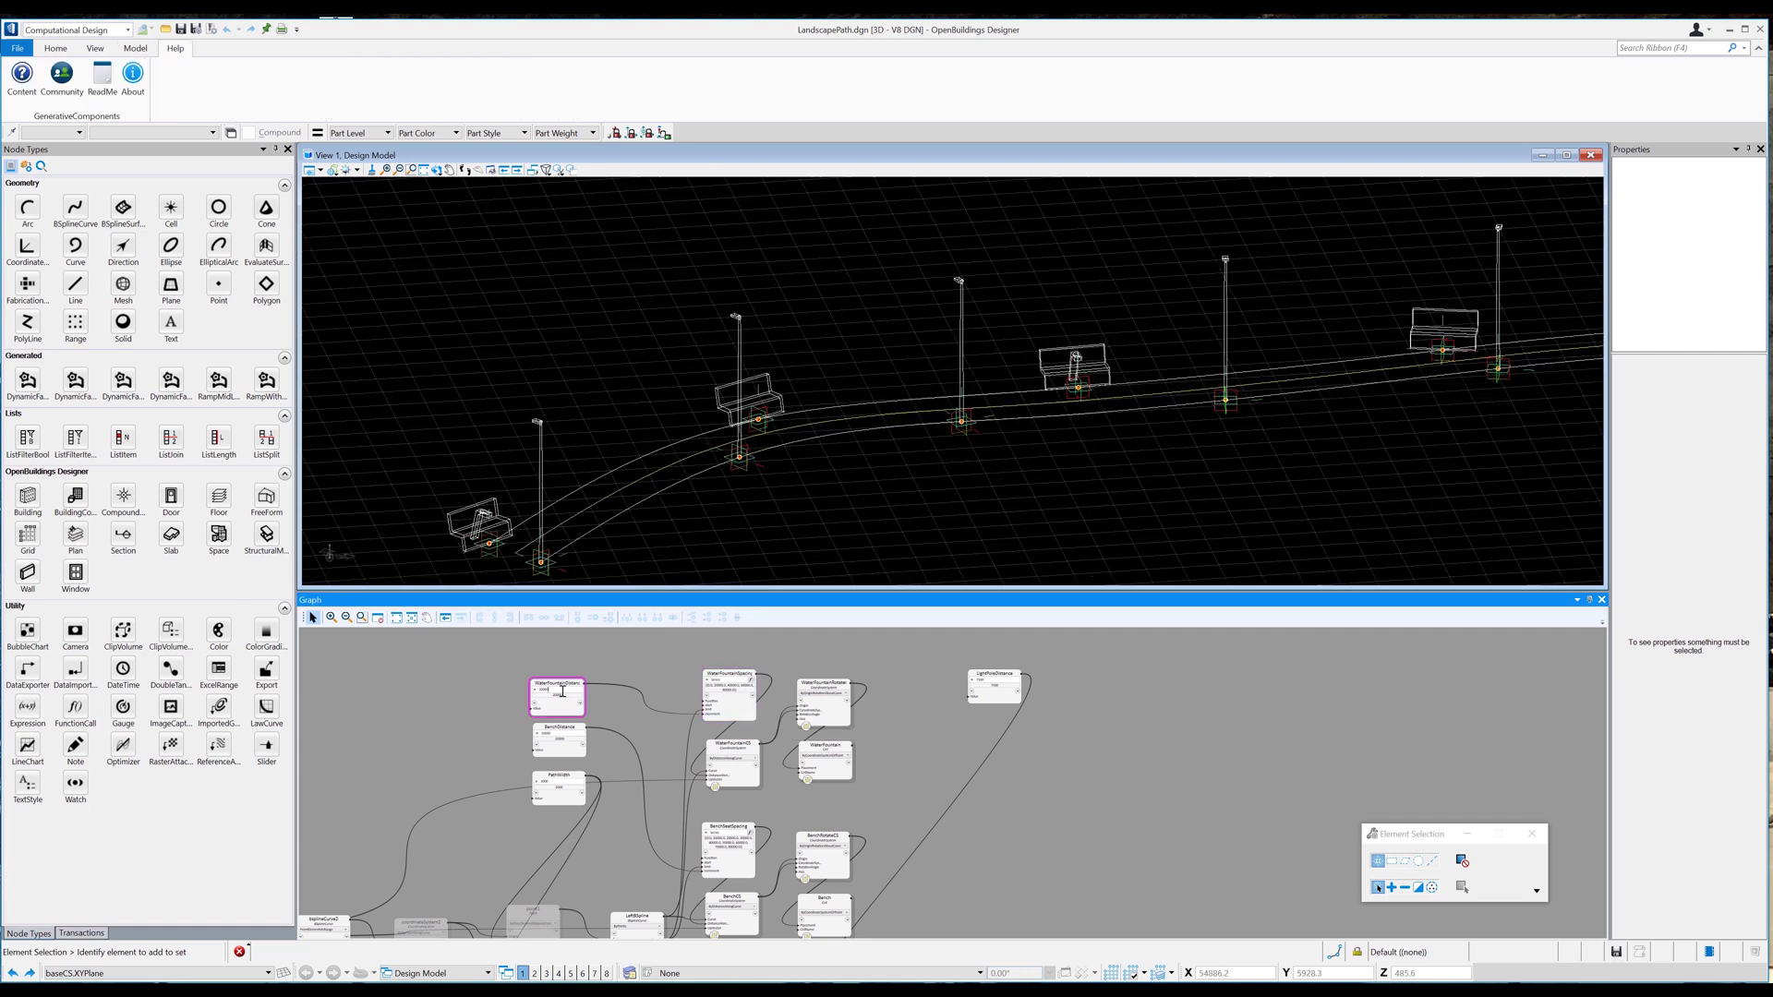
text(18000)
key(Return)
click(424, 170)
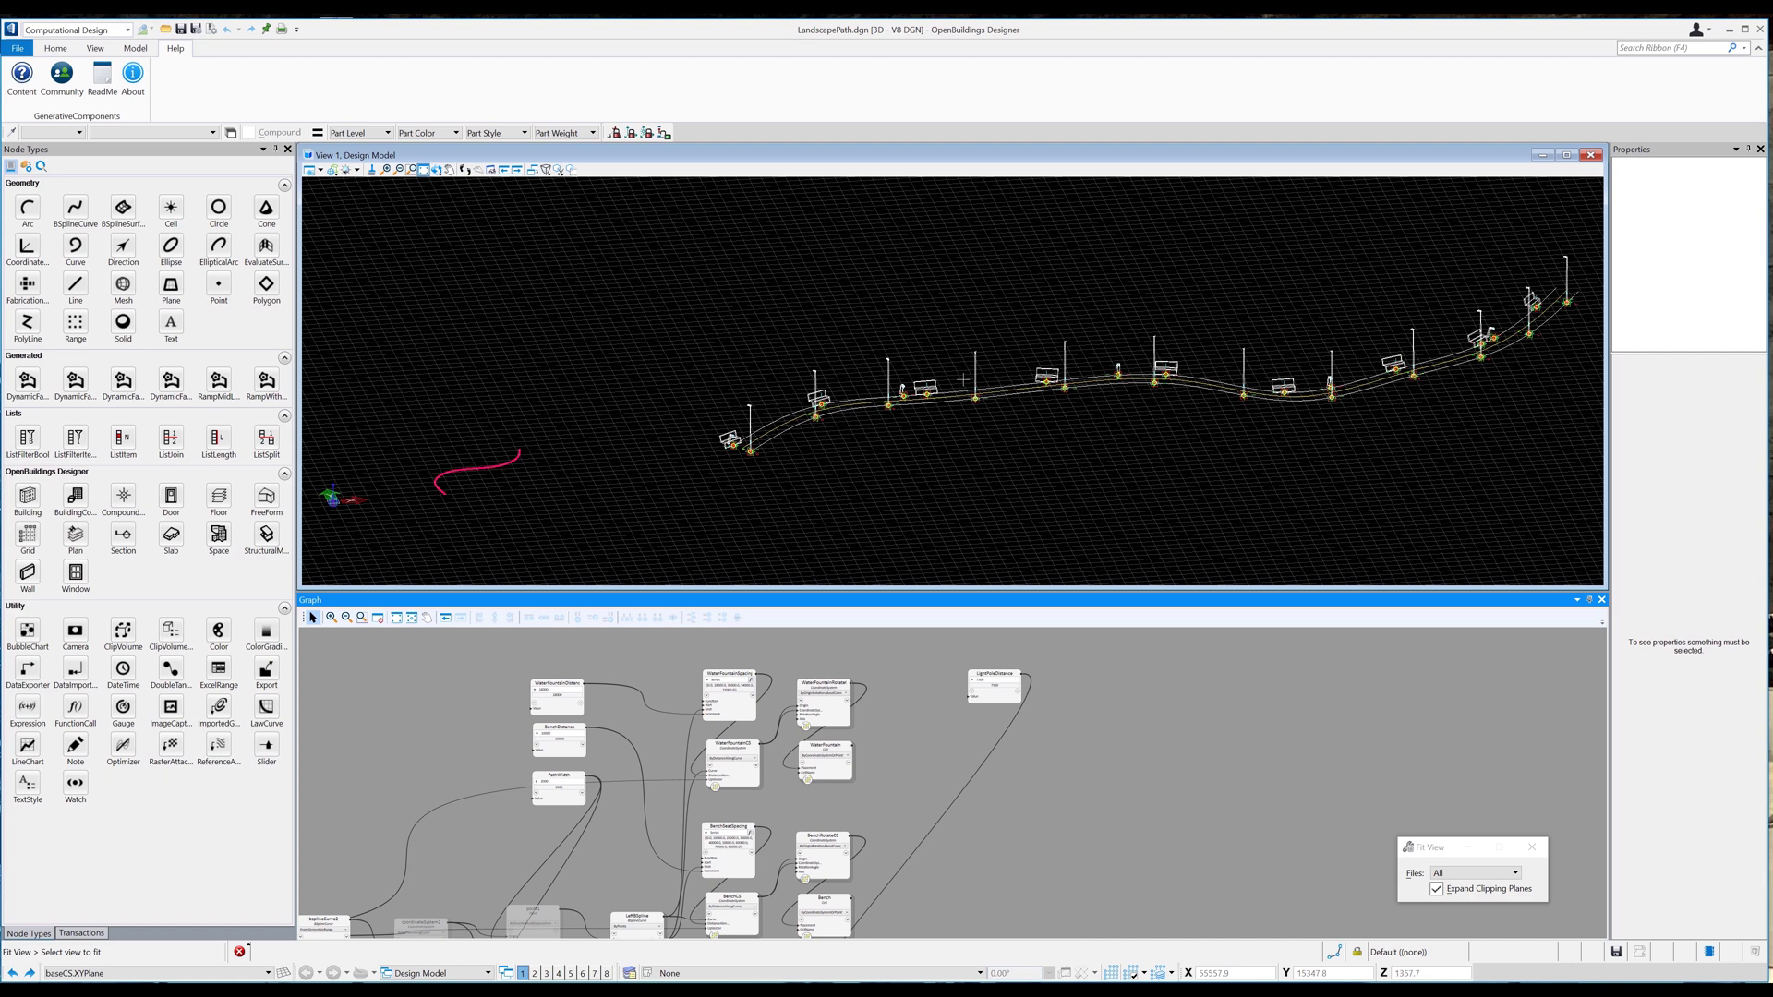
Edit the WaterFountainDistance value again and set the start input of the WaterFountainSpacing node to 2000.
mouse_move(802, 722)
click(558, 691)
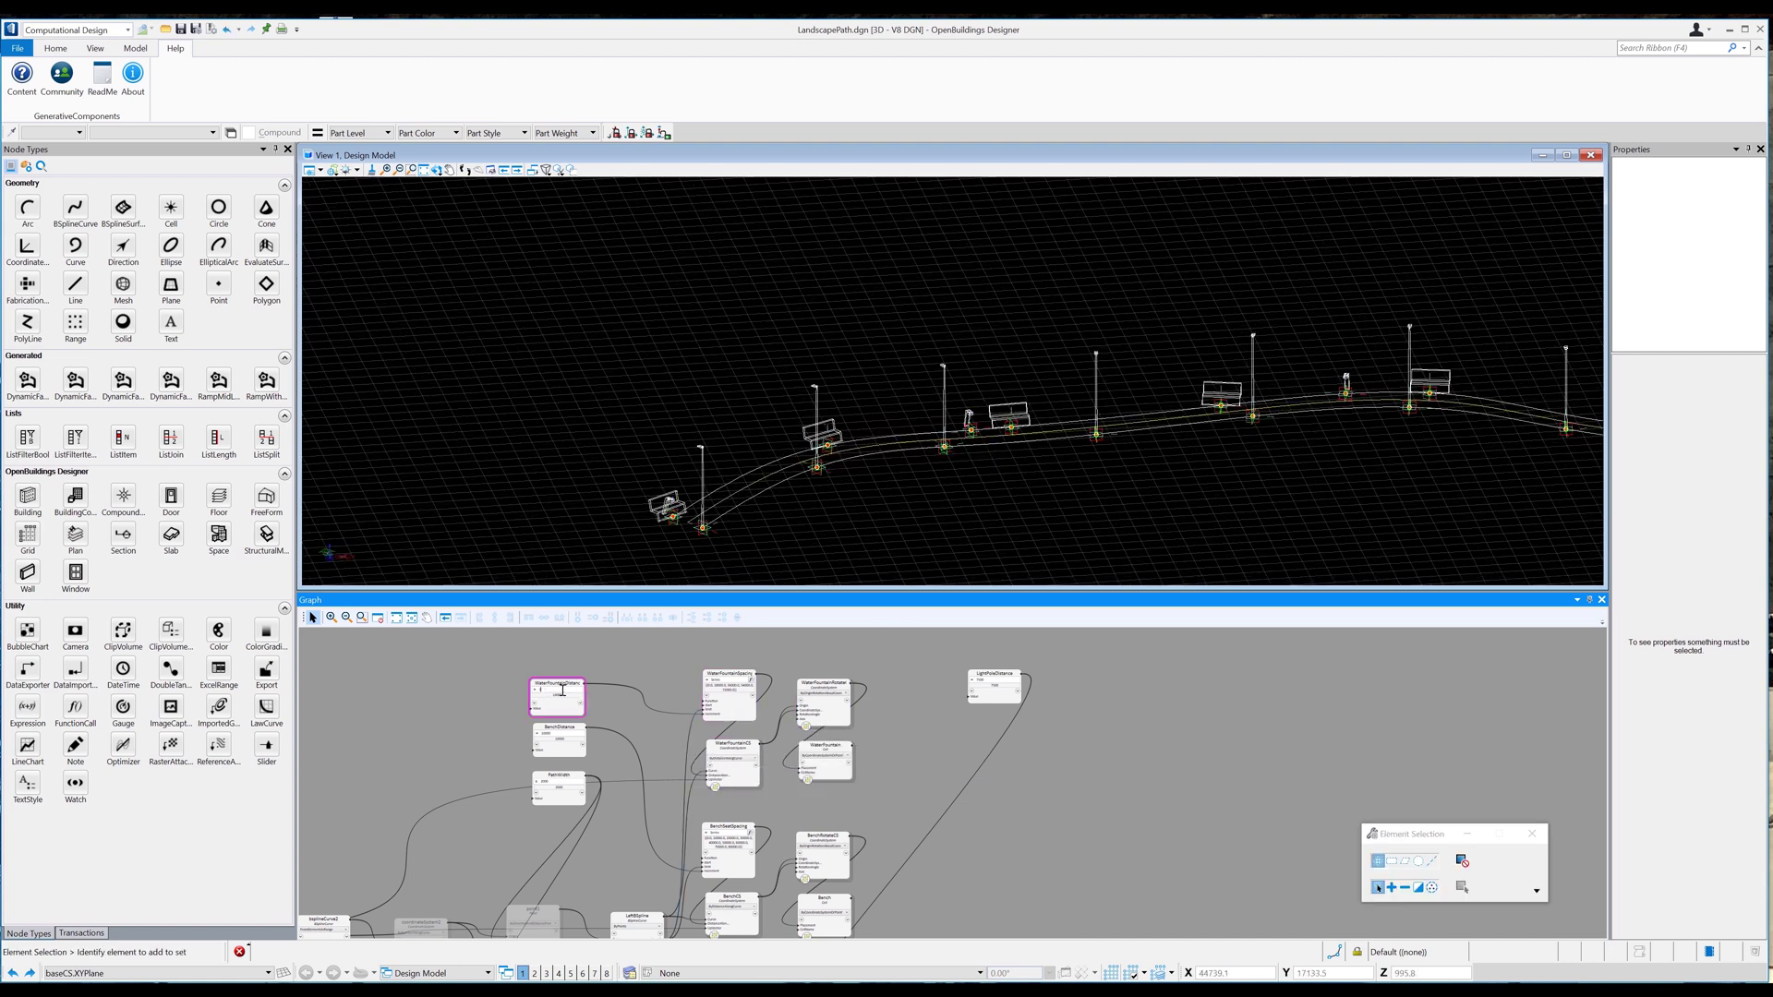
key(Return)
mouse_move(705, 705)
click(761, 709)
text(2000)
key(Return)
key(Return)
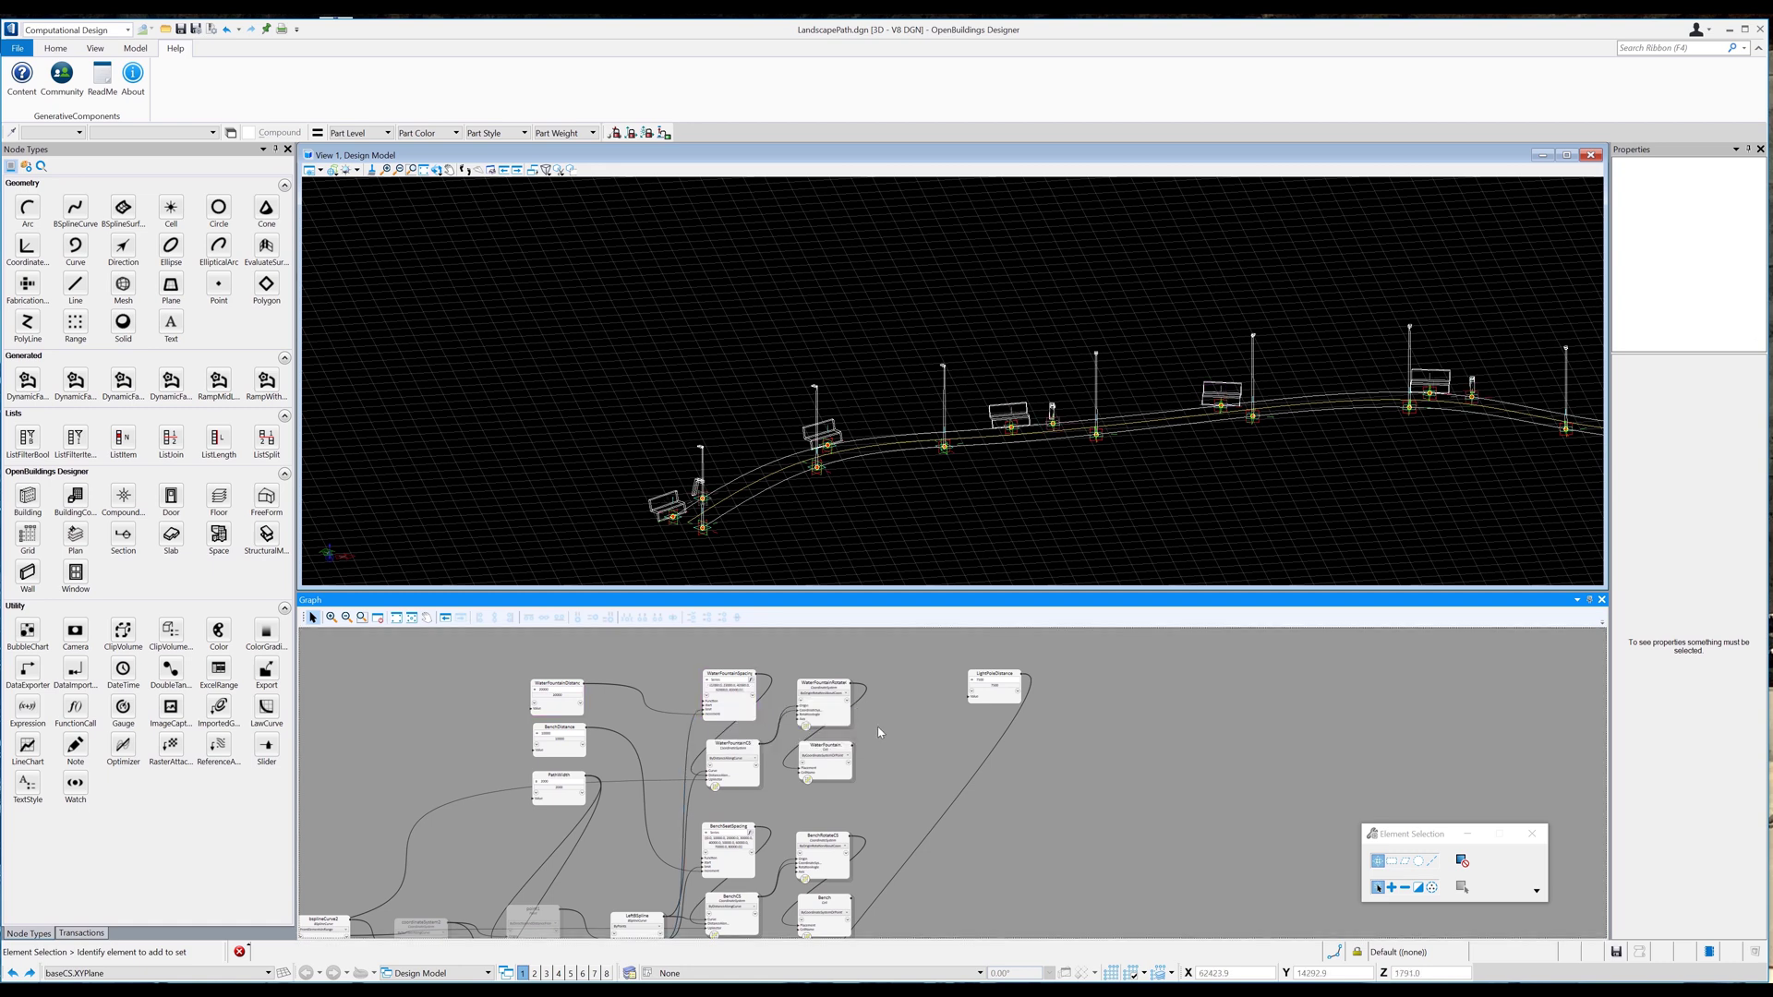
Review the path layout from the top and move the LightPoleDistance variable node beside the other distance variables.
drag(437, 170, 454, 202)
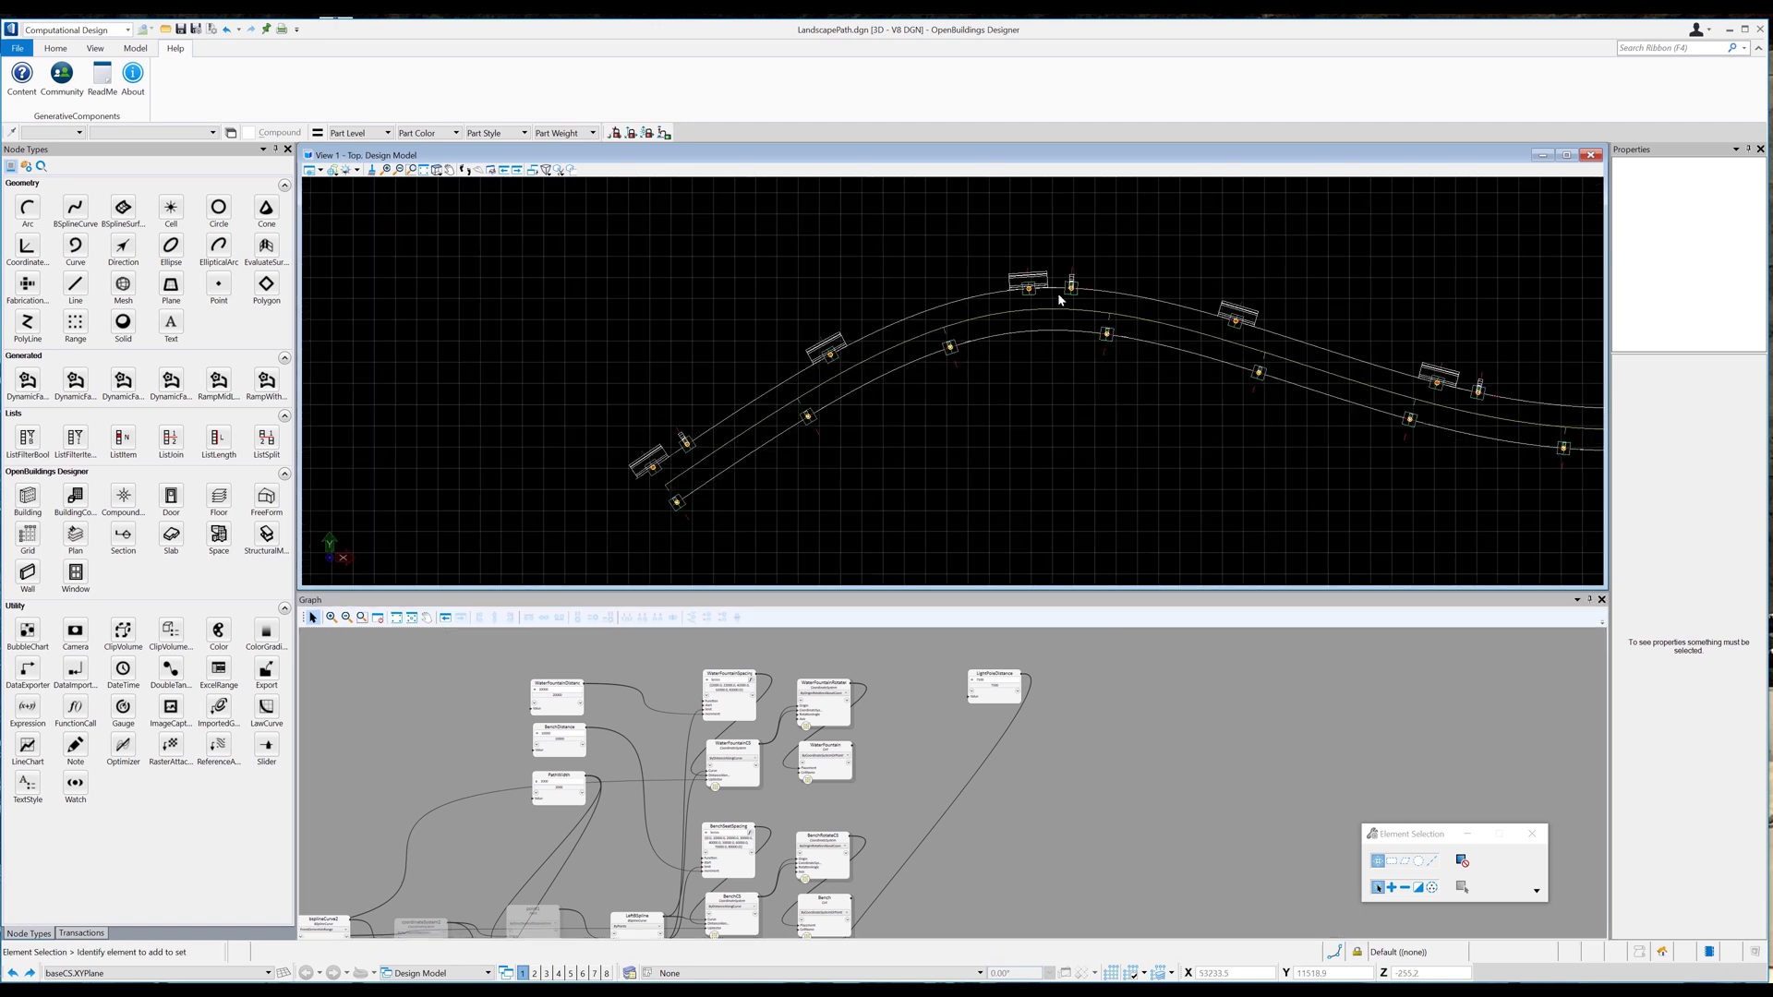
scroll(1078, 293, up, 3)
click(424, 170)
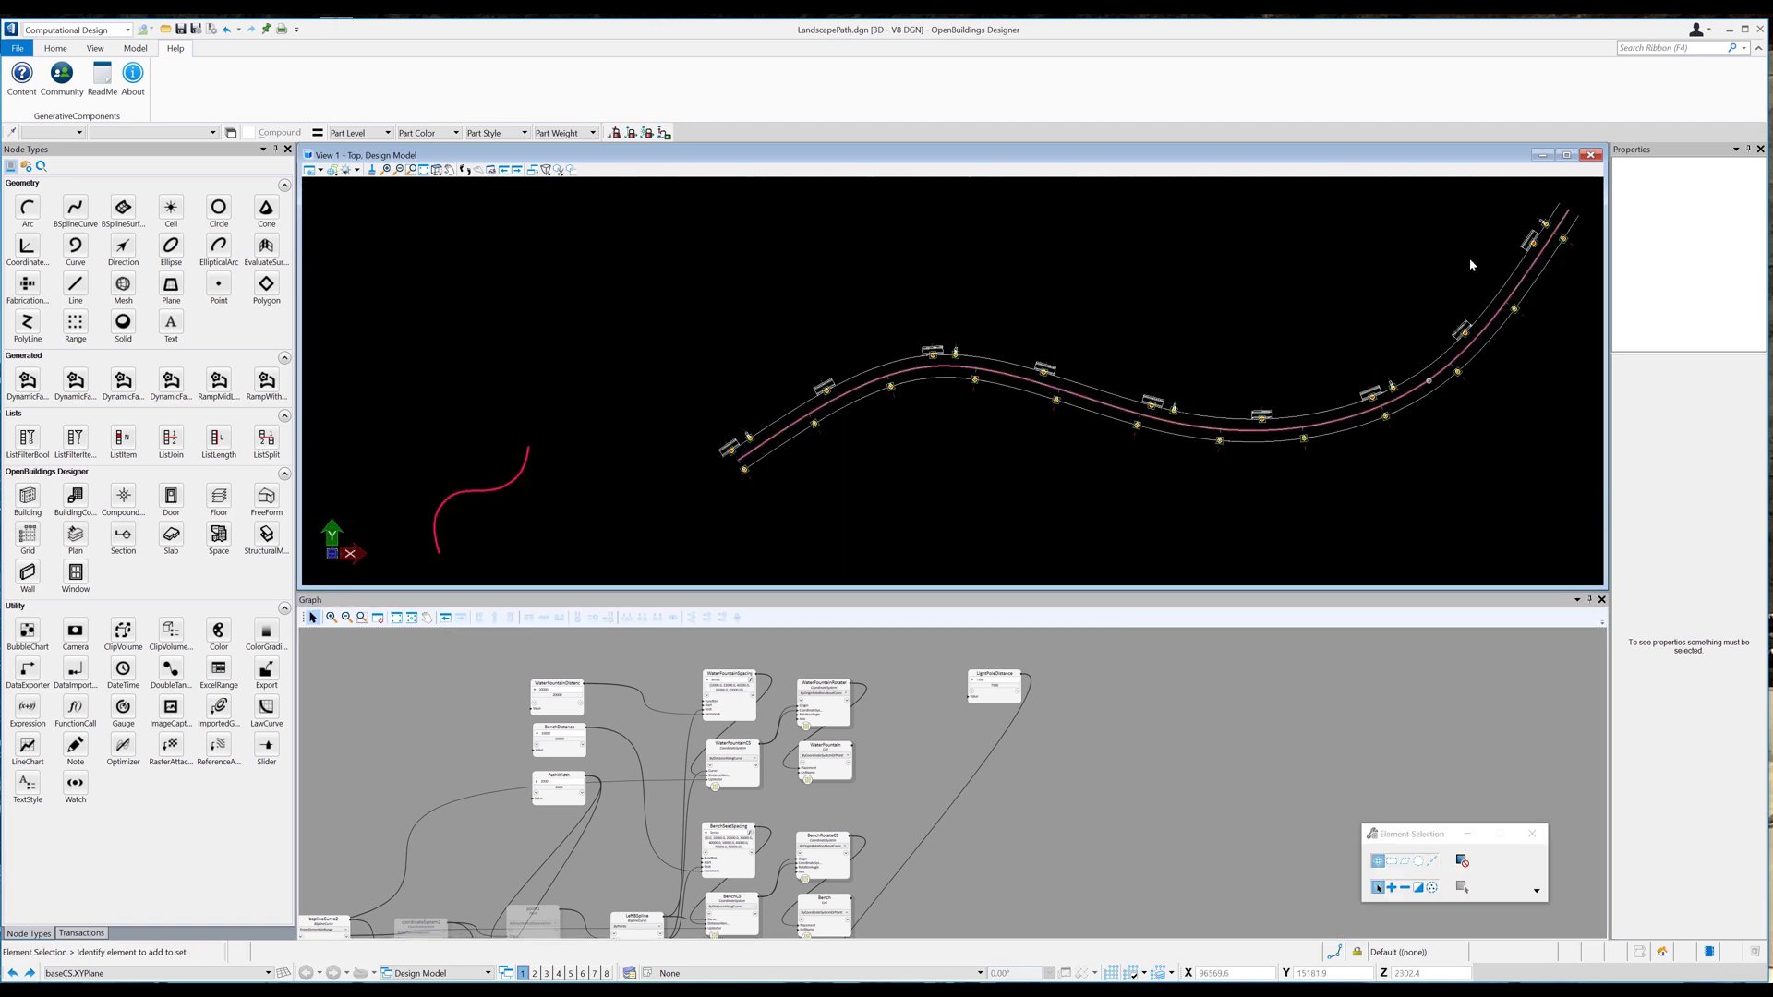
drag(997, 701, 484, 707)
click(952, 750)
Turn off the visibility of the coordinate system and rotated coordinate system nodes for the fountains, benches and light poles.
mouse_move(697, 650)
mouse_down()
mouse_move(944, 716)
mouse_move(952, 904)
mouse_up()
middle_drag(952, 904, 863, 609)
ctrl+click(687, 849)
ctrl+click(787, 794)
right_click(788, 796)
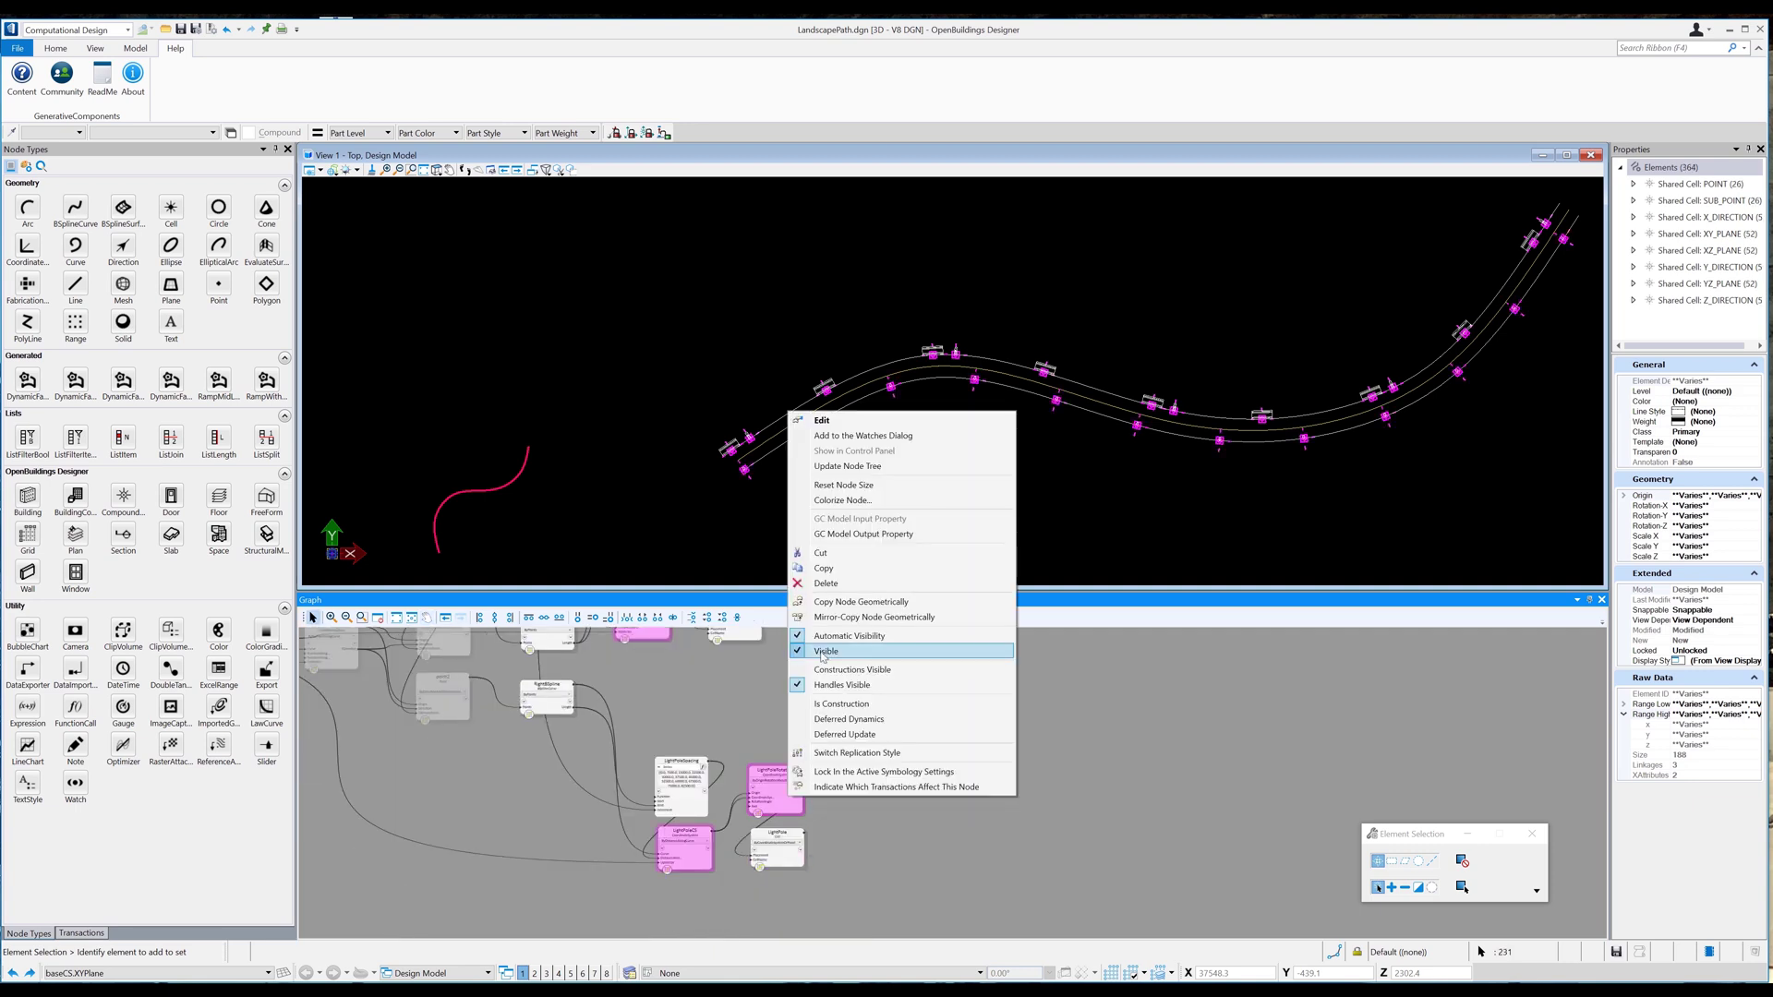
click(823, 652)
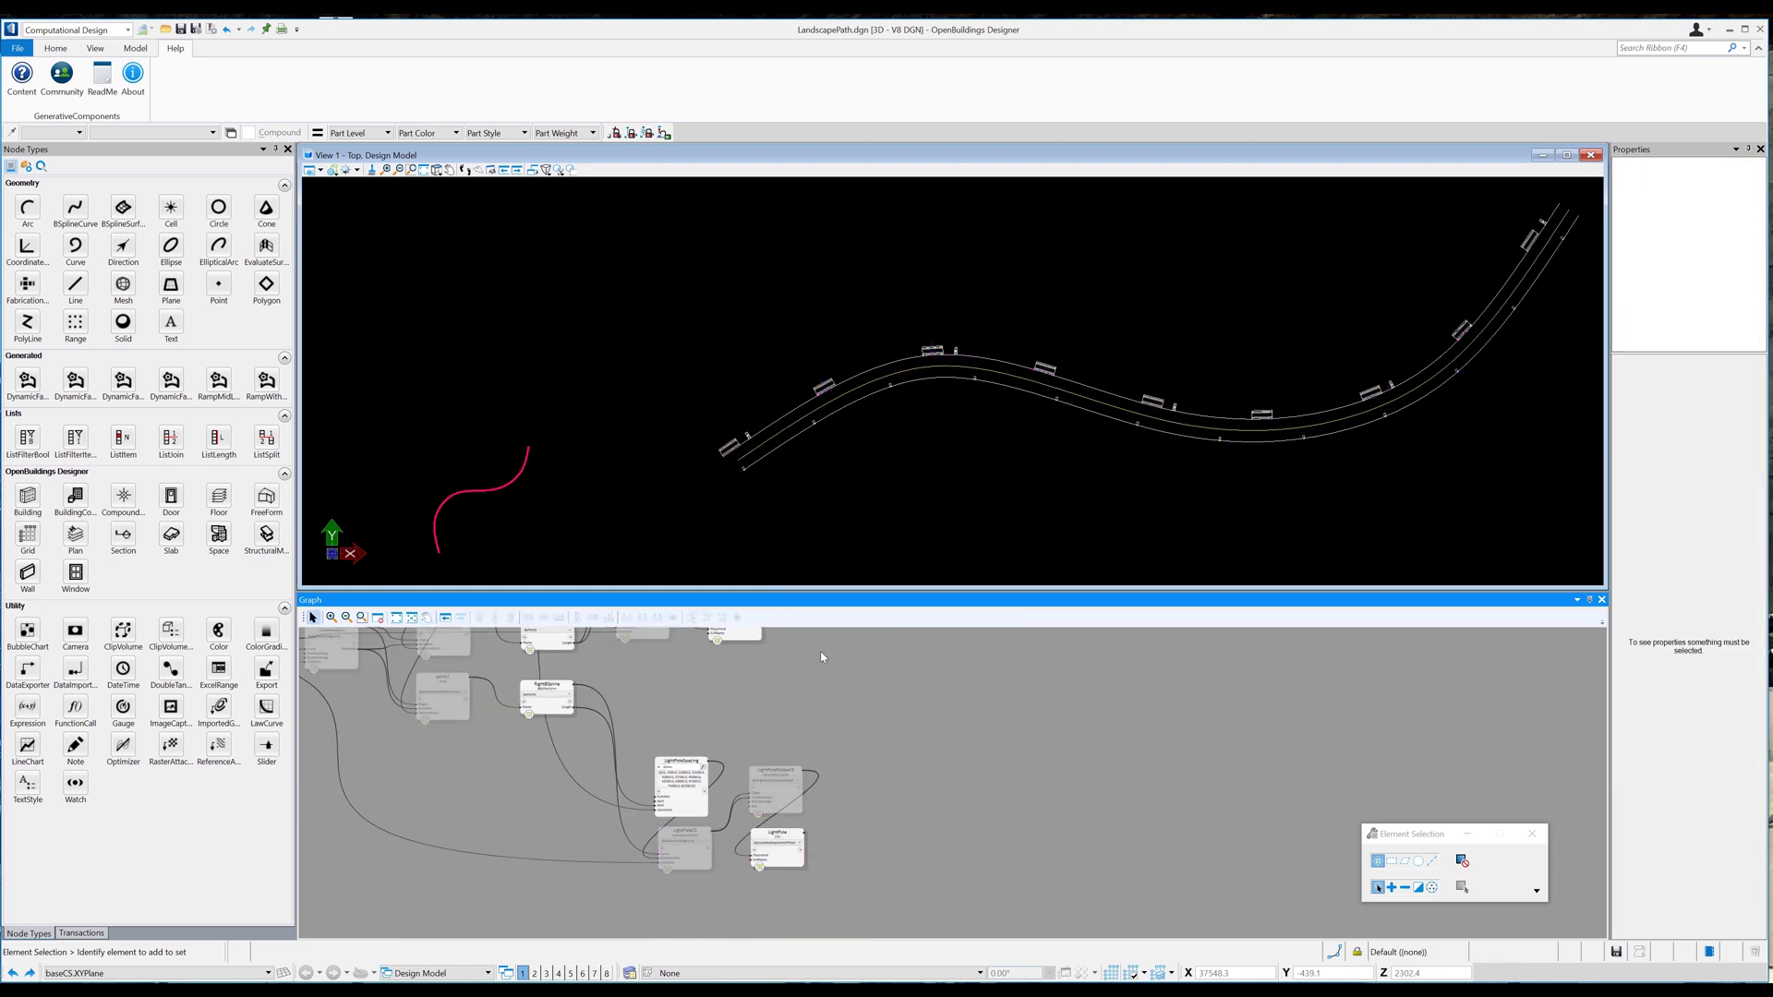
Return the model to a rotated 3D view, select all recorded transactions and rebuild them.
click(439, 172)
drag(859, 415, 883, 336)
right_click(883, 336)
middle_drag(915, 704, 931, 813)
scroll(931, 813, down, 3)
click(81, 933)
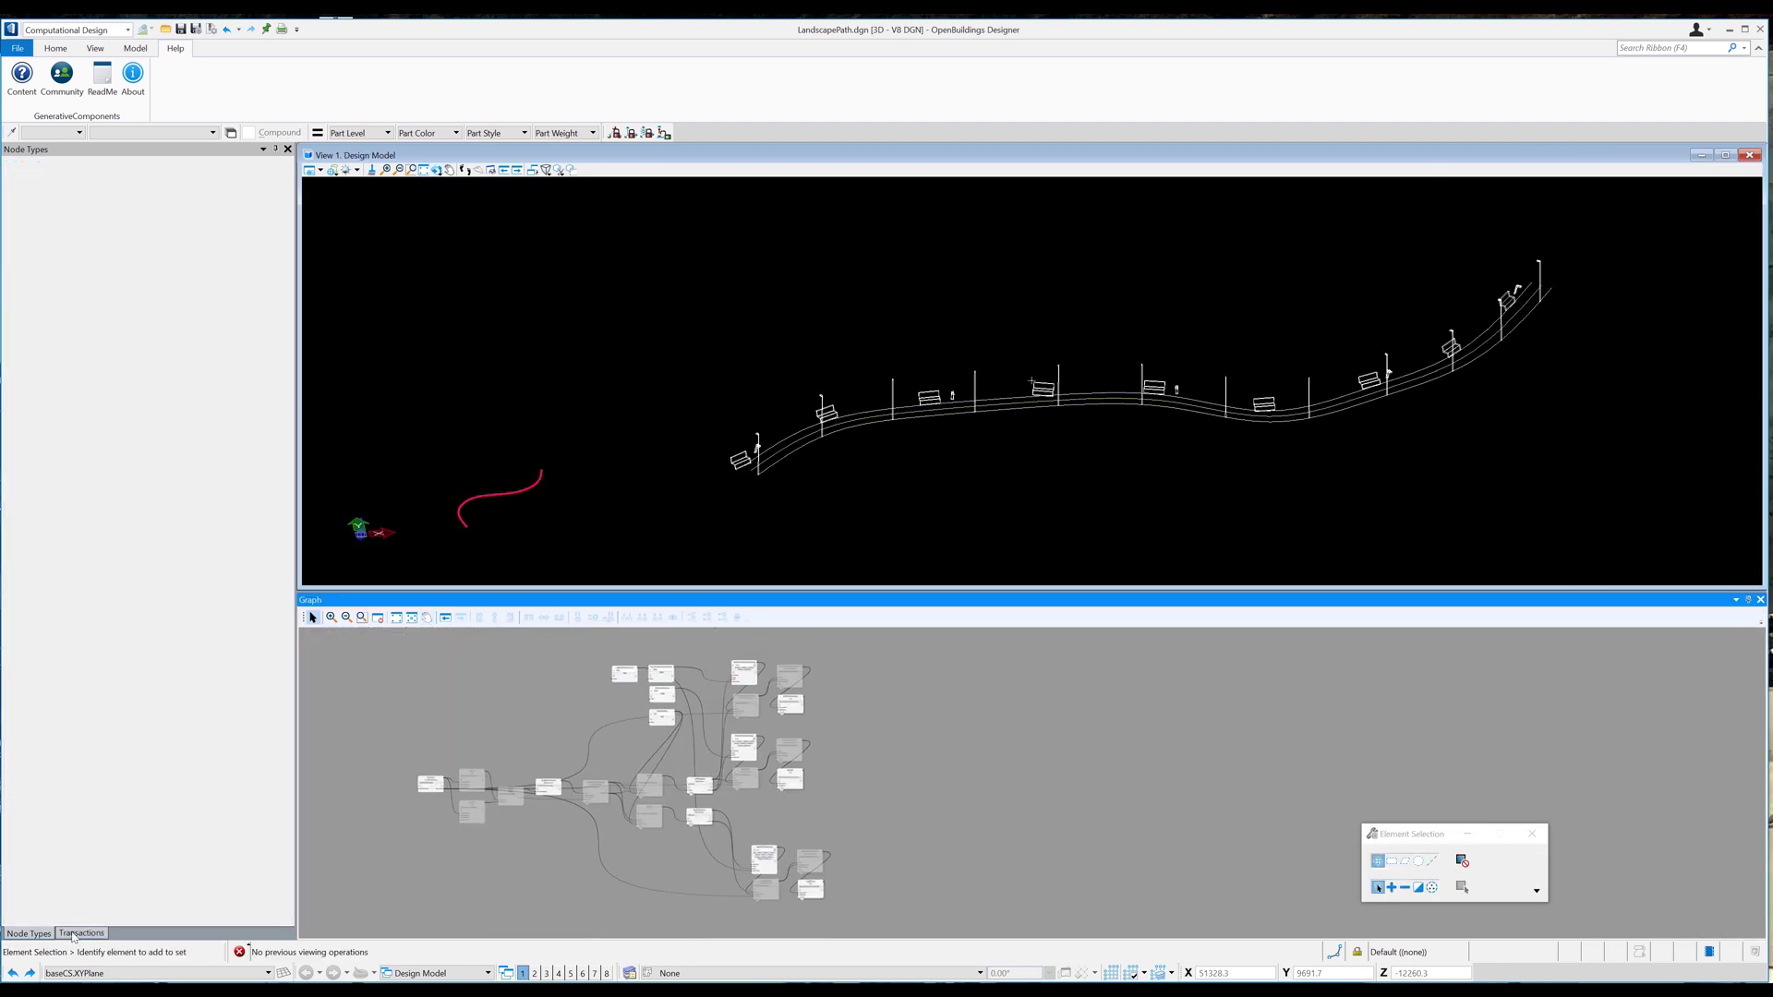
shift+click(93, 254)
right_click(85, 186)
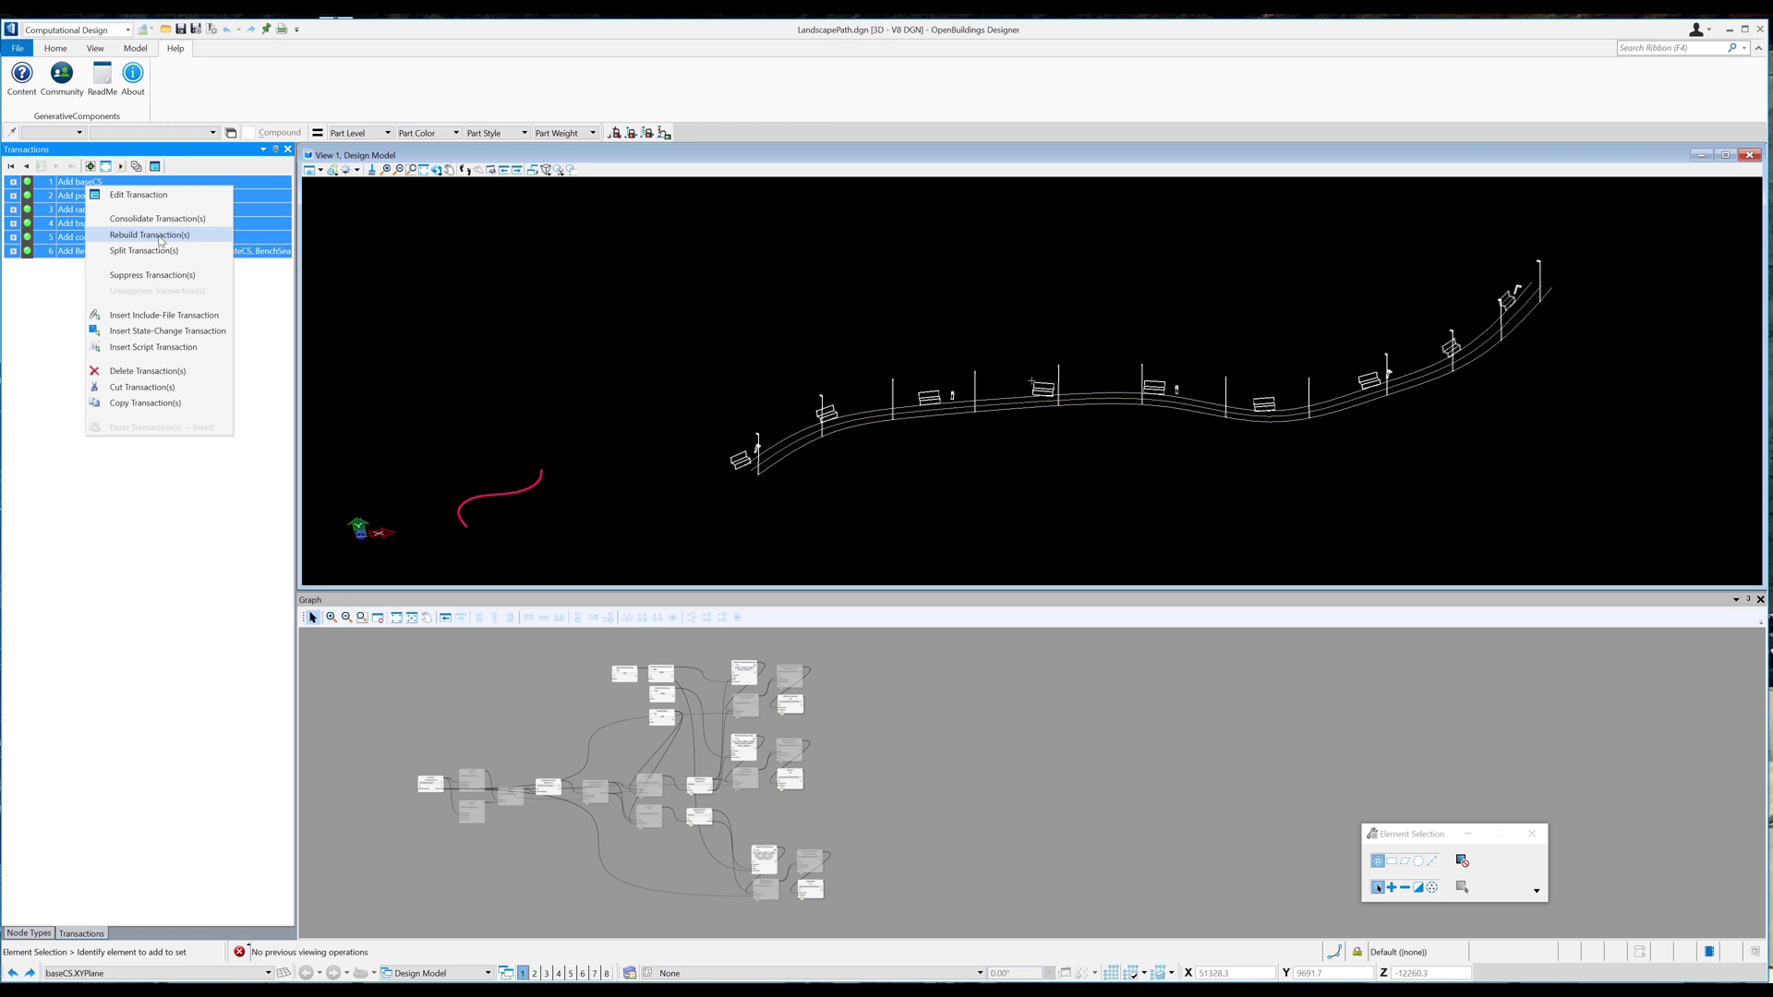
click(171, 236)
click(902, 557)
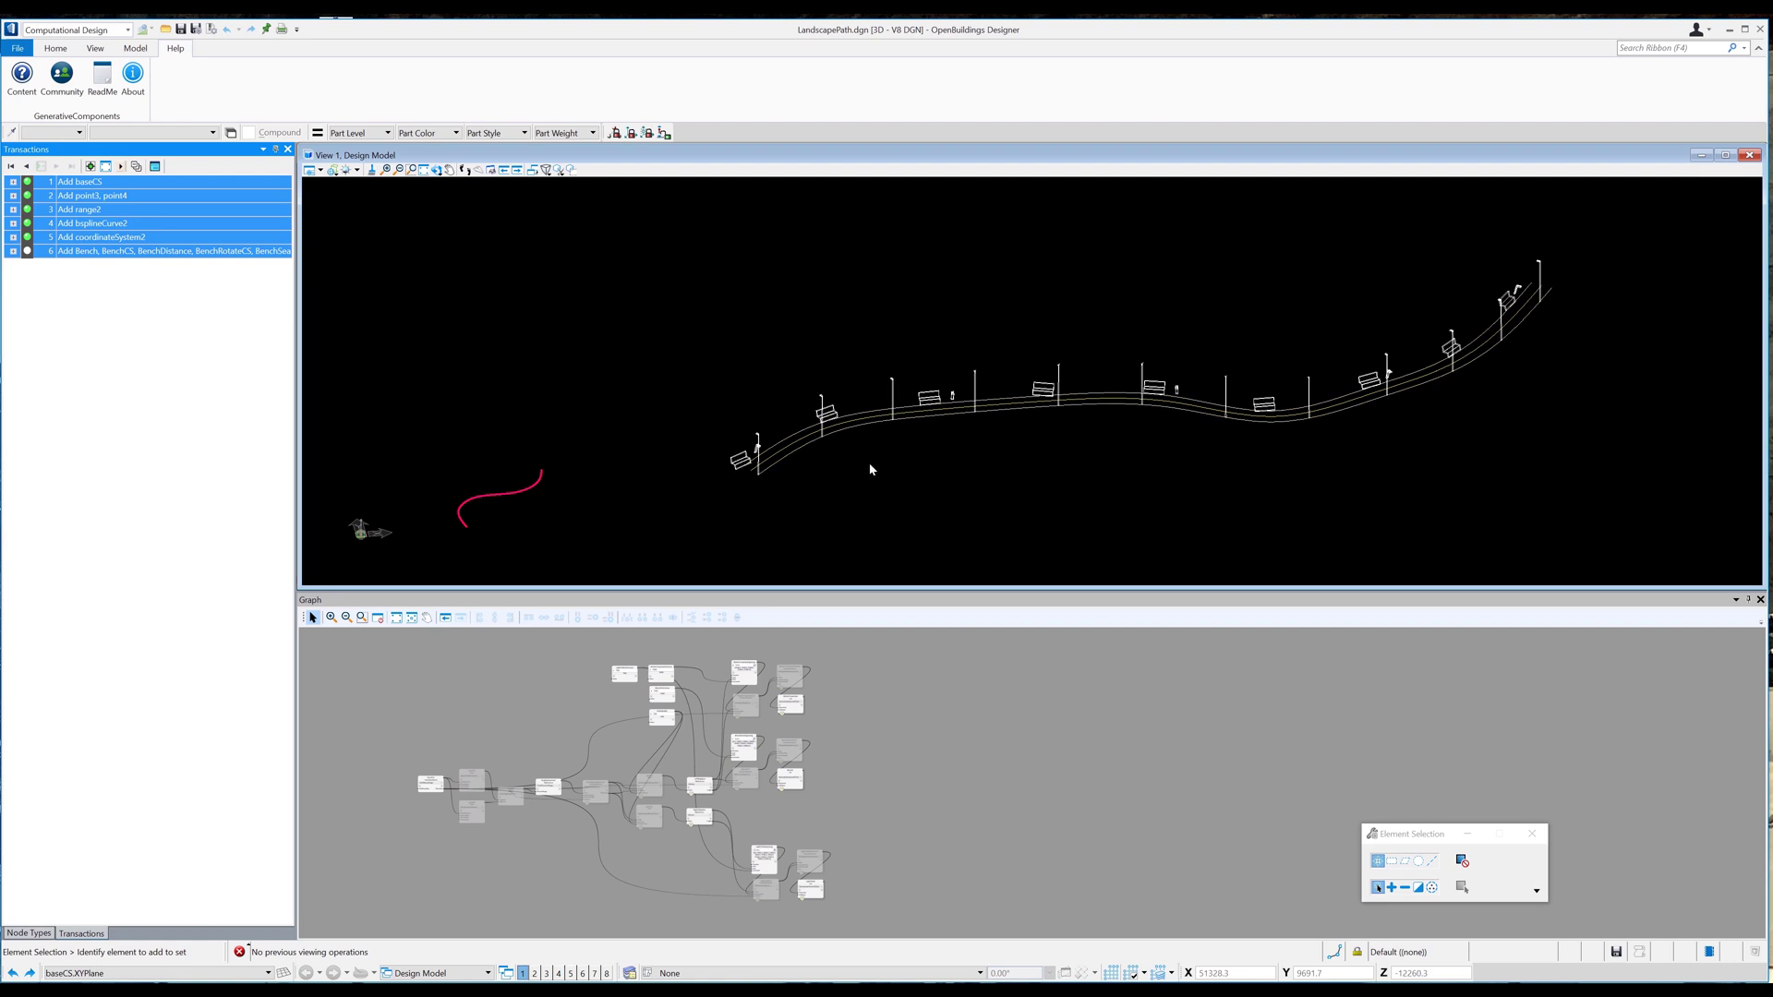
Place a new CoordinateSystem node in the empty area below the graph and name it BoardsCS.
click(31, 934)
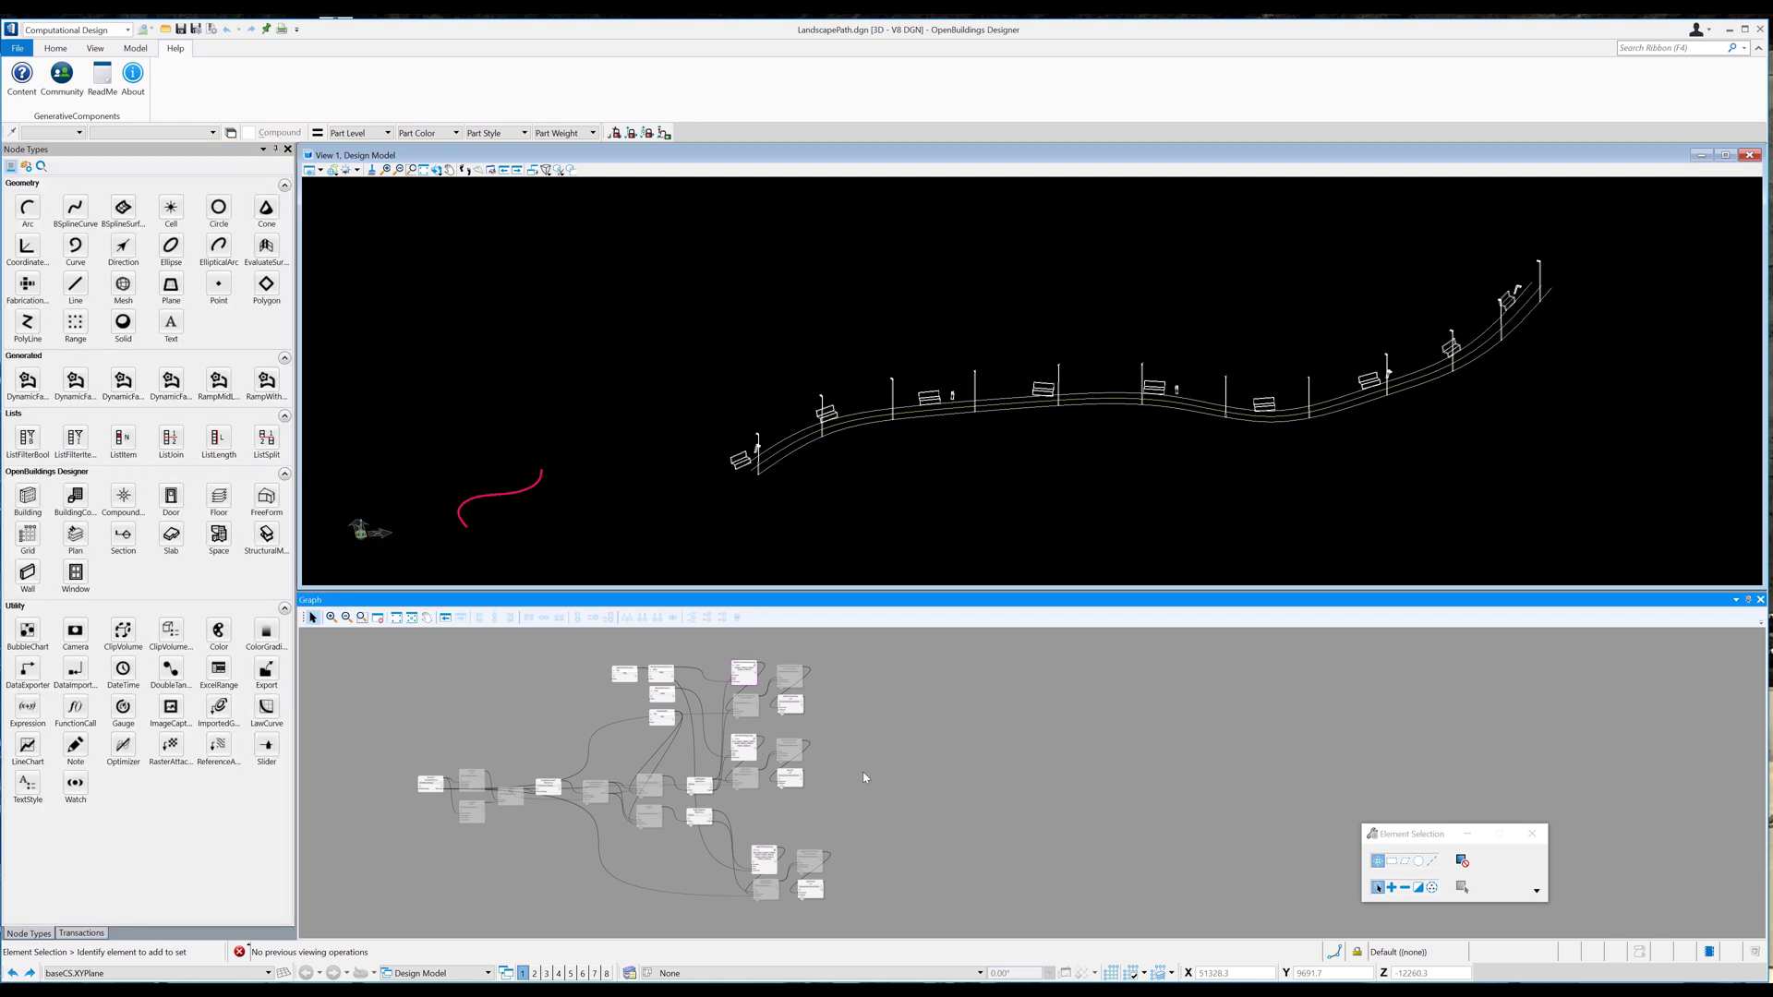
scroll(725, 823, down, 5)
click(27, 246)
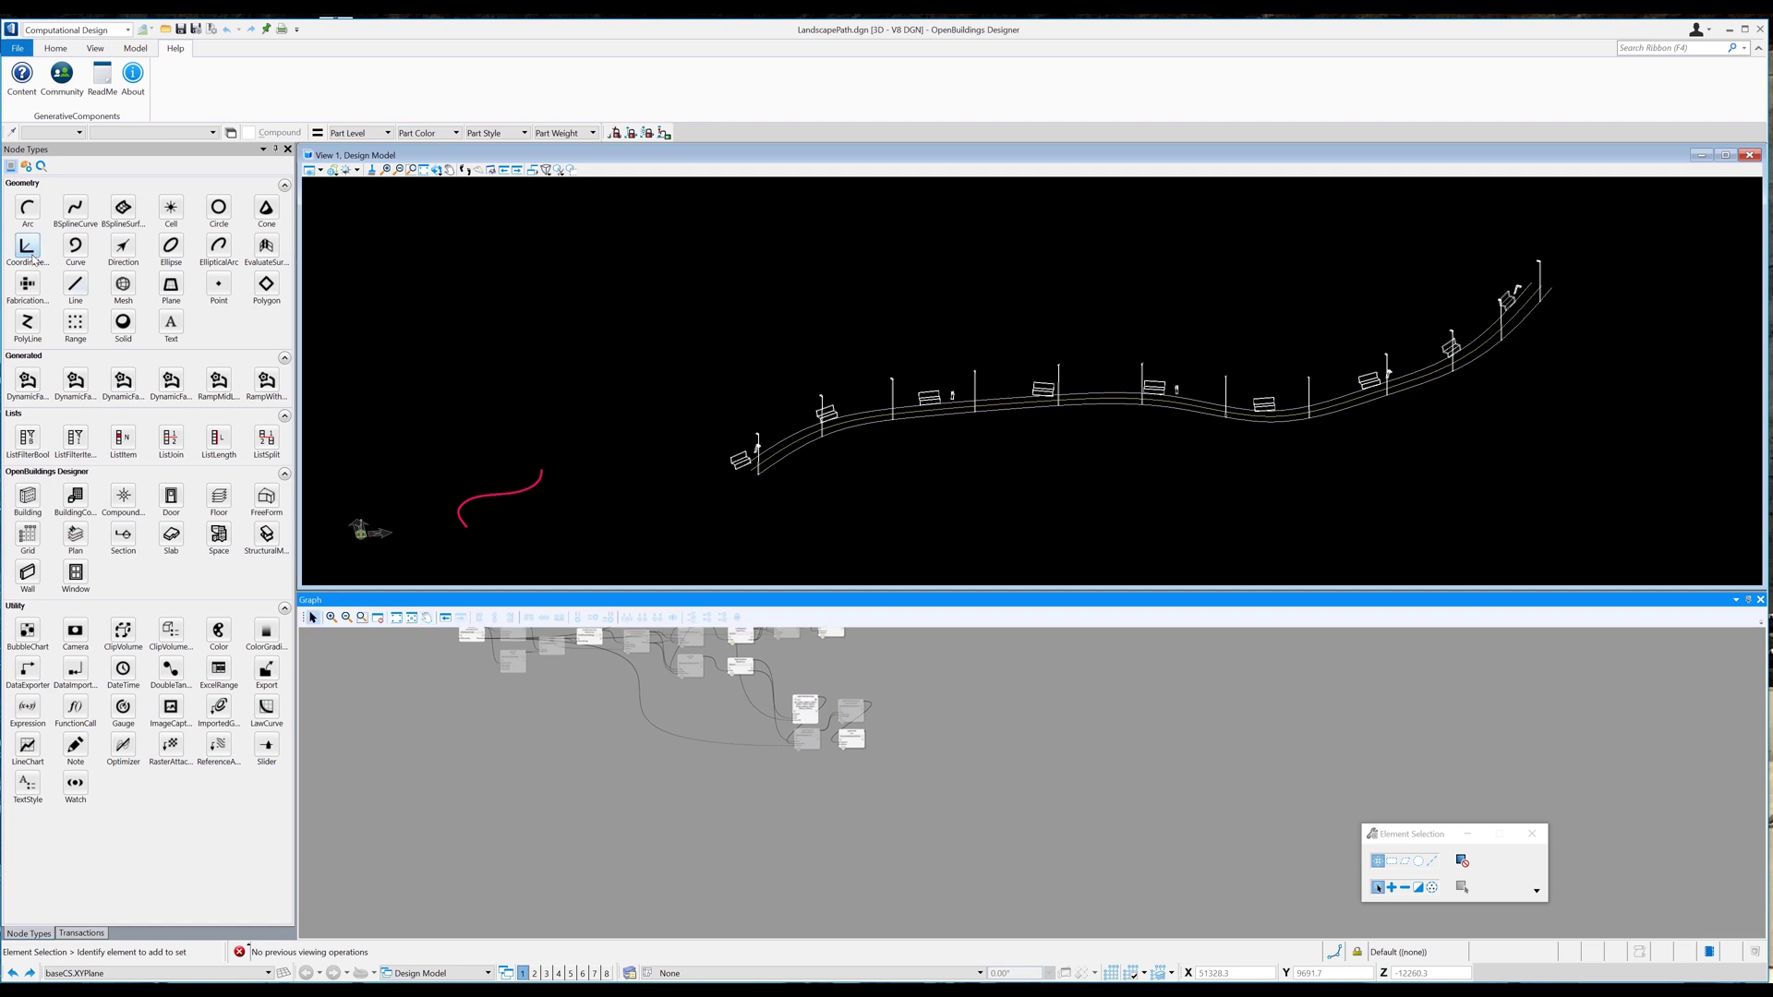
click(600, 785)
scroll(600, 785, up, 3)
text(BoardsCS)
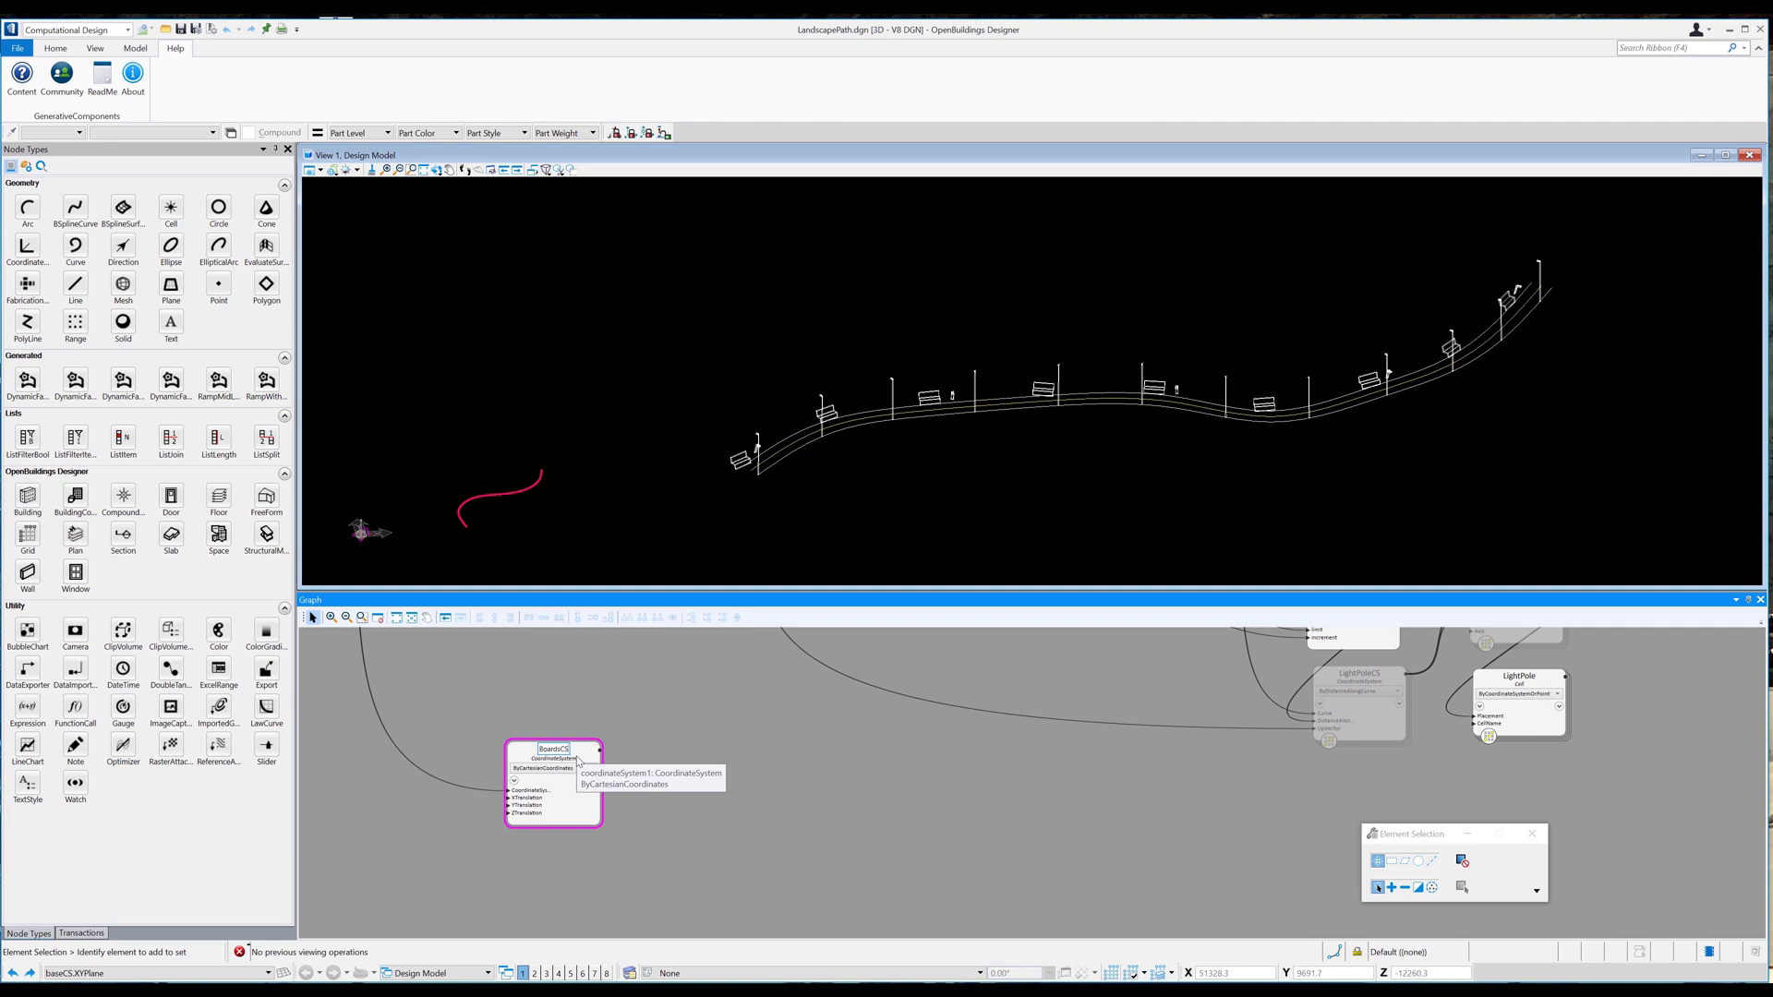
Set the technique of the BoardsCS node to ByDistanceAlongCurve.
click(592, 768)
scroll(569, 480, down, 1)
scroll(567, 473, up, 1)
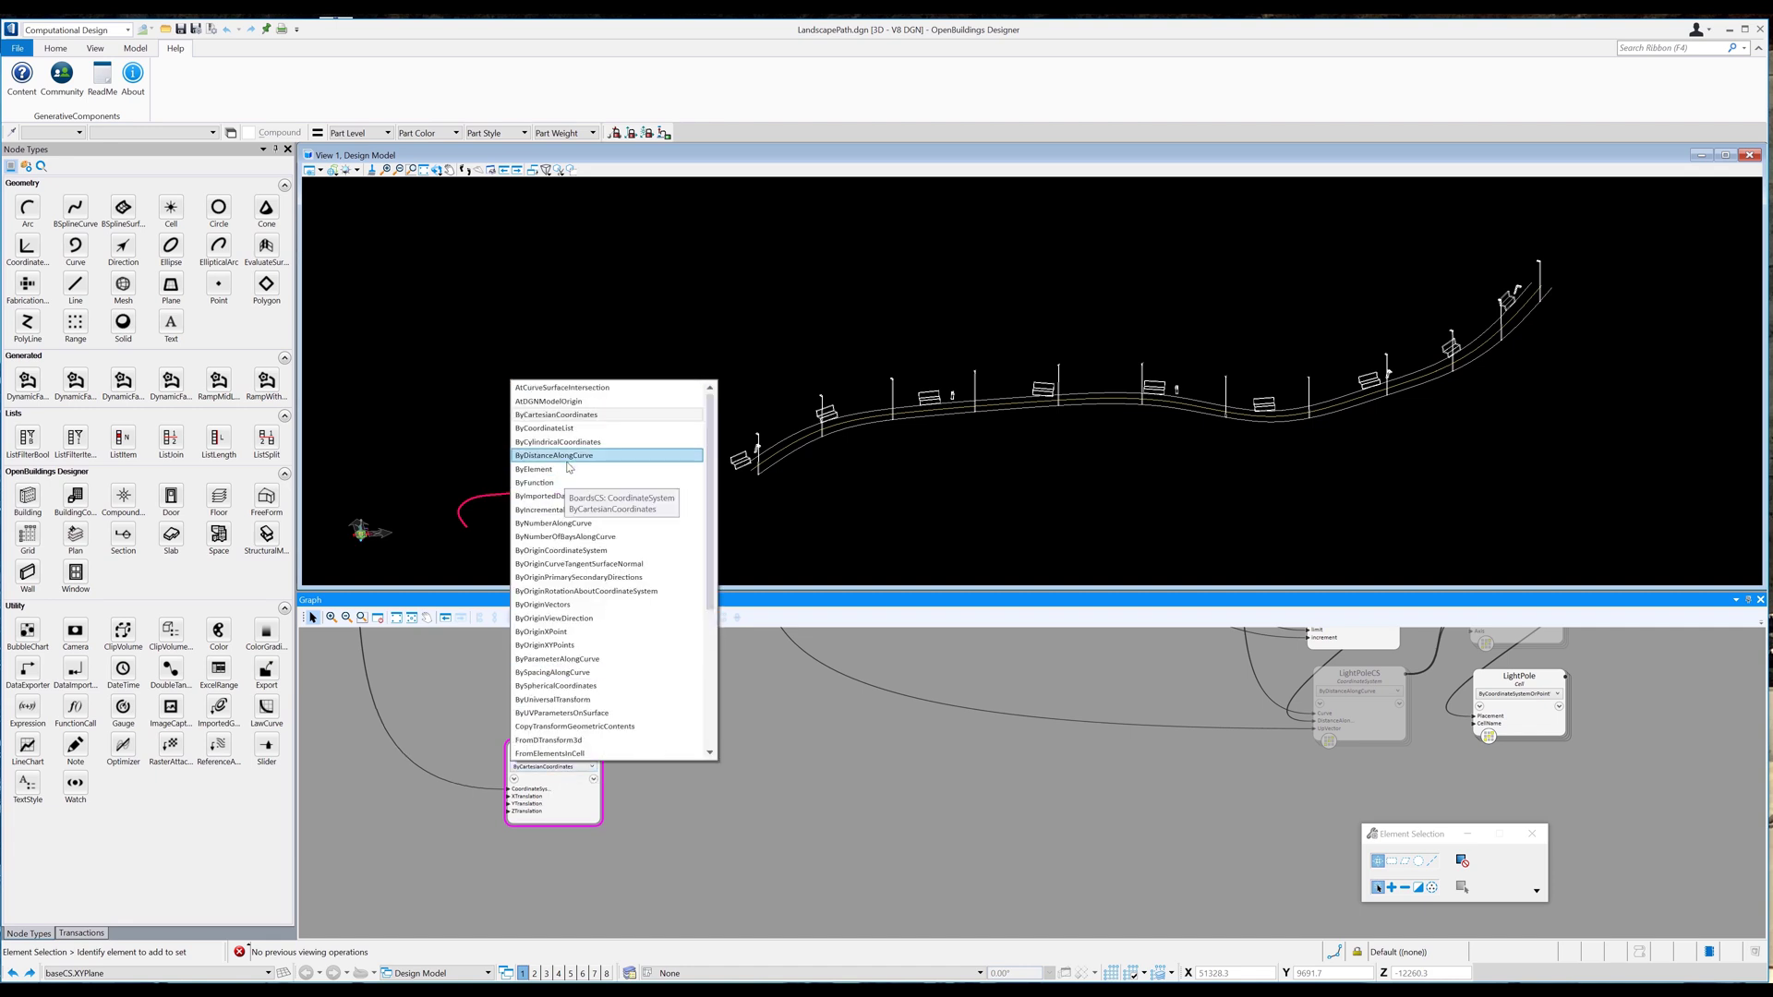
click(566, 458)
middle_drag(637, 722, 681, 747)
Set the BoardsCS DistanceAlongCurve input to 5000 and its Curve input to the path centreline bsplineCurve2[0].
mouse_move(575, 823)
click(662, 824)
text(5000)
key(Return)
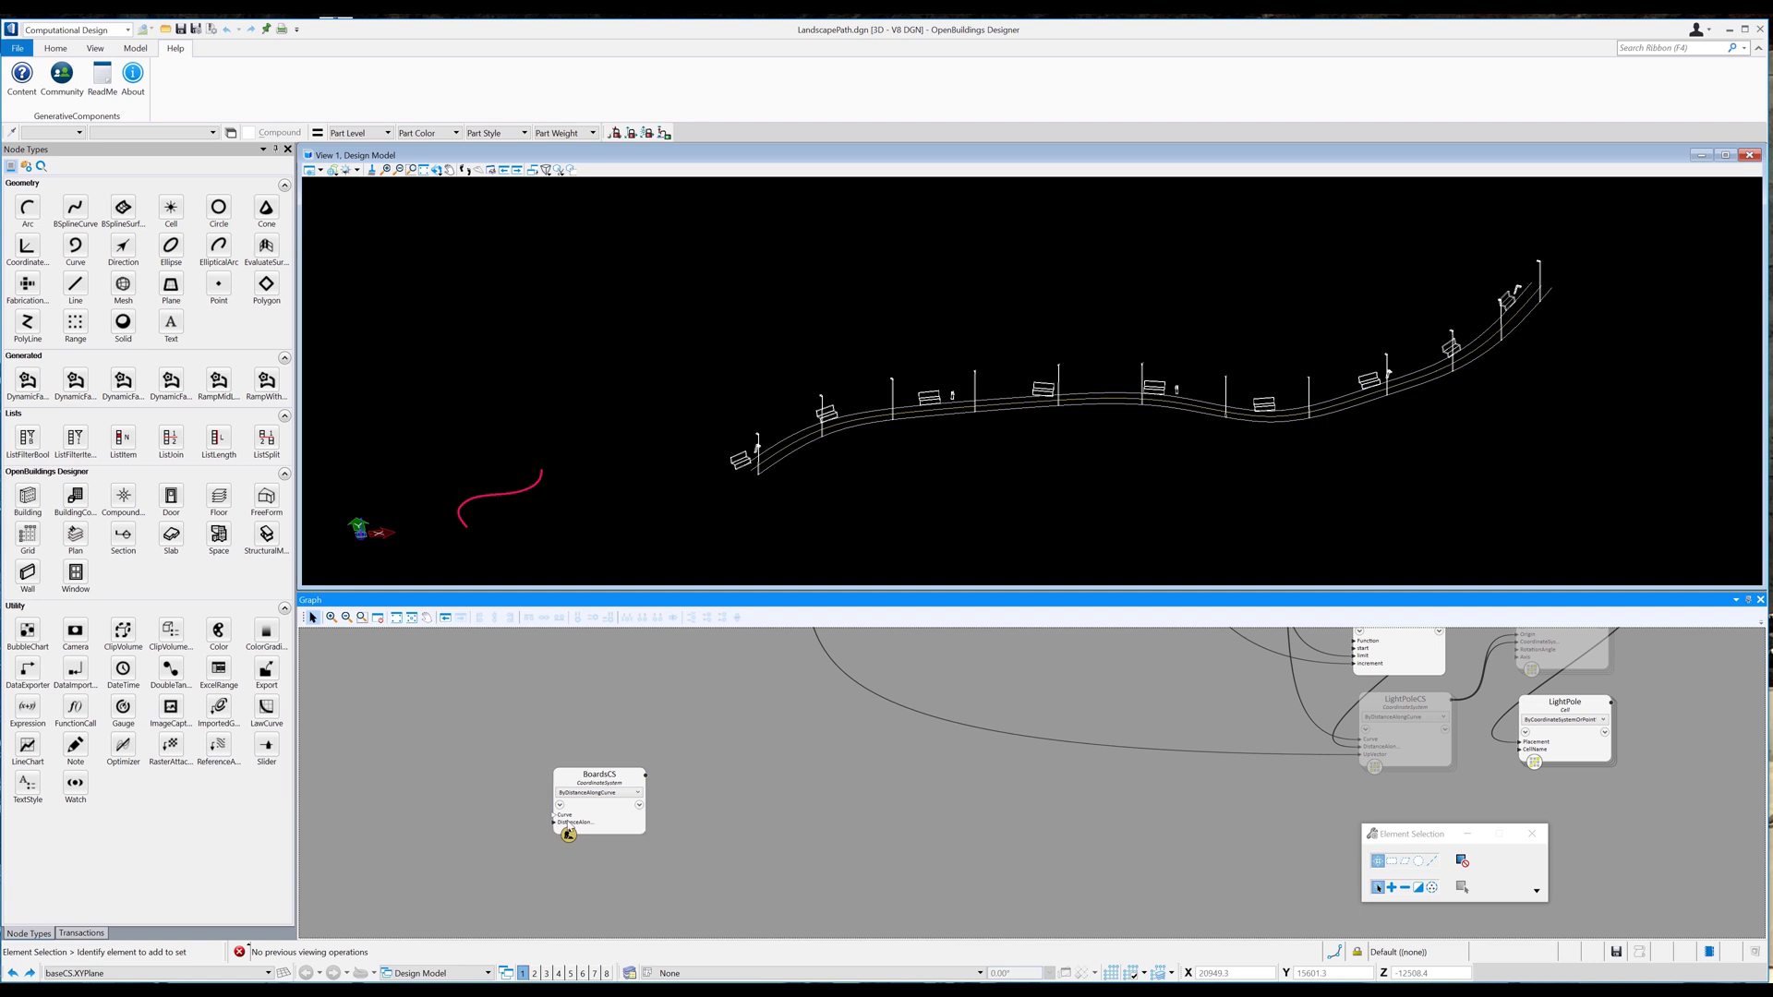
click(632, 818)
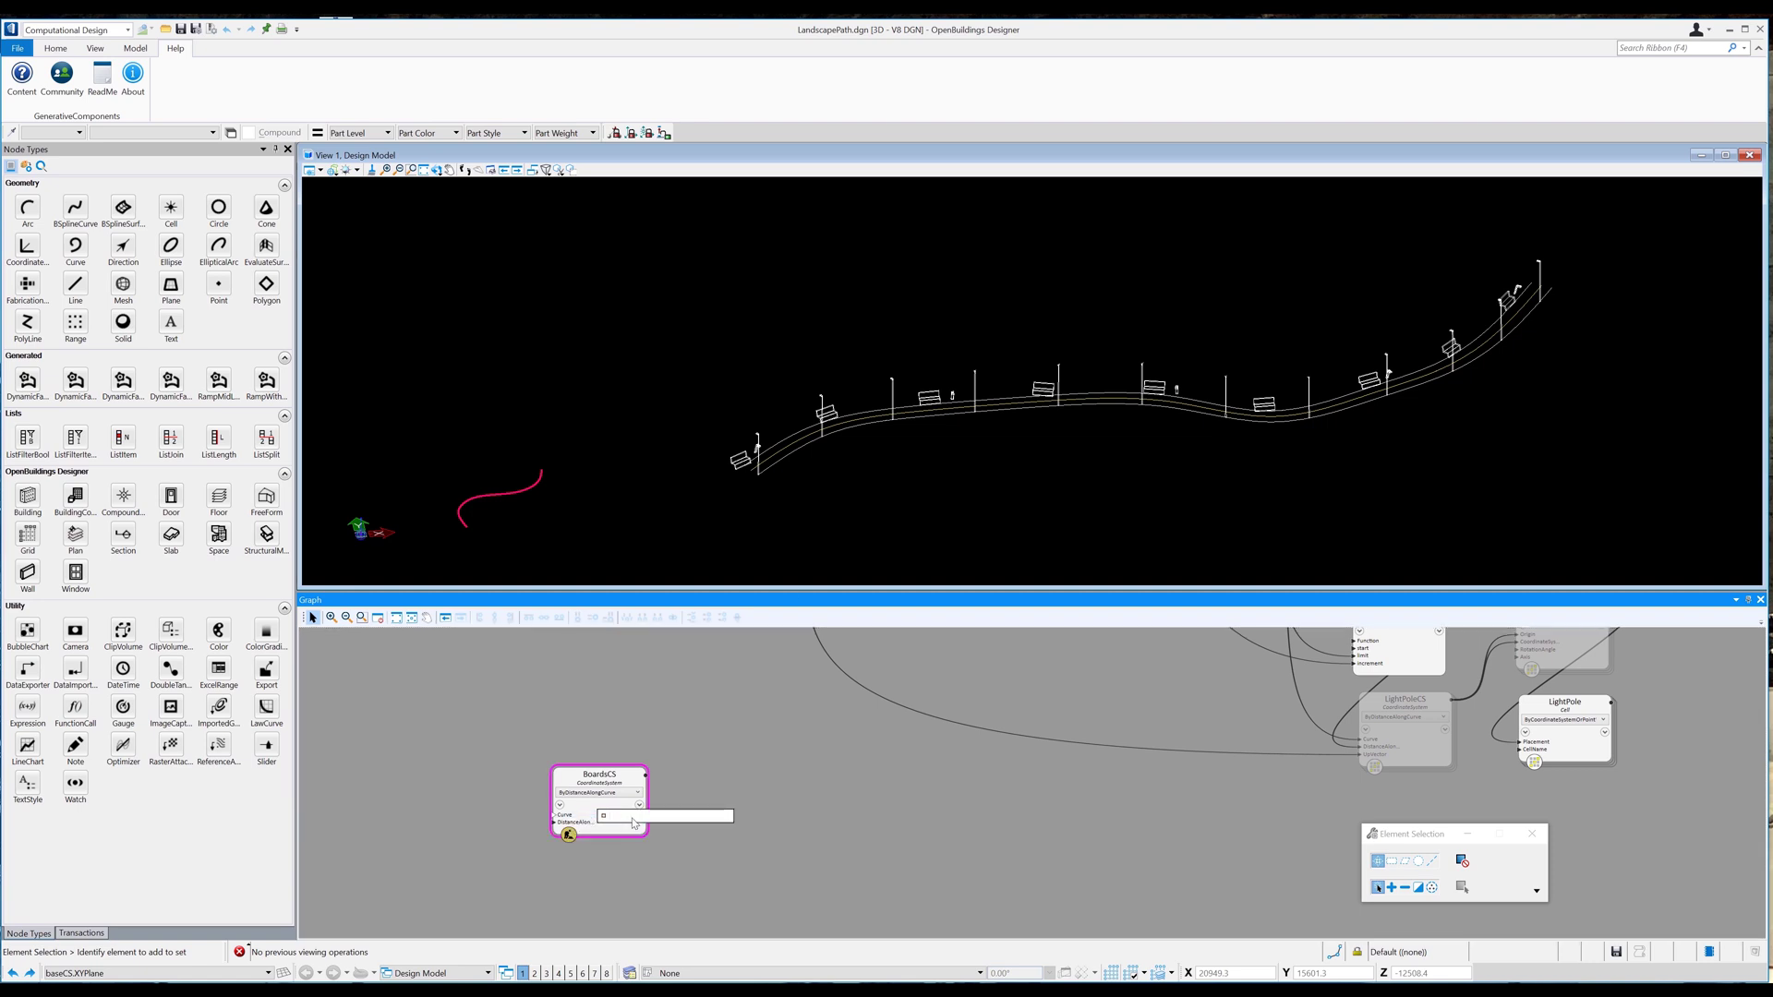
click(802, 445)
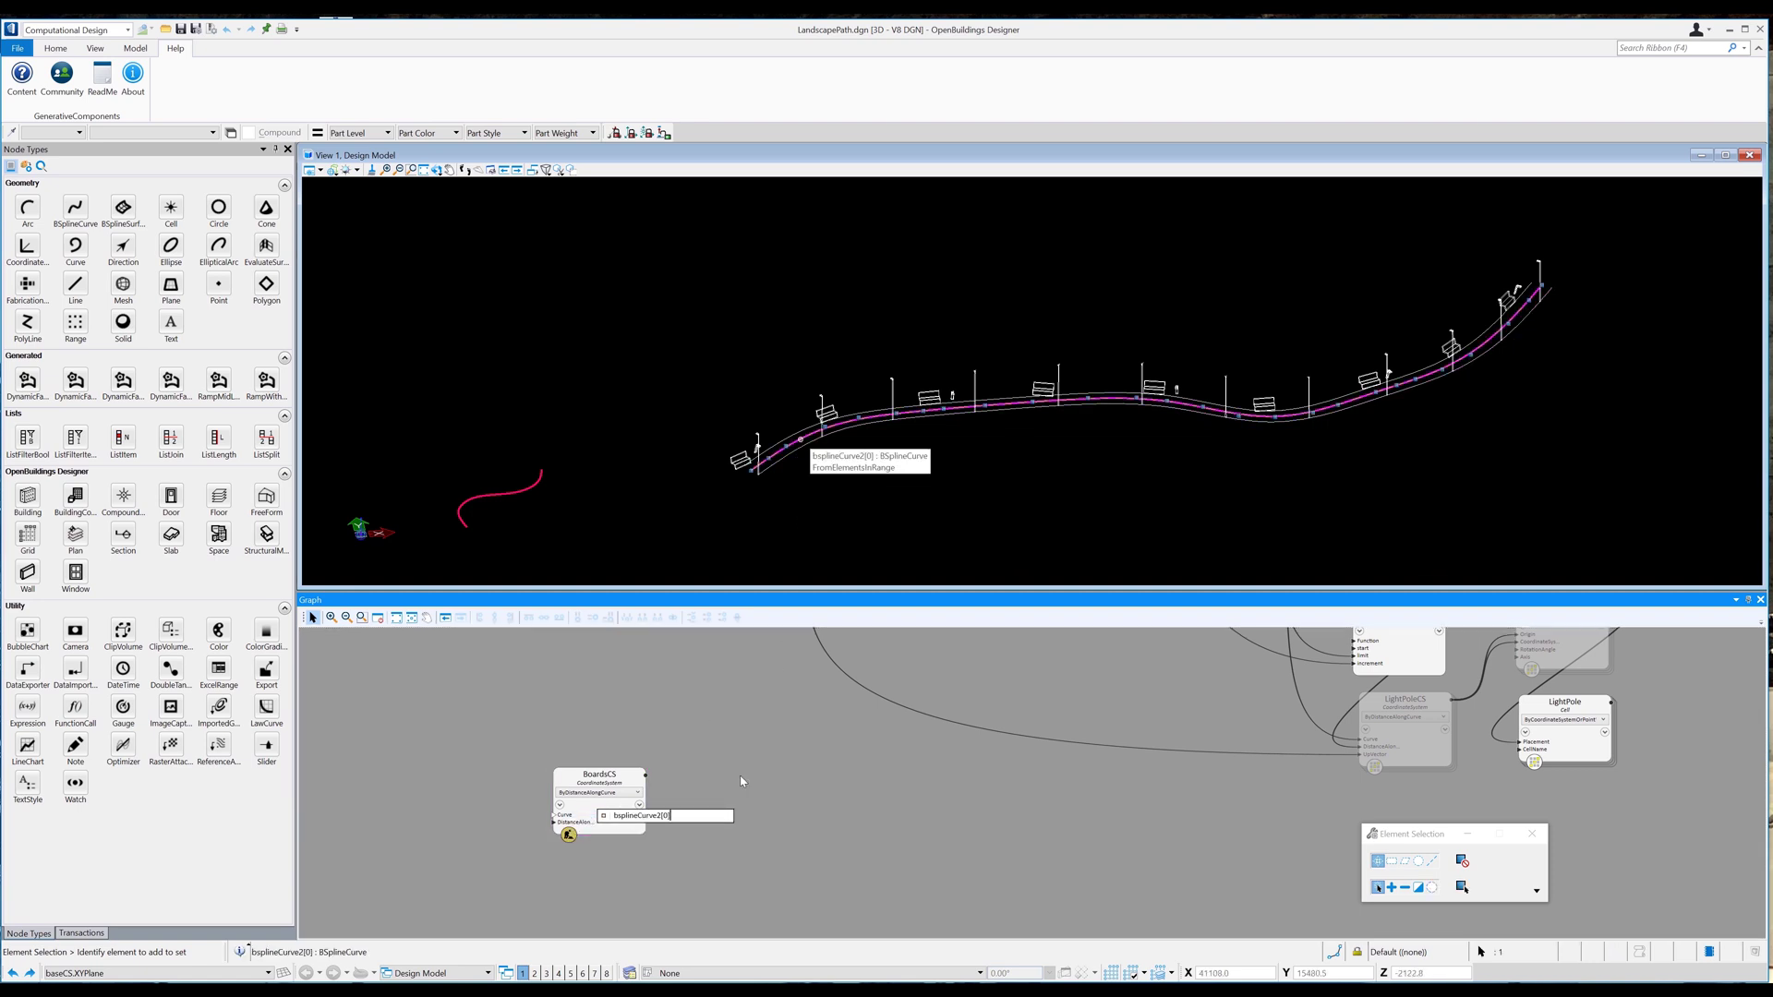
key(Return)
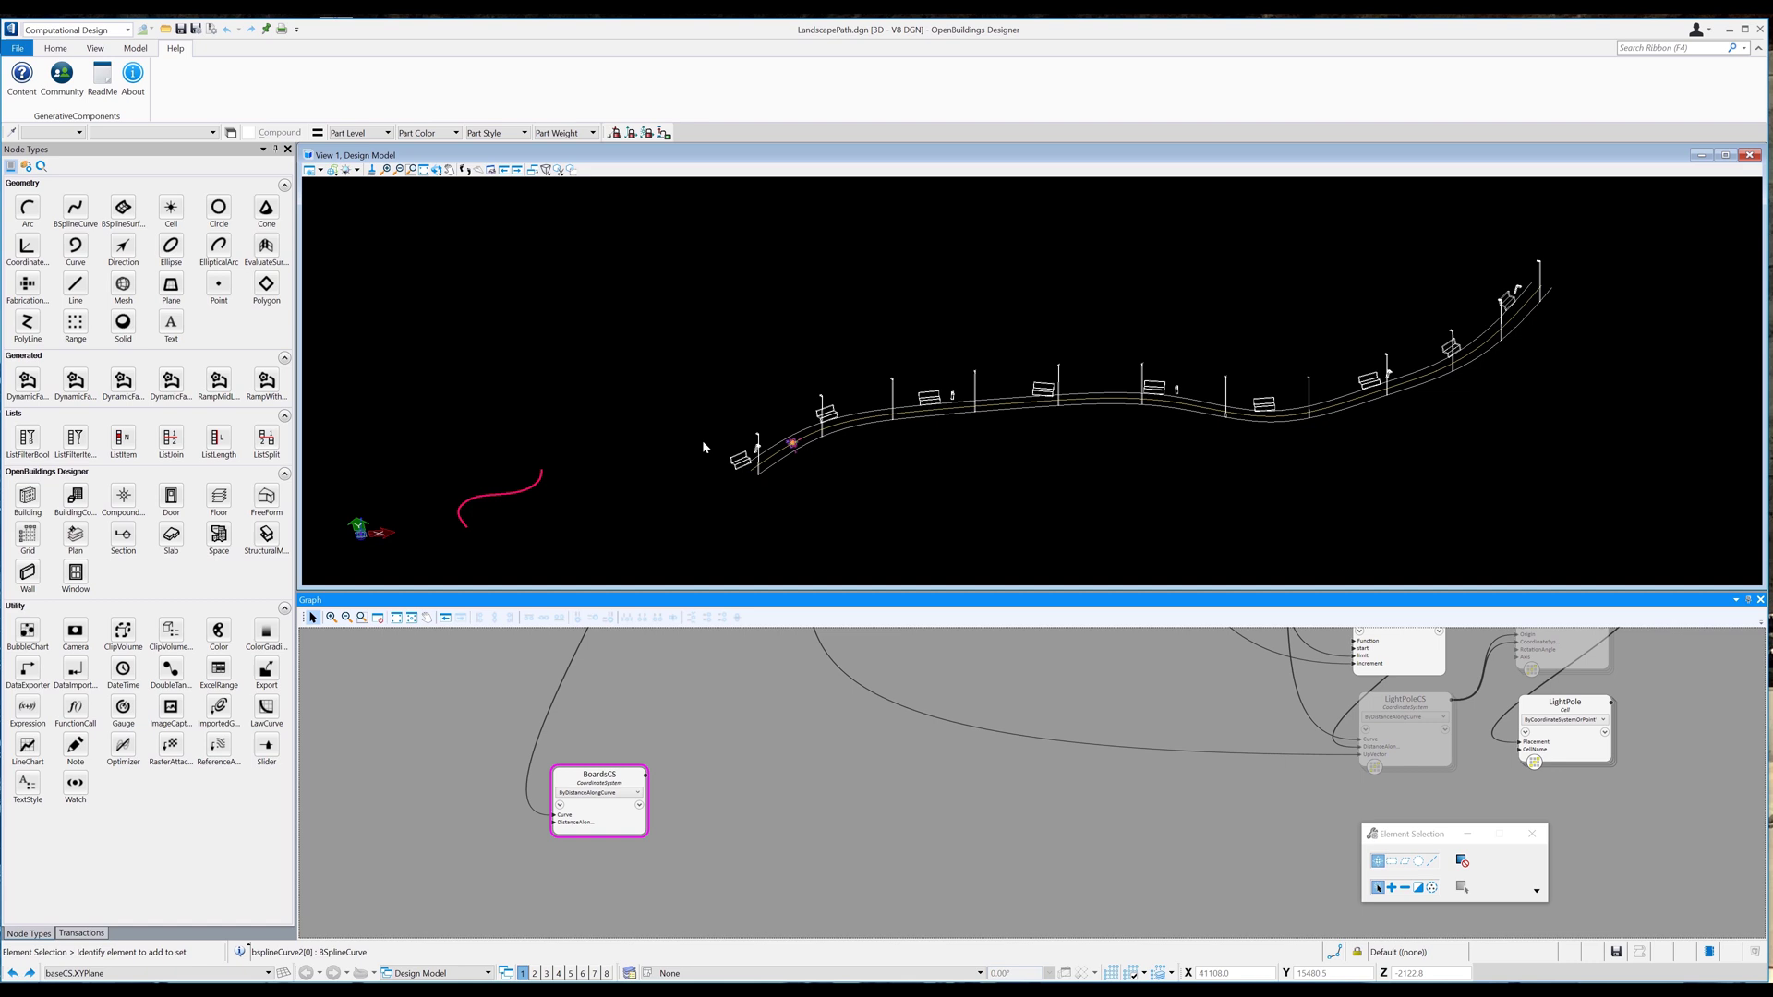
Set the UpVector input of the BoardsCS node to baseCS.ZDirection.
scroll(800, 451, up, 2)
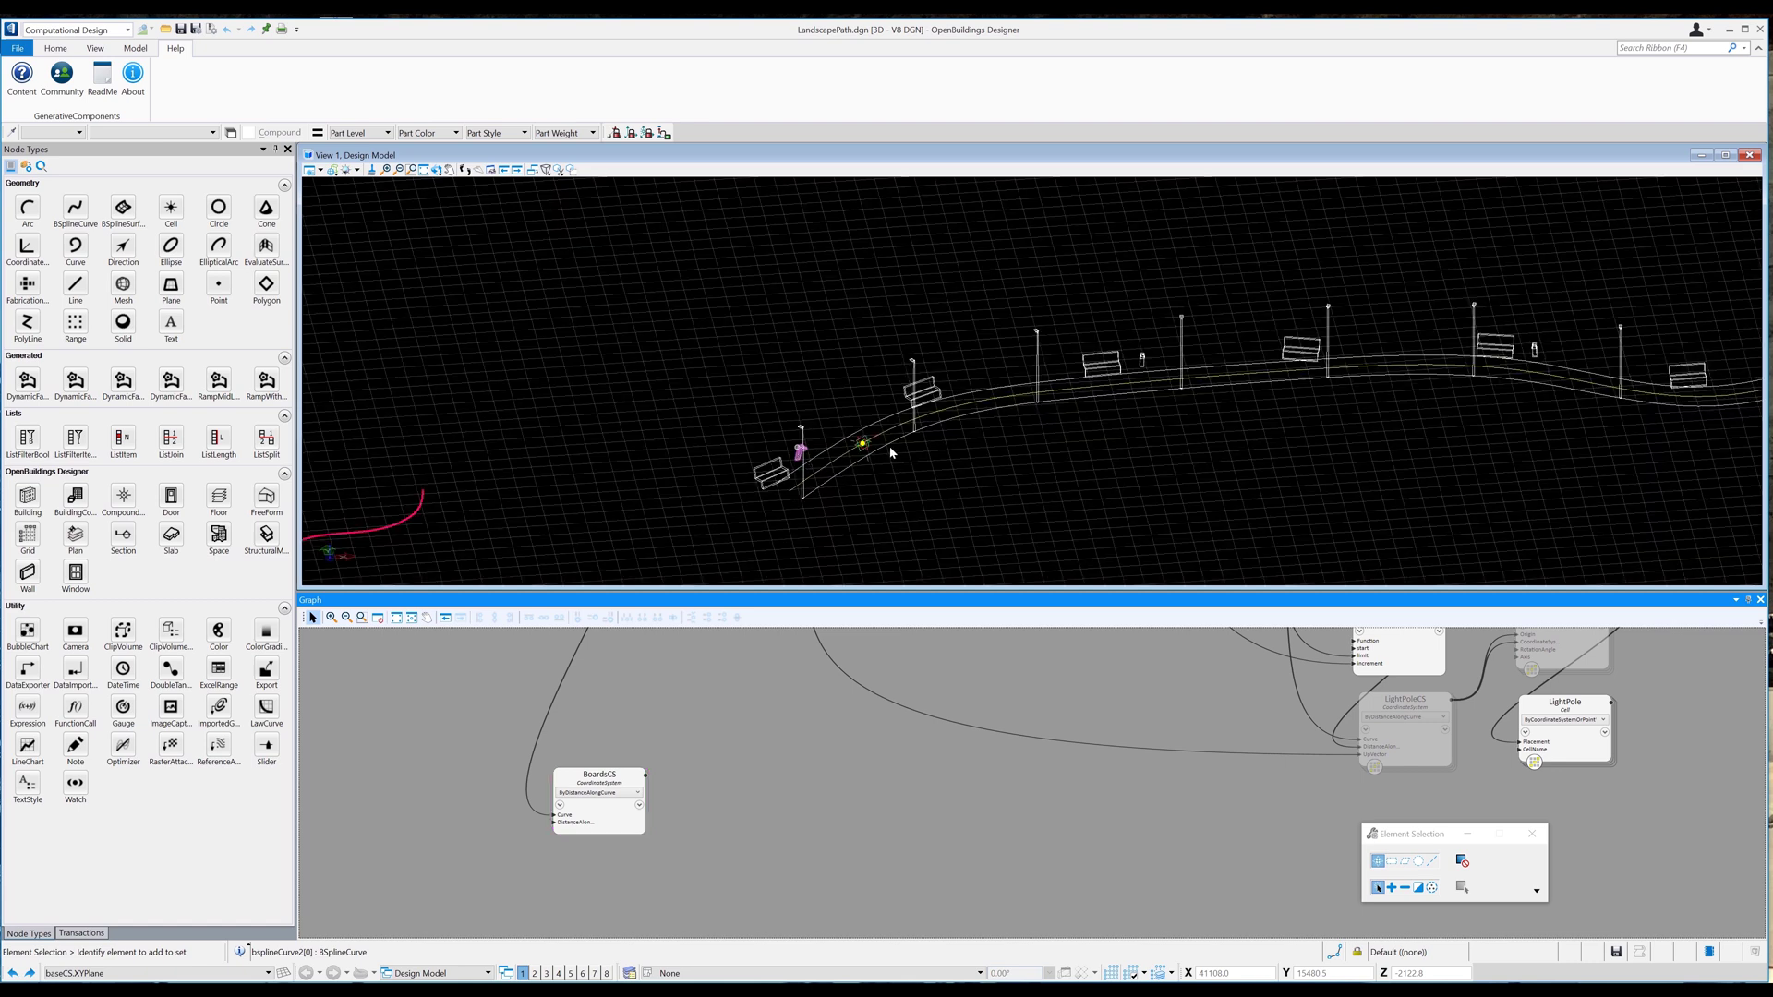
scroll(889, 453, up, 2)
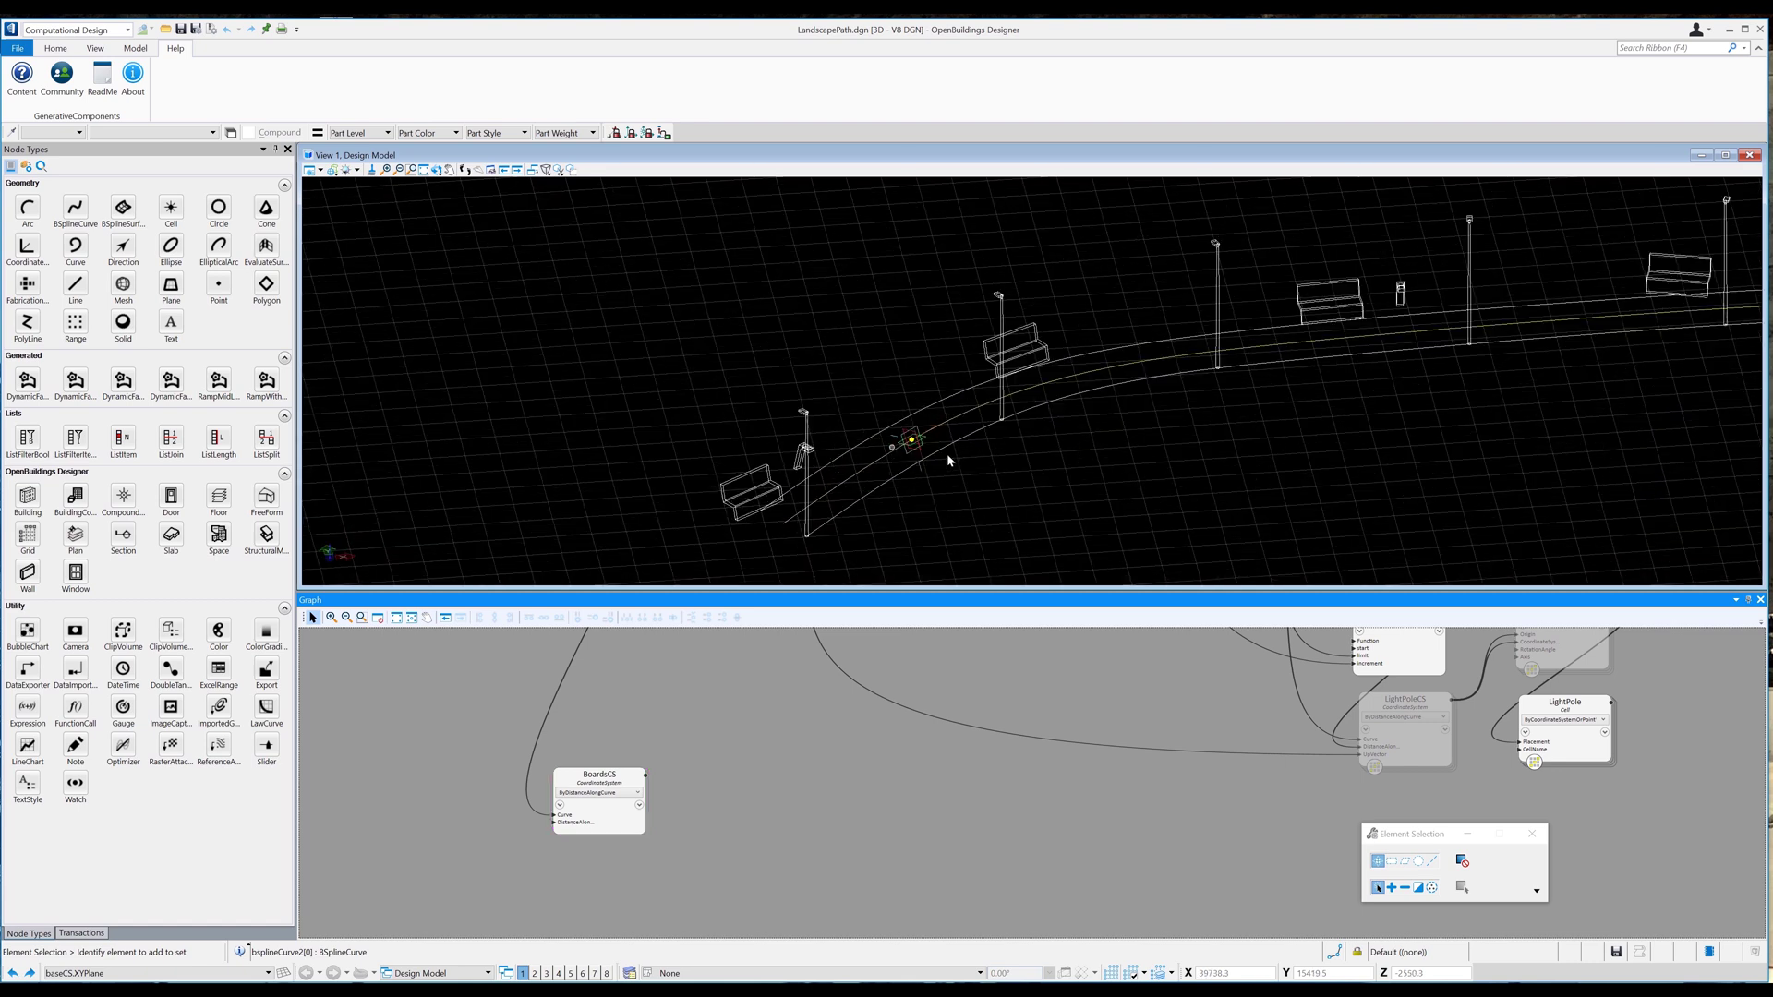
click(560, 806)
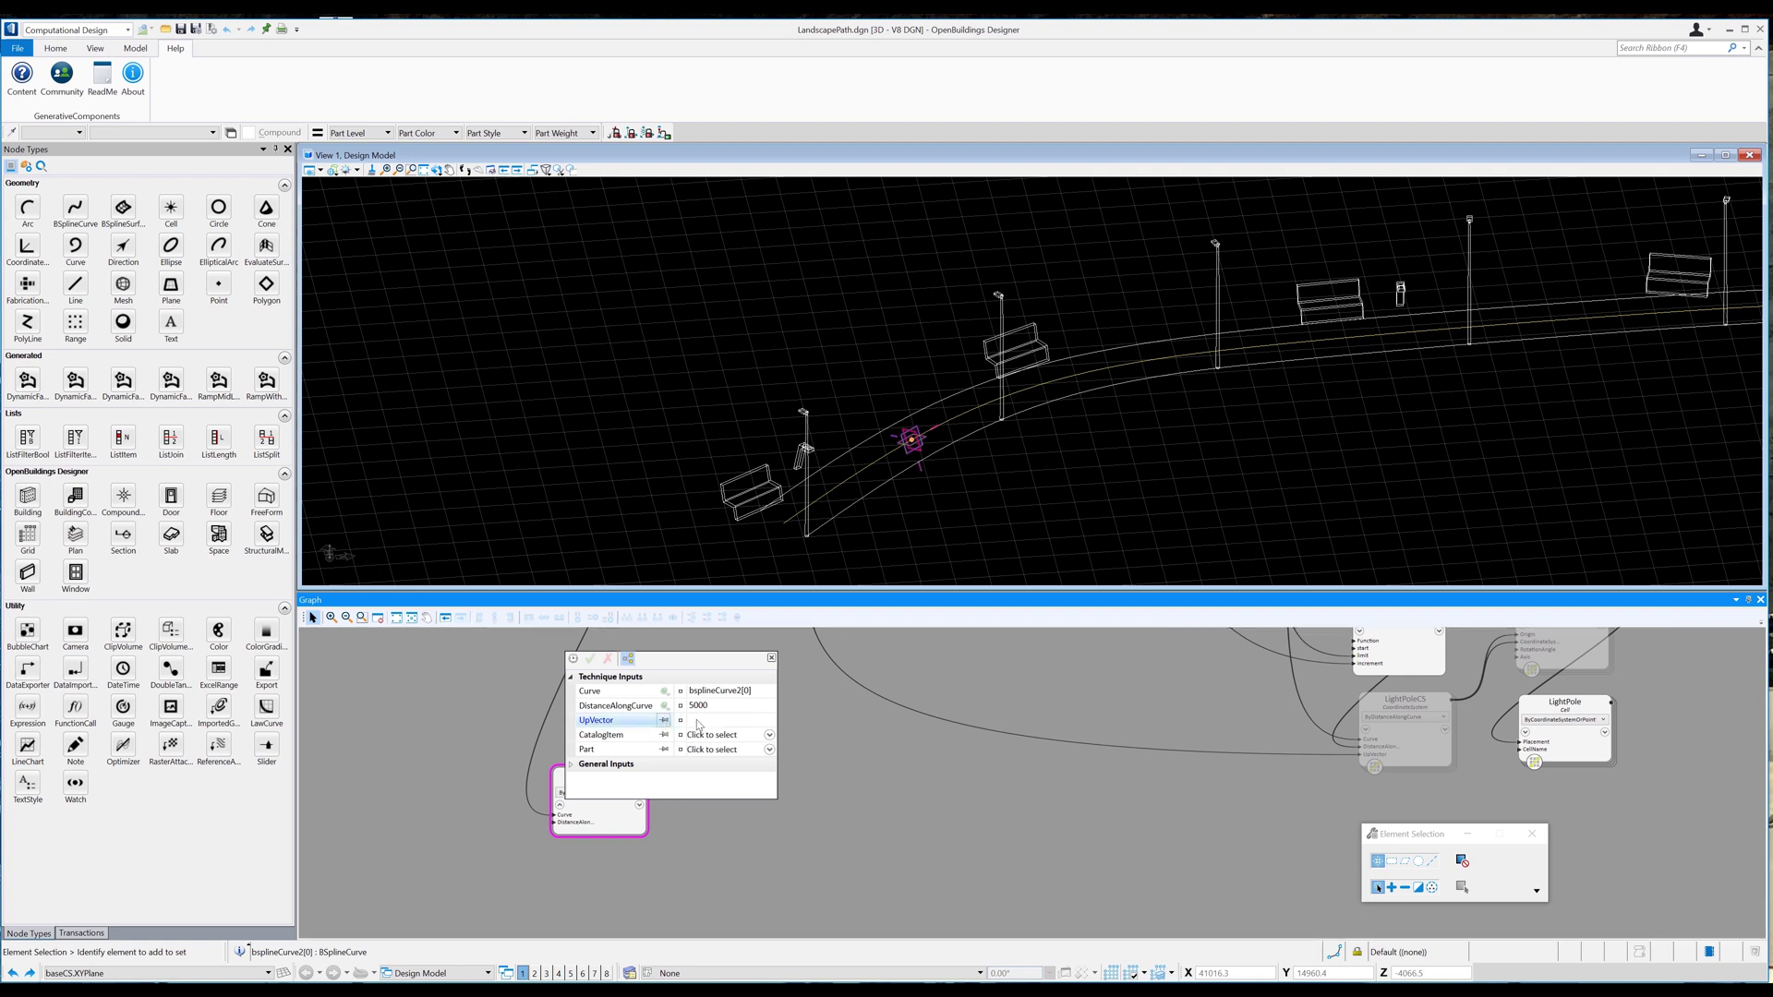
click(699, 726)
text(Base)
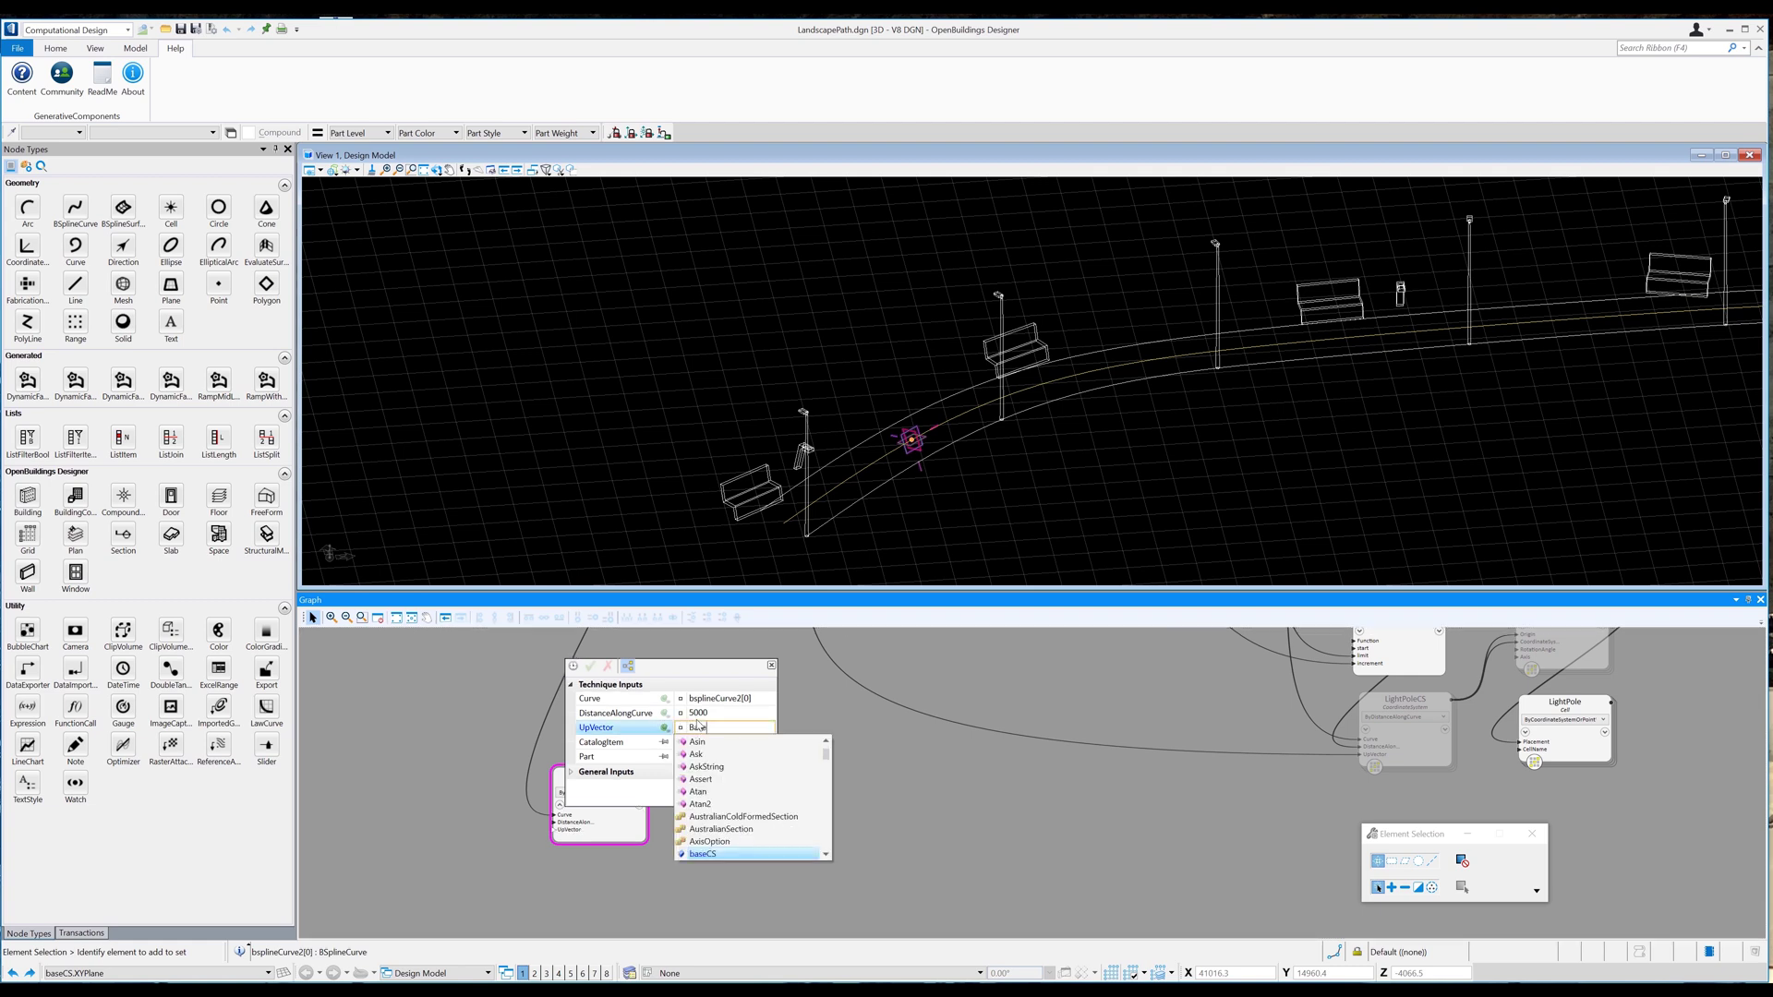
text(CS.ZDirection)
key(Return)
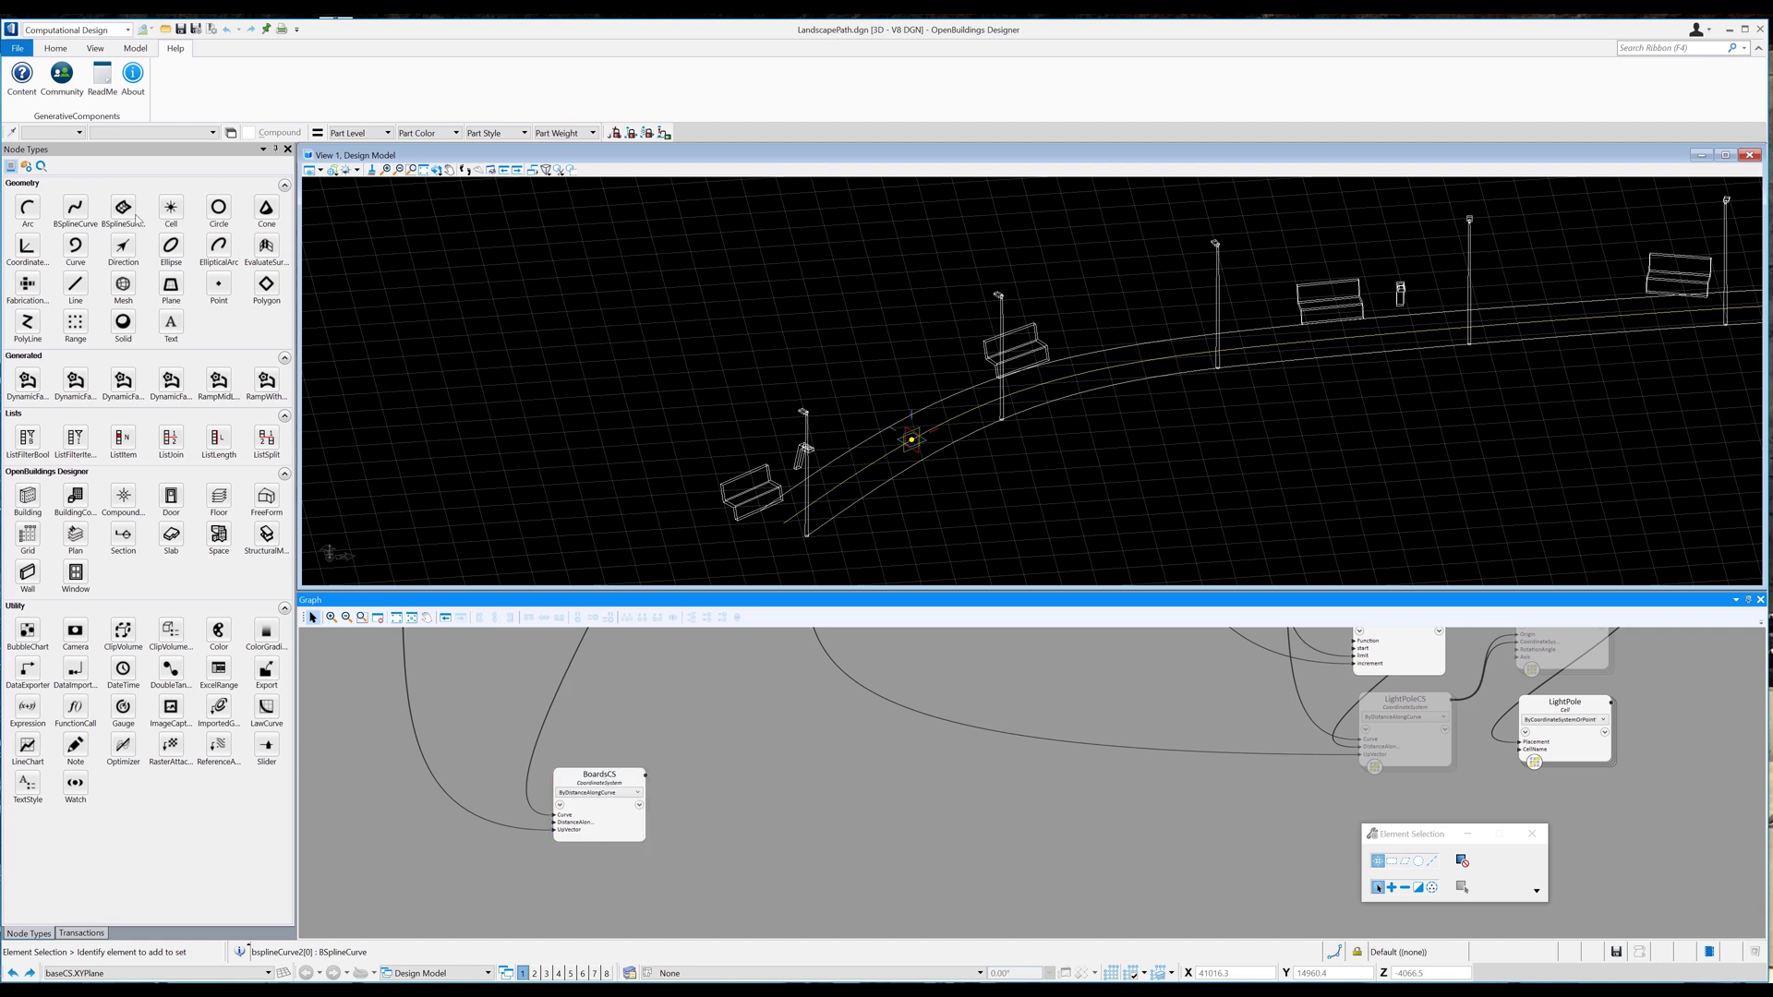
Place a Point node beside BoardsCS, set its technique to ByDirectionAndDistanceFromOrigin and expose its DistanceFromOrigin input.
drag(721, 788, 726, 792)
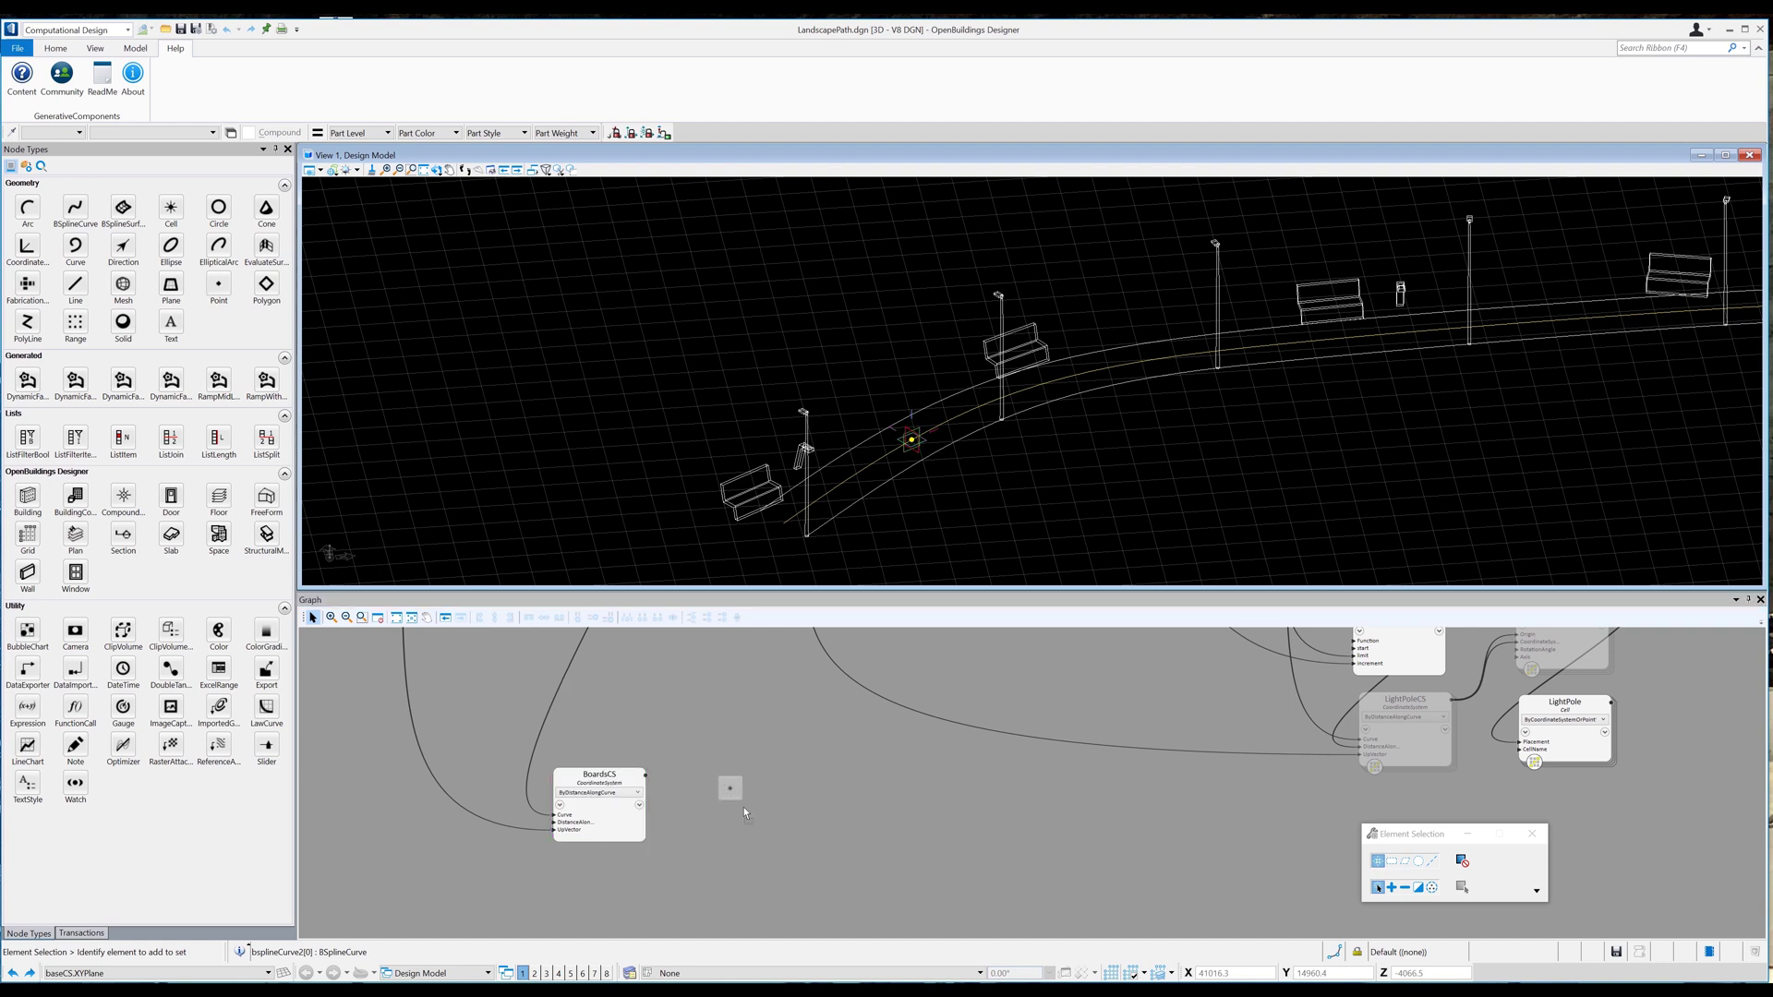
click(734, 794)
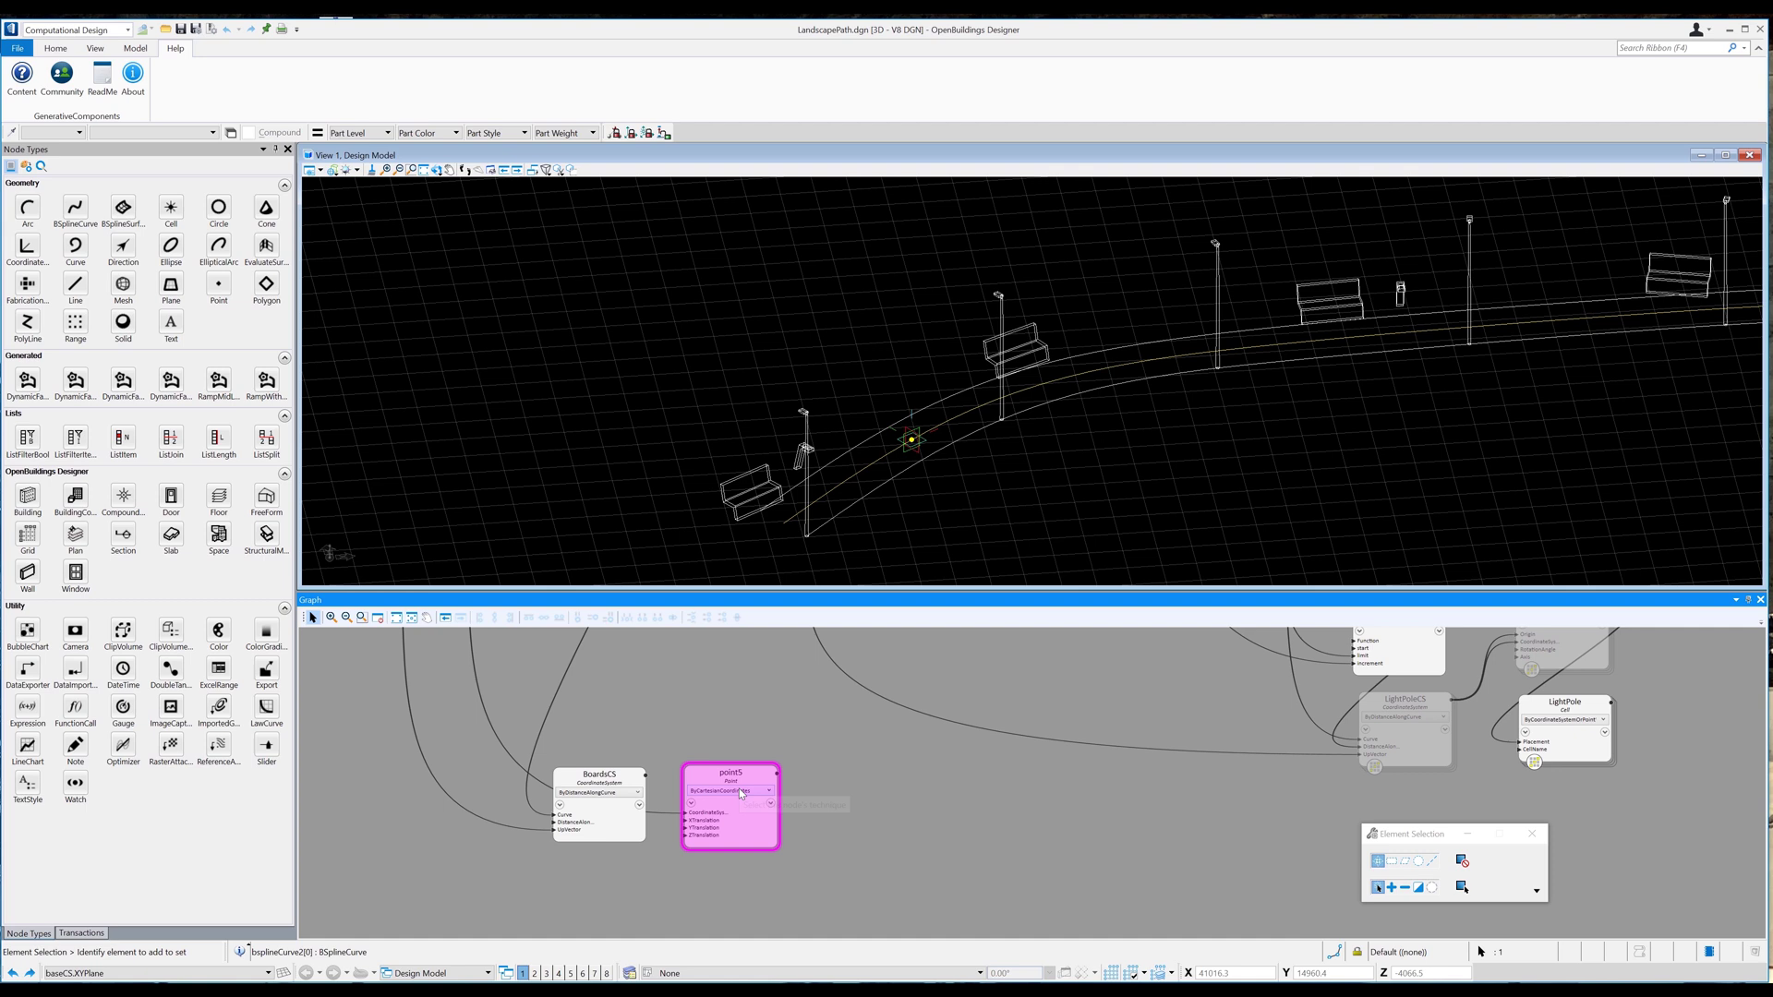
click(745, 793)
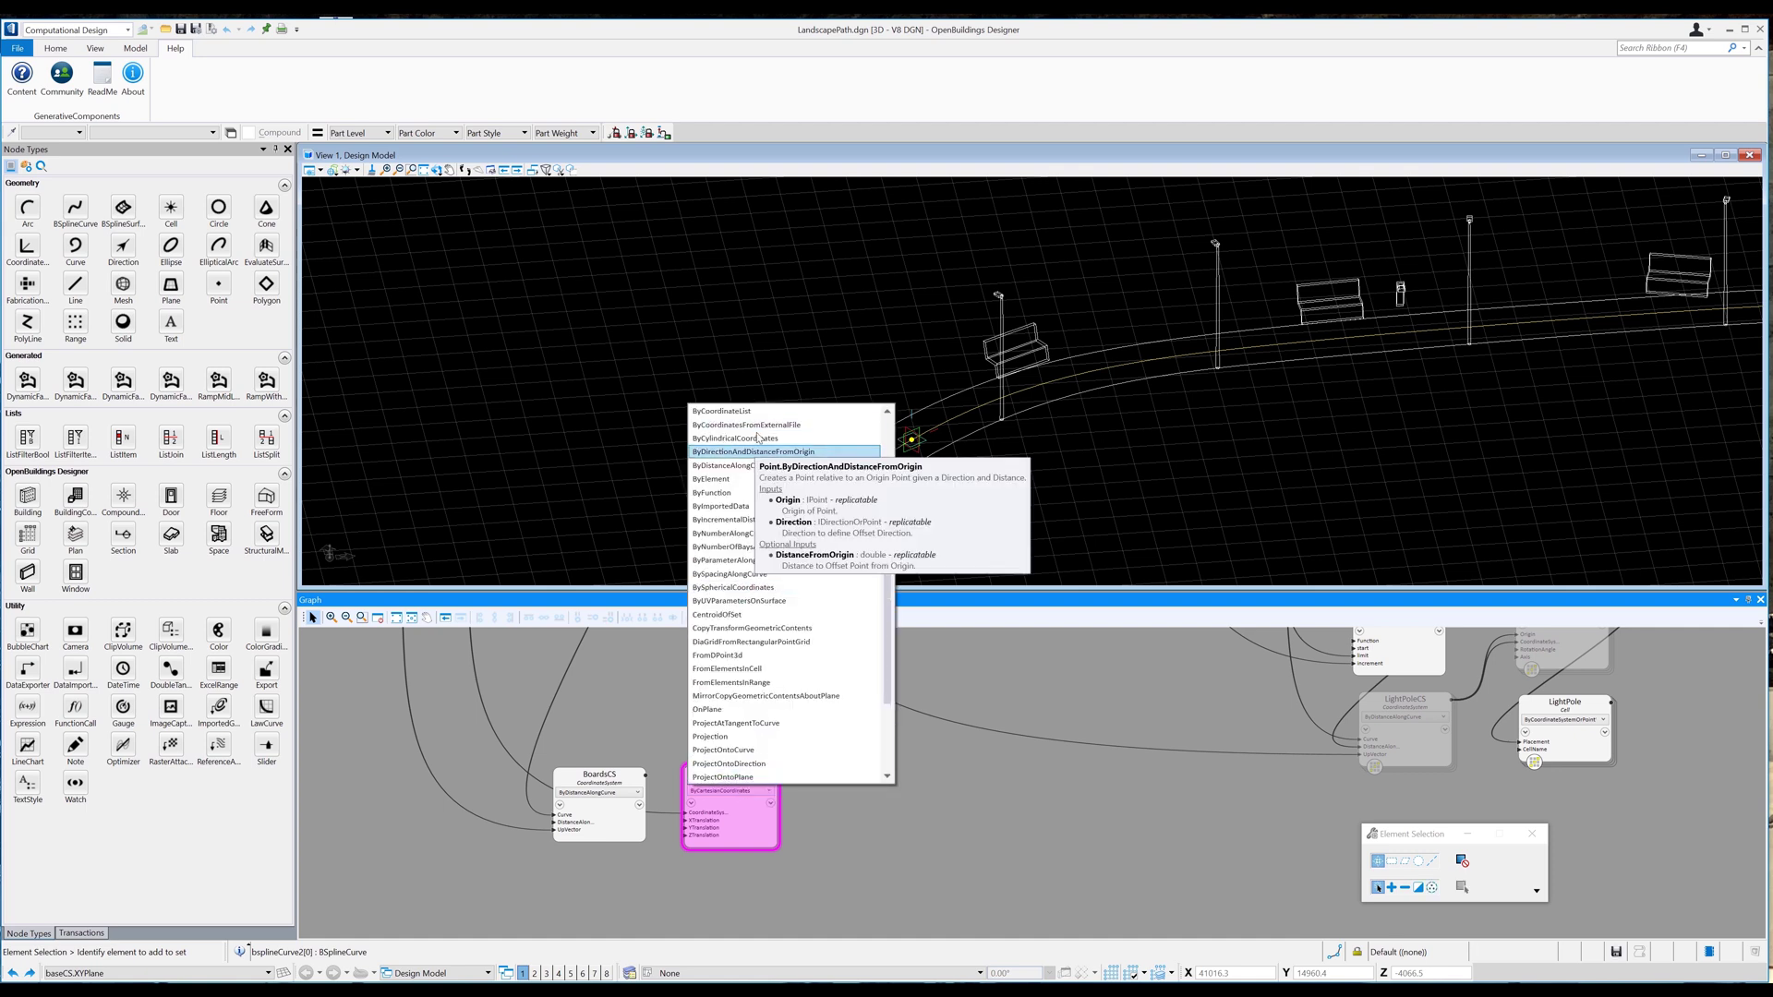
click(752, 451)
mouse_move(692, 809)
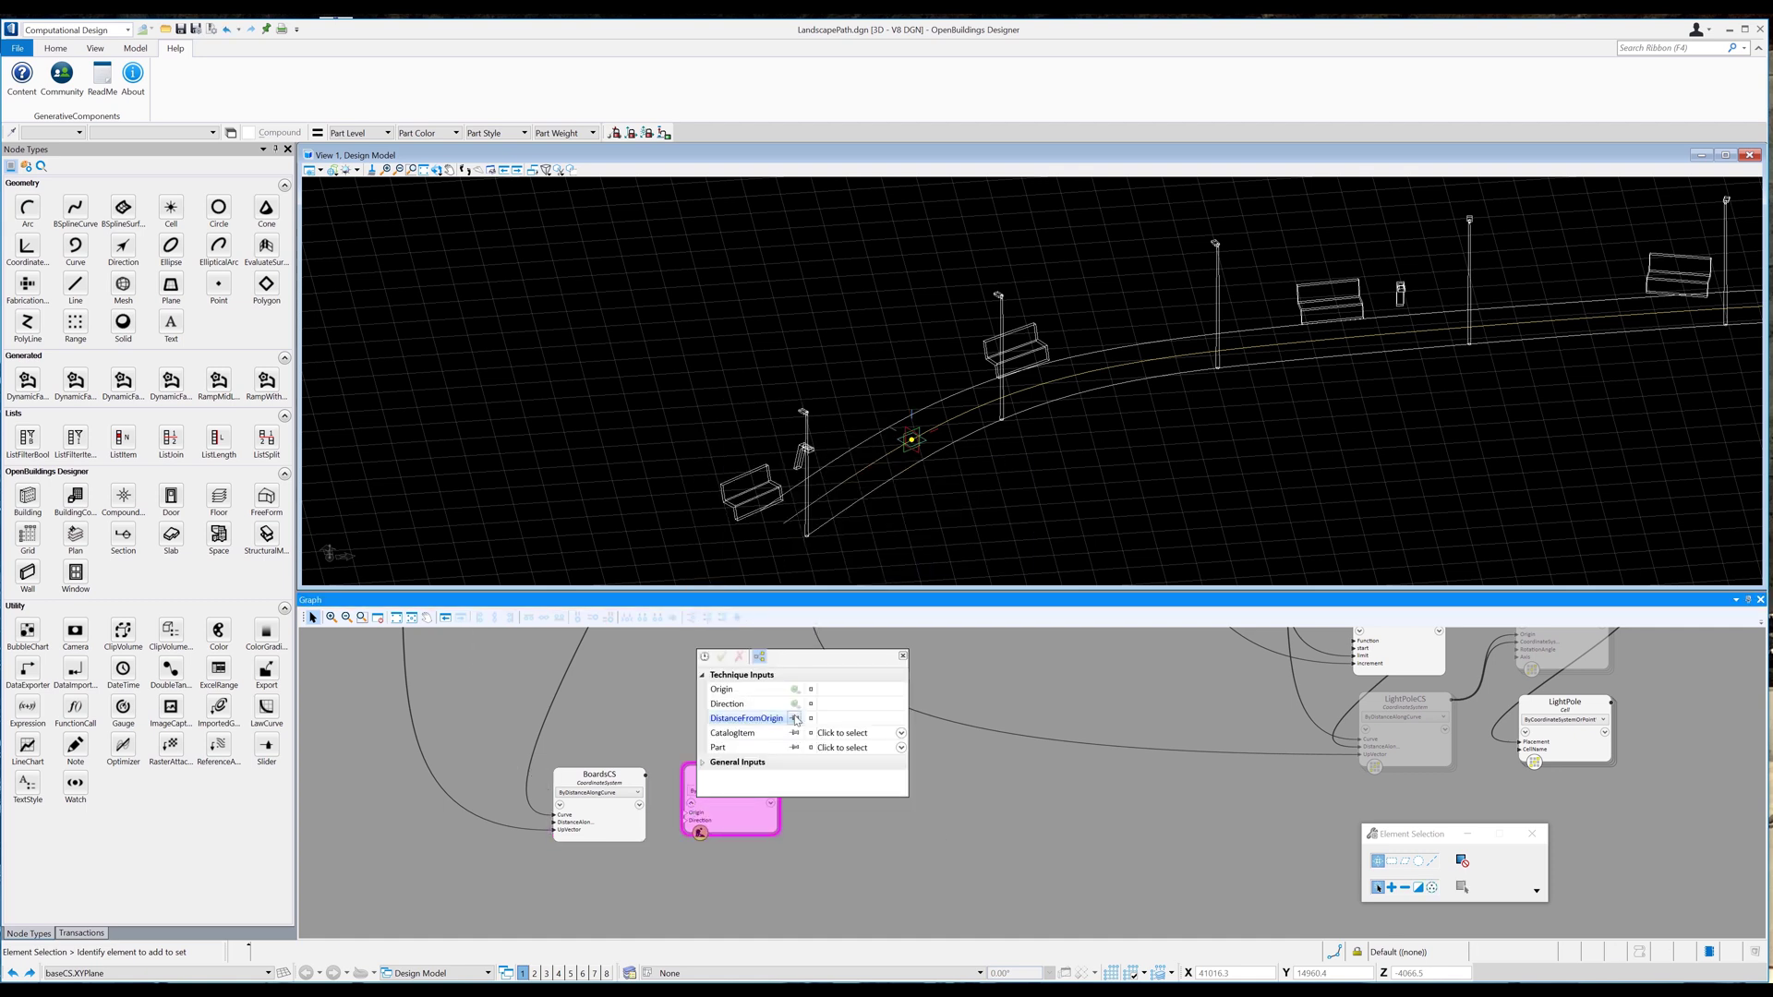
click(903, 657)
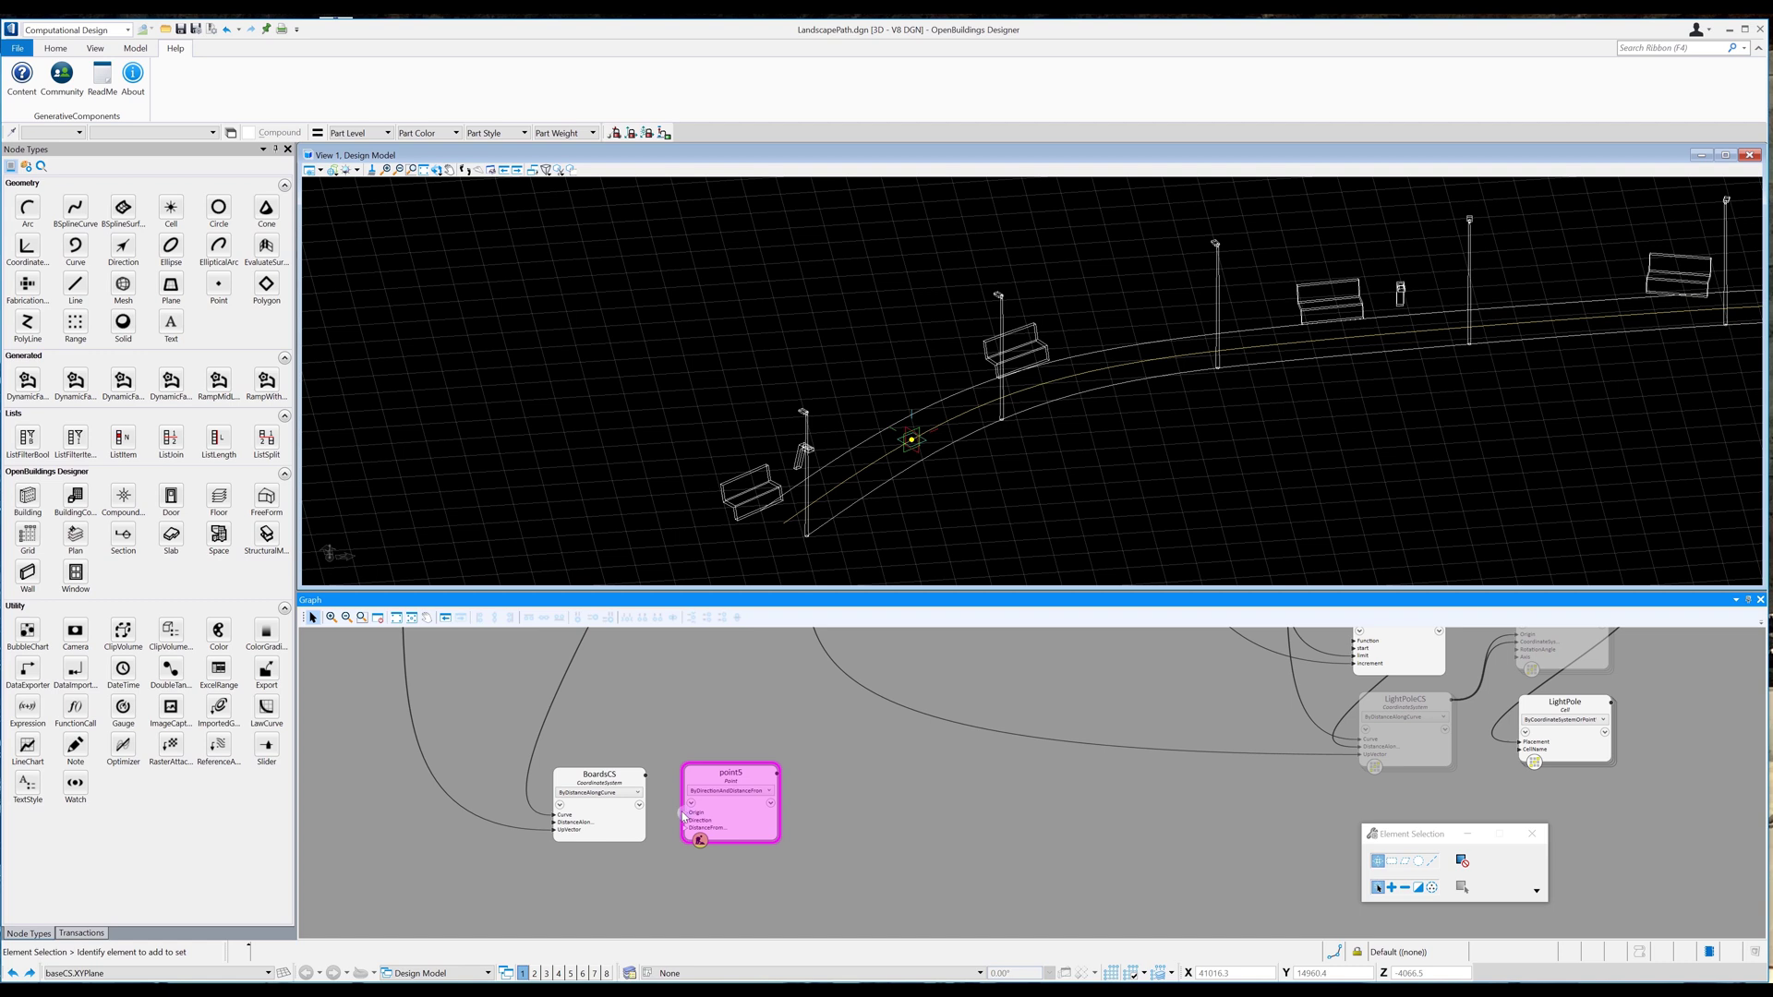
Set point5's Origin to BoardsCS, its Direction to BoardsCS.YDirection and its DistanceFromOrigin to PathWidth/2.
drag(645, 774, 685, 813)
click(710, 828)
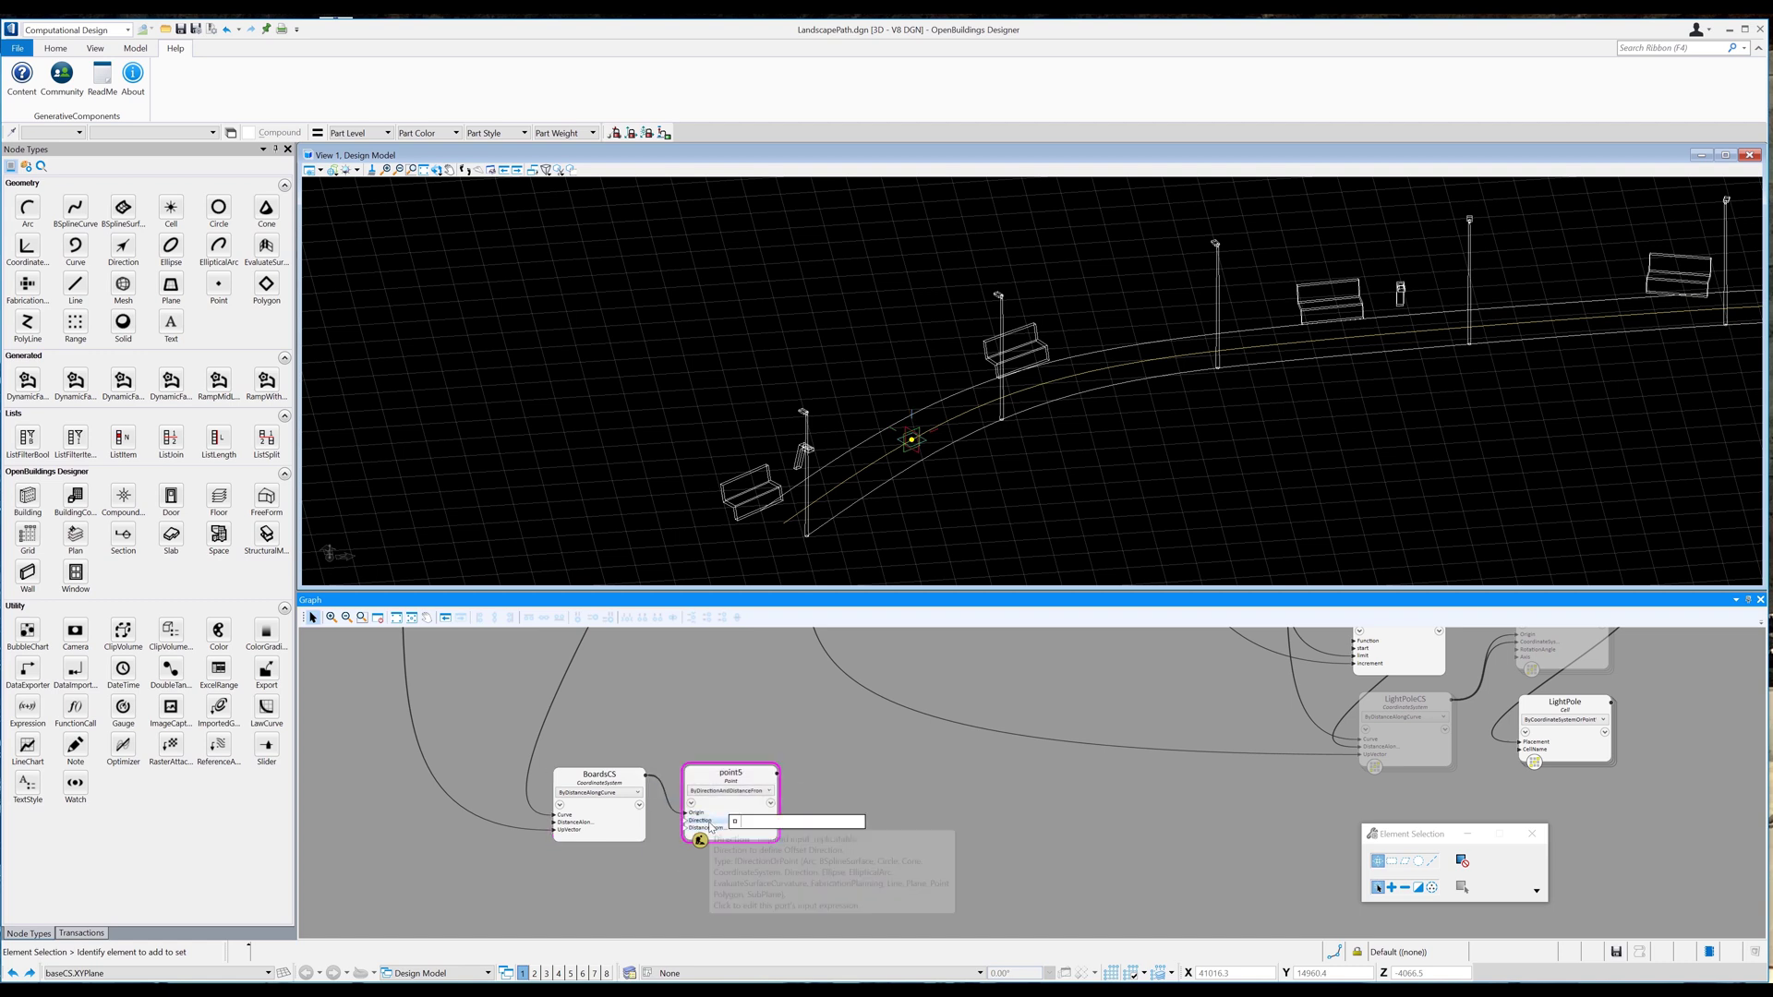
click(895, 438)
key(Return)
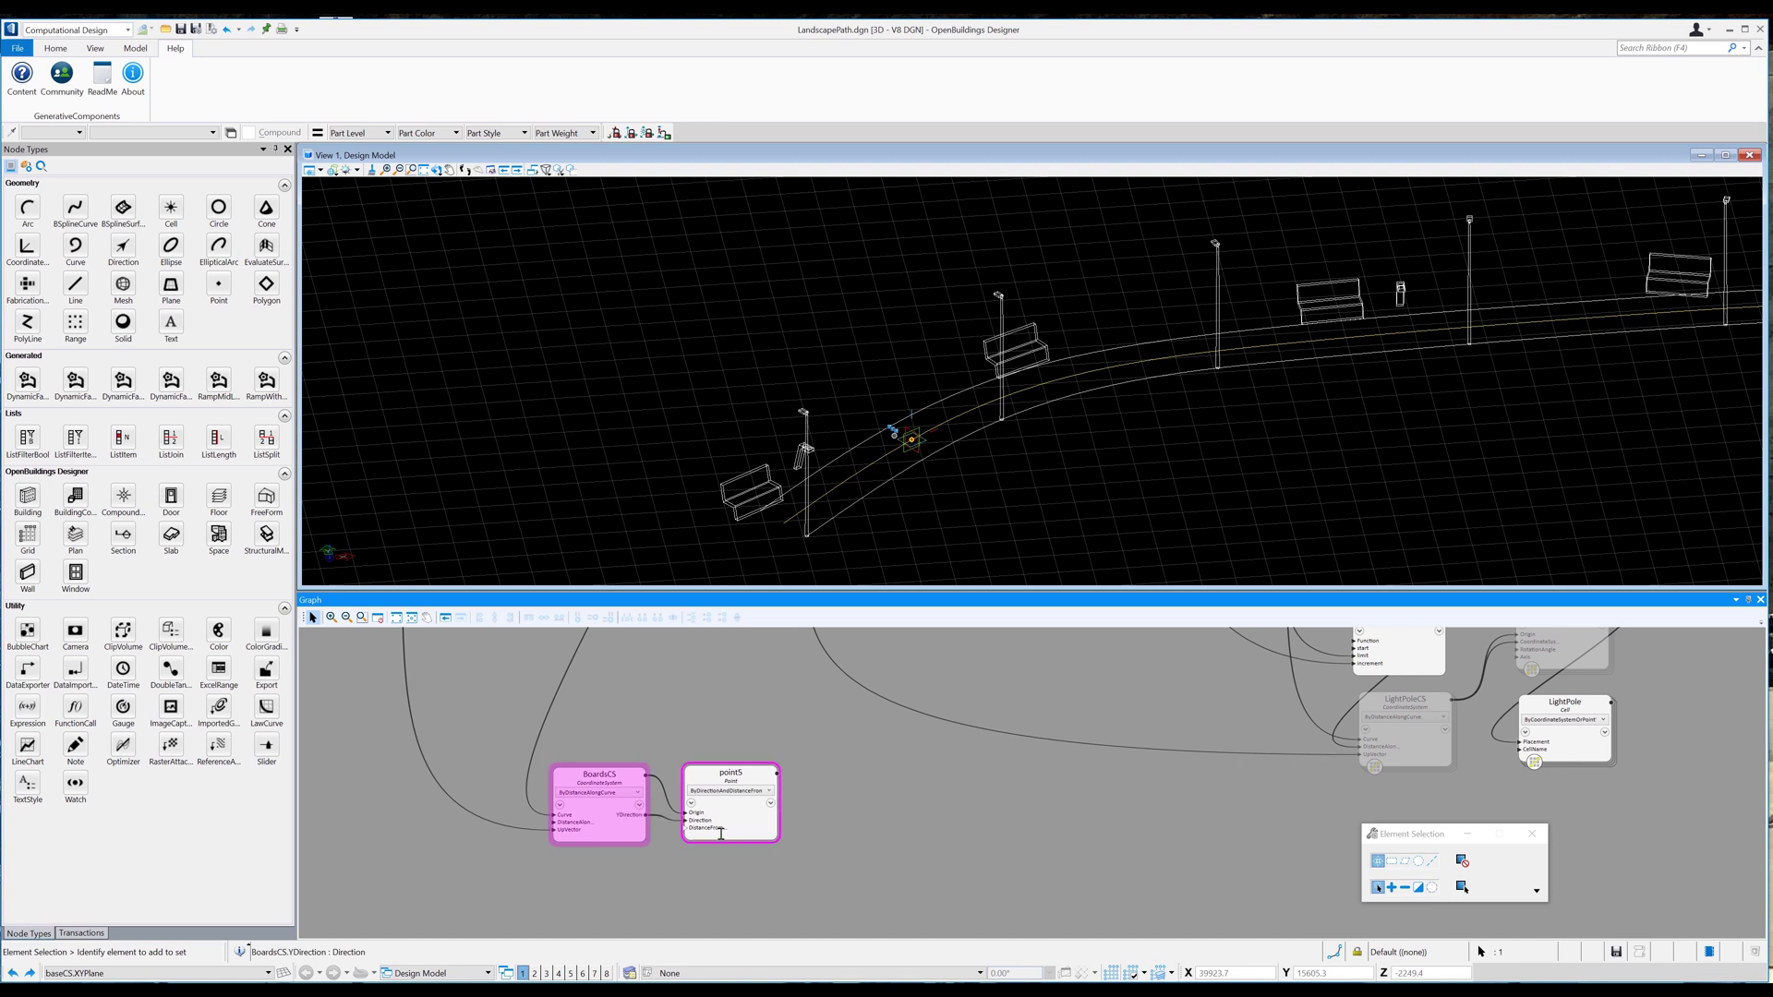
click(724, 829)
text(PathWidth/2)
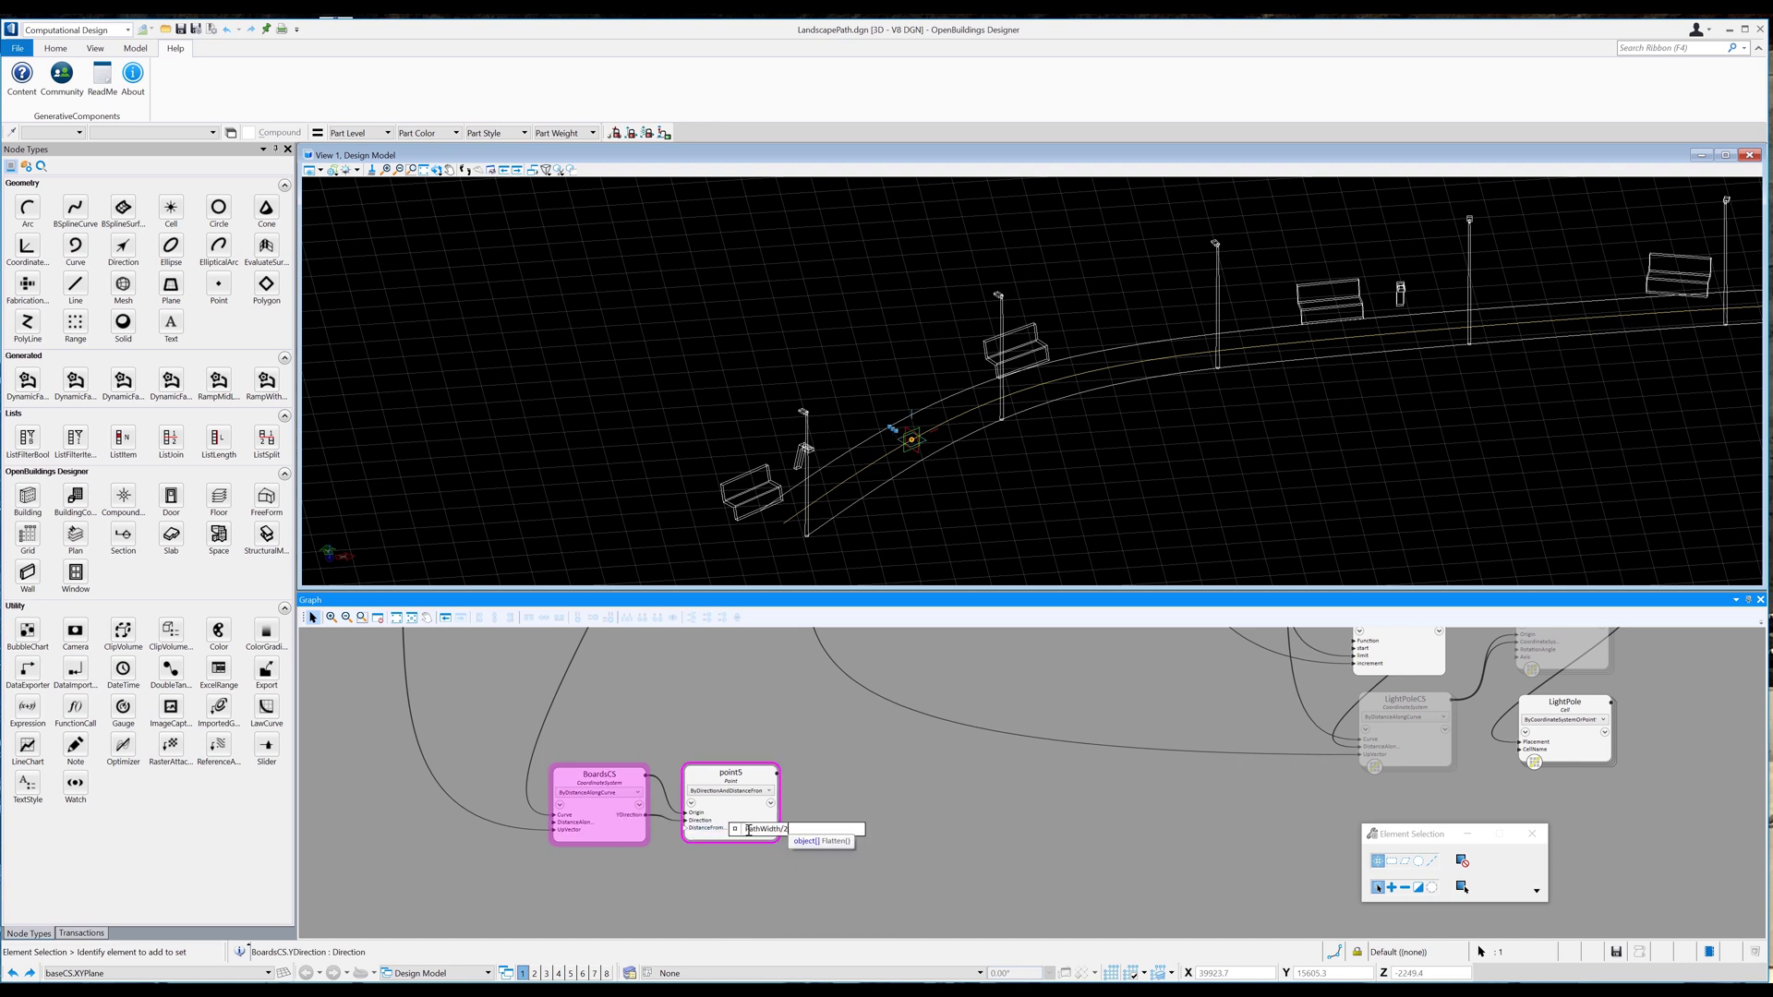
key(Return)
Duplicate the point5 node, place the copy below it and negate the copy's DistanceFromOrigin to -PathWidth/2.
right_click(749, 828)
right_click(744, 875)
click(794, 882)
drag(757, 894, 710, 873)
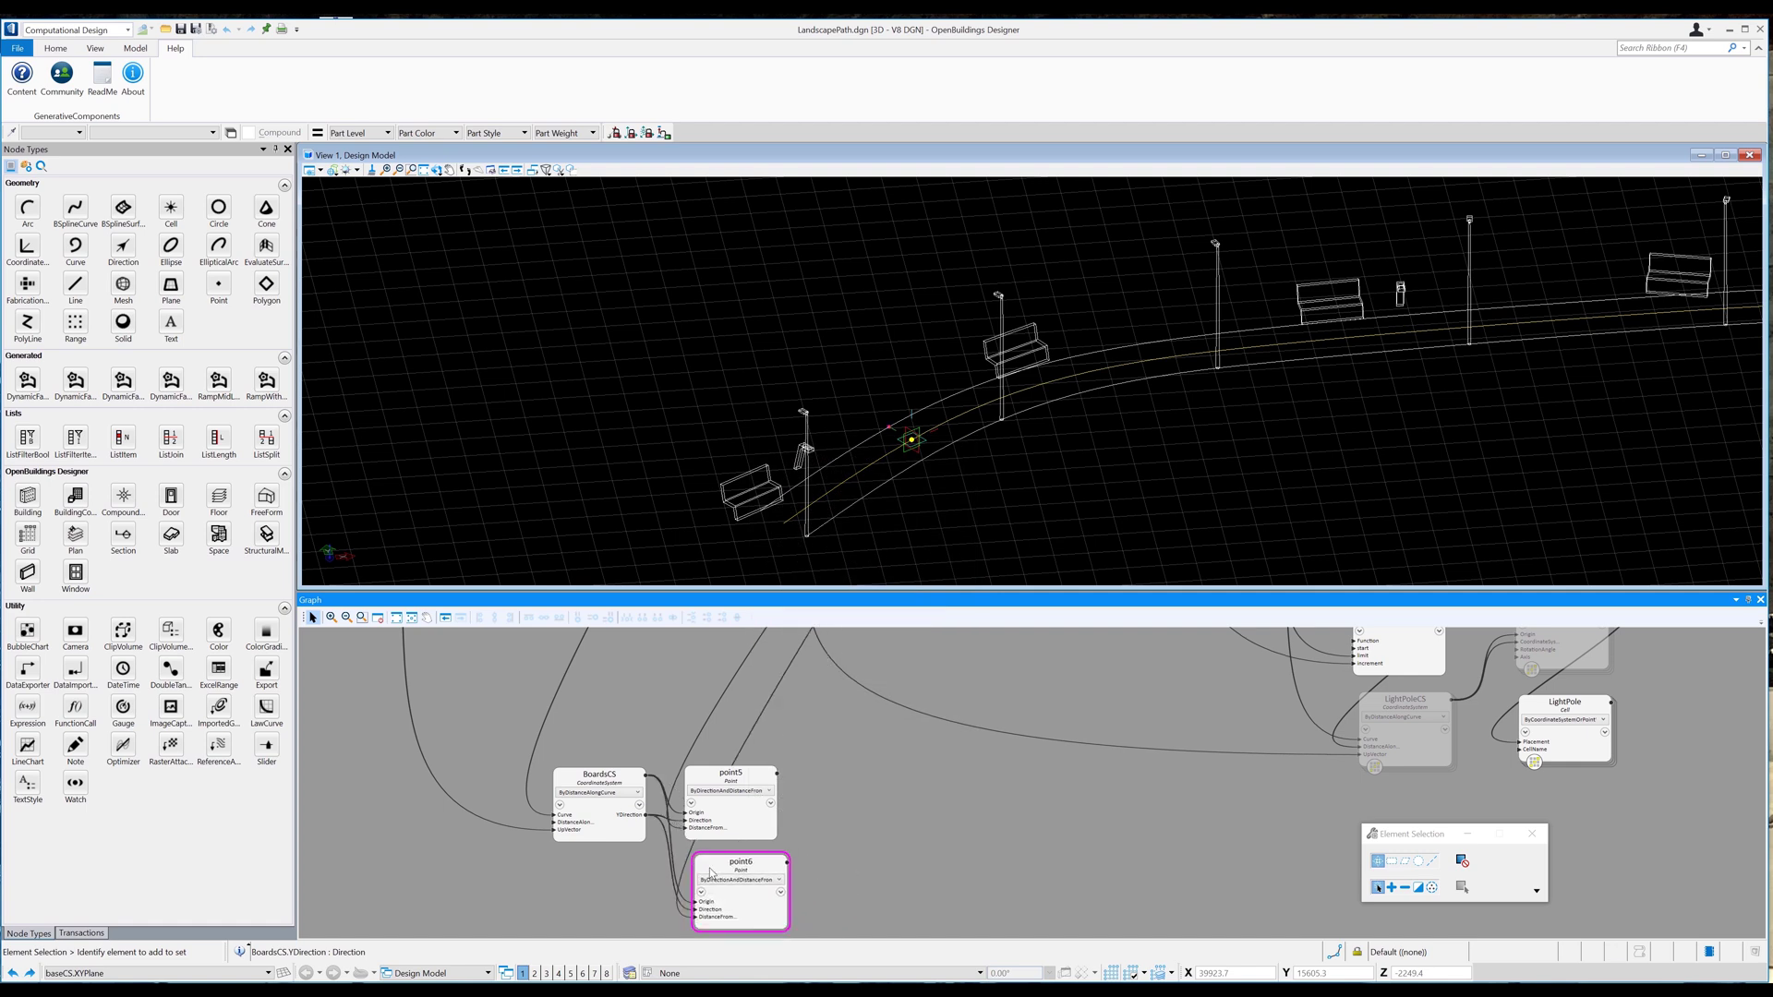
click(727, 918)
text(-)
Place another Point node beside point5 and set its technique to ByDirectionAndDistanceFromOrigin.
click(218, 286)
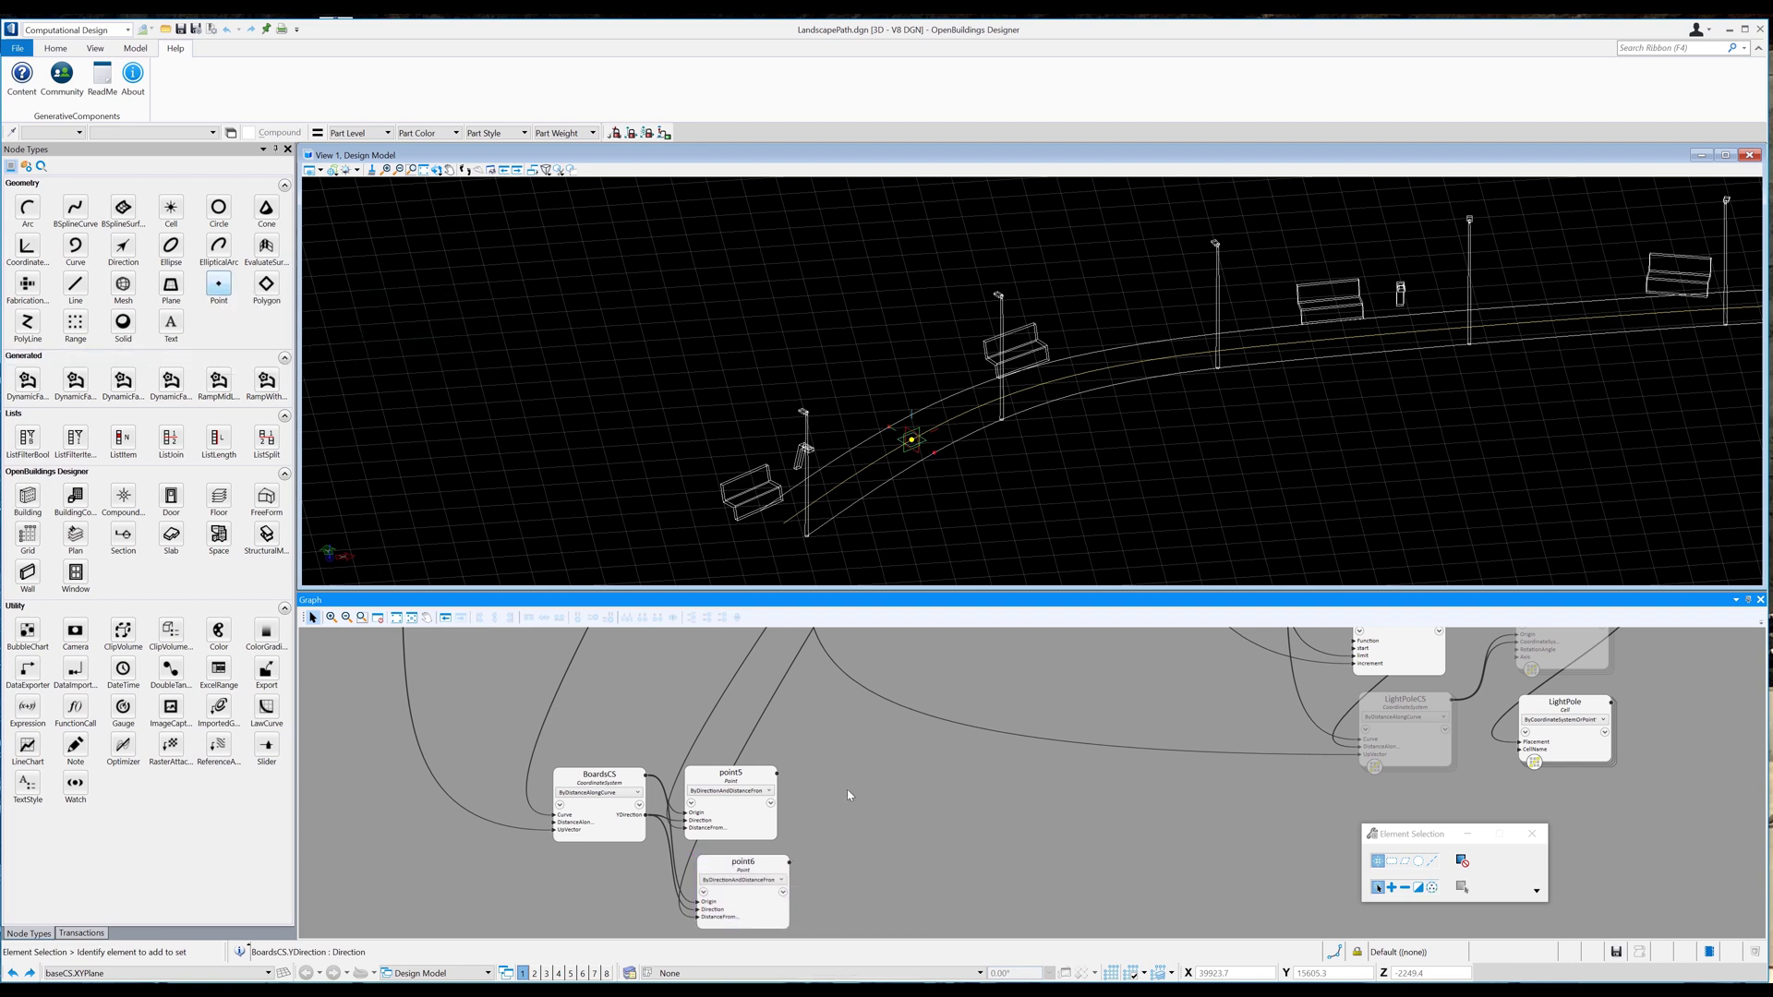
click(850, 796)
click(859, 796)
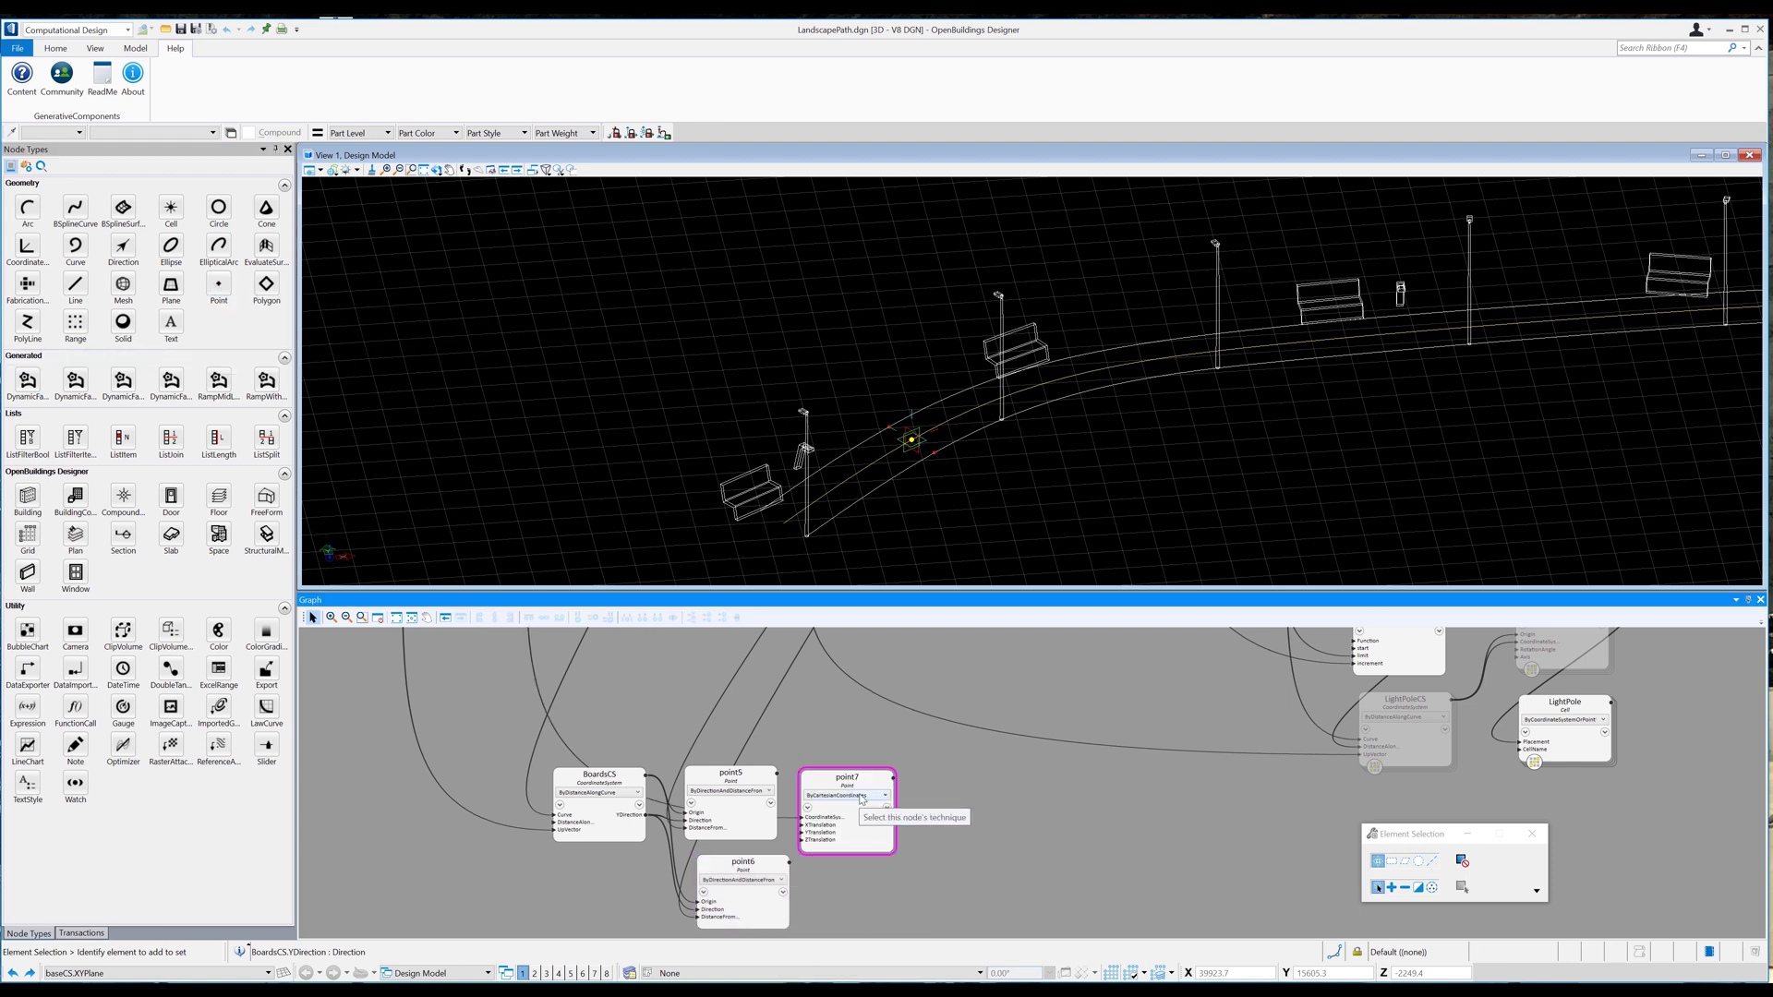
click(869, 456)
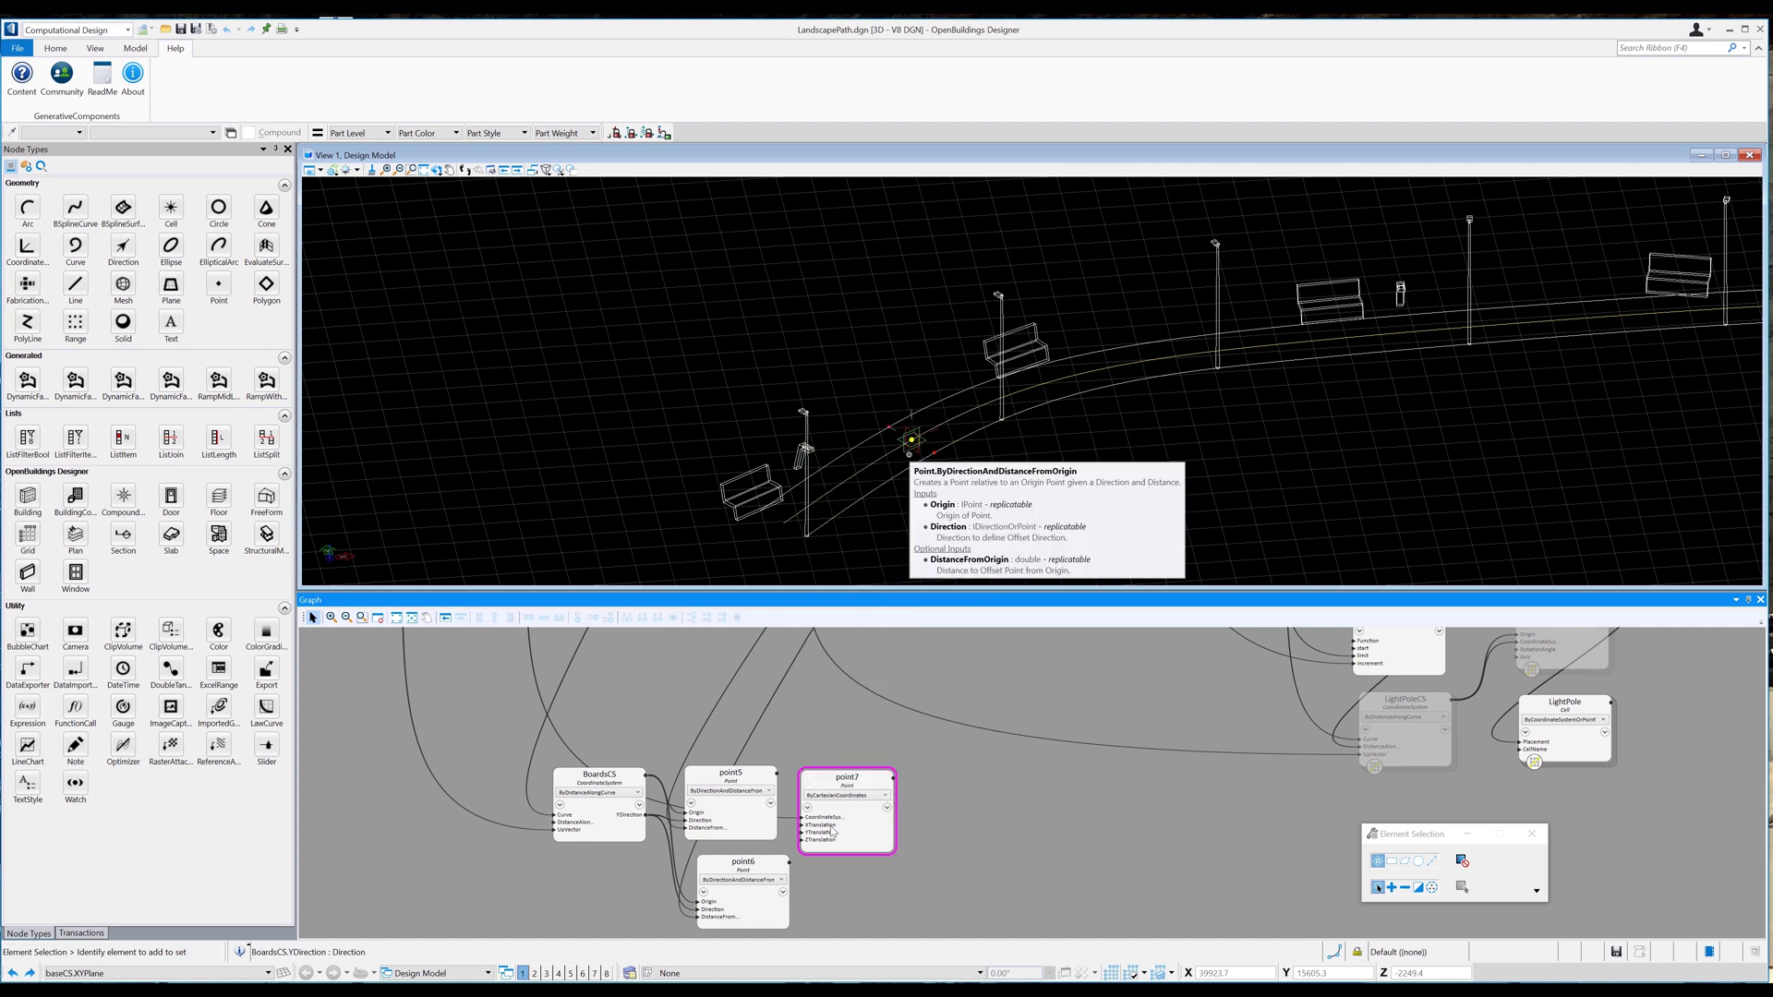
Connect point5 to the Origin of point7, expose its DistanceFromOrigin input and enter BoardWidth=250 there.
drag(800, 818, 778, 774)
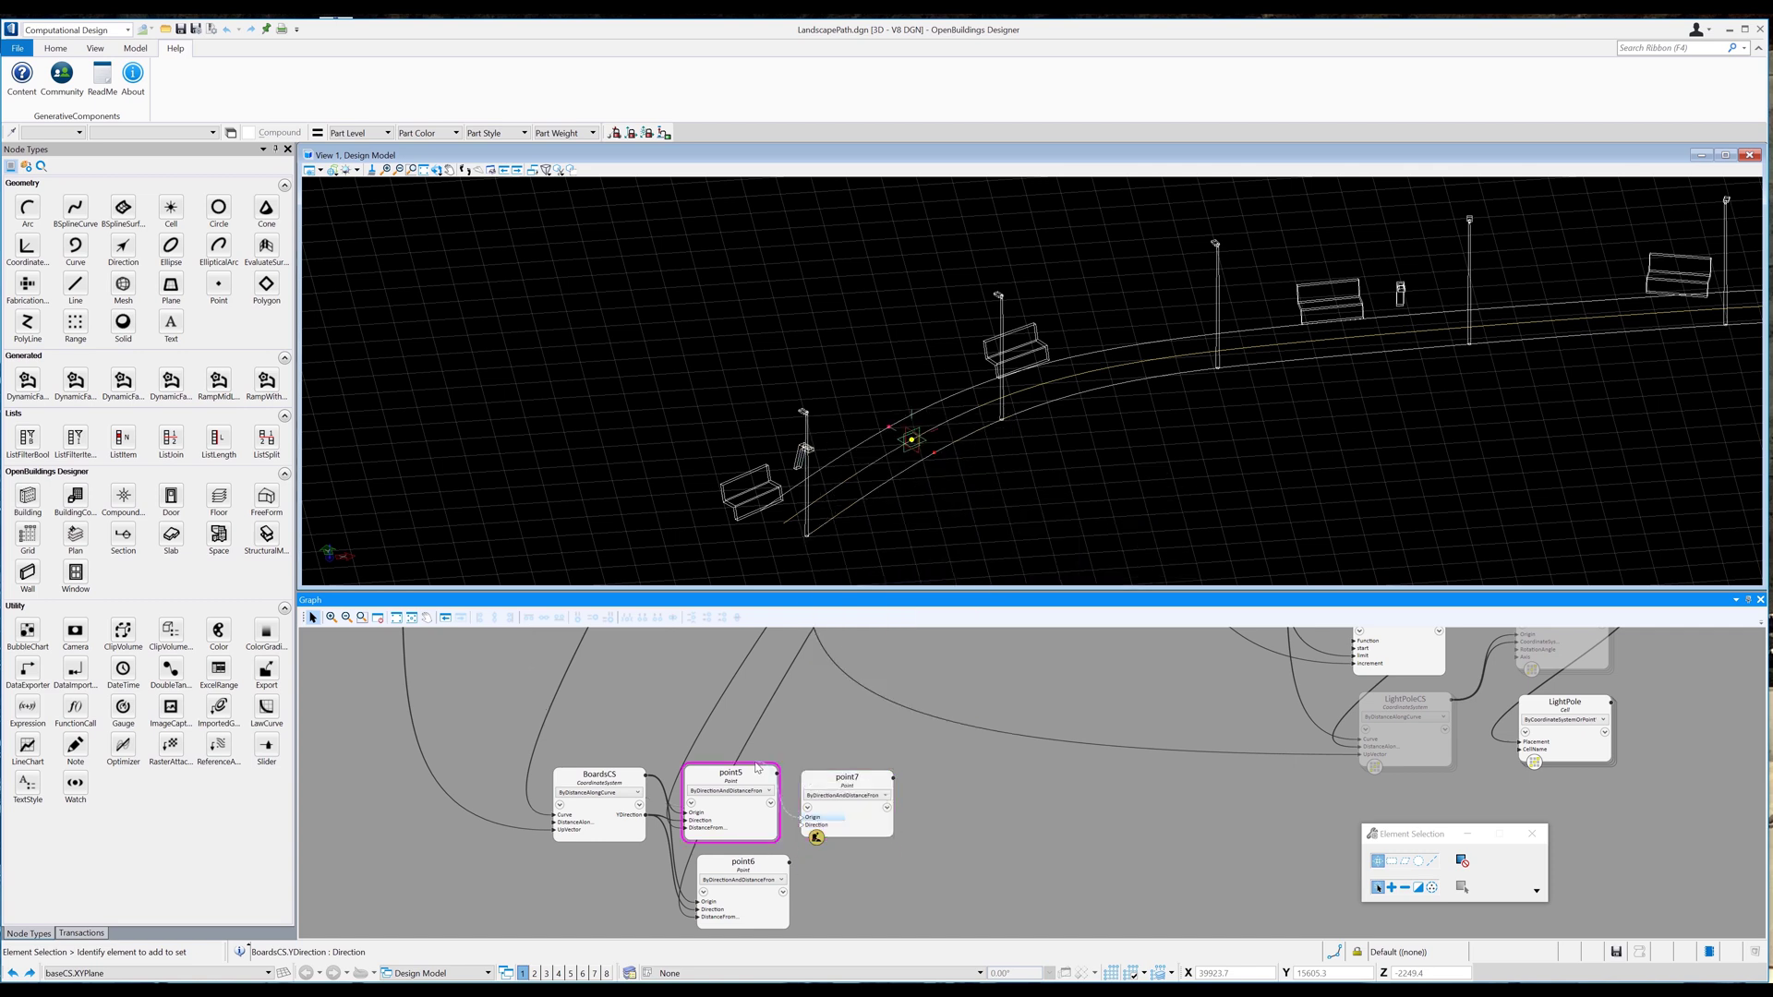
click(808, 810)
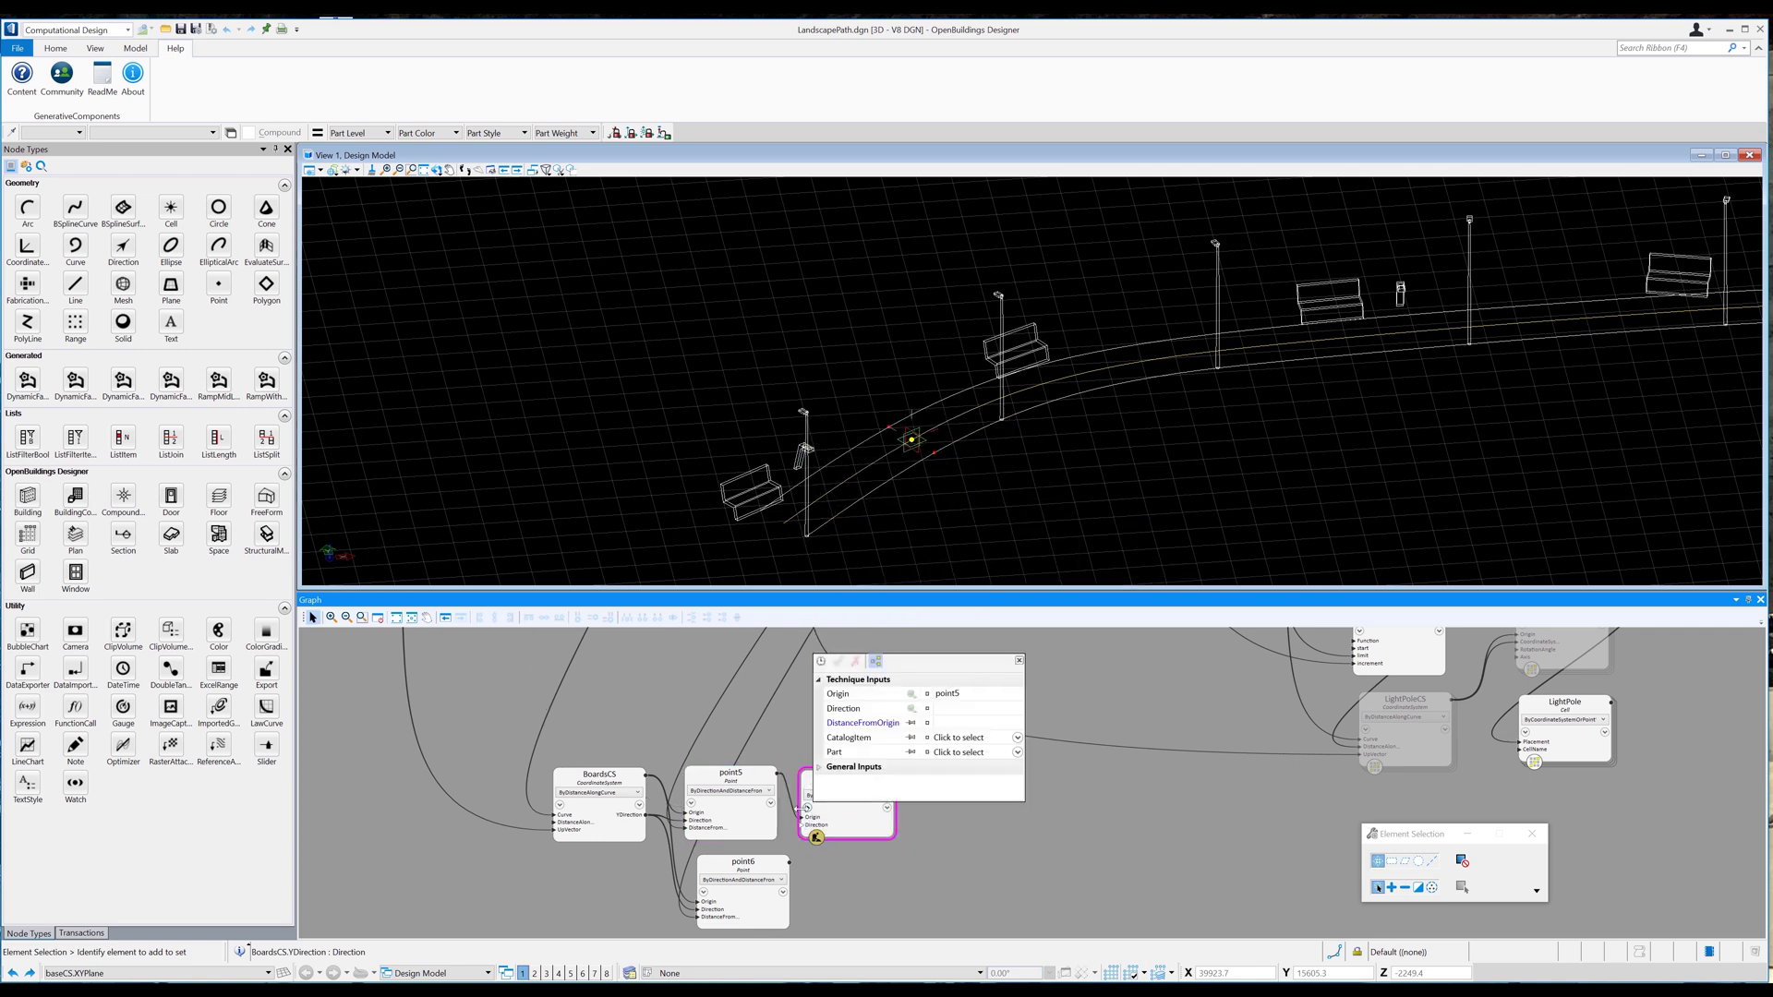
click(951, 730)
text(Board)
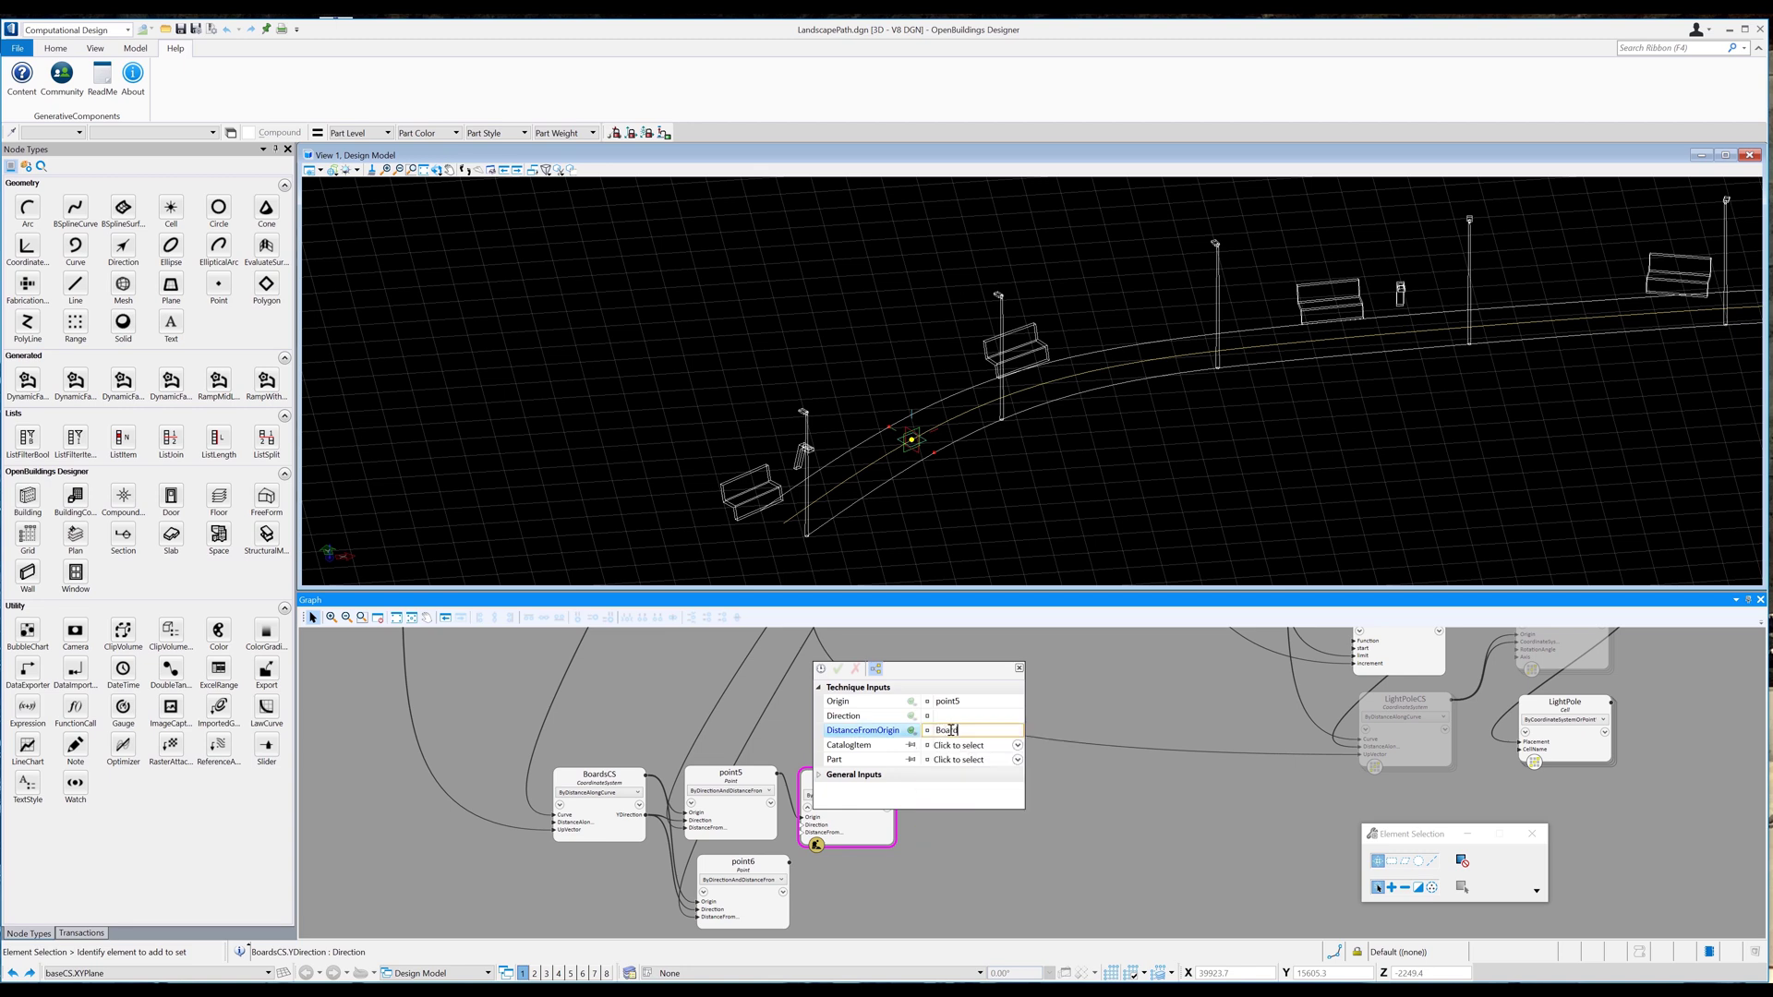
text(Width=250)
key(Return)
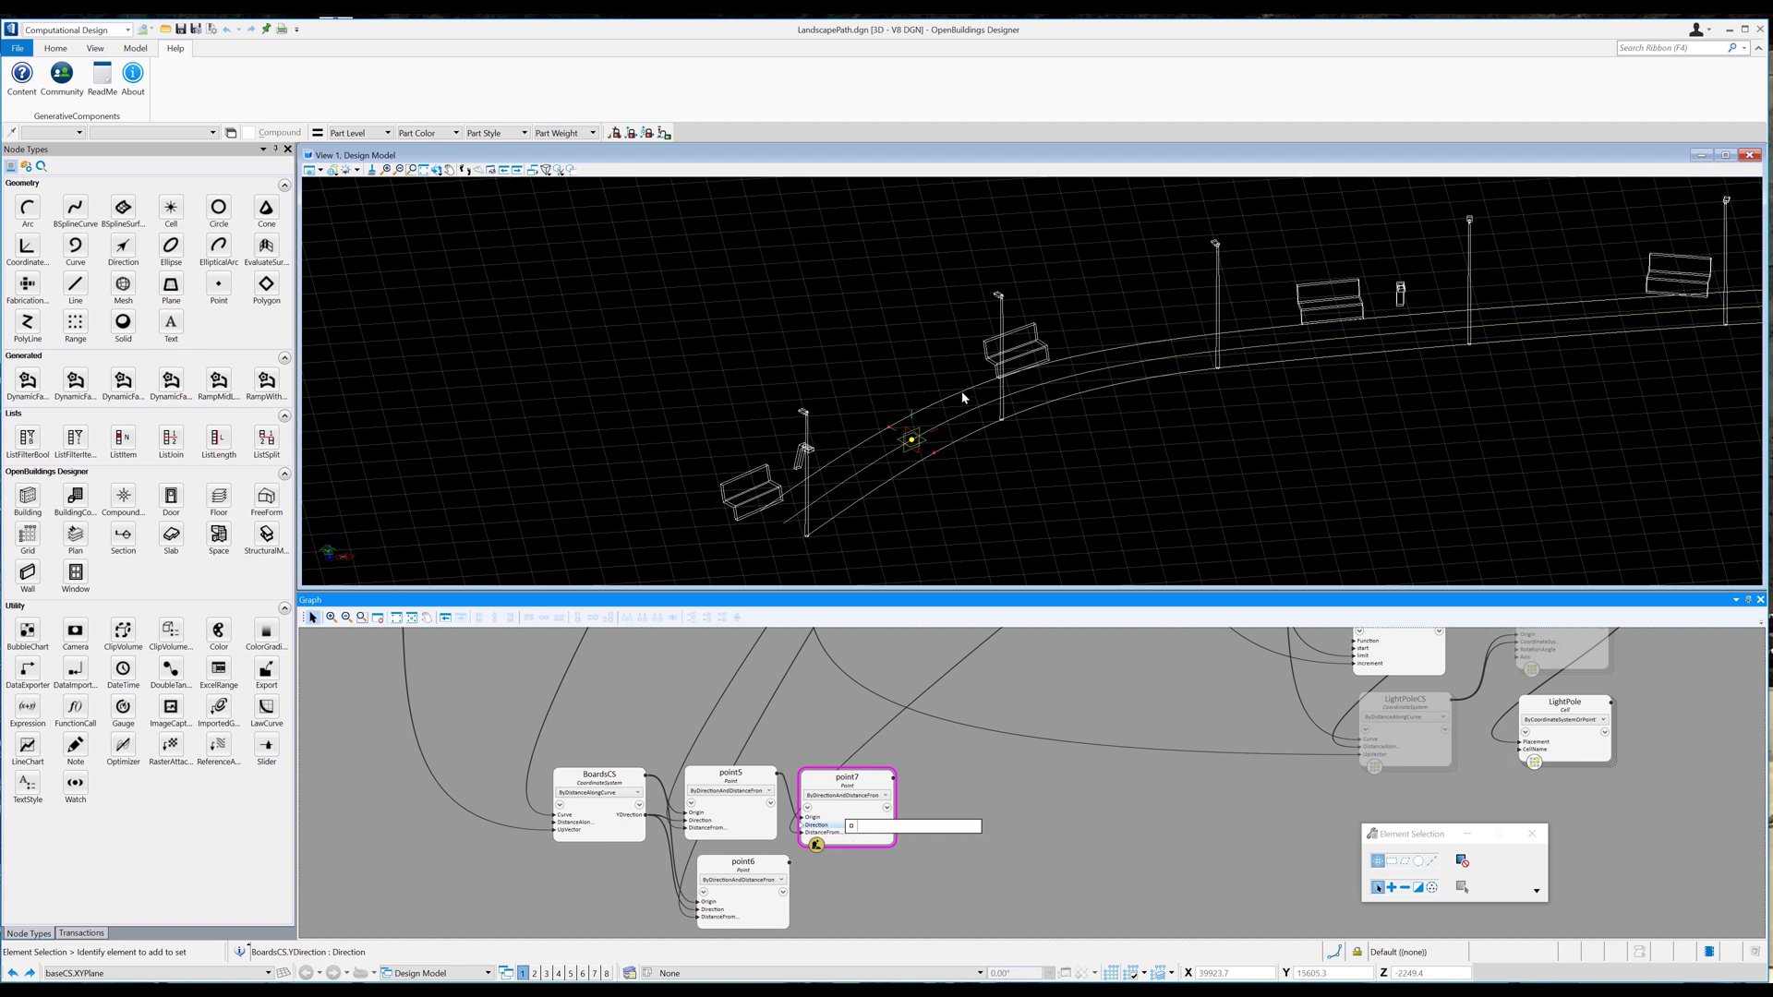
Set the Direction input of point7 to BoardsCS.XDirection and move the node slightly away from point5.
click(901, 435)
scroll(909, 443, up, 4)
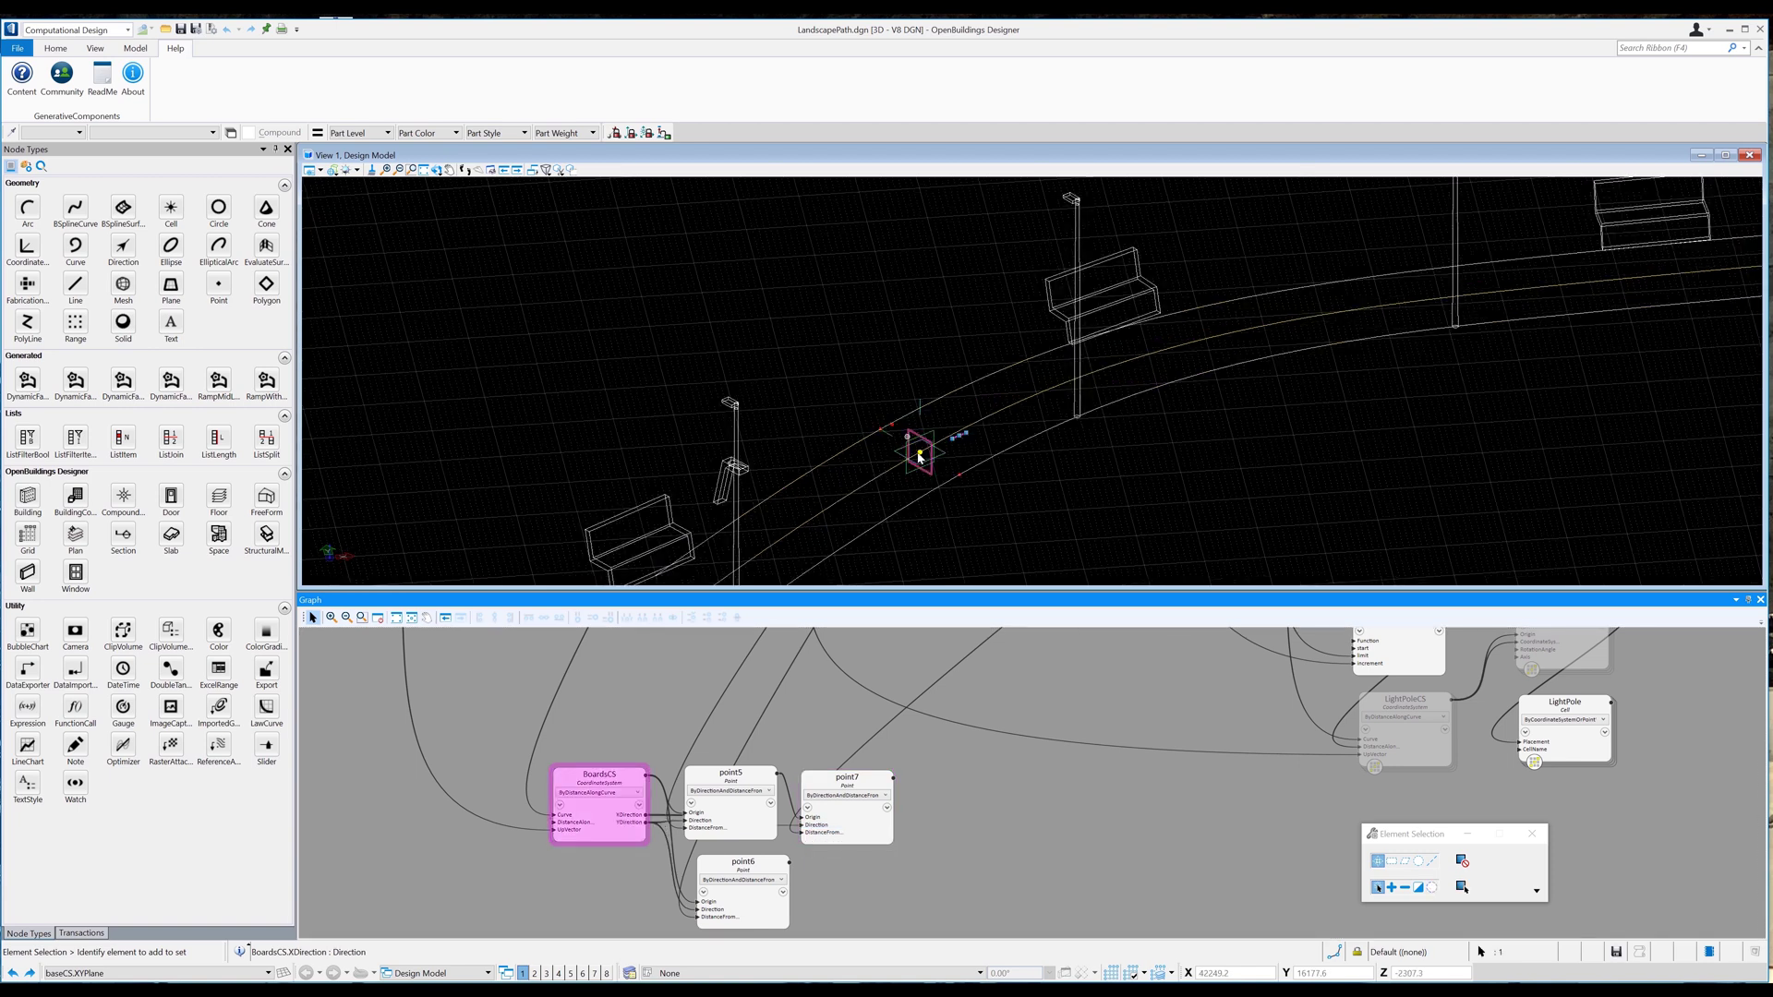
key(Return)
drag(818, 788, 834, 781)
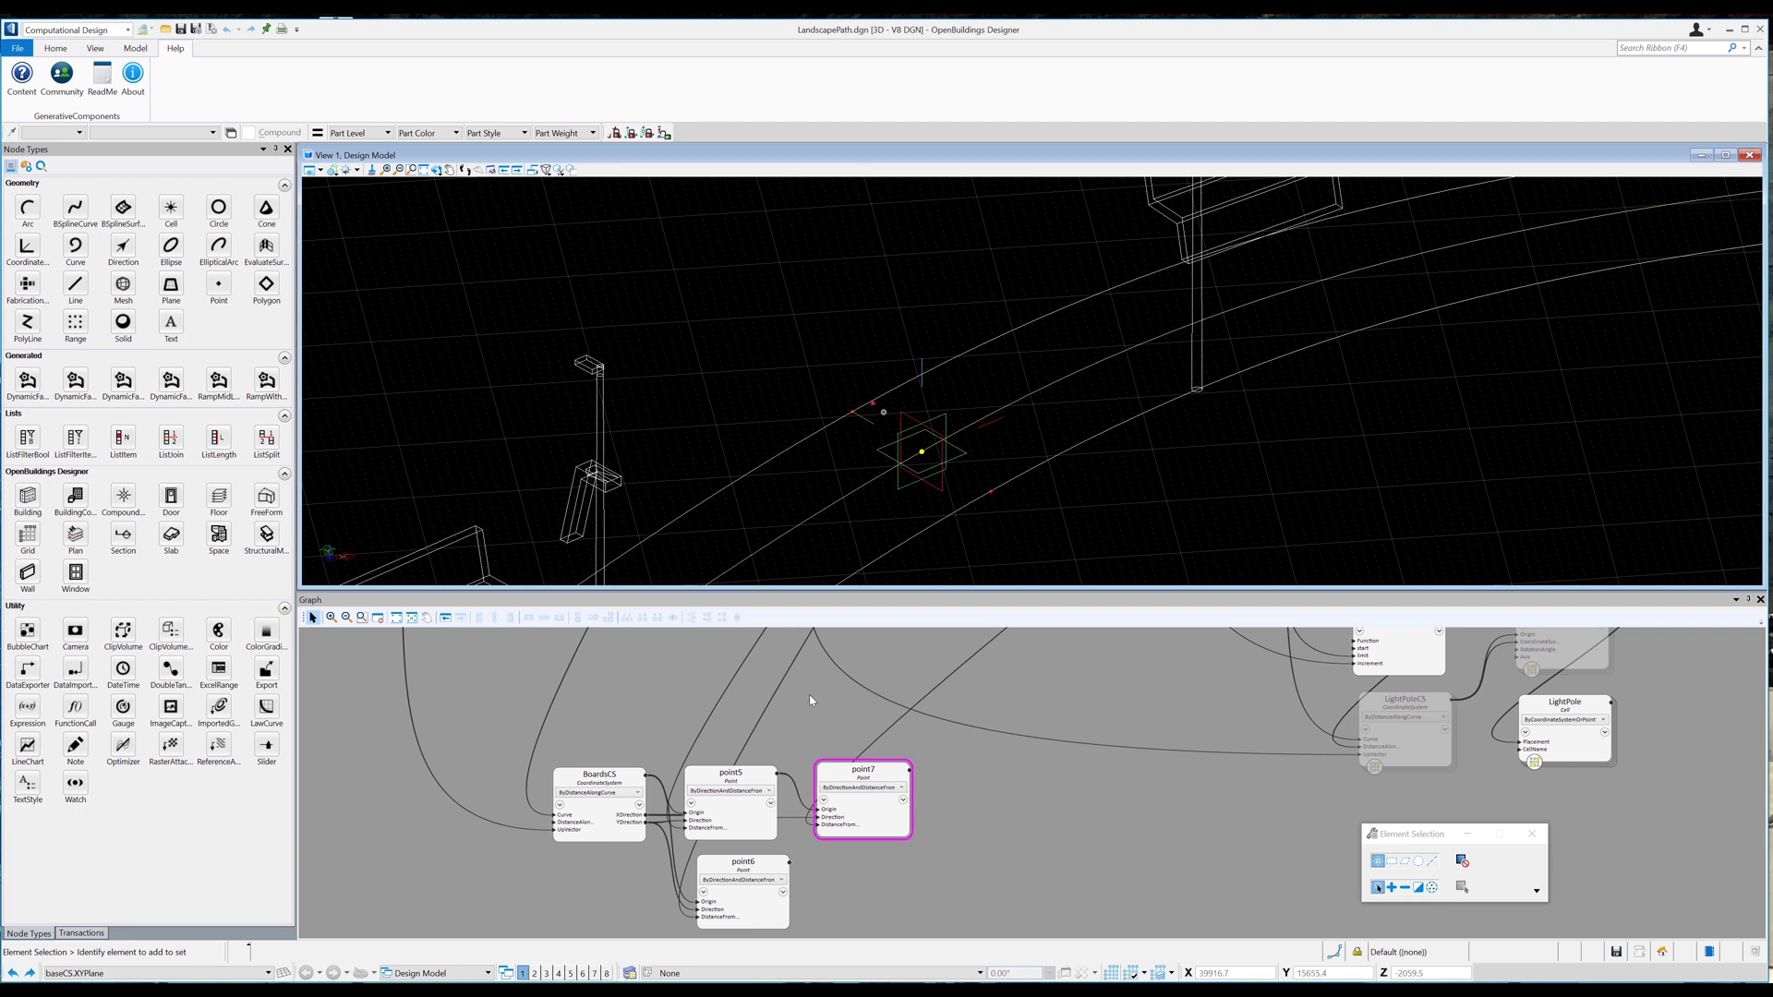
click(582, 811)
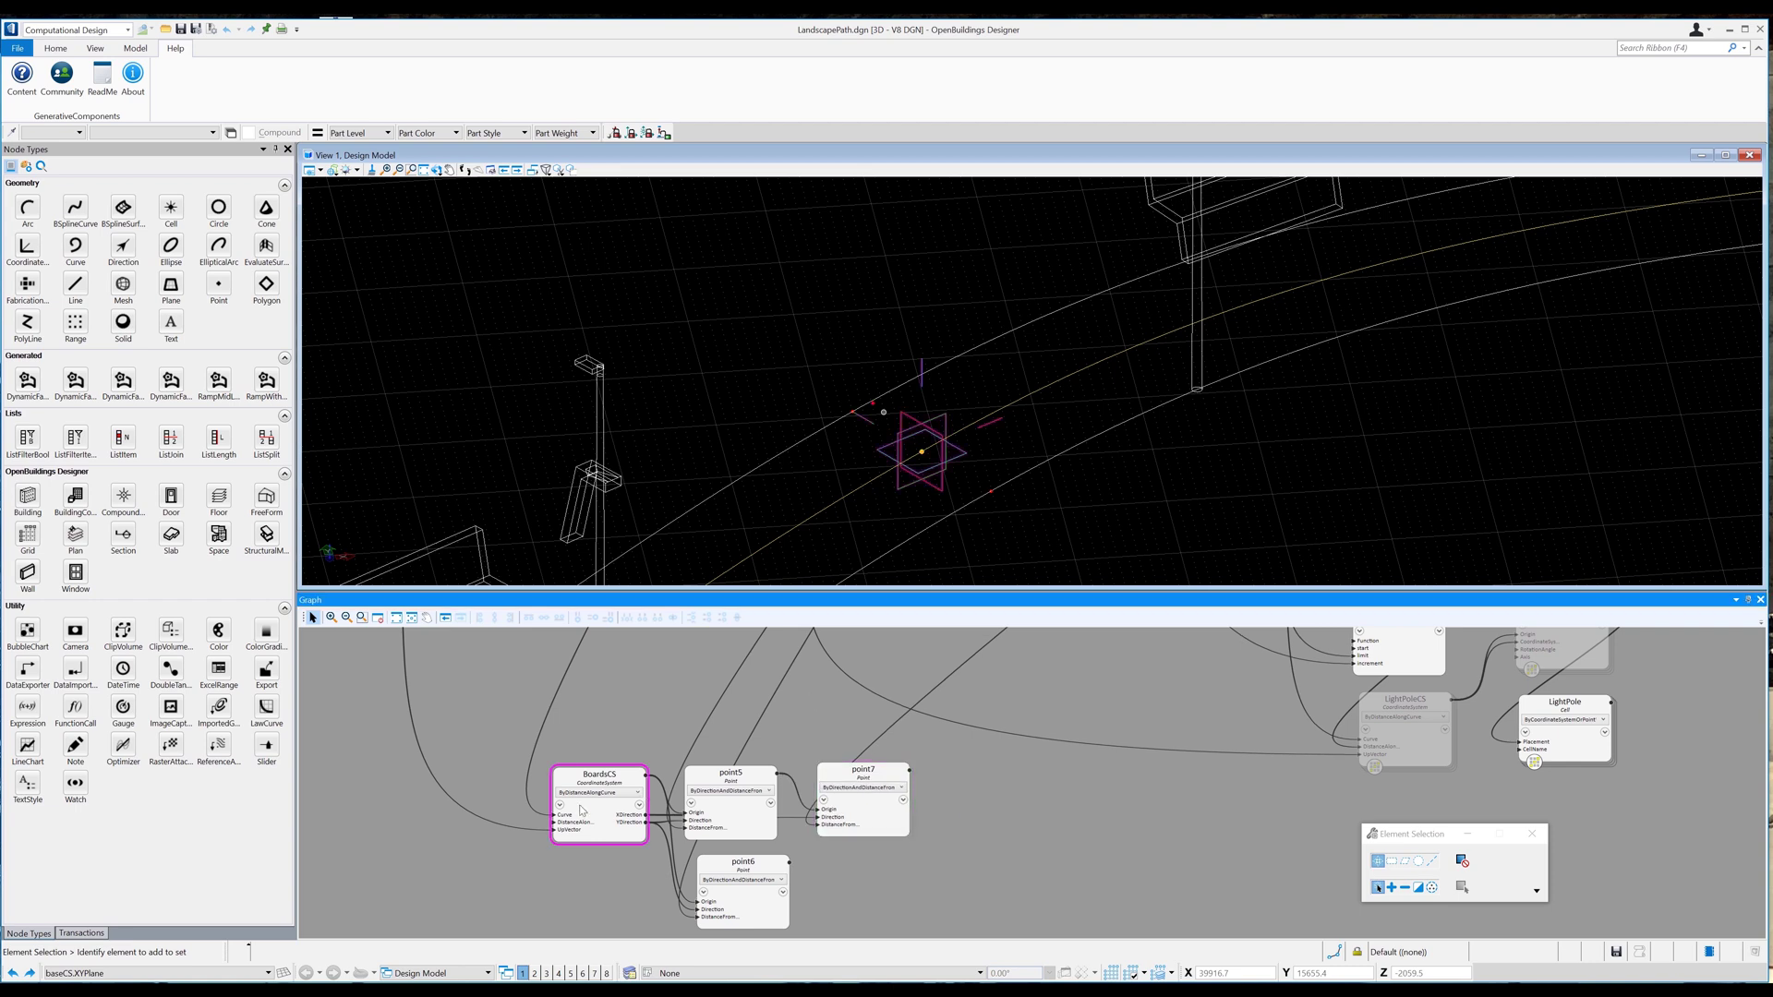
click(397, 914)
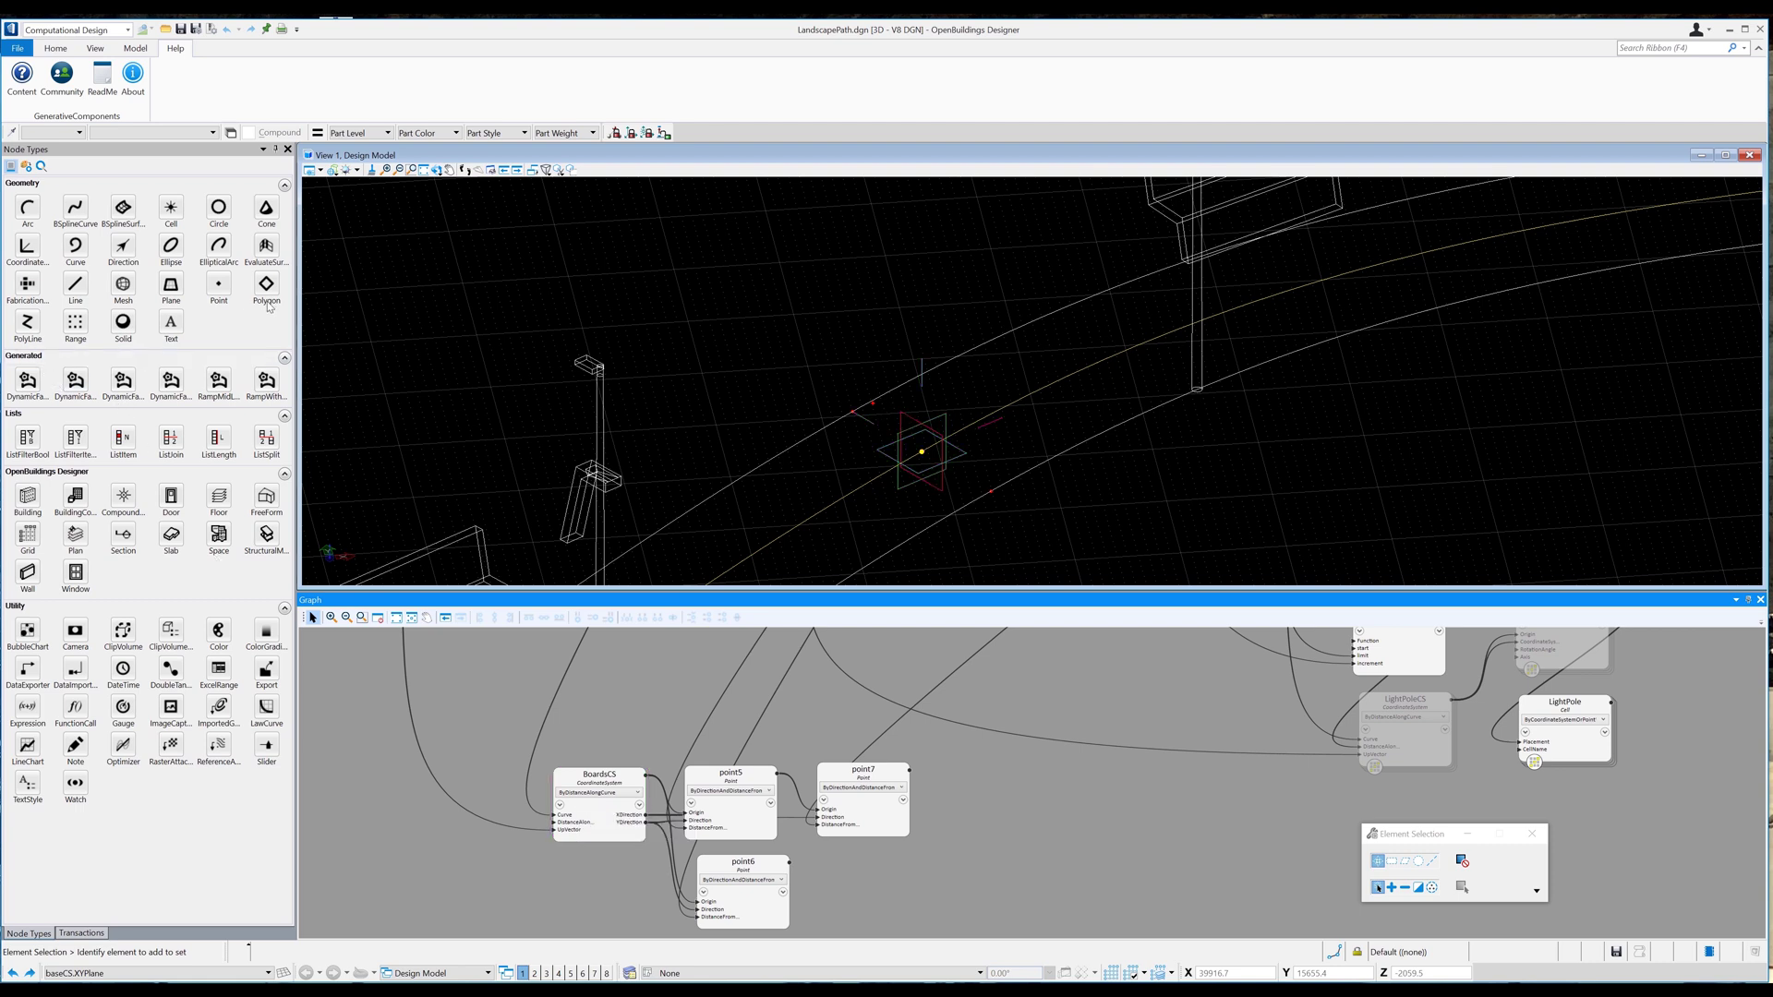
Place a Plane node below BoardsCS and set its technique to ParallelToPlaneAtOffsetDistance.
middle_drag(568, 842, 684, 758)
click(171, 286)
click(702, 796)
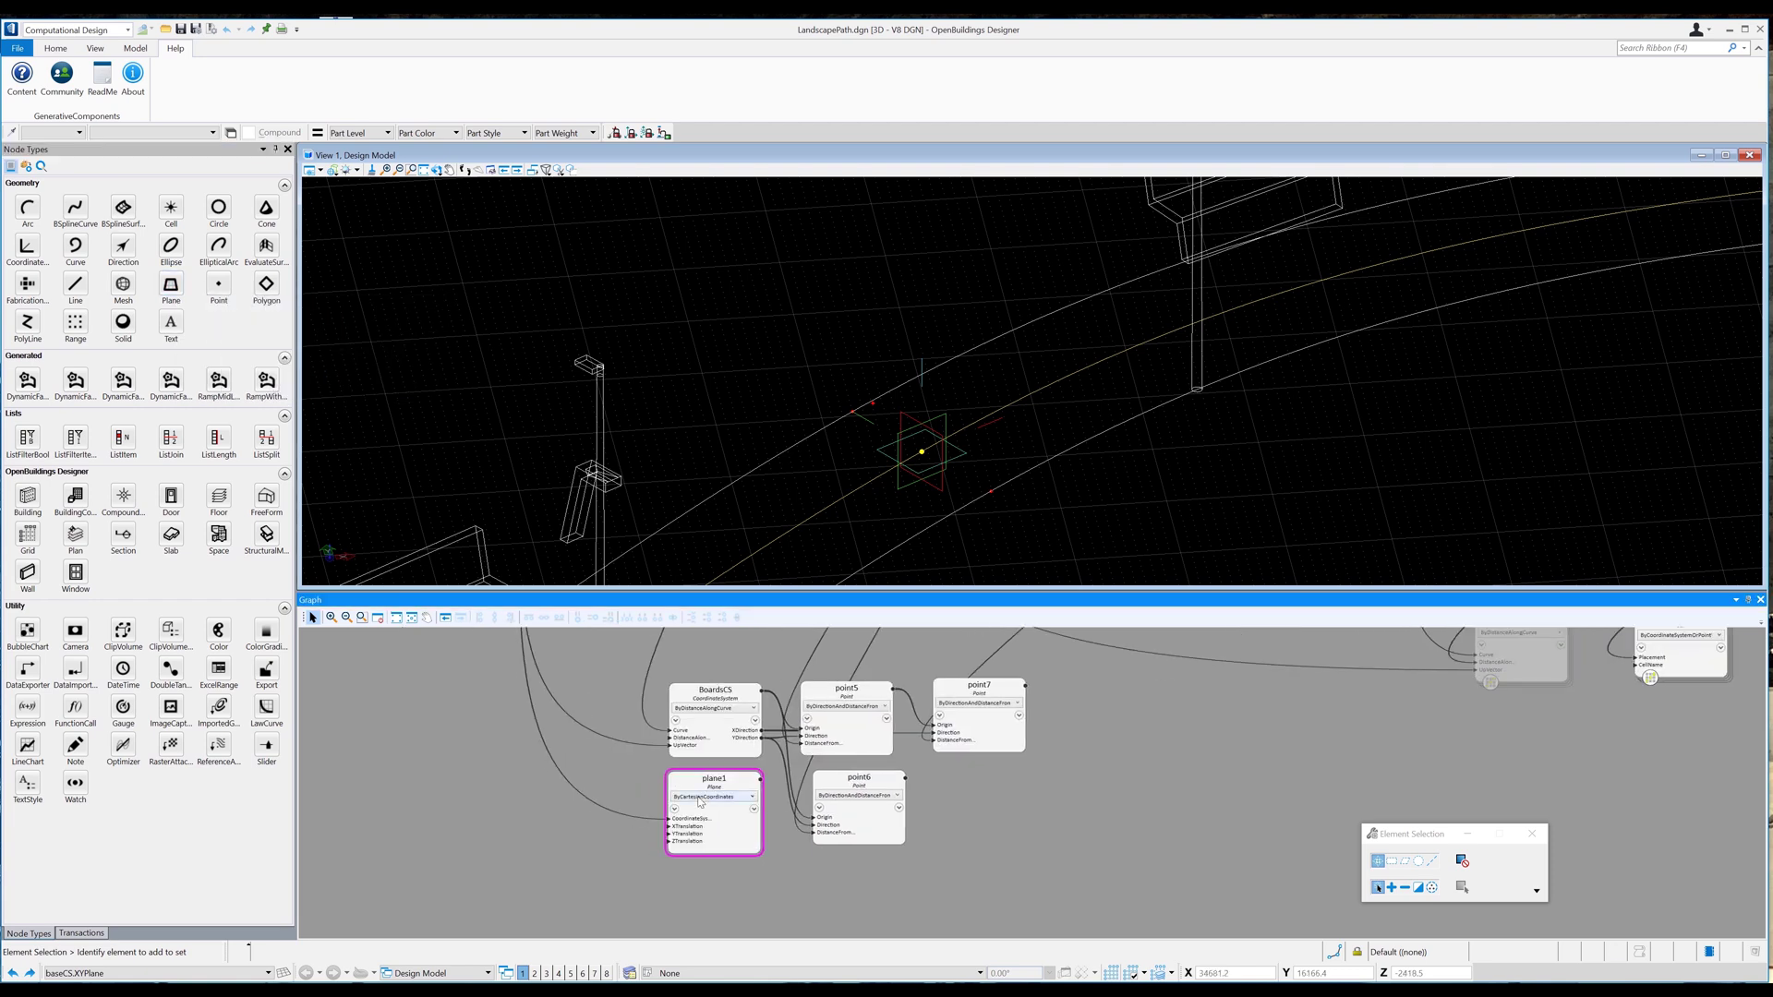
click(700, 798)
click(707, 748)
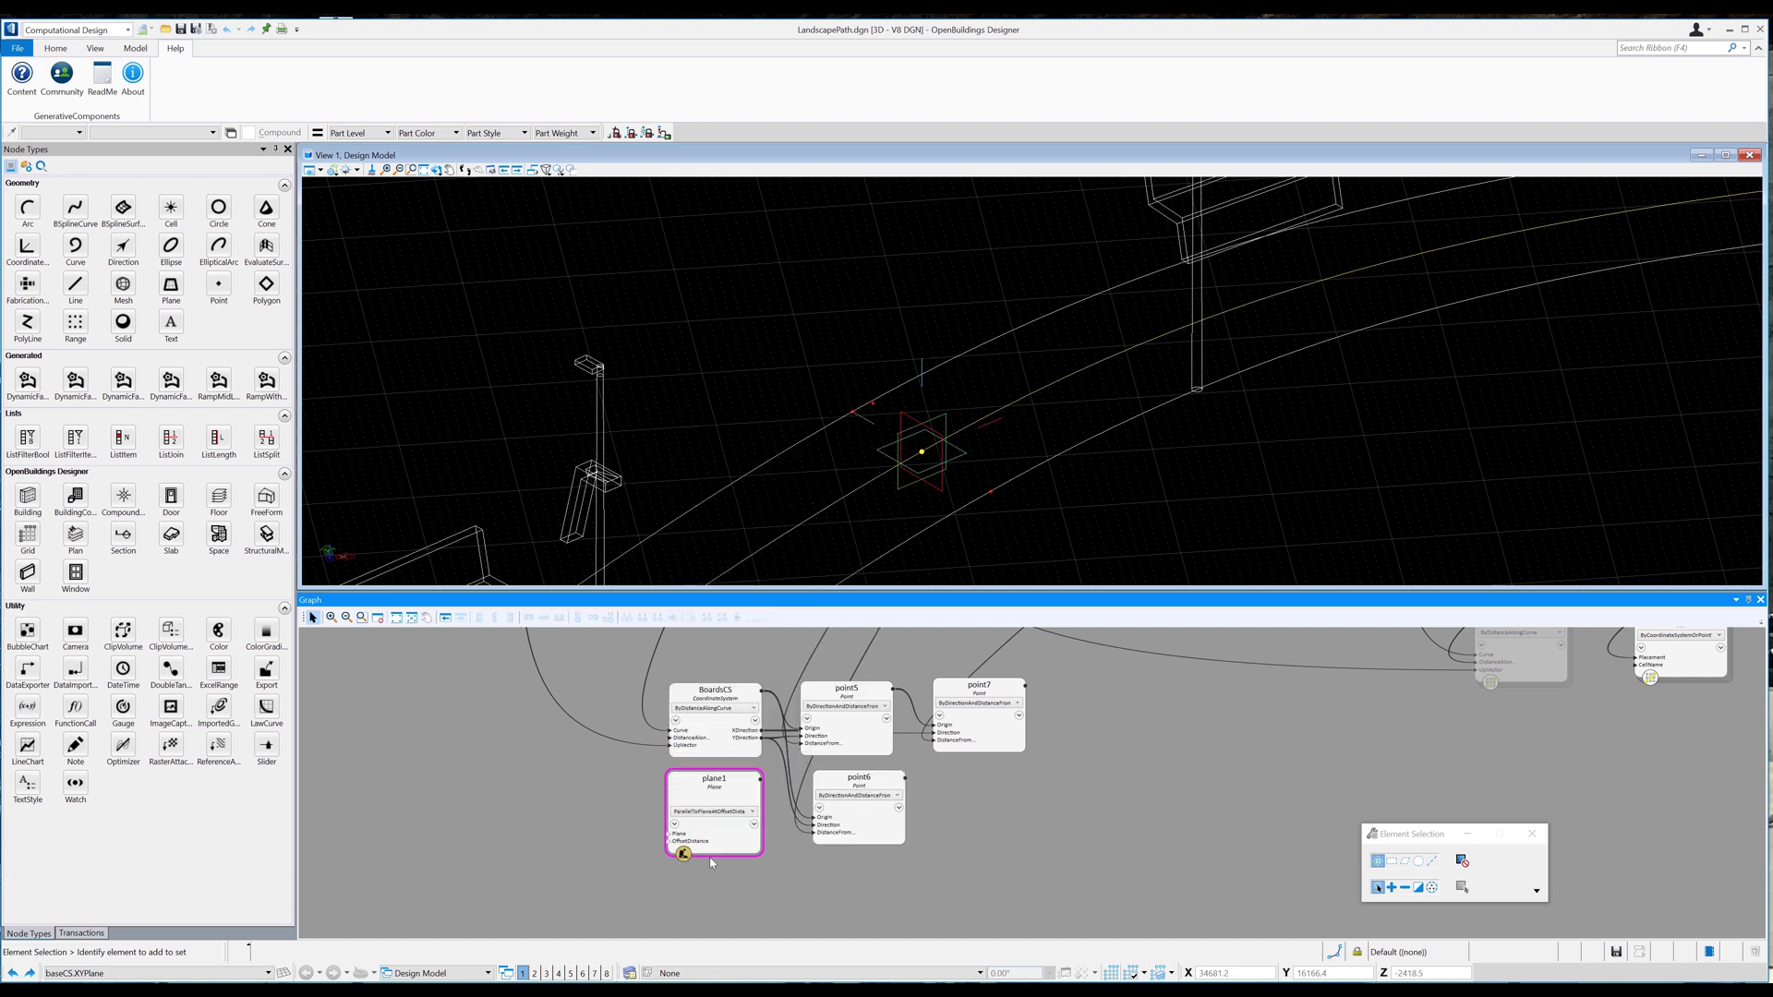
Set the Plane input of the plane1 node to BoardsCS.YZPlane.
click(684, 837)
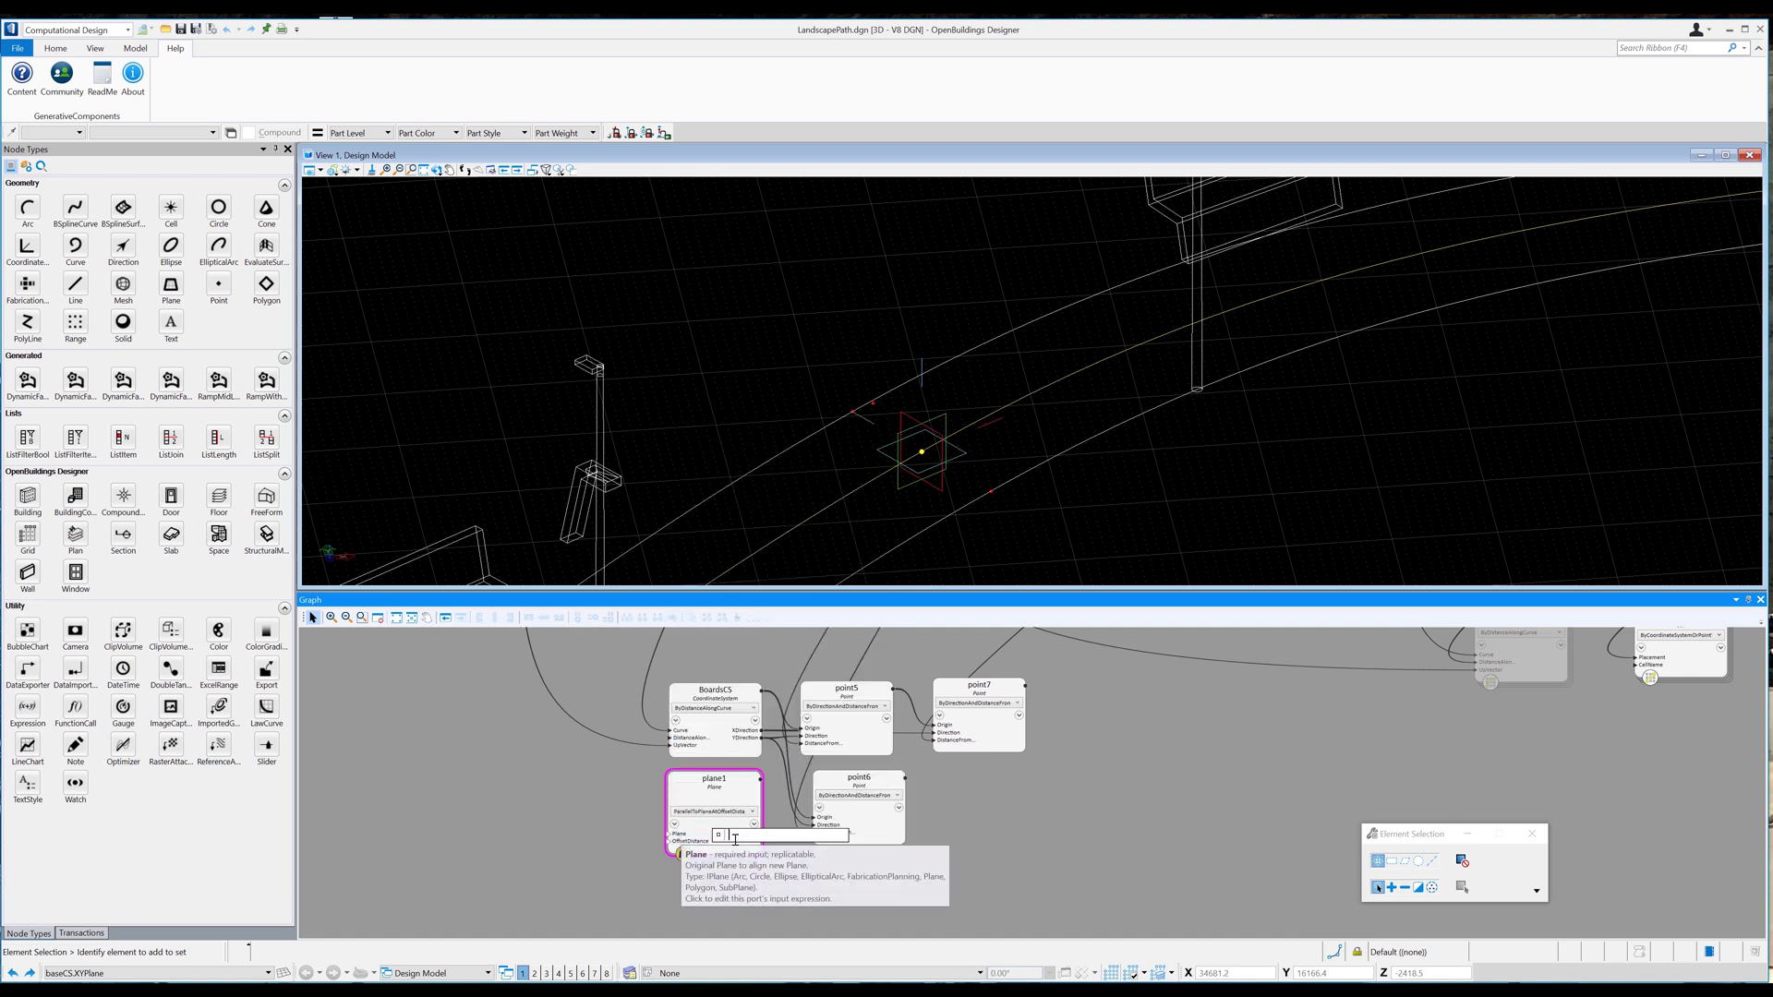
click(909, 417)
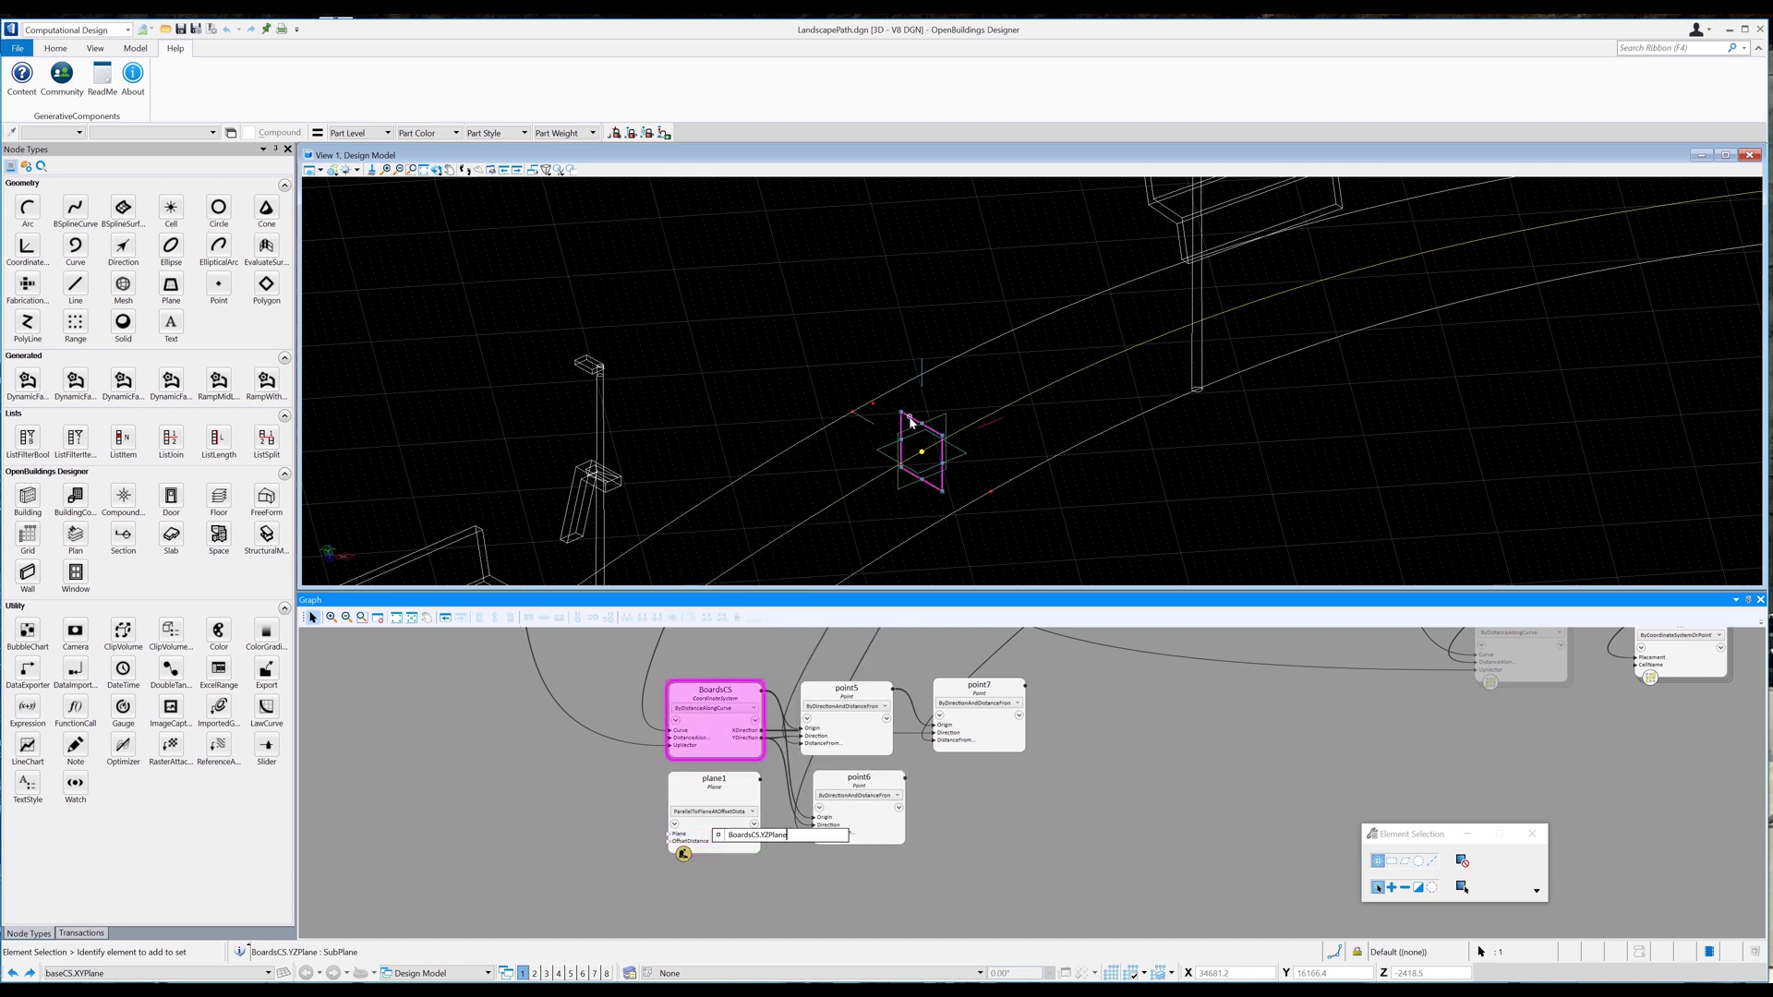
key(Return)
click(733, 897)
Place a Point node below plane1 and set its technique to AtPlaneCurveIntersection.
drag(219, 286, 689, 896)
middle_drag(686, 892, 687, 823)
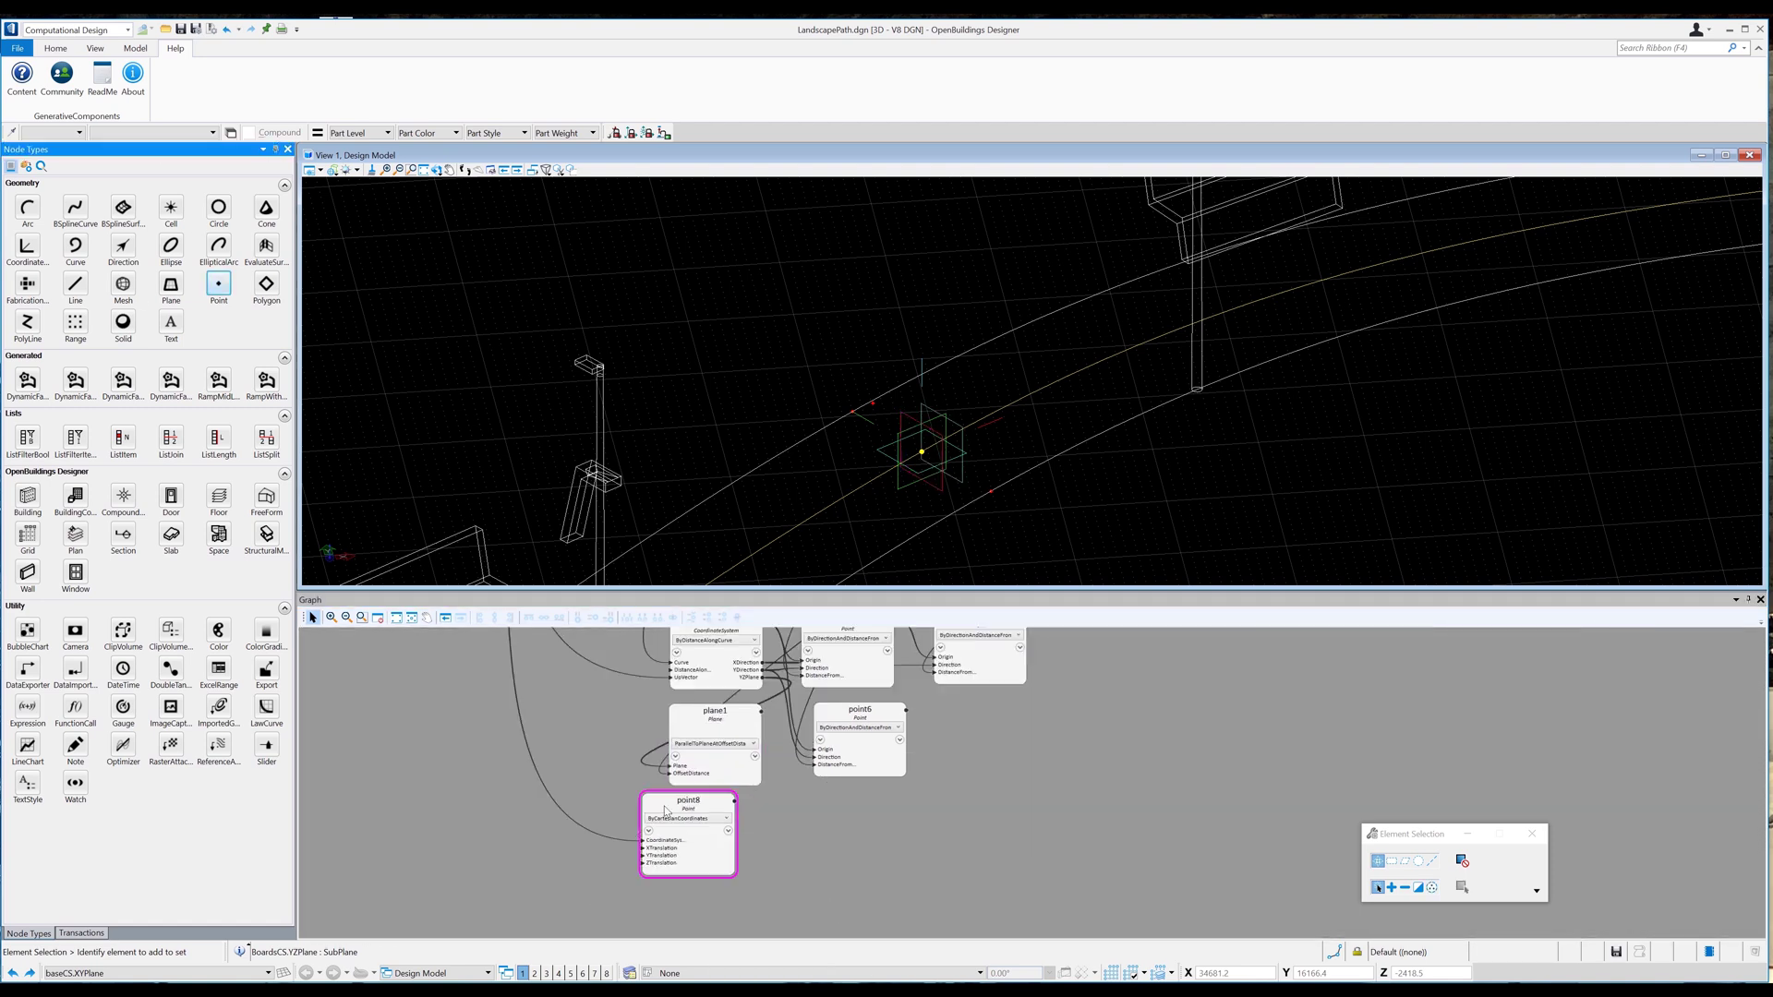
drag(687, 823, 708, 843)
click(709, 837)
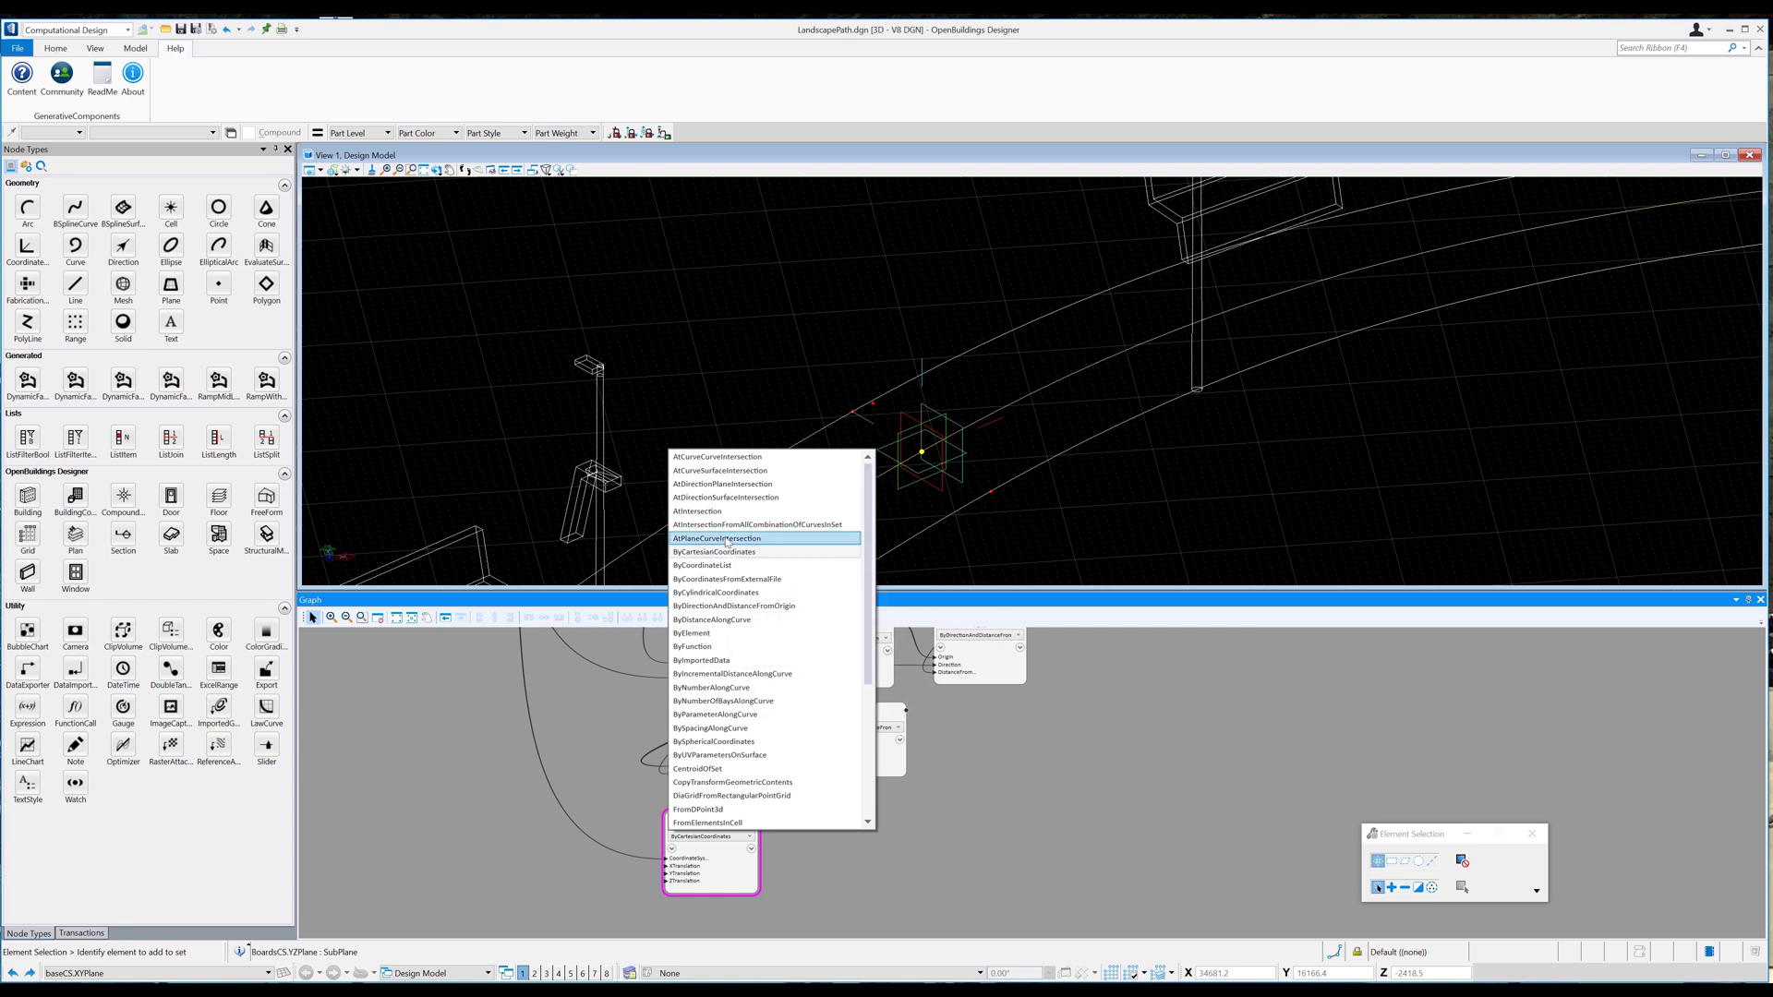
click(724, 533)
Connect plane1 to the Plane input of point8 and set its Curve to the path centreline bsplineCurve2[0].
drag(666, 873, 747, 722)
click(710, 881)
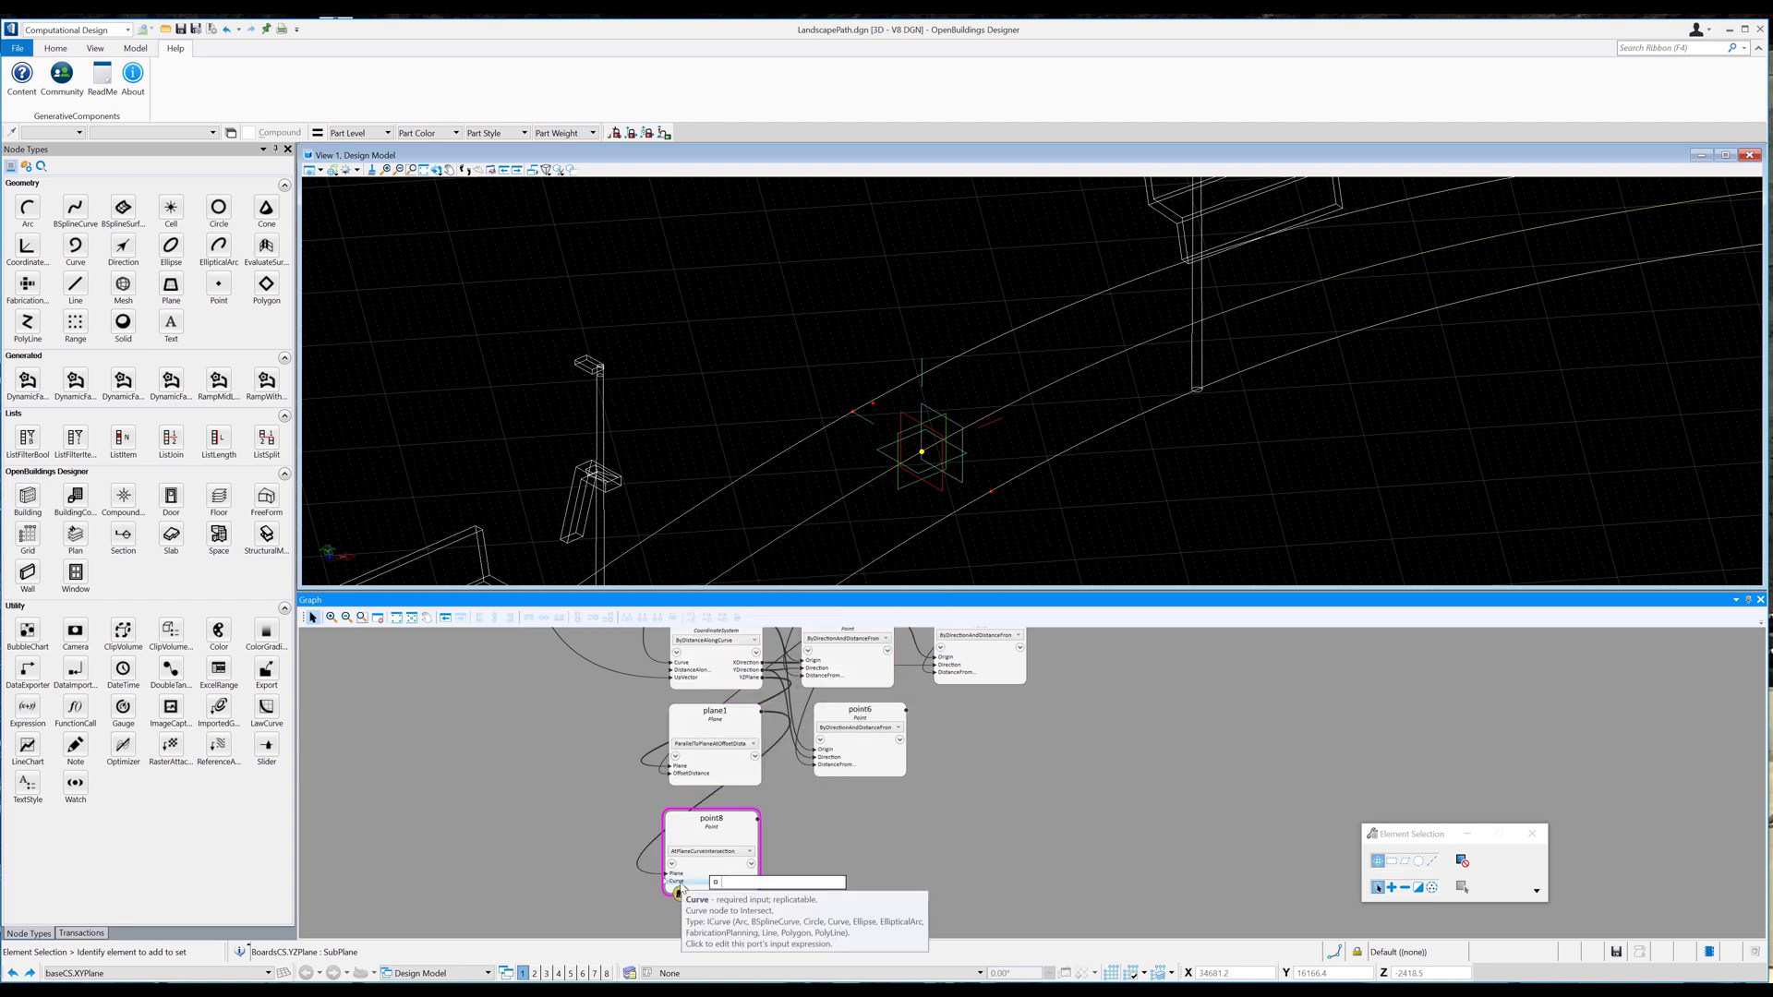
click(855, 495)
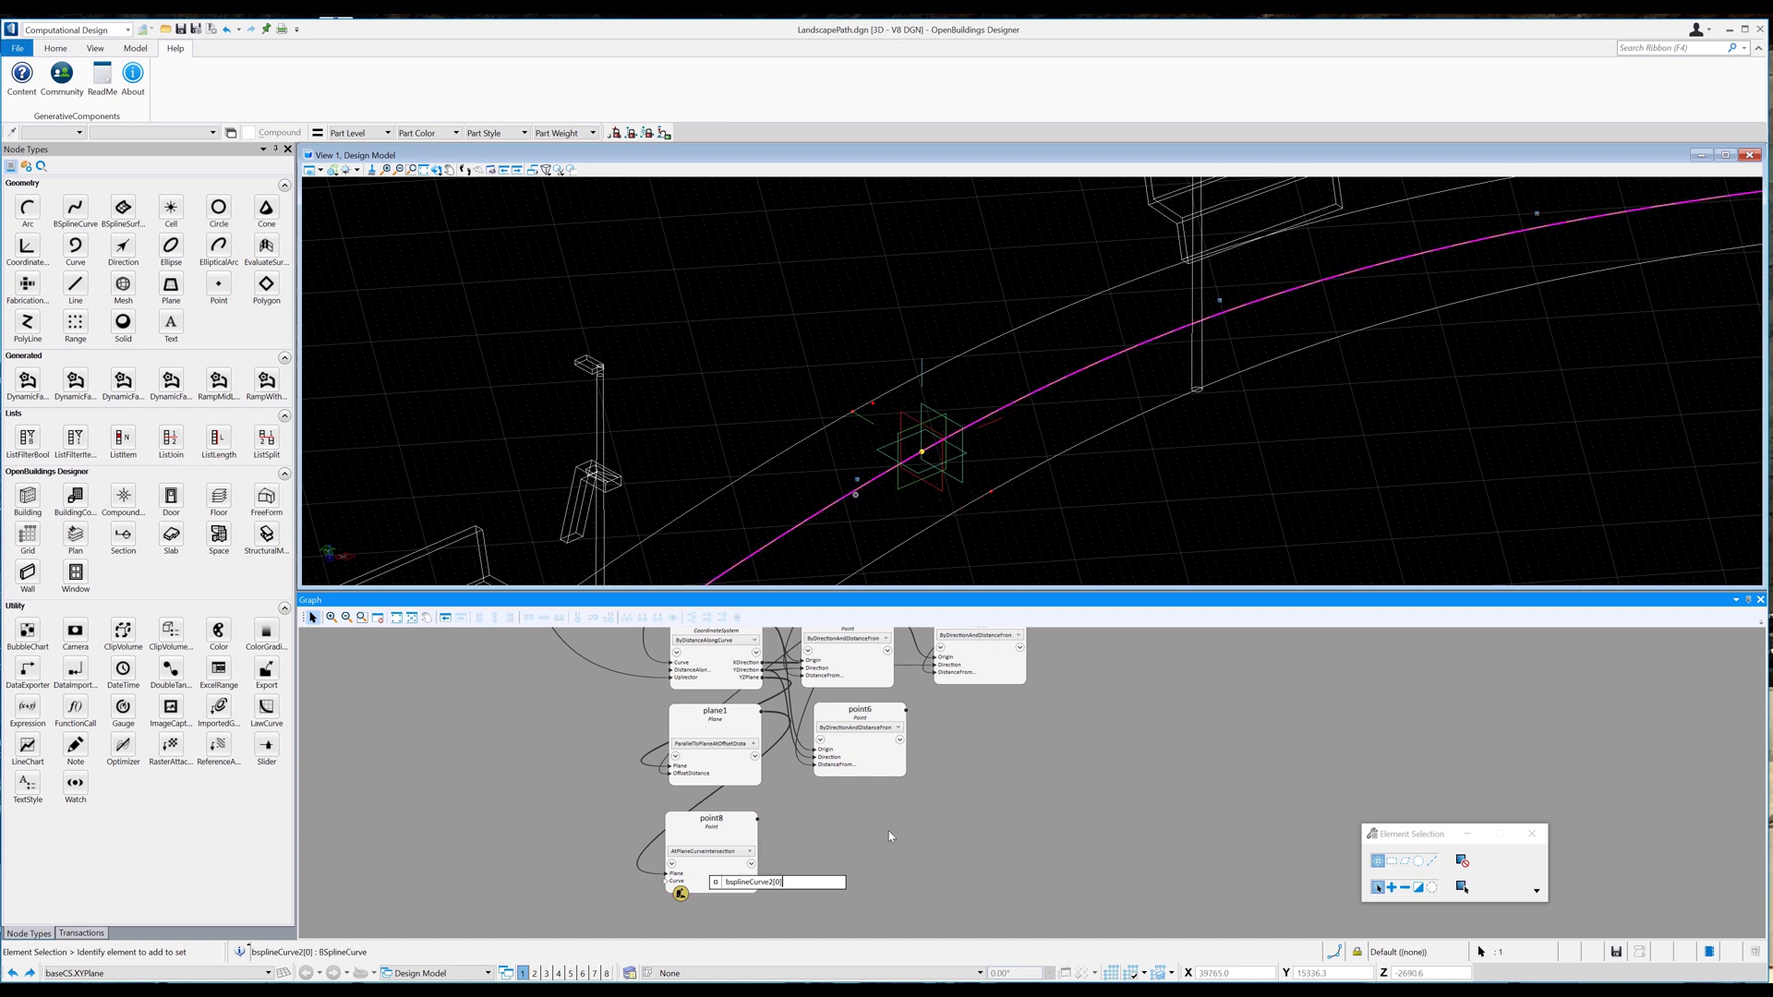
key(Return)
Place a CoordinateSystem node below point8 and set its technique to ByOriginXYPoints.
shift+middle_drag(887, 430, 809, 417)
double_click(29, 247)
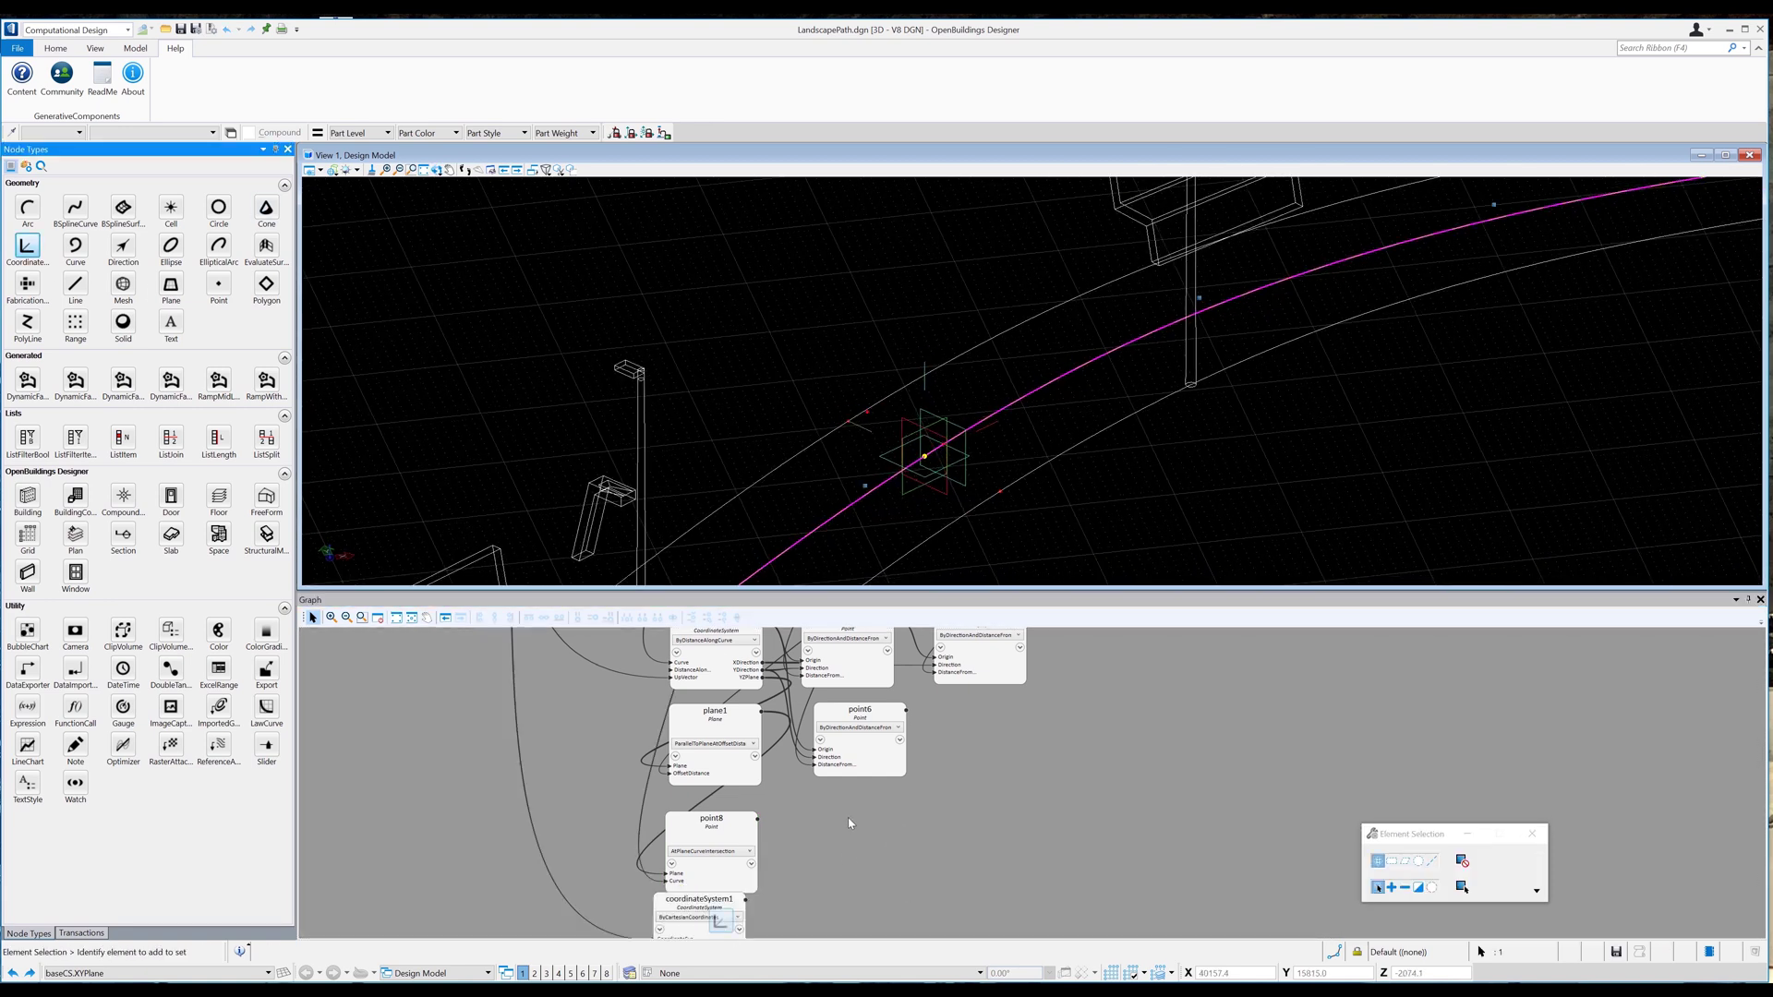
middle_drag(848, 820, 850, 730)
right_click(748, 868)
click(803, 645)
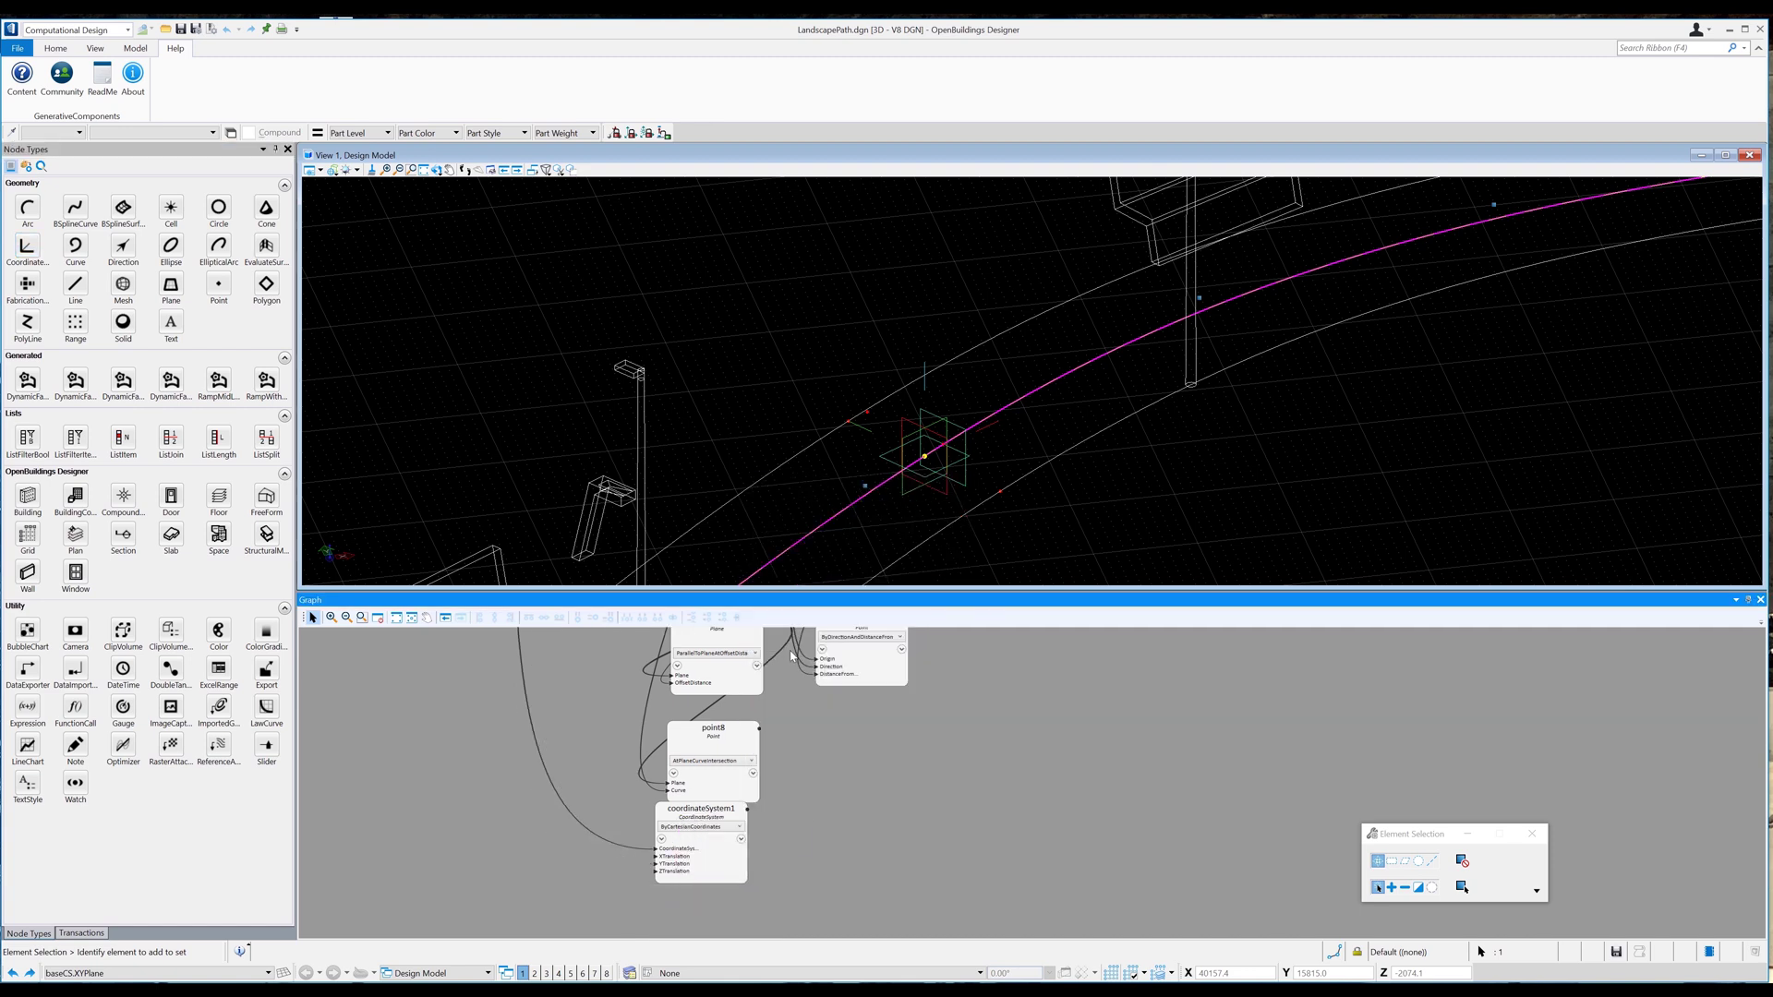
click(707, 847)
click(822, 861)
click(726, 846)
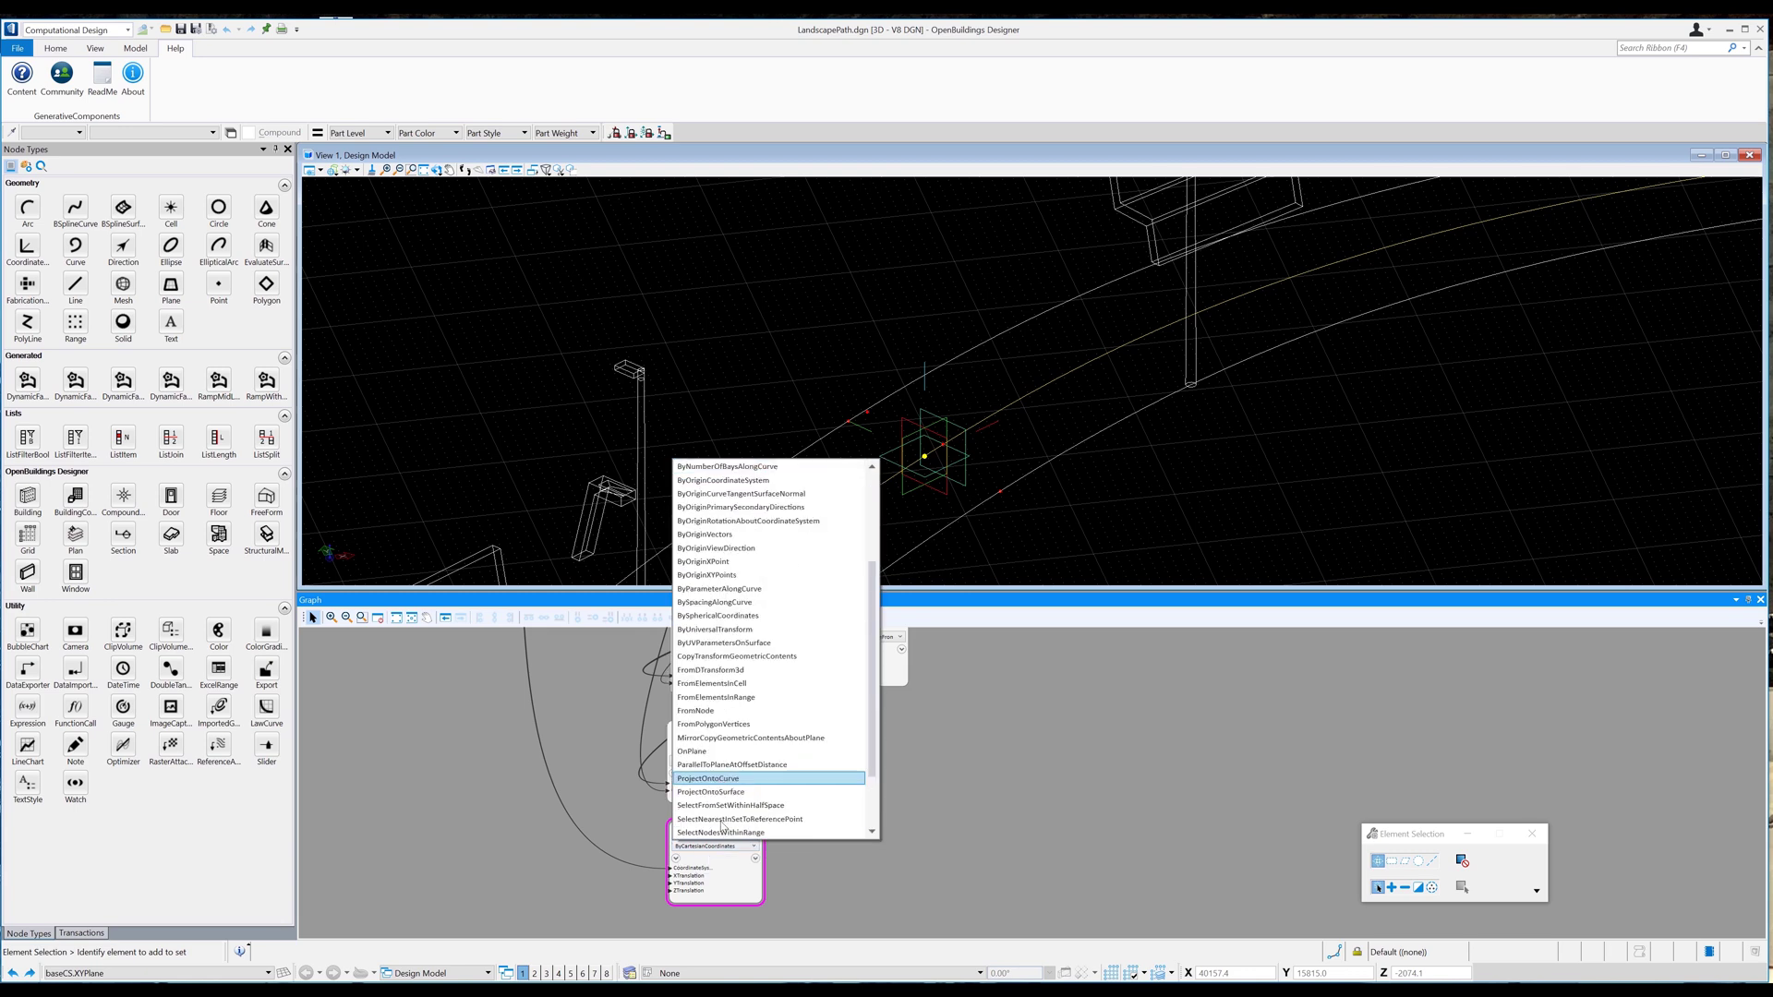
click(721, 575)
Name the new coordinate system BoardRotateCS and set its Origin to BoardsCS, XPoint to point8 and YPoint to point5.
click(681, 876)
text(boardcs)
key(Return)
click(682, 884)
text(point8)
key(Return)
scroll(908, 794, down, 1)
middle_drag(908, 794, 875, 791)
click(683, 871)
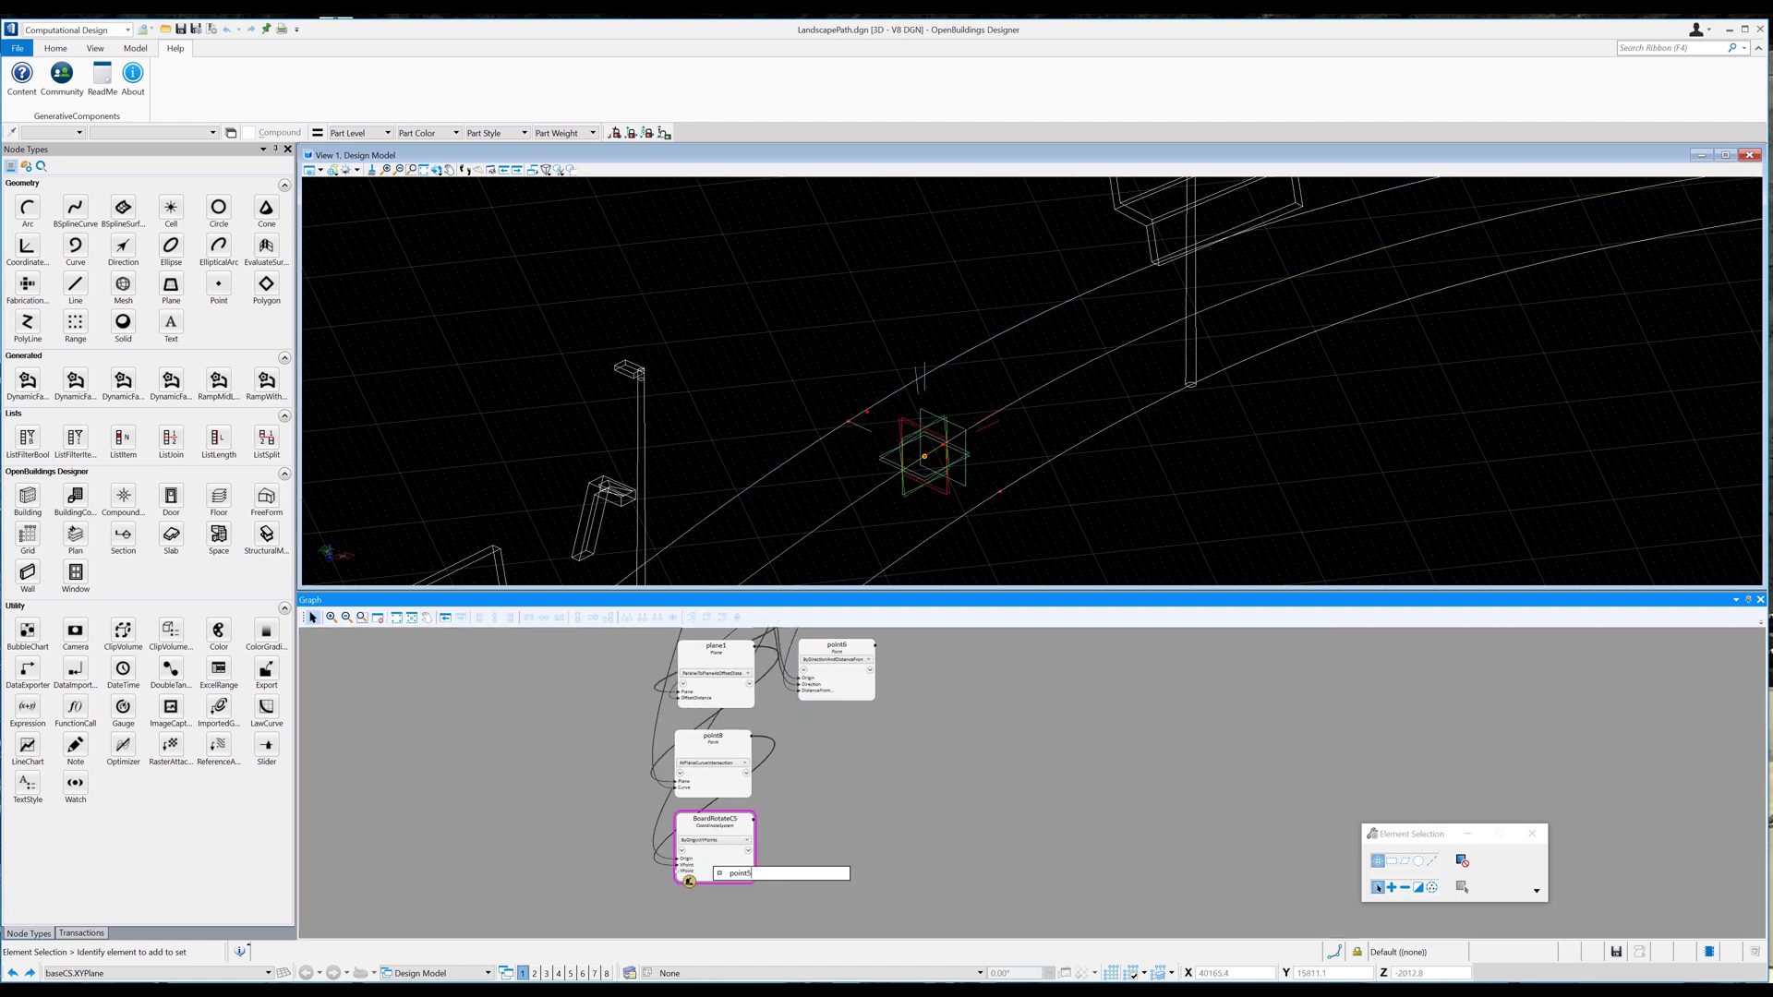
click(935, 438)
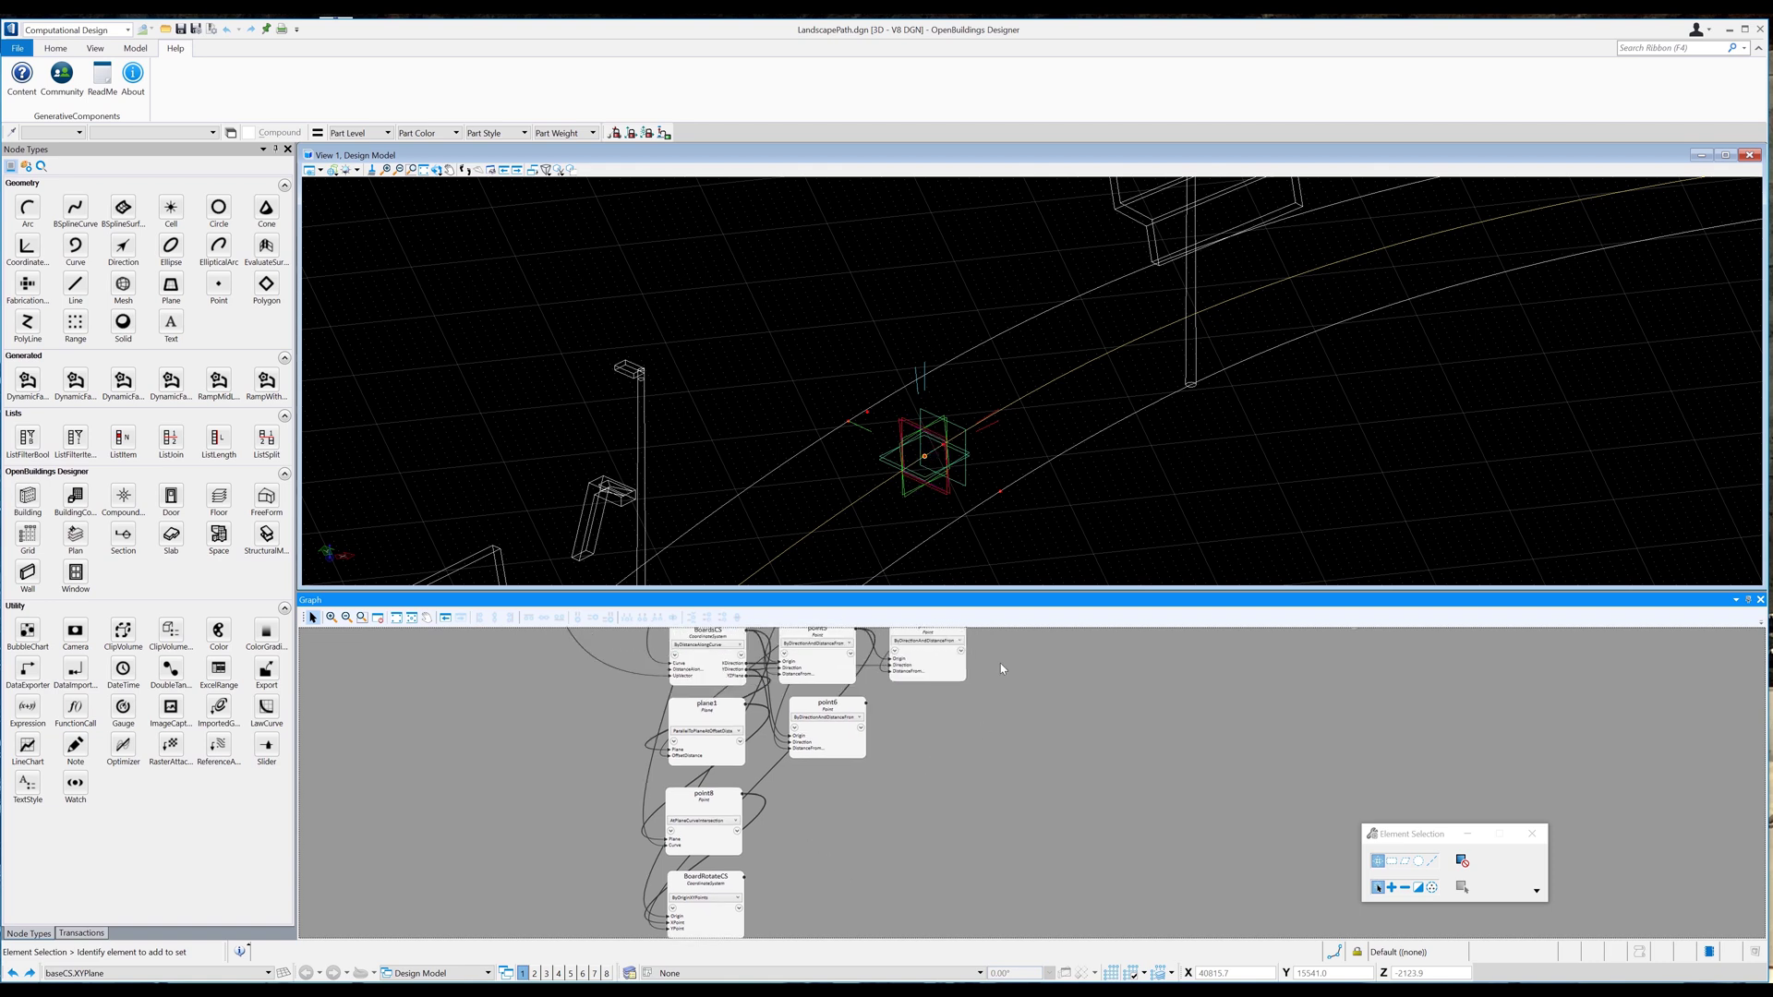
Set the Direction input of point7 to BoardRotateCS.XDirection.
mouse_move(894, 717)
double_click(955, 721)
text(BoardRotateCS)
key(Return)
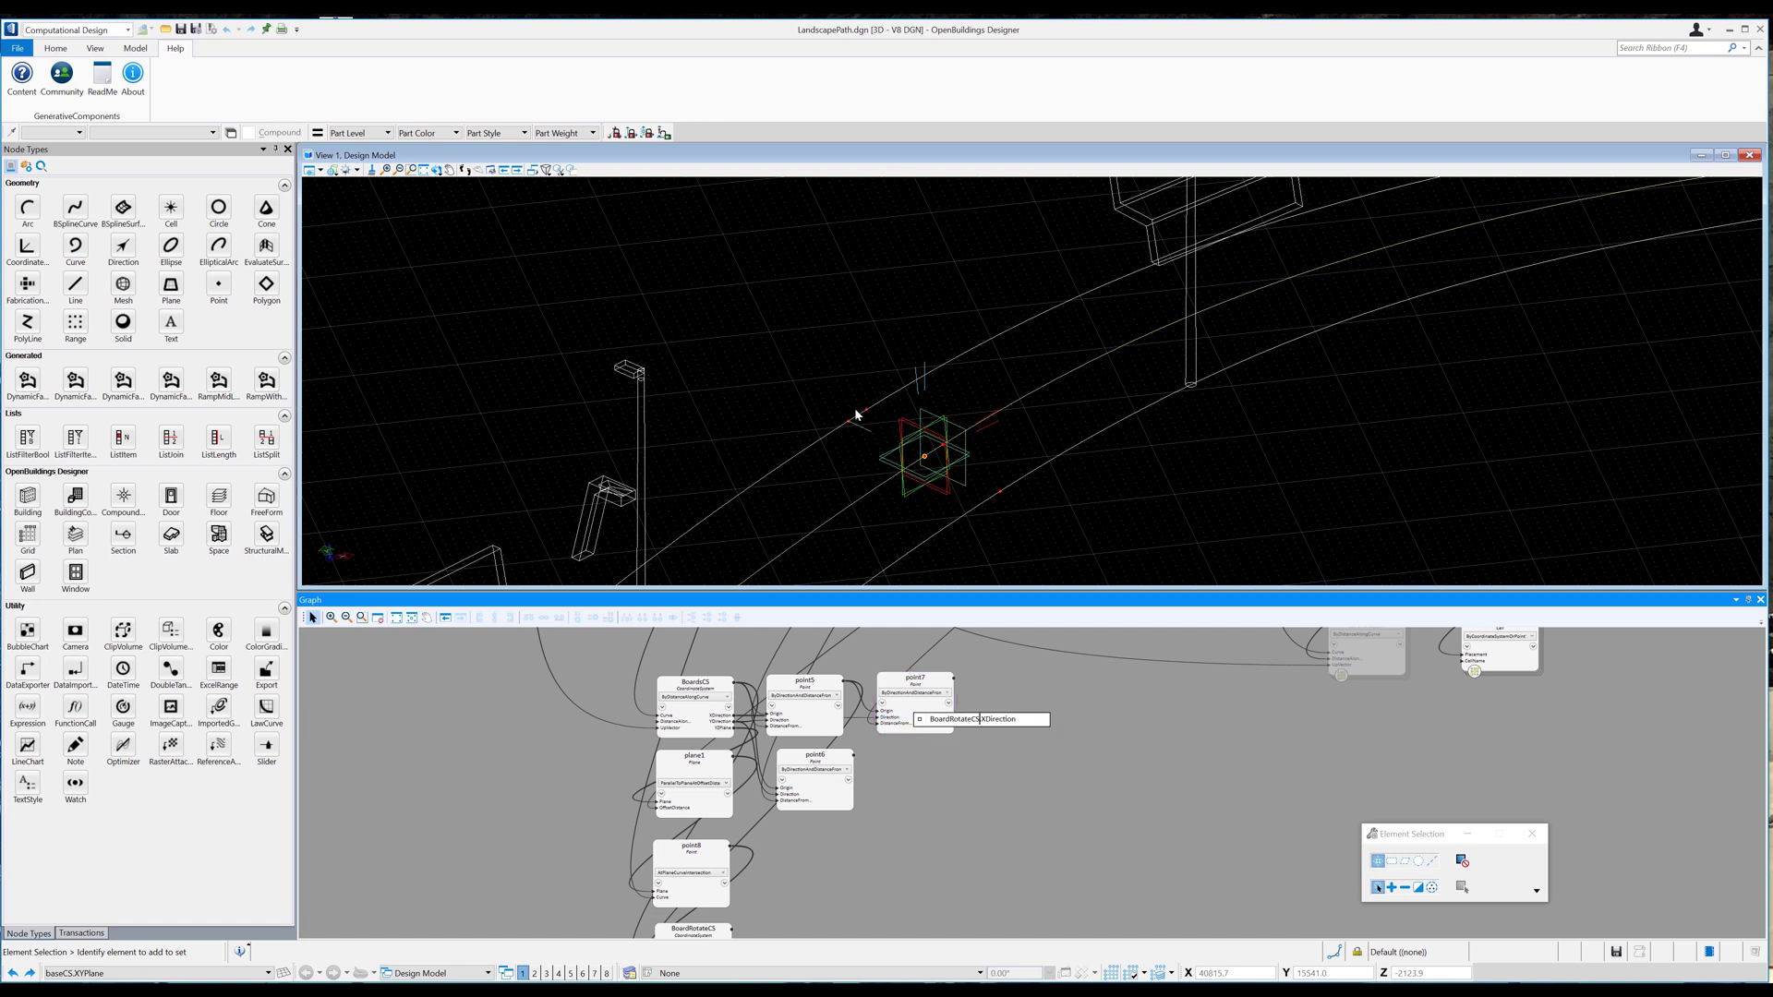
click(1001, 836)
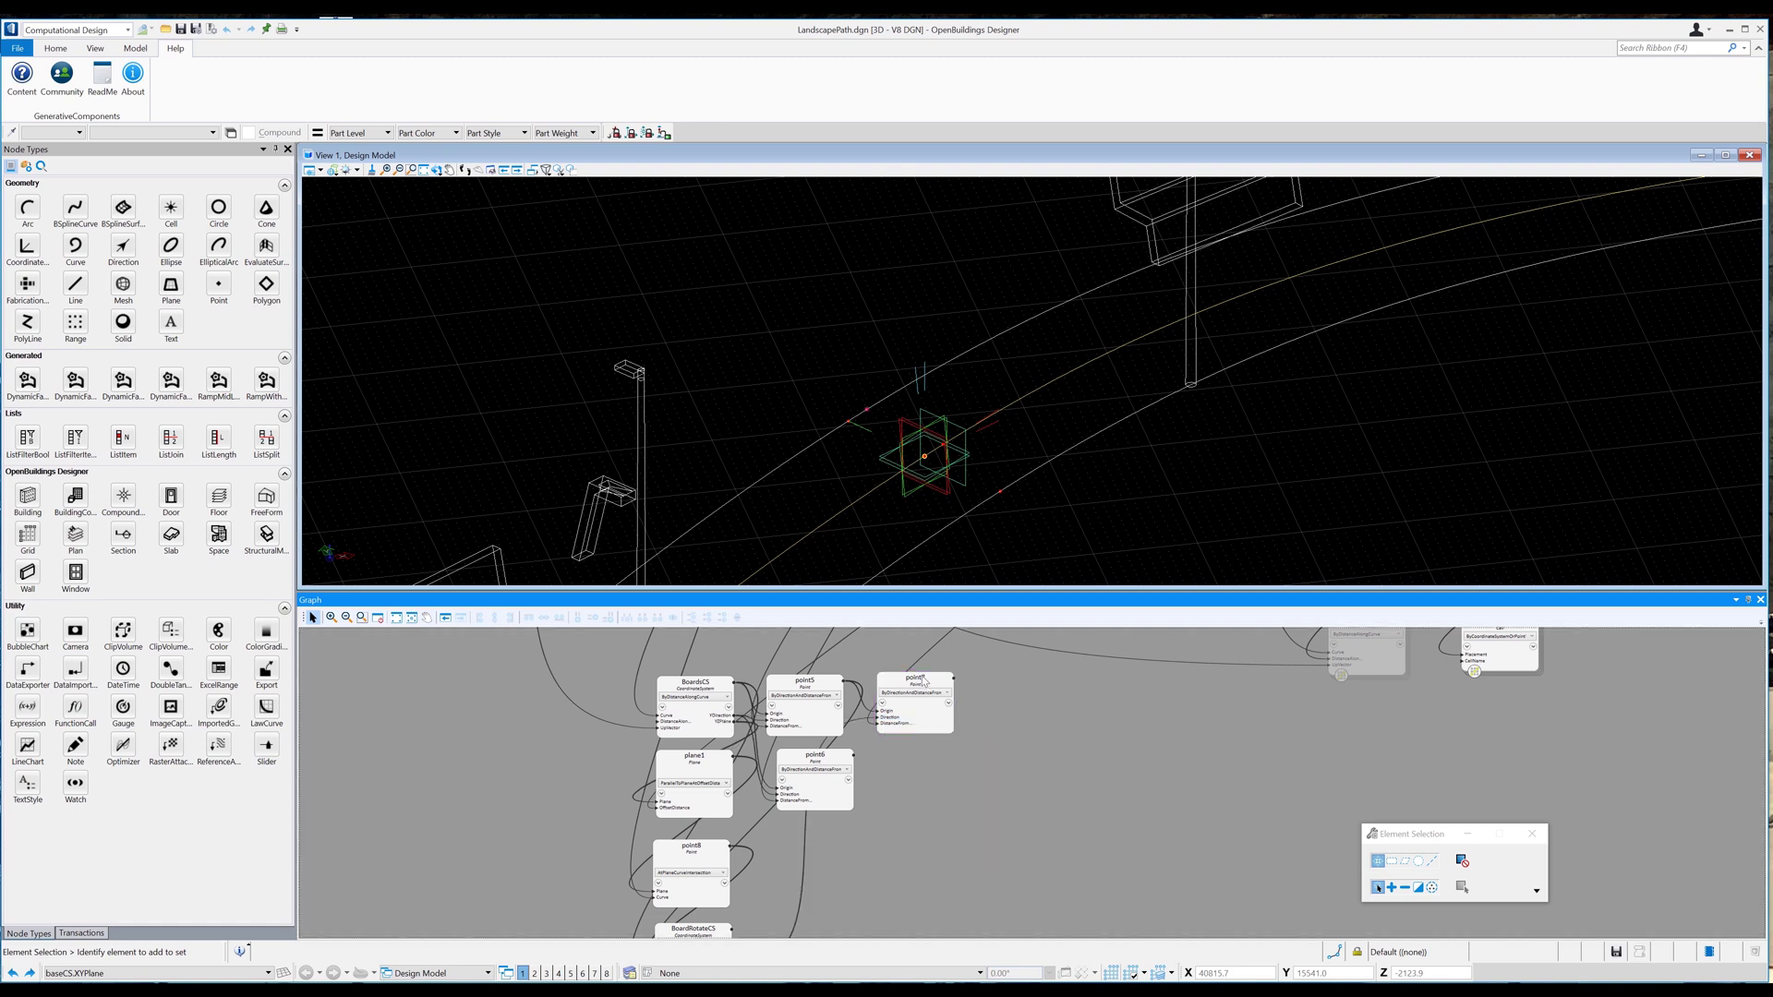
Duplicate point7, set the copy's Origin to point6 and position the new node beside point6.
right_click(923, 707)
click(965, 477)
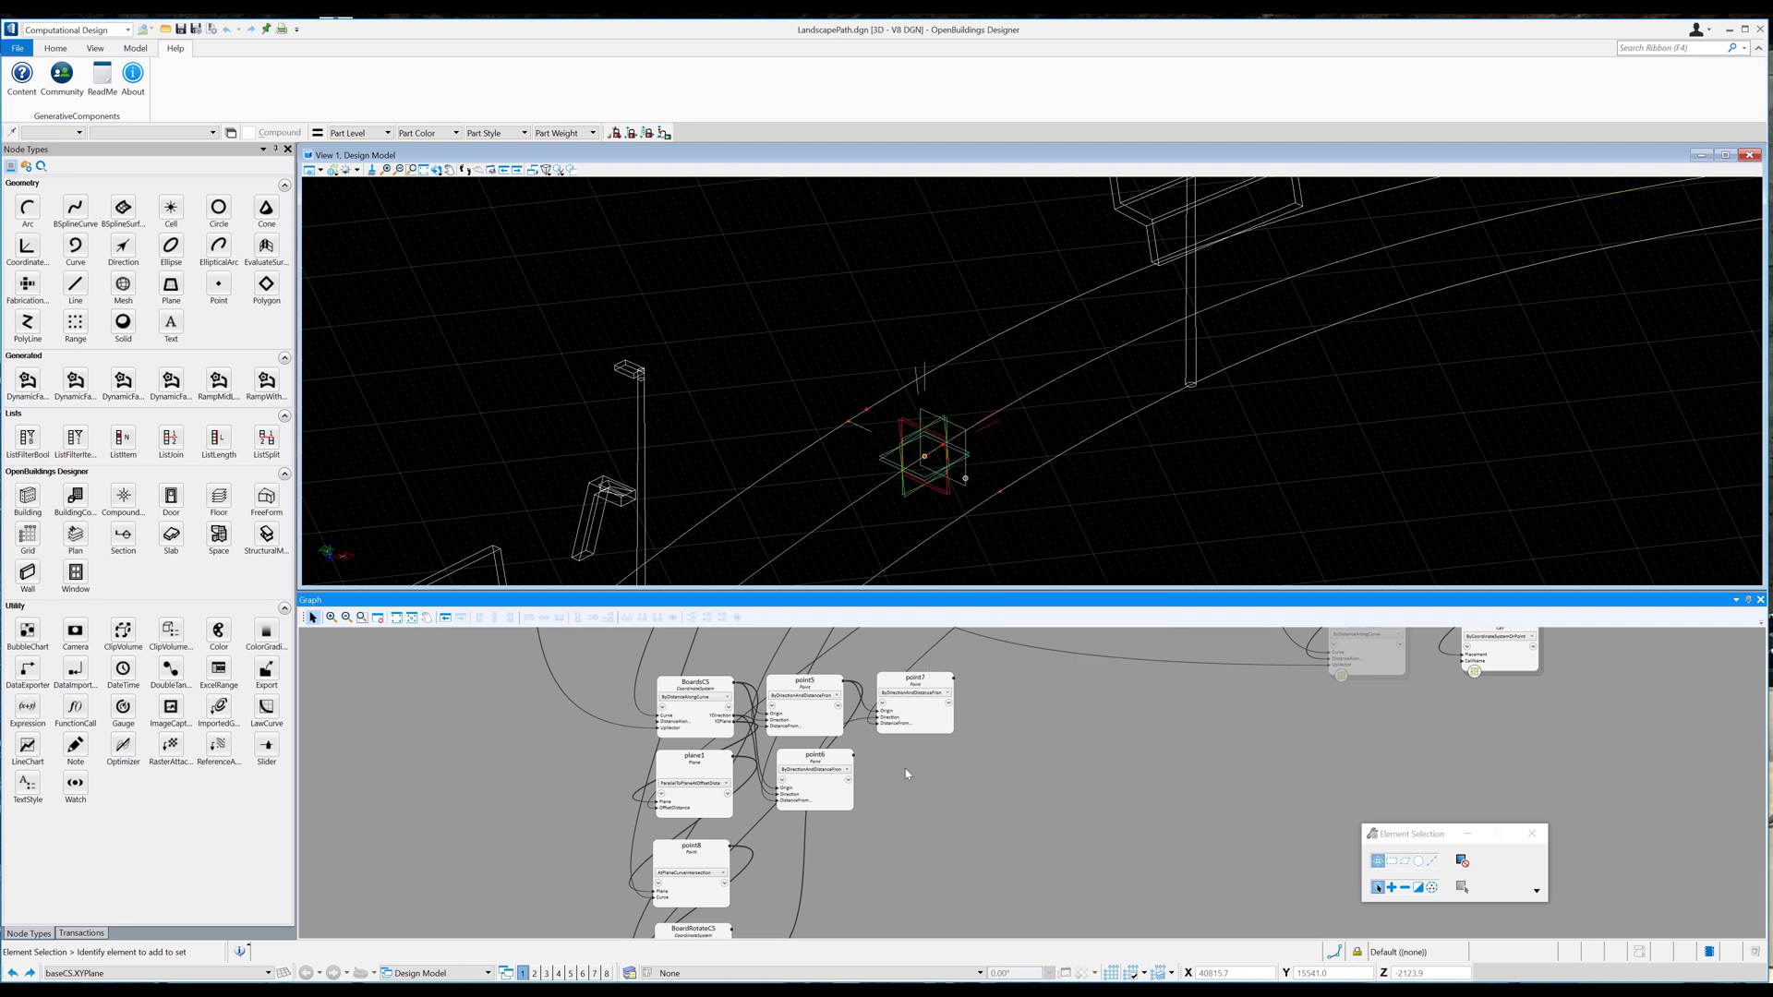
click(907, 774)
key(BackSpace)
text(6)
key(Return)
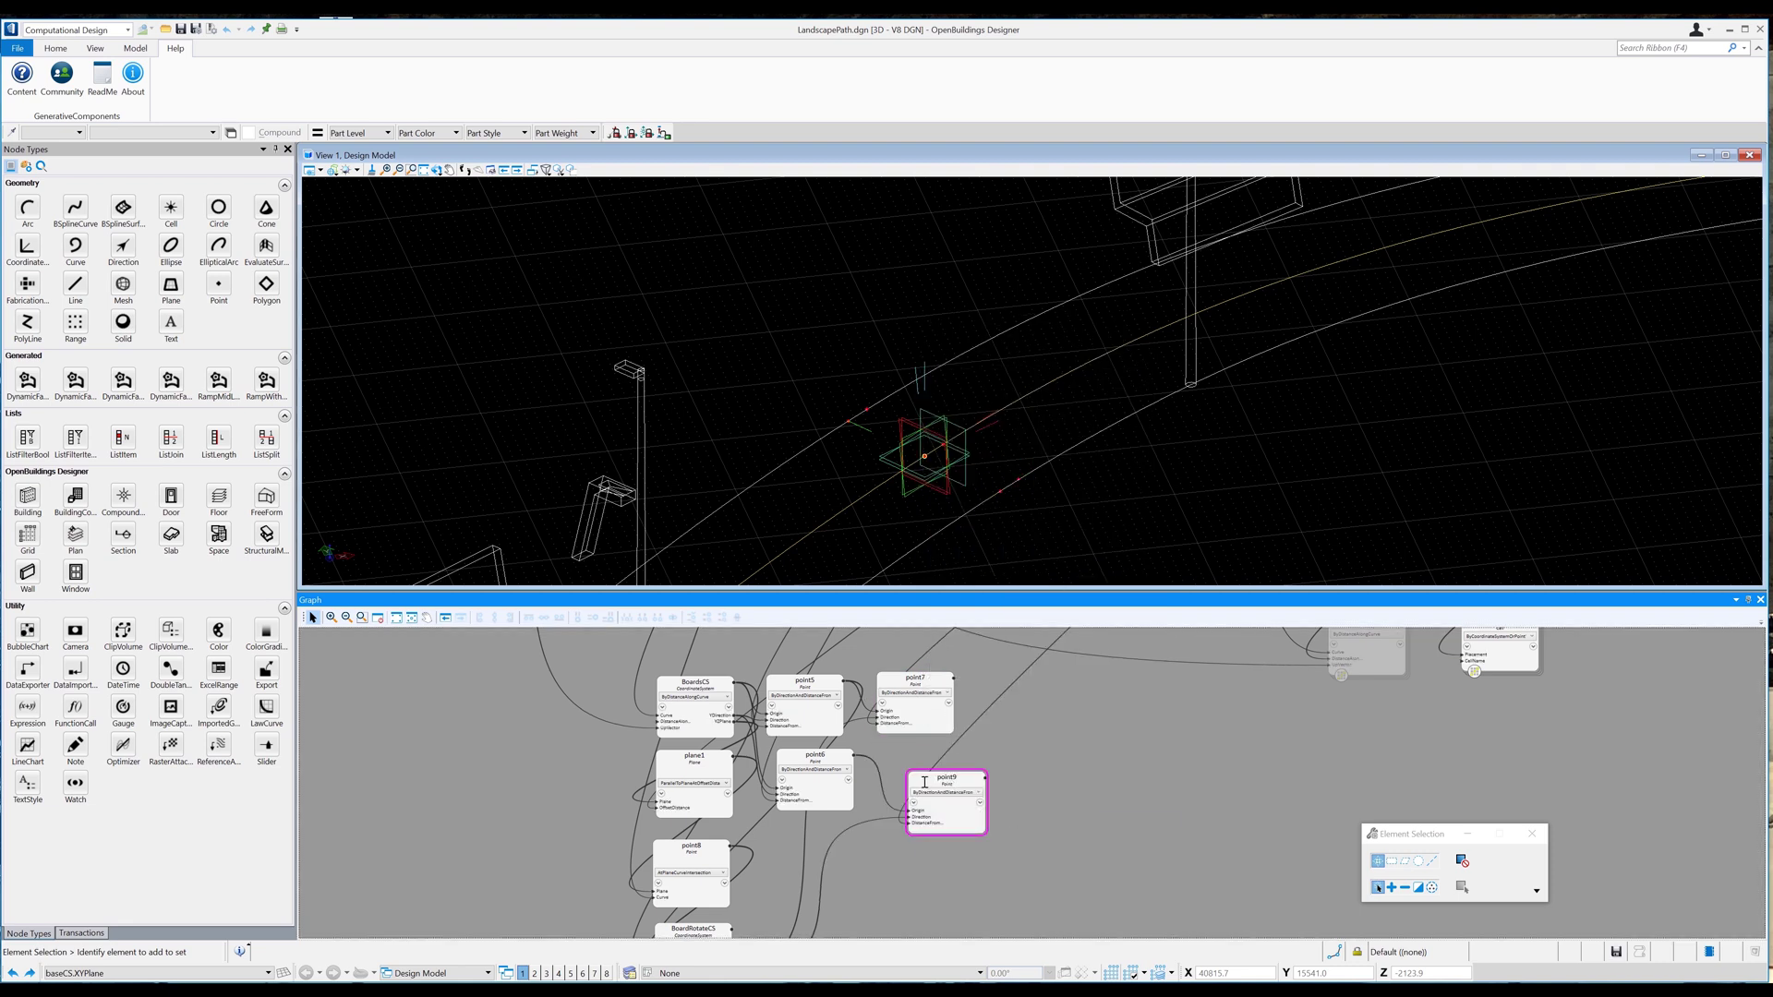
click(889, 760)
click(933, 781)
drag(928, 785, 898, 764)
click(890, 783)
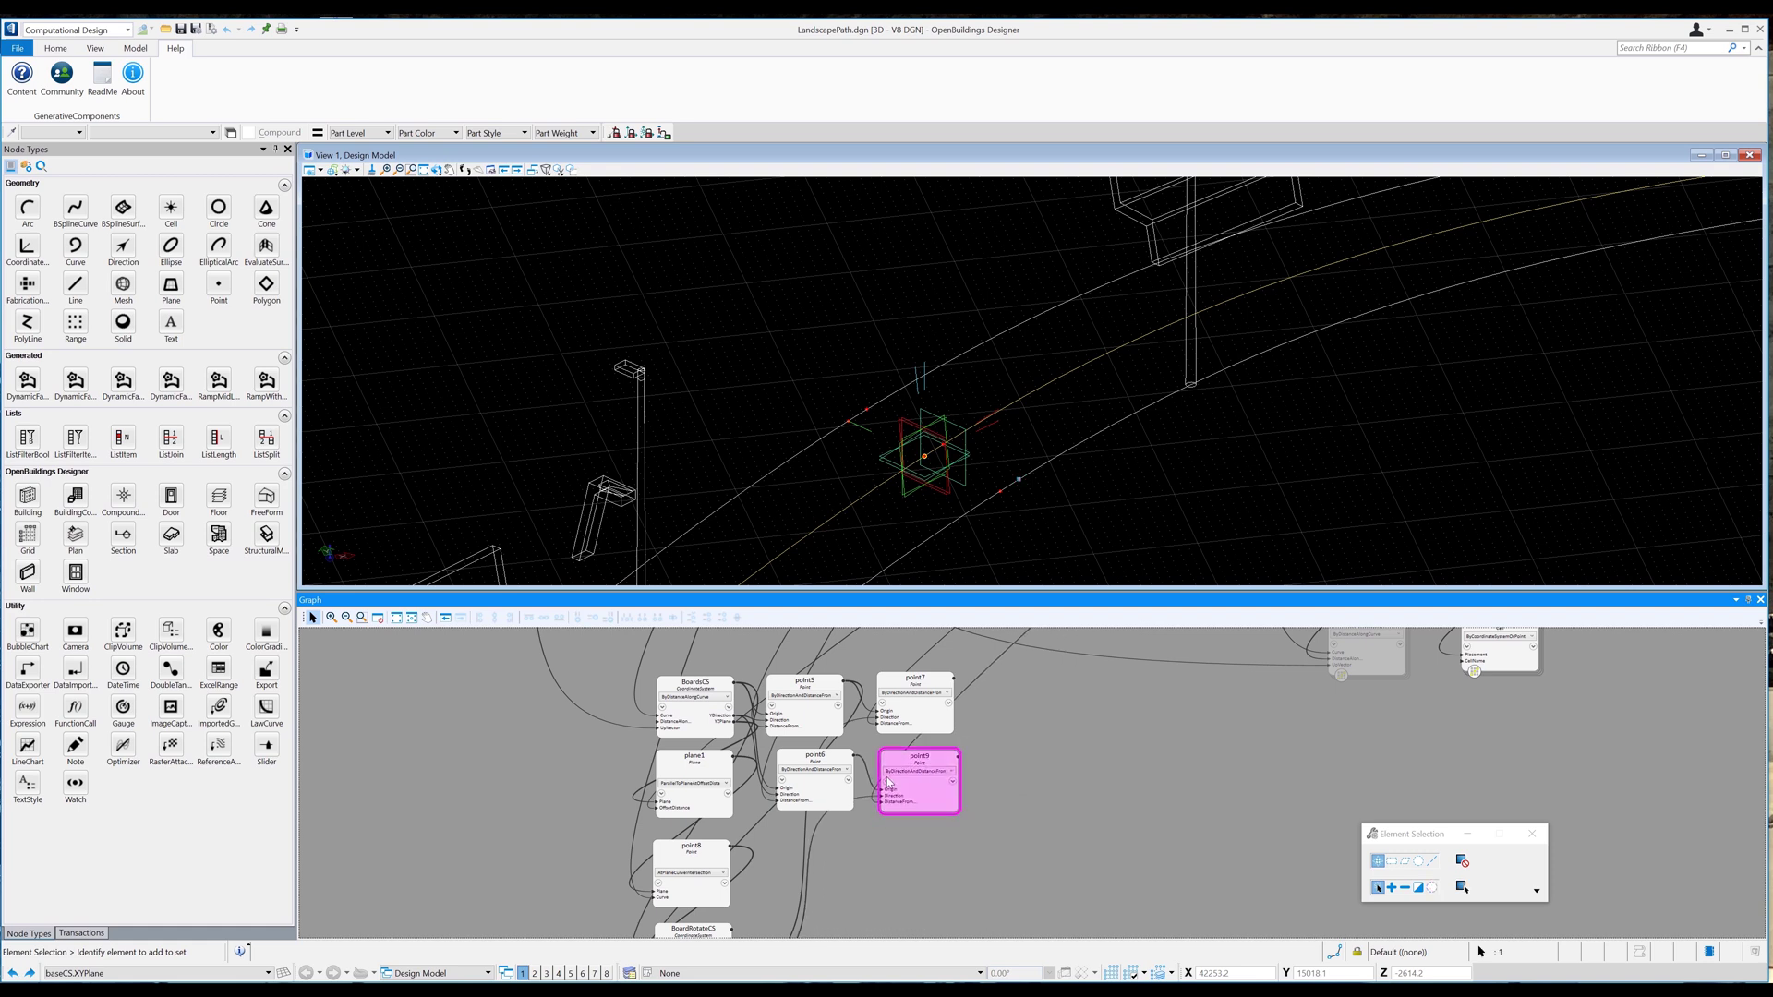
Place a Polygon node beside the point nodes and set its vertices to {point5,point7,point9,point6}.
click(264, 288)
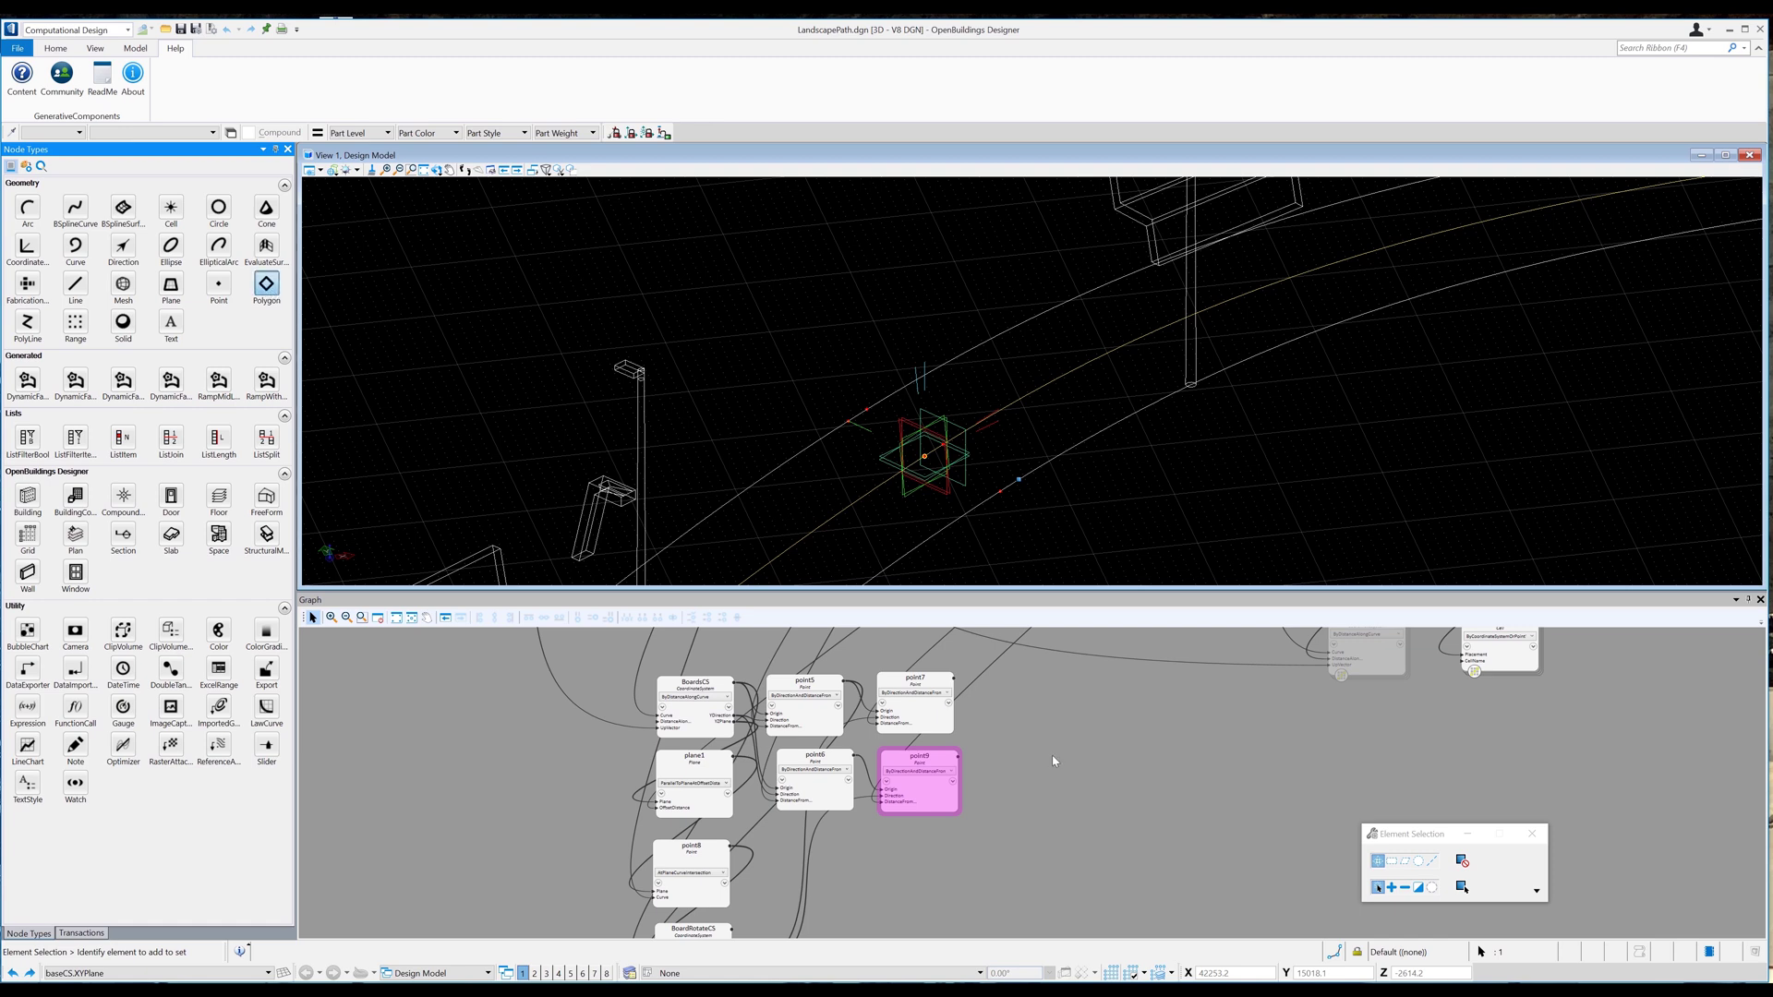
click(1009, 732)
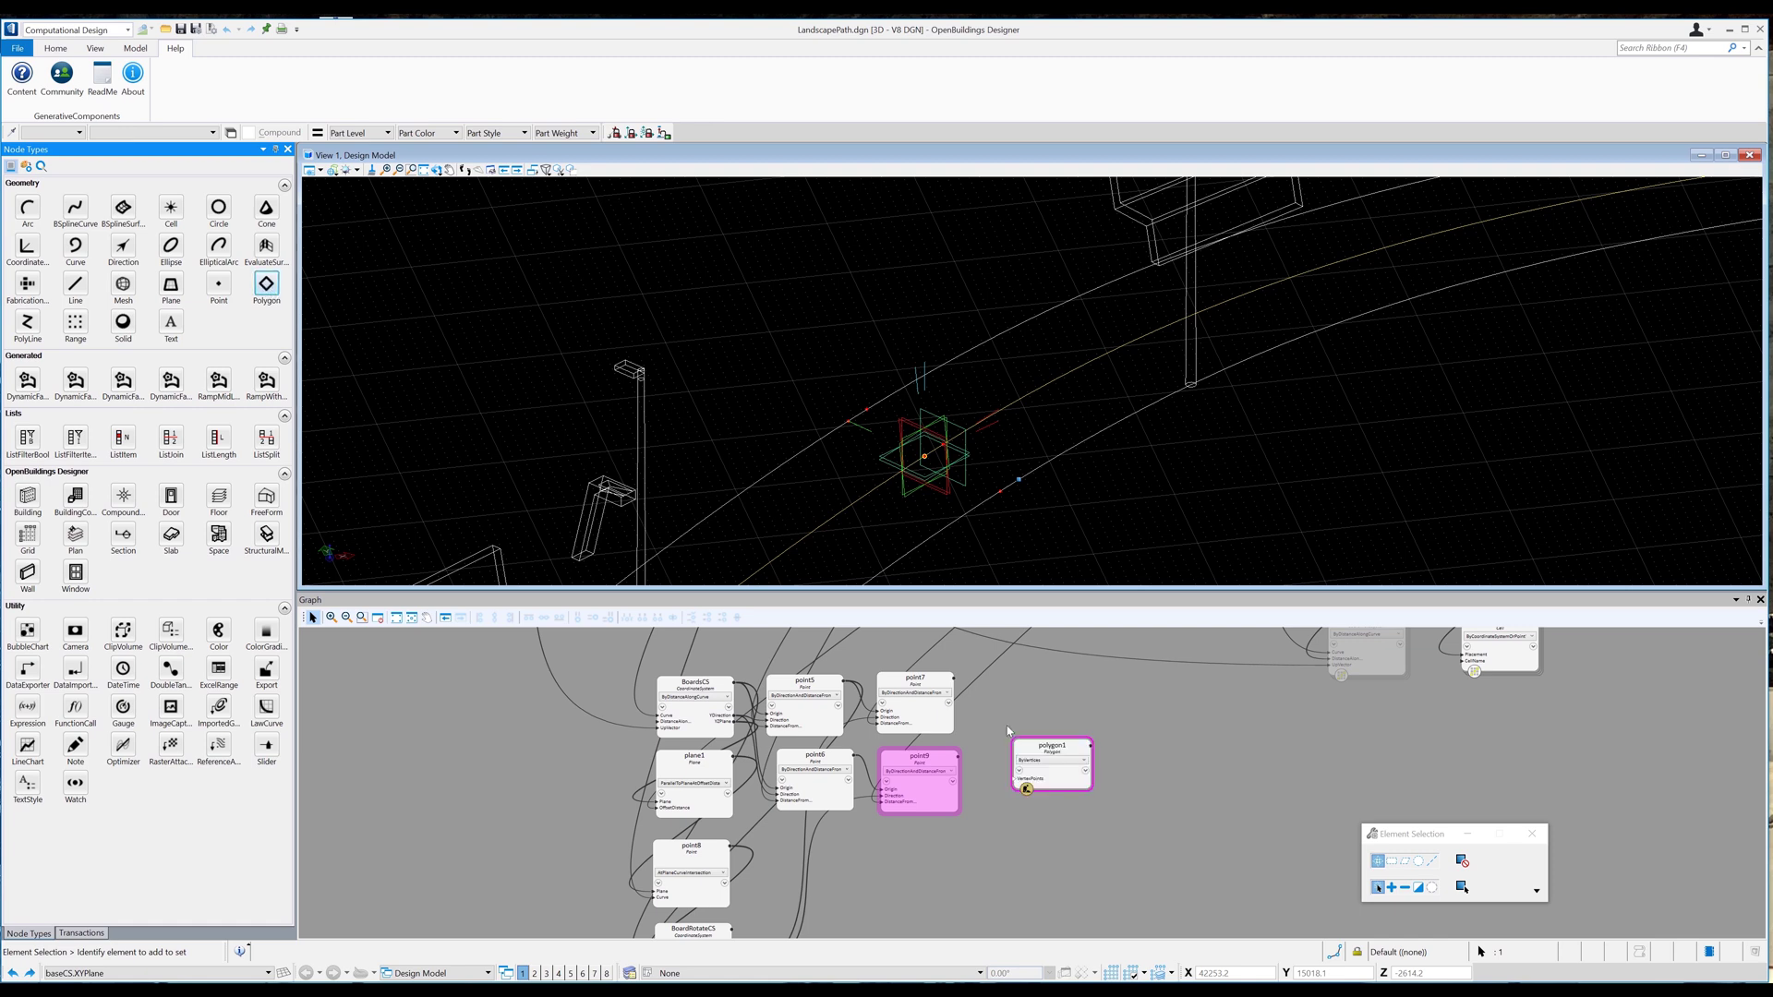
click(1046, 782)
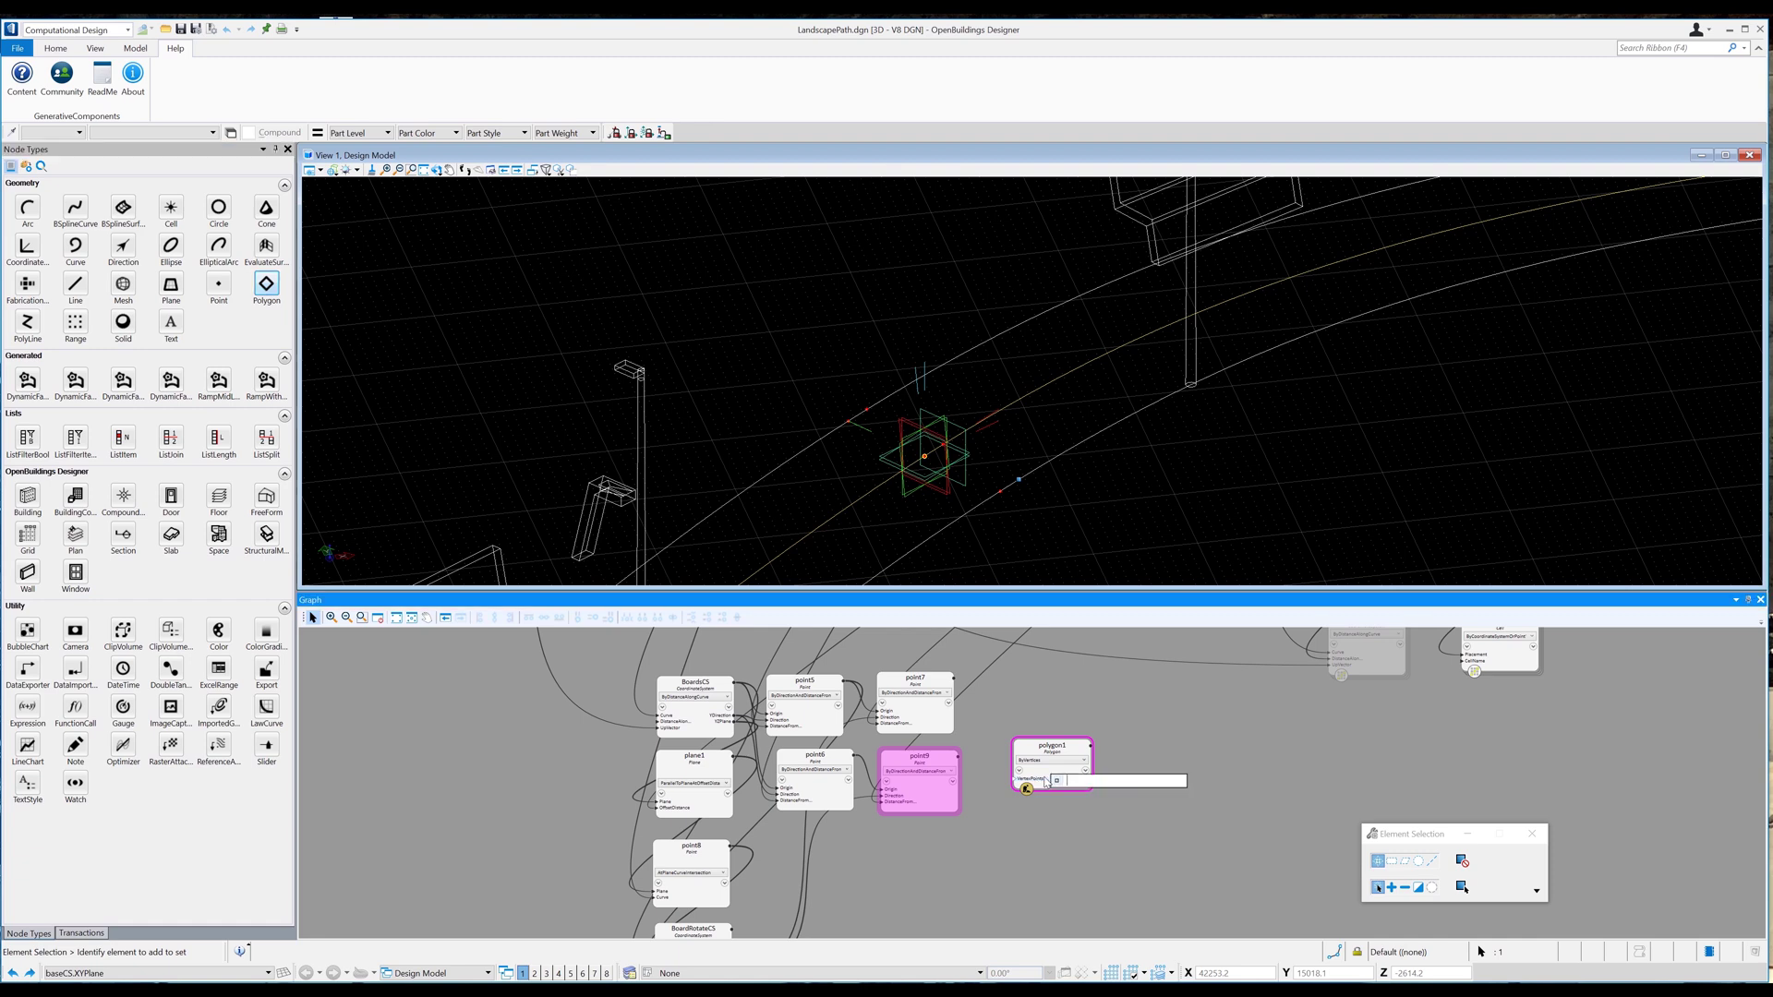
text(()
text(point5,point7,p)
text(oint)
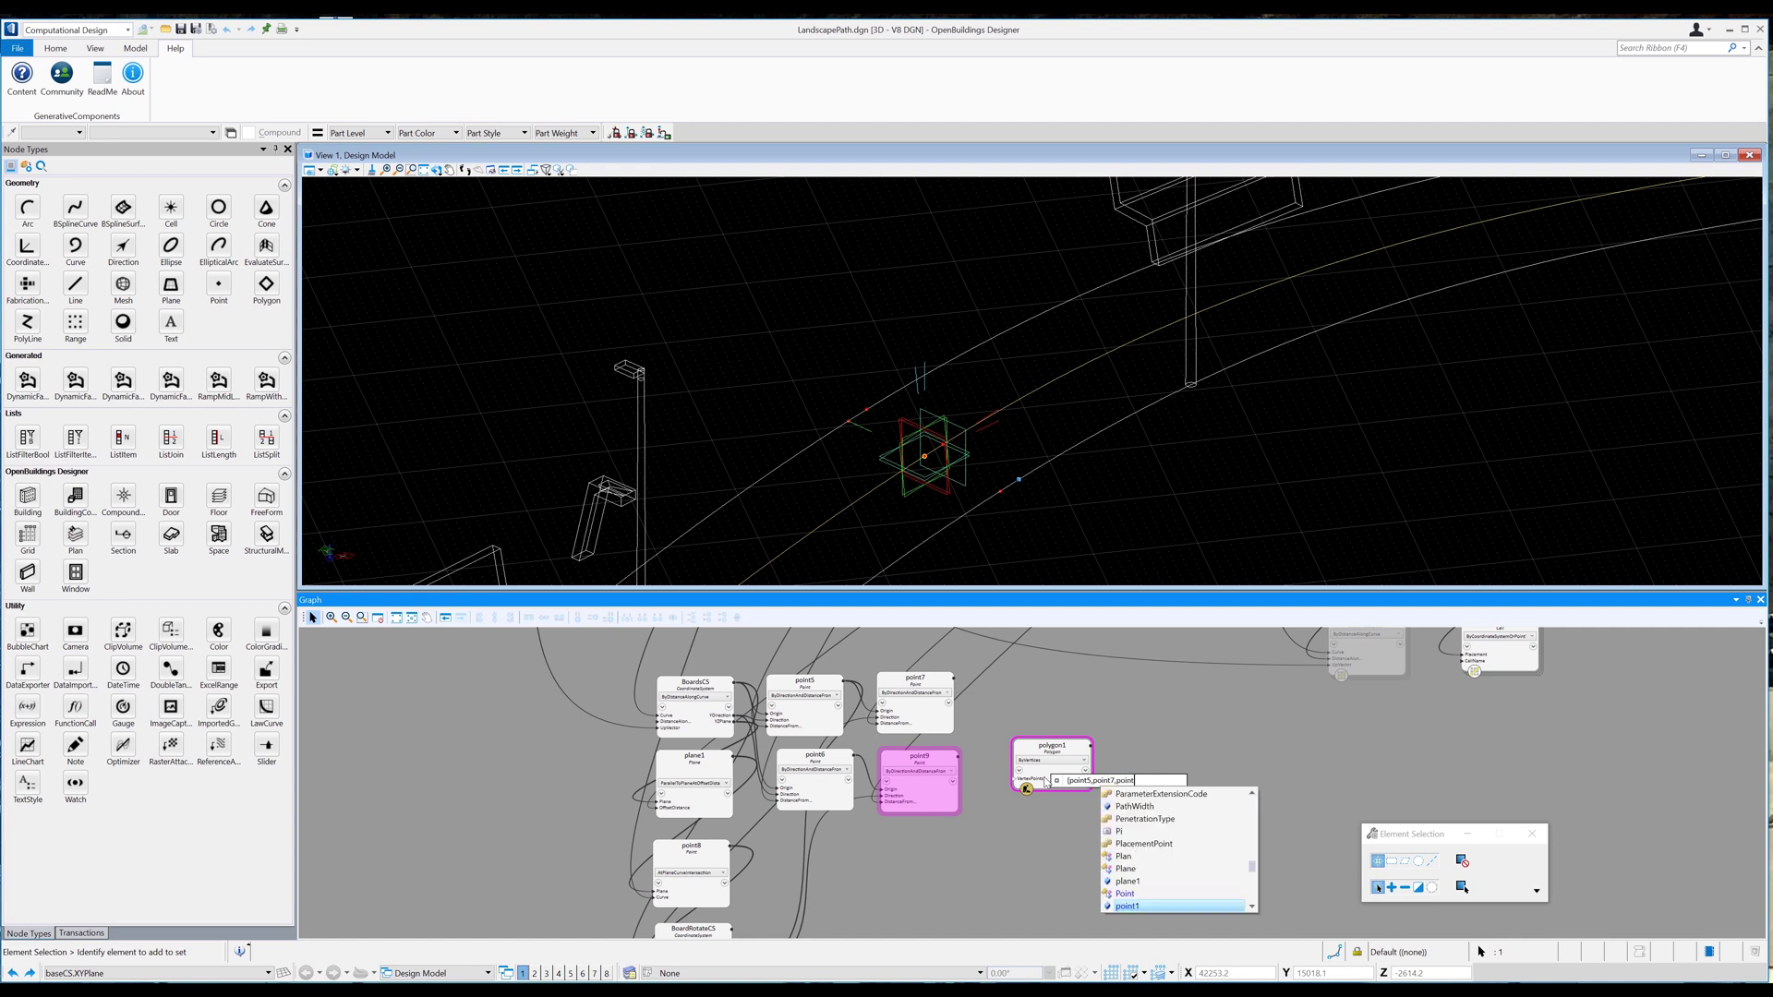
text(9,point6})
key(Return)
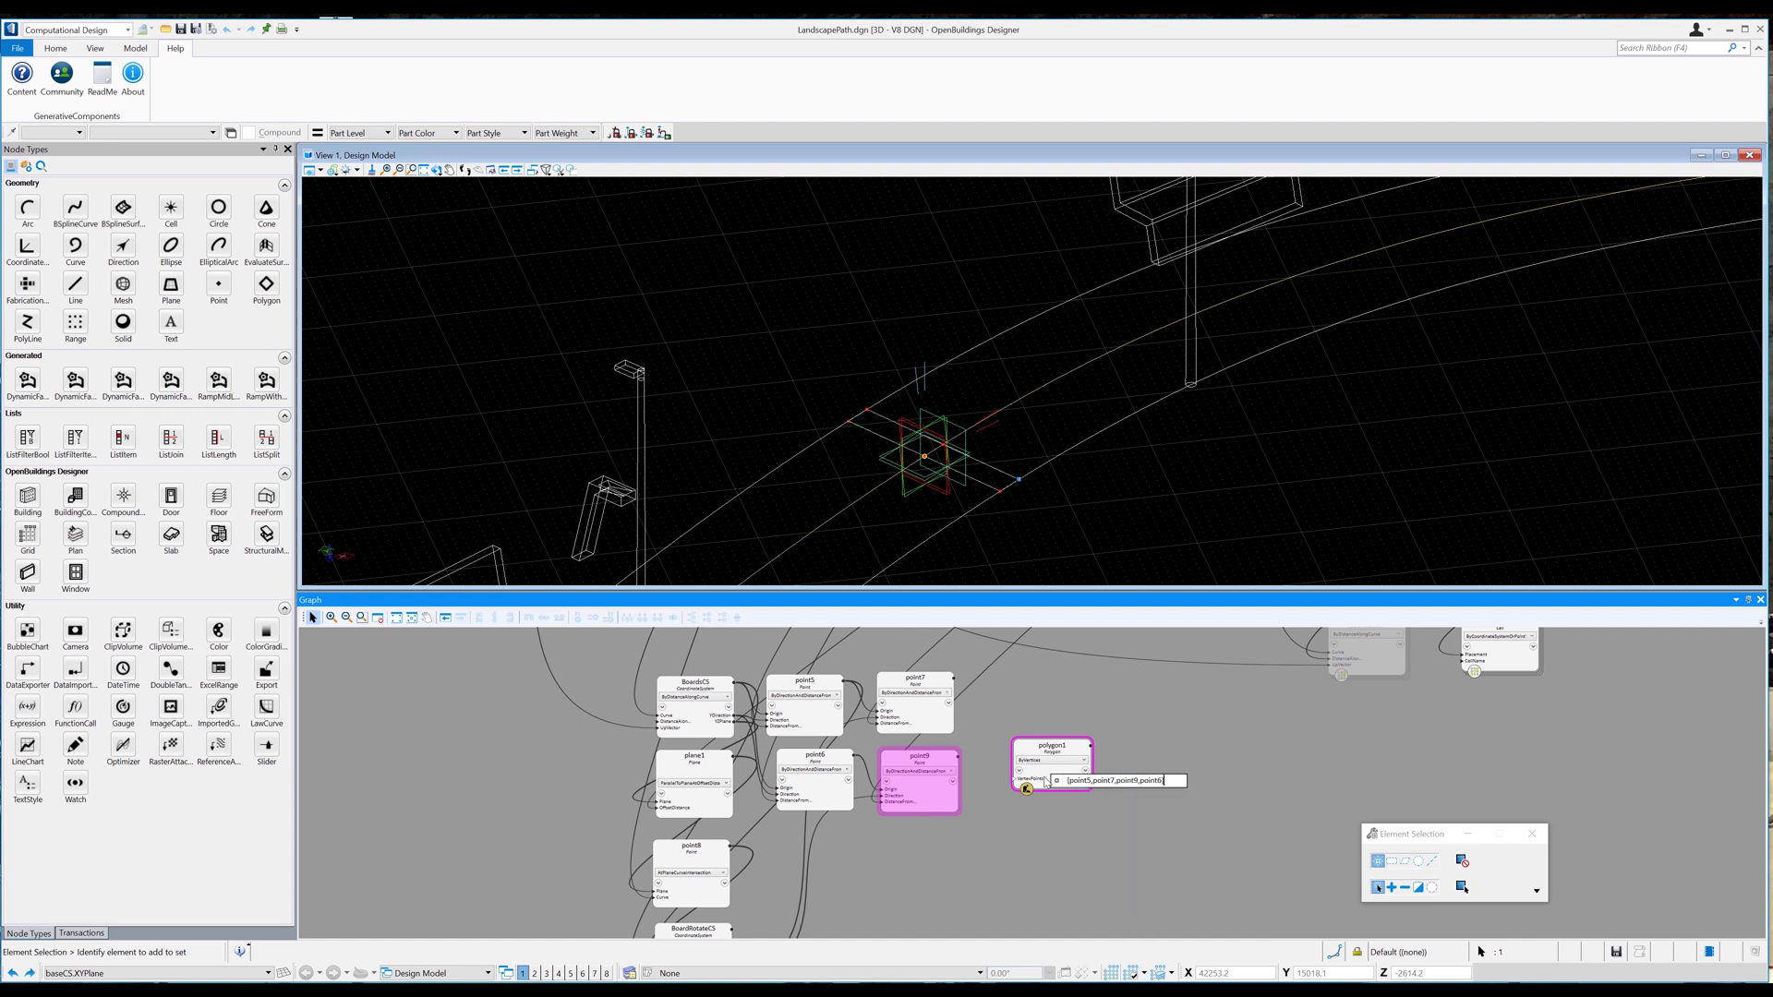
Place a Solid node that offsets from the closed curve polygon1 and name it Boards.
click(1149, 743)
drag(123, 323, 1149, 754)
double_click(1150, 755)
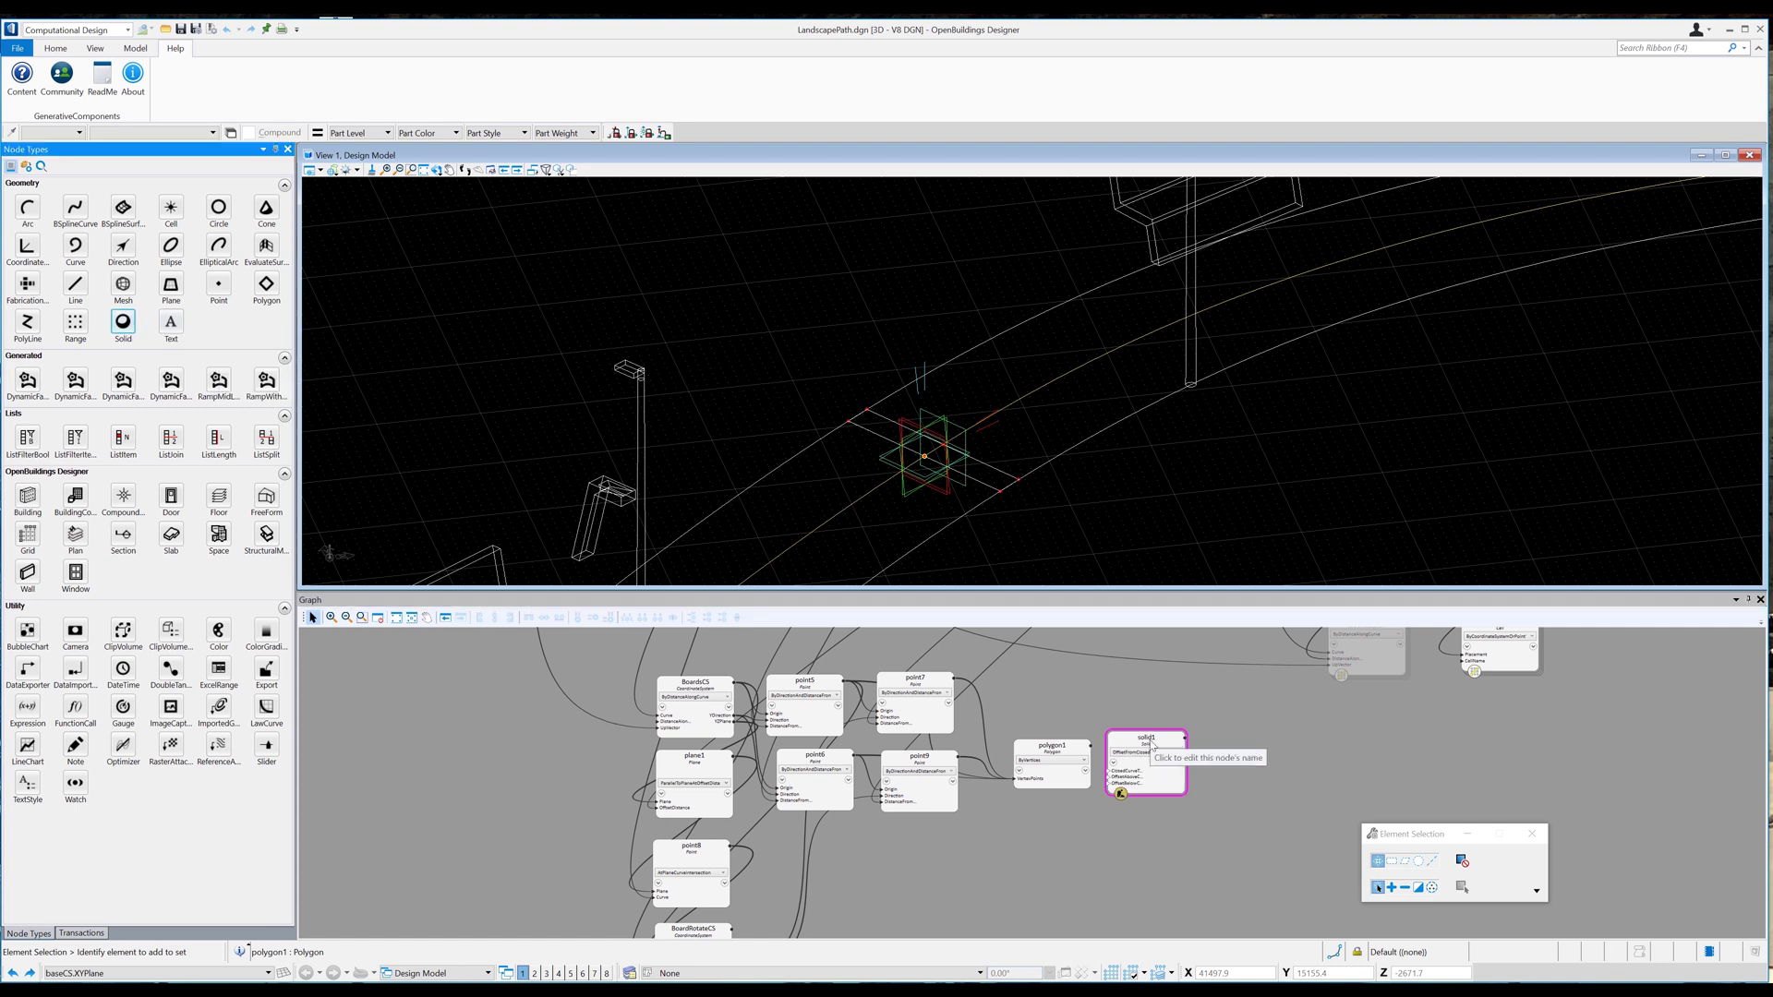
text(Boards)
key(Return)
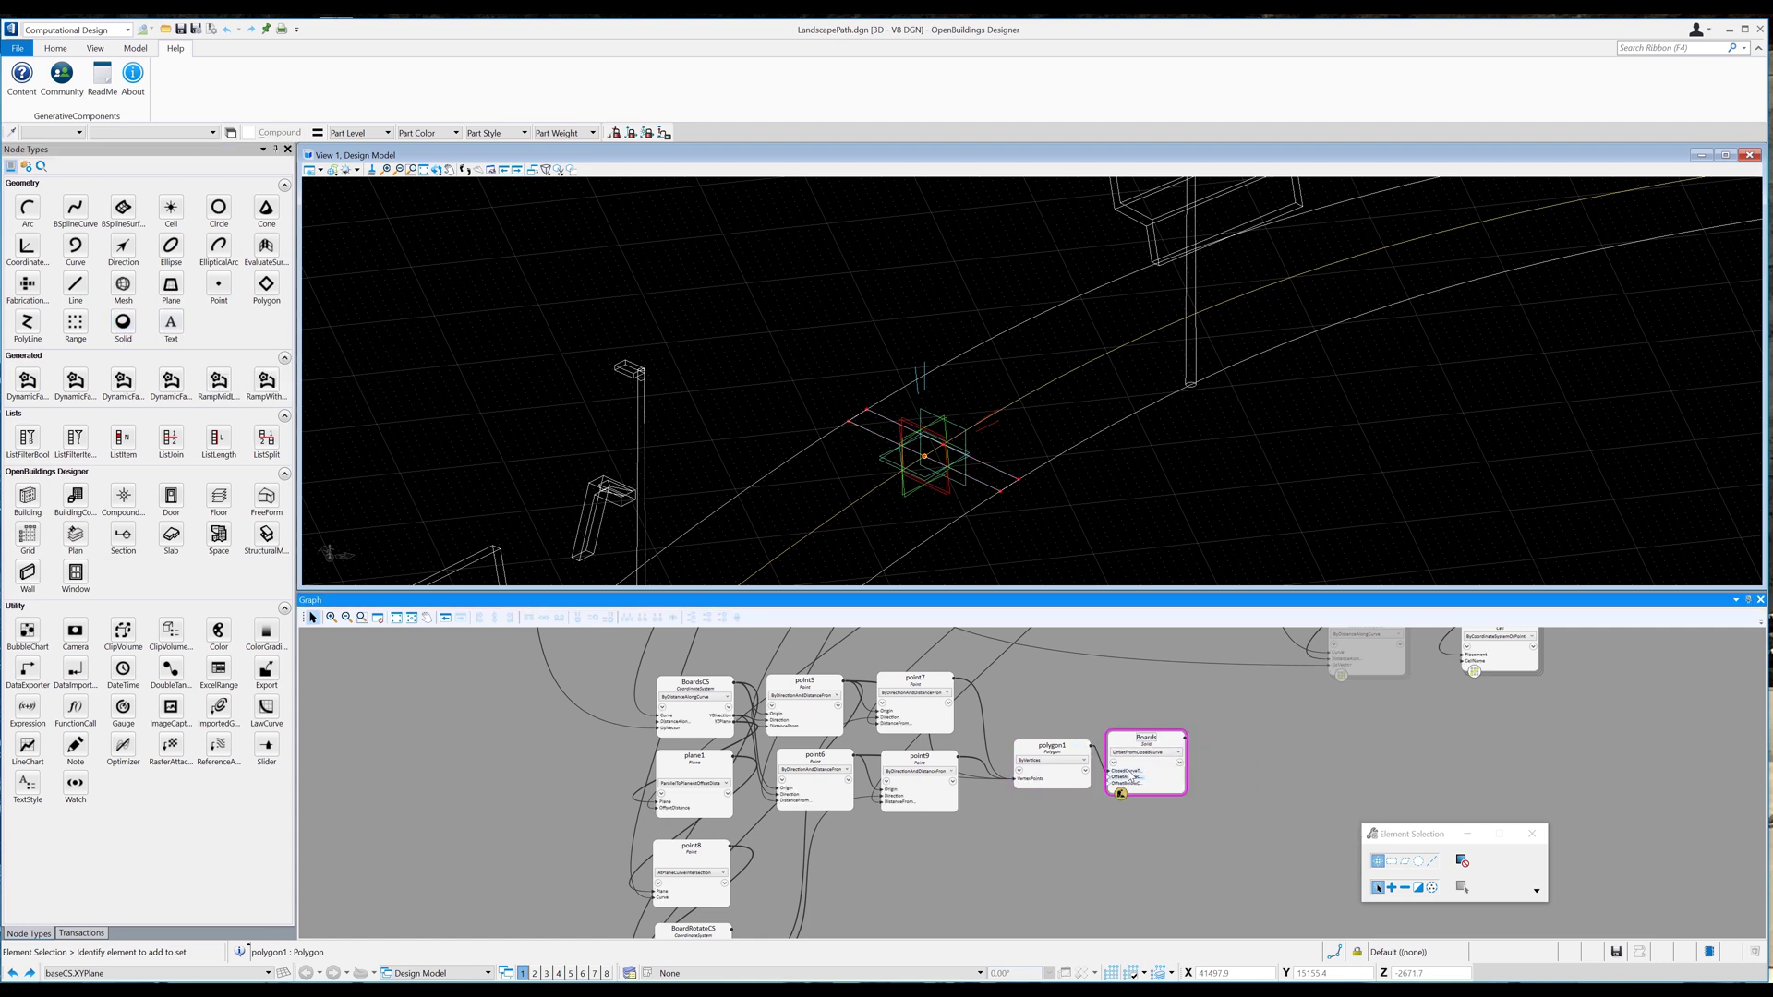
Set the first offset of the Boards solid to 100 and the second offset to 0.
double_click(1137, 779)
text(100)
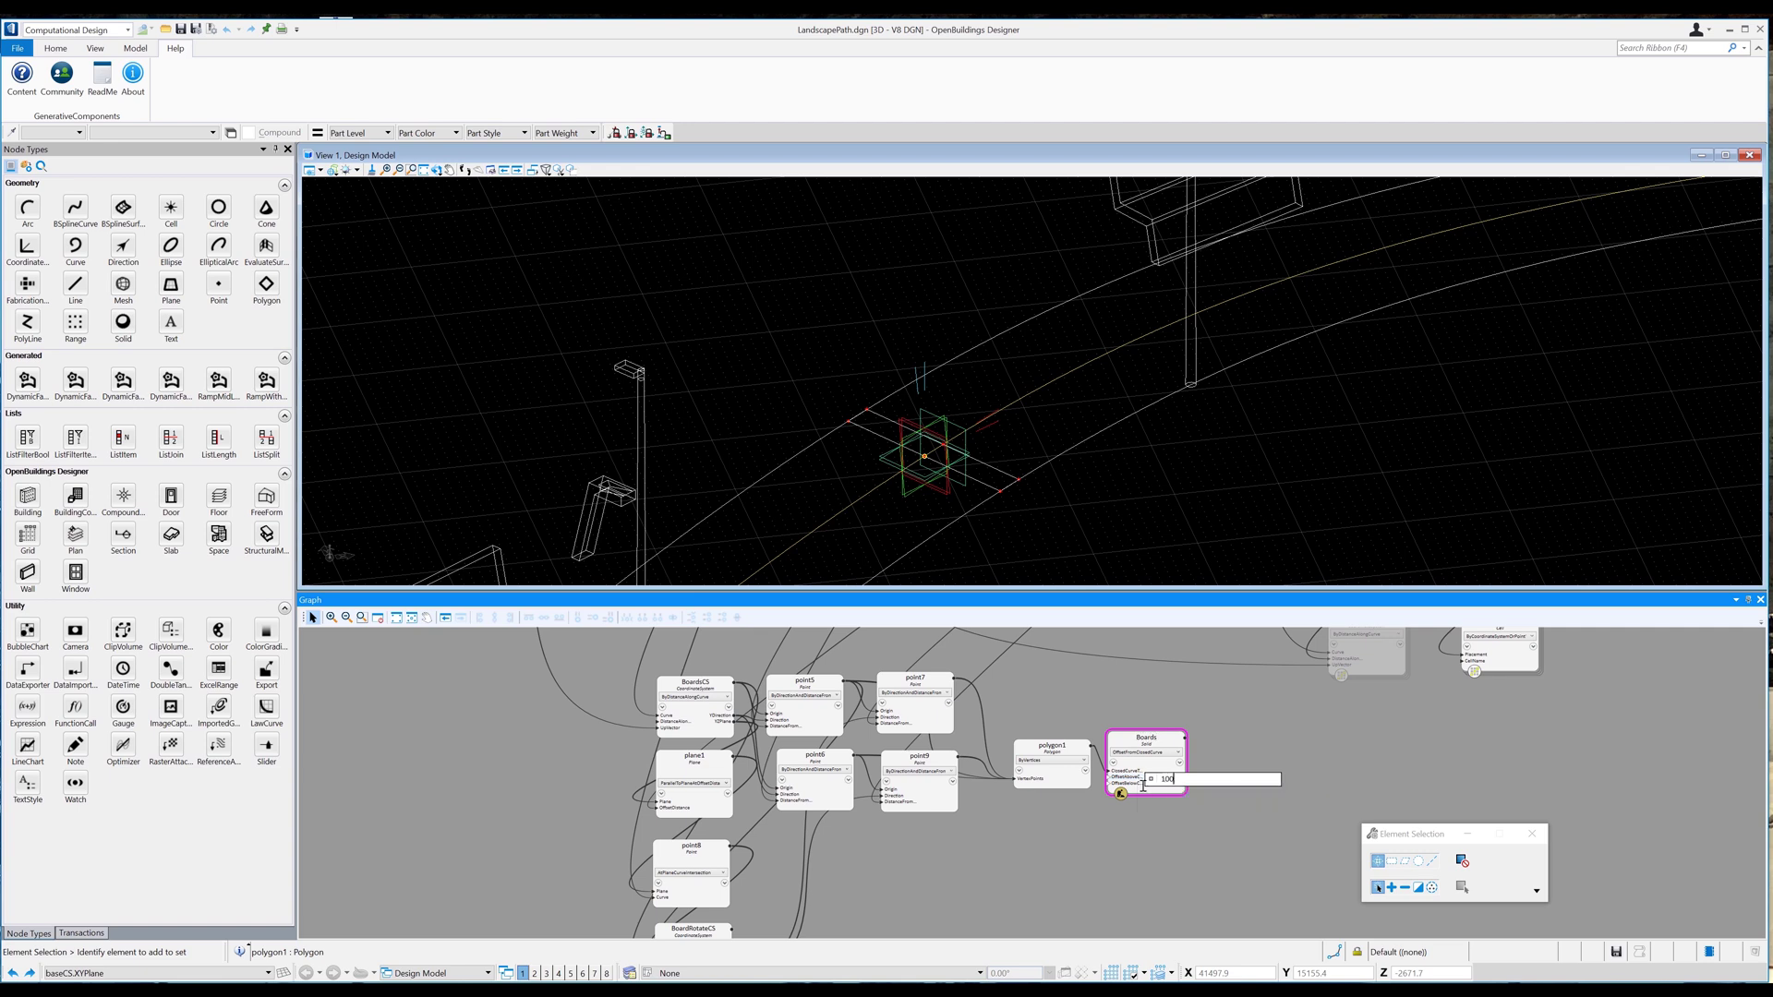
double_click(1143, 786)
text(0)
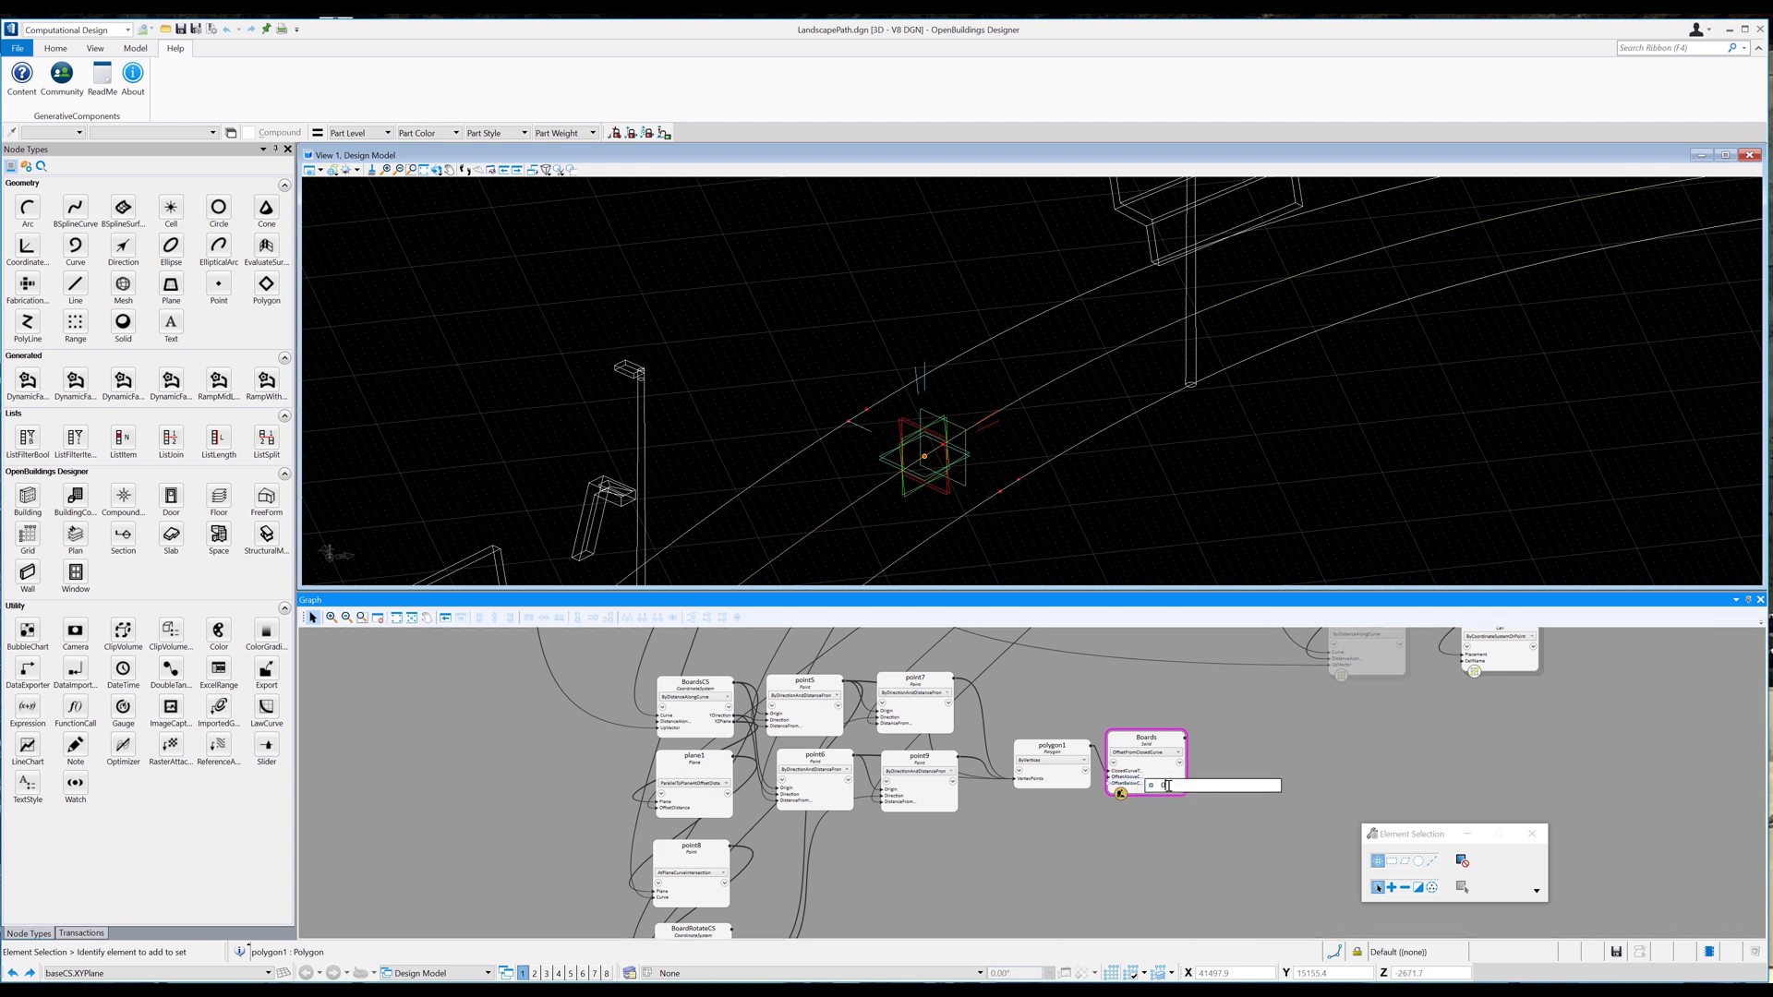
key(Return)
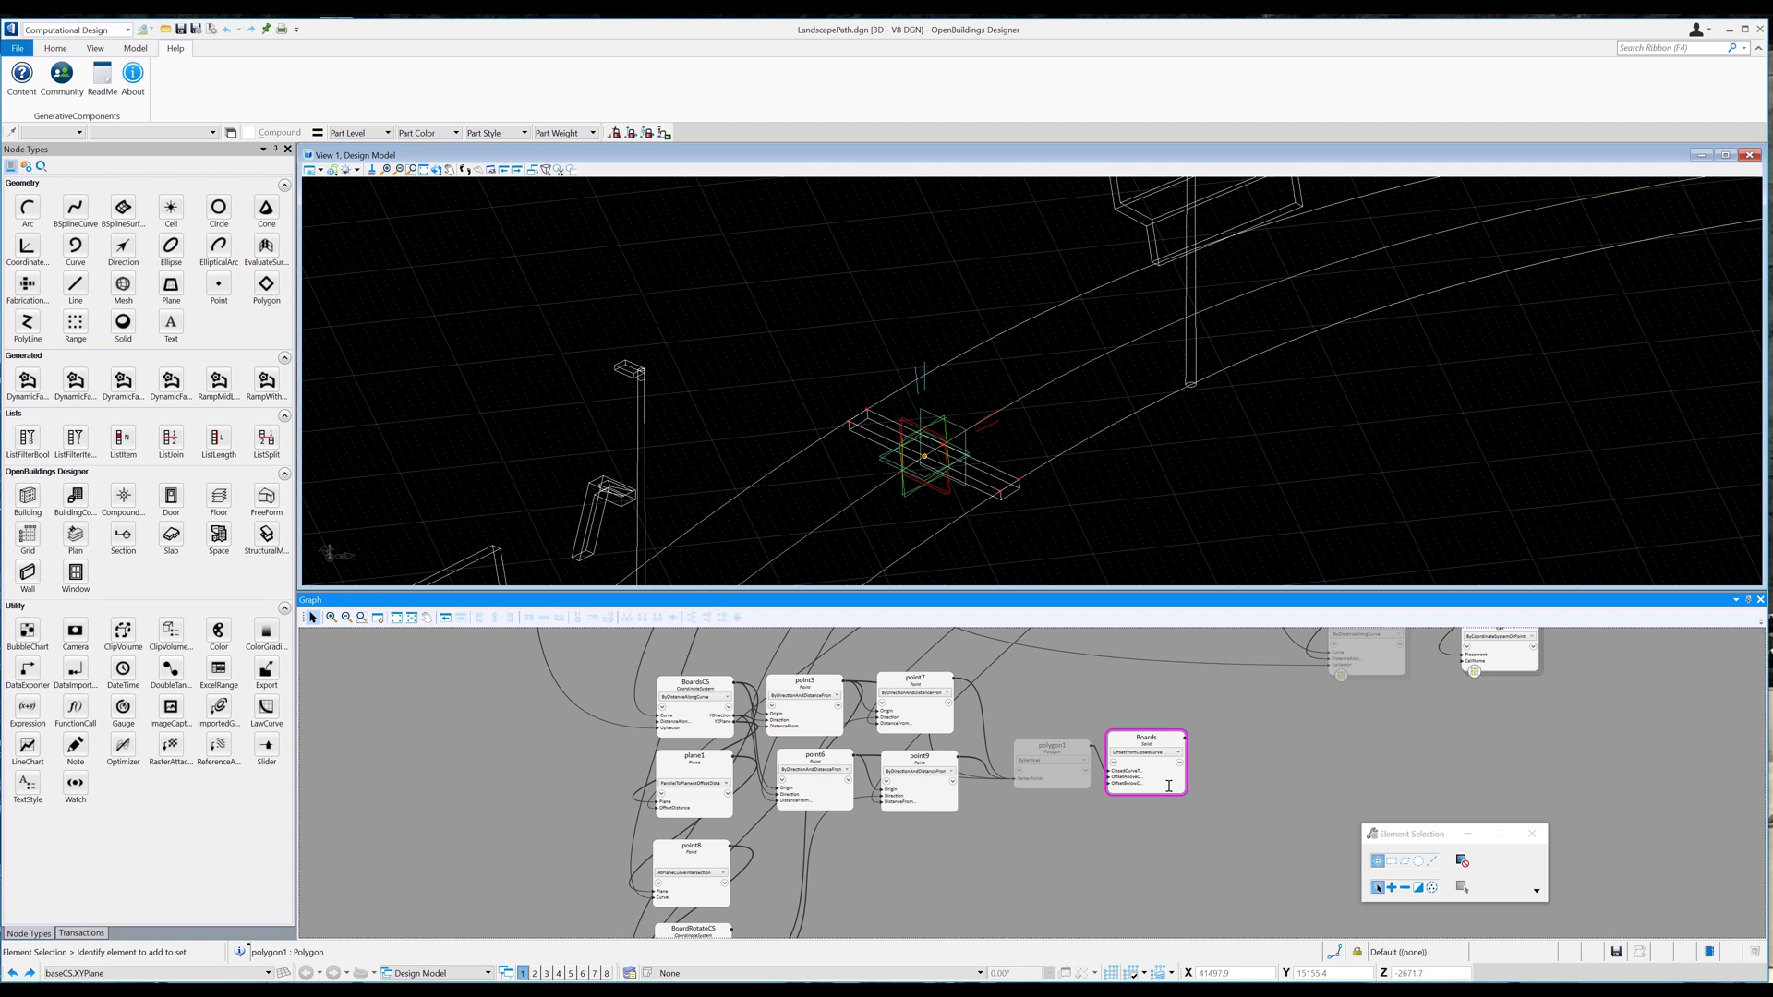
Hide the helper geometry behind Boards: BoardsCS, BoardRotateCS, plane1 and the board points.
middle_drag(932, 890, 954, 844)
right_click(977, 767)
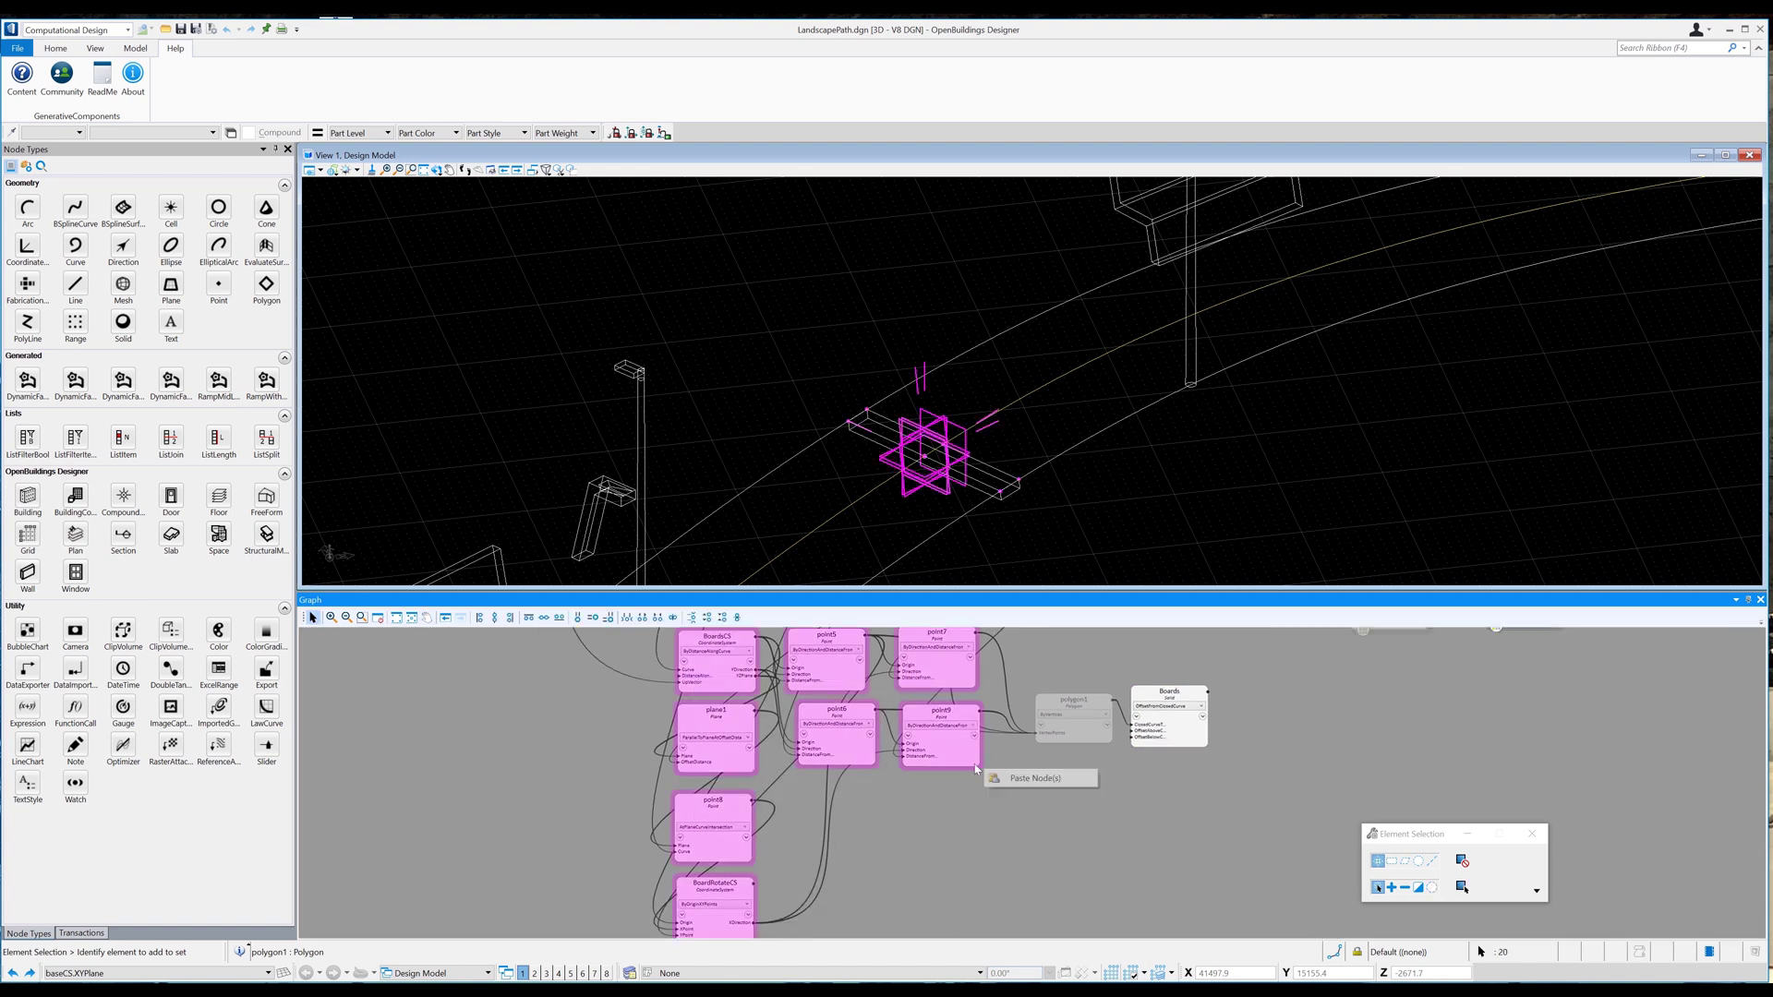
right_click(971, 760)
click(1023, 615)
click(807, 815)
Place a Series function call node in front of BoardsCS and name it BoardsSpacing.
click(136, 48)
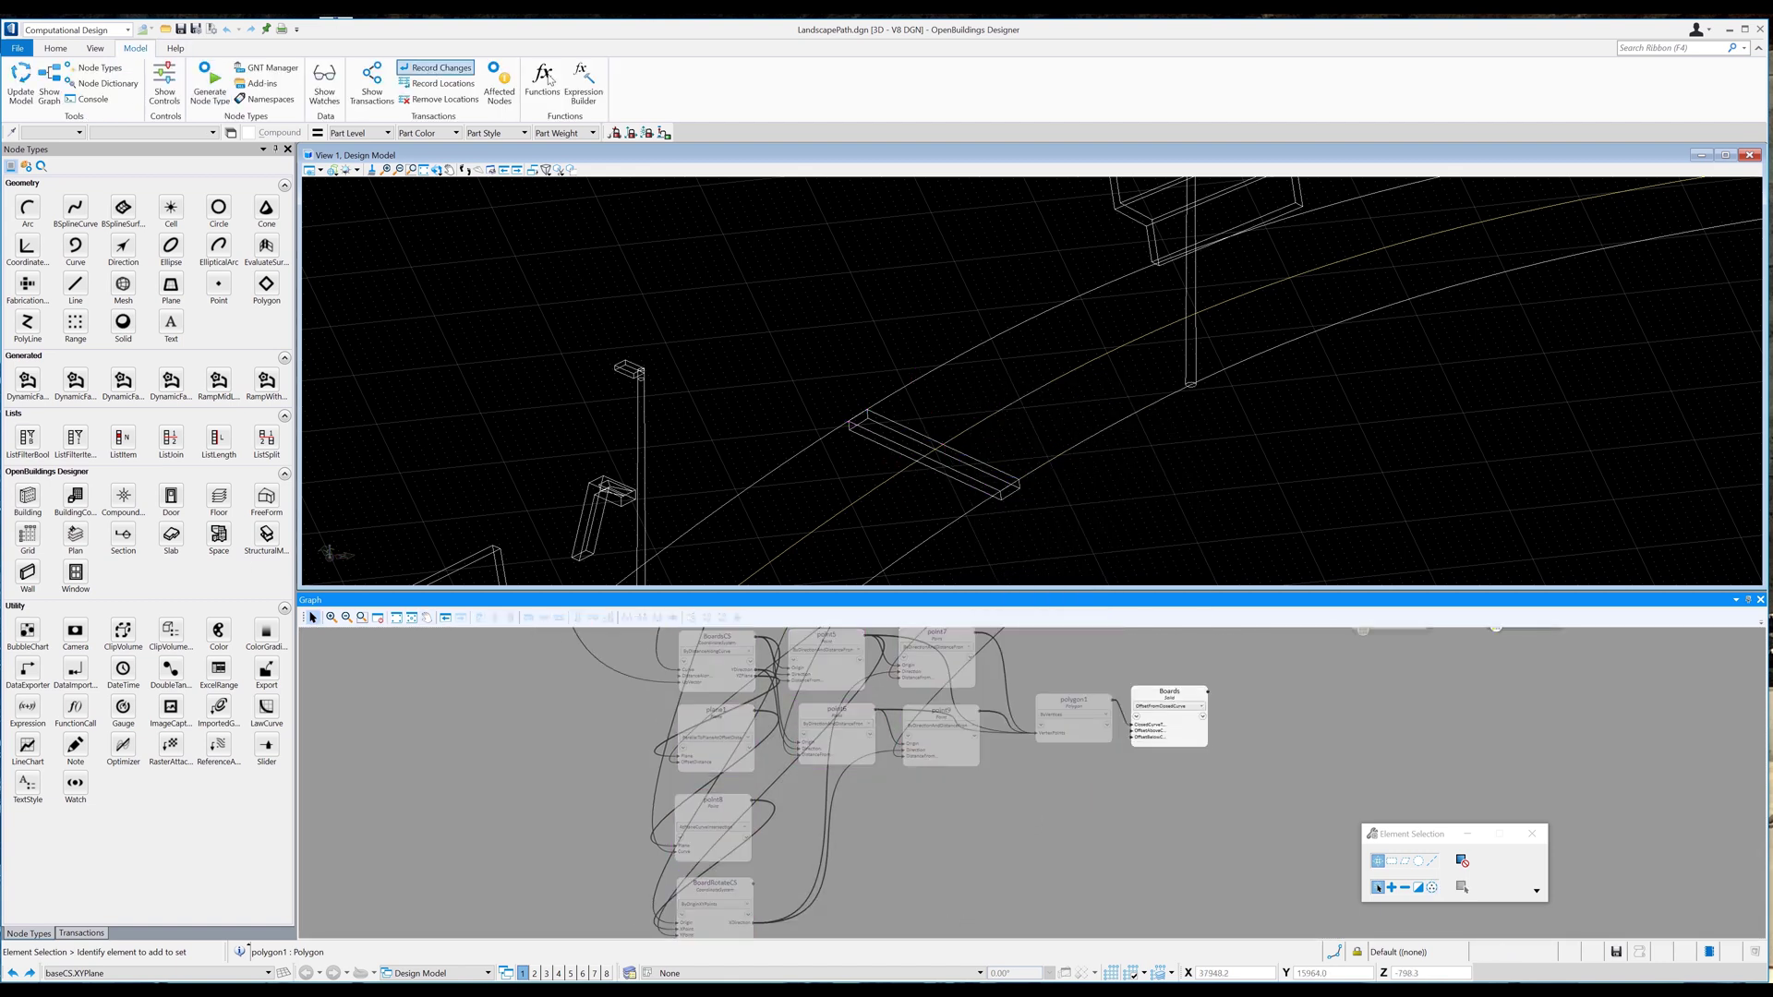
click(548, 79)
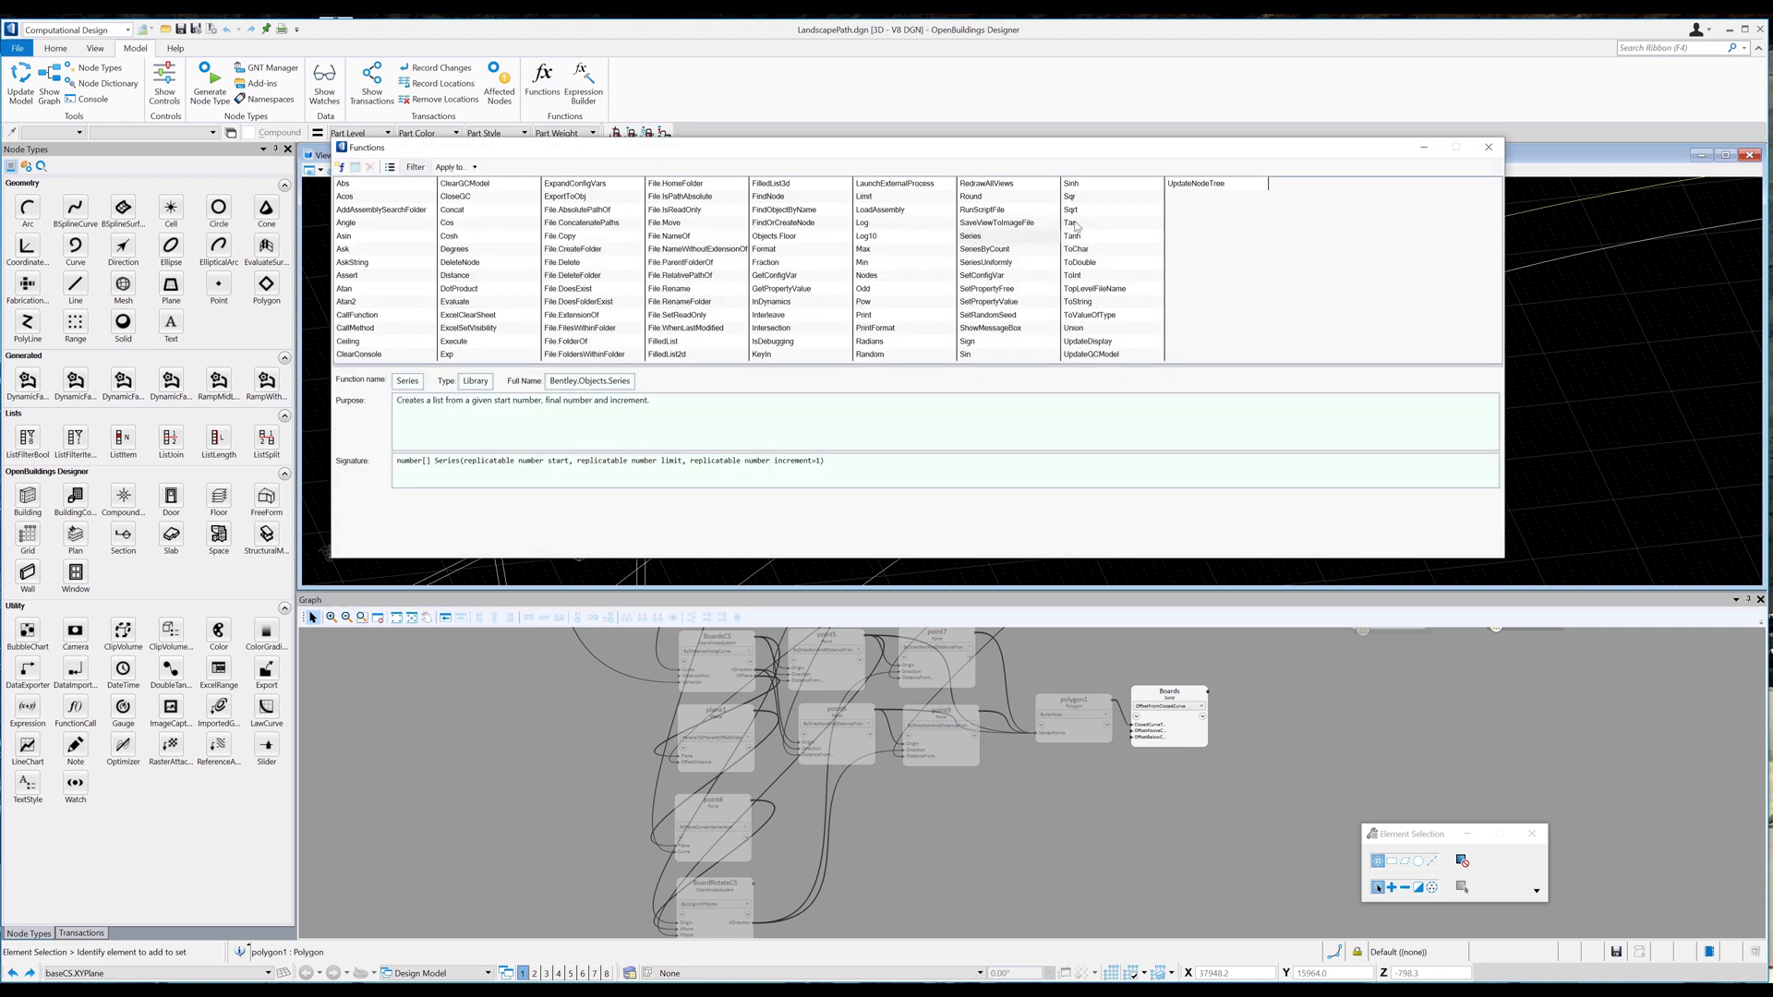
drag(511, 740, 510, 741)
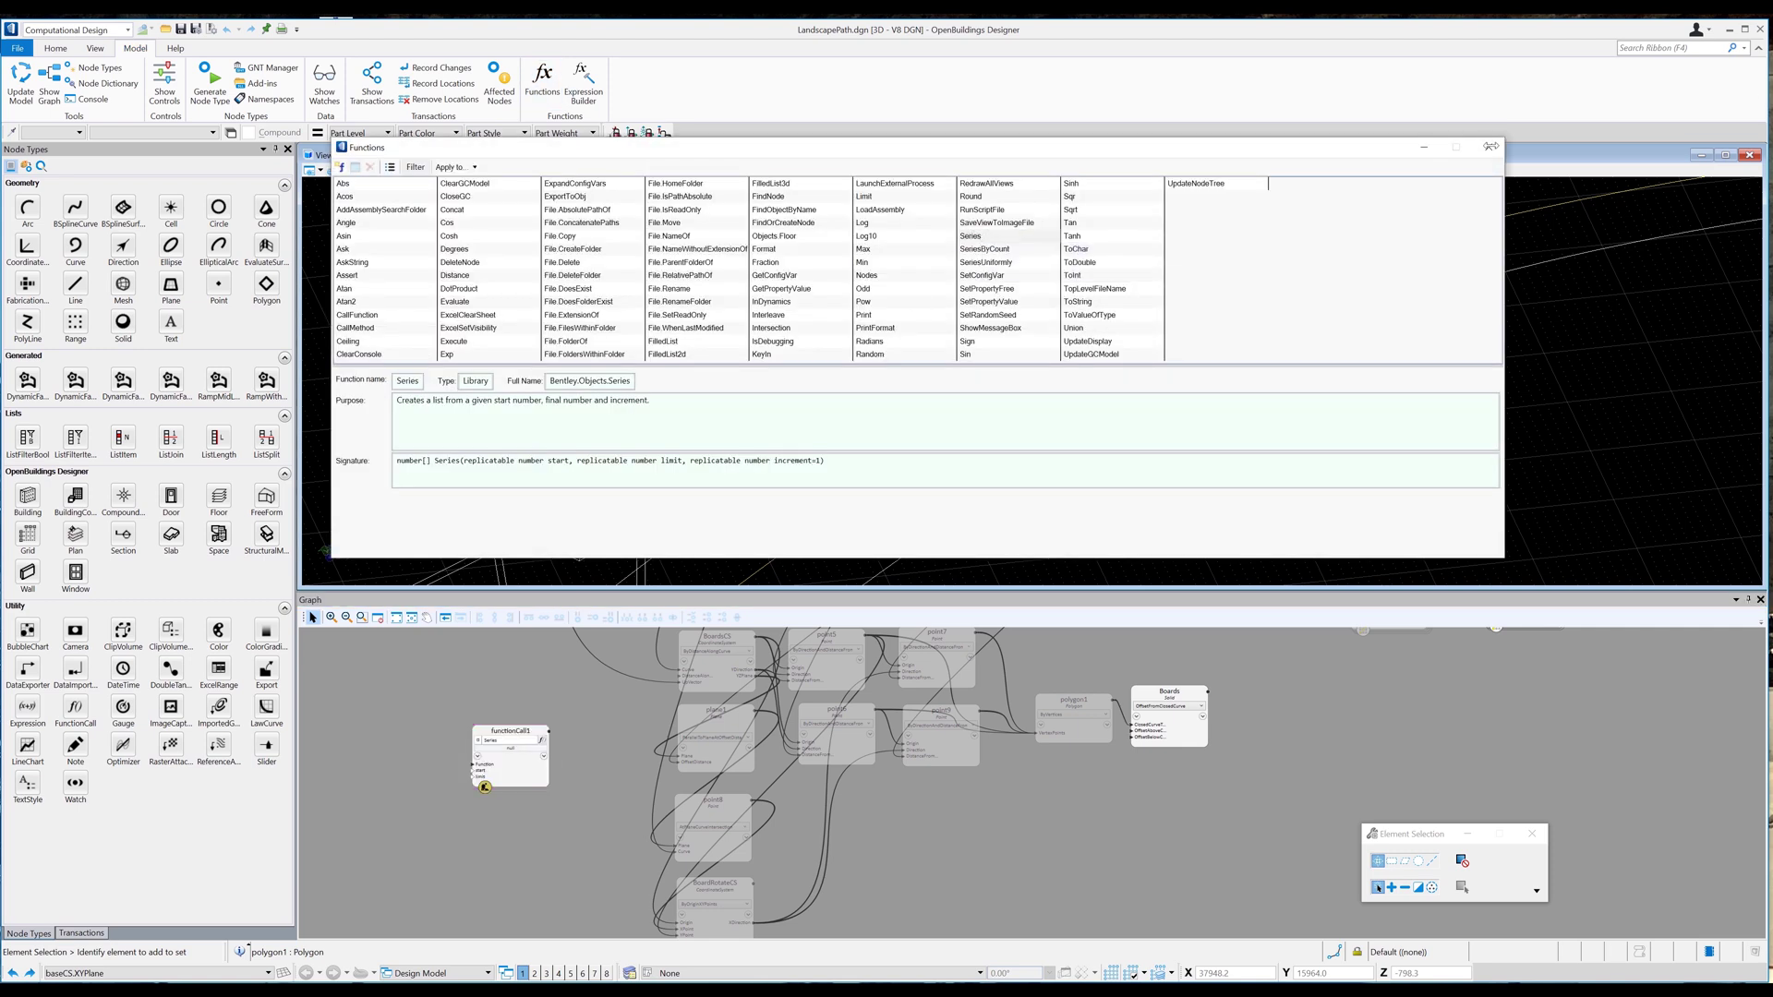
double_click(525, 733)
text(BoardsSpacing)
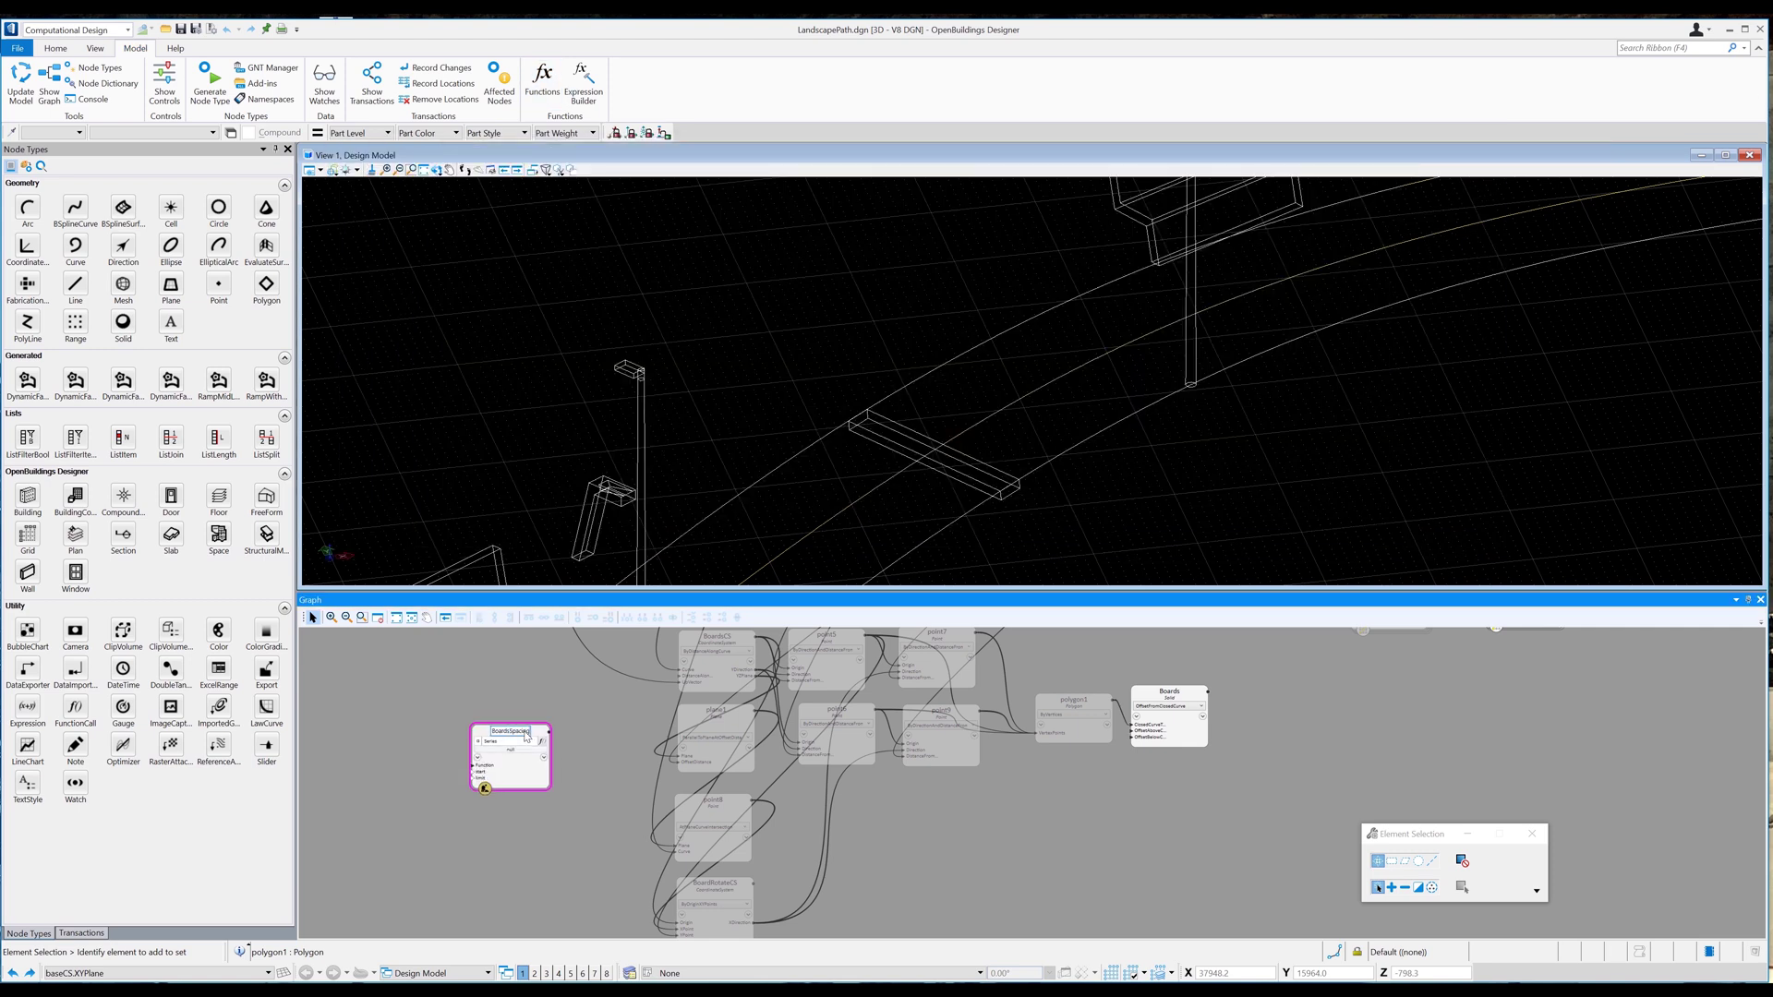
key(Return)
Expose the increment input of BoardsSpacing, set start to 0 and increment to a new variable BoardDistance=300.
click(477, 757)
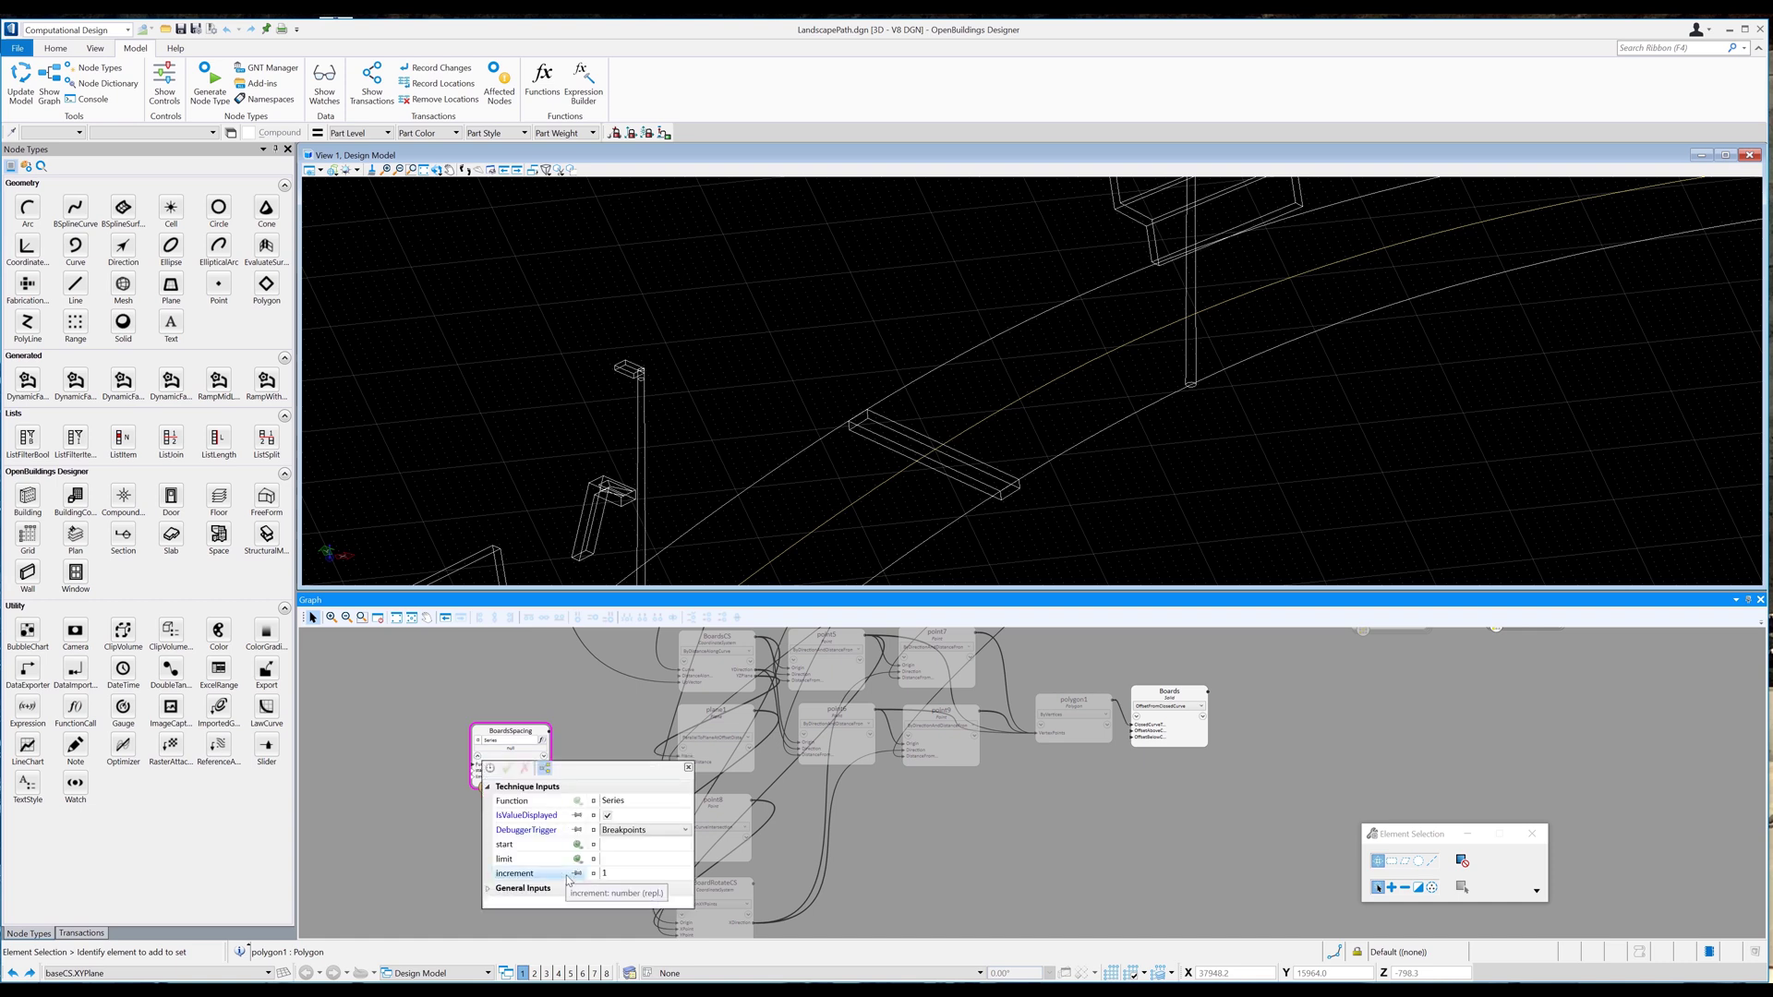
click(688, 767)
click(487, 772)
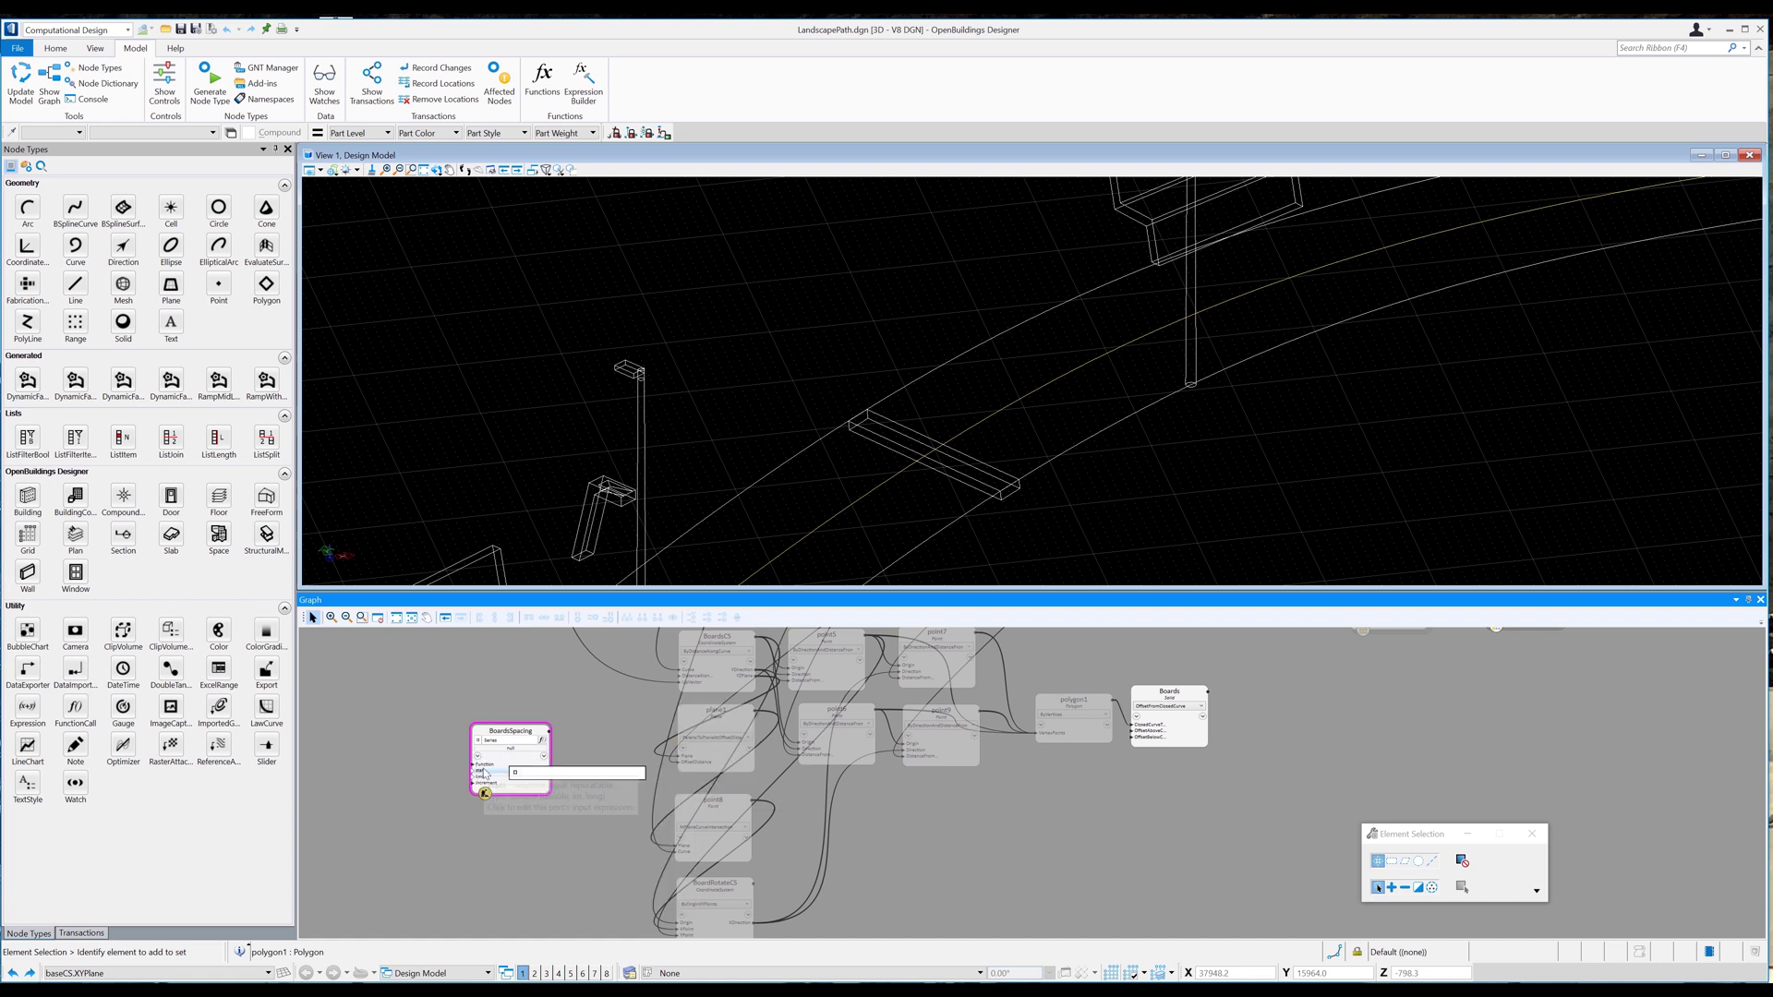
text(0)
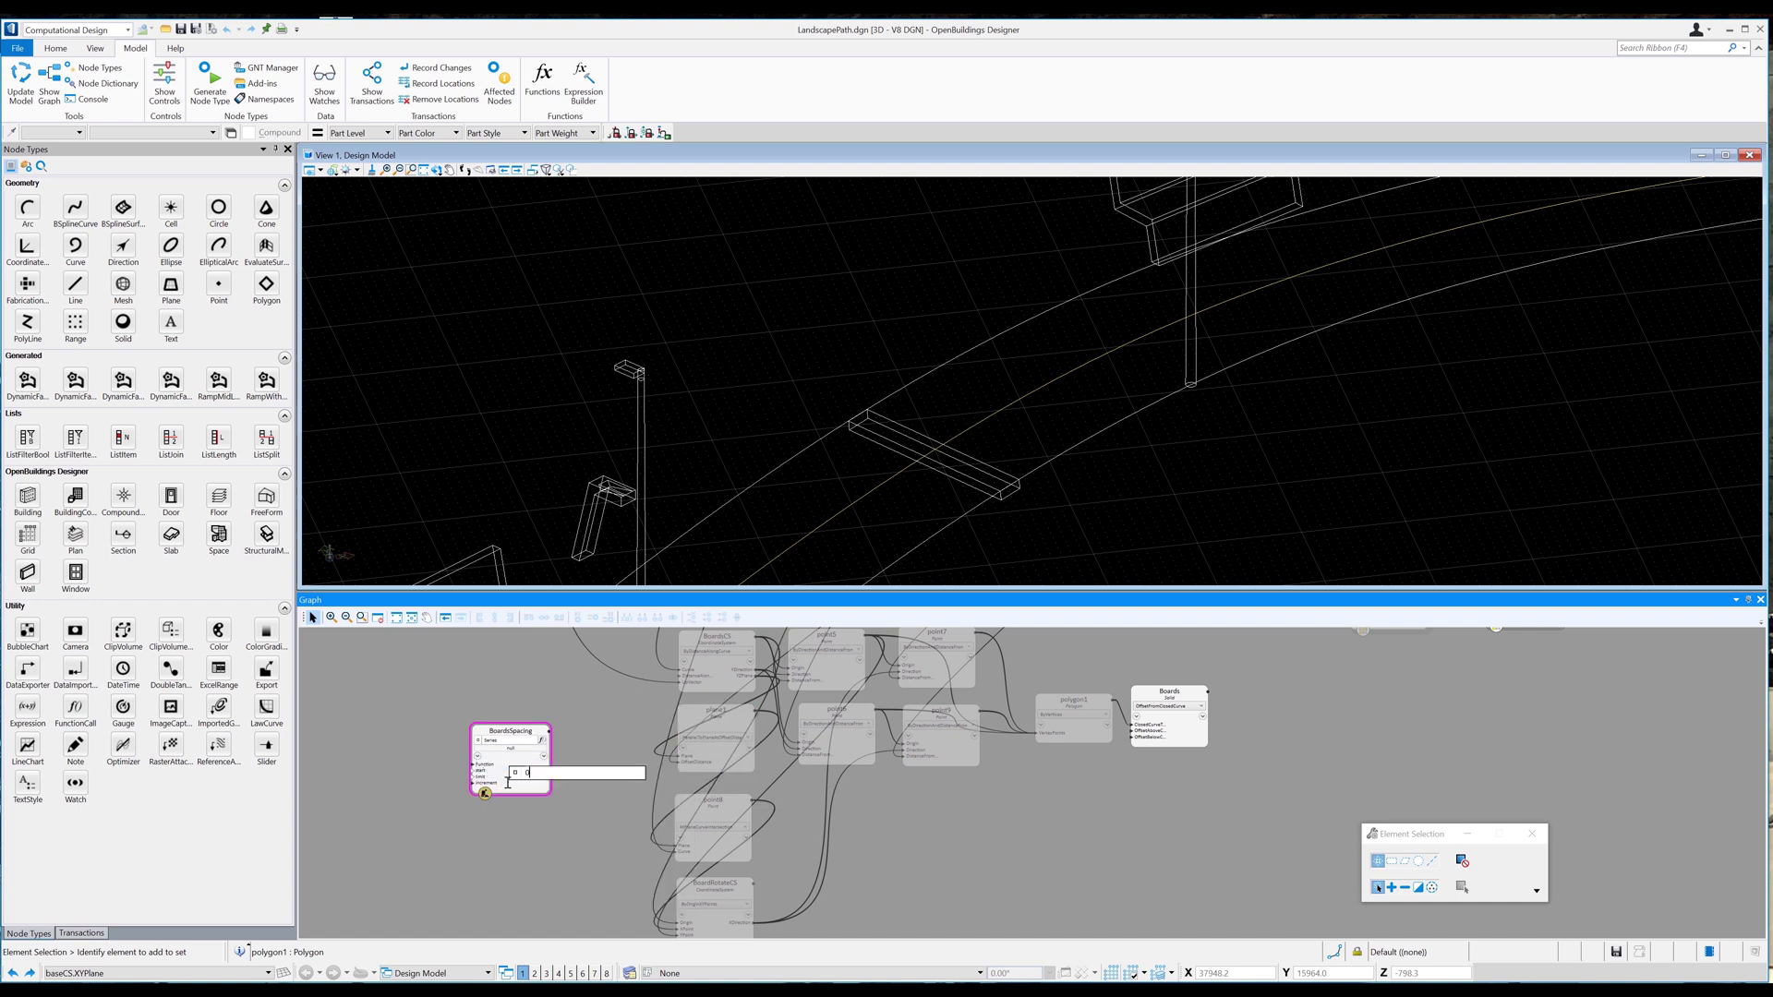
click(508, 782)
text(BoardDistance)
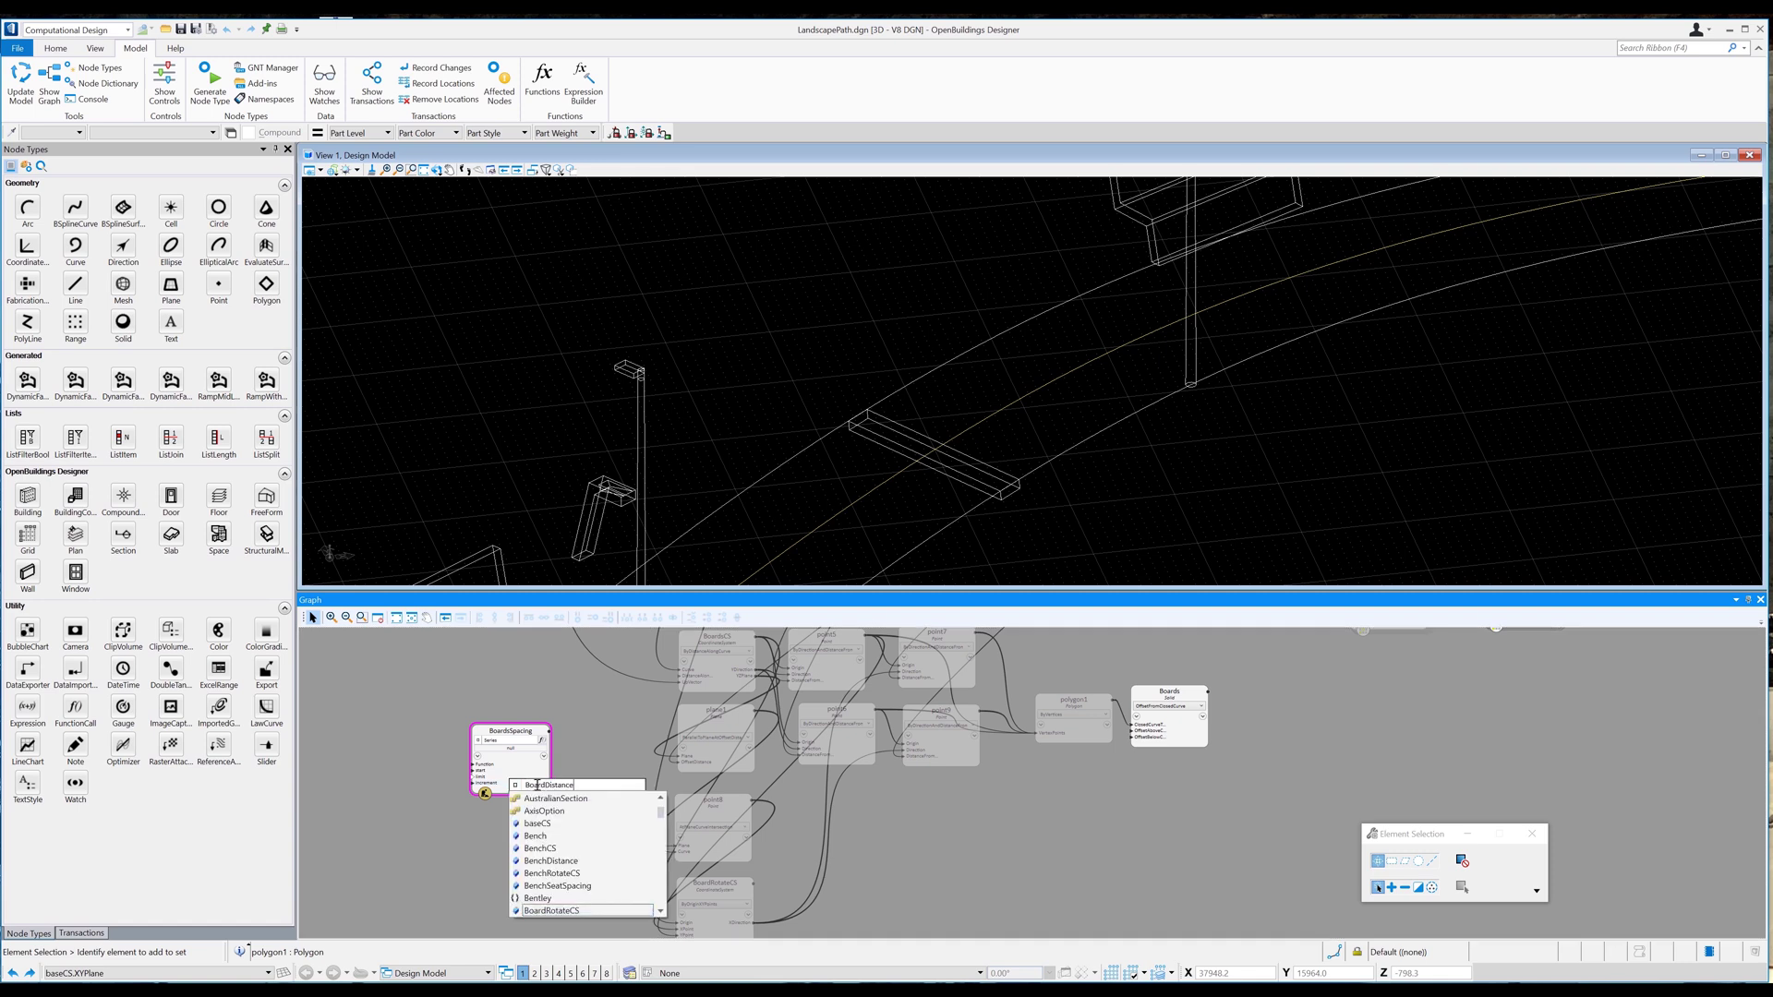
text(=300)
key(Return)
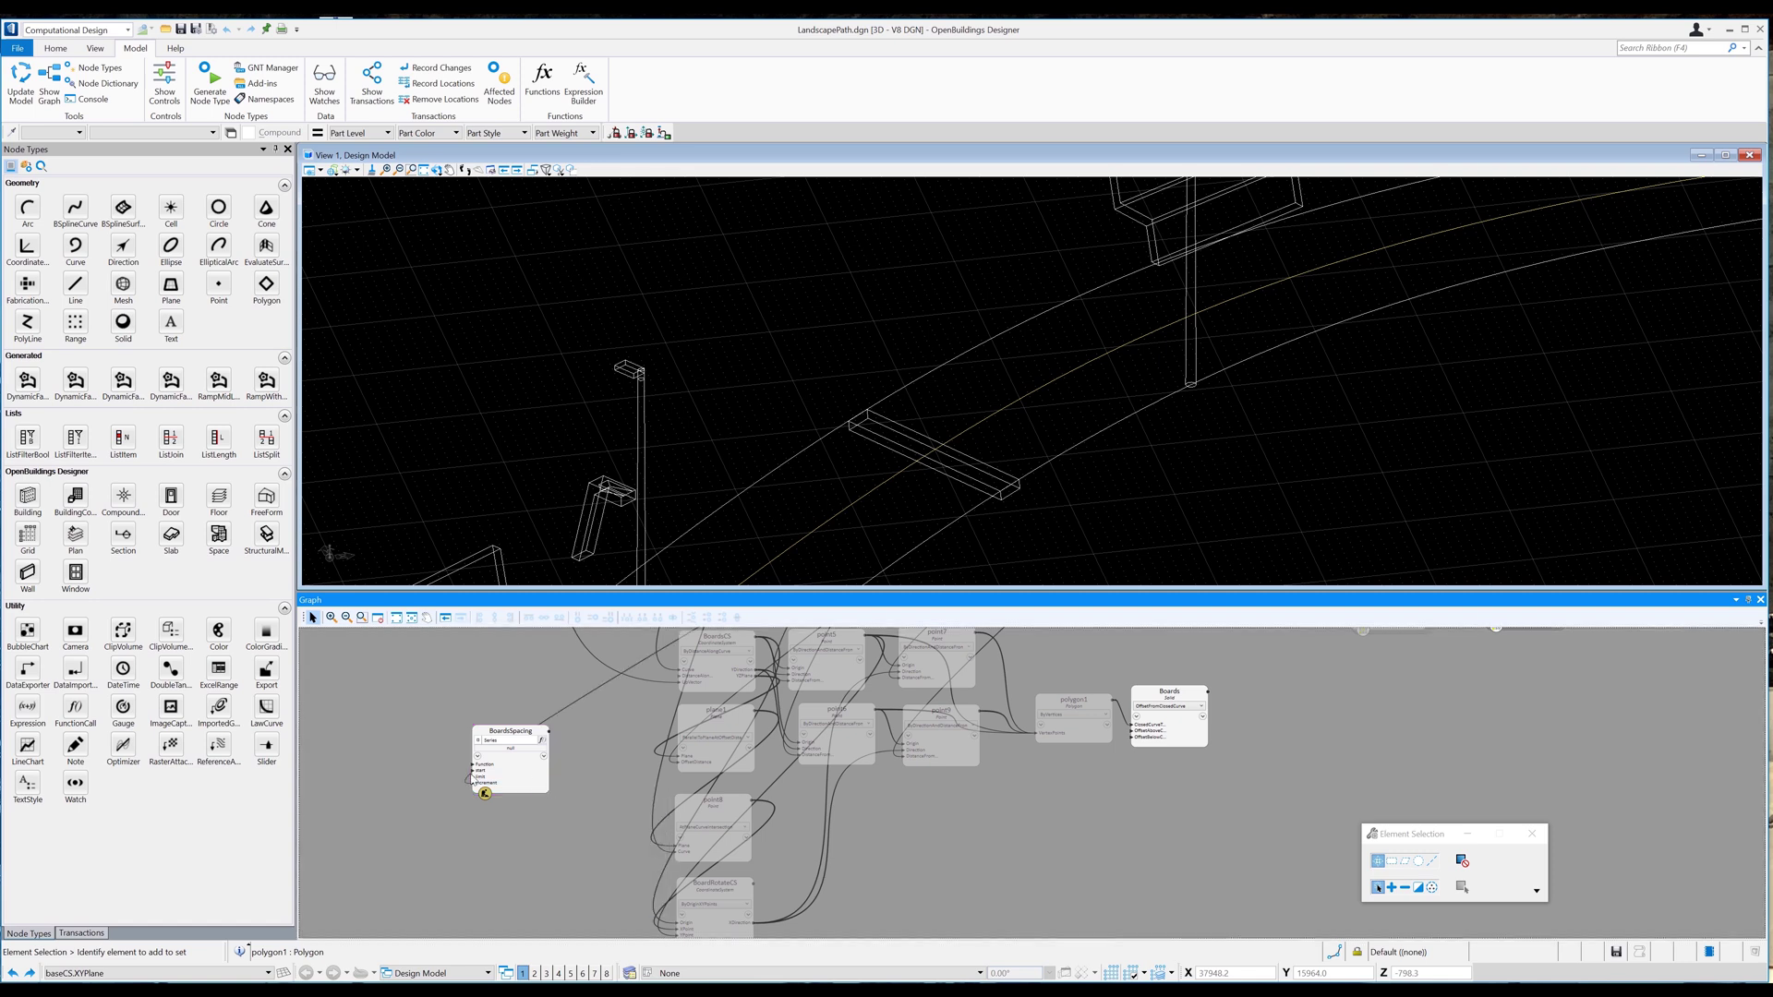
Set the limit of BoardsSpacing to bsplineCurve2[0].Length and connect its output to the distance input of BoardsCS.
click(505, 780)
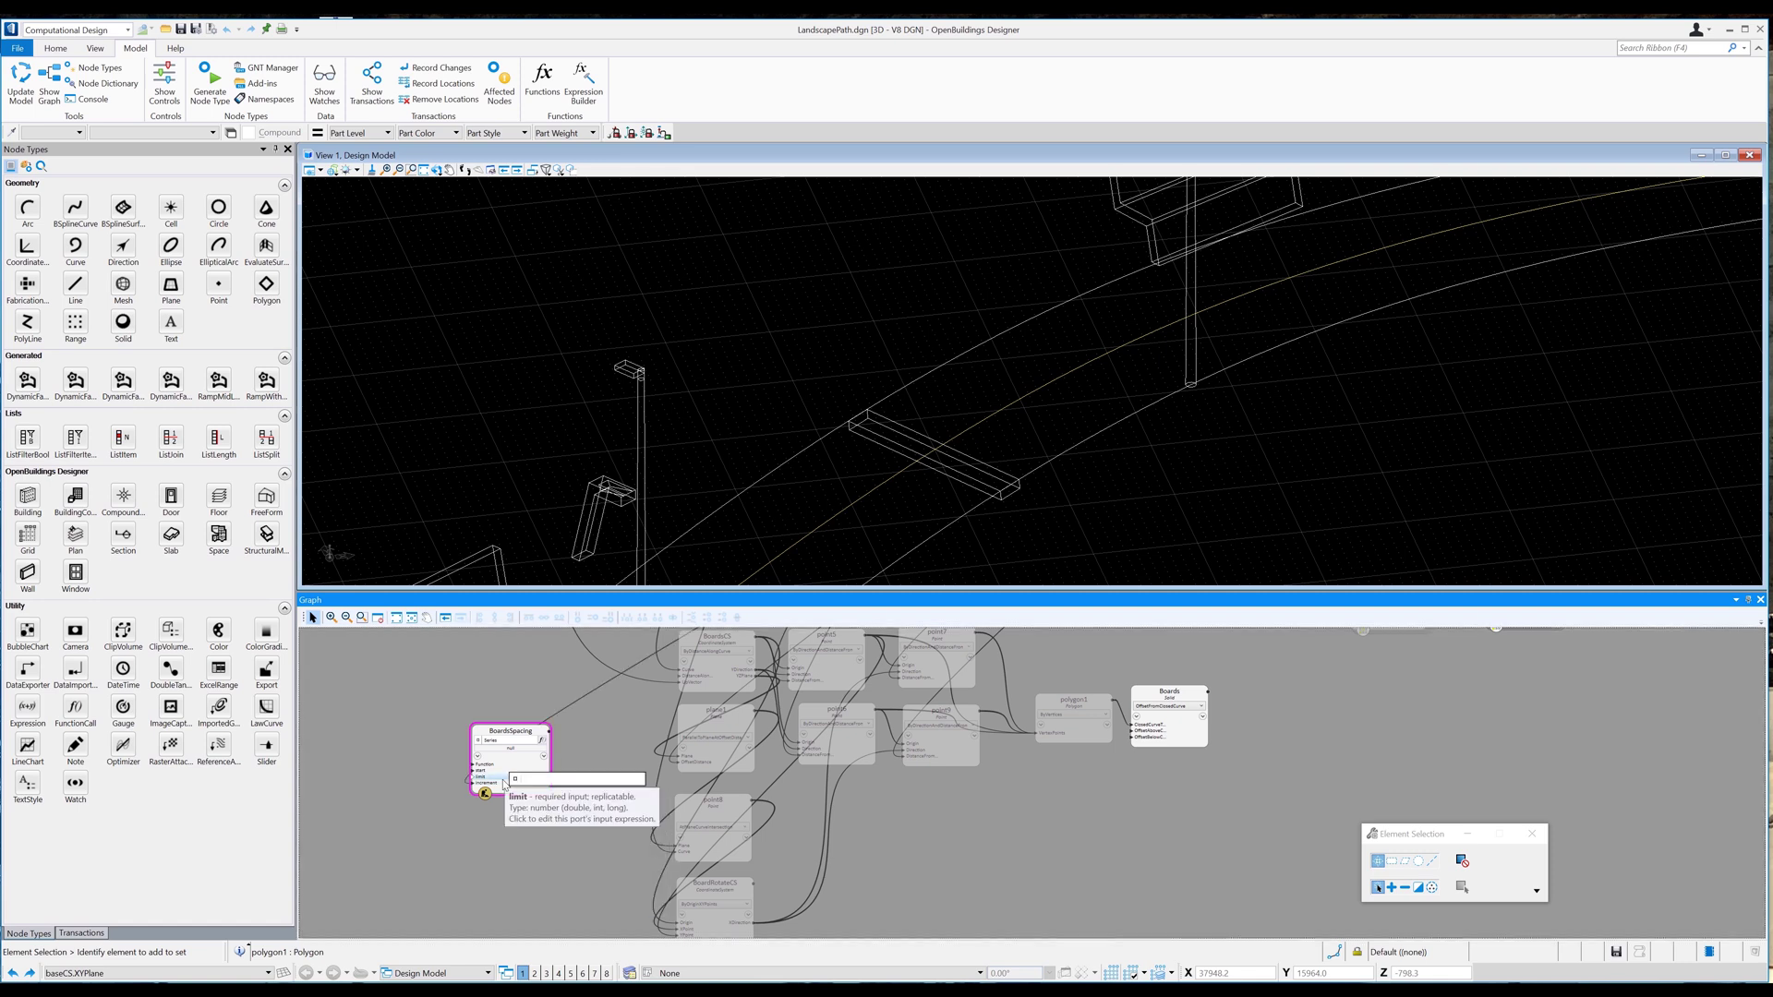
click(859, 496)
text(.Length)
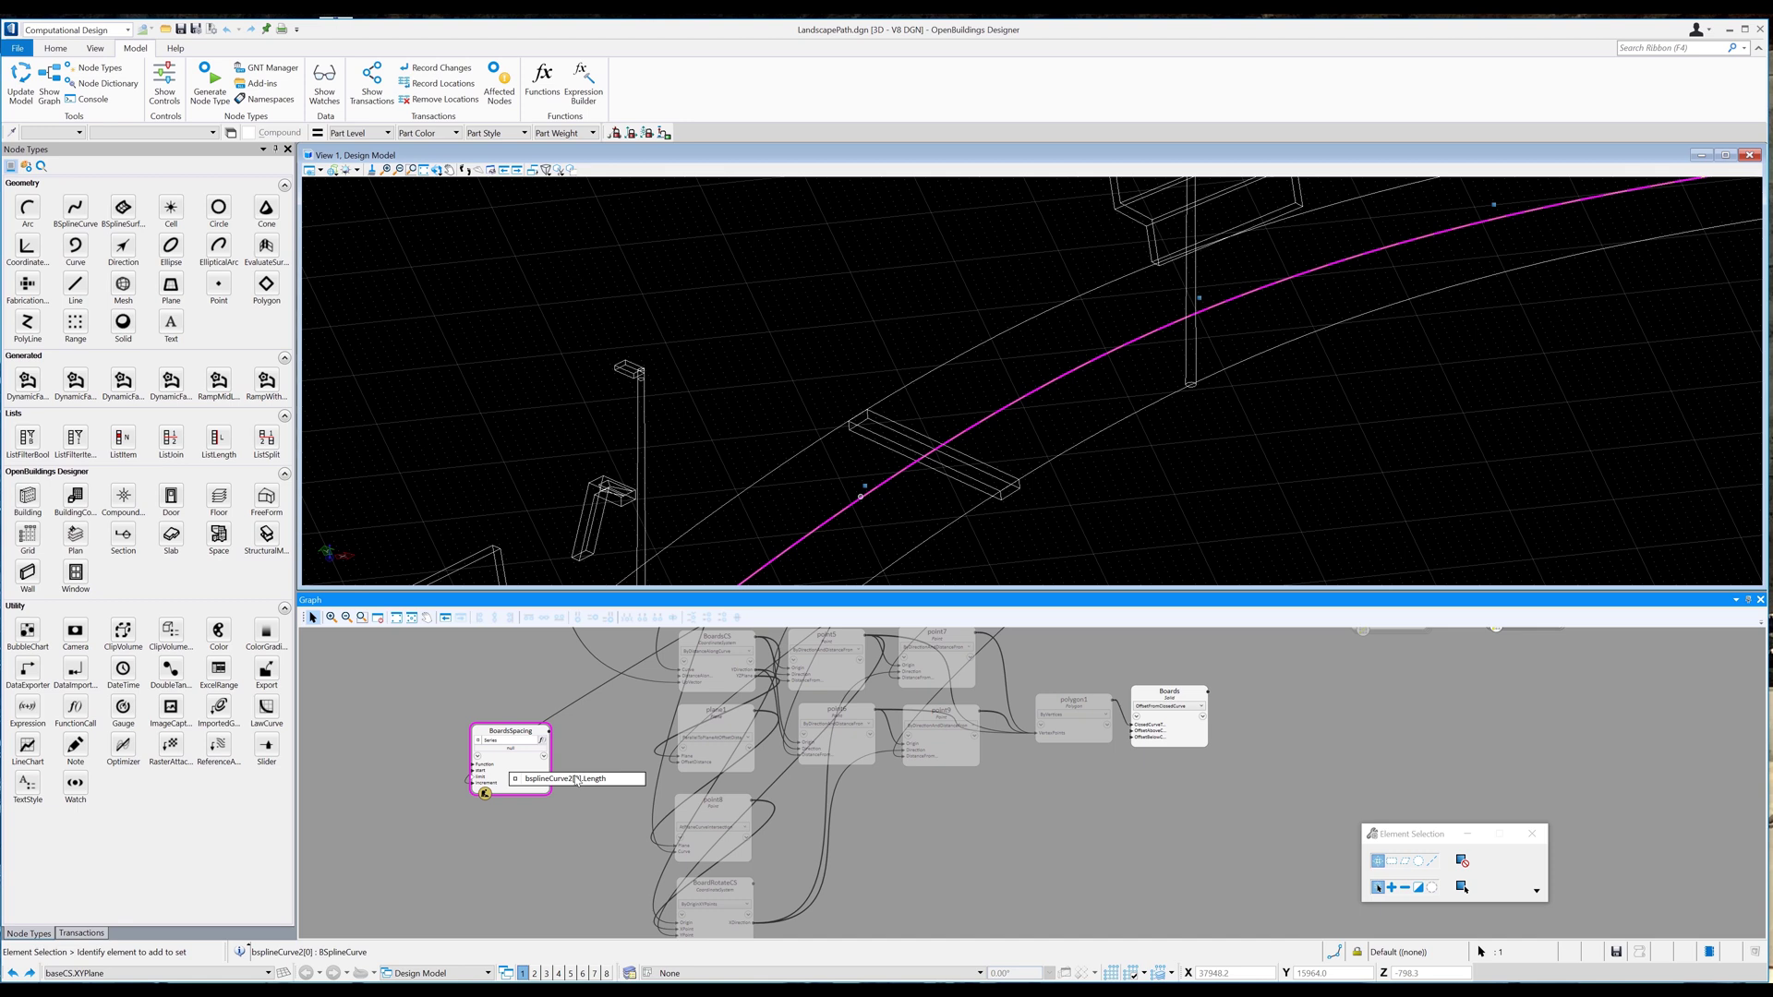
key(Return)
drag(547, 730, 712, 686)
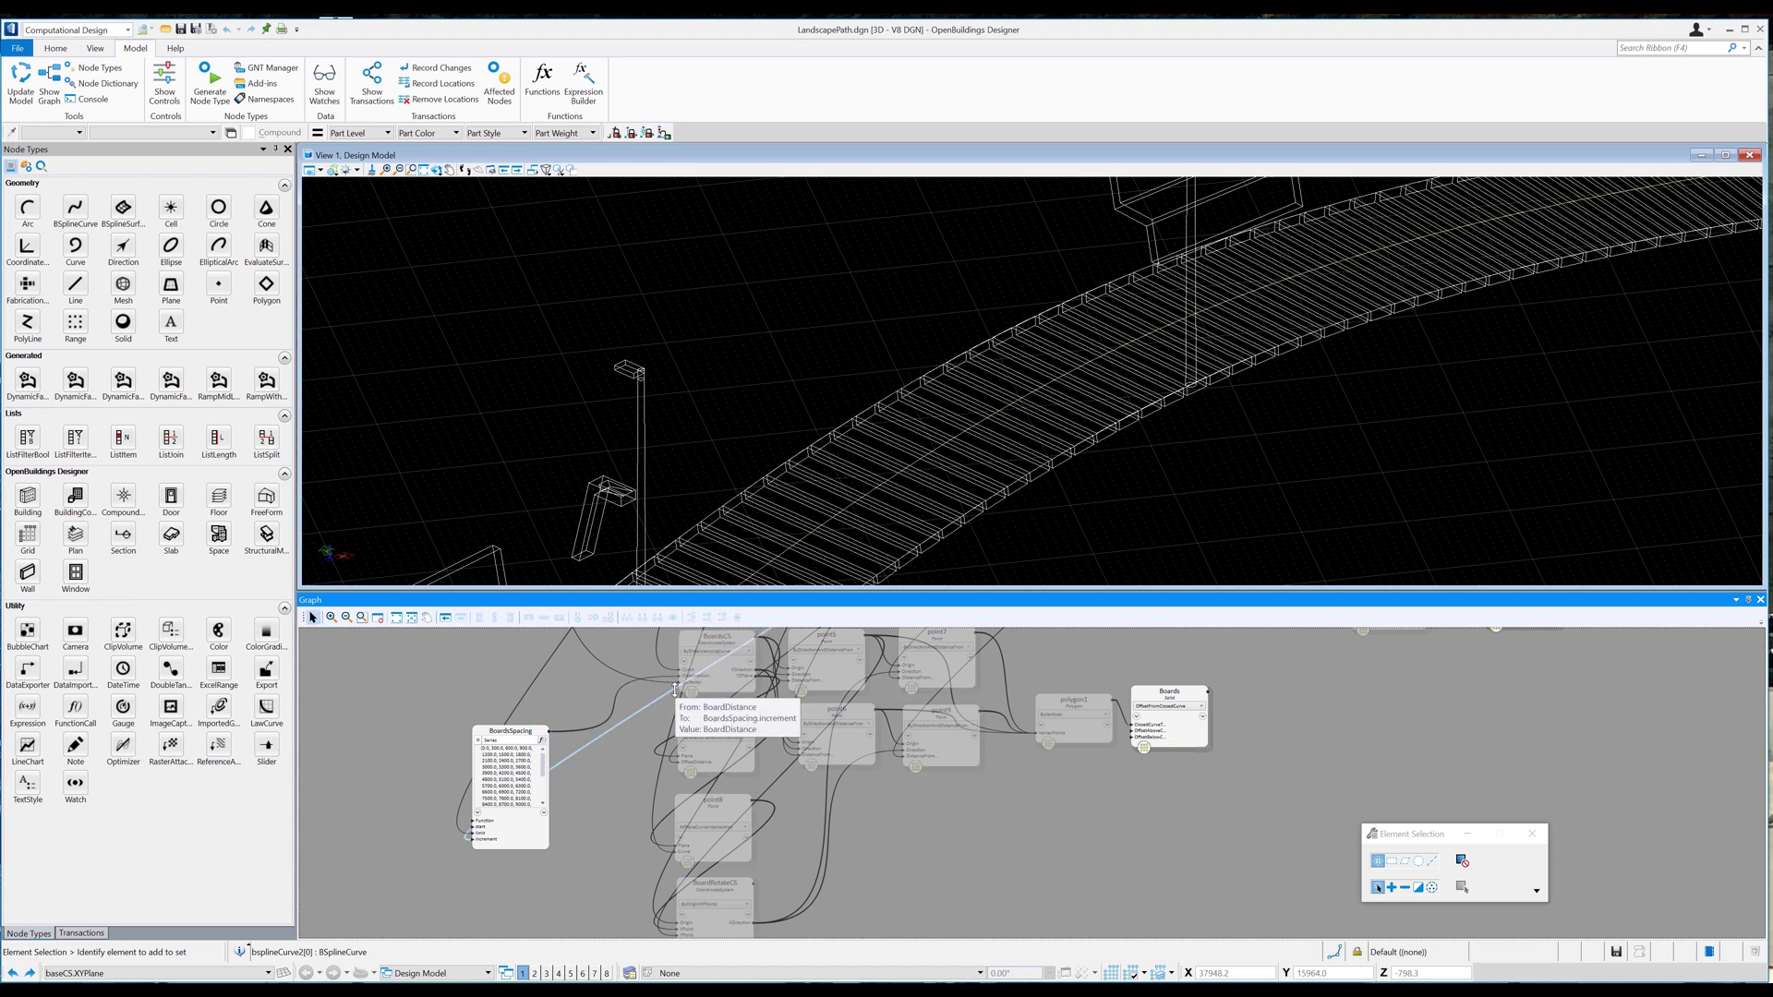
Select all the width and distance variable nodes together and colour them orange.
click(398, 618)
scroll(1056, 662, up, 5)
drag(1330, 673, 1528, 750)
drag(1382, 699, 837, 661)
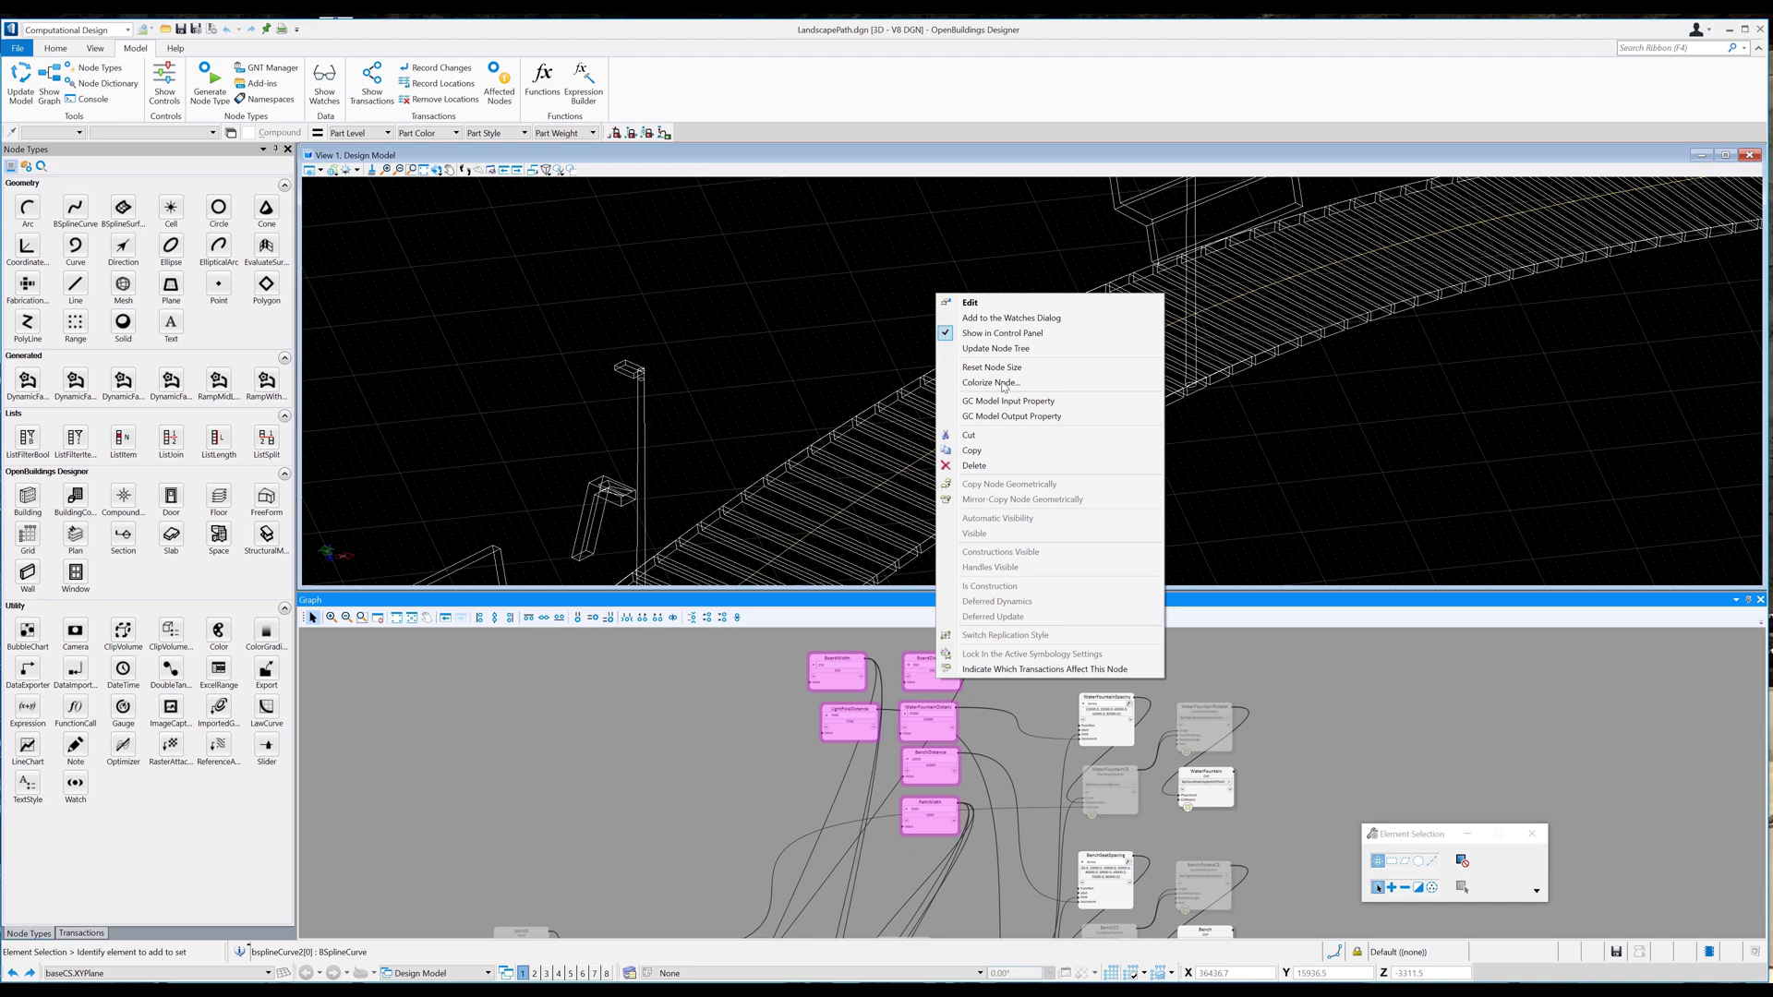
click(1004, 385)
click(1042, 660)
click(683, 729)
Examine the boards, benches, fountains and light poles along the path in 3D and in plan.
click(435, 169)
drag(1025, 499, 1136, 379)
right_click(1116, 363)
scroll(1117, 363, up, 3)
scroll(941, 540, down, 2)
click(436, 170)
drag(646, 434, 1023, 483)
right_click(1023, 483)
drag(435, 170, 463, 201)
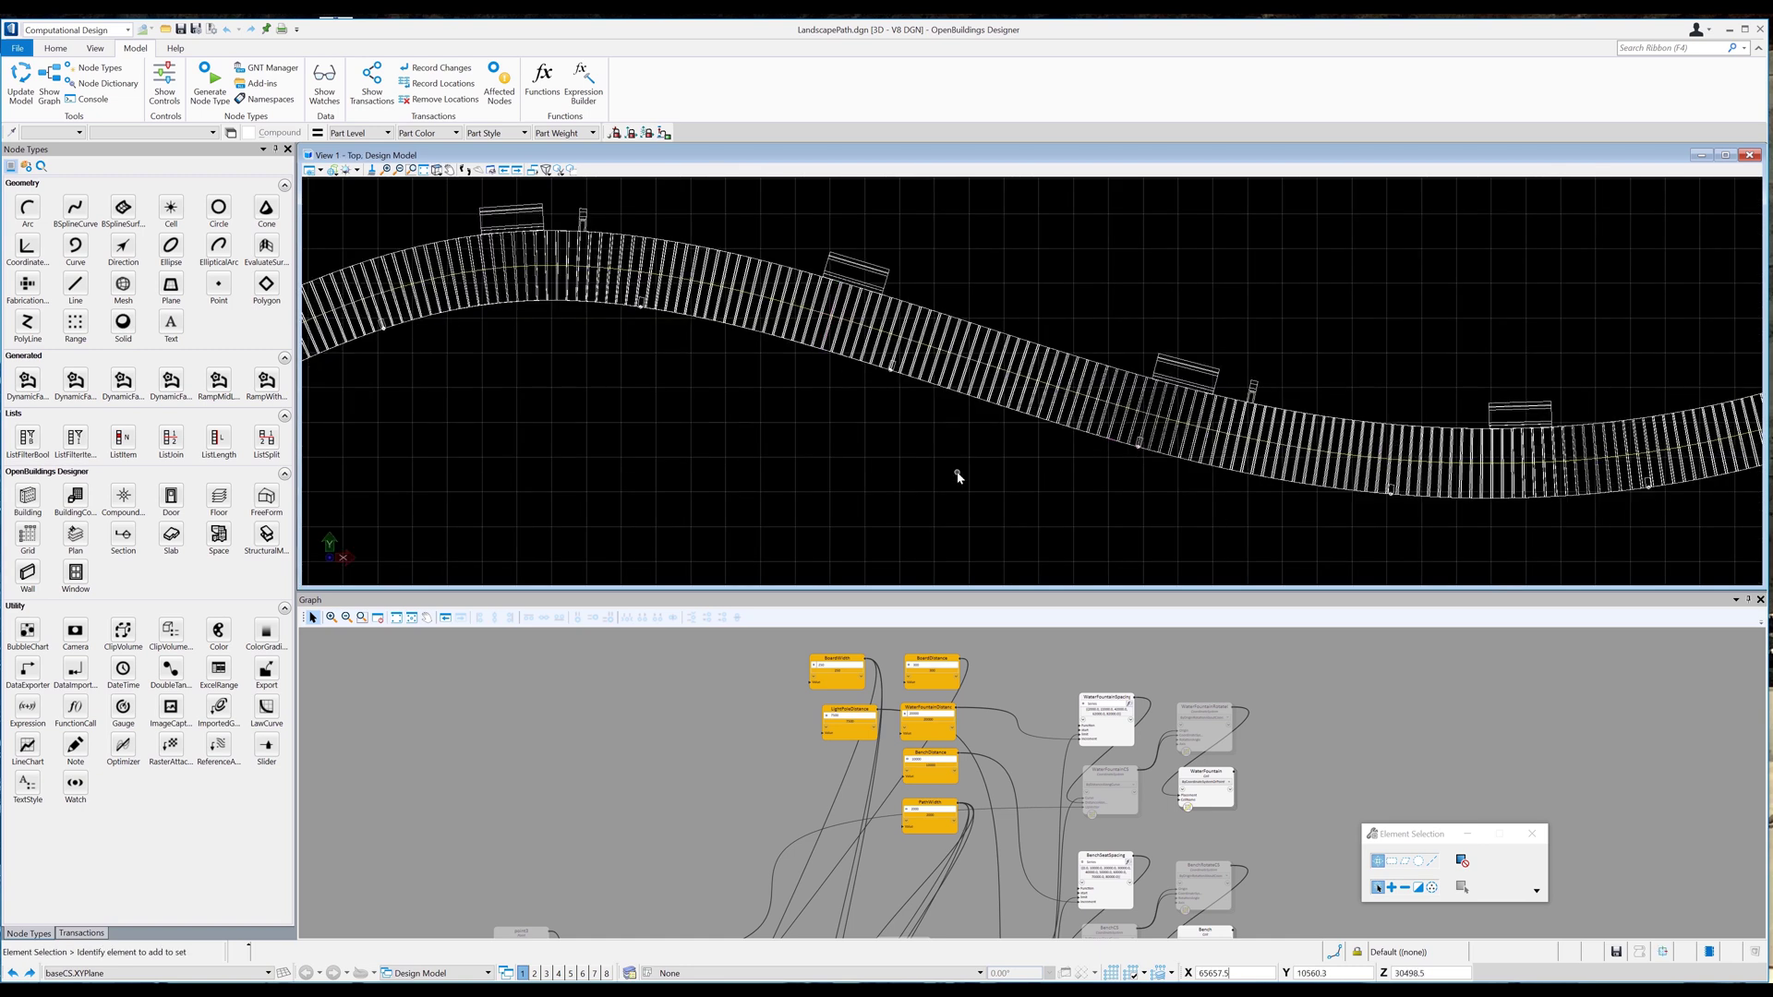
scroll(970, 470, down, 3)
scroll(692, 454, up, 10)
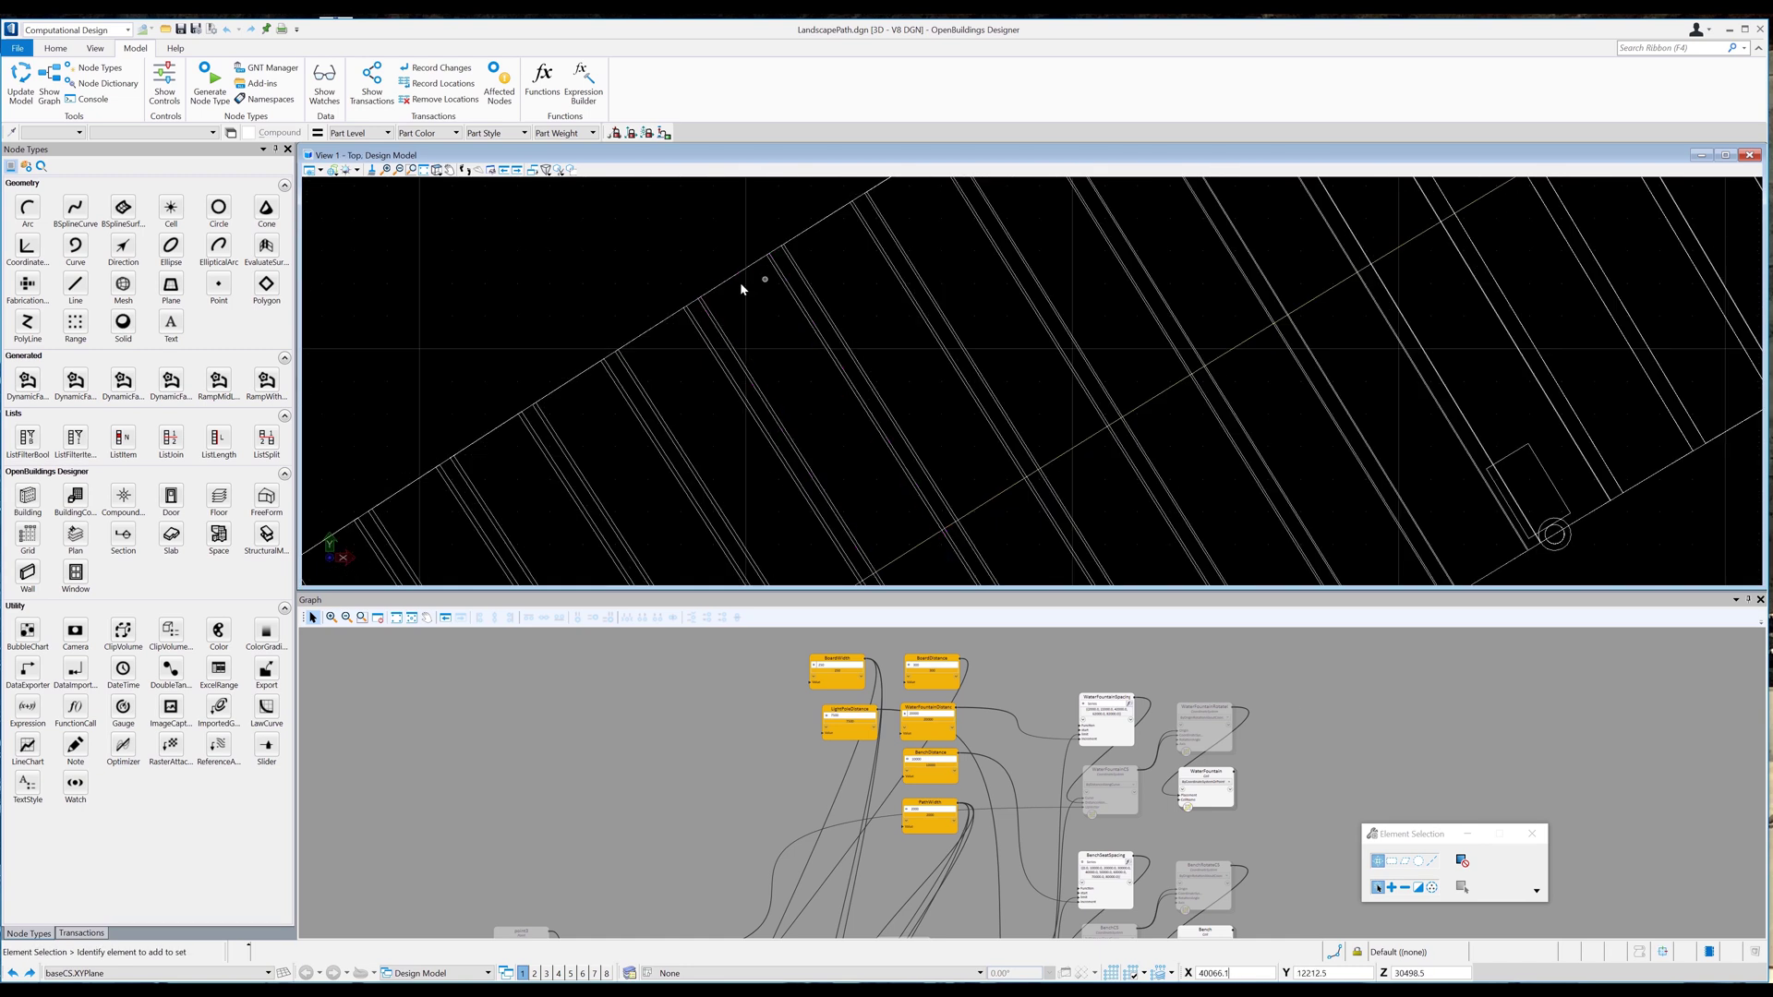
scroll(868, 382, down, 8)
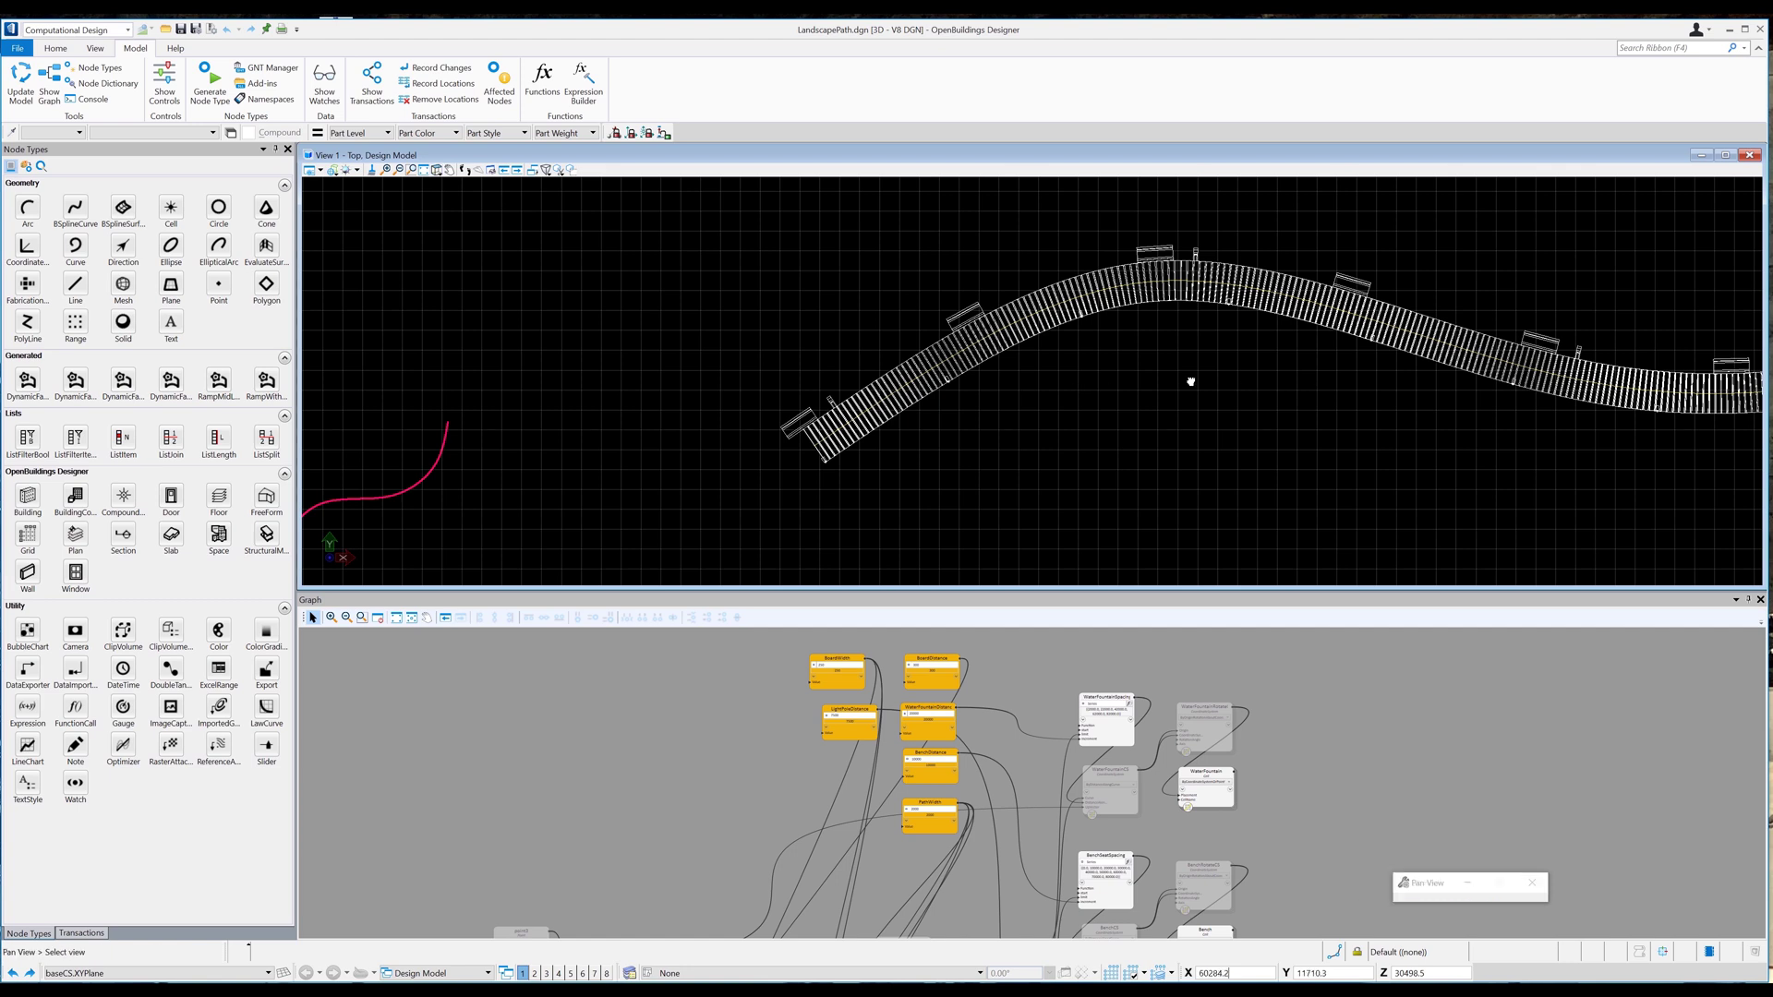
middle_drag(1306, 380, 931, 404)
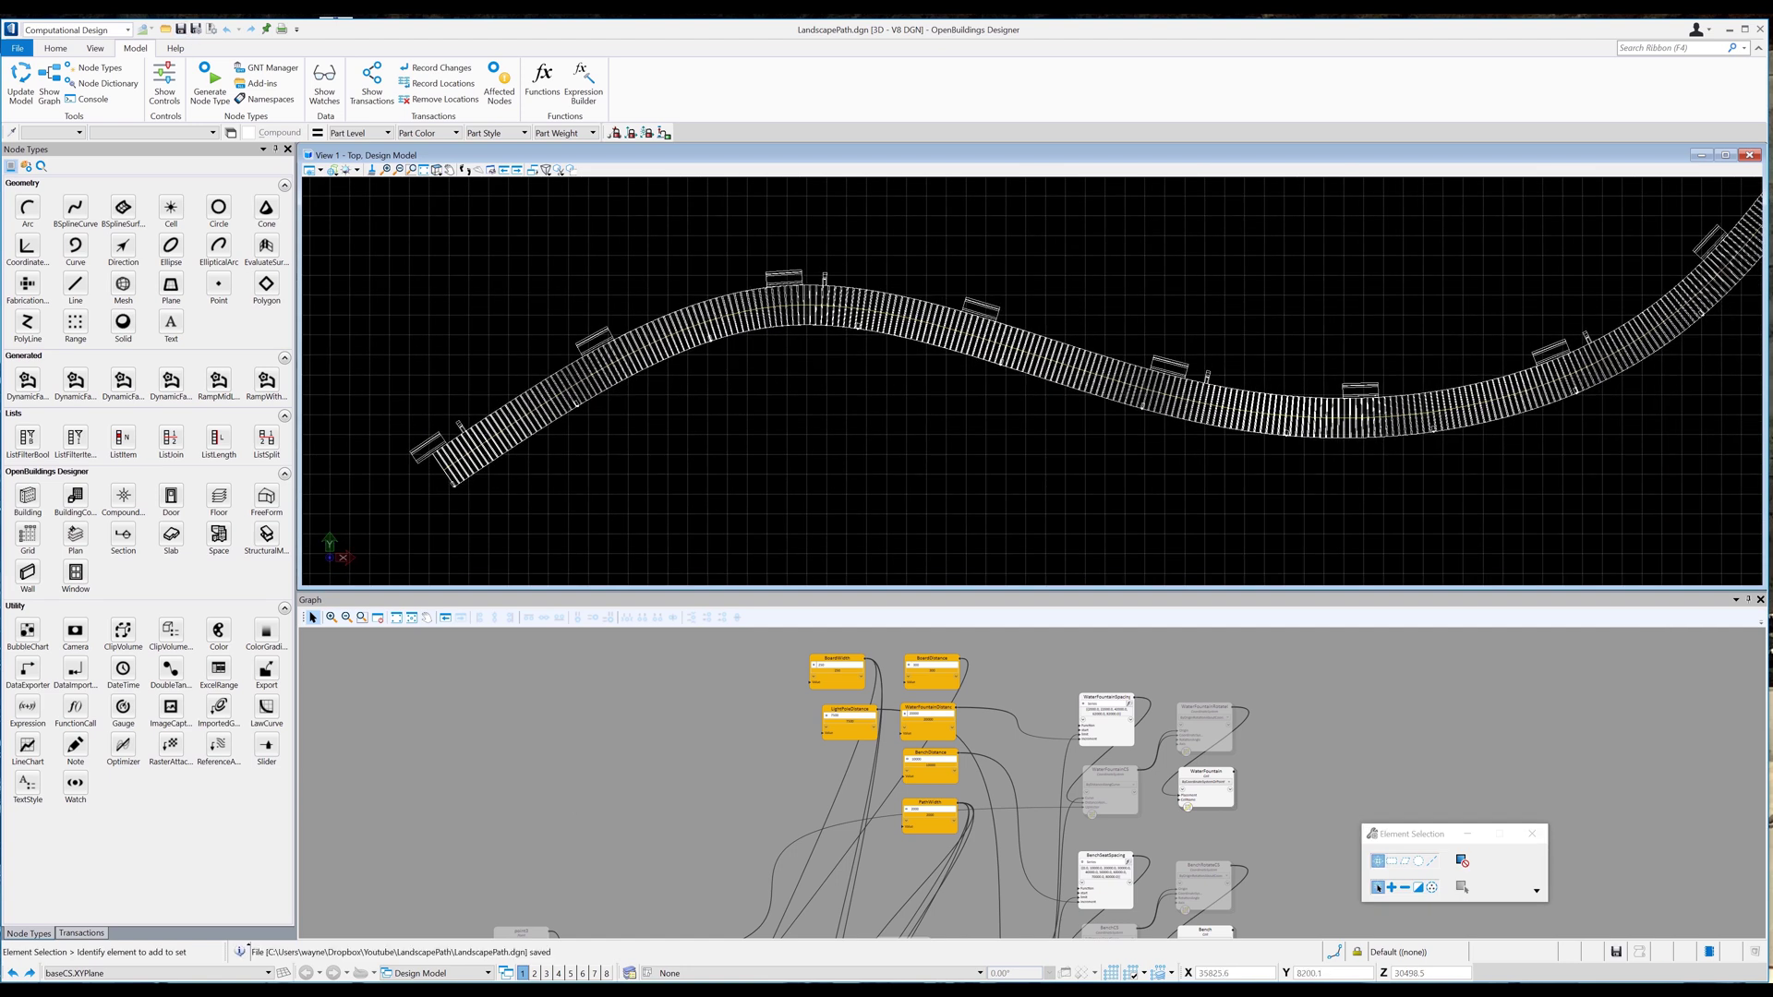
Reload the attached path reference and return to the Computational Design workflow to refresh the generated path in 3D.
click(57, 48)
click(127, 30)
click(64, 43)
click(202, 77)
click(332, 186)
click(318, 153)
click(105, 29)
click(104, 66)
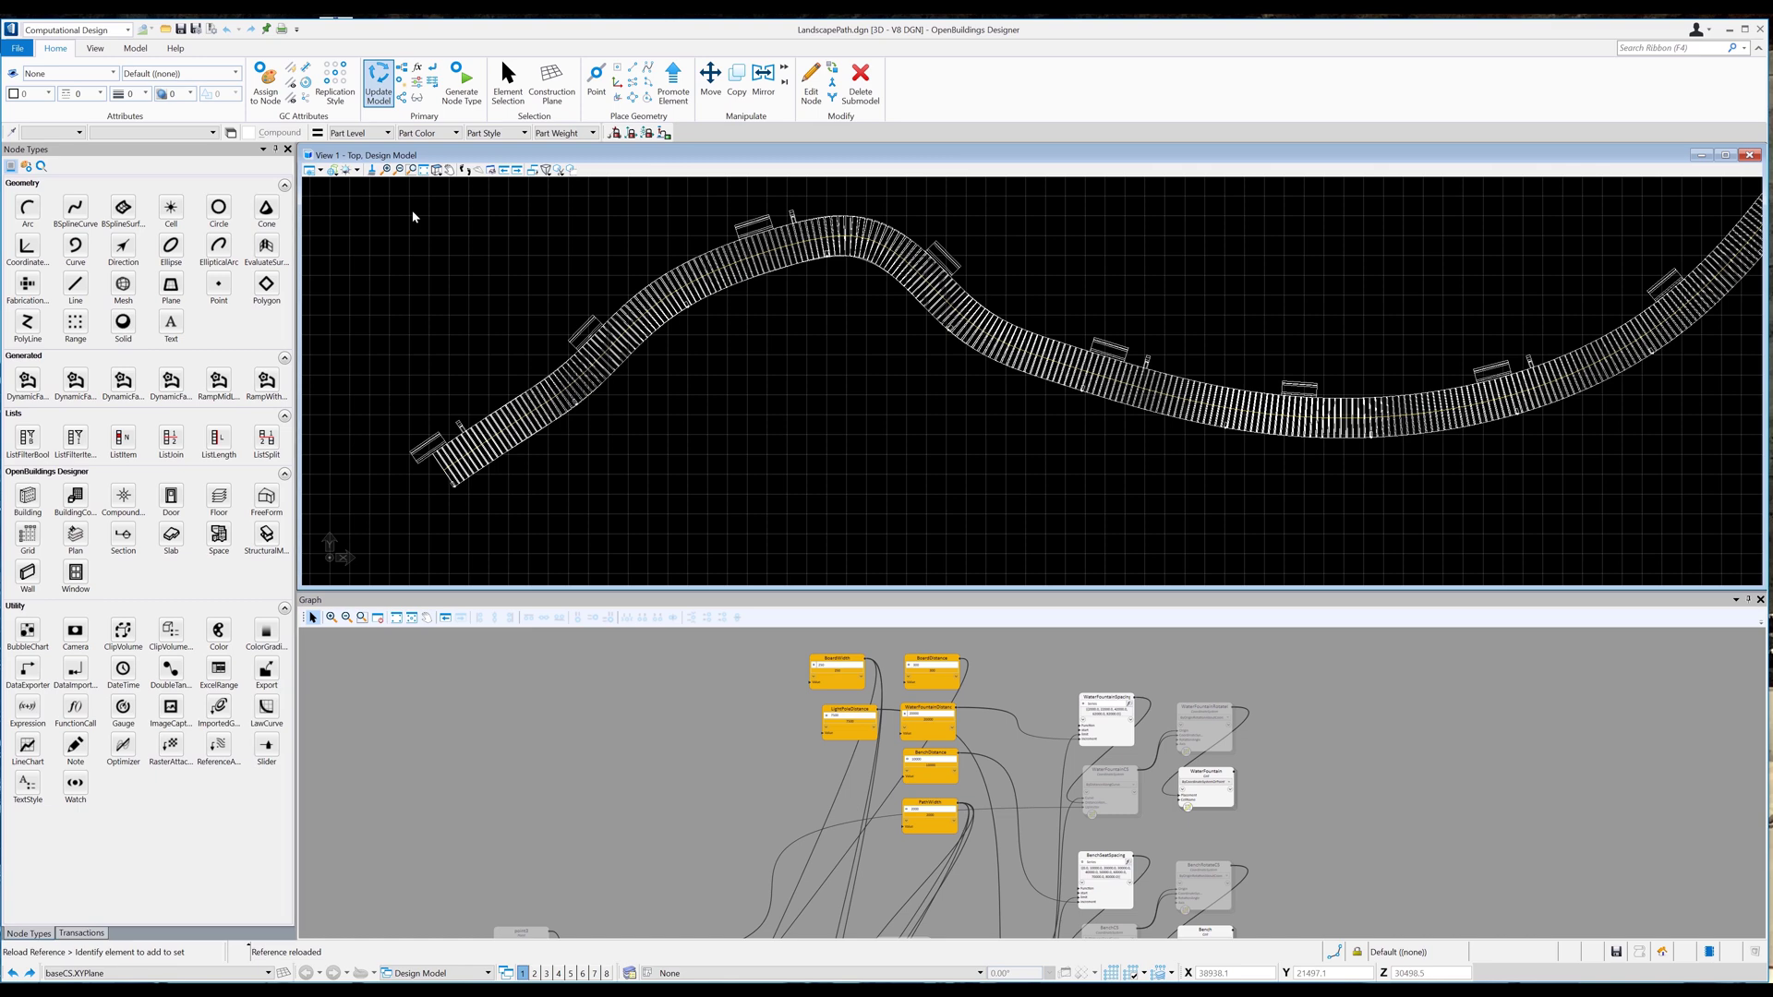
click(436, 170)
click(670, 417)
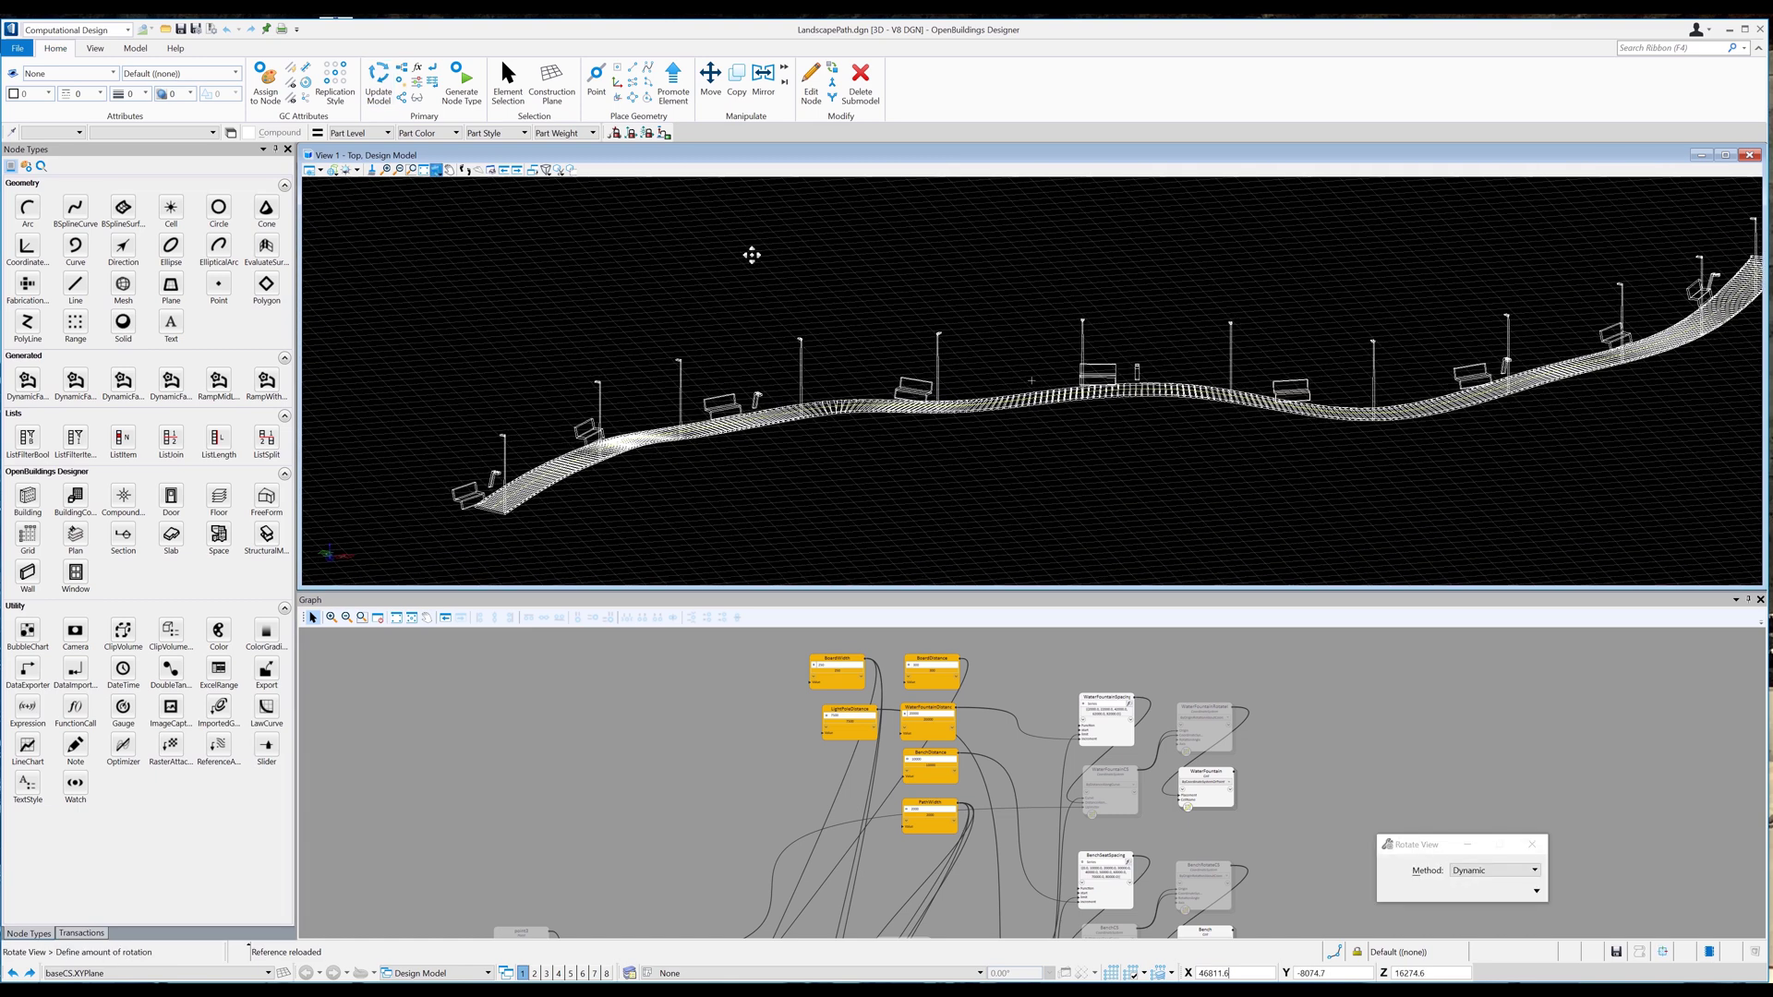